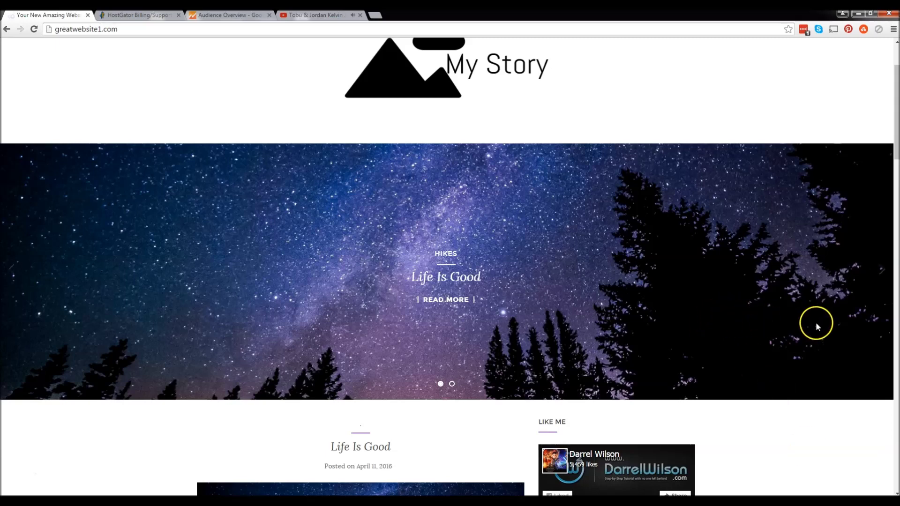
# - Scroll down the homepage to the Life Is Good post and open it from its image
pyautogui.scroll(2, 828, 328)
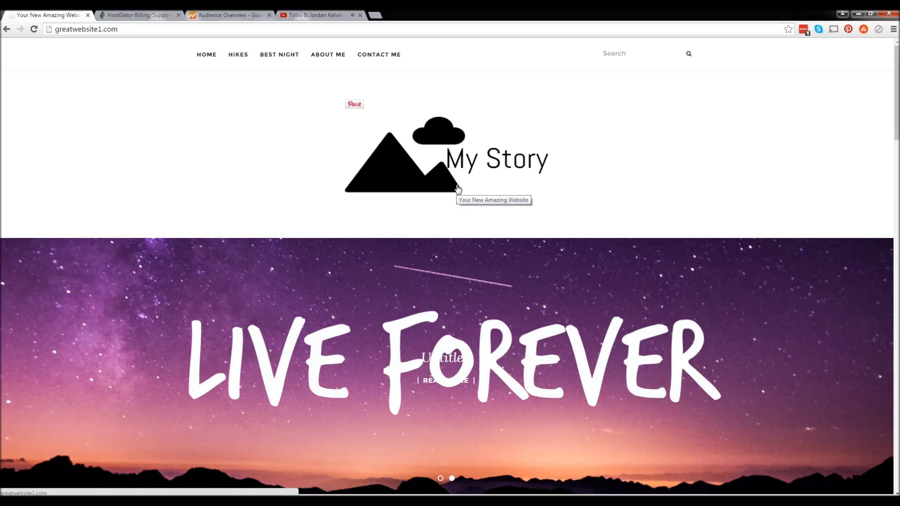
pyautogui.scroll(-4, 609, 161)
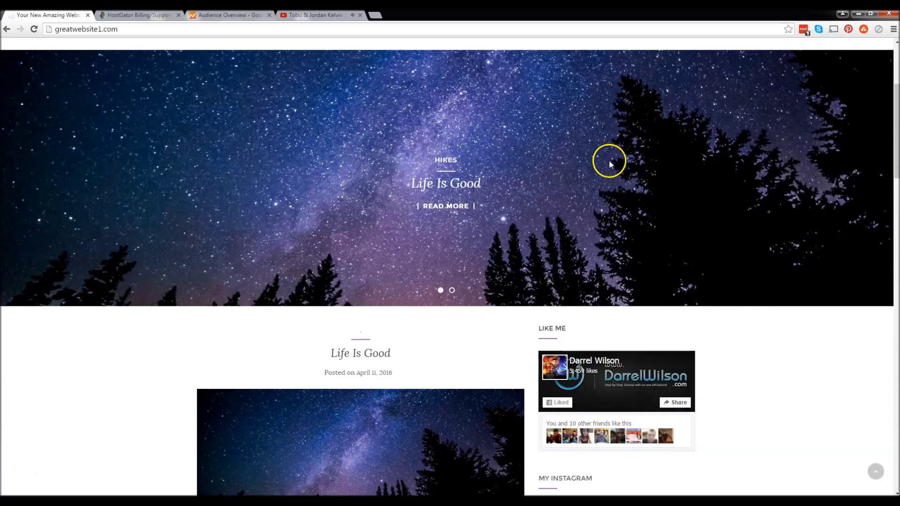
pyautogui.scroll(-2, 609, 160)
pyautogui.scroll(-1, 624, 242)
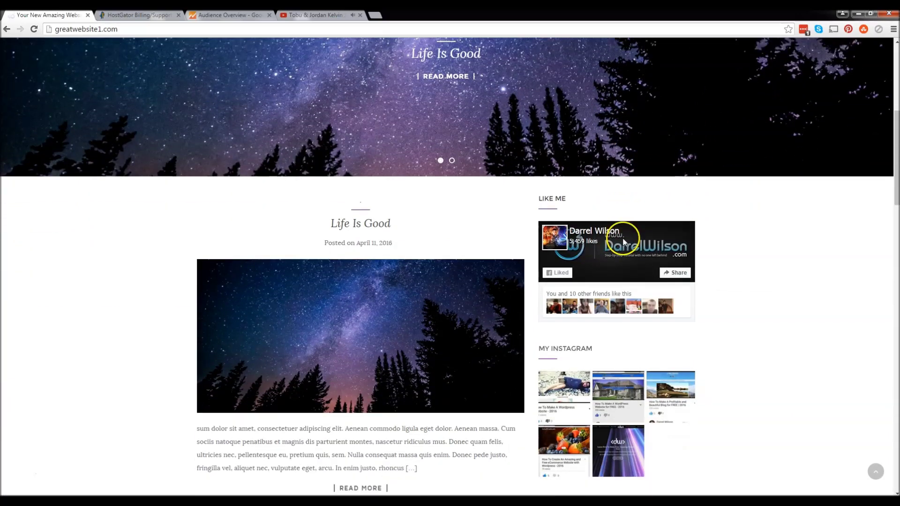
pyautogui.scroll(-2, 608, 183)
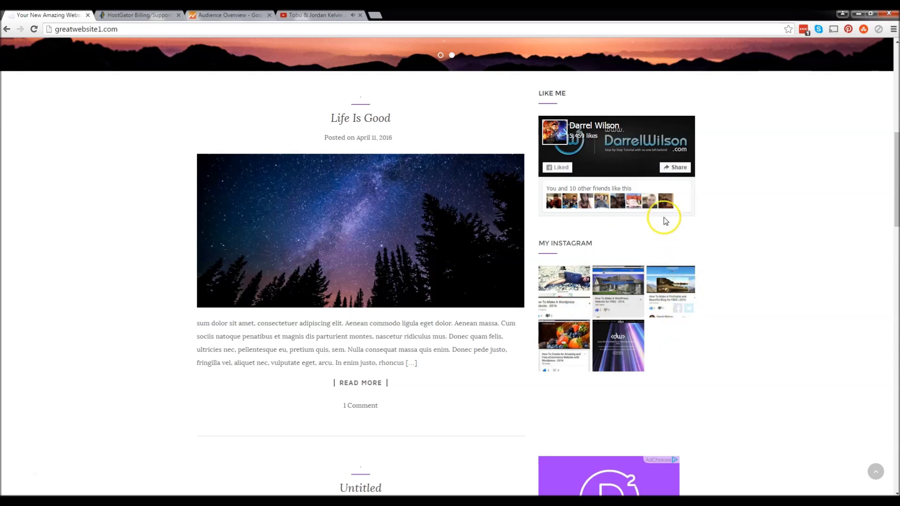
pyautogui.scroll(2, 444, 127)
pyautogui.moveTo(392, 212); pyautogui.dragTo(322, 211)
pyautogui.click(366, 311)
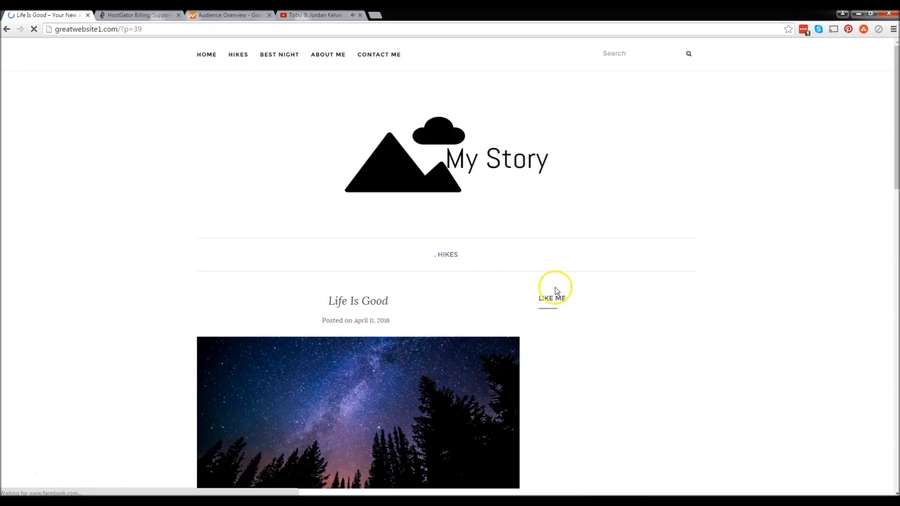
# - Scroll down the post and play the embedded 'How To Make A WordPress Website - 2016' video
pyautogui.scroll(-5, 525, 235)
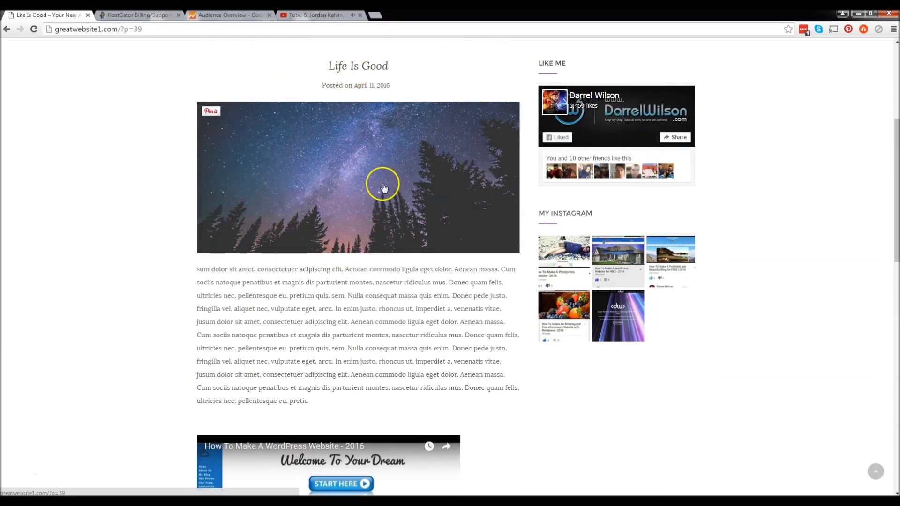
pyautogui.scroll(-3, 431, 161)
pyautogui.scroll(-1, 511, 199)
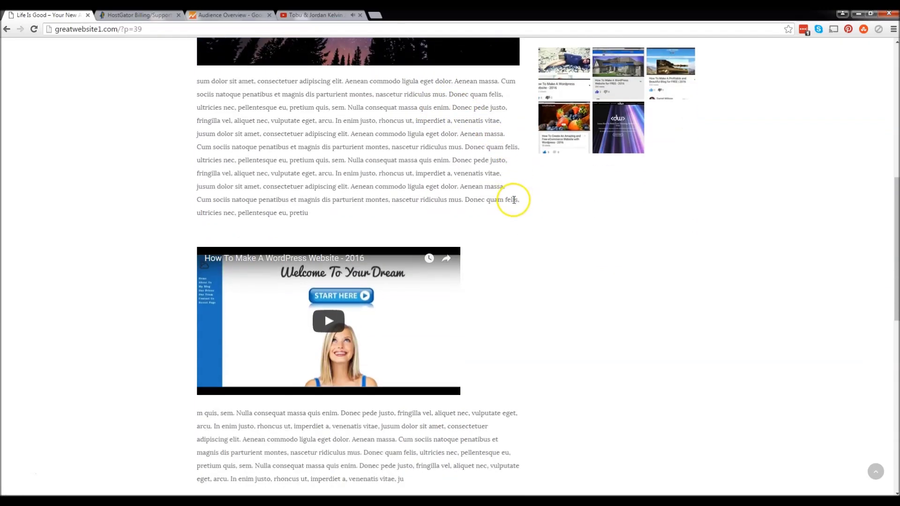
pyautogui.scroll(-1, 514, 199)
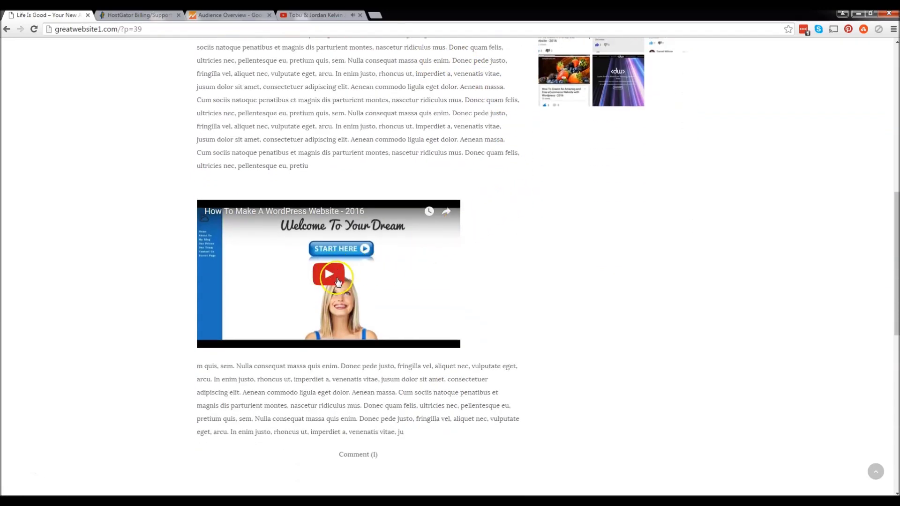
pyautogui.click(330, 281)
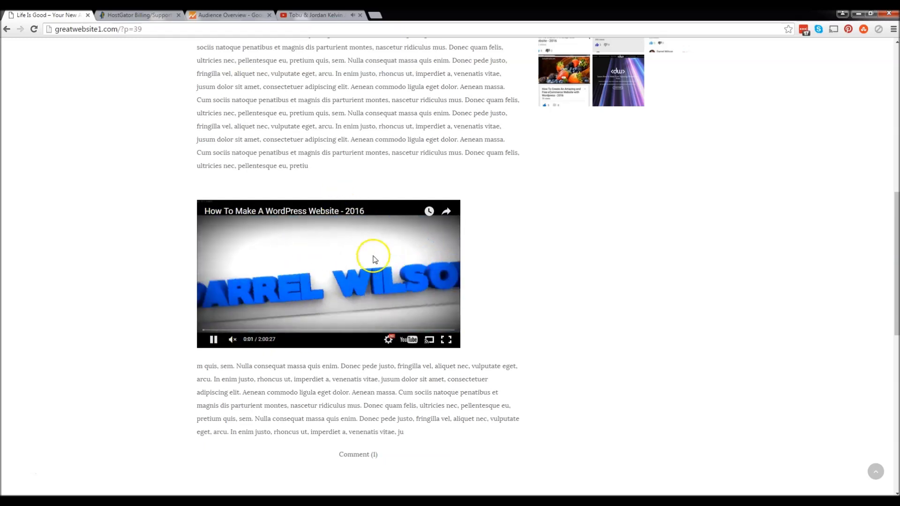
# - Select the existing comment's text, then scroll back up the post
pyautogui.scroll(-4, 501, 262)
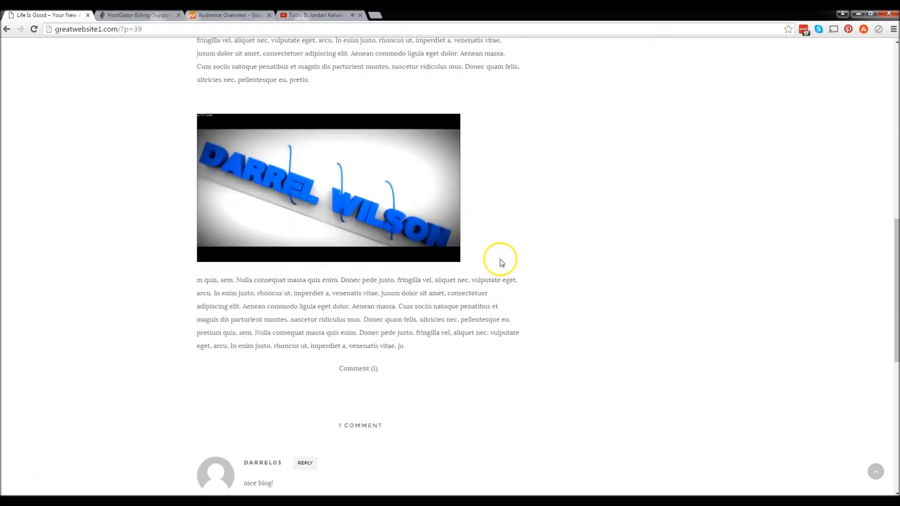
pyautogui.moveTo(274, 382); pyautogui.dragTo(247, 381)
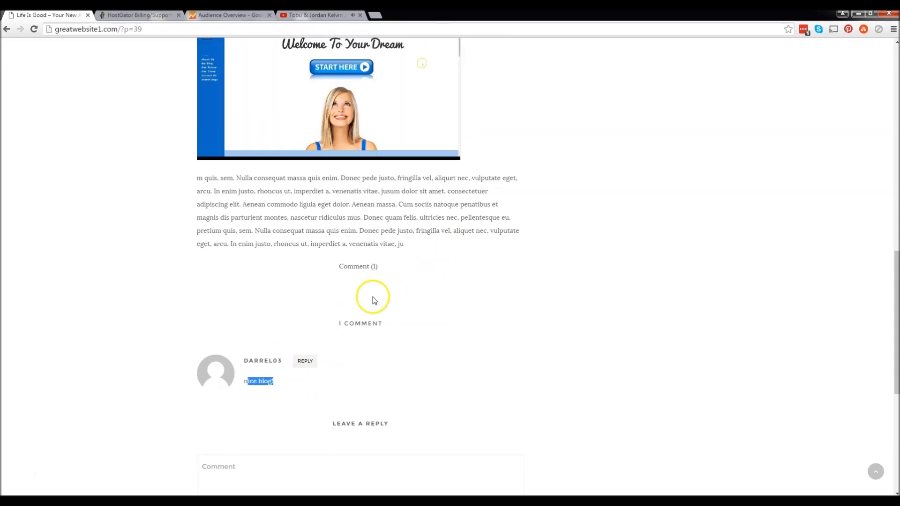
pyautogui.scroll(4, 372, 295)
pyautogui.scroll(8, 457, 257)
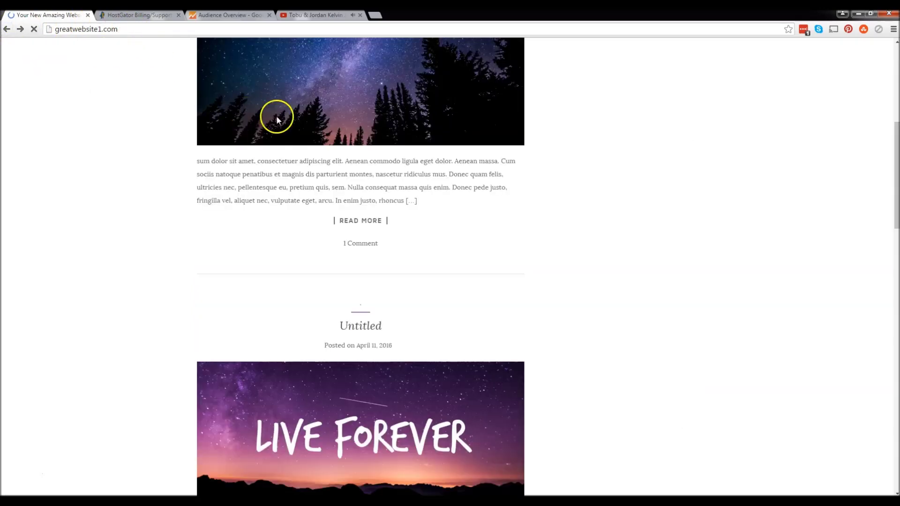
# - Scroll through the homepage posts down to The Best Night Ever
pyautogui.scroll(5, 454, 193)
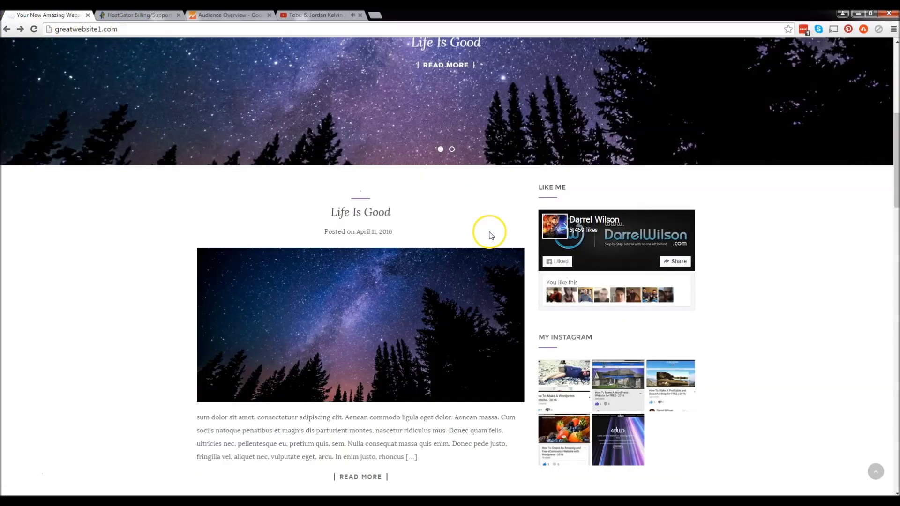
pyautogui.scroll(-5, 489, 232)
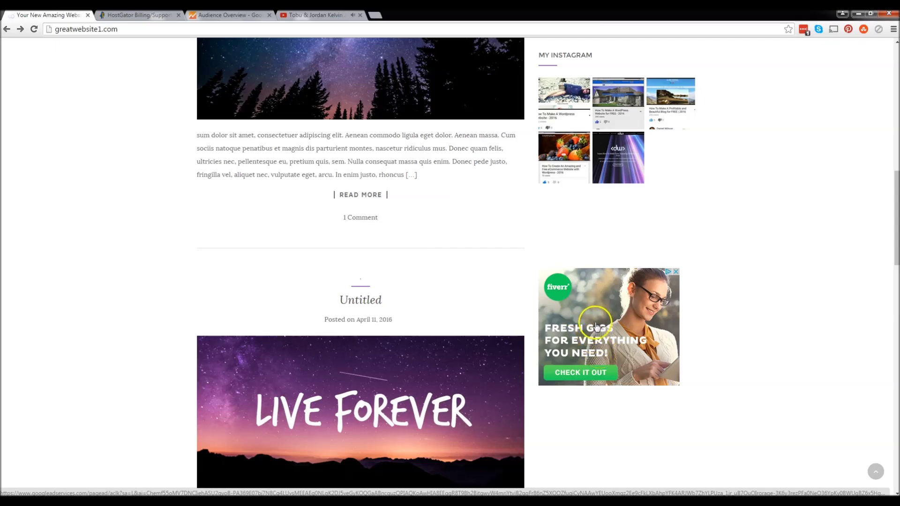
pyautogui.scroll(-2, 475, 249)
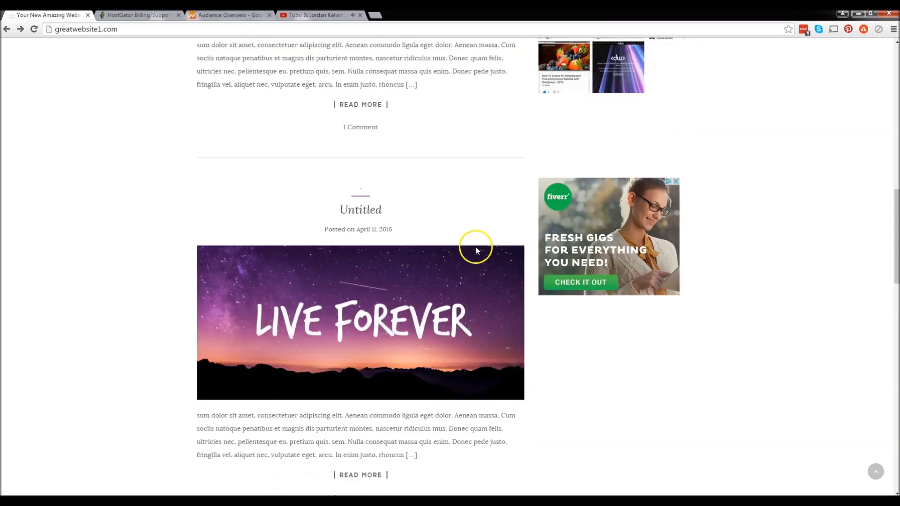
pyautogui.scroll(-1, 261, 233)
pyautogui.scroll(-7, 394, 354)
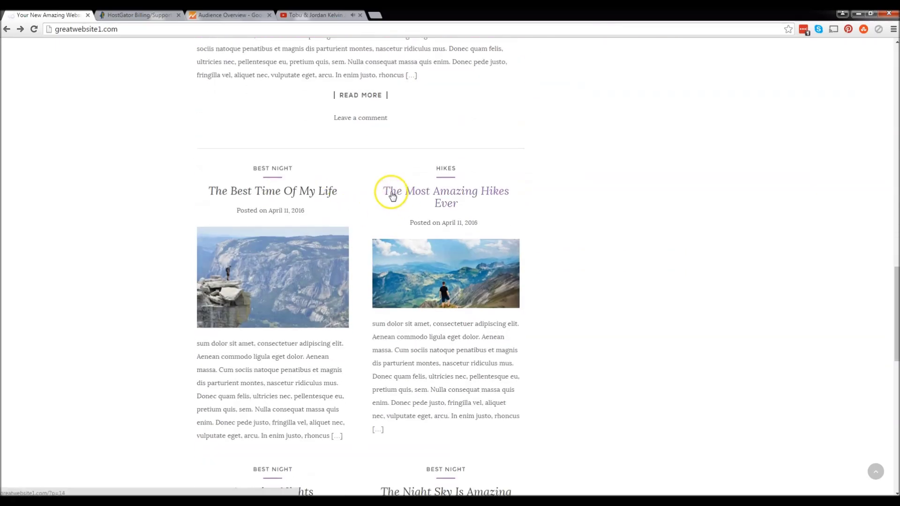
pyautogui.scroll(-1, 269, 194)
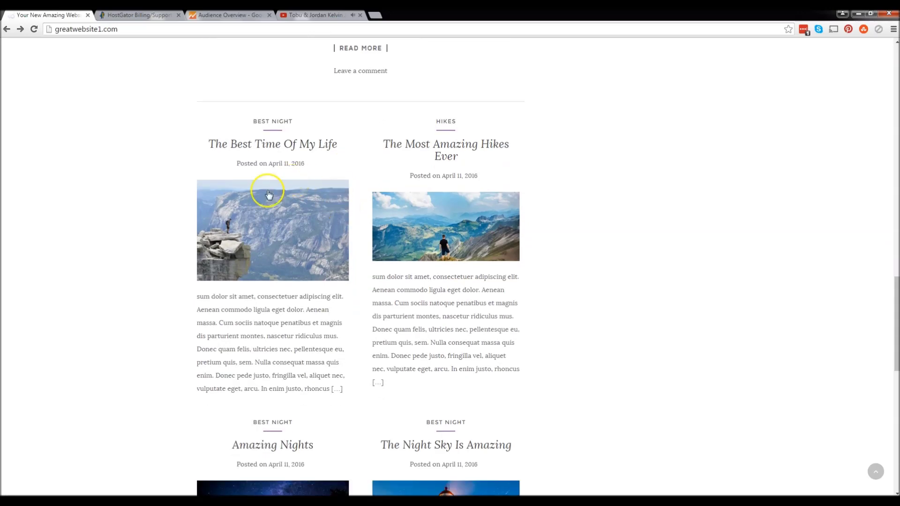
pyautogui.scroll(-2, 271, 230)
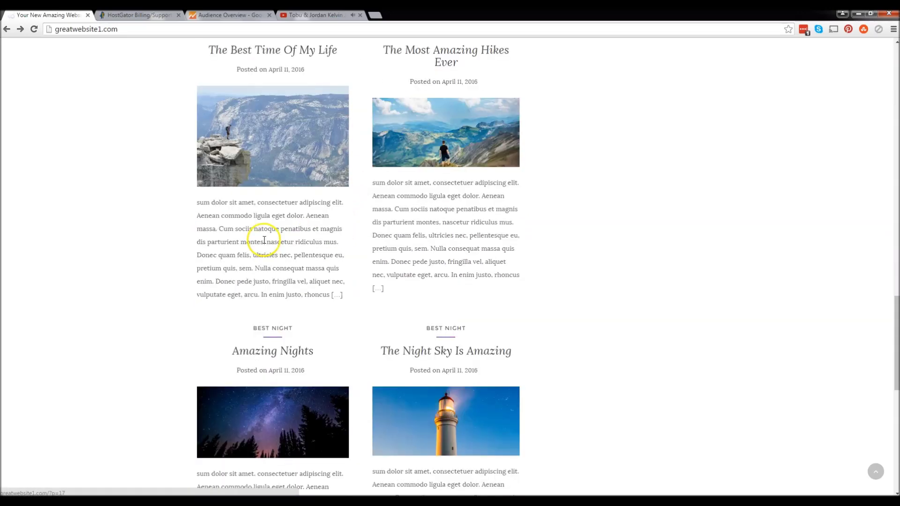
pyautogui.scroll(-1, 272, 240)
pyautogui.scroll(-2, 293, 363)
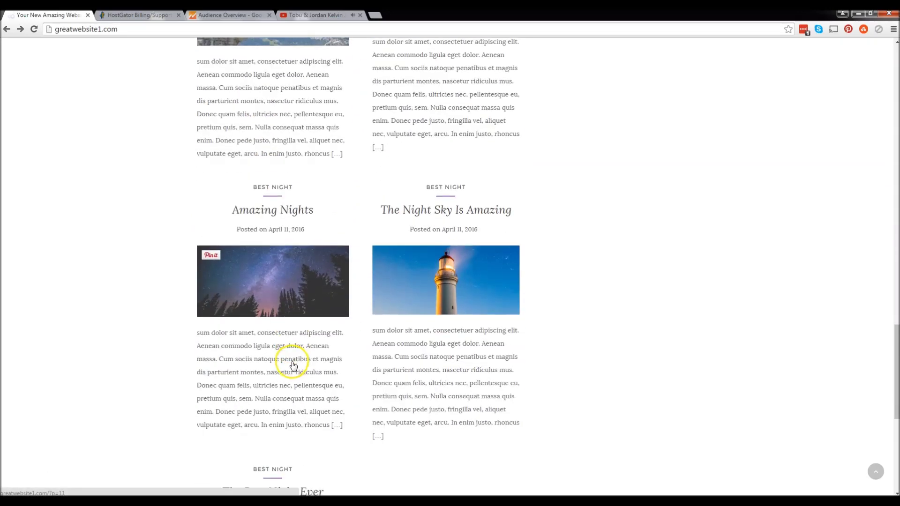
pyautogui.scroll(-3, 294, 365)
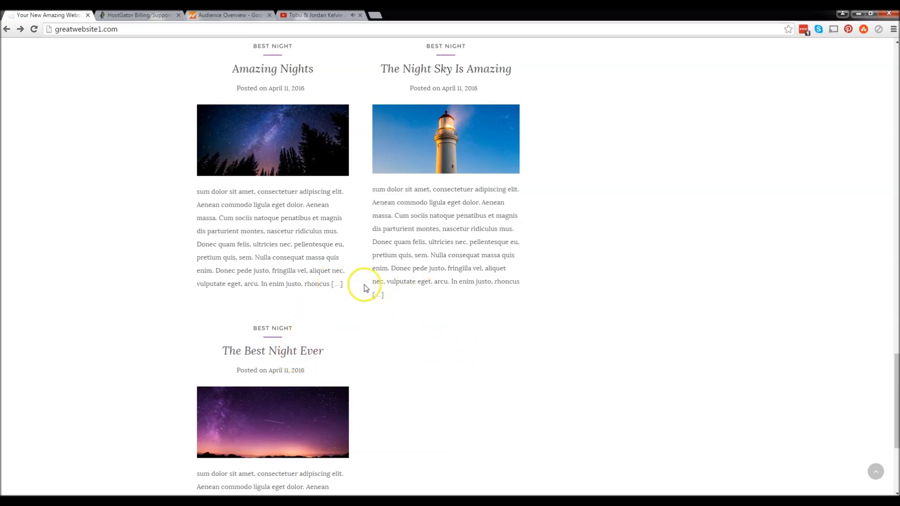
pyautogui.scroll(6, 364, 284)
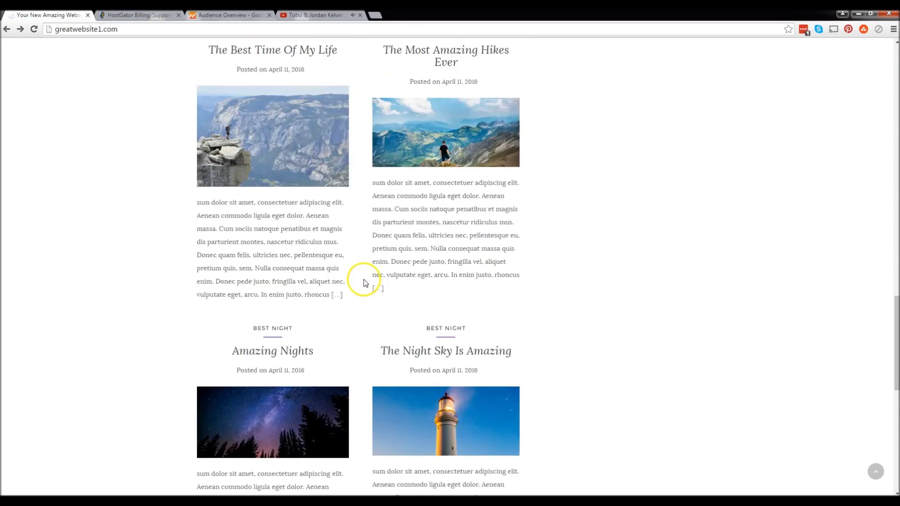
# - Scroll to the footer and open the site's Facebook link
pyautogui.scroll(-4, 364, 282)
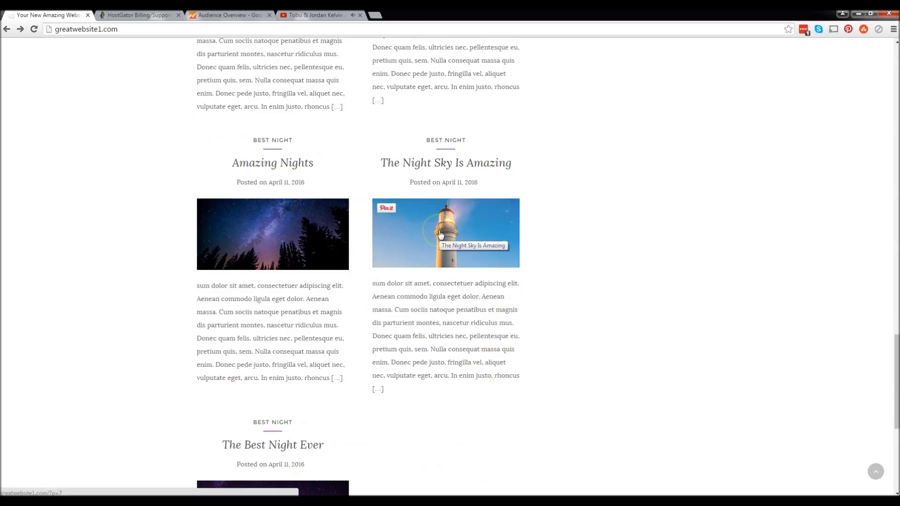
pyautogui.scroll(-3, 325, 256)
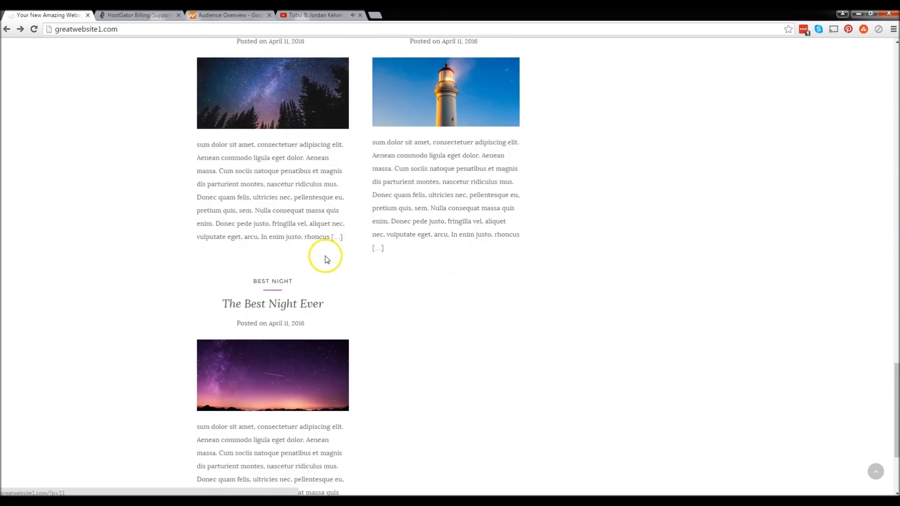
pyautogui.scroll(-3, 413, 287)
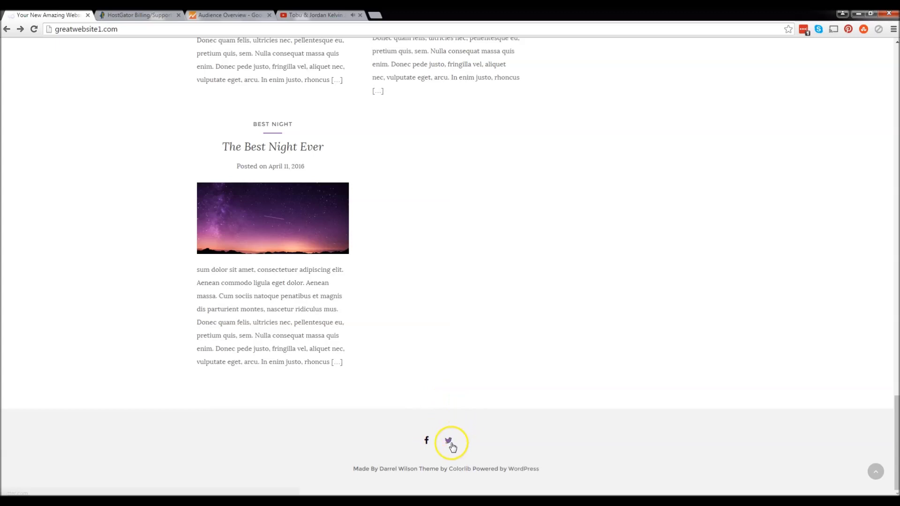
pyautogui.click(426, 443)
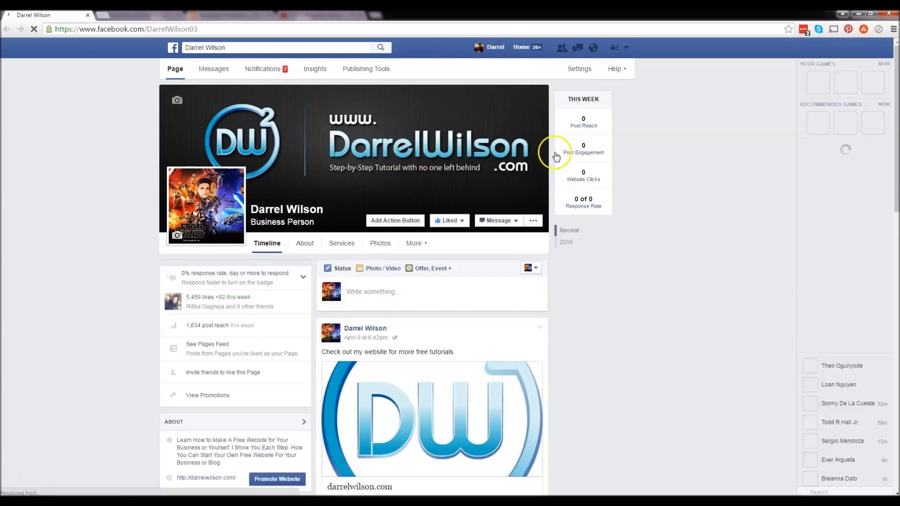
# - Close the Facebook window to return to the site's homepage footer
pyautogui.click(890, 14)
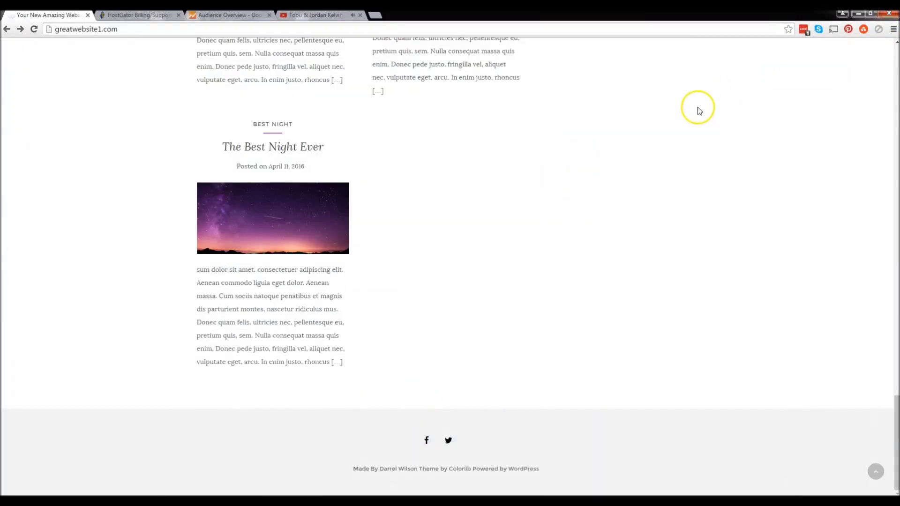
# - Scroll back to the top and open the About Me page
pyautogui.scroll(1, 549, 238)
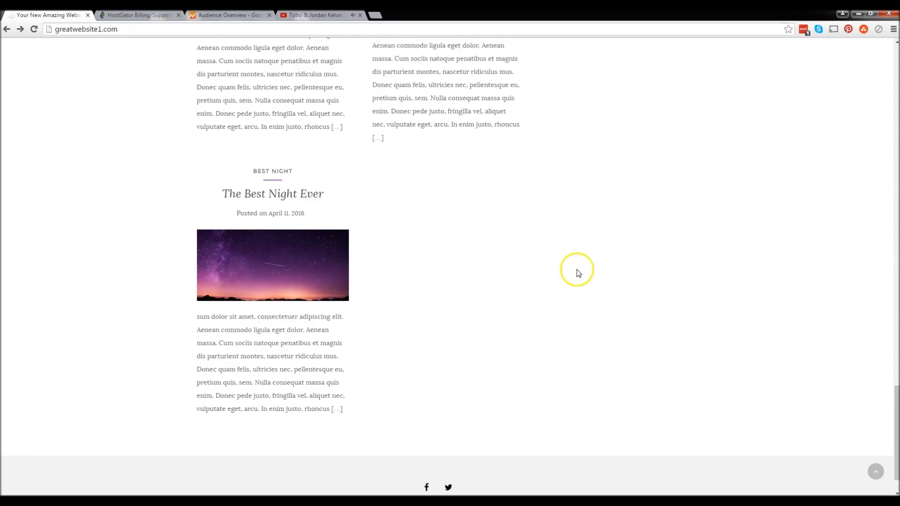
pyautogui.scroll(19, 579, 282)
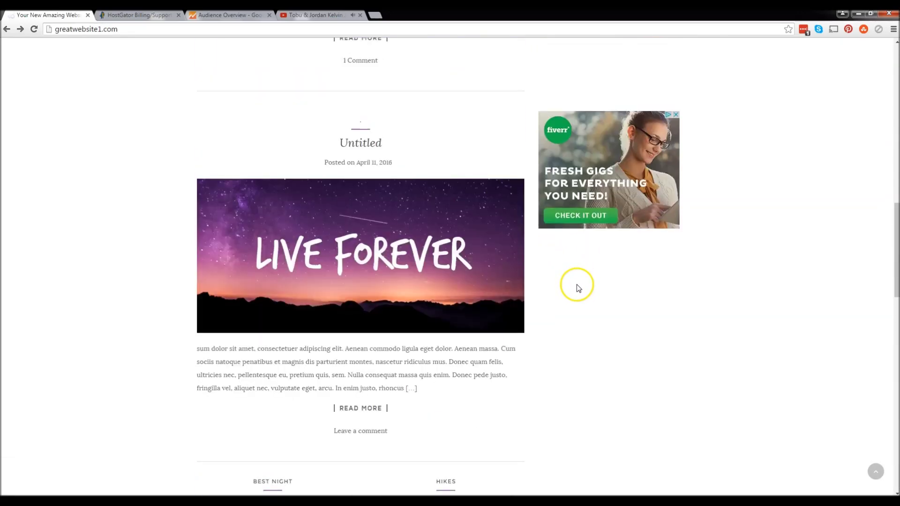
pyautogui.scroll(15, 578, 286)
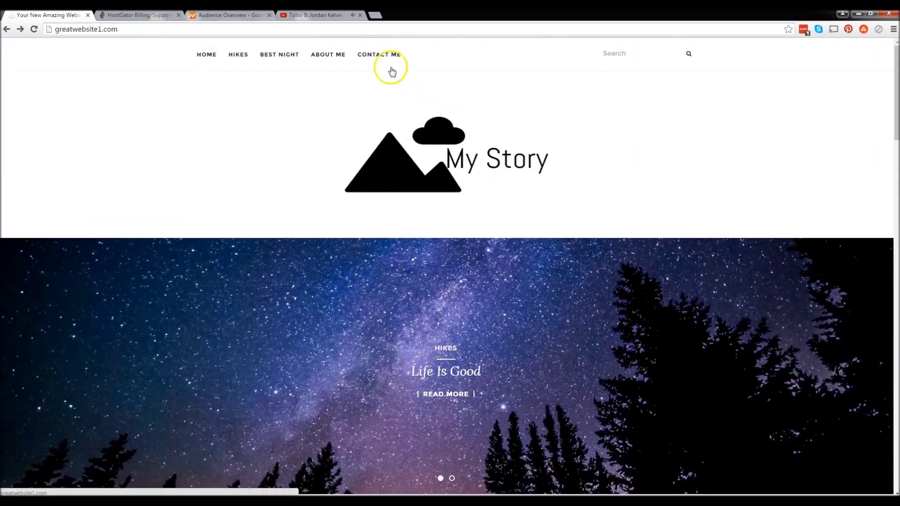
pyautogui.click(316, 54)
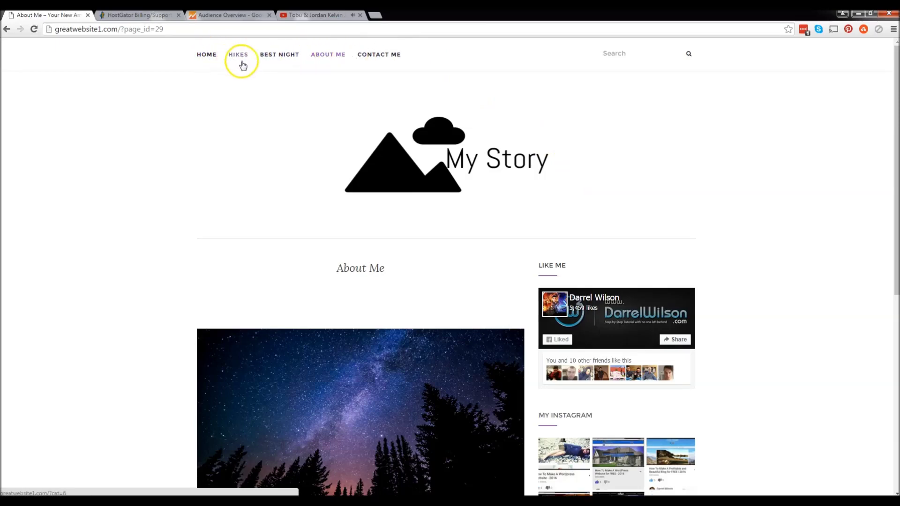
# - Scroll through the starry-sky image and dummy text, briefly highlighting a passage
pyautogui.scroll(-8, 479, 110)
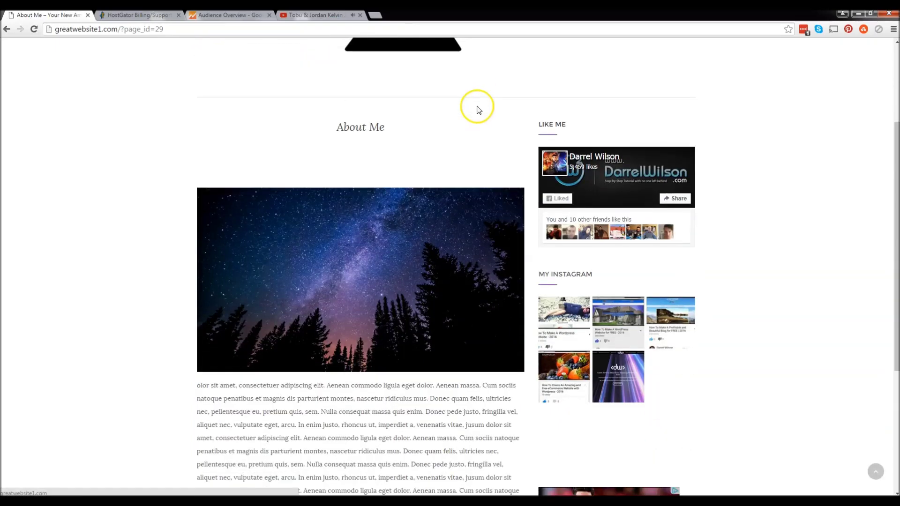
pyautogui.scroll(3, 375, 223)
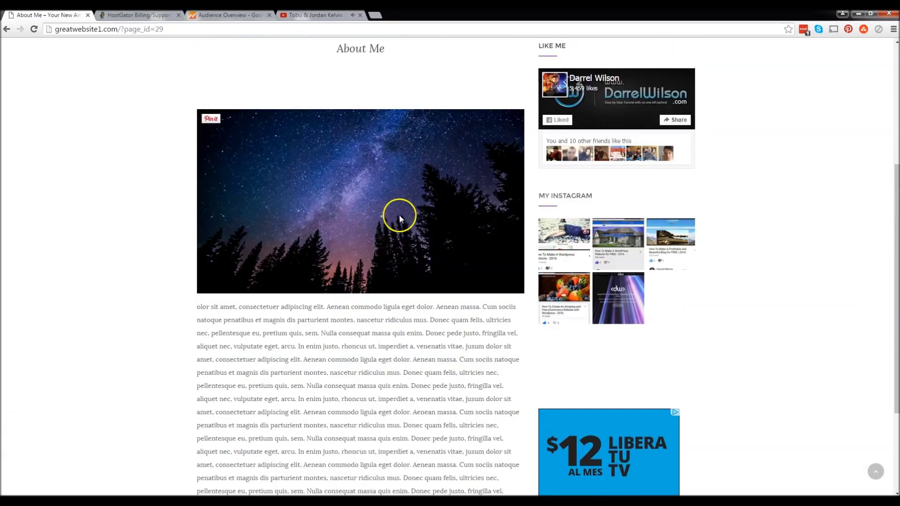
pyautogui.scroll(-1, 305, 286)
pyautogui.moveTo(288, 273); pyautogui.dragTo(350, 368)
pyautogui.click(399, 253)
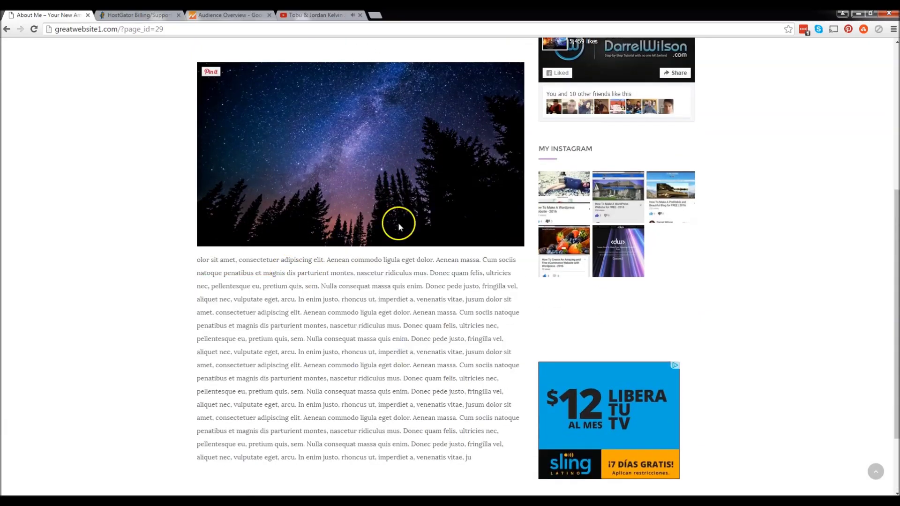
pyautogui.scroll(-3, 438, 287)
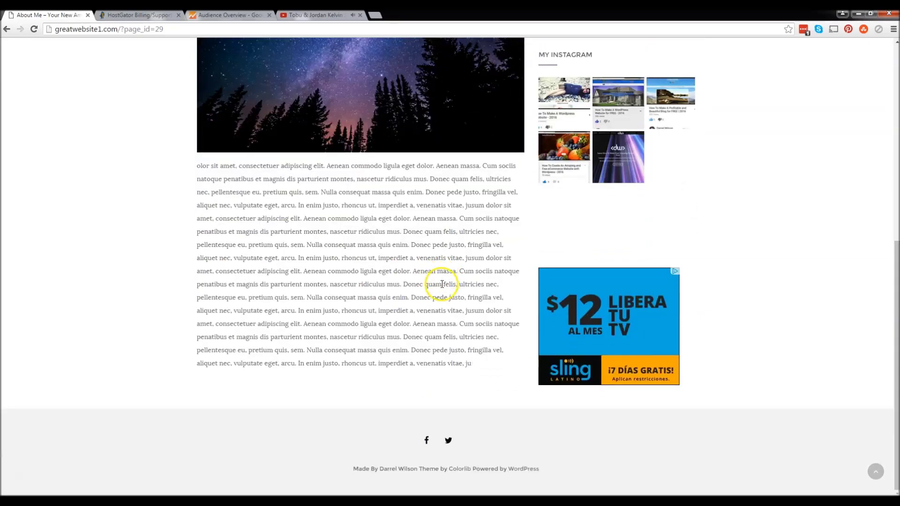
pyautogui.scroll(8, 442, 325)
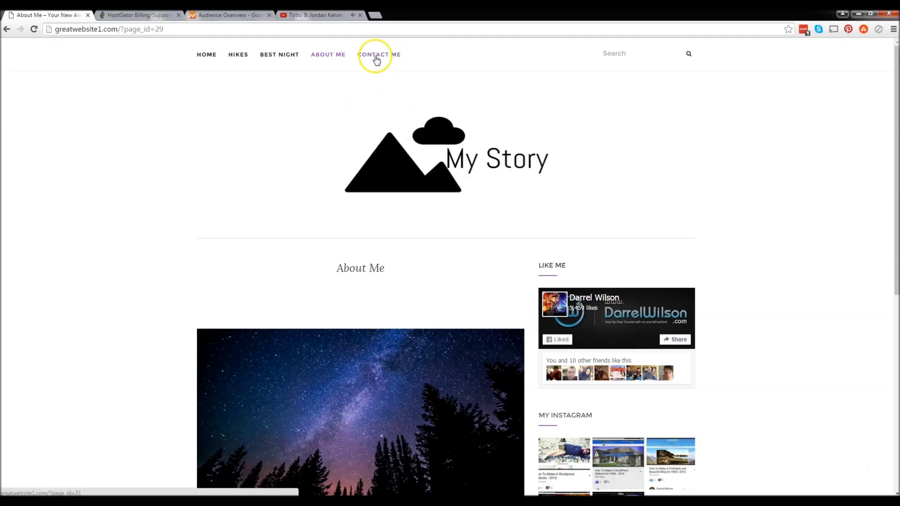
# - On the Contact me page, autofill the name and email fields from saved details
pyautogui.click(376, 58)
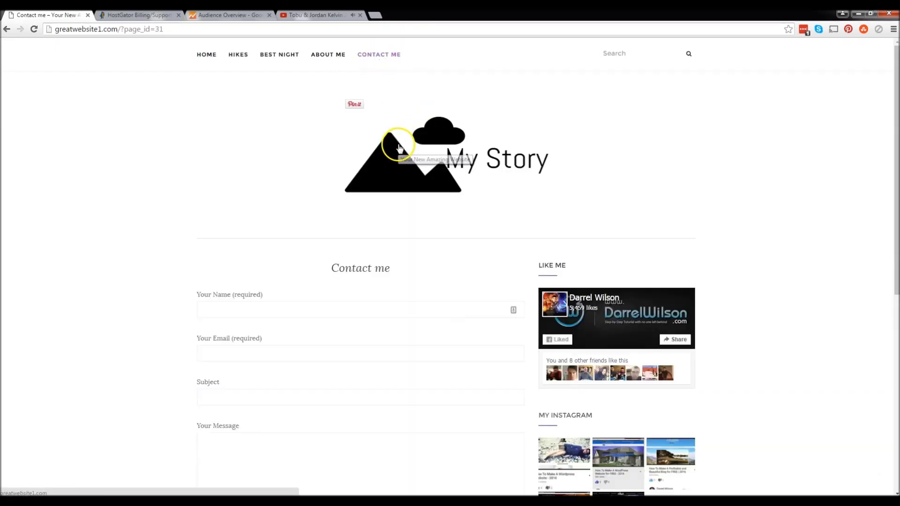
pyautogui.scroll(-1, 397, 146)
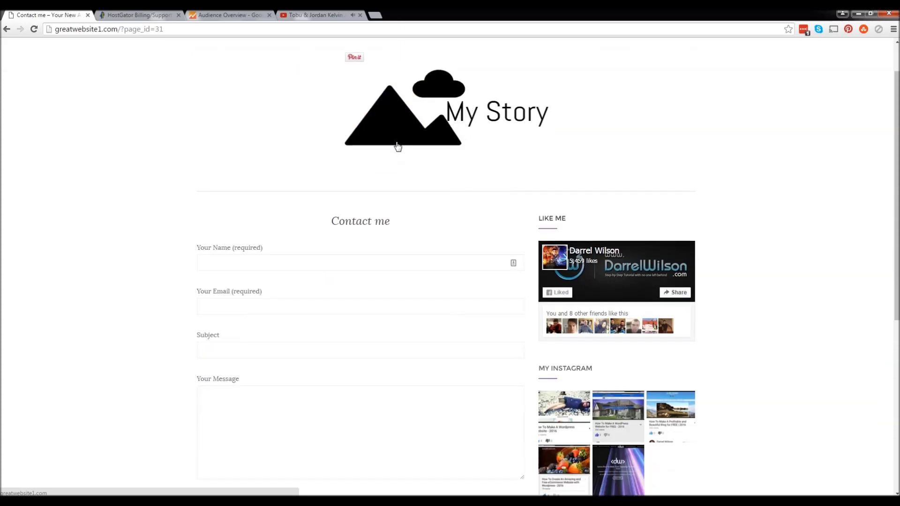
pyautogui.scroll(-1, 348, 214)
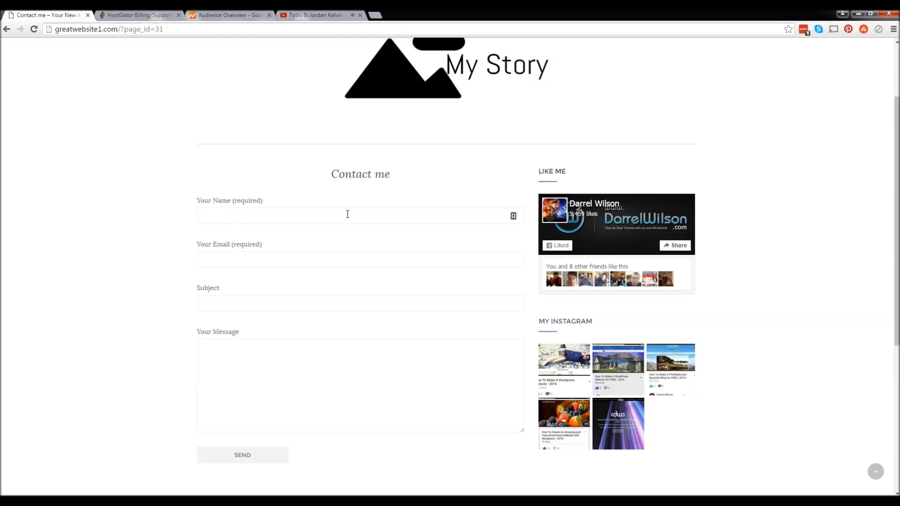
pyautogui.click(347, 214)
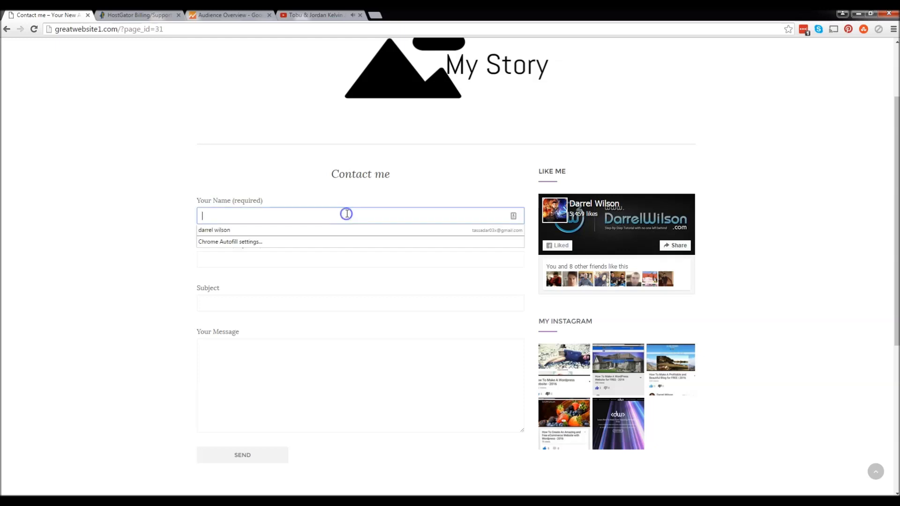
pyautogui.click(346, 230)
pyautogui.moveTo(307, 257); pyautogui.dragTo(203, 257)
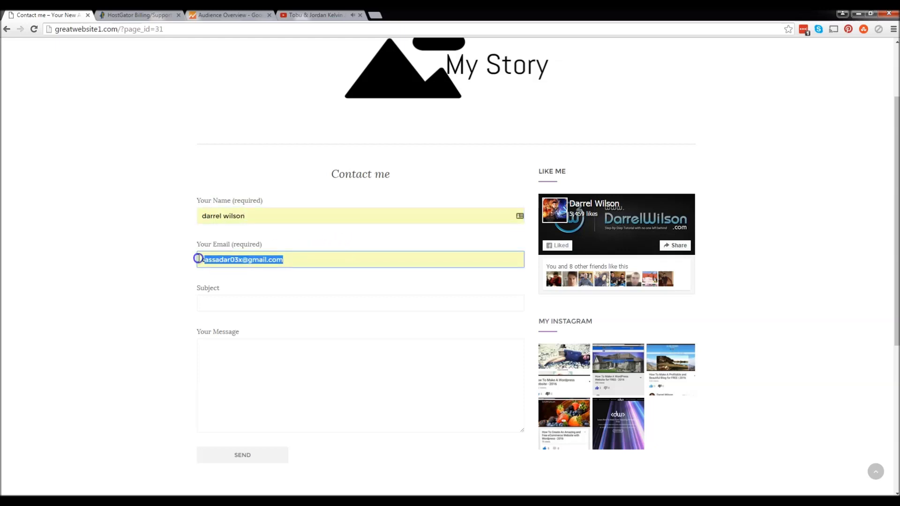
# - Enter subject 'howdy' and message 'hi', send it, and check the confirmation
pyautogui.click(218, 301)
pyautogui.write('howdy')
pyautogui.press('Tab')
pyautogui.write('hi')
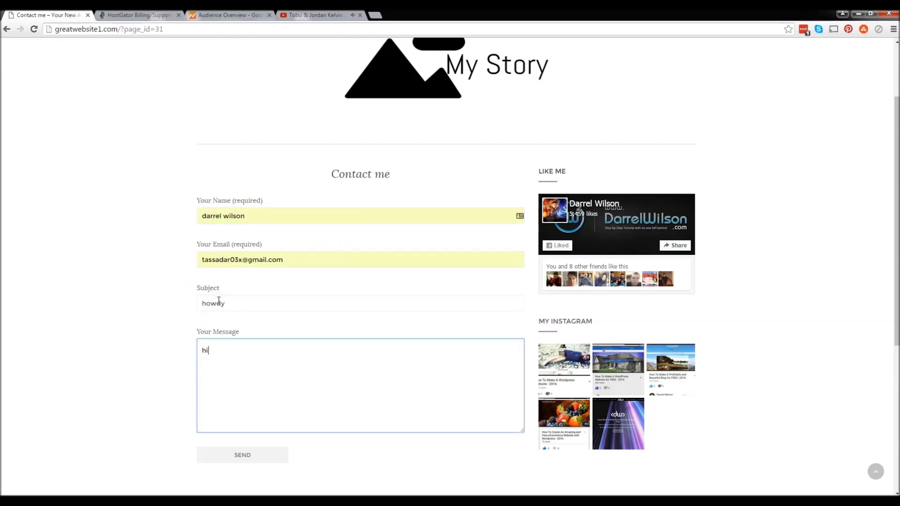
pyautogui.scroll(-2, 235, 338)
pyautogui.click(253, 364)
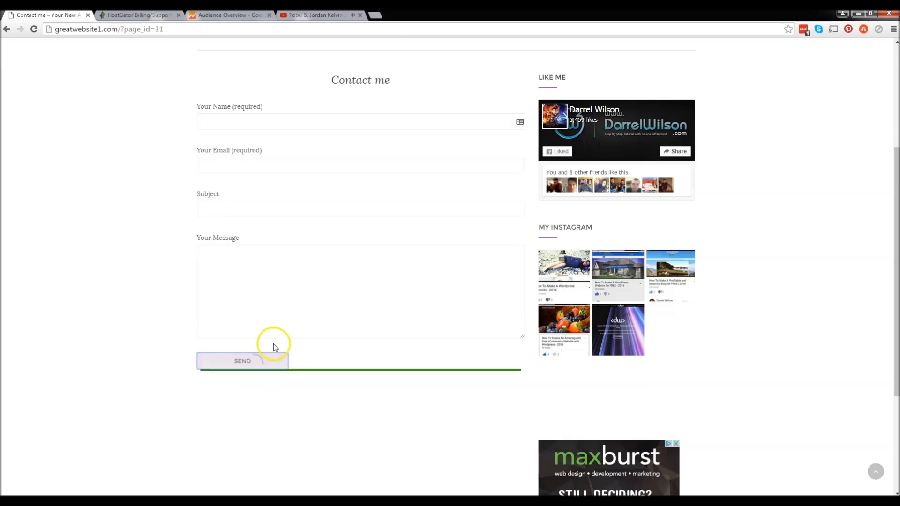
pyautogui.moveTo(351, 391); pyautogui.dragTo(244, 391)
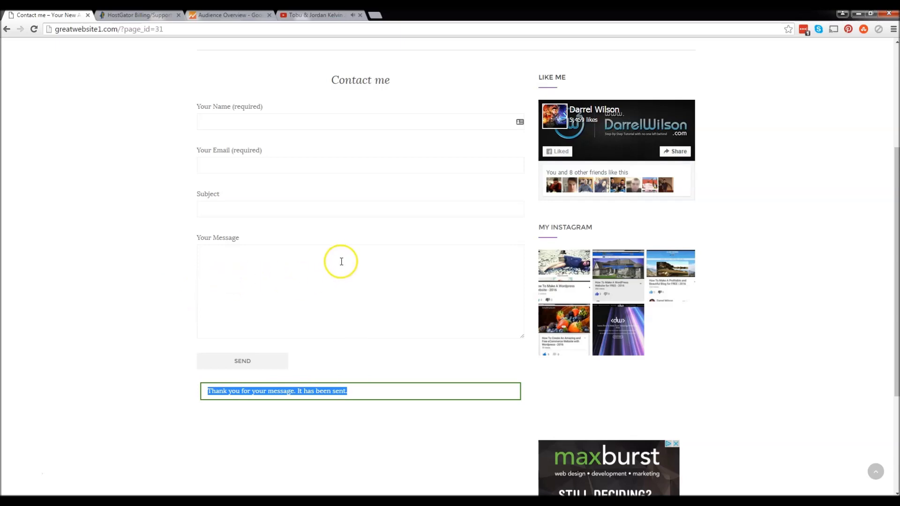
pyautogui.scroll(4, 364, 249)
pyautogui.scroll(-8, 368, 246)
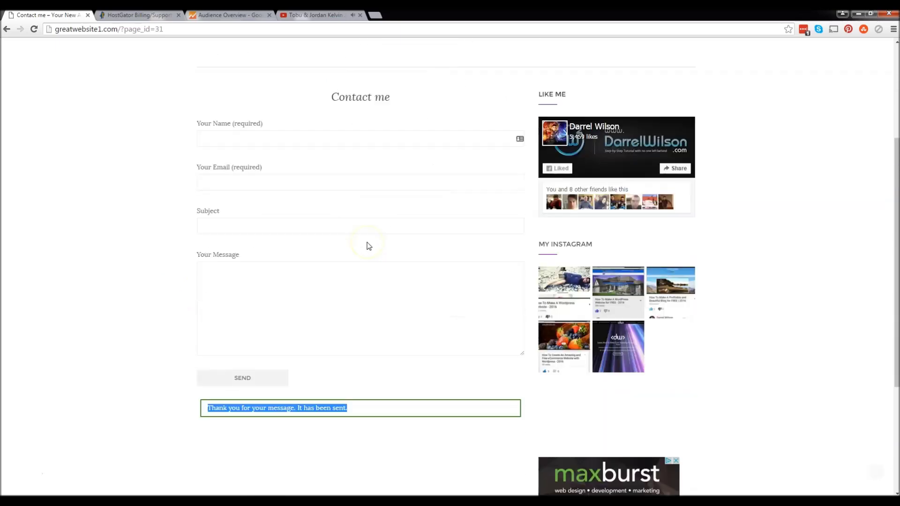
# - Go to the About Me page, then browse the Best Night category page
pyautogui.scroll(5, 461, 418)
pyautogui.scroll(3, 462, 418)
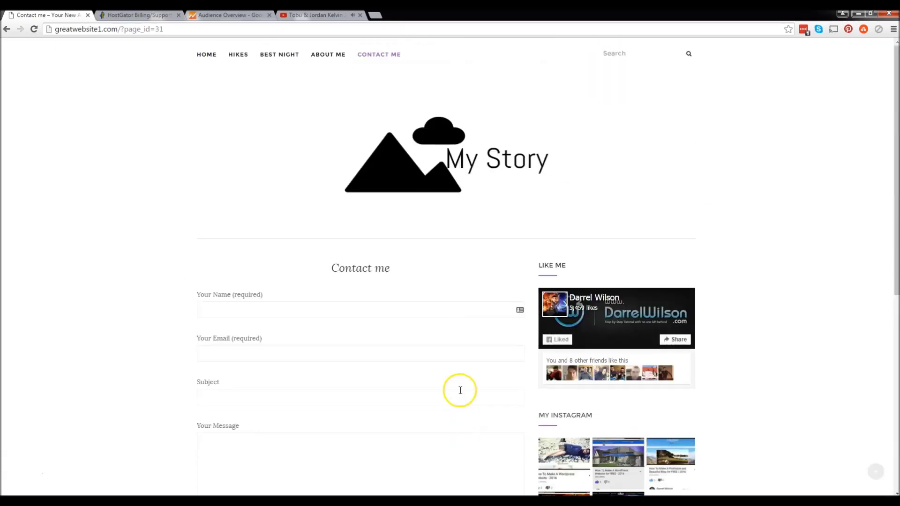
pyautogui.click(330, 54)
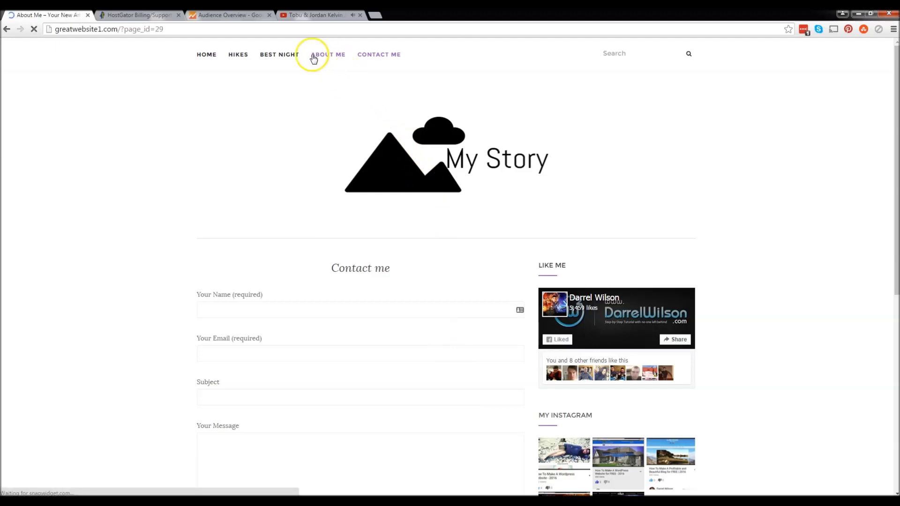
pyautogui.click(279, 55)
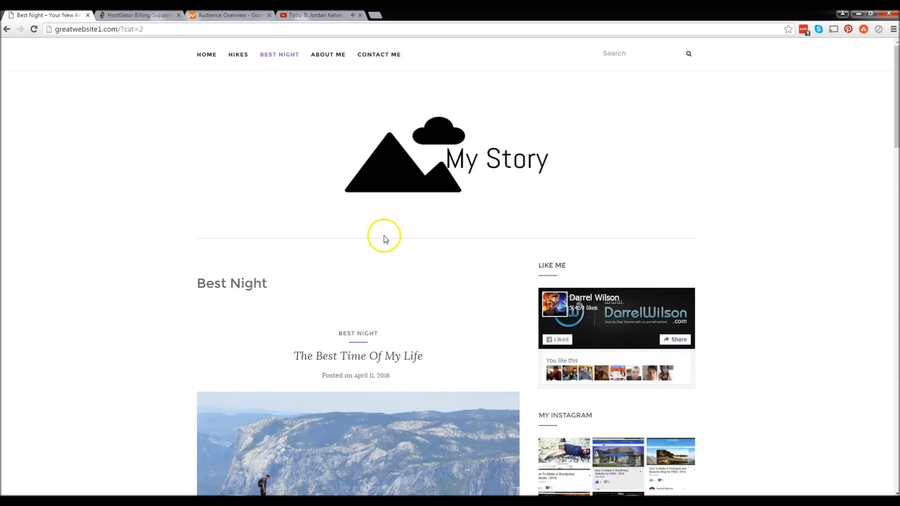
pyautogui.scroll(-12, 385, 238)
pyautogui.scroll(-10, 387, 241)
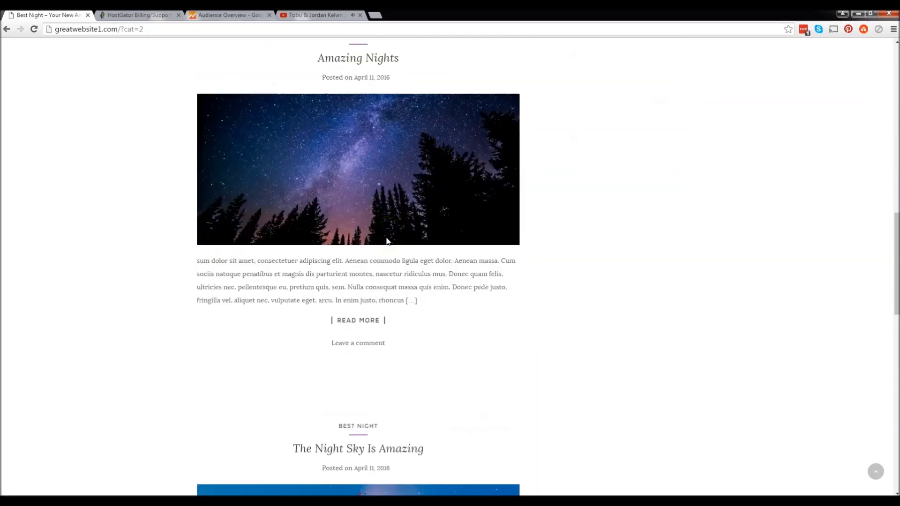
# - Close the YouTube music tab and return to the site's home page
pyautogui.click(360, 16)
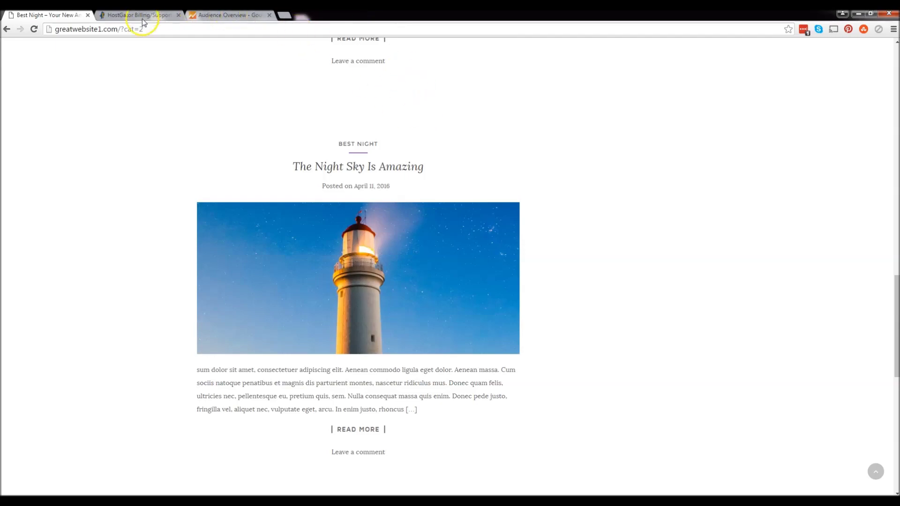
pyautogui.scroll(-7, 223, 170)
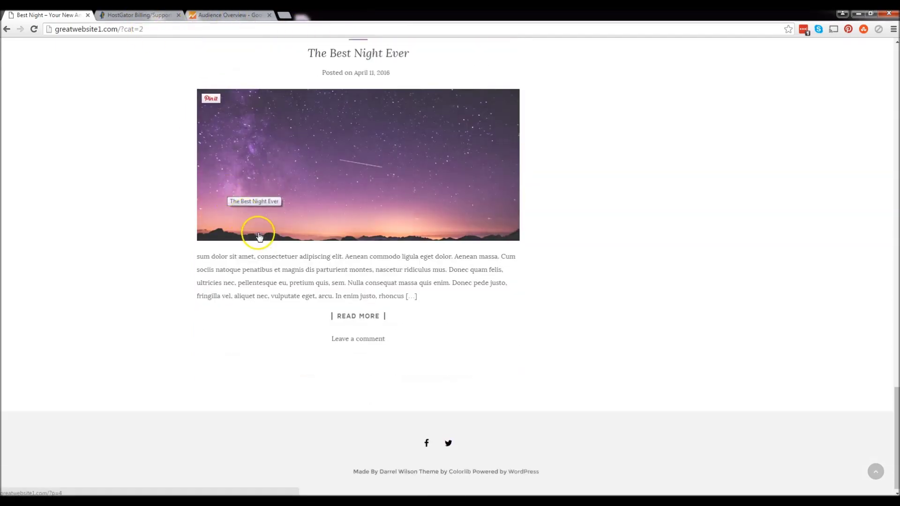
pyautogui.scroll(15, 258, 234)
pyautogui.scroll(10, 257, 232)
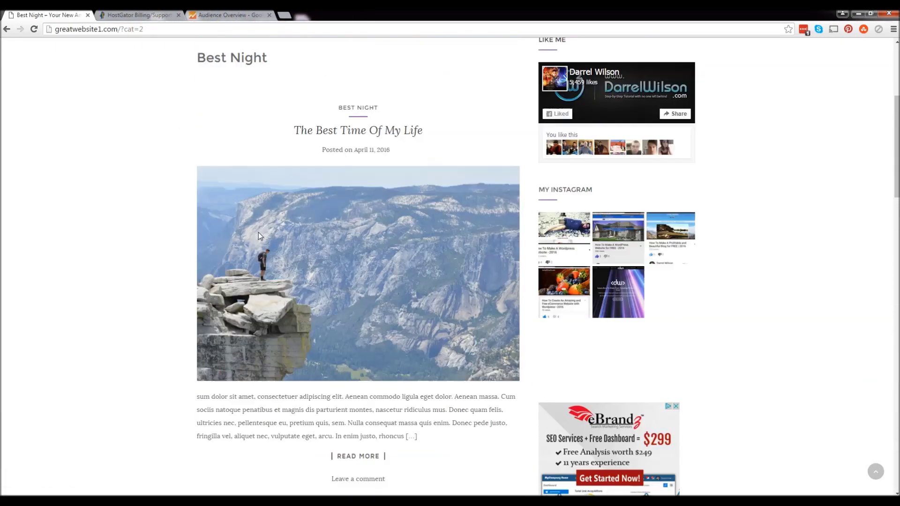
pyautogui.click(207, 55)
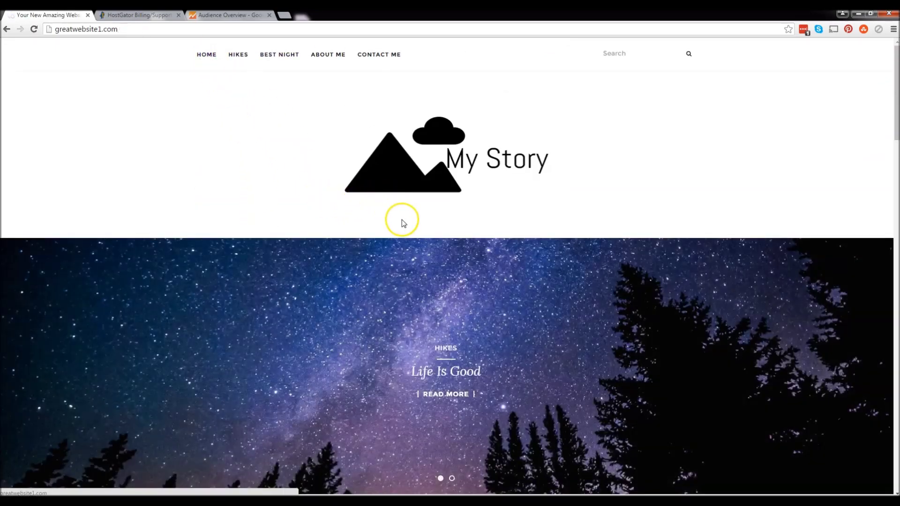
pyautogui.scroll(-2, 402, 219)
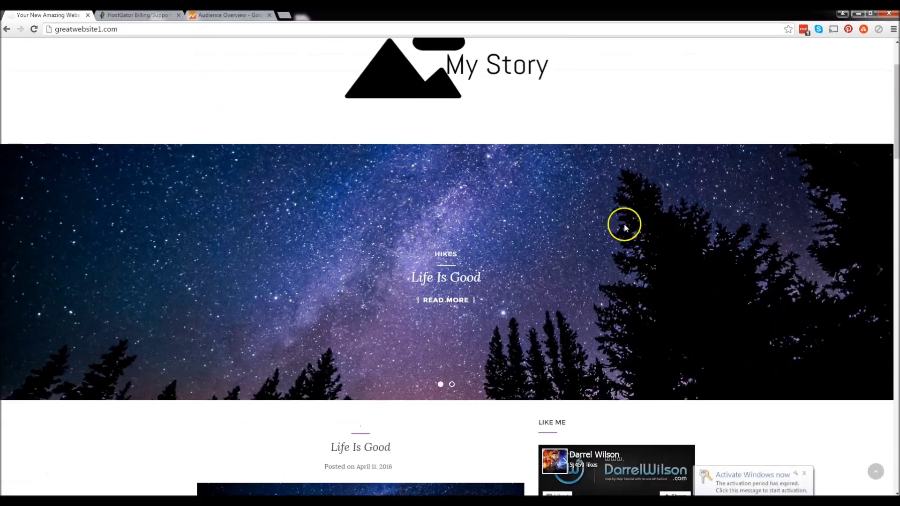
# - Dismiss the Windows activation notice, view the night-sky slider, and switch to Google Analytics
pyautogui.click(805, 473)
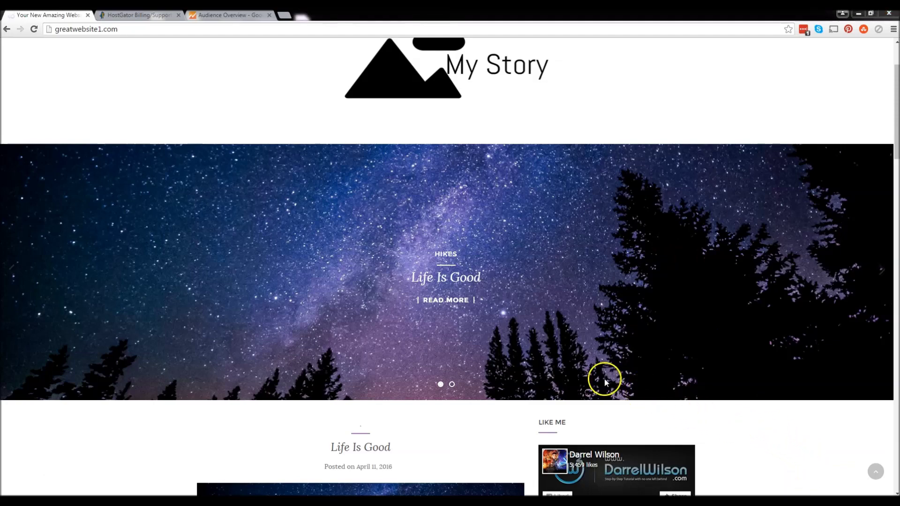
pyautogui.moveTo(896, 146); pyautogui.dragTo(897, 120)
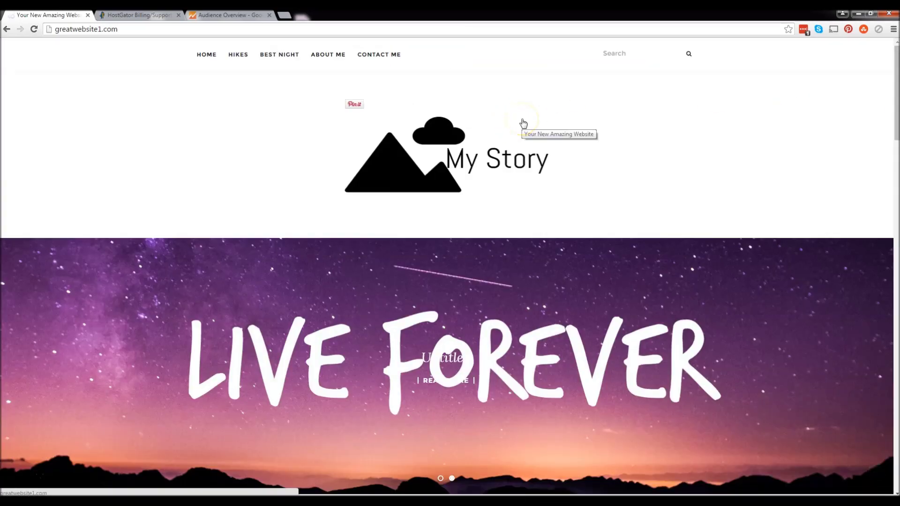
pyautogui.click(459, 120)
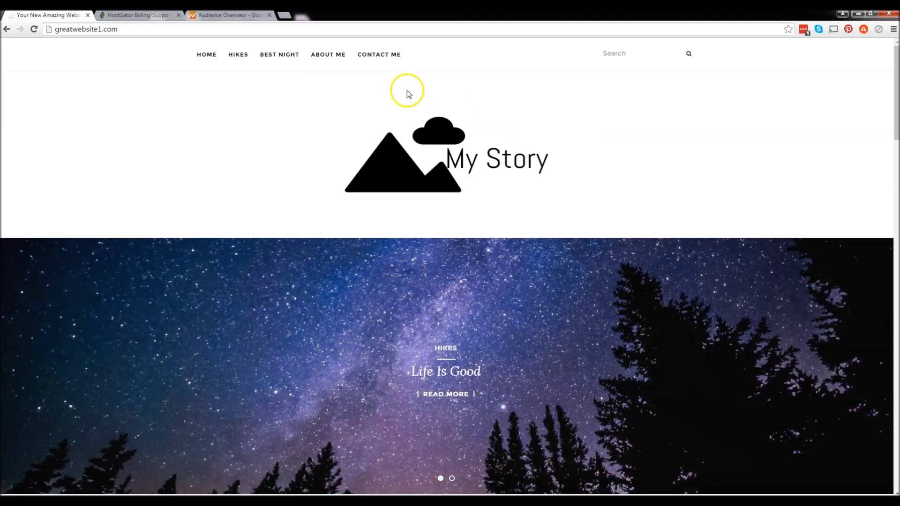
pyautogui.scroll(-4, 412, 147)
pyautogui.scroll(2, 412, 146)
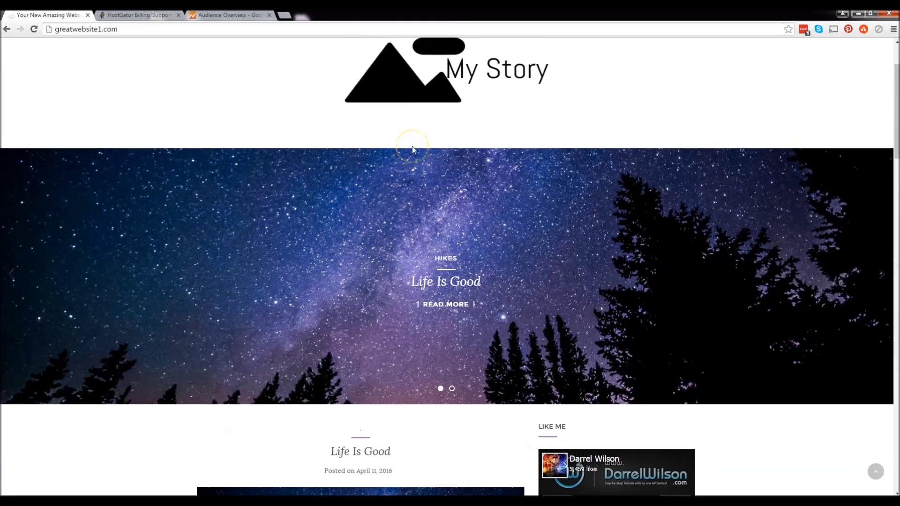
pyautogui.scroll(1, 411, 153)
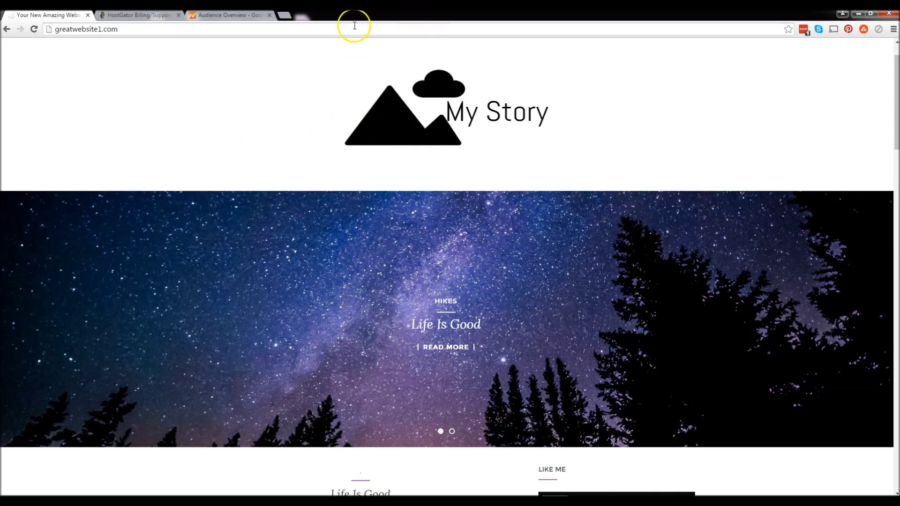
pyautogui.click(241, 15)
# - On the Analytics home table, highlight 890 sessions, 00:04:49 average duration and 72.81% bounce rate
pyautogui.scroll(2, 244, 141)
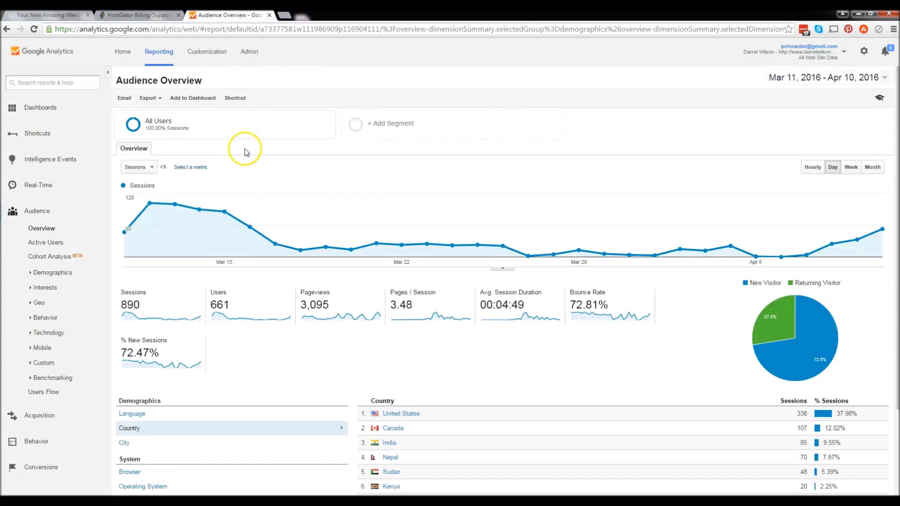
pyautogui.click(123, 53)
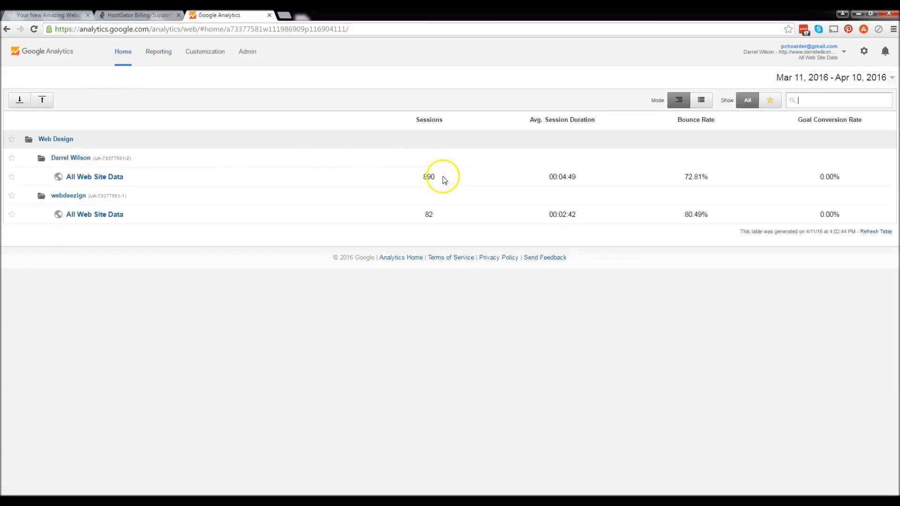
pyautogui.moveTo(444, 179); pyautogui.dragTo(405, 179)
pyautogui.moveTo(578, 177); pyautogui.dragTo(539, 176)
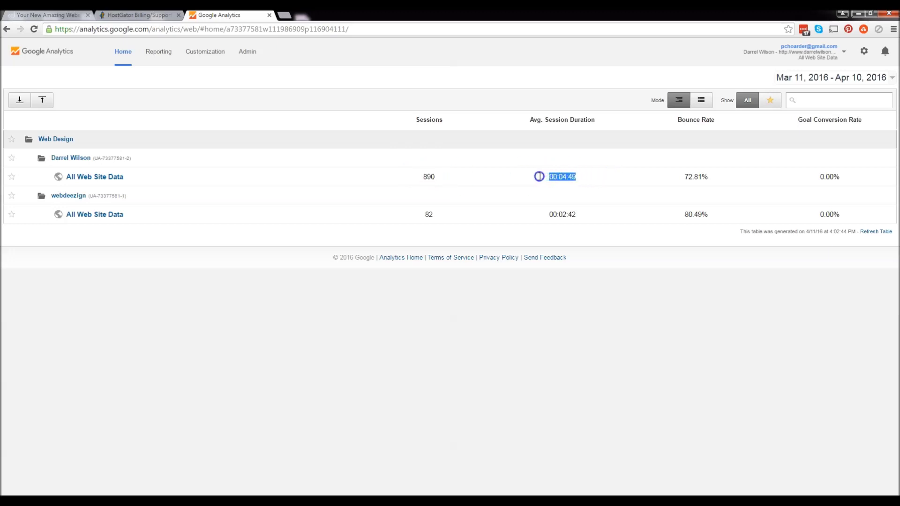
pyautogui.moveTo(711, 177); pyautogui.dragTo(683, 175)
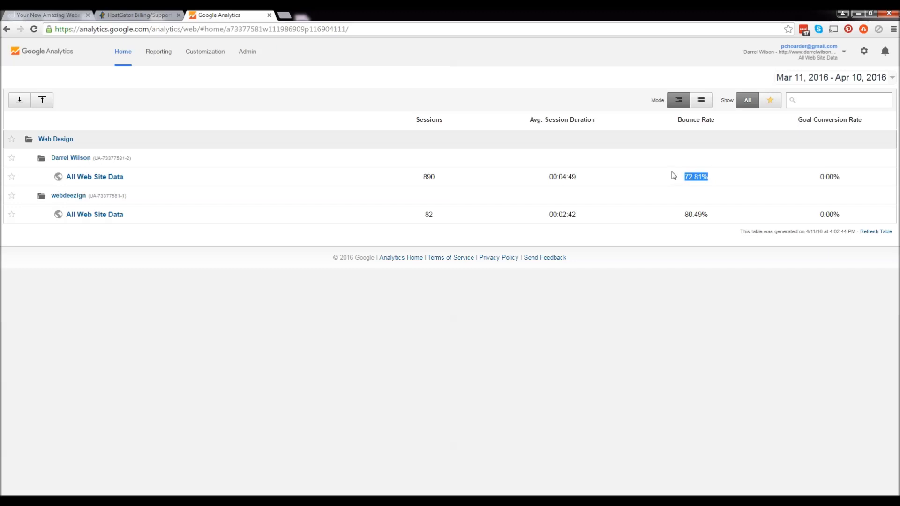
pyautogui.click(680, 173)
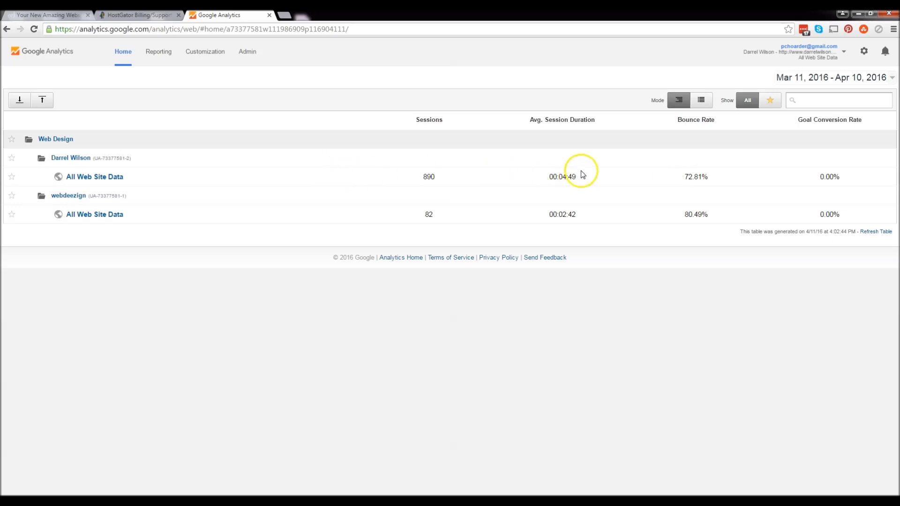
pyautogui.click(718, 177)
pyautogui.moveTo(718, 177); pyautogui.dragTo(670, 179)
pyautogui.click(666, 178)
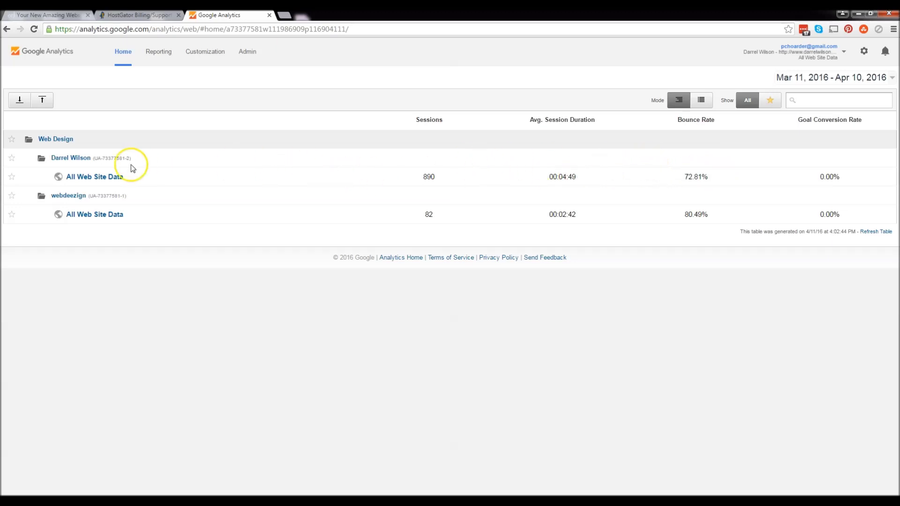
# - Check 890 sessions and 3,095 pageviews in Audience Overview, then return to the My Story tab
pyautogui.click(92, 176)
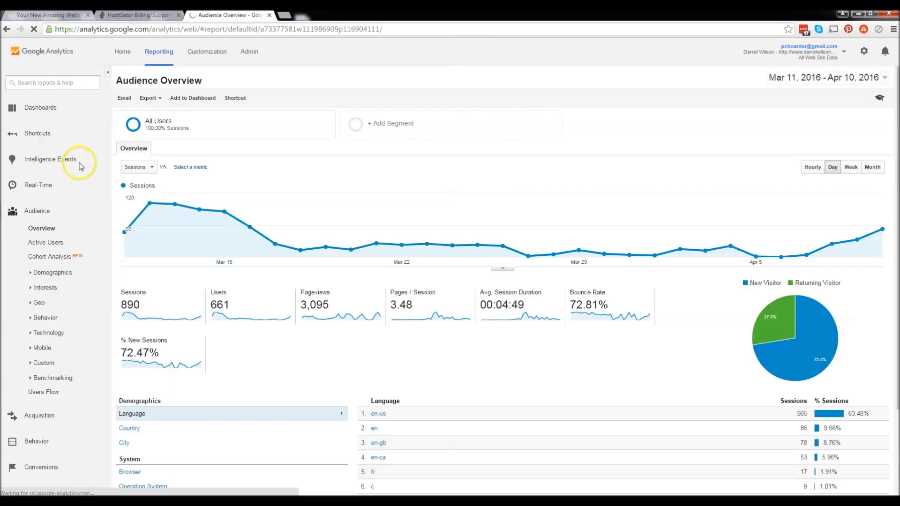
pyautogui.scroll(-2, 195, 195)
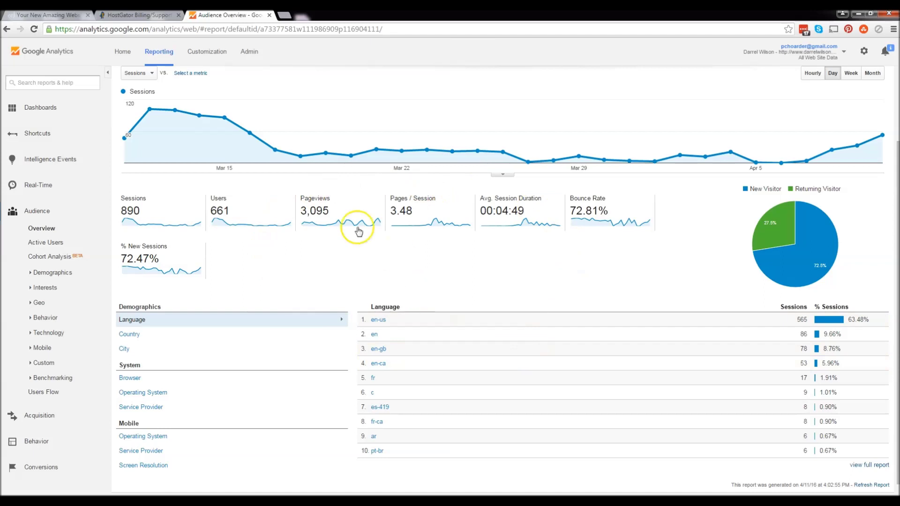
pyautogui.doubleClick(123, 210)
pyautogui.moveTo(330, 210); pyautogui.dragTo(304, 210)
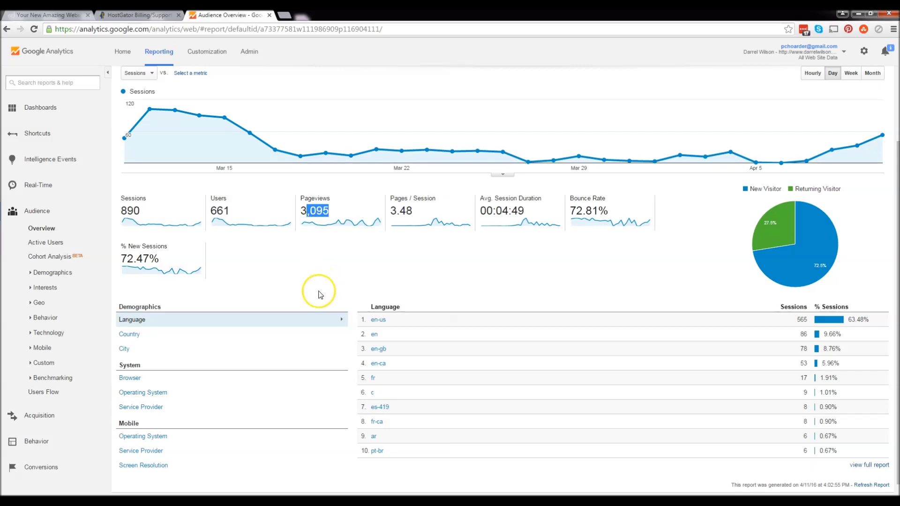
pyautogui.scroll(2, 315, 282)
pyautogui.click(123, 51)
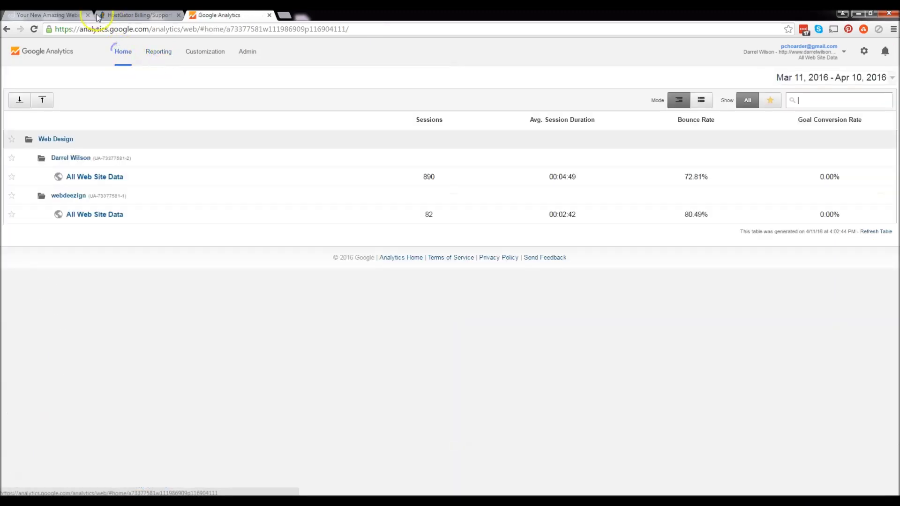
pyautogui.click(65, 15)
pyautogui.scroll(-2, 347, 243)
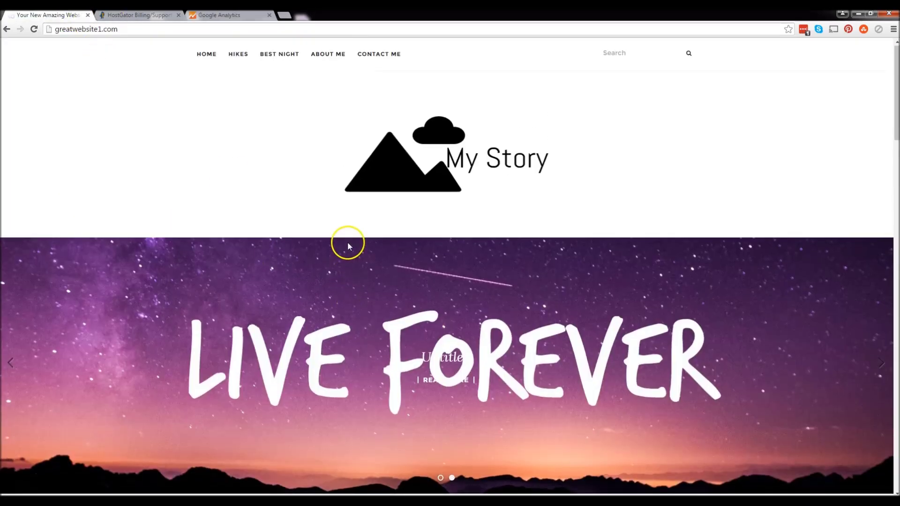
pyautogui.scroll(-2, 347, 243)
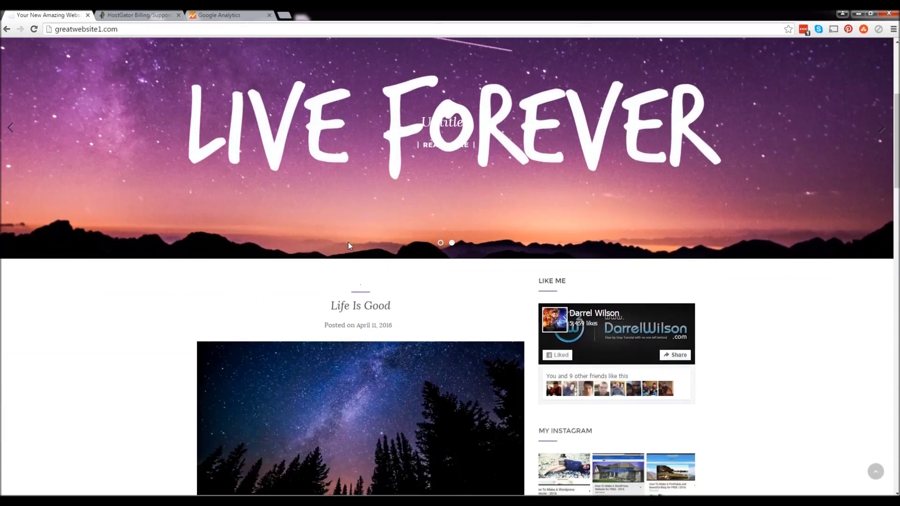
pyautogui.scroll(-7, 356, 261)
pyautogui.scroll(7, 356, 259)
pyautogui.scroll(5, 355, 259)
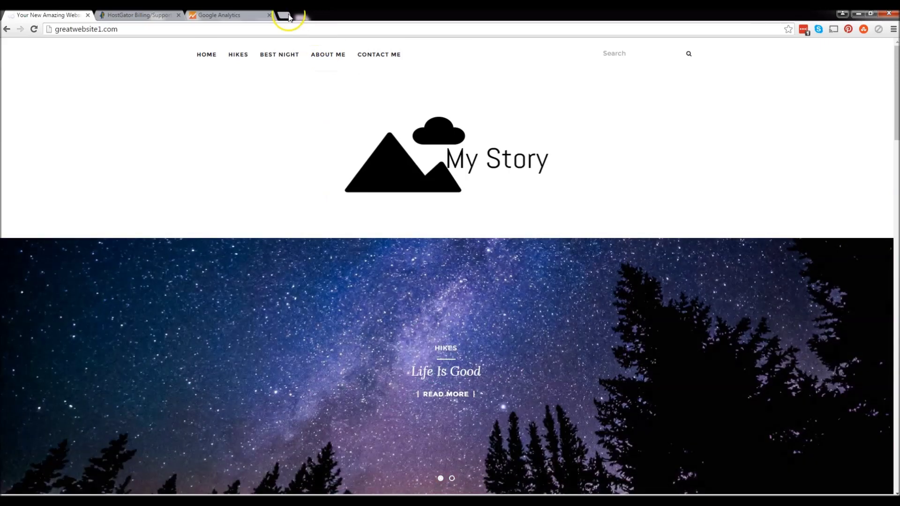
# - Search Google for 'host gator' in a new browser tab
pyautogui.click(289, 15)
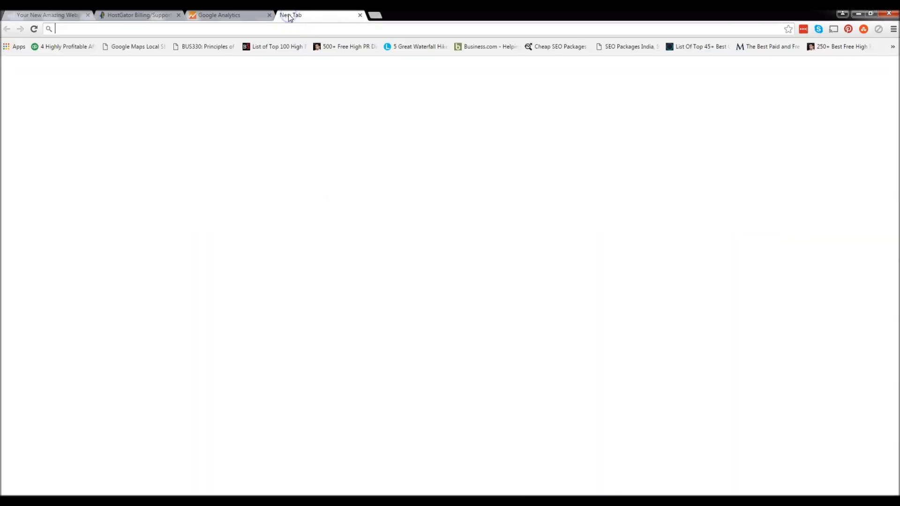
pyautogui.write('google.com')
pyautogui.press('Return')
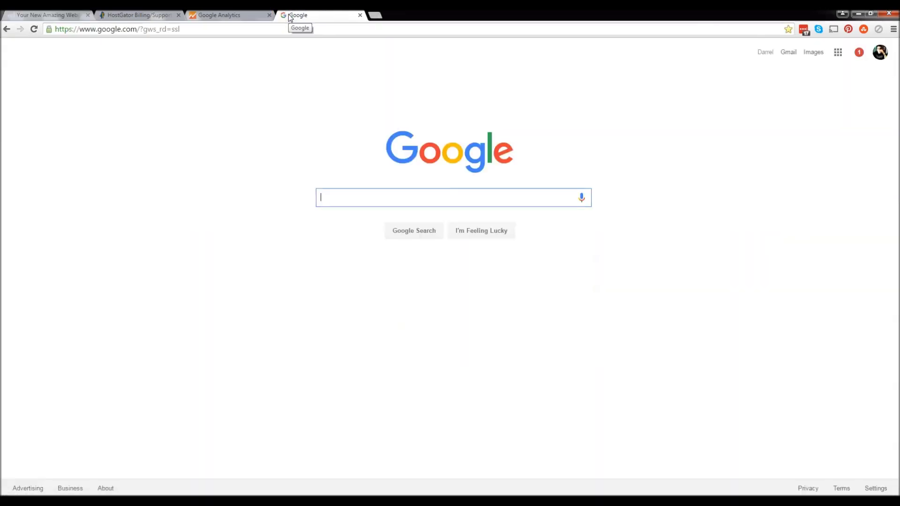
pyautogui.write('host gator')
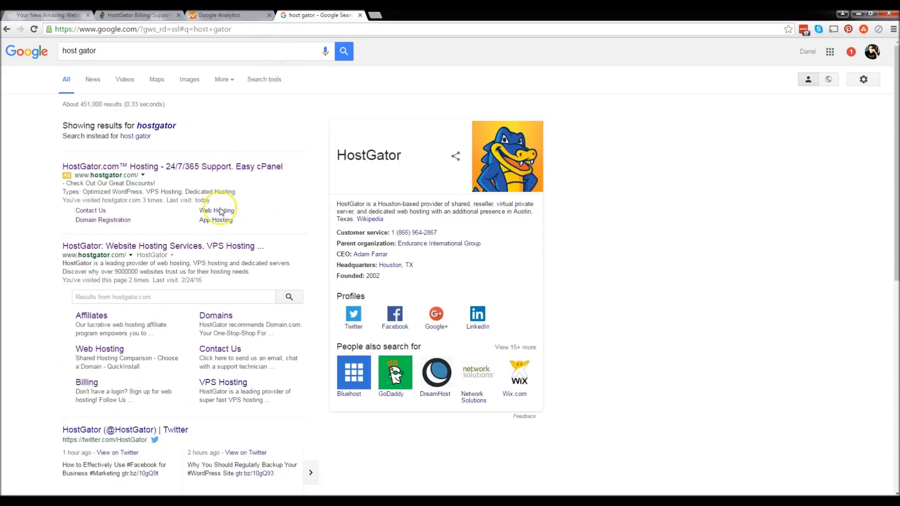
pyautogui.click(11, 501)
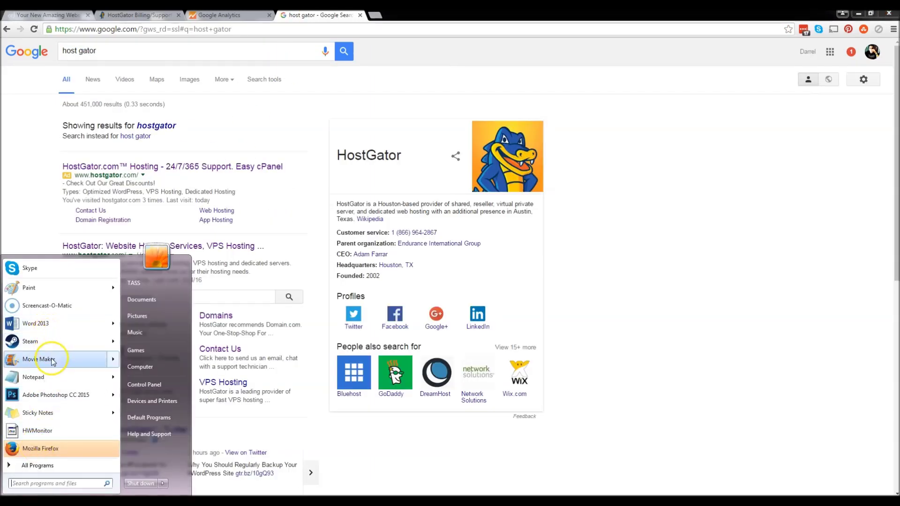
# - In a new Notepad note, list 1. get hosting, 2. get domain, 3. install wordpress, 4. design website!, then Cost
pyautogui.click(47, 378)
pyautogui.write('1. get hostin')
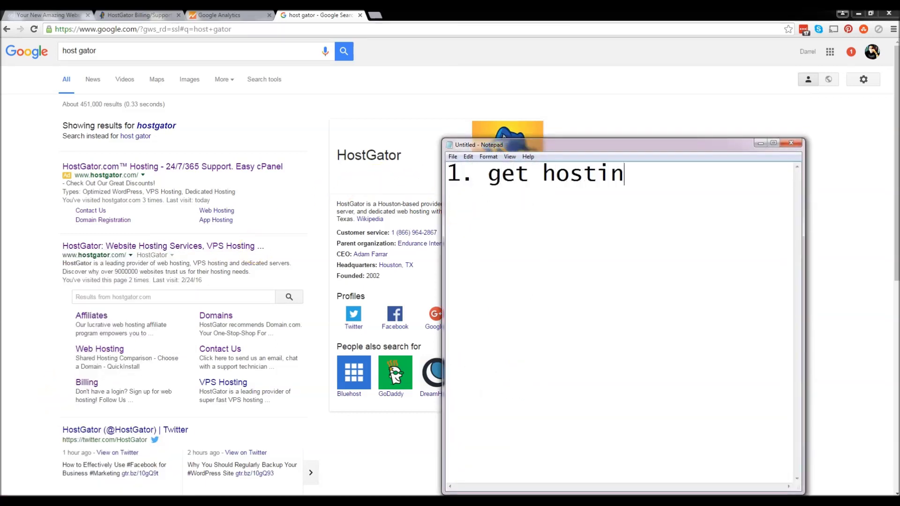
pyautogui.write('g  2. get domain  3. install wordpress')
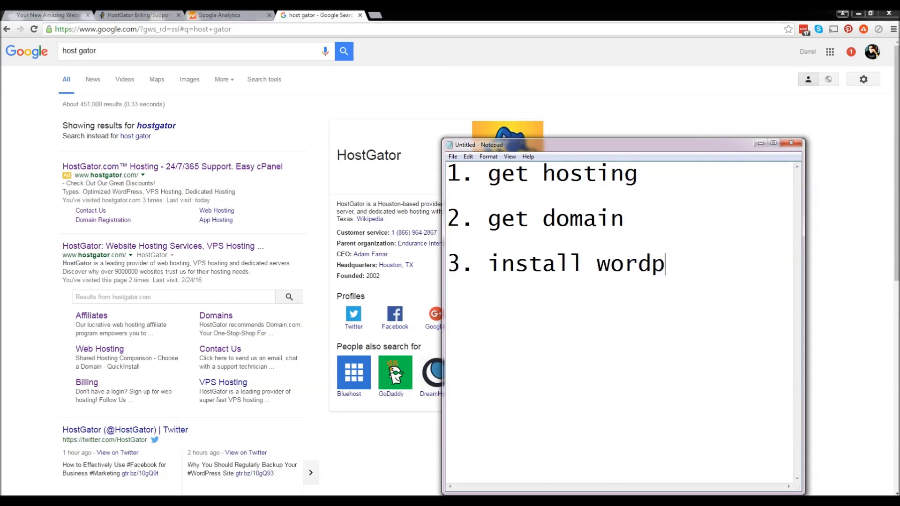
pyautogui.press('Return')
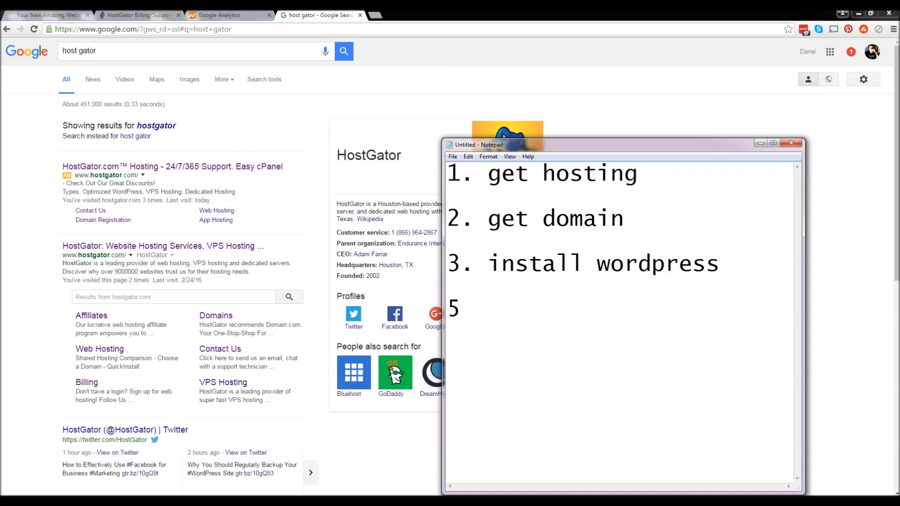
pyautogui.write('4. des')
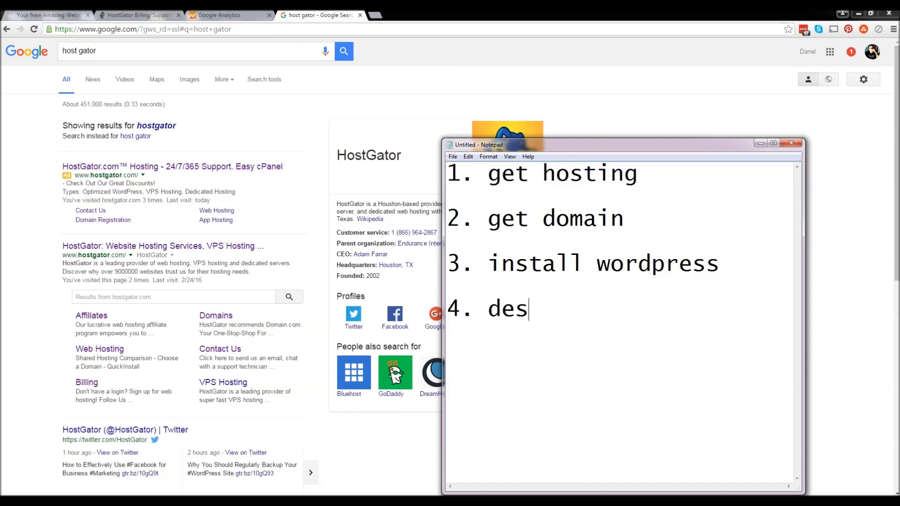
pyautogui.write('ign website!')
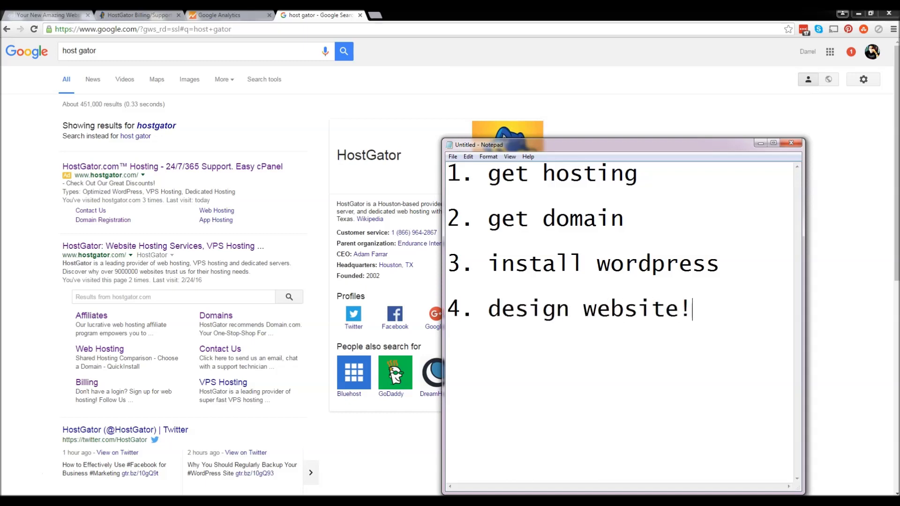
pyautogui.write('  Cost')
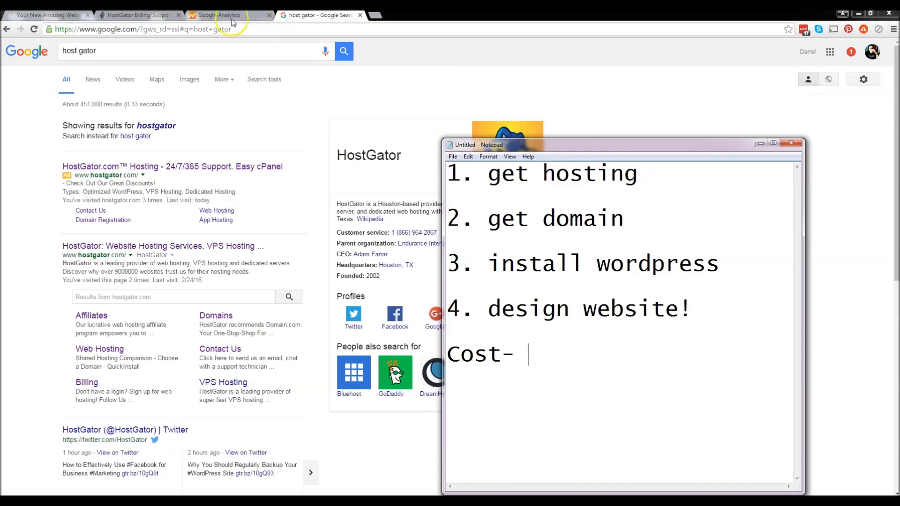
# - Open the HostGator homepage from the second HostGator result on Google
pyautogui.click(139, 17)
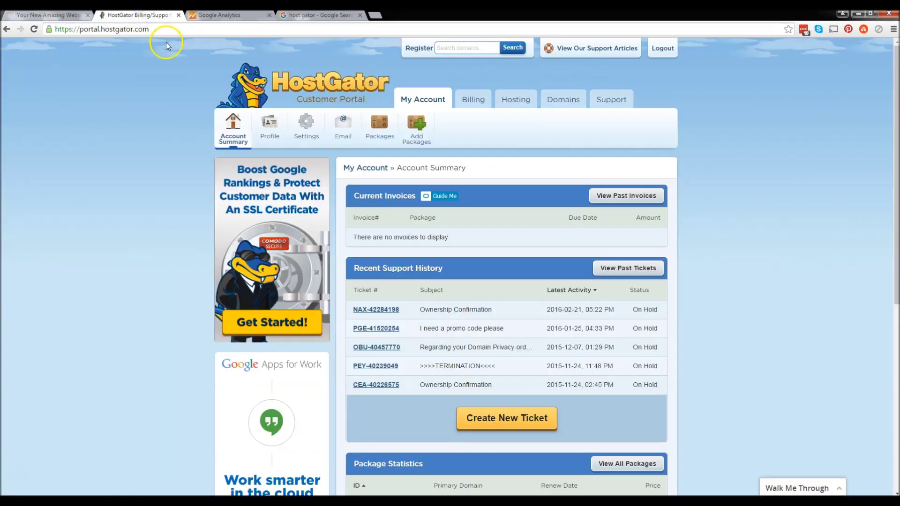
pyautogui.click(330, 16)
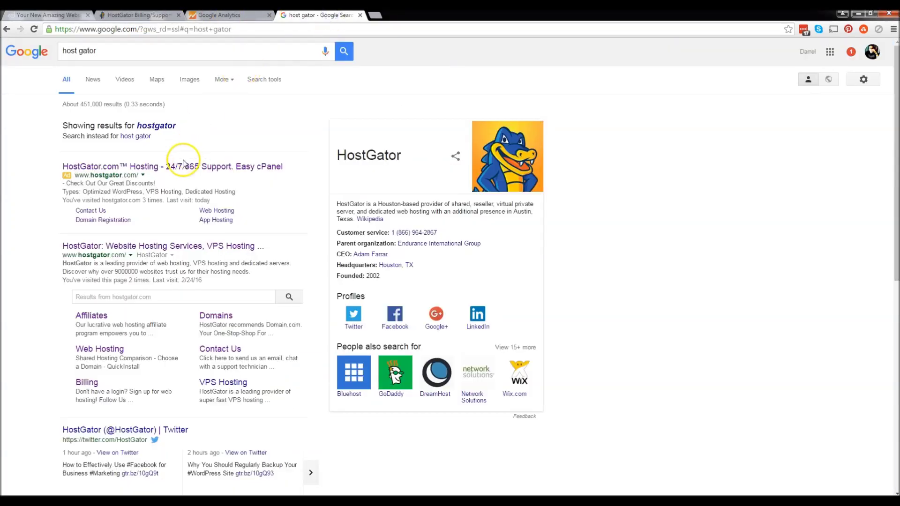
pyautogui.click(98, 247)
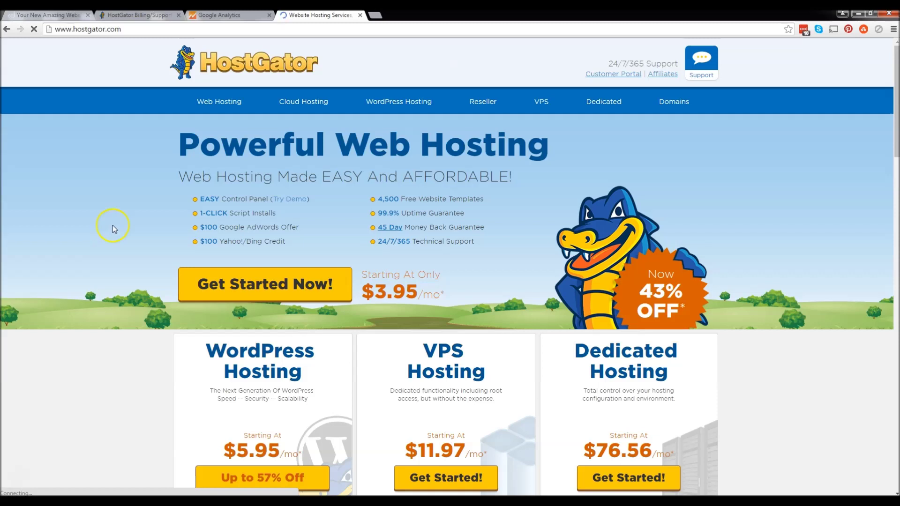
# - Compare the Hatchling, Baby and Business plans, then sign up for the Baby plan at $4.95/mo
pyautogui.click(306, 284)
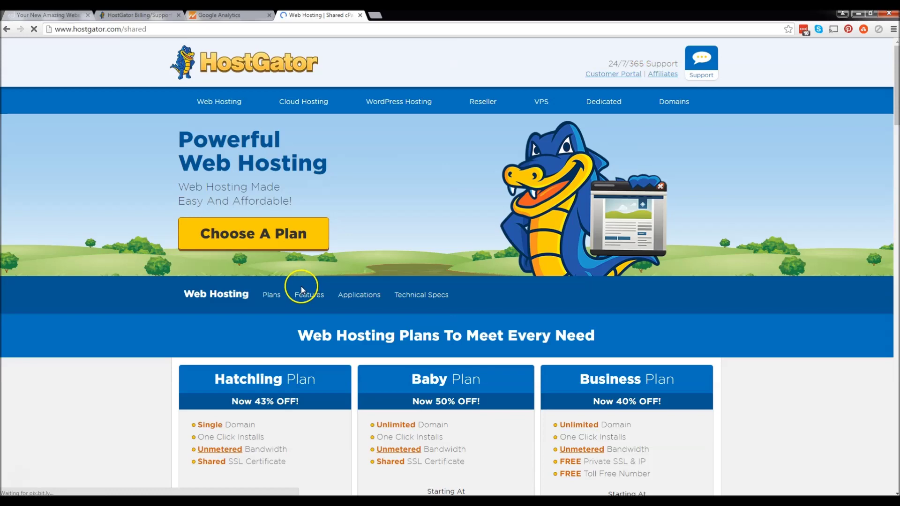
pyautogui.scroll(-4, 301, 286)
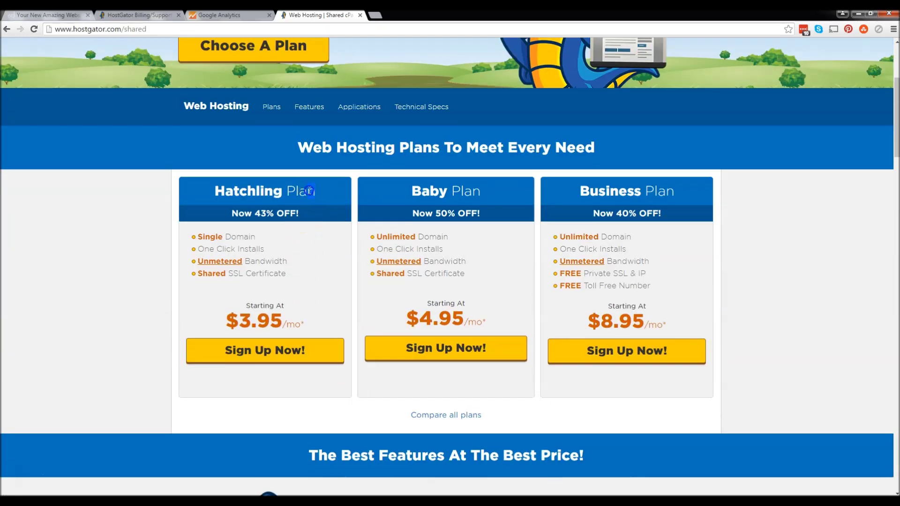
pyautogui.moveTo(481, 191); pyautogui.dragTo(411, 191)
pyautogui.moveTo(676, 193); pyautogui.dragTo(559, 191)
pyautogui.moveTo(481, 191); pyautogui.dragTo(443, 192)
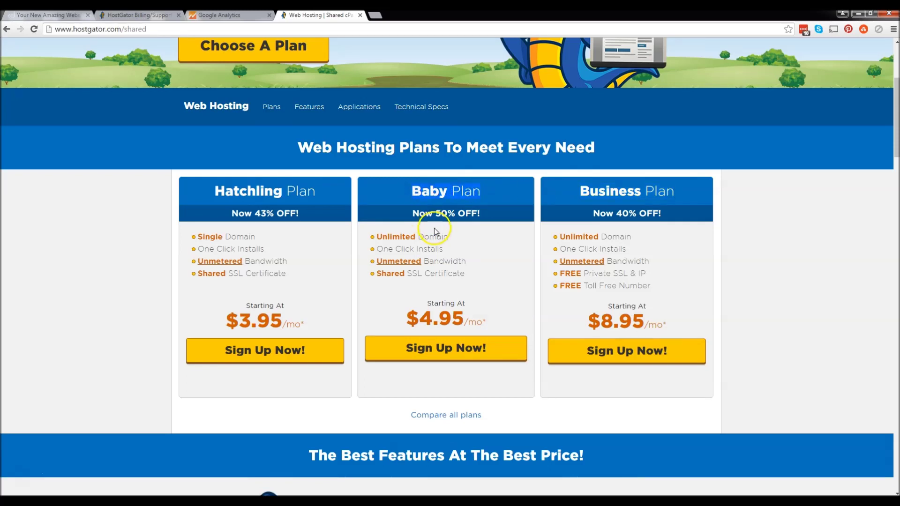
pyautogui.click(456, 236)
pyautogui.moveTo(456, 236); pyautogui.dragTo(391, 236)
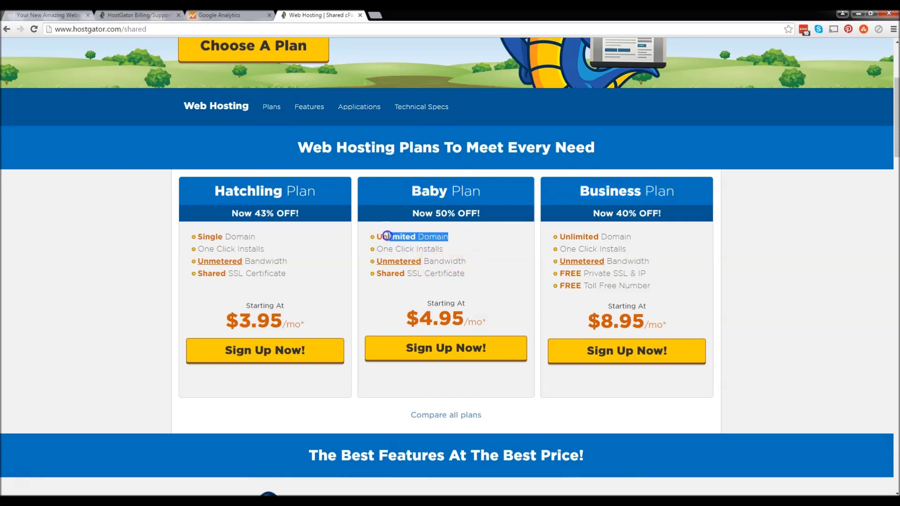
pyautogui.moveTo(256, 237); pyautogui.dragTo(202, 236)
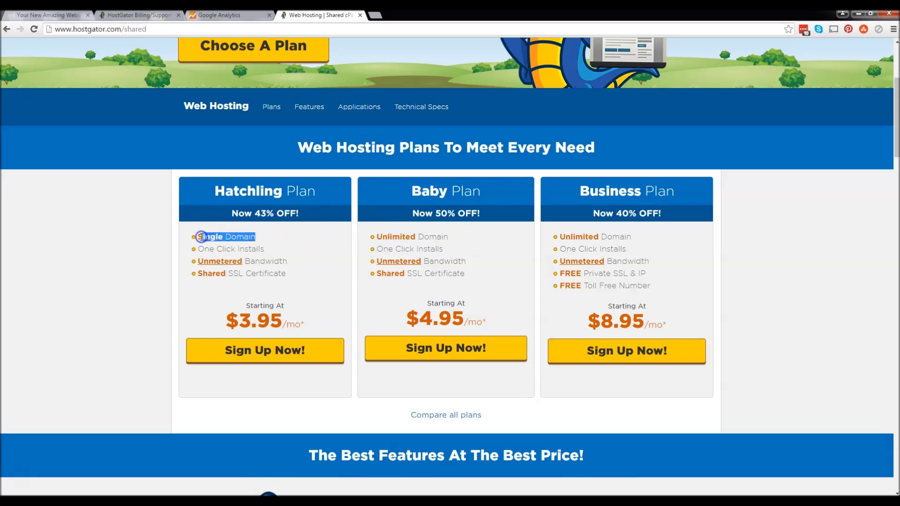
pyautogui.click(156, 240)
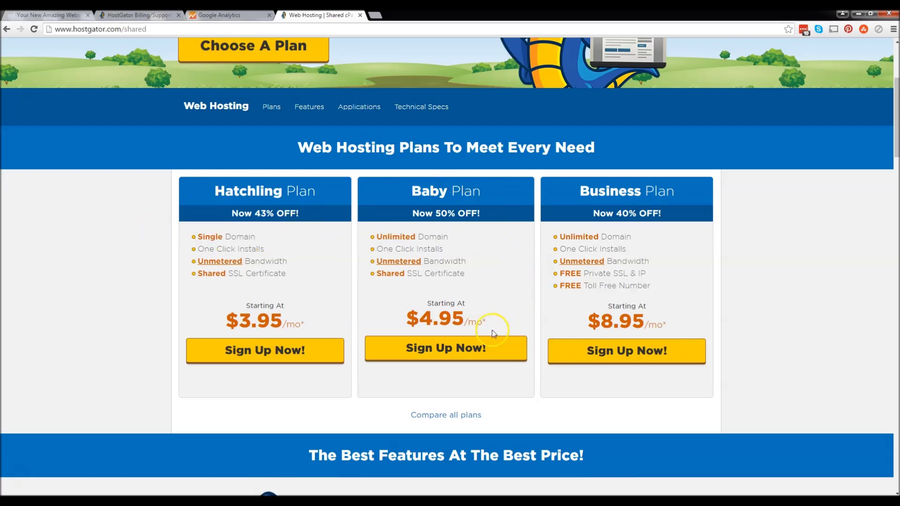
pyautogui.click(472, 351)
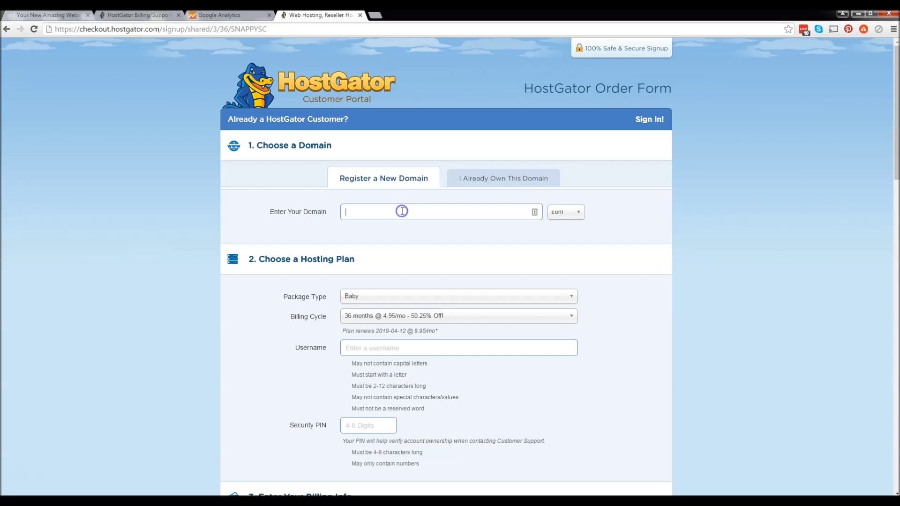
# - Enter ilovekyloren.com as the .com domain and check its availability
pyautogui.write('i')
pyautogui.click(403, 212)
pyautogui.write('i')
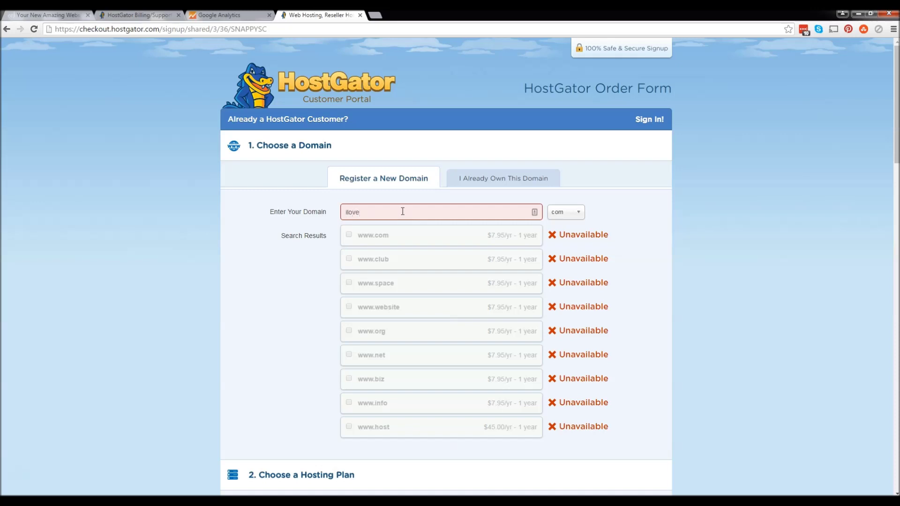
pyautogui.click(579, 212)
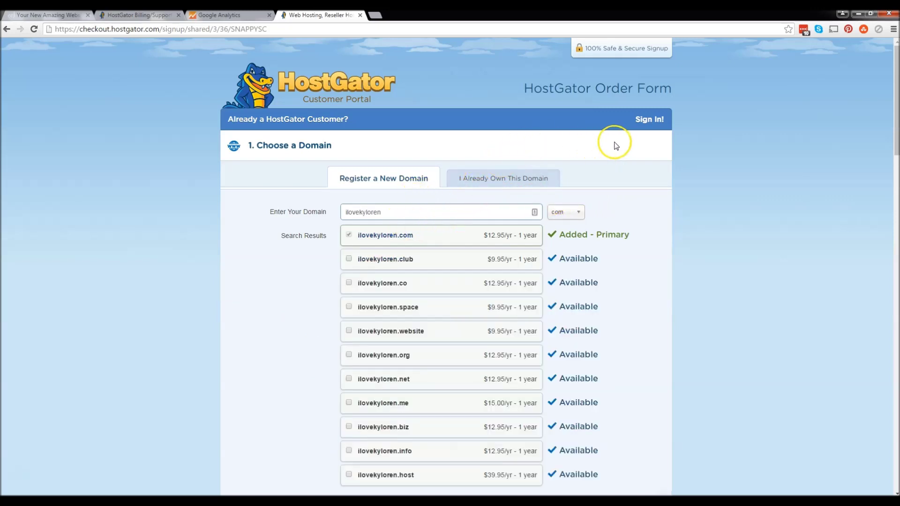
# - Uncheck Domain Privacy Protection on the order form
pyautogui.scroll(-4, 616, 142)
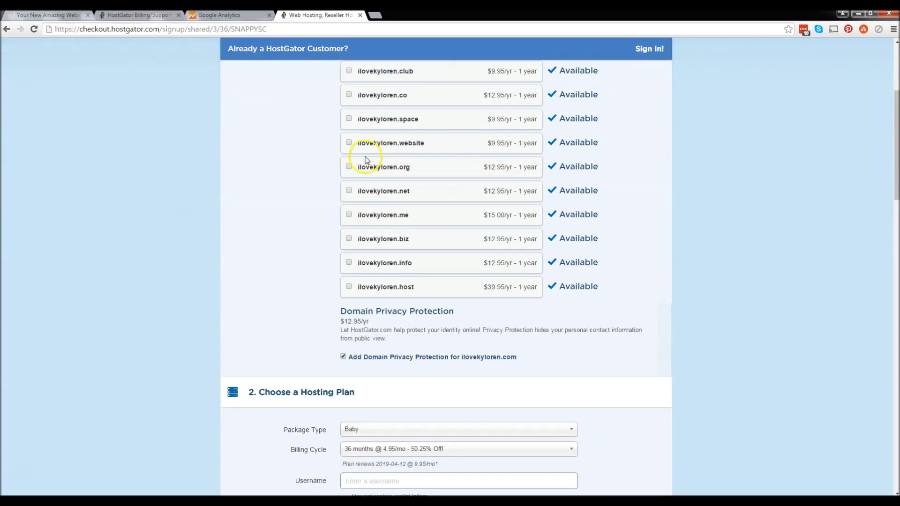
pyautogui.moveTo(346, 312); pyautogui.dragTo(555, 330)
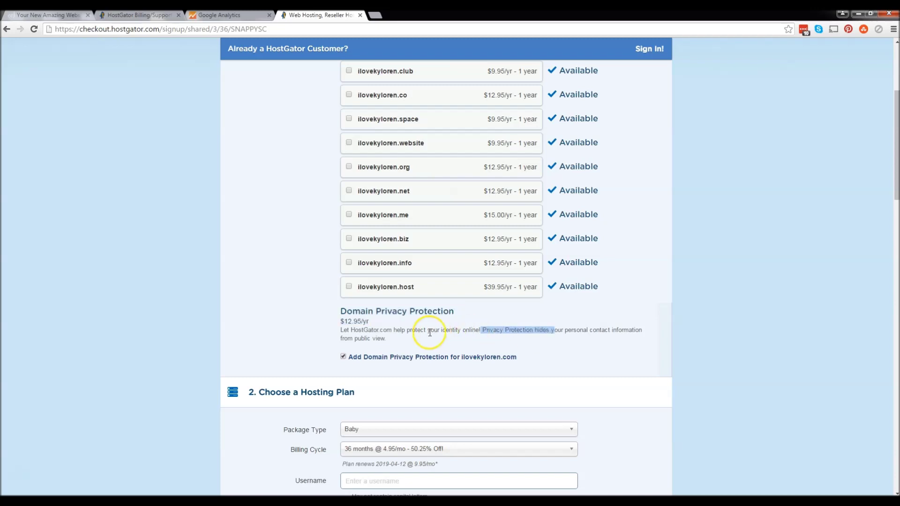
pyautogui.click(348, 357)
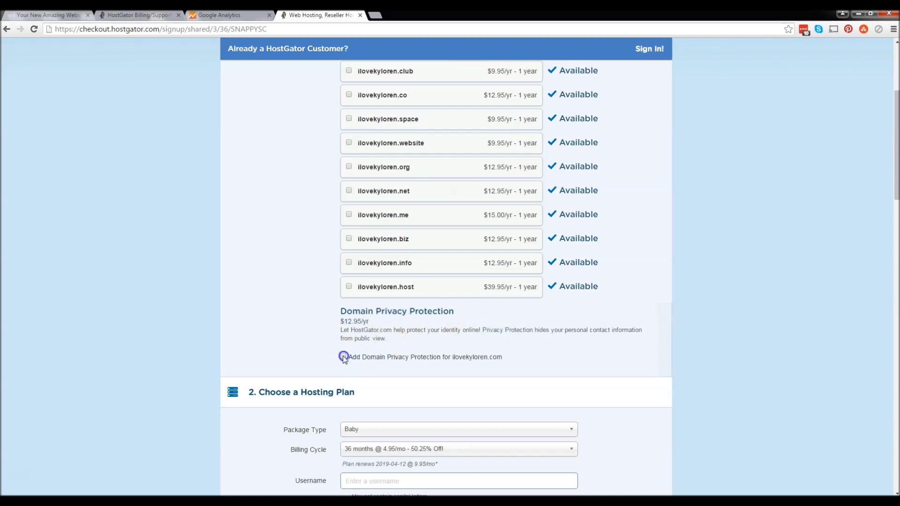
pyautogui.scroll(-2, 376, 323)
# - Keep the Baby package and set the billing cycle to 1 month at $11.95/mo
pyautogui.click(410, 334)
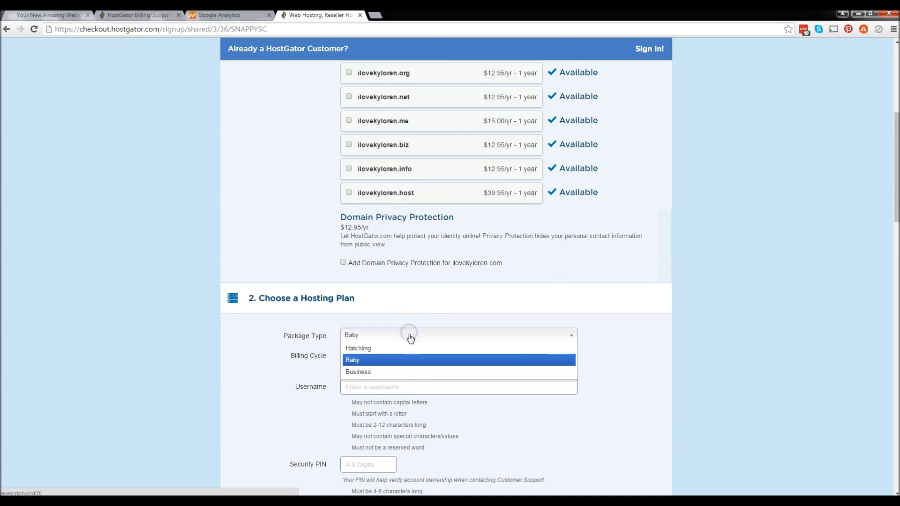
pyautogui.click(410, 360)
pyautogui.click(409, 359)
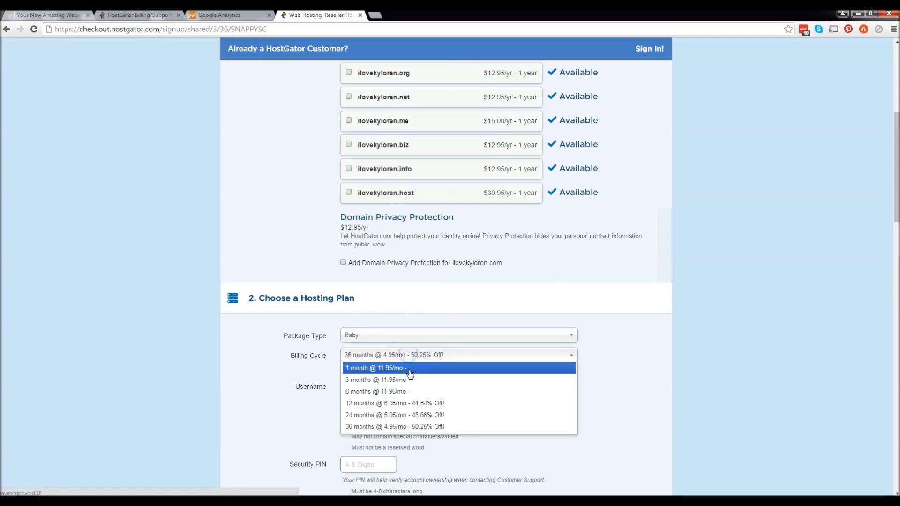
pyautogui.click(410, 369)
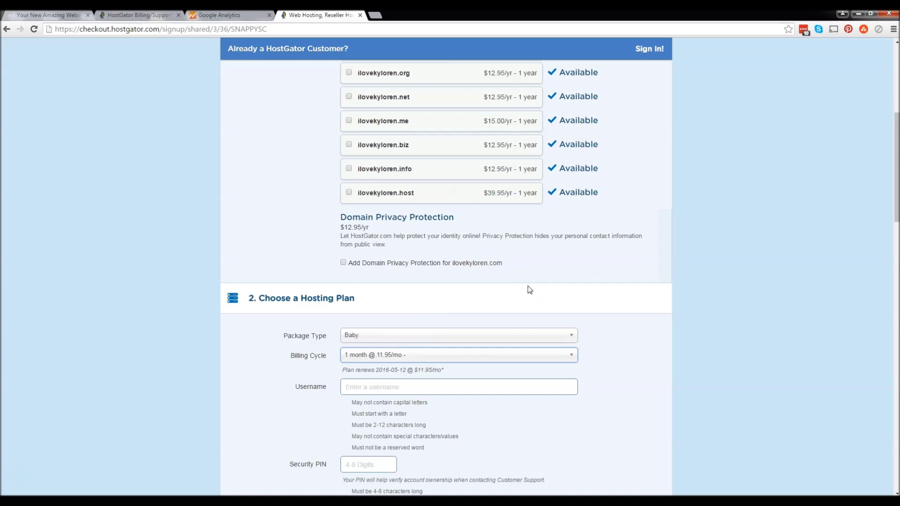
# - Enter a username and a security PIN on the order form
pyautogui.scroll(-2, 546, 283)
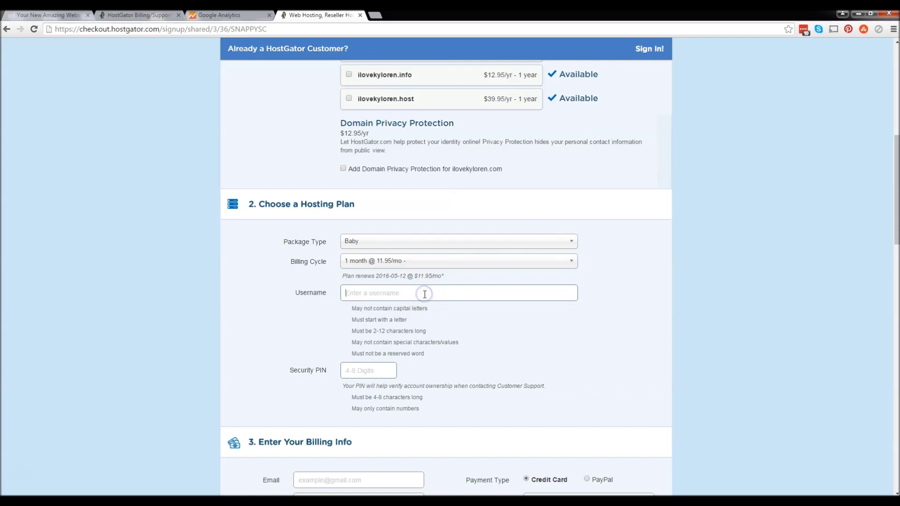
pyautogui.write('hansolo99')
pyautogui.press('Tab')
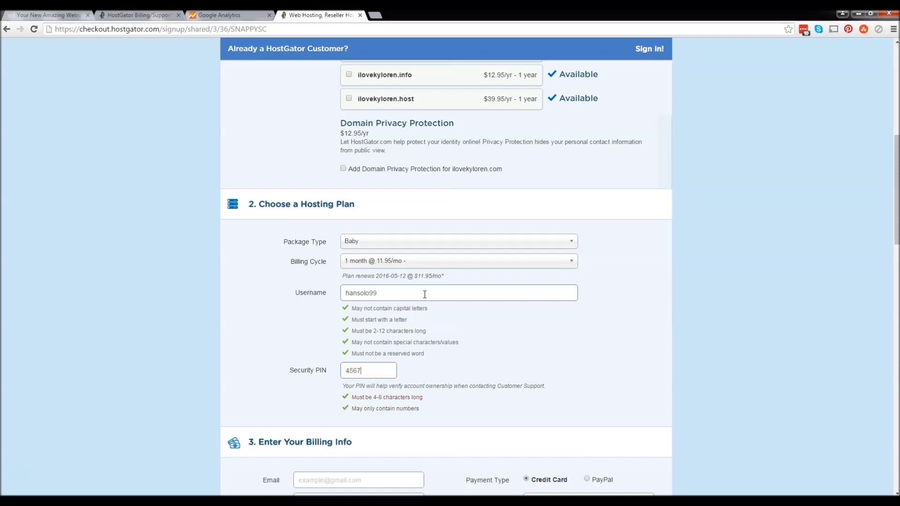
pyautogui.moveTo(334, 372); pyautogui.dragTo(291, 373)
pyautogui.moveTo(371, 370); pyautogui.dragTo(337, 369)
pyautogui.scroll(-5, 453, 344)
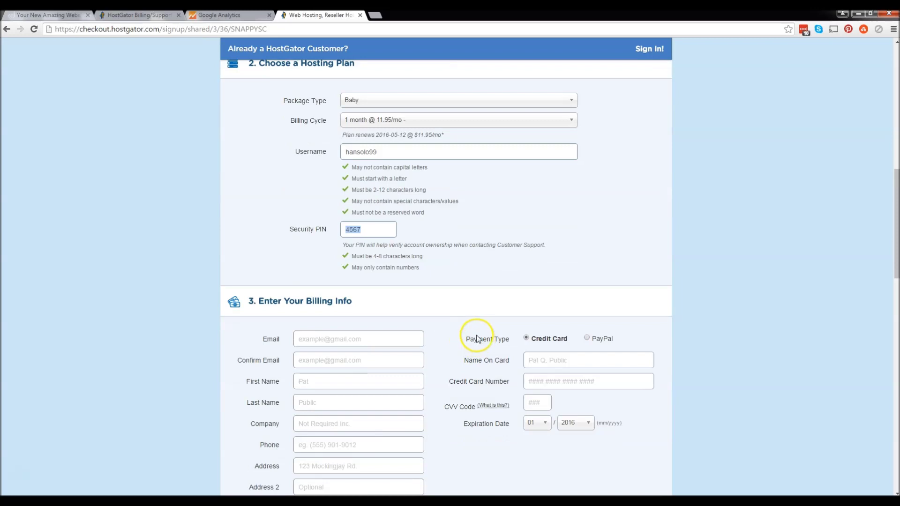
pyautogui.click(353, 241)
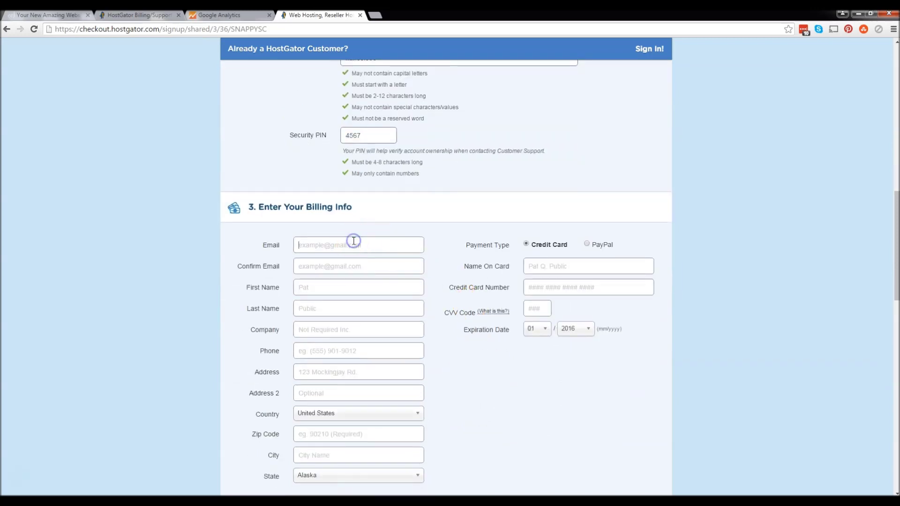
pyautogui.scroll(-1, 353, 240)
pyautogui.click(343, 220)
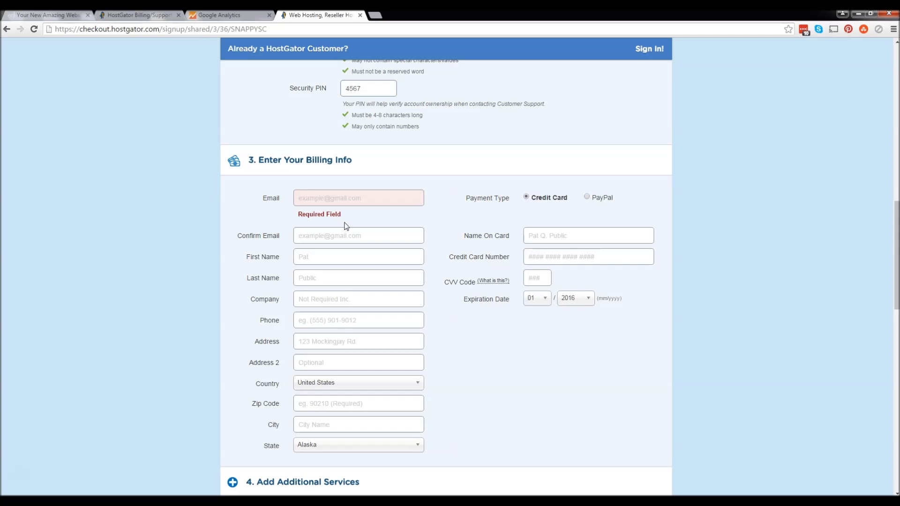
pyautogui.click(331, 258)
pyautogui.click(314, 296)
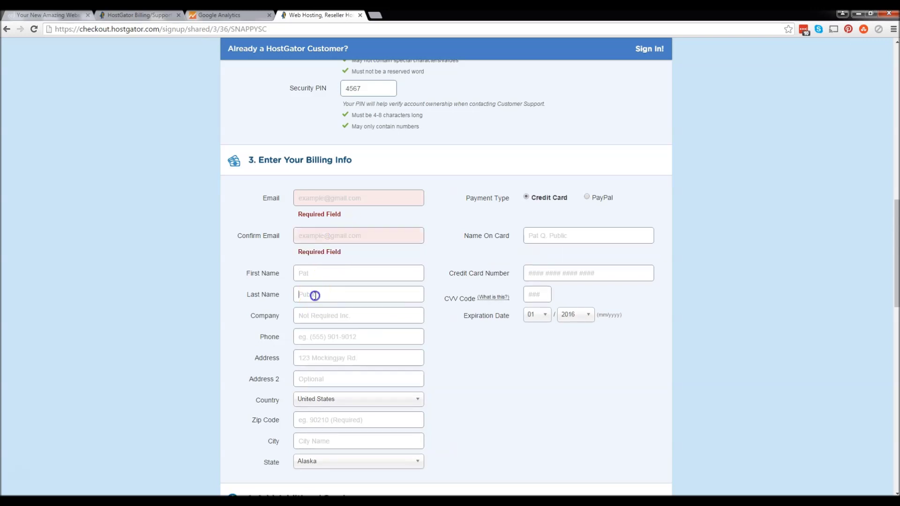
pyautogui.scroll(-1, 321, 293)
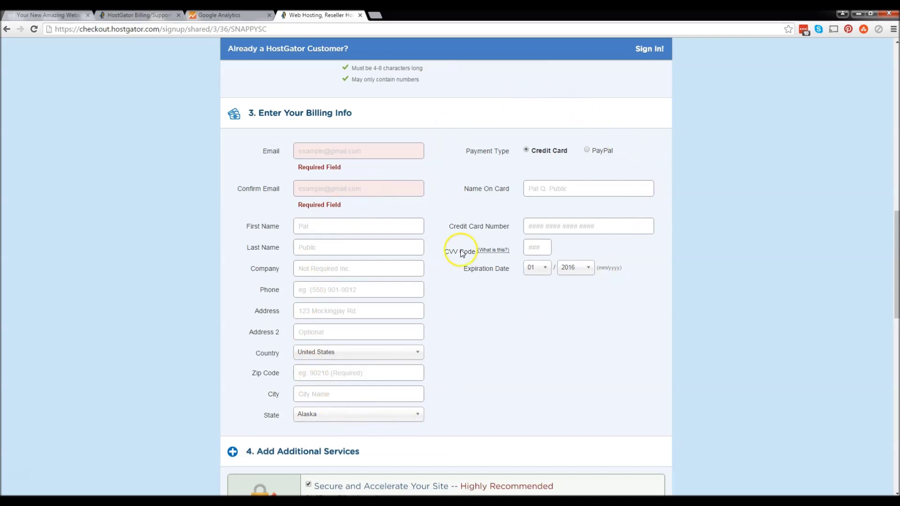
pyautogui.click(556, 190)
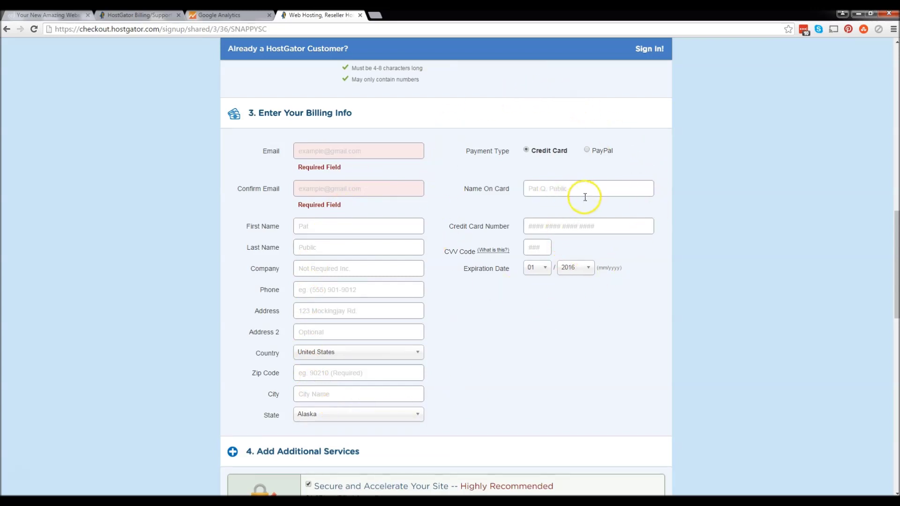
pyautogui.click(587, 150)
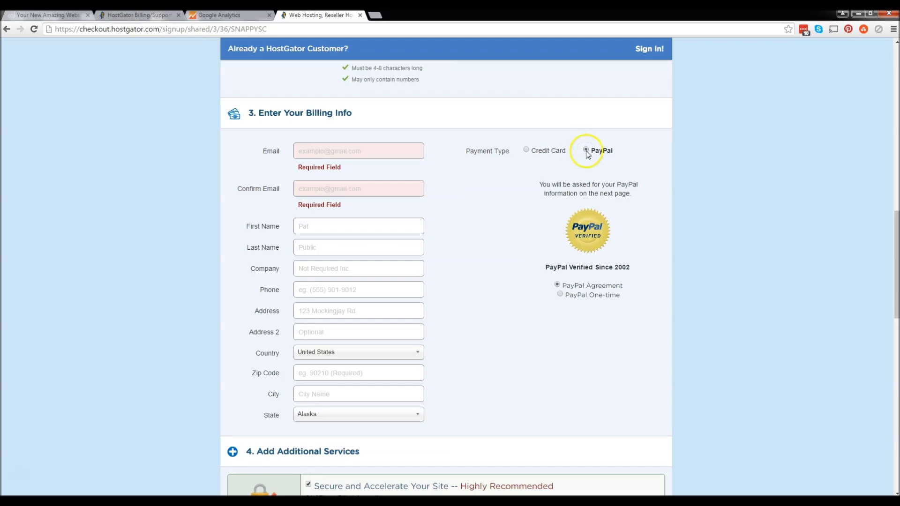
pyautogui.click(525, 151)
pyautogui.scroll(-6, 454, 213)
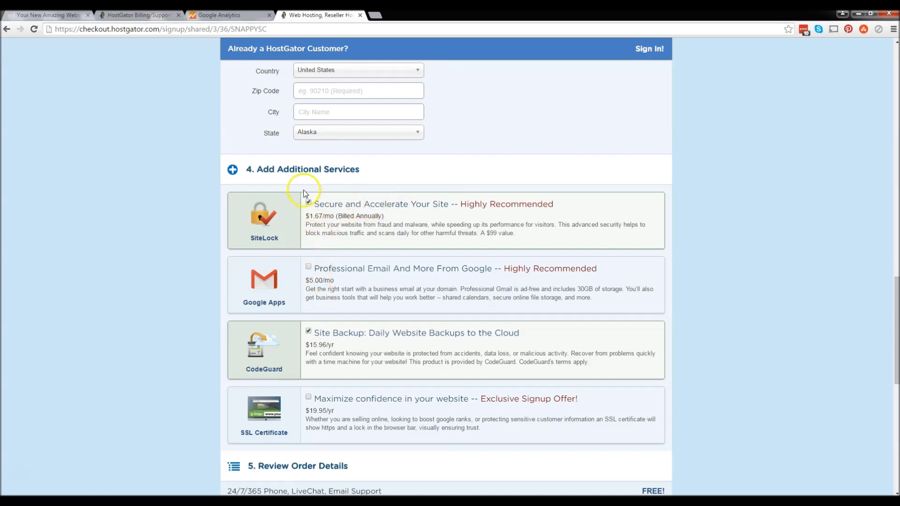
# - Remove the SiteLock and CodeGuard add-ons from Additional Services
pyautogui.moveTo(279, 169); pyautogui.dragTo(365, 171)
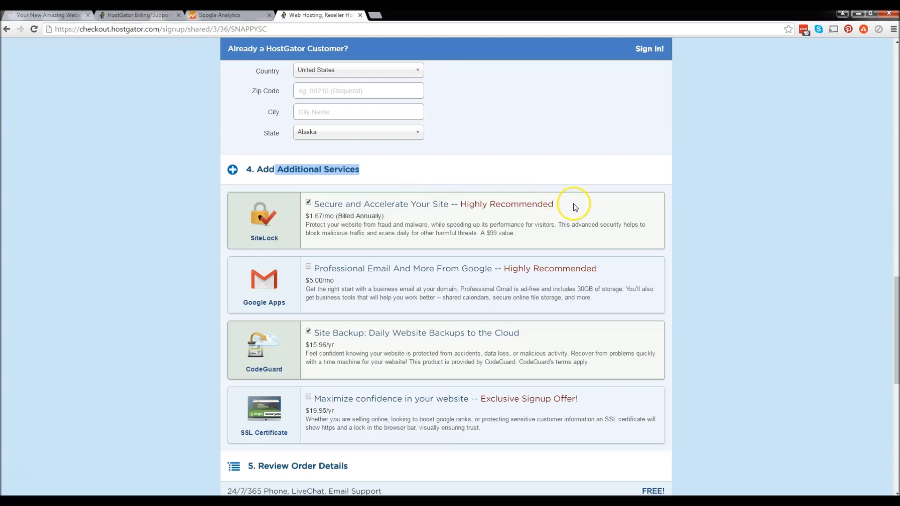
pyautogui.click(309, 203)
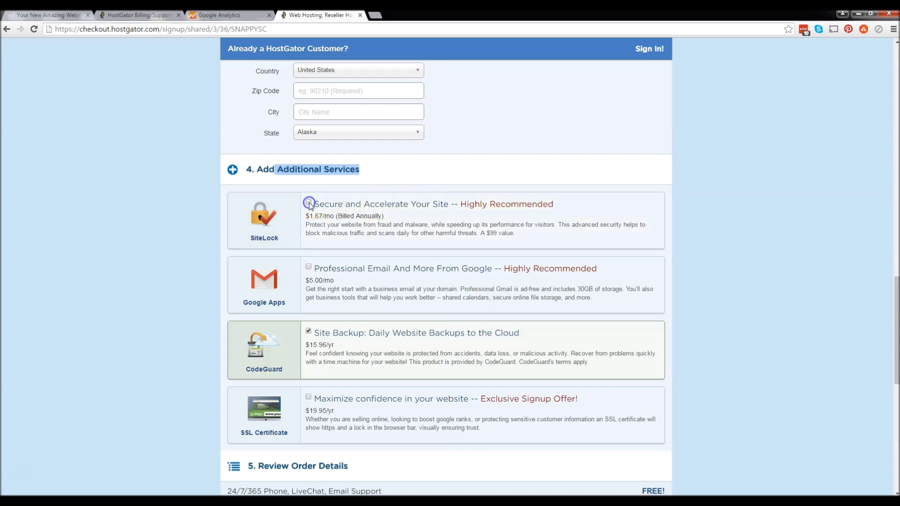
pyautogui.click(309, 331)
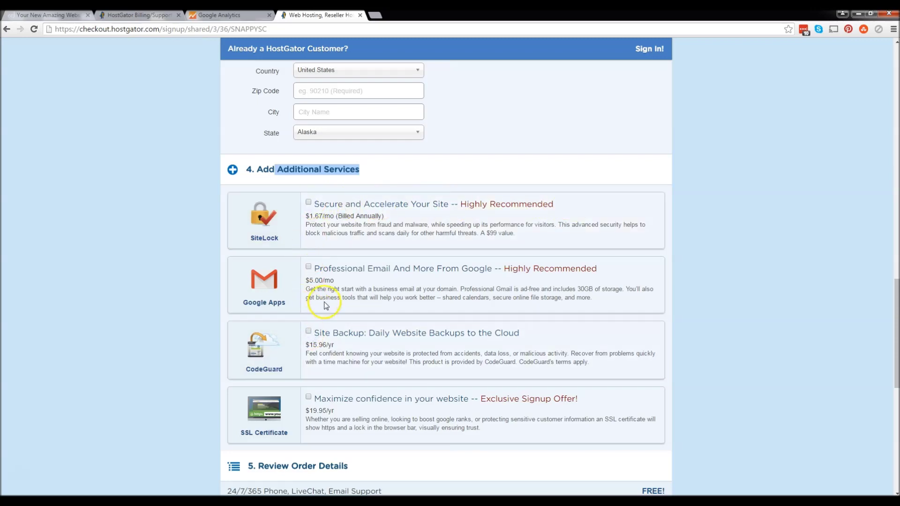
# - Replace the SNAPPYSC coupon with a new coupon code and apply it
pyautogui.scroll(-1, 329, 282)
pyautogui.scroll(-4, 330, 283)
pyautogui.scroll(-2, 328, 280)
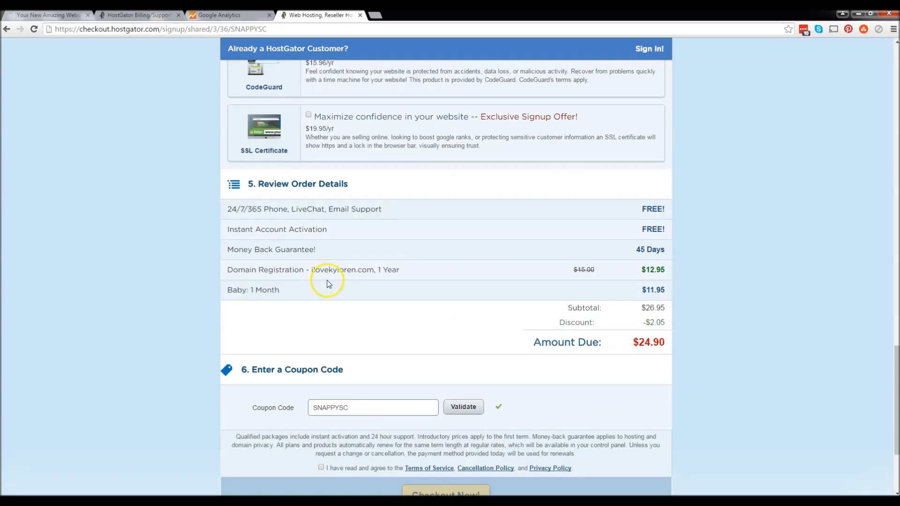
pyautogui.click(403, 406)
pyautogui.doubleClick(402, 406)
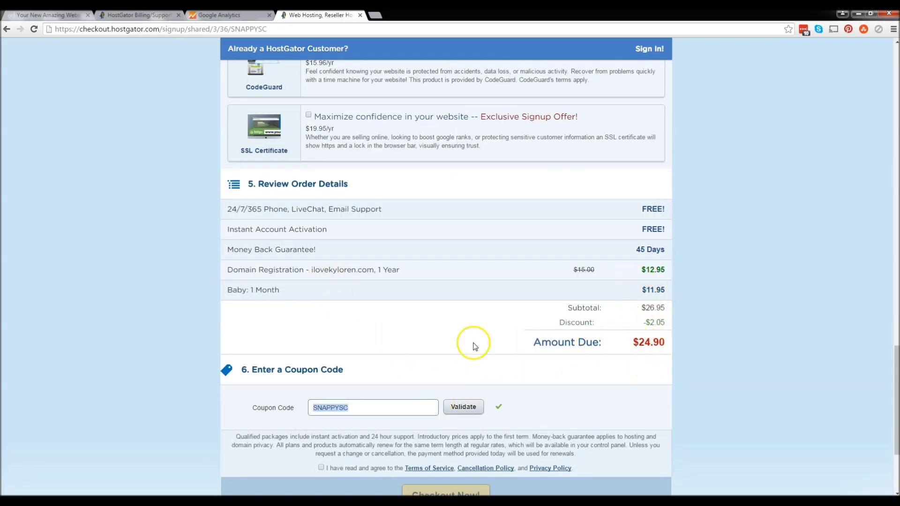
pyautogui.press('BackSpace')
pyautogui.click(455, 405)
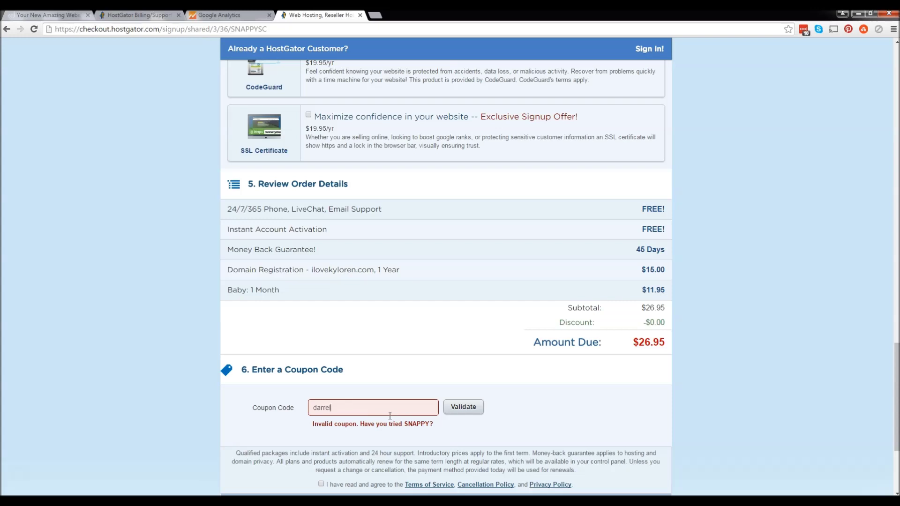
pyautogui.click(462, 412)
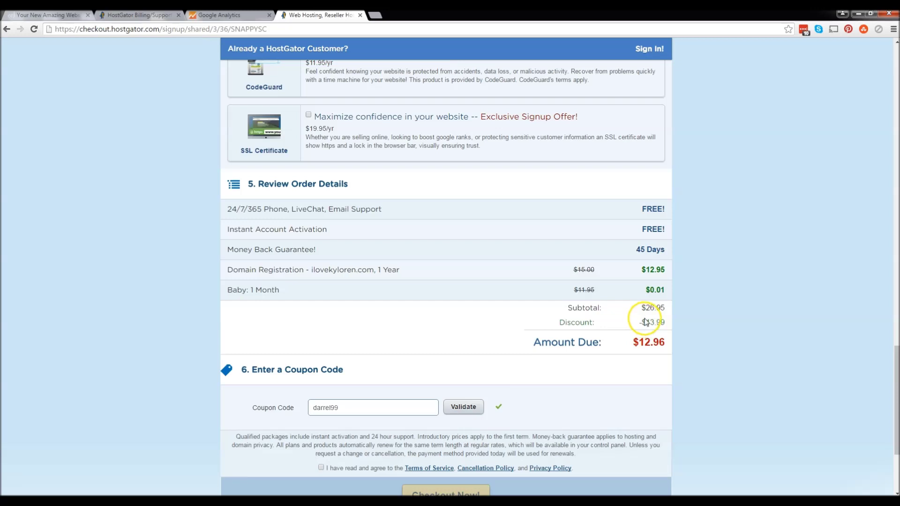
# - Note the $12.96 amount due as the cost in Notepad
pyautogui.moveTo(666, 342); pyautogui.dragTo(640, 342)
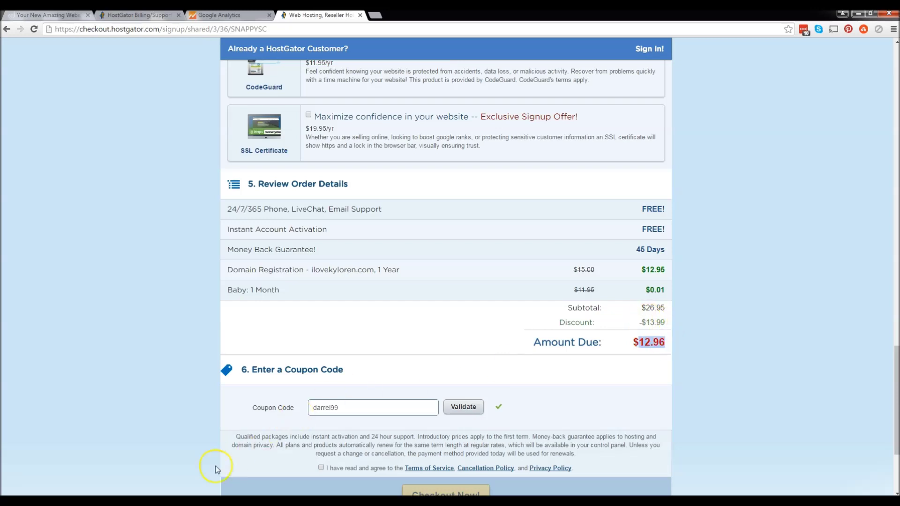
pyautogui.click(231, 483)
pyautogui.write('12.')
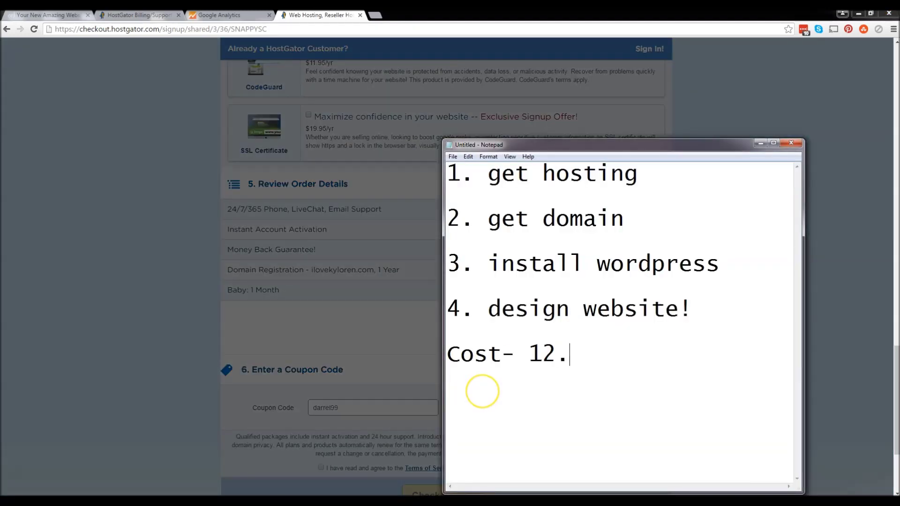
pyautogui.write('96')
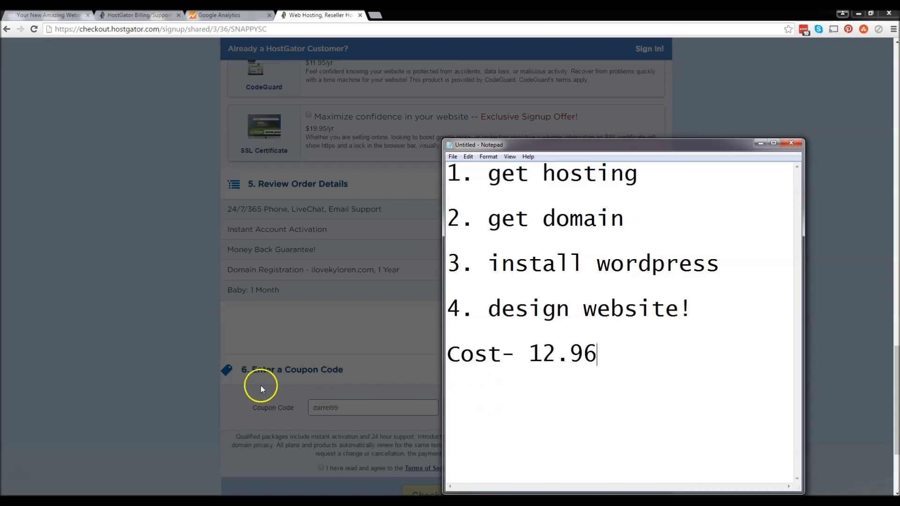
# - Accept the Terms of Service at checkout, then switch to the HostGator customer portal's Account Summary
pyautogui.click(160, 274)
pyautogui.scroll(-3, 177, 281)
pyautogui.click(322, 326)
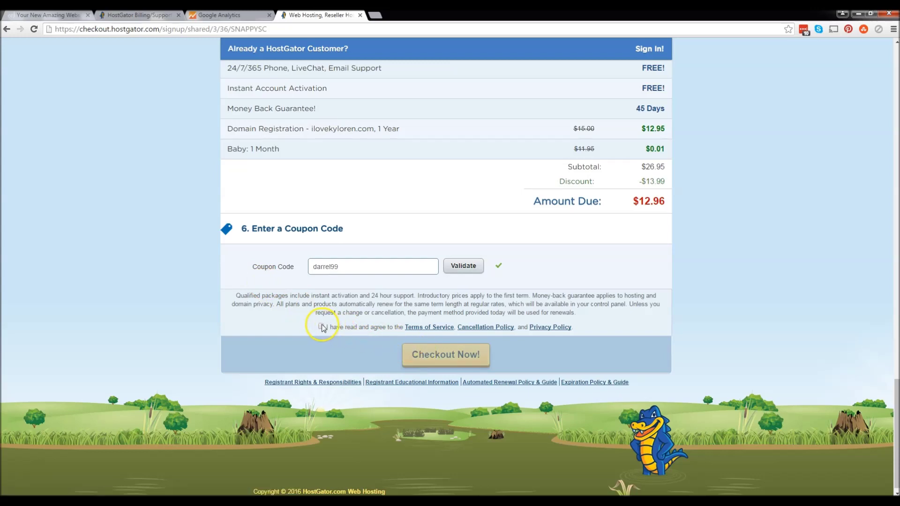
pyautogui.click(321, 327)
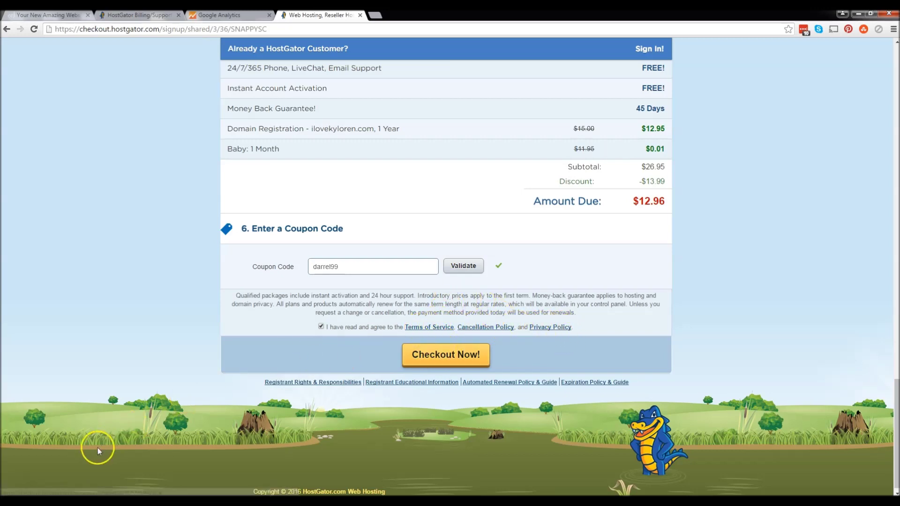
pyautogui.click(17, 479)
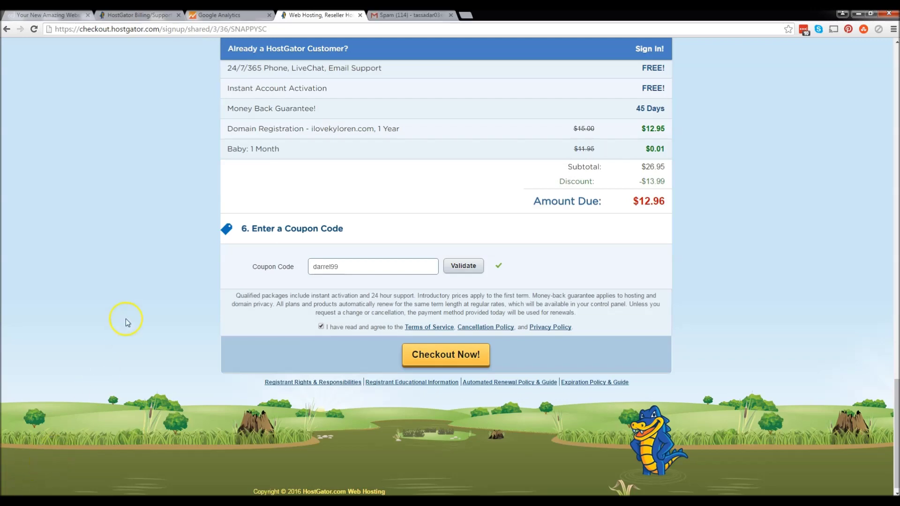
pyautogui.click(135, 15)
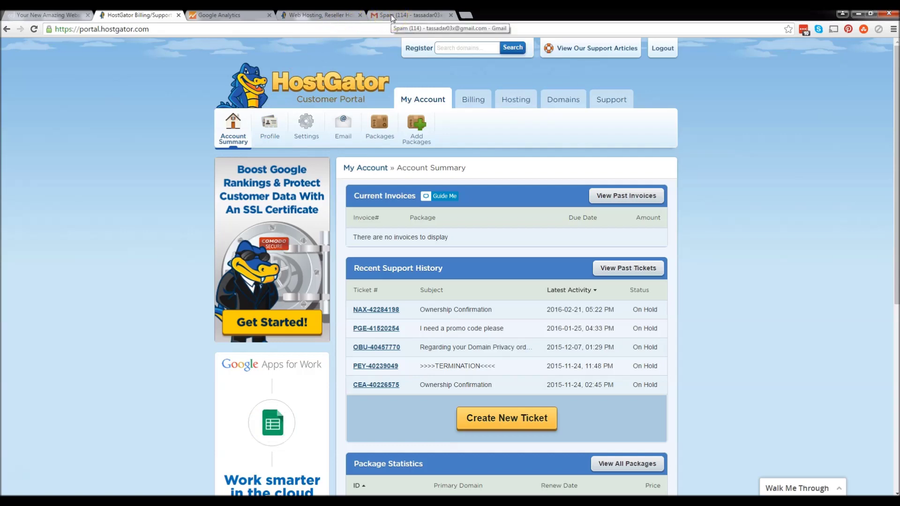
# - Switch to the Gmail Spam folder tab
pyautogui.click(392, 16)
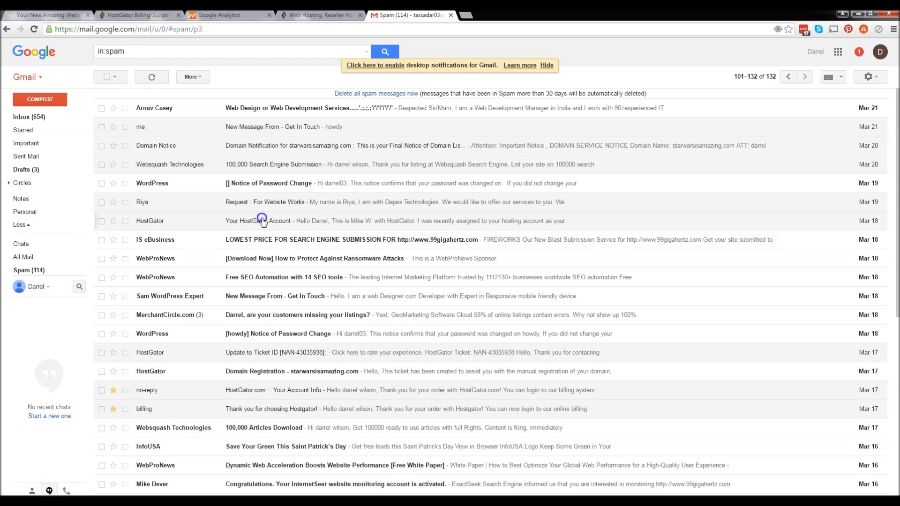
# - Open HostGator's 'Your Account Info' email in Spam and follow its Your Control Panel link
pyautogui.click(261, 219)
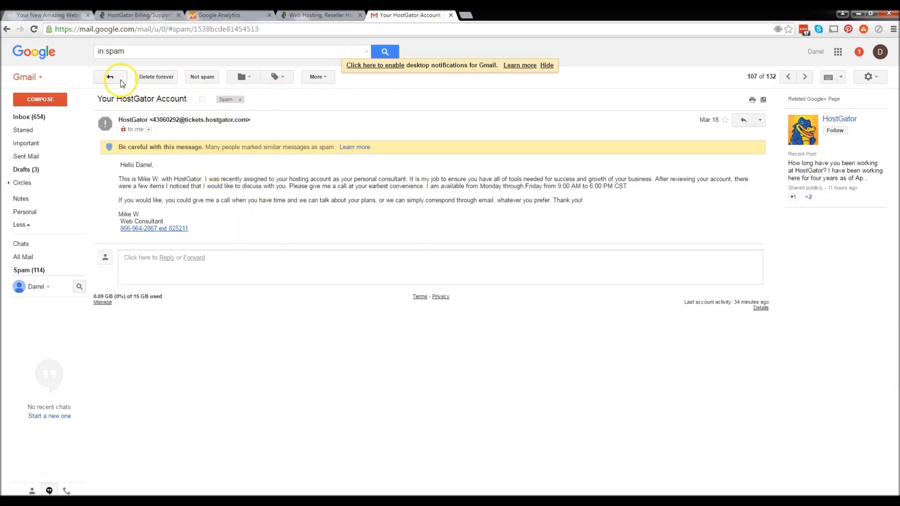
pyautogui.click(111, 78)
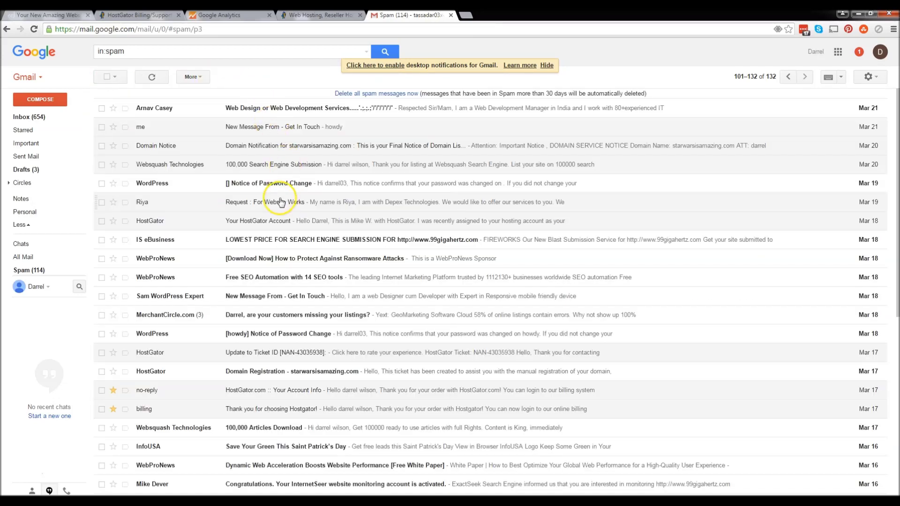
pyautogui.scroll(-1, 295, 220)
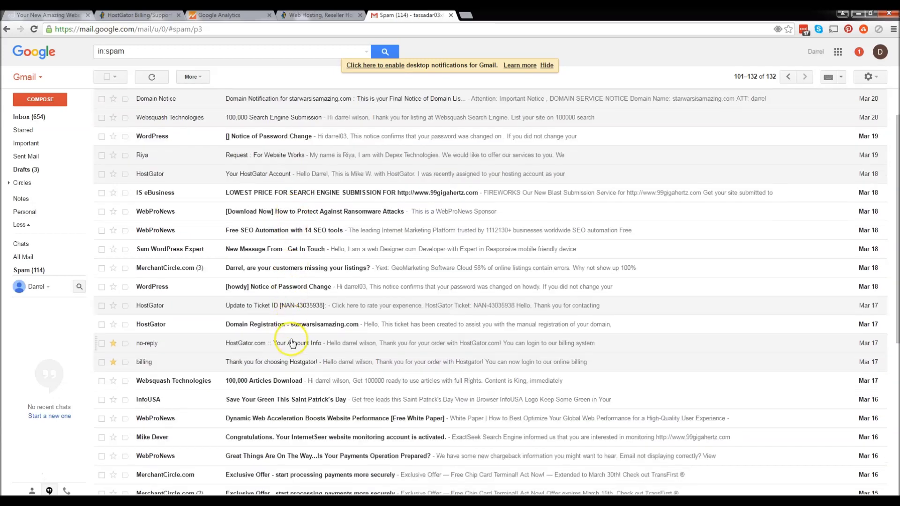
pyautogui.click(295, 345)
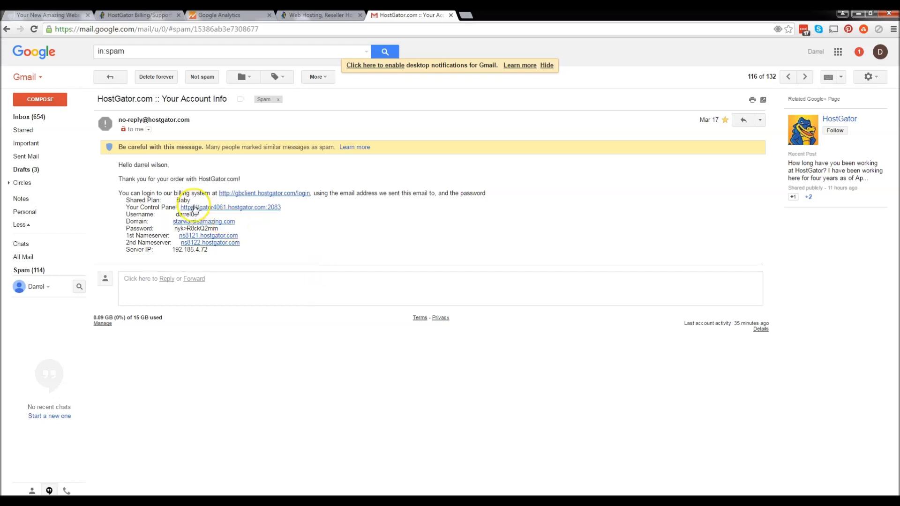
pyautogui.moveTo(237, 221); pyautogui.dragTo(168, 222)
pyautogui.doubleClick(188, 229)
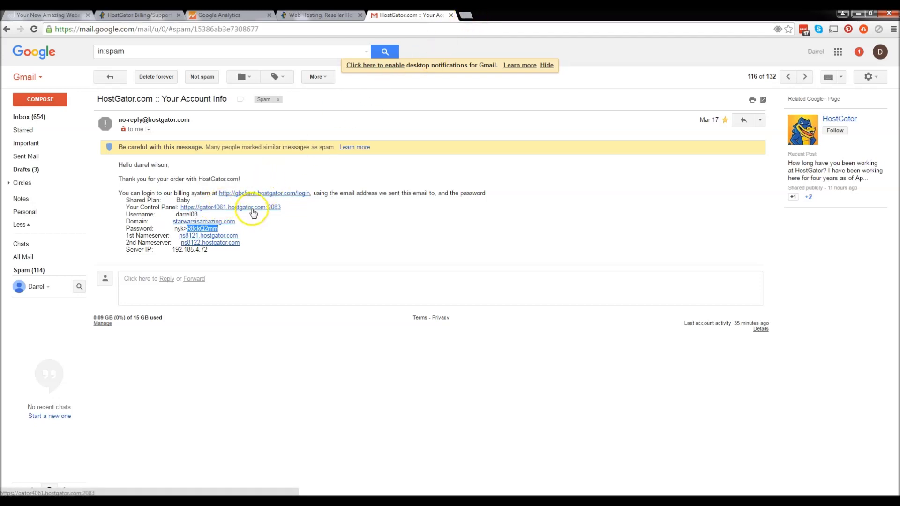
pyautogui.click(252, 210)
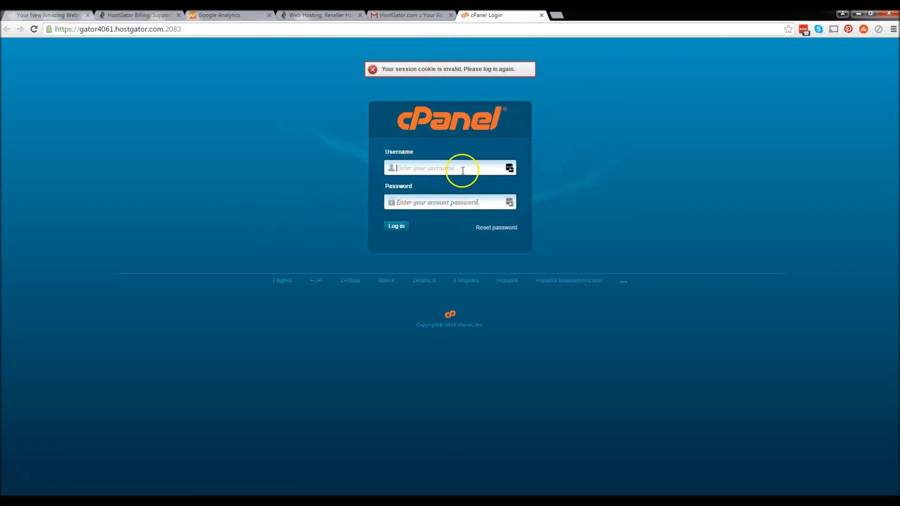
# - Copy the emailed account username and password into the cPanel login fields
pyautogui.click(413, 15)
pyautogui.doubleClick(204, 229)
pyautogui.doubleClick(193, 214)
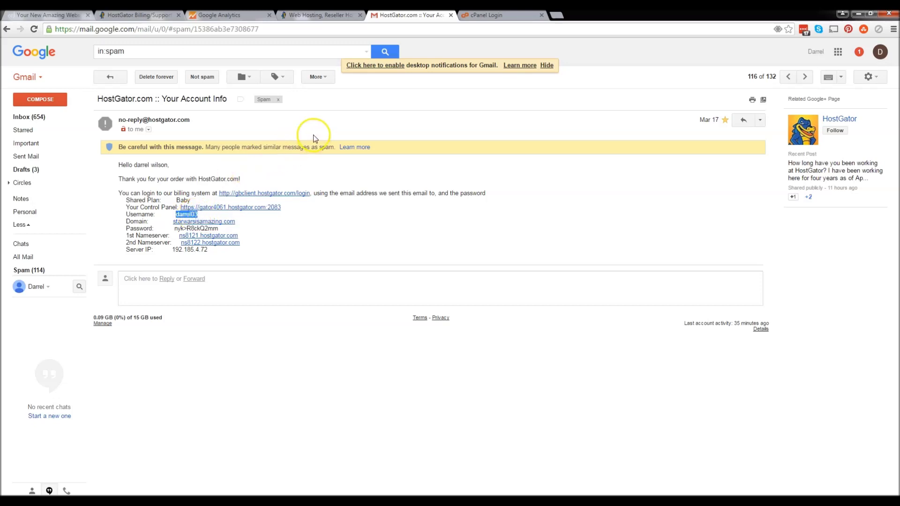
pyautogui.click(477, 16)
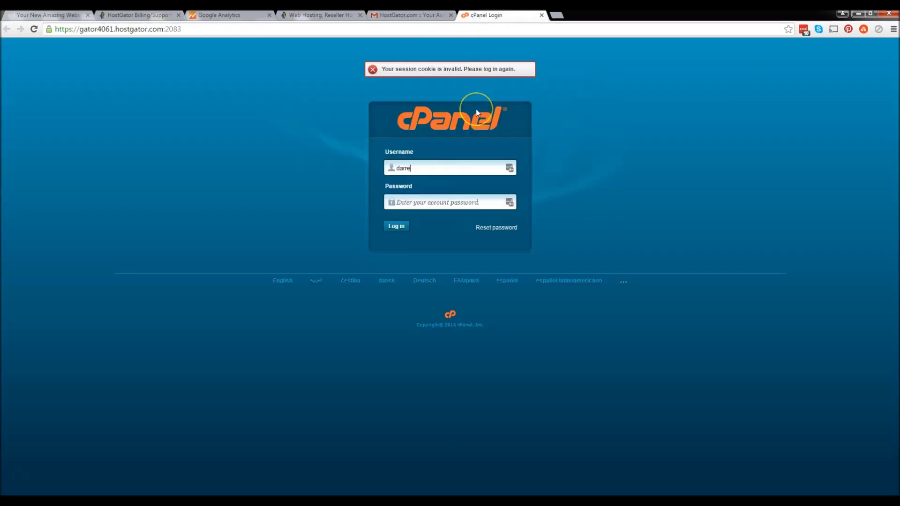
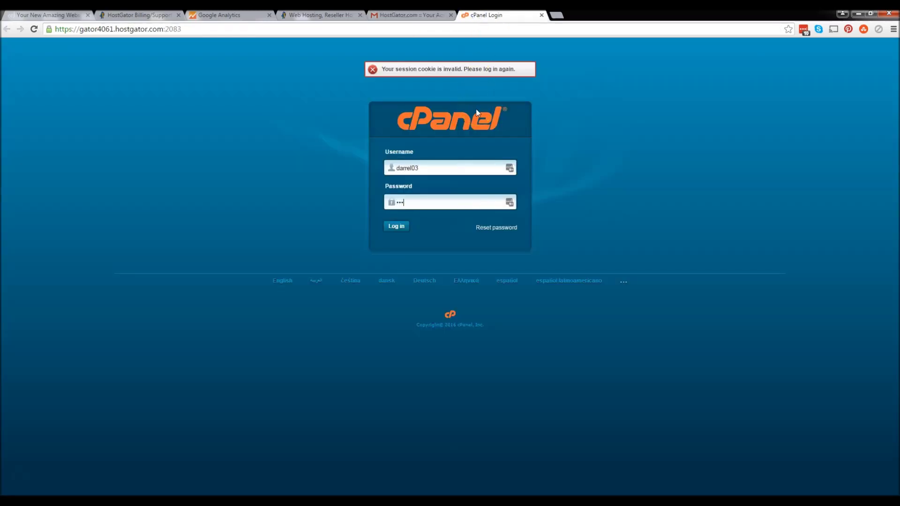
pyautogui.click(403, 15)
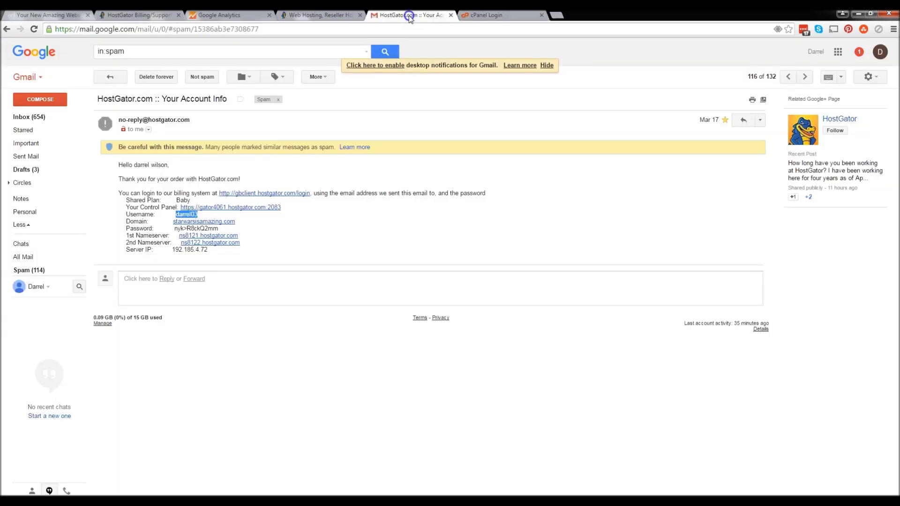
pyautogui.click(483, 15)
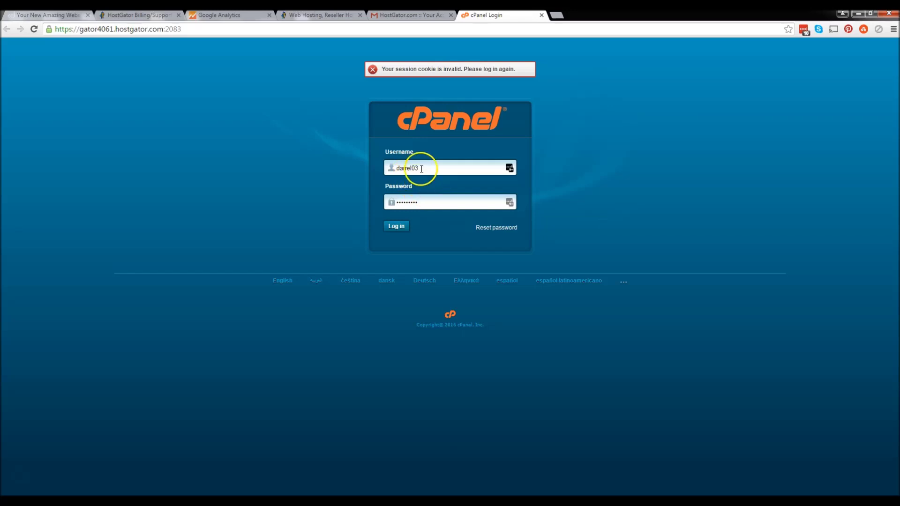
# - Log in to cPanel and bring the to-do notes forward
pyautogui.click(398, 228)
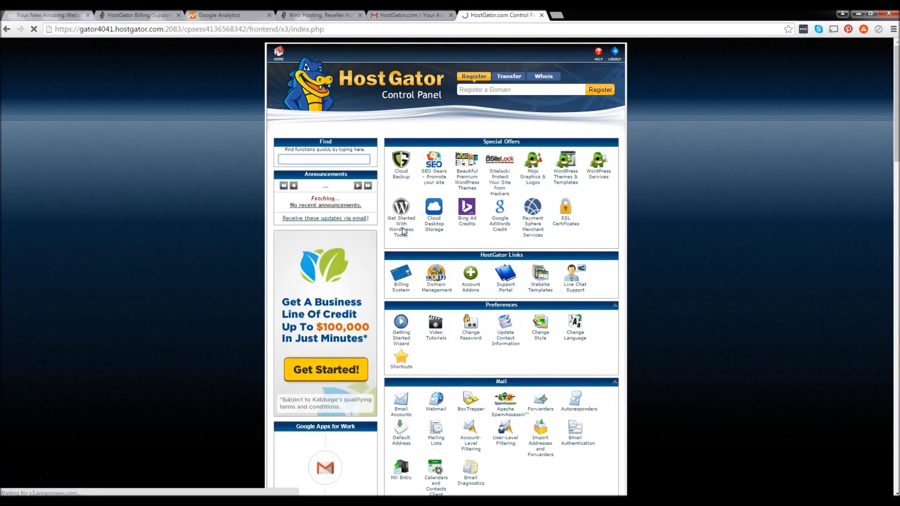
pyautogui.click(207, 500)
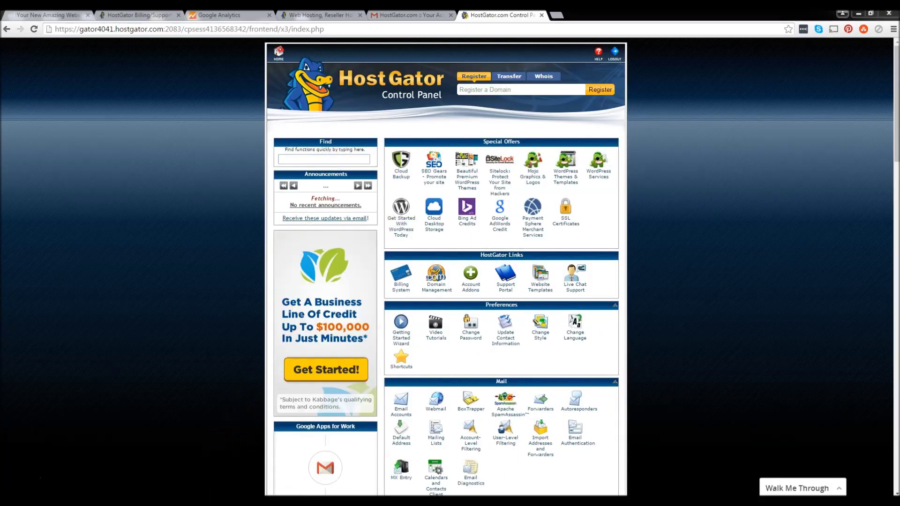
pyautogui.click(662, 173)
# - Add '- Done!' after the get hosting and get domain lines in Notepad
pyautogui.write('- Done!')
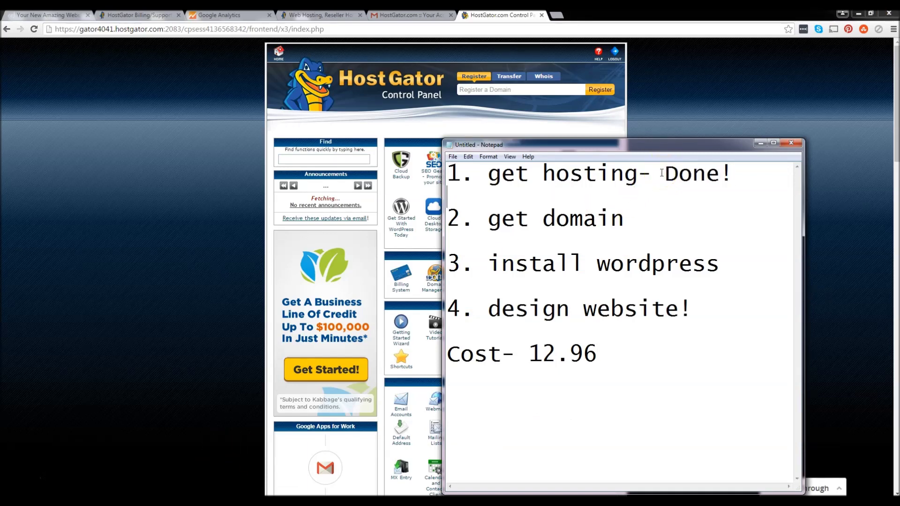
pyautogui.click(645, 220)
pyautogui.write('- Done!')
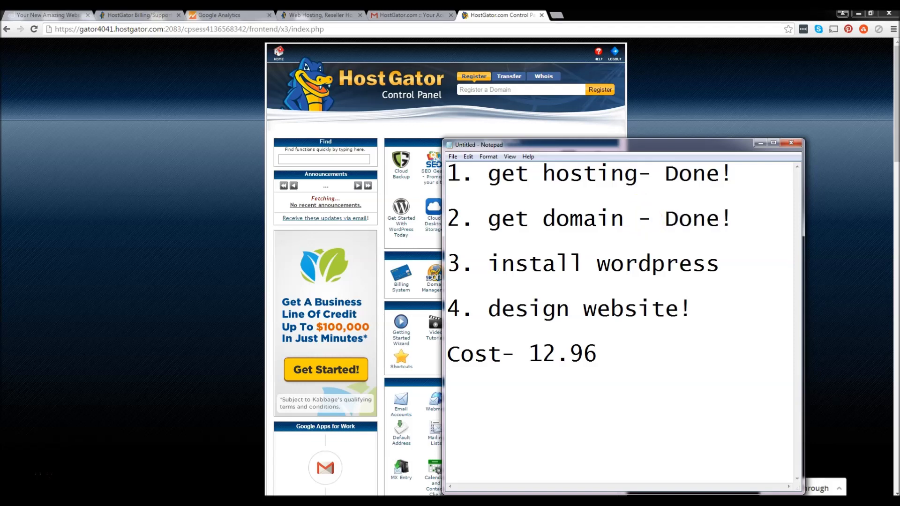
# - Highlight the install wordpress line and return to the HostGator cPanel home
pyautogui.click(740, 268)
pyautogui.moveTo(734, 268); pyautogui.dragTo(572, 268)
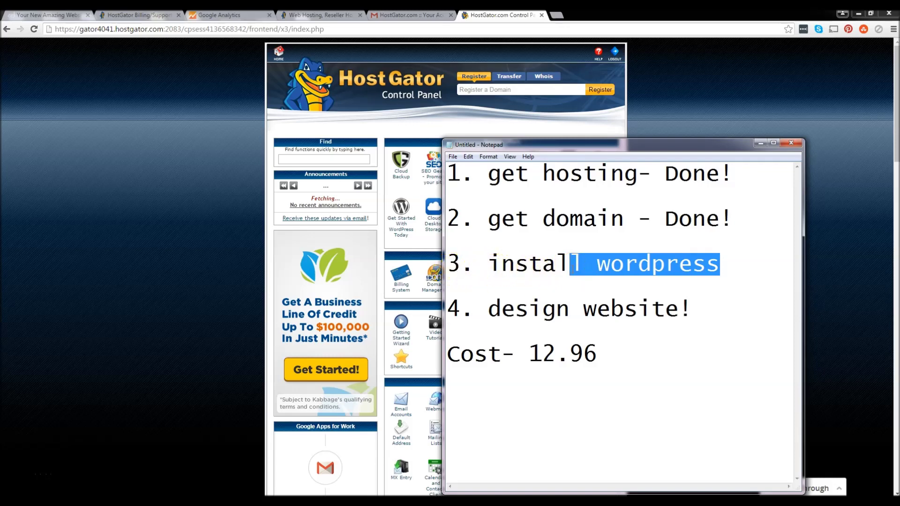
pyautogui.click(167, 195)
pyautogui.click(385, 143)
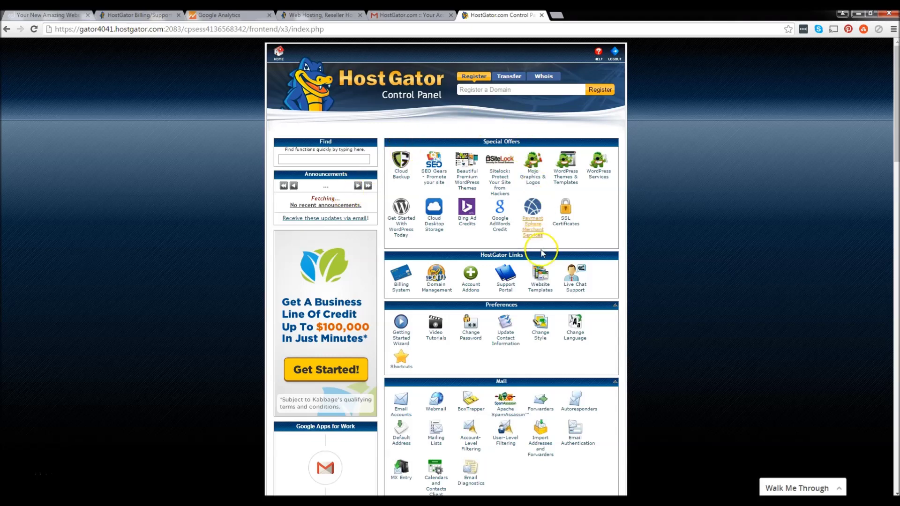
# - Open QuickInstall under Software and Services and pick the free Install WordPress option
pyautogui.moveTo(896, 68); pyautogui.dragTo(896, 195)
pyautogui.scroll(-2, 628, 220)
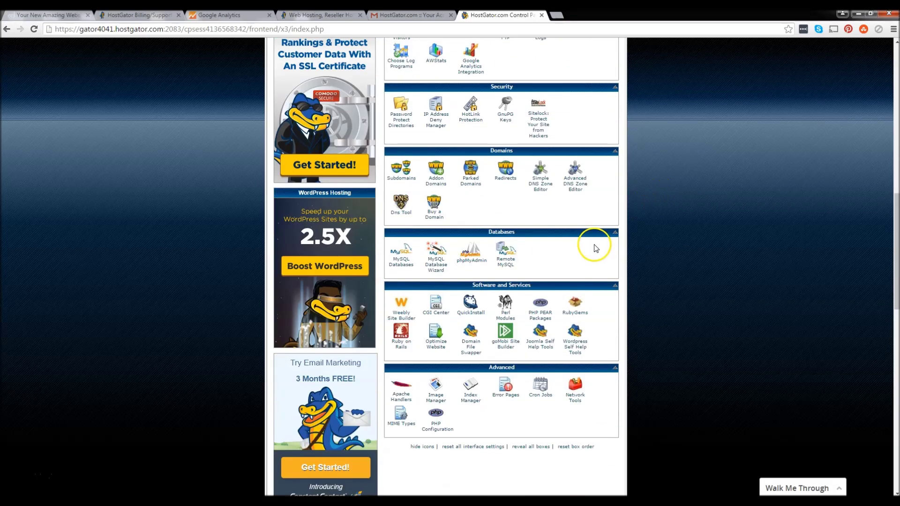
pyautogui.click(471, 304)
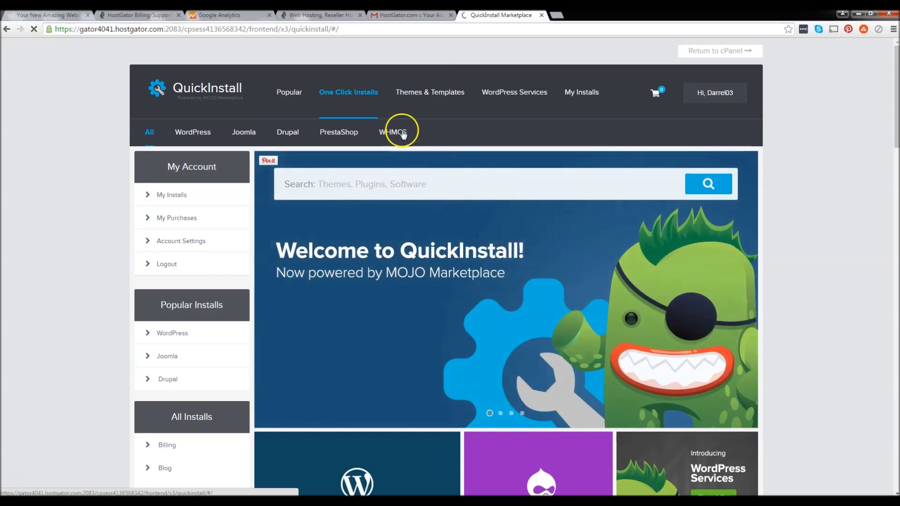
pyautogui.scroll(-3, 527, 215)
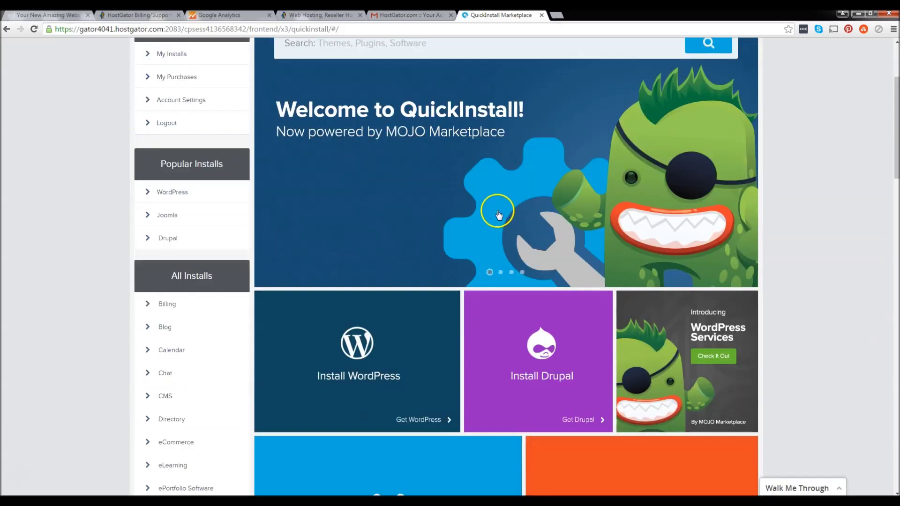
pyautogui.click(347, 375)
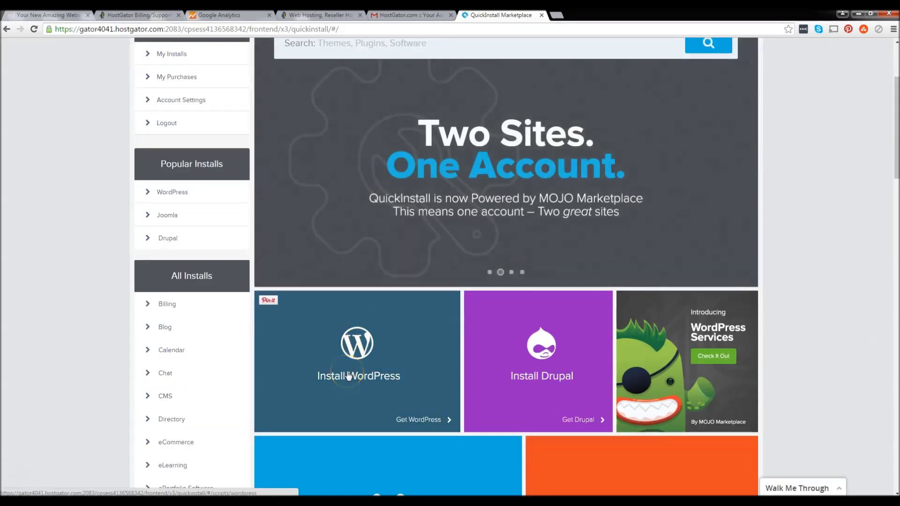
pyautogui.scroll(-7, 348, 370)
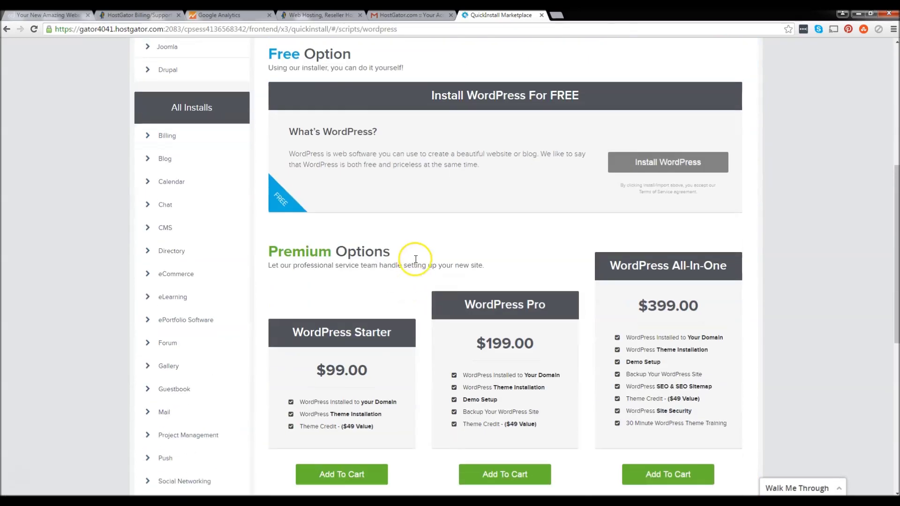
pyautogui.click(654, 156)
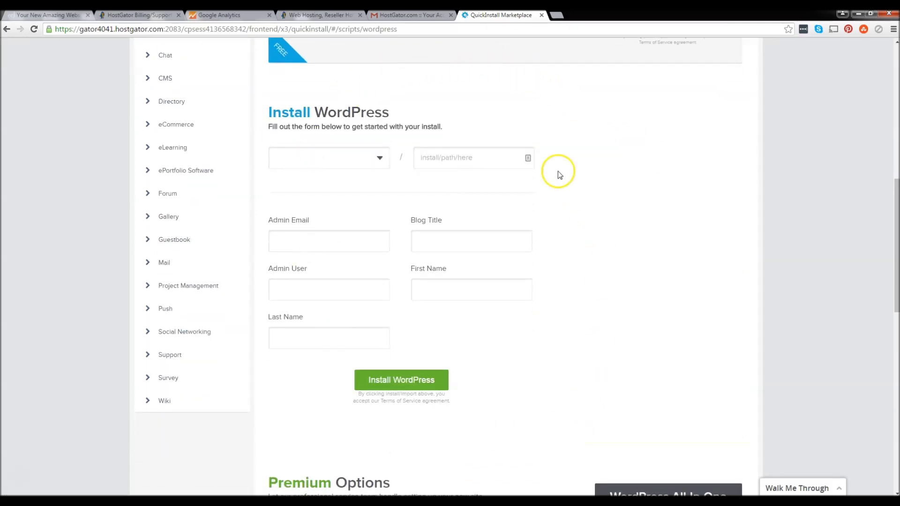
# - Choose beatifulhikes.com as the WordPress install domain
pyautogui.click(380, 160)
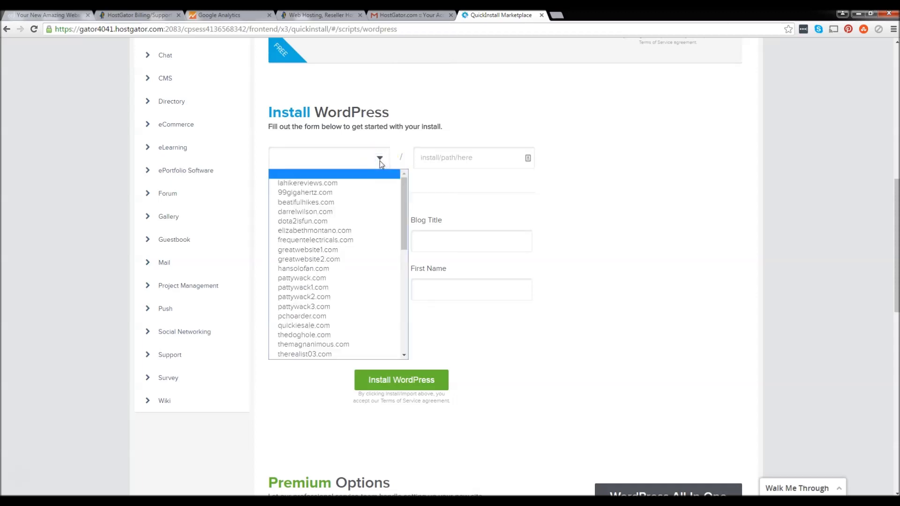
pyautogui.click(369, 202)
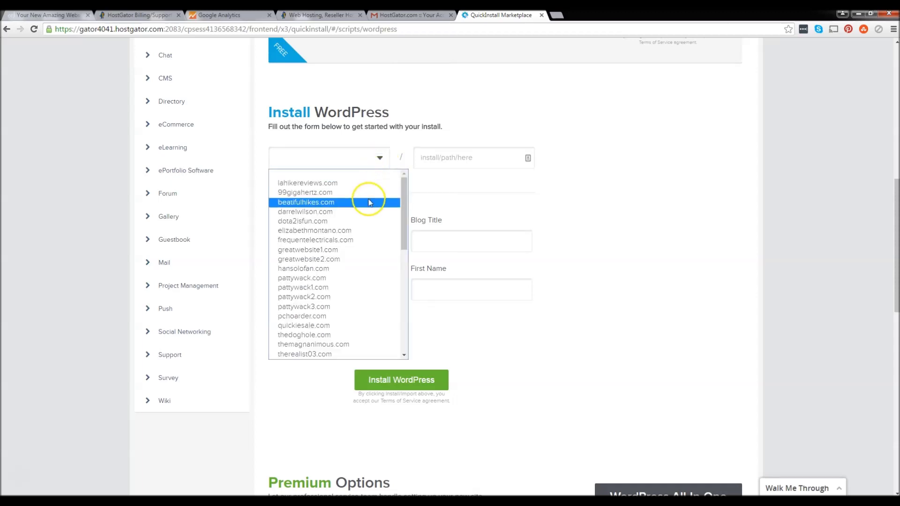
pyautogui.click(368, 203)
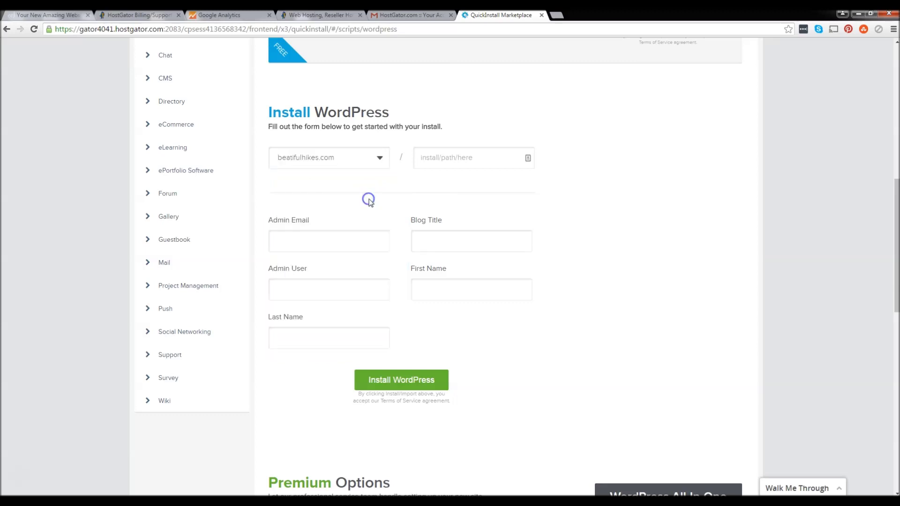
pyautogui.click(444, 161)
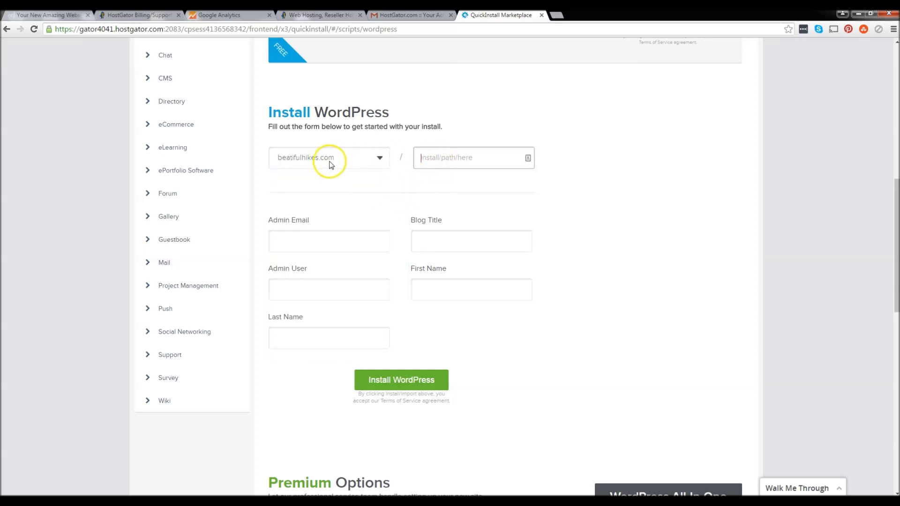
# - Fill in the admin email, blog title 'Howdy' and admin username, then start the install
pyautogui.click(327, 246)
pyautogui.write('t')
pyautogui.press('Down')
pyautogui.press('Return')
pyautogui.press('Tab')
pyautogui.write('Howdy')
pyautogui.press('Tab')
pyautogui.write('Darrel')
pyautogui.press('Tab')
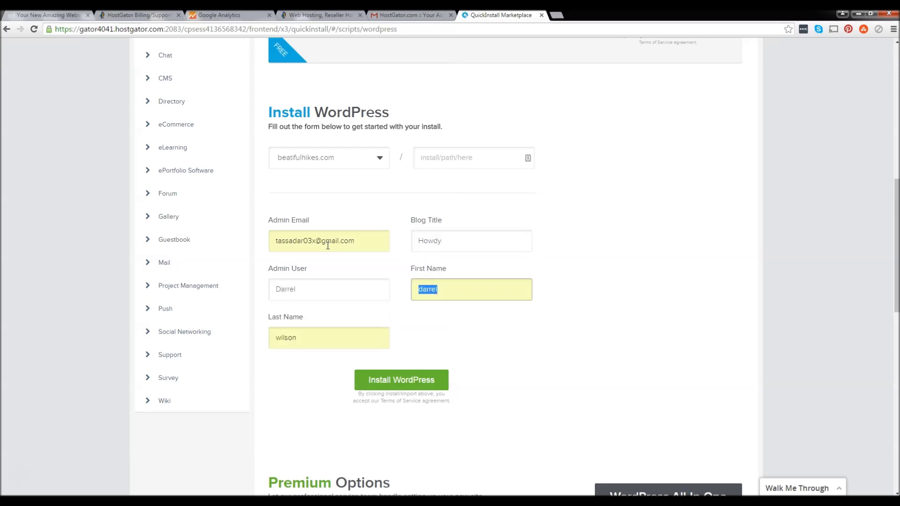
pyautogui.click(452, 241)
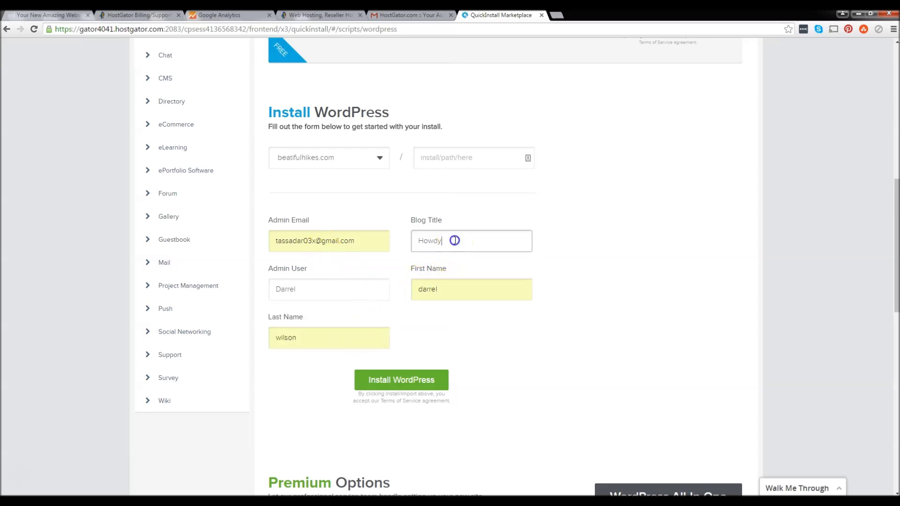
pyautogui.moveTo(452, 240); pyautogui.dragTo(425, 240)
pyautogui.click(402, 382)
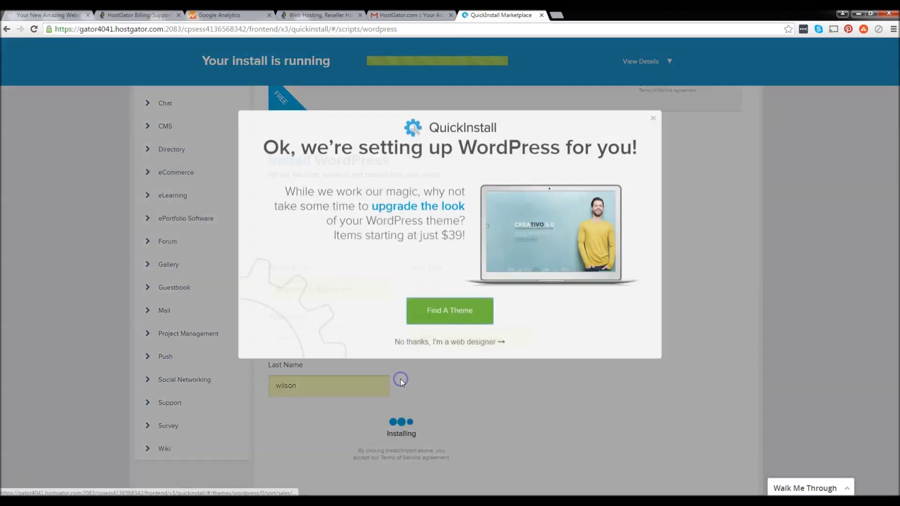
# - Decline the theme offer, view the install credentials and follow the wp-admin Admin Area link
pyautogui.click(411, 347)
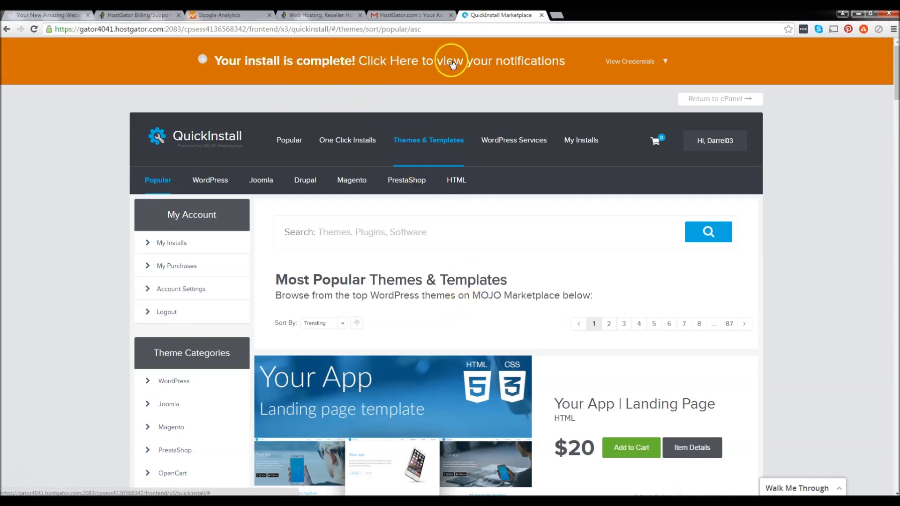
pyautogui.click(666, 62)
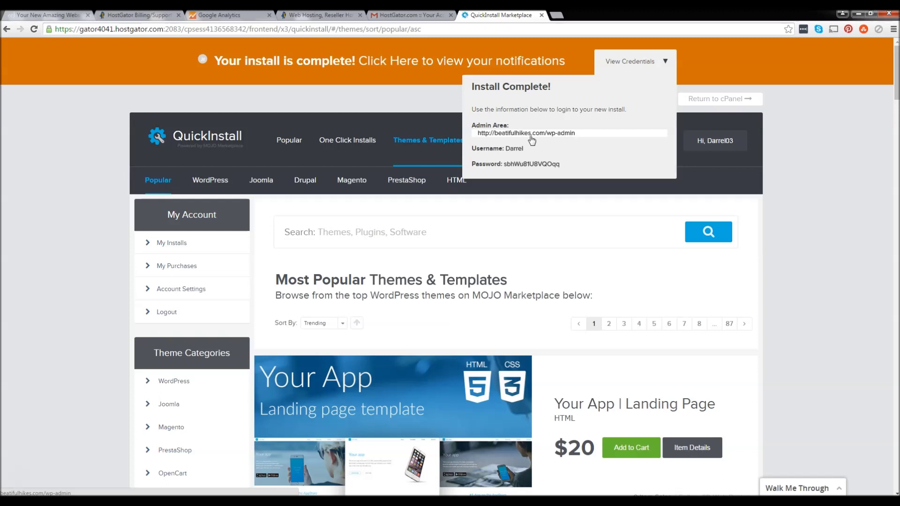
pyautogui.click(531, 135)
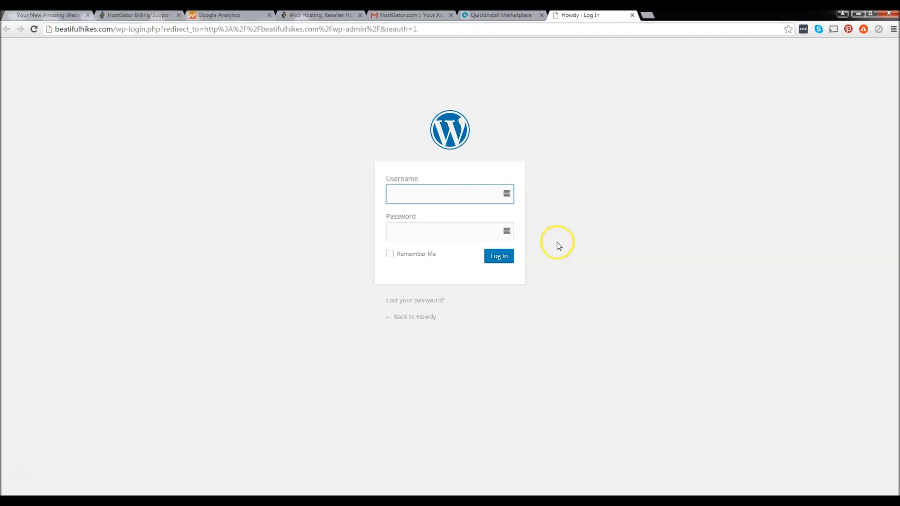
# - Copy the admin username from the QuickInstall credentials into the WordPress login form
pyautogui.click(519, 15)
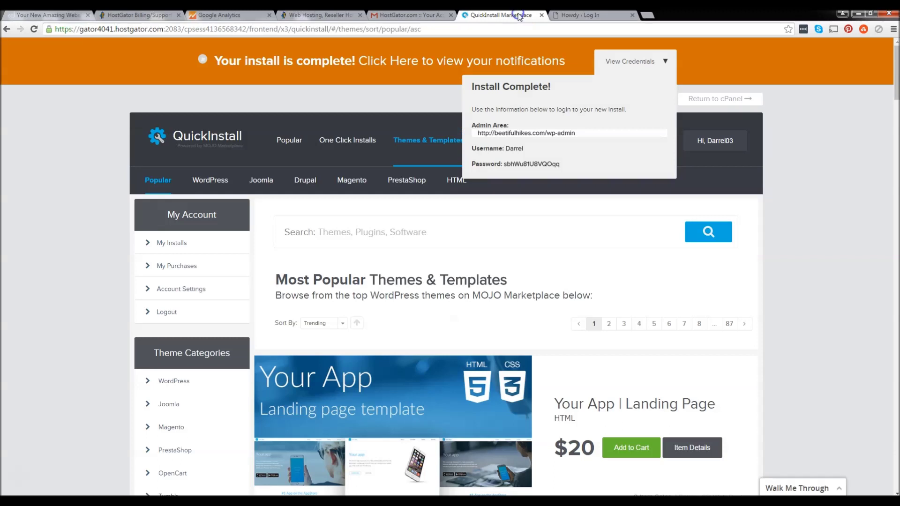
pyautogui.rightClick(518, 147)
pyautogui.click(539, 152)
pyautogui.click(579, 15)
pyautogui.click(448, 196)
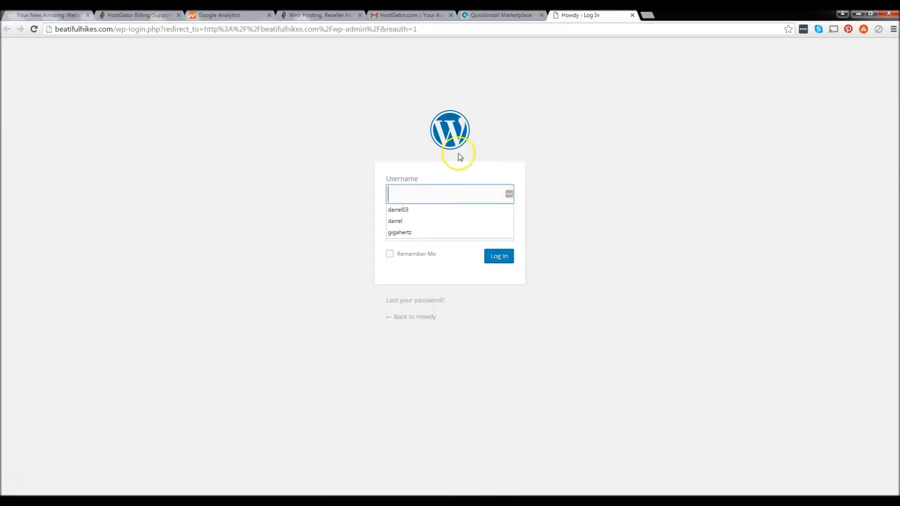
pyautogui.click(515, 18)
pyautogui.click(572, 15)
pyautogui.write('darrel')
pyautogui.press('Tab')
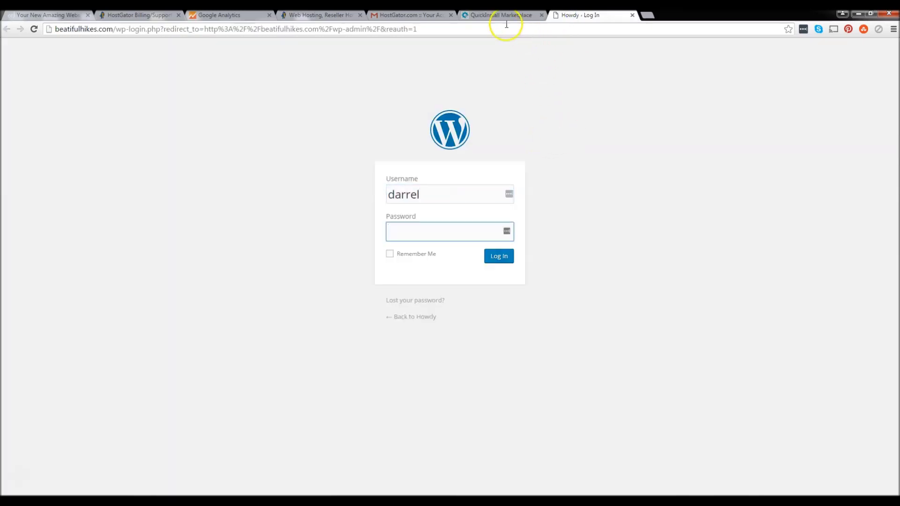
# - Copy the generated admin password into the login form and log in
pyautogui.click(516, 15)
pyautogui.doubleClick(514, 164)
pyautogui.rightClick(515, 164)
pyautogui.click(535, 173)
pyautogui.click(581, 16)
pyautogui.hotkey('ctrl', 'v')
pyautogui.click(499, 257)
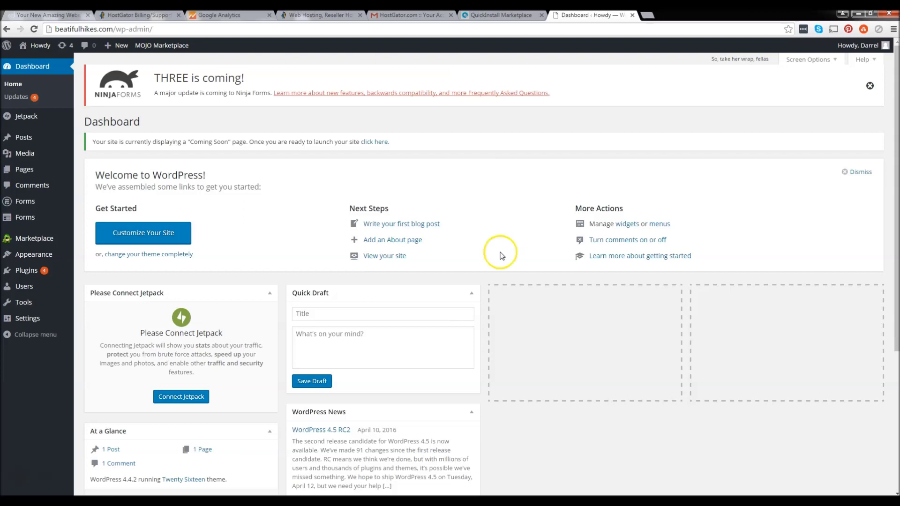
# - Append 'Done!' to the 'install wordpress -' checklist line in Notepad, then minimize Notepad
pyautogui.hotkey('alt', 'Tab')
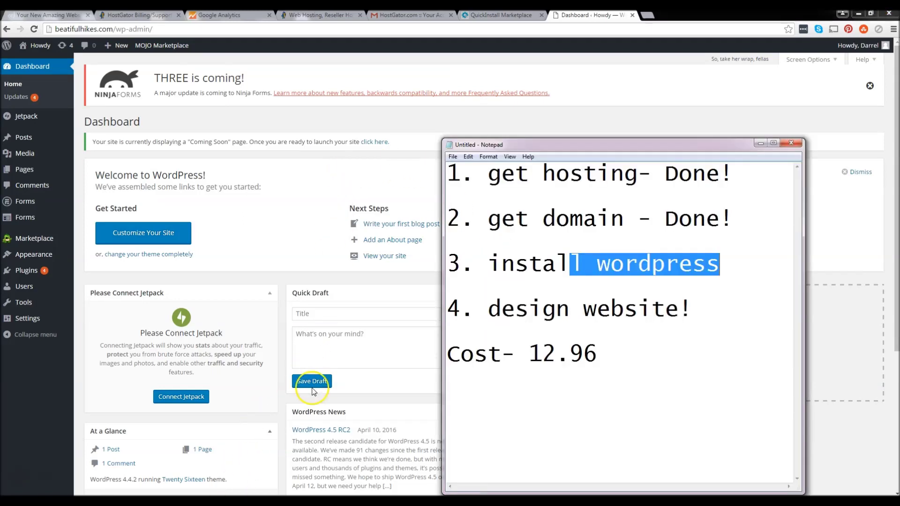
pyautogui.moveTo(639, 174); pyautogui.dragTo(447, 178)
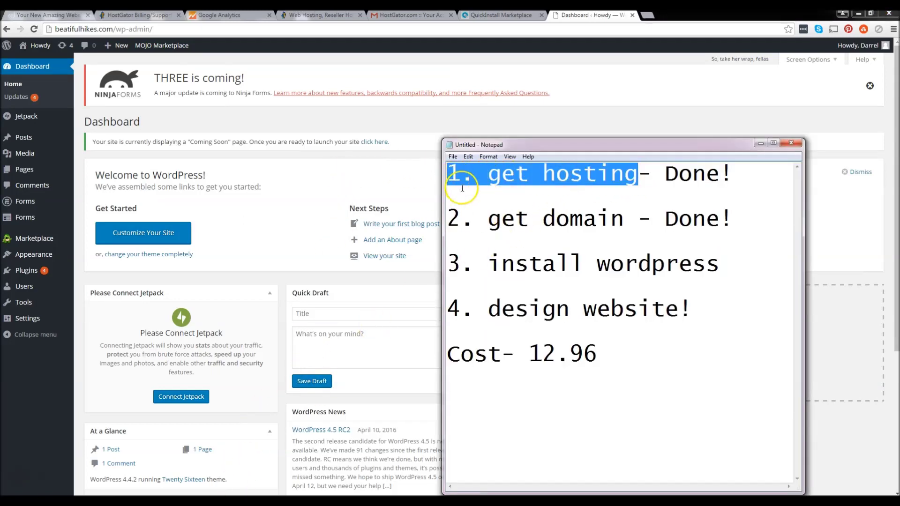
pyautogui.moveTo(625, 227); pyautogui.dragTo(437, 228)
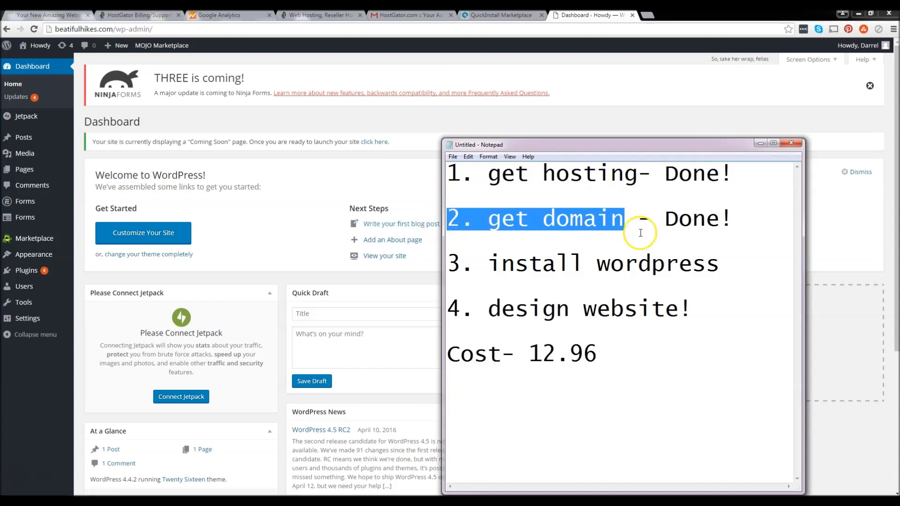
pyautogui.moveTo(732, 263); pyautogui.dragTo(447, 262)
pyautogui.click(767, 257)
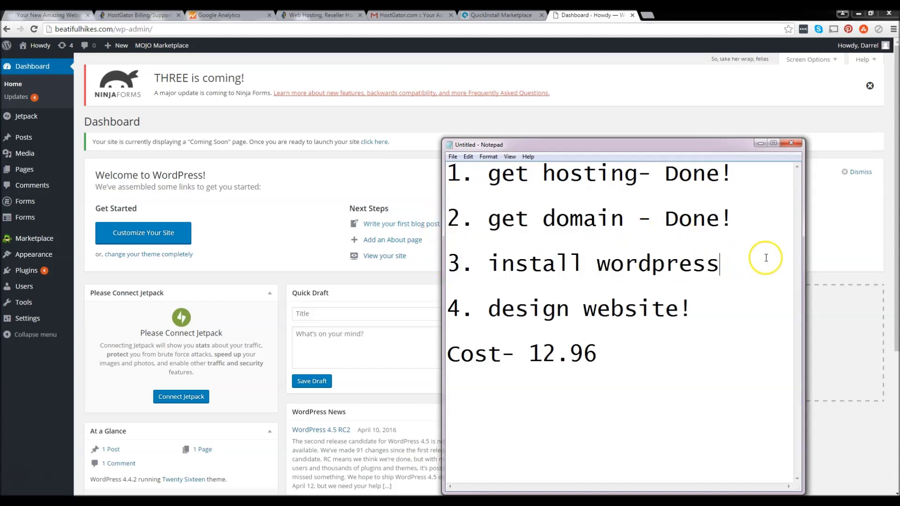
pyautogui.write('Done!')
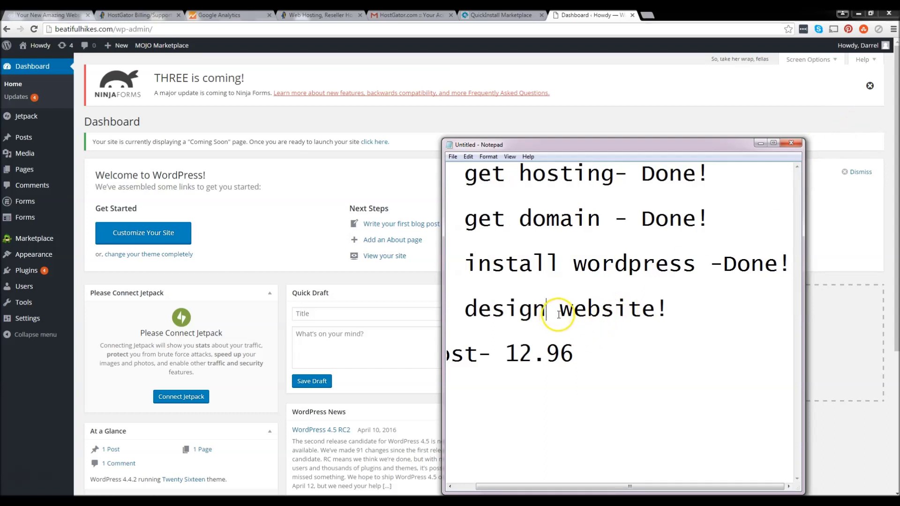
pyautogui.press('Down')
pyautogui.press('Down')
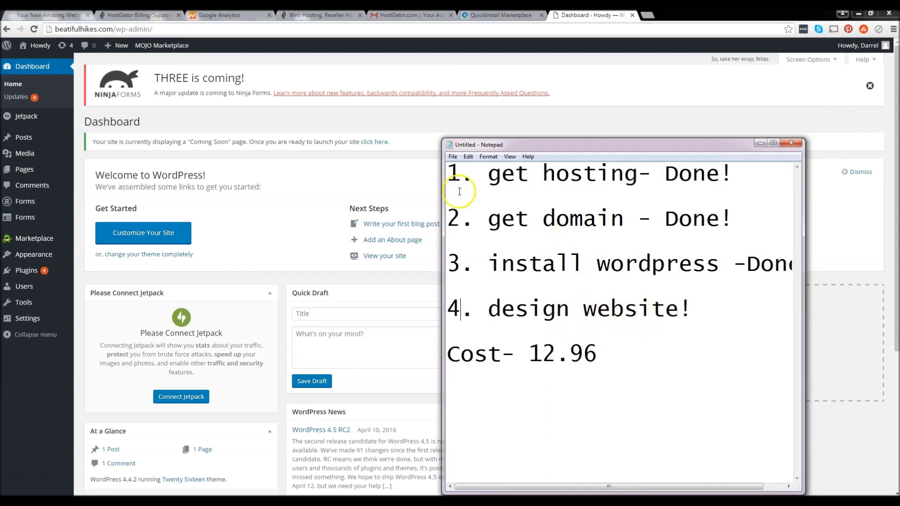
pyautogui.click(99, 328)
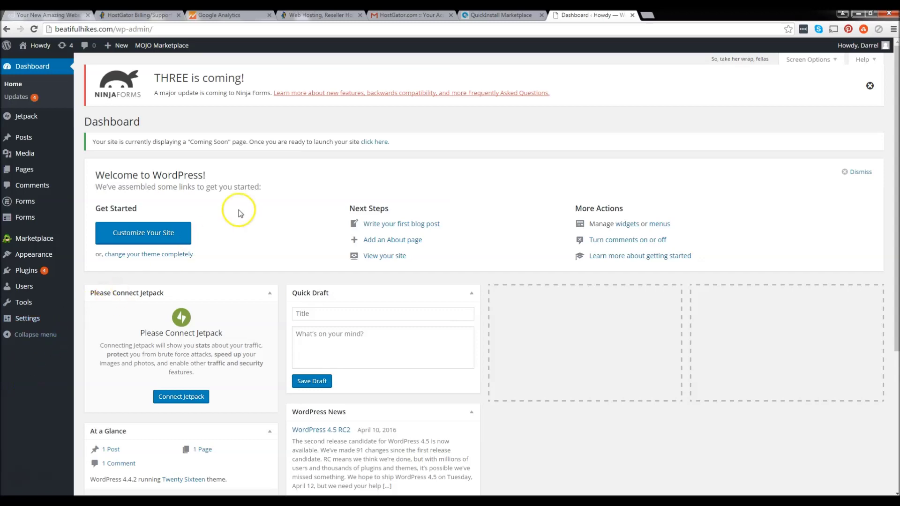
# - Return to the WordPress Dashboard tab and open Users from the admin sidebar
pyautogui.click(498, 15)
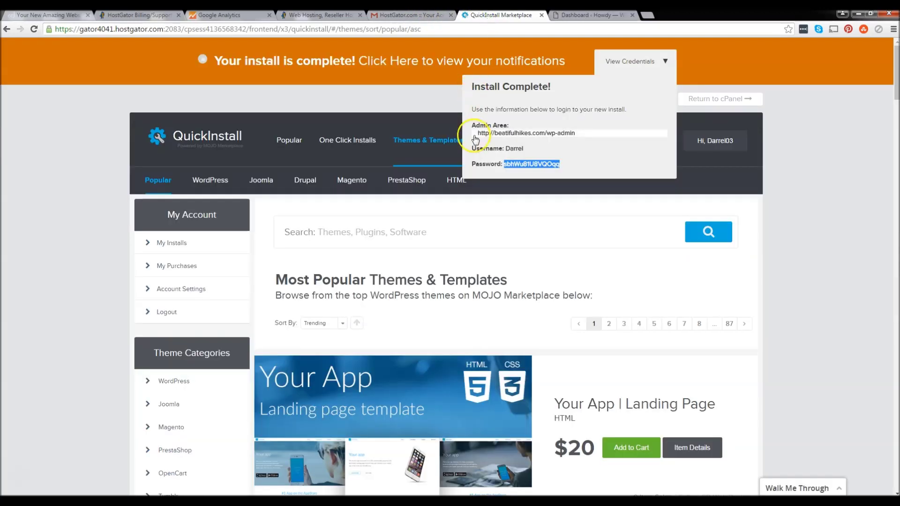
pyautogui.click(574, 15)
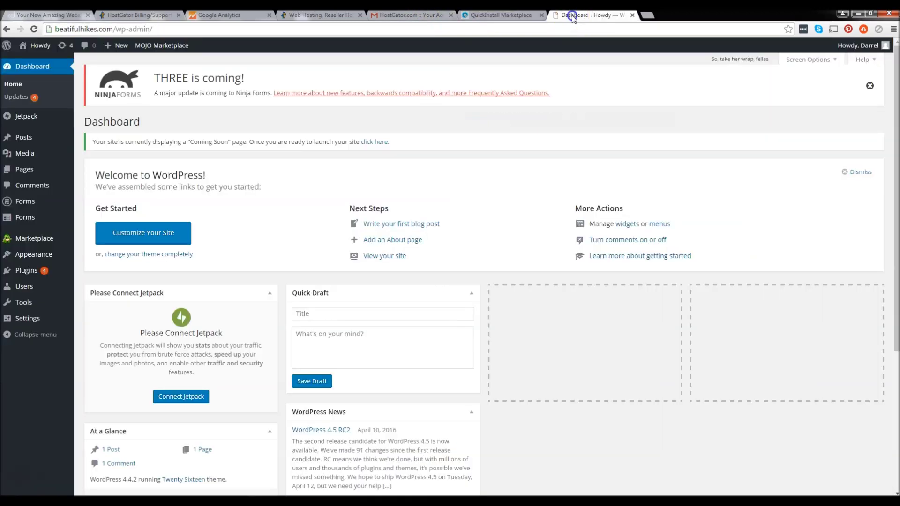
pyautogui.moveTo(26, 286)
pyautogui.click(30, 287)
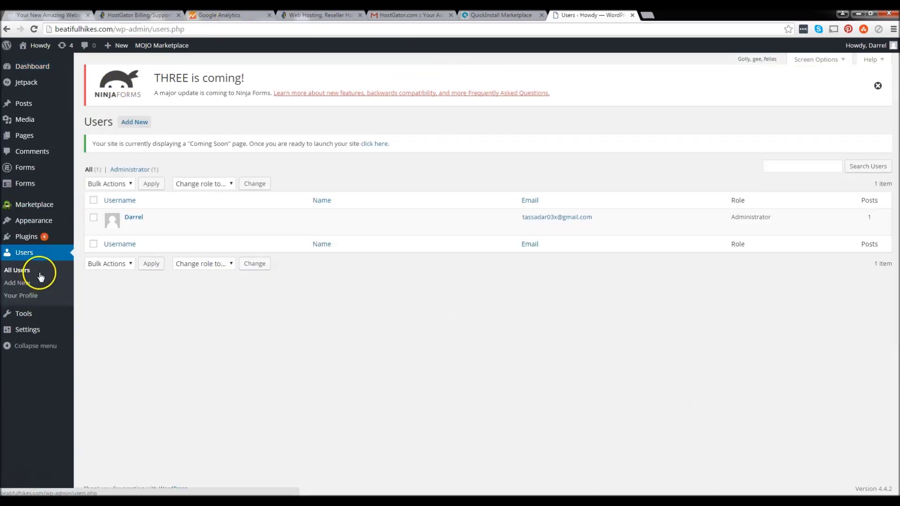
# - Open the admin profile, try several admin colour schemes and settle on Blue
pyautogui.click(125, 219)
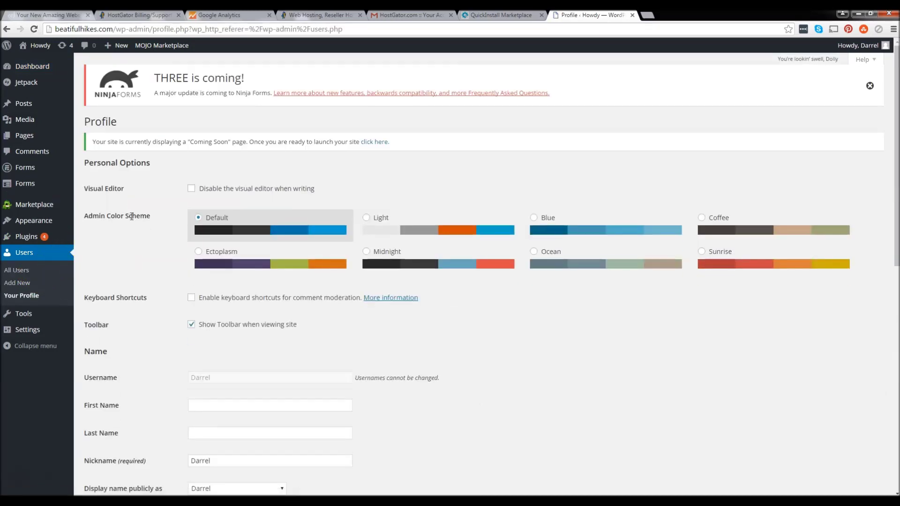
pyautogui.scroll(-1, 287, 222)
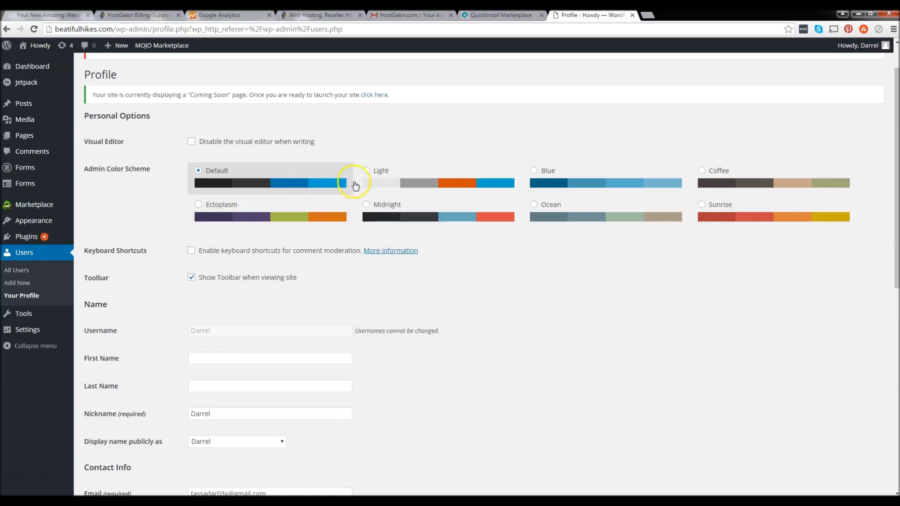
pyautogui.click(404, 184)
pyautogui.click(535, 182)
pyautogui.click(702, 172)
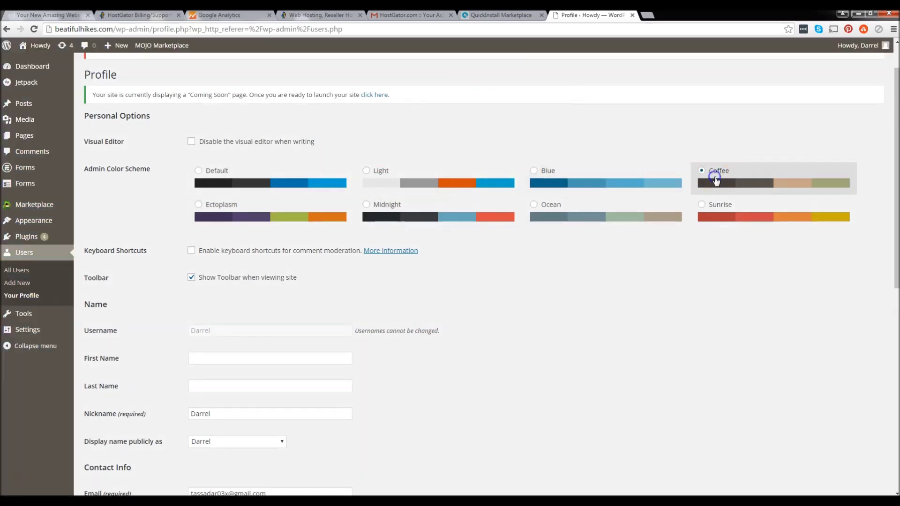
pyautogui.click(704, 205)
pyautogui.click(606, 208)
pyautogui.click(498, 206)
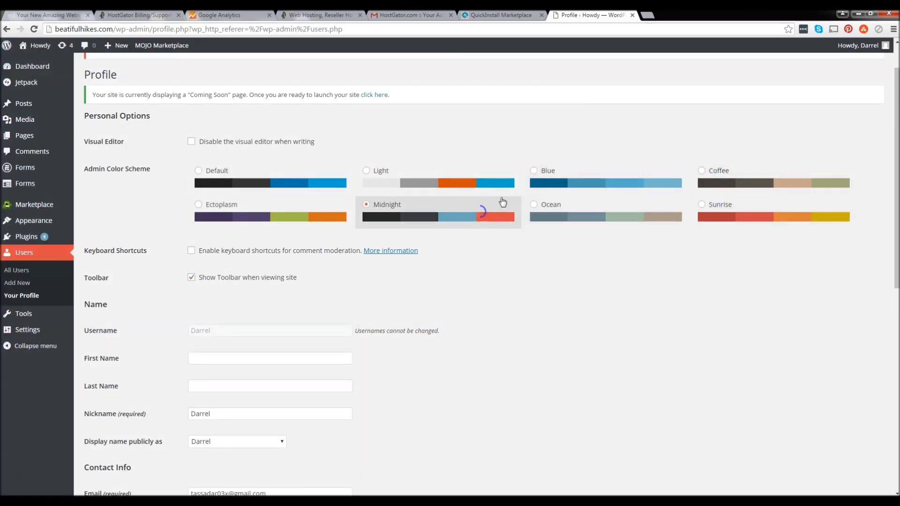
pyautogui.click(543, 172)
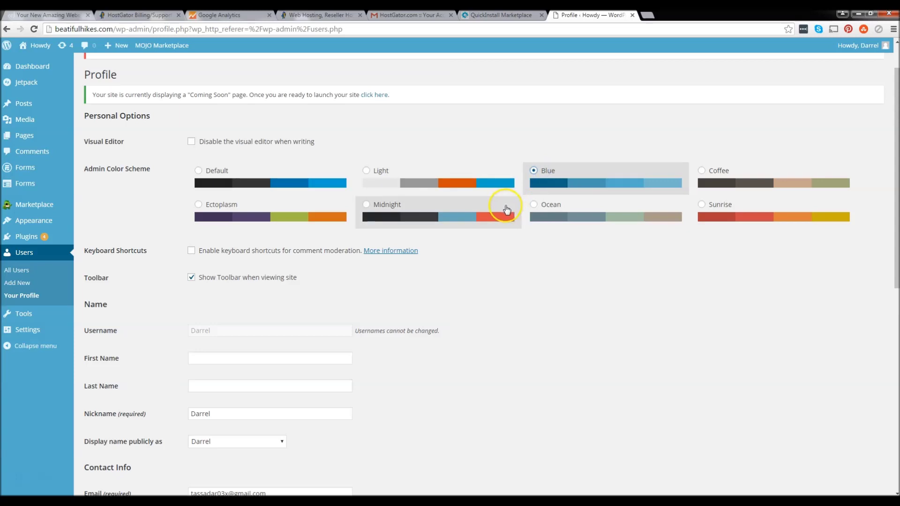
# - Generate a new password, clear it and cancel, leaving the password unchanged
pyautogui.scroll(-7, 251, 270)
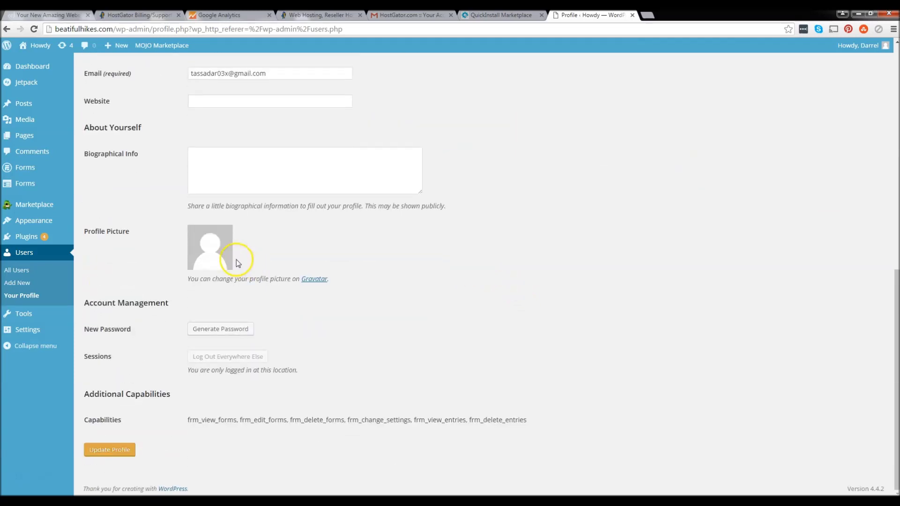
pyautogui.moveTo(101, 301); pyautogui.dragTo(164, 301)
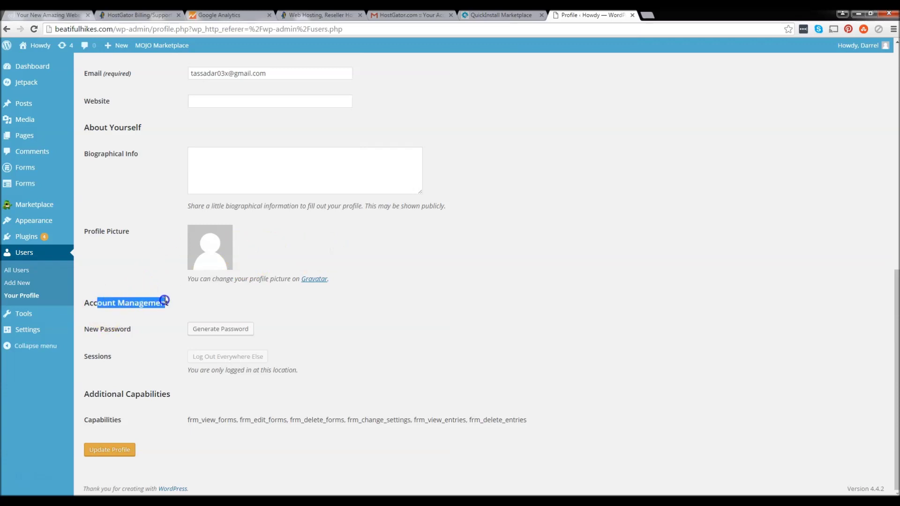
pyautogui.moveTo(93, 330); pyautogui.dragTo(128, 330)
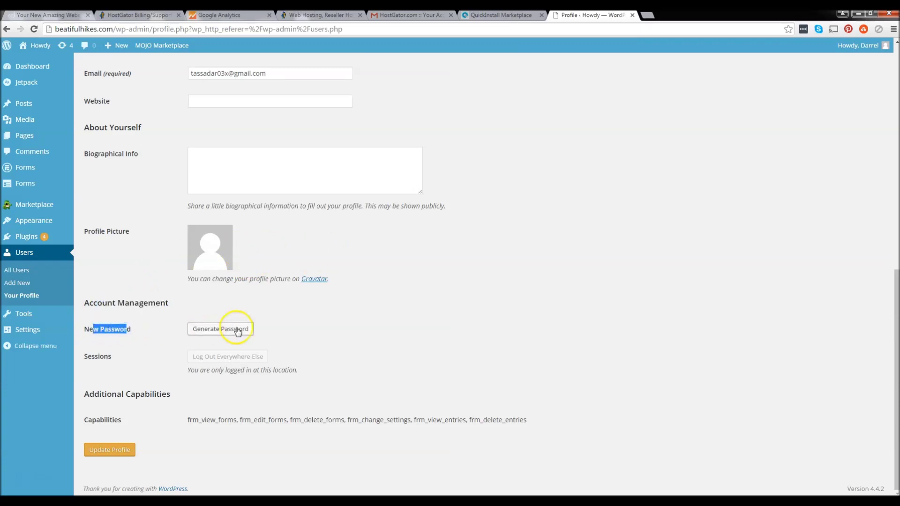
pyautogui.click(228, 332)
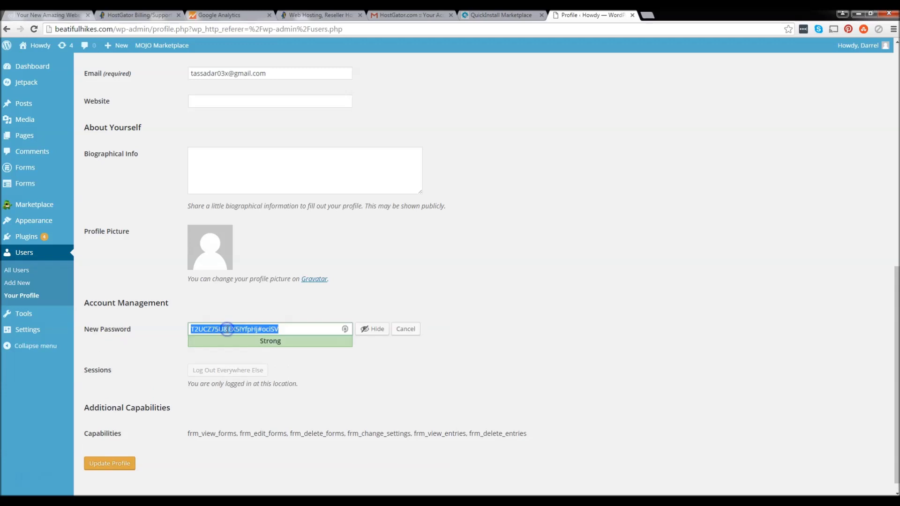
pyautogui.press('BackSpace')
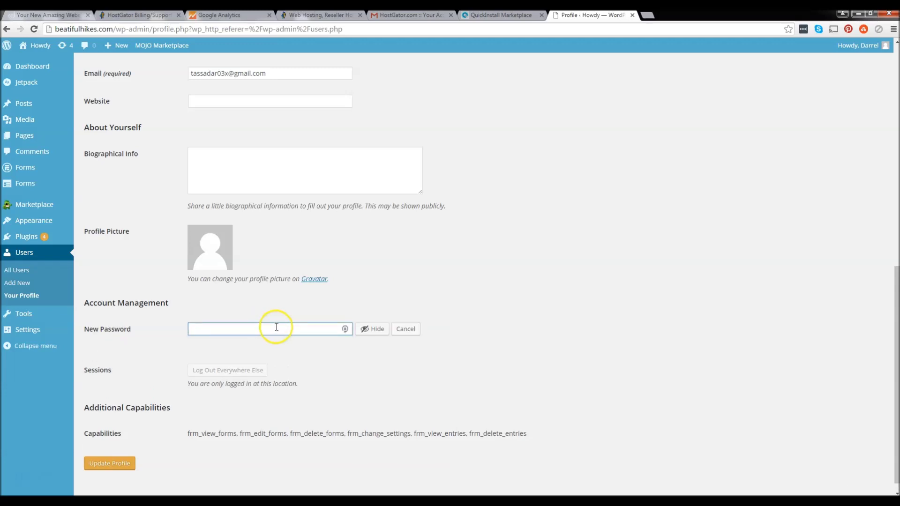
pyautogui.click(255, 328)
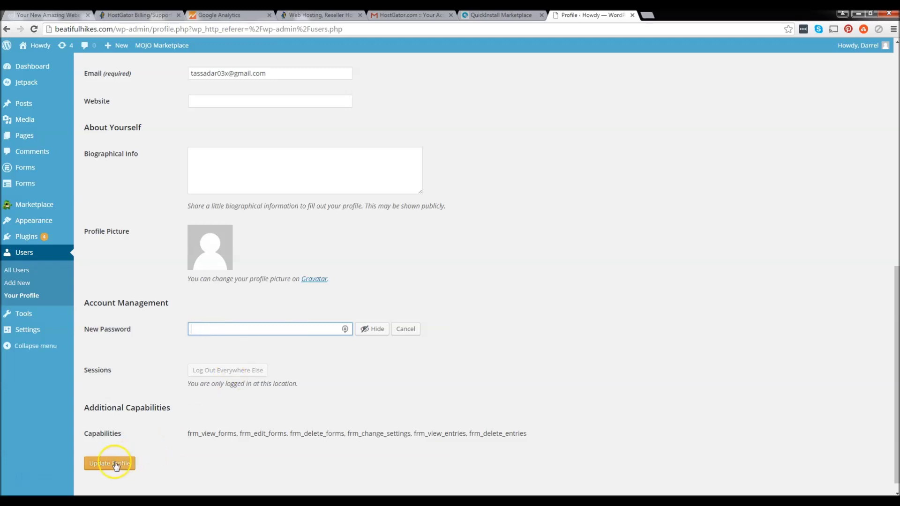
pyautogui.click(410, 327)
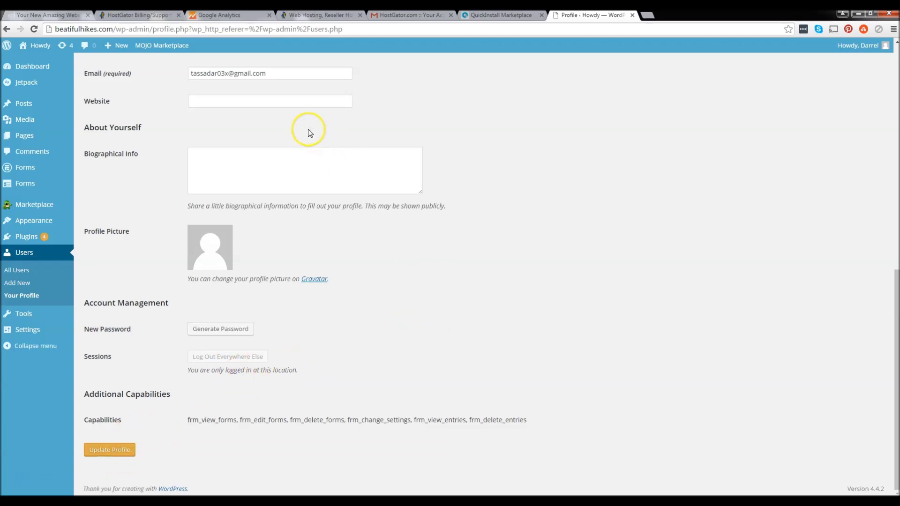
pyautogui.moveTo(40, 49)
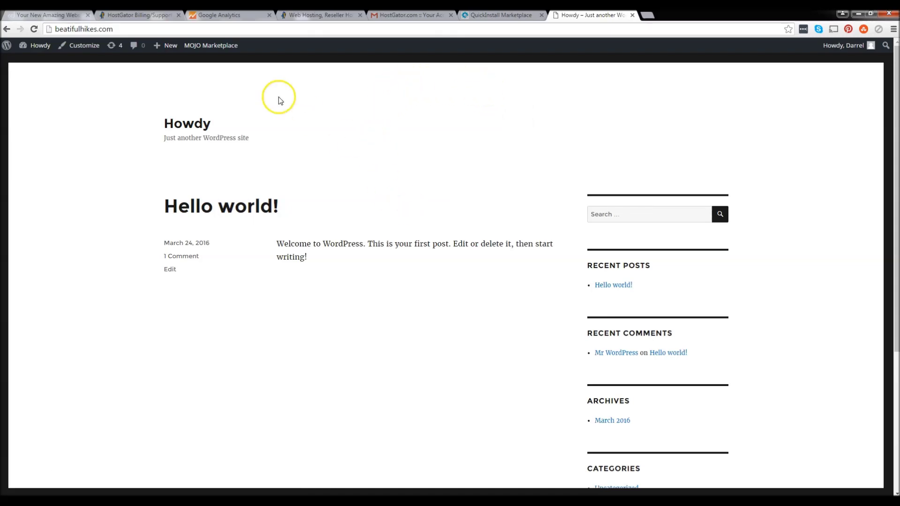
# - Switch back to the beatifulhikes.com tab and go to Appearance > Themes > Add New
pyautogui.click(61, 14)
pyautogui.scroll(-2, 328, 150)
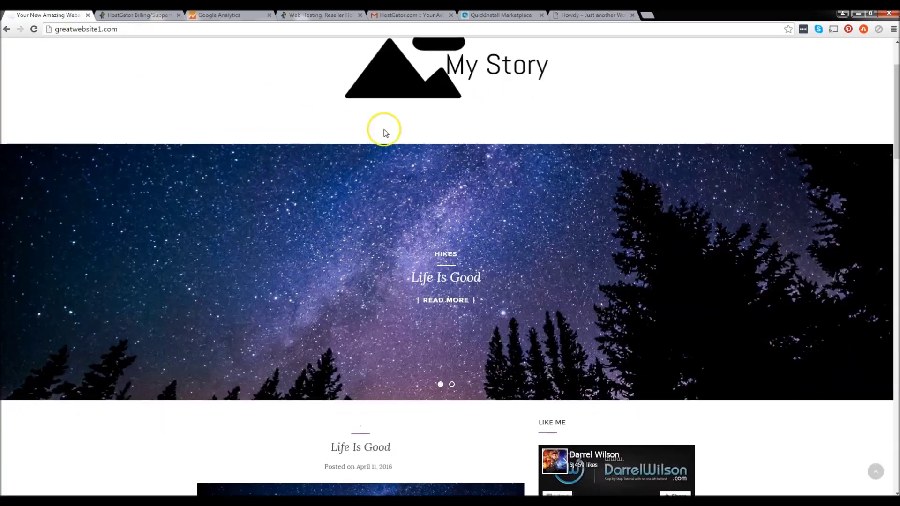
pyautogui.click(569, 17)
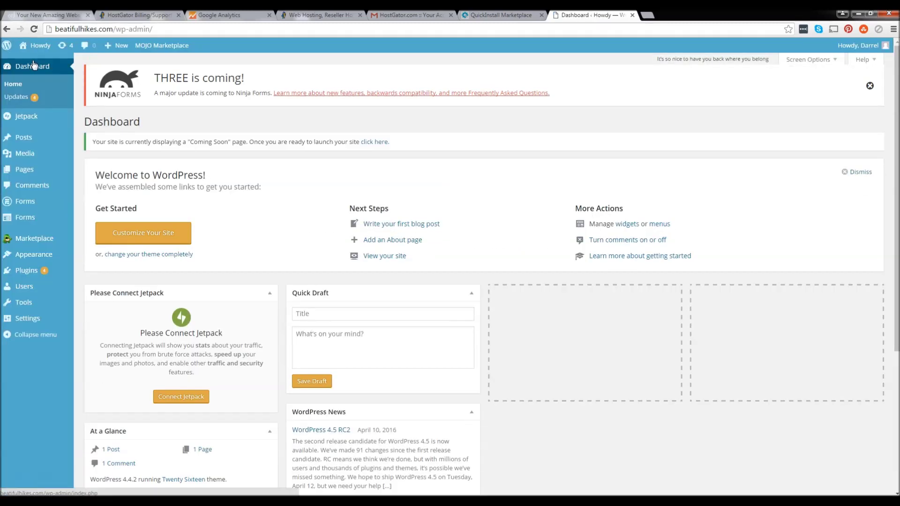
pyautogui.moveTo(34, 259)
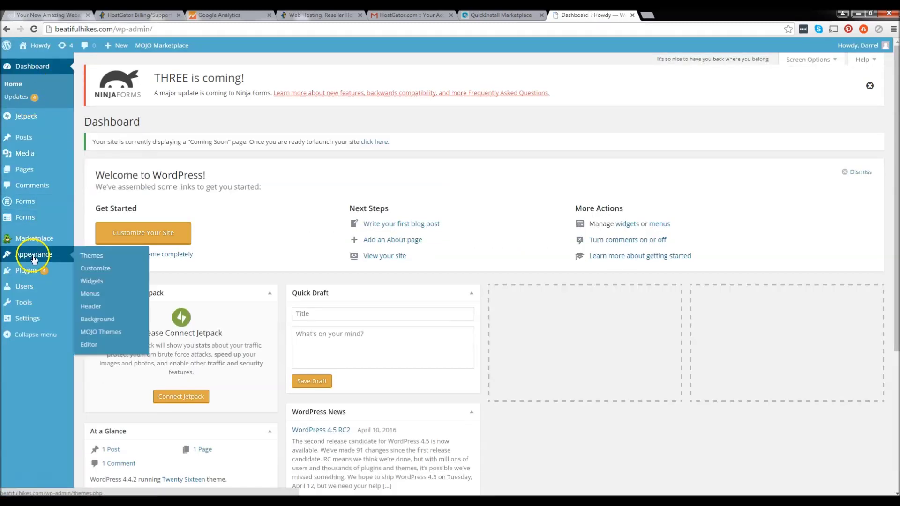
pyautogui.click(97, 258)
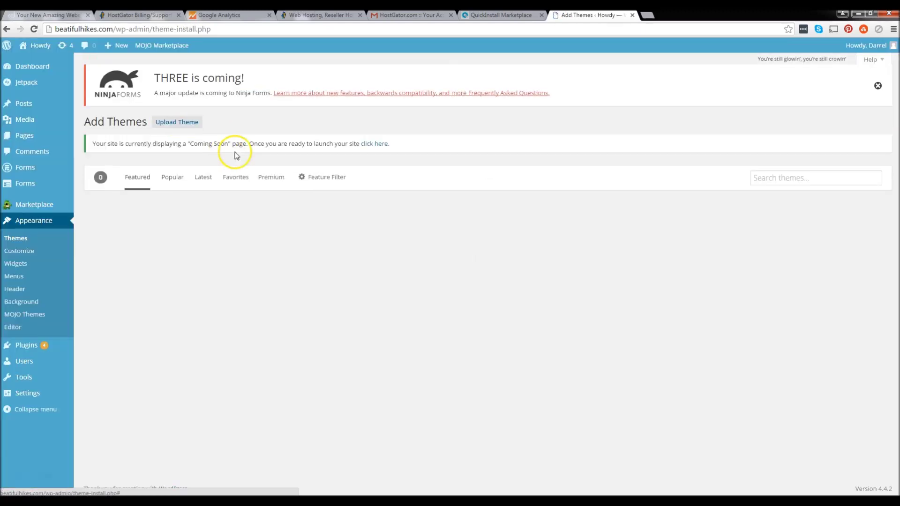
# - Browse the Popular themes list
pyautogui.click(172, 179)
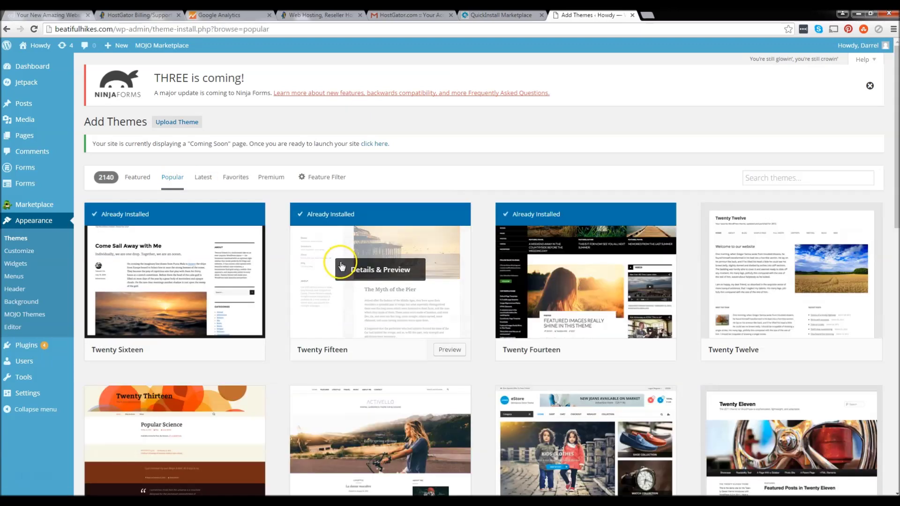
pyautogui.scroll(-3, 342, 266)
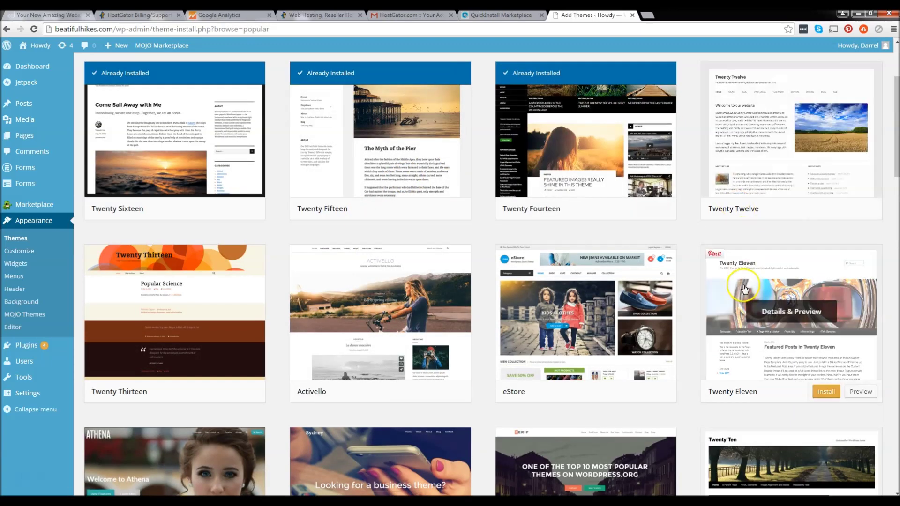
pyautogui.scroll(-2, 217, 253)
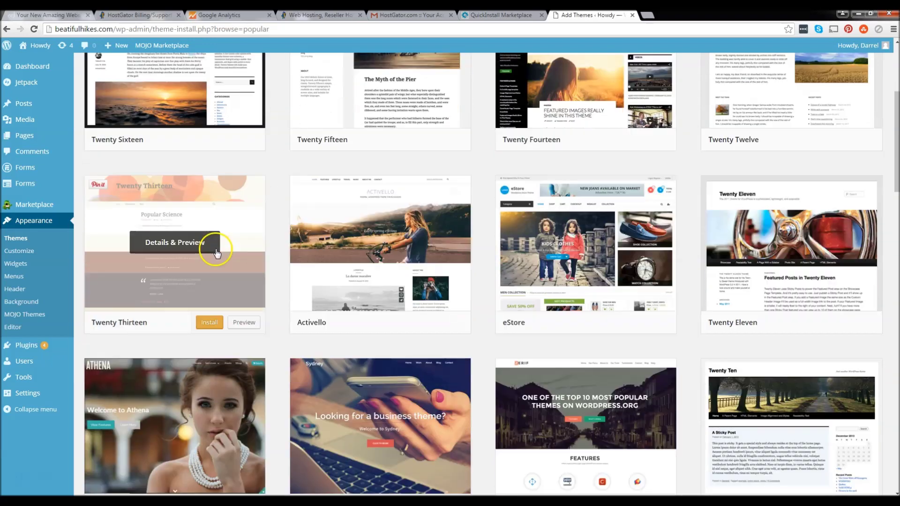
pyautogui.scroll(-2, 218, 251)
pyautogui.scroll(2, 563, 328)
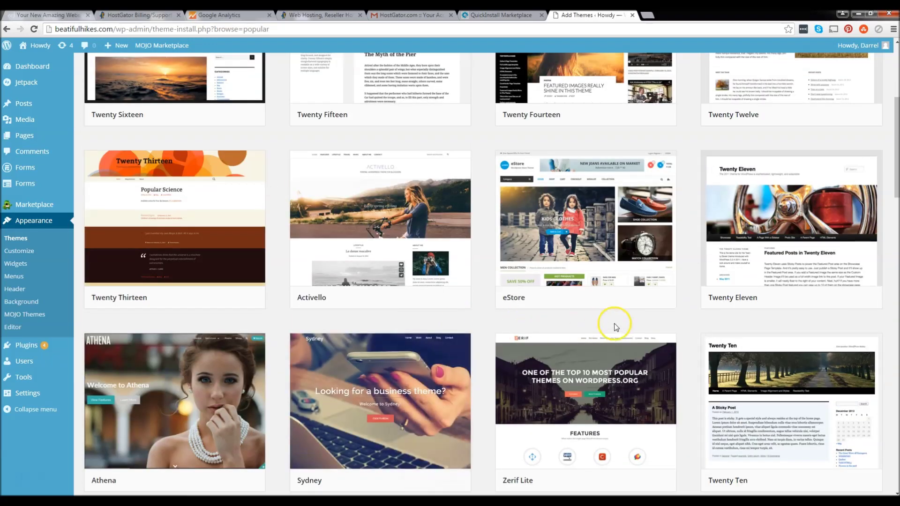
pyautogui.scroll(2, 610, 196)
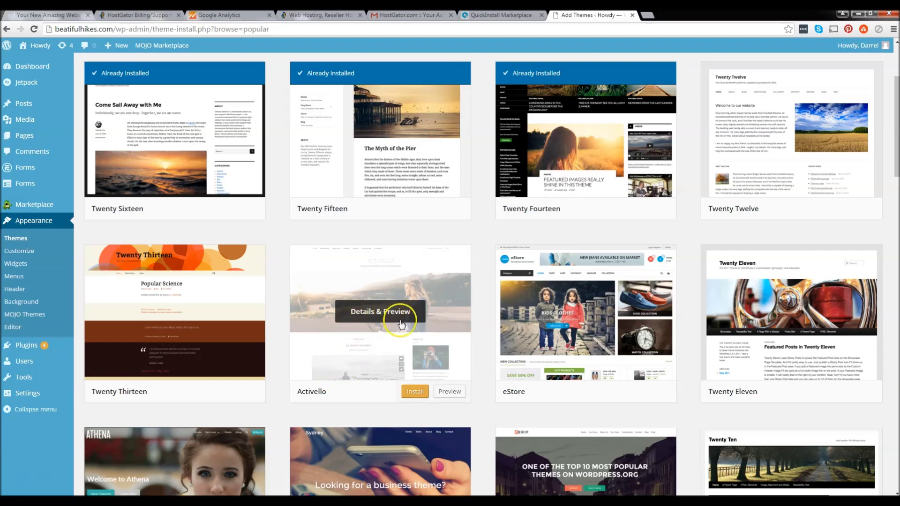
# - Preview the Activello theme, then install it and confirm the success message
pyautogui.click(453, 393)
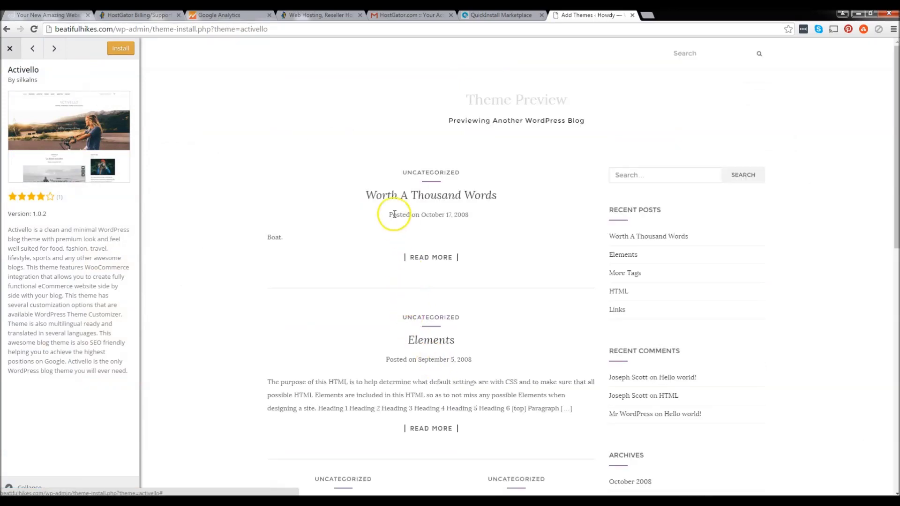
pyautogui.scroll(-8, 426, 237)
pyautogui.scroll(-3, 425, 237)
pyautogui.scroll(11, 426, 237)
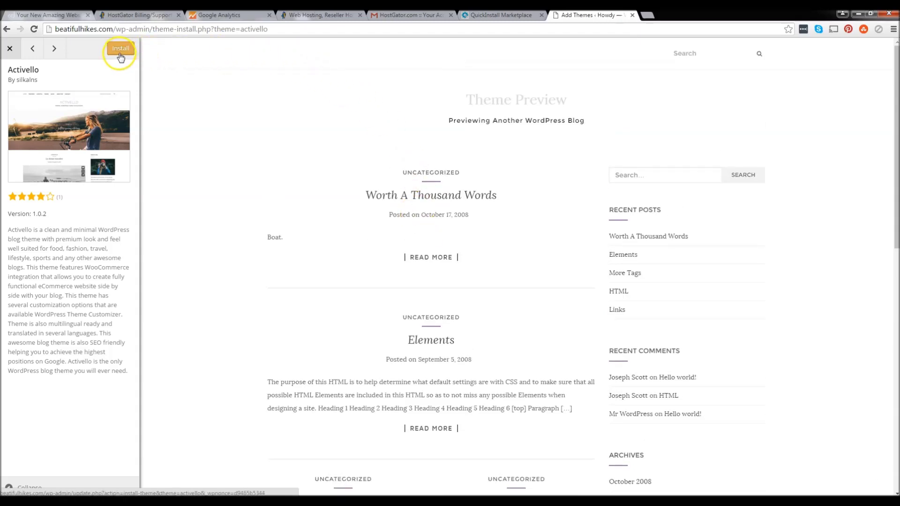
pyautogui.click(10, 49)
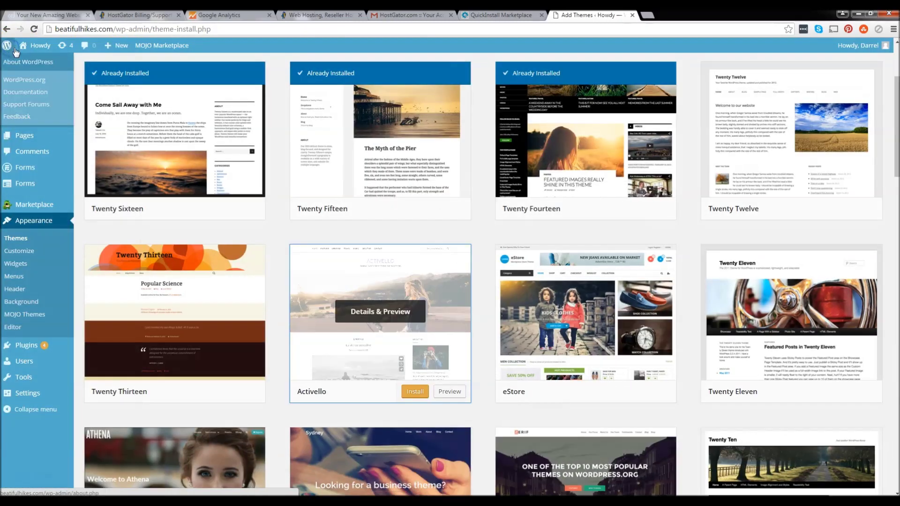
pyautogui.click(415, 394)
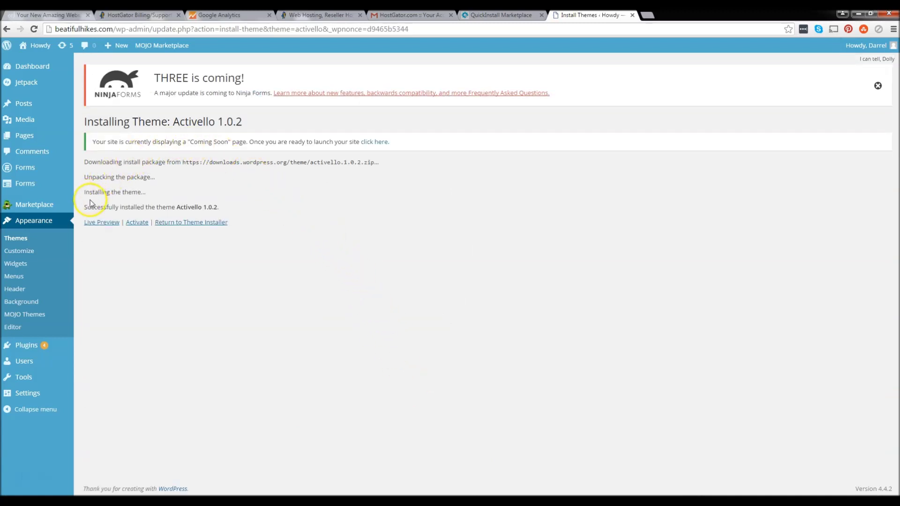
pyautogui.moveTo(102, 206); pyautogui.dragTo(191, 206)
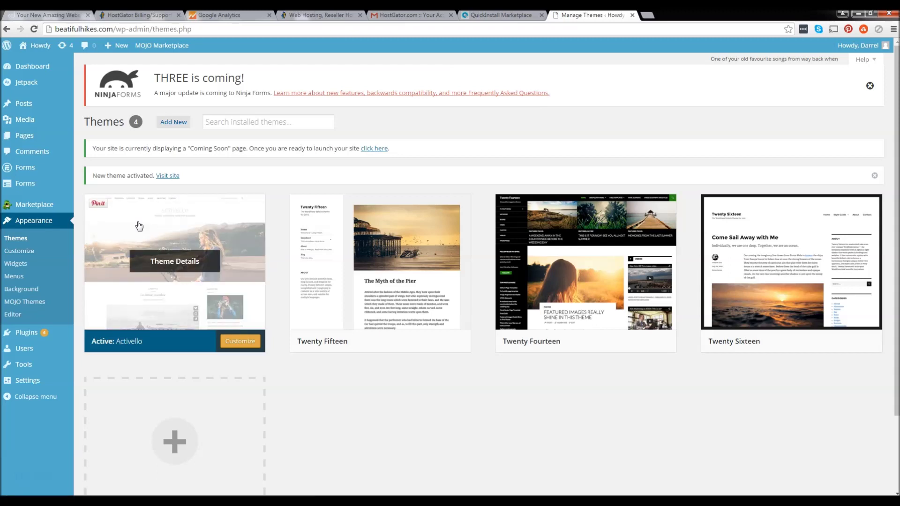
pyautogui.click(145, 177)
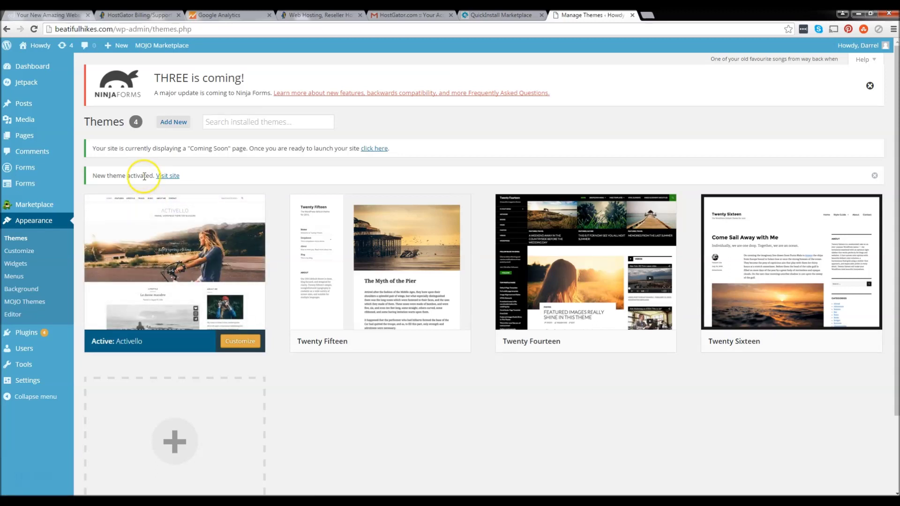
pyautogui.moveTo(43, 52)
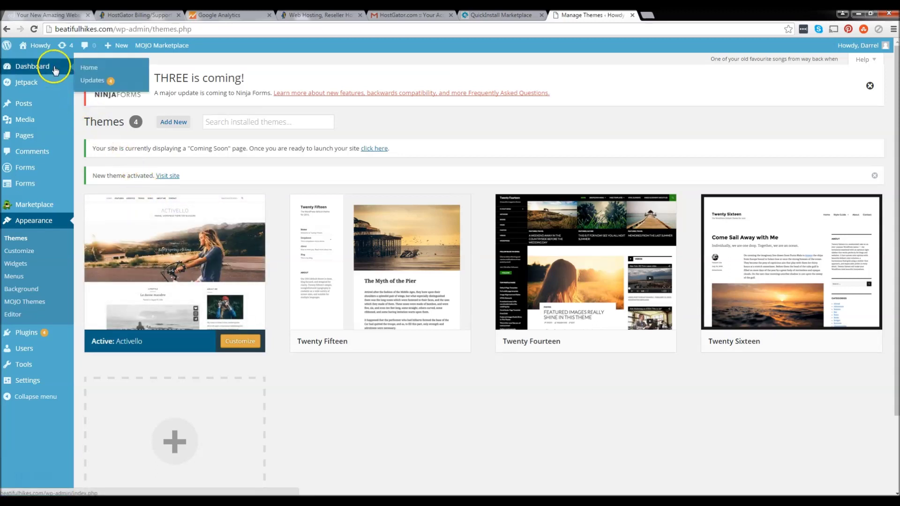
pyautogui.click(43, 62)
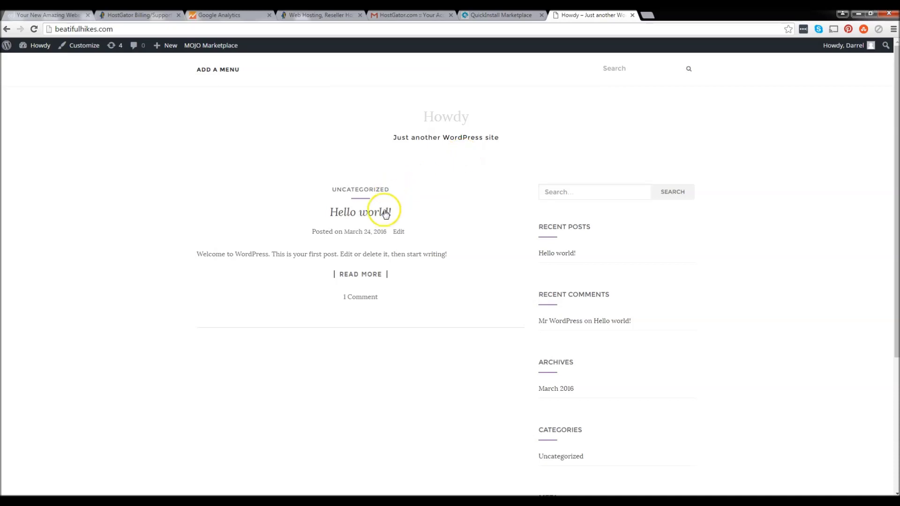
pyautogui.scroll(-4, 398, 232)
pyautogui.scroll(4, 398, 232)
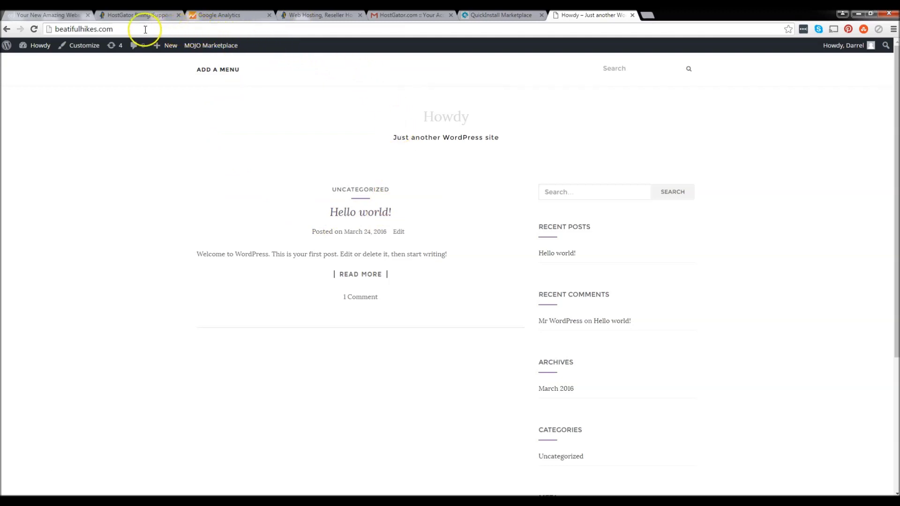
pyautogui.moveTo(36, 46)
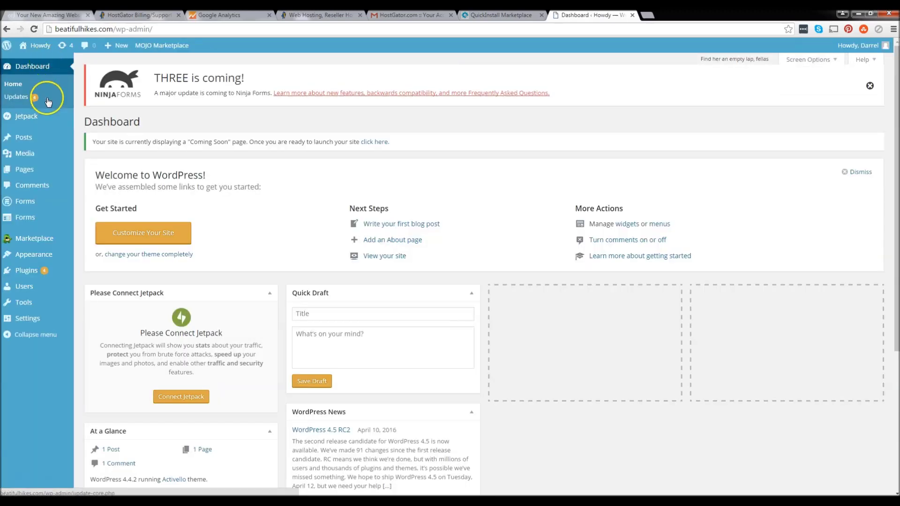
pyautogui.moveTo(47, 156)
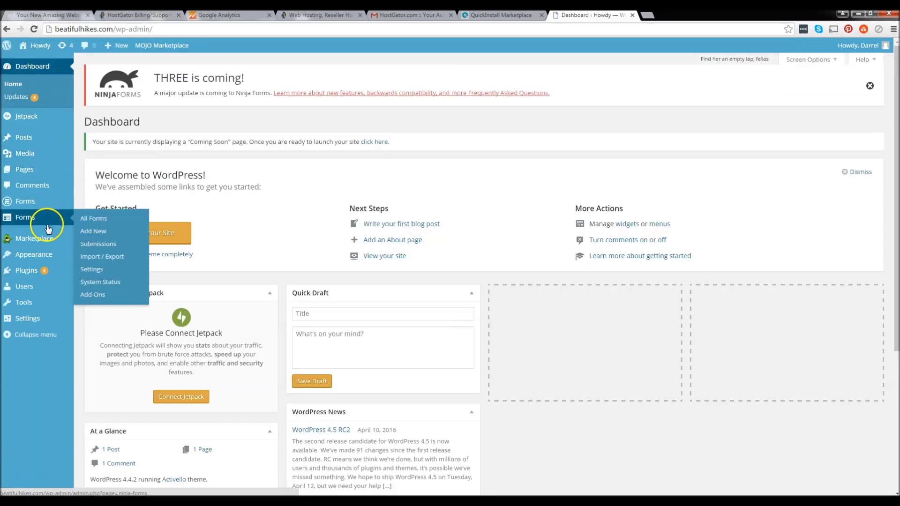
pyautogui.moveTo(48, 254)
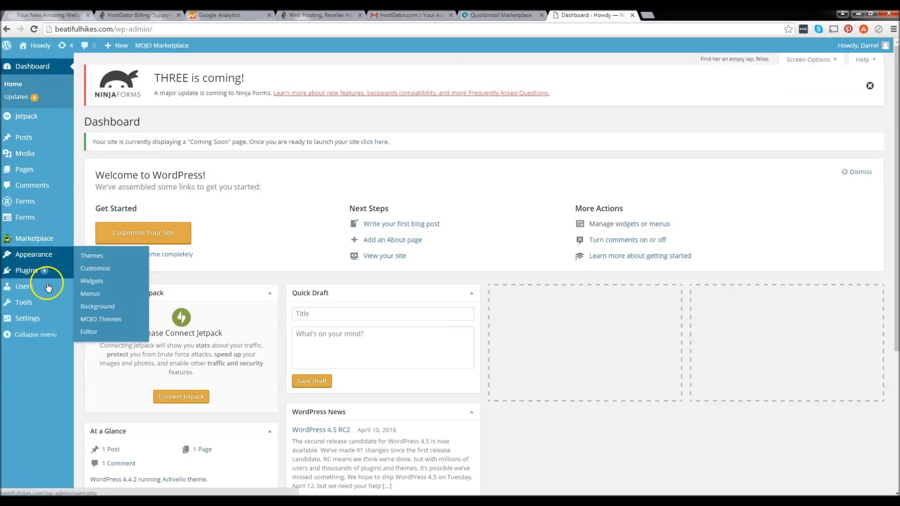
# - Choose Post name in Settings > Permalinks and save, getting 'Permalink structure updated.'
pyautogui.moveTo(44, 321)
pyautogui.click(99, 384)
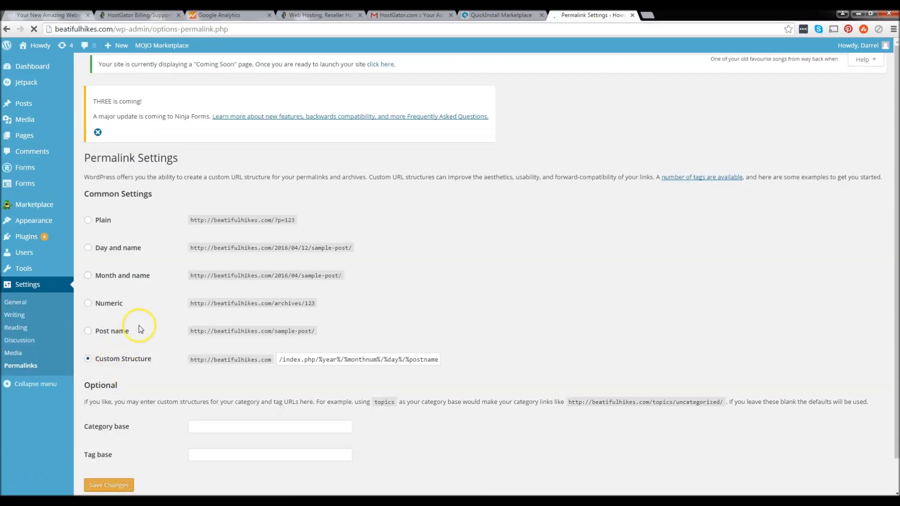
pyautogui.click(89, 318)
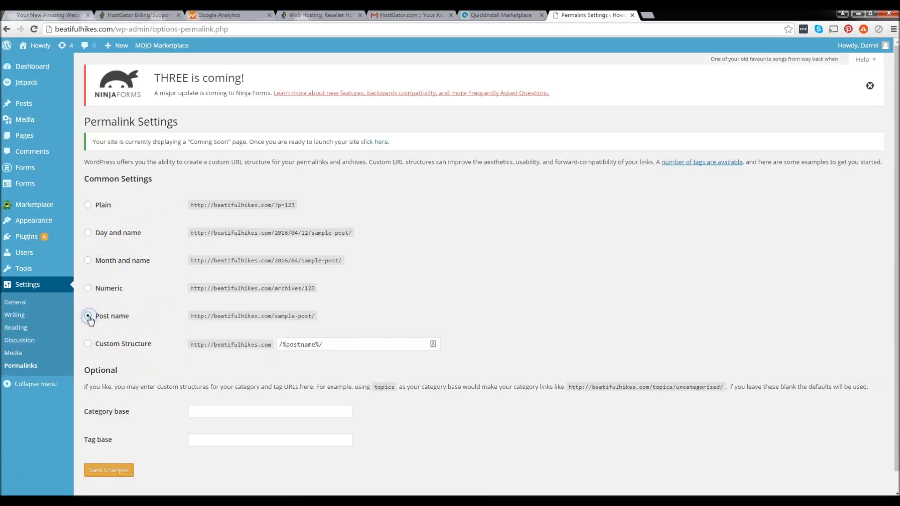
pyautogui.moveTo(330, 317); pyautogui.dragTo(191, 316)
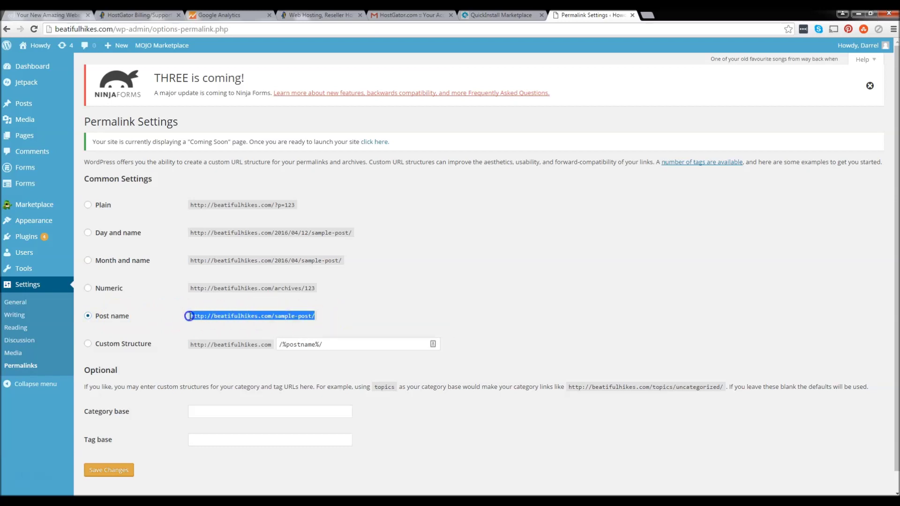
pyautogui.click(340, 308)
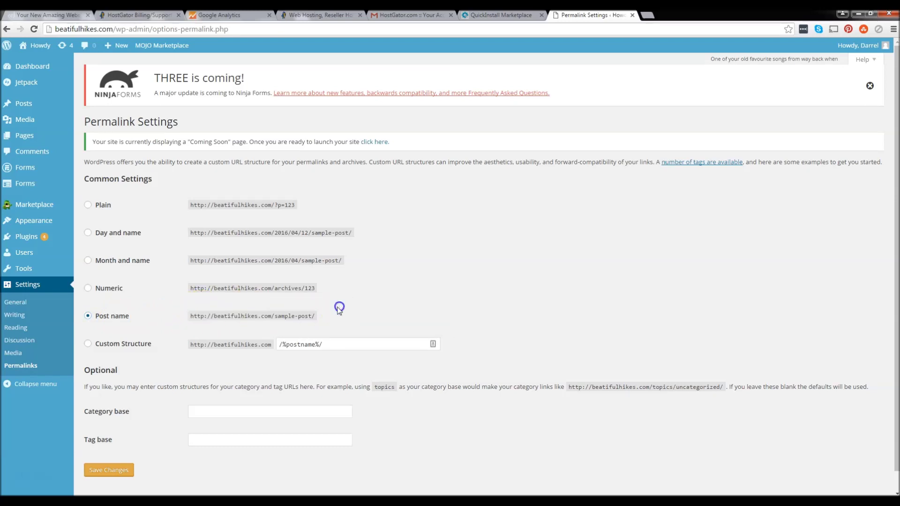
pyautogui.moveTo(209, 317); pyautogui.dragTo(262, 318)
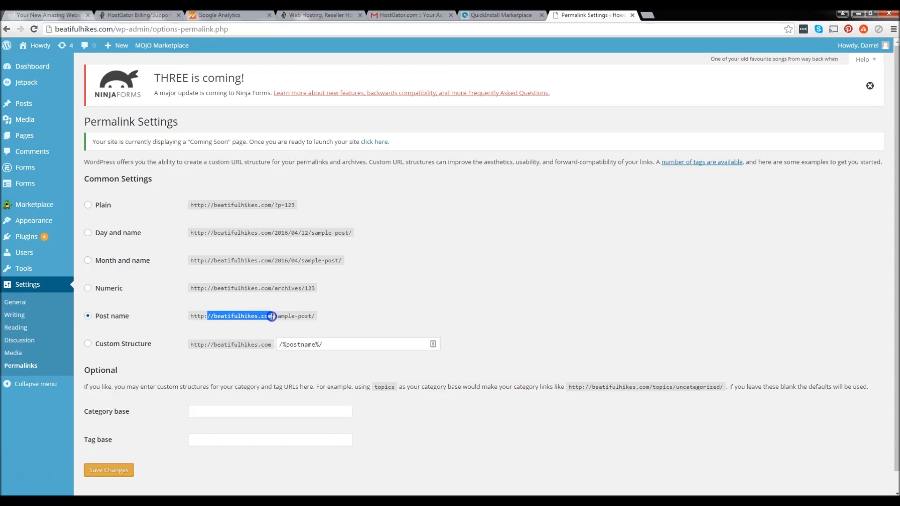
pyautogui.click(299, 205)
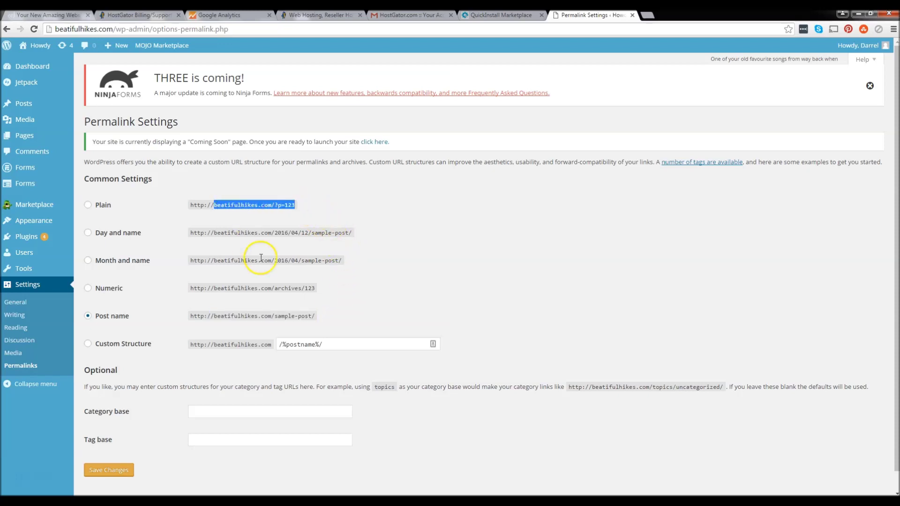
pyautogui.click(320, 316)
pyautogui.moveTo(312, 316); pyautogui.dragTo(199, 317)
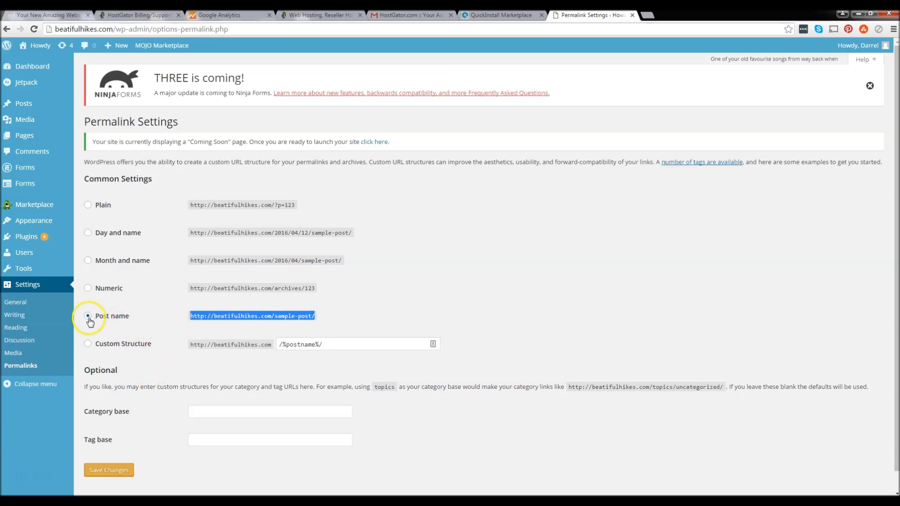
pyautogui.click(124, 474)
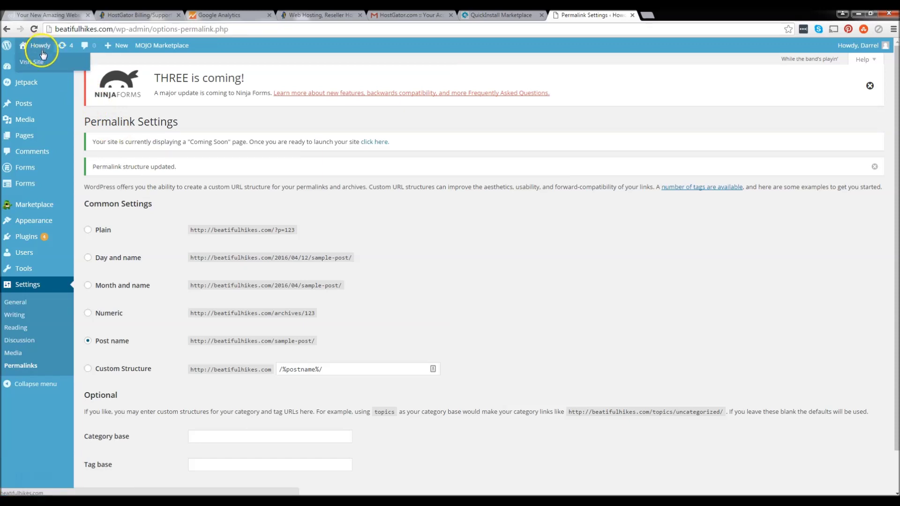
pyautogui.moveTo(24, 107)
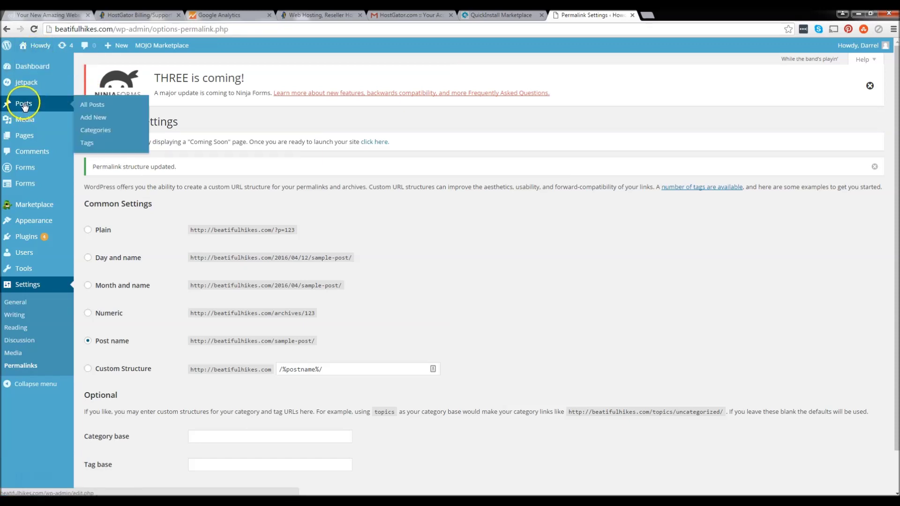
# - Create a new post titled 'The Best Night Ever', put the caret in its body, and open a blank tab
pyautogui.click(100, 118)
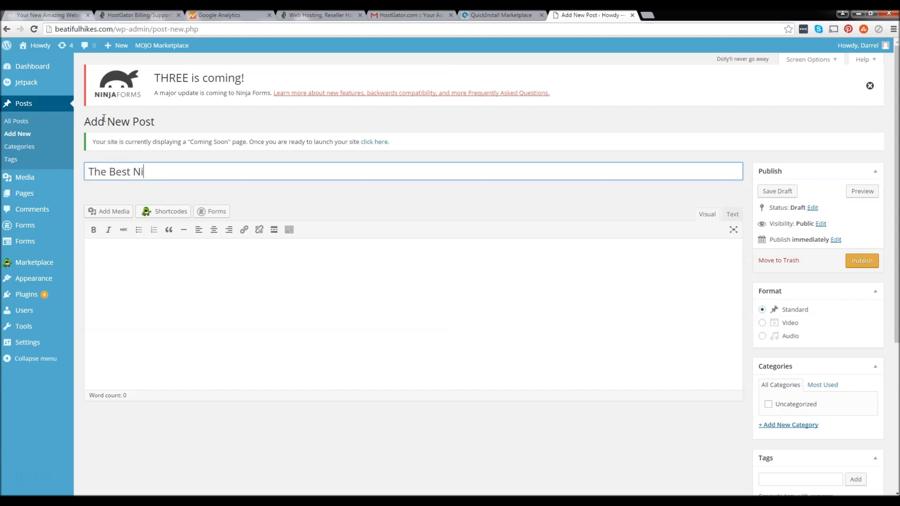
pyautogui.press('Tab')
pyautogui.click(146, 273)
pyautogui.scroll(-1, 151, 273)
pyautogui.click(209, 223)
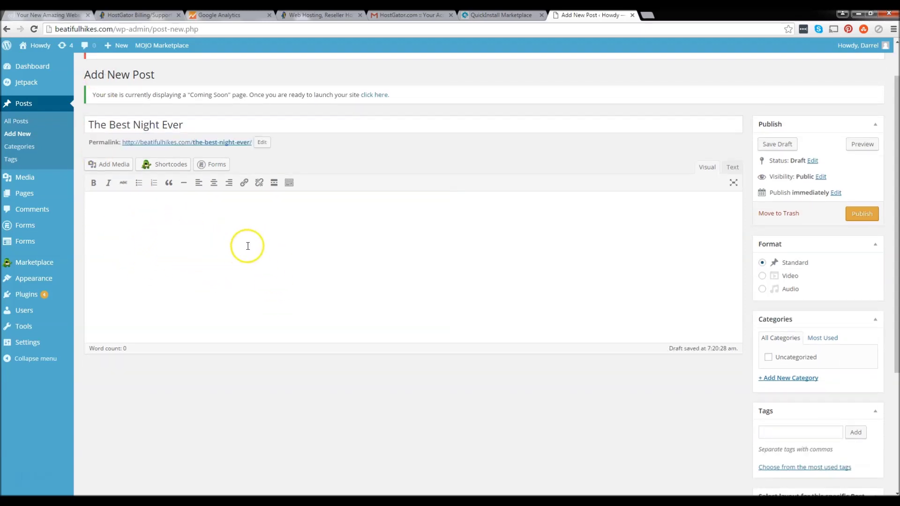
pyautogui.click(648, 15)
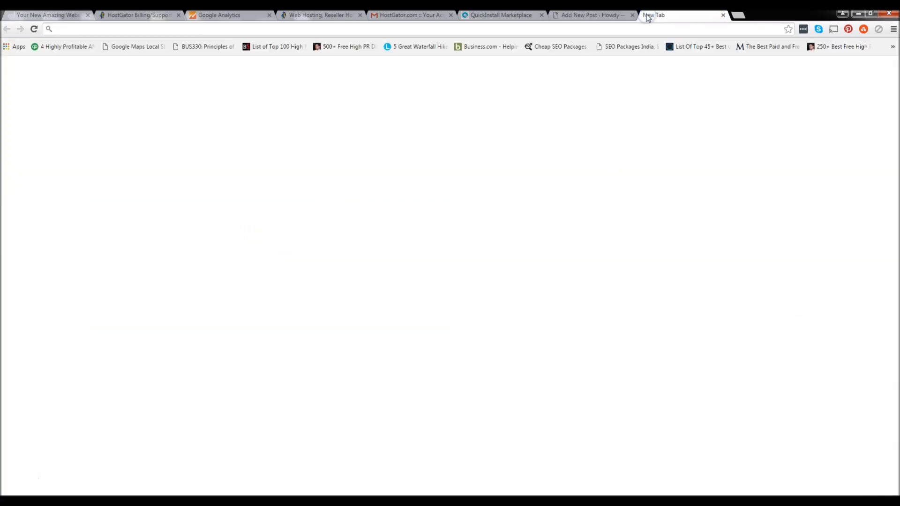
# - Google 'dummy text', open the Dummy Text Generator site, and switch back to the Add New Post tab
pyautogui.write('dummy text')
pyautogui.press('Return')
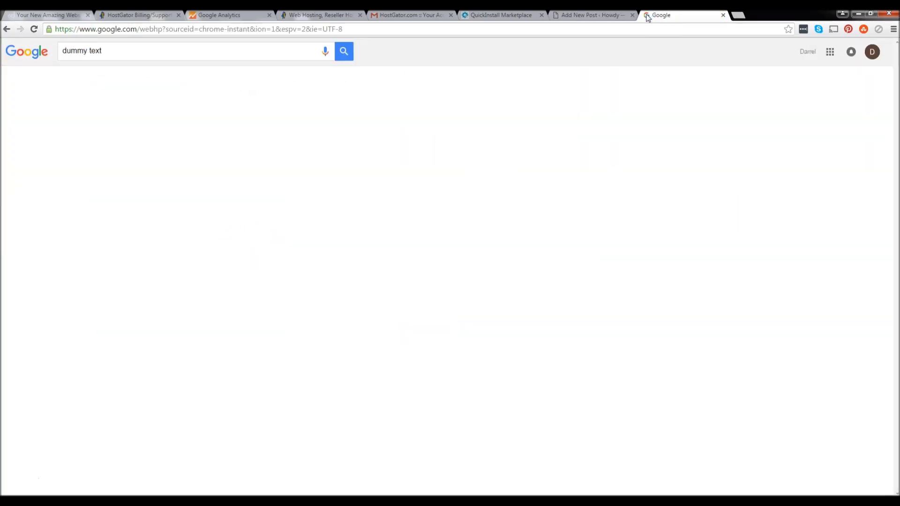
pyautogui.click(489, 148)
pyautogui.click(197, 123)
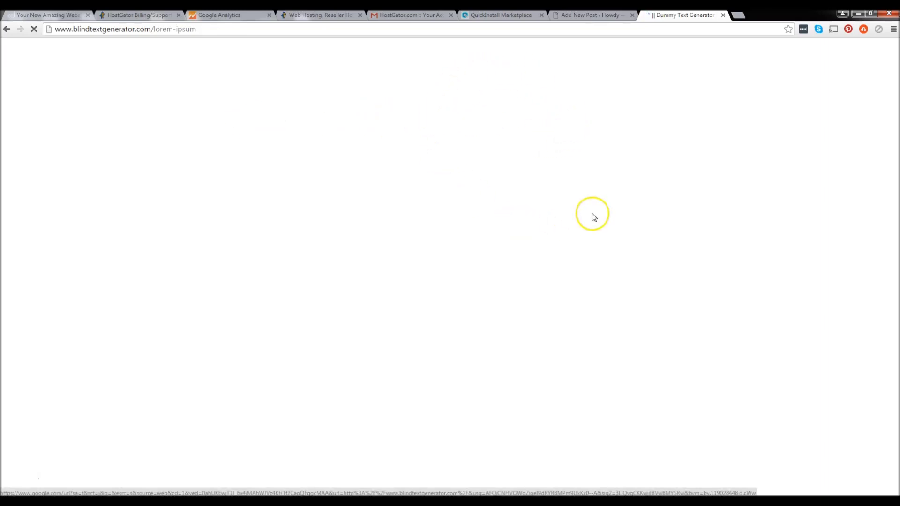
pyautogui.click(583, 15)
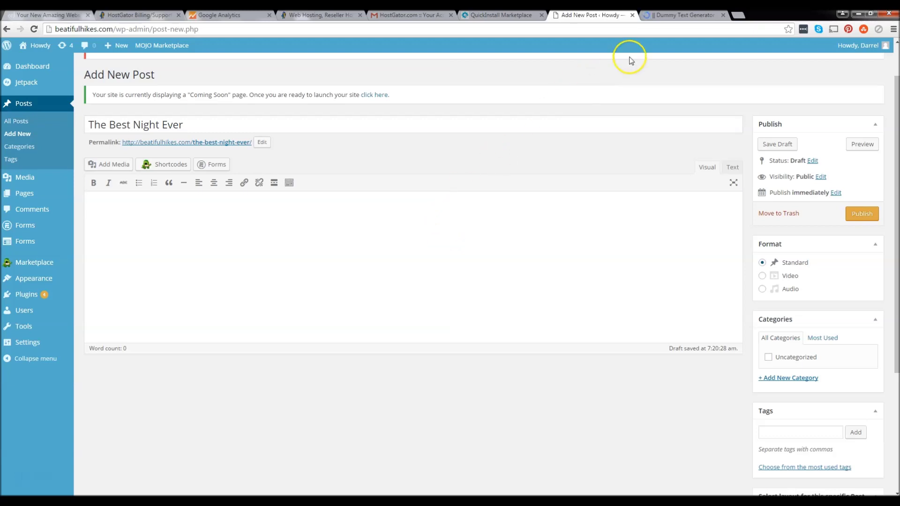
# - Copy the lorem ipsum paragraph from Dummy Text Generator and paste it into the post body
pyautogui.click(670, 19)
pyautogui.moveTo(536, 152); pyautogui.dragTo(410, 124)
pyautogui.rightClick(408, 125)
pyautogui.click(424, 133)
pyautogui.click(569, 16)
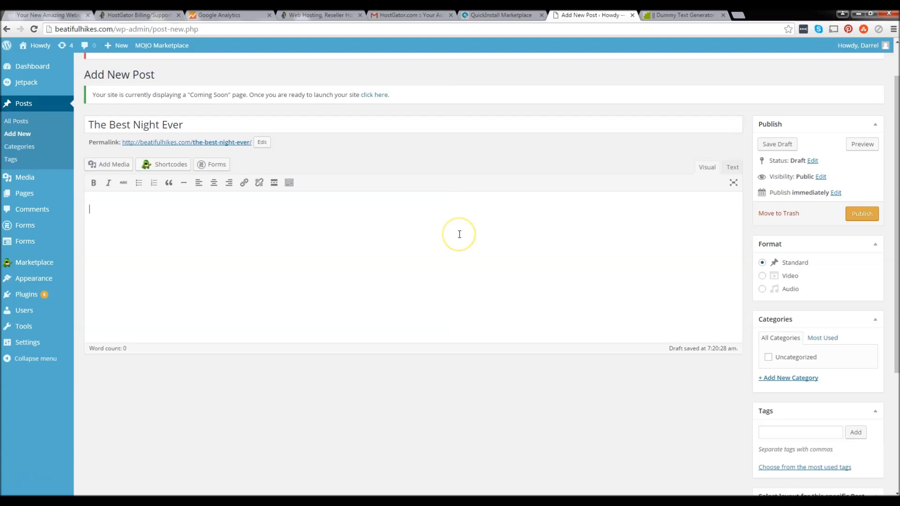
pyautogui.hotkey('ctrl', 'v')
pyautogui.hotkey('ctrl', 'v')
pyautogui.hotkey('ctrl', 'v')
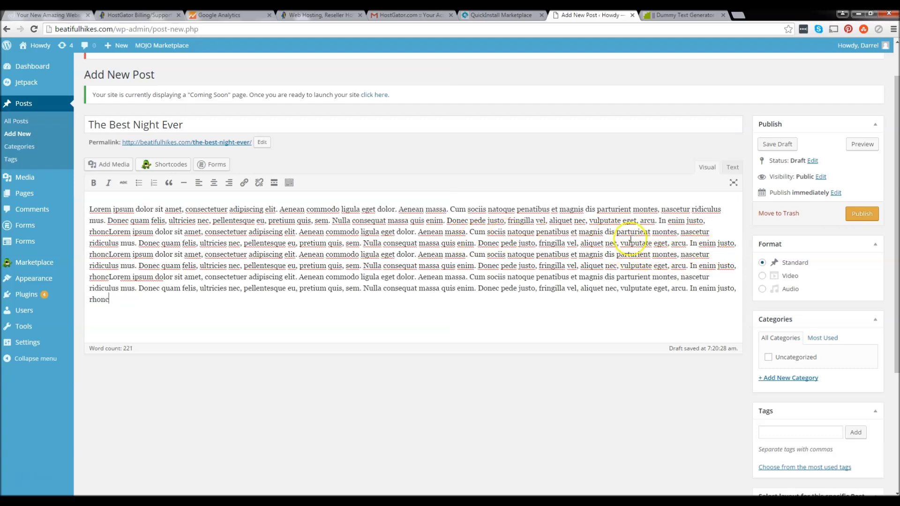
pyautogui.scroll(-1, 631, 239)
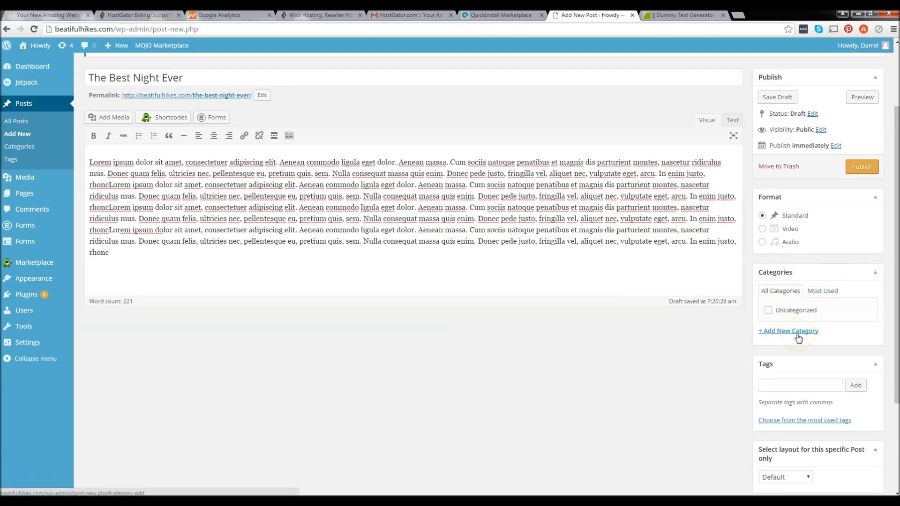
# - Add a new 'Best Nights' category, ticked for this post, then scroll down to Featured Image
pyautogui.click(795, 332)
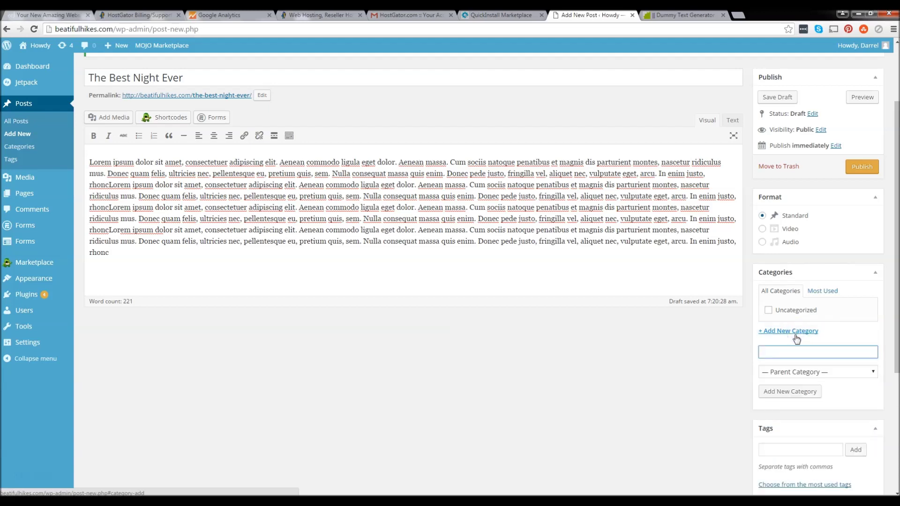
pyautogui.write('Best Nights')
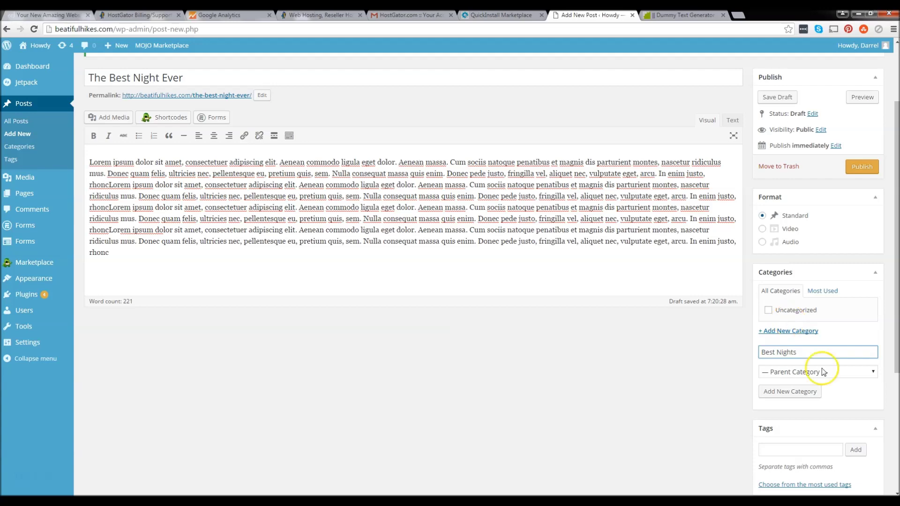
pyautogui.click(794, 397)
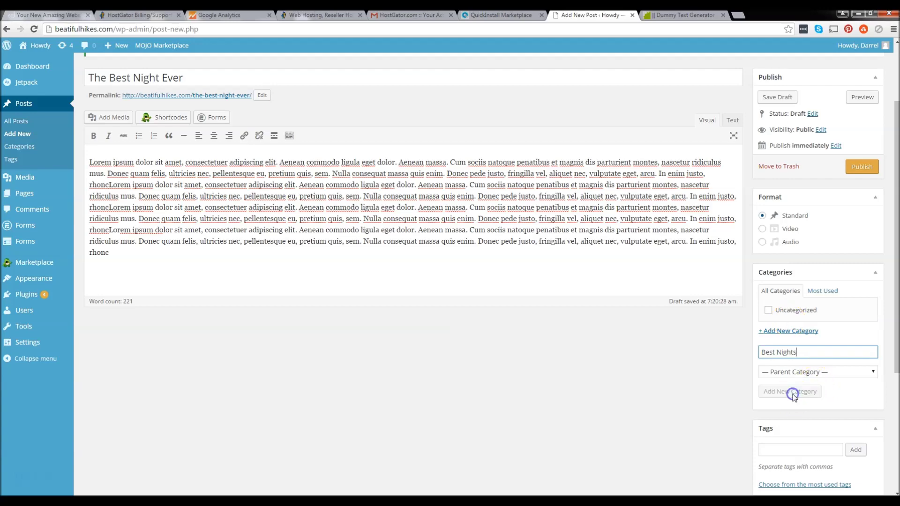
pyautogui.scroll(-2, 788, 370)
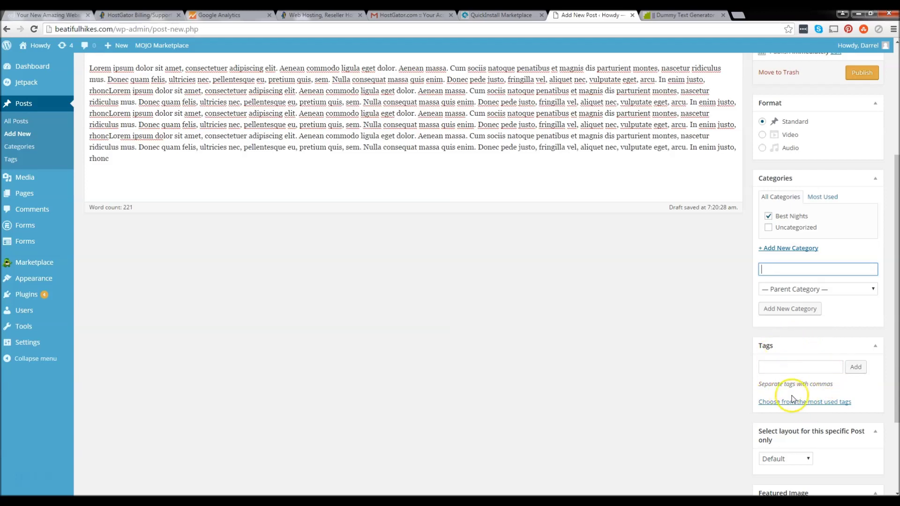
pyautogui.scroll(-2, 851, 387)
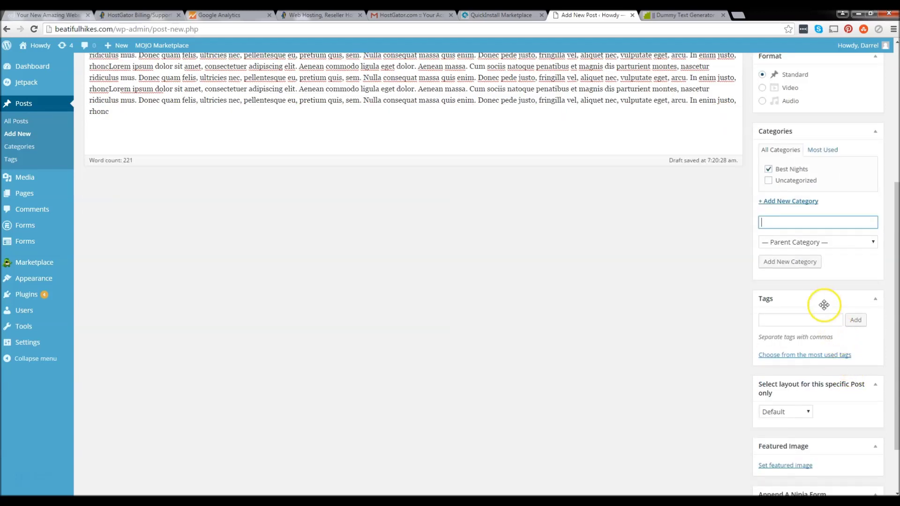
pyautogui.scroll(-1, 774, 407)
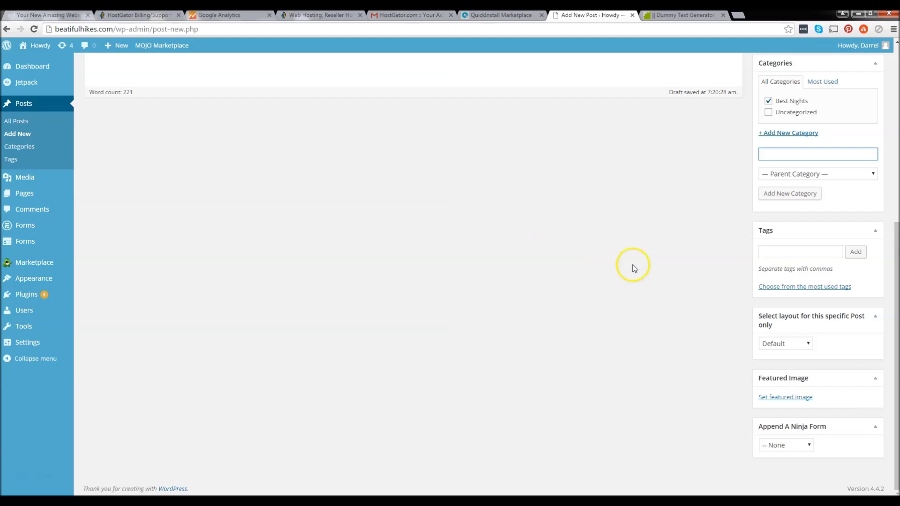
# - Upload the night-sky photo from the computer as the post's featured image
pyautogui.click(784, 397)
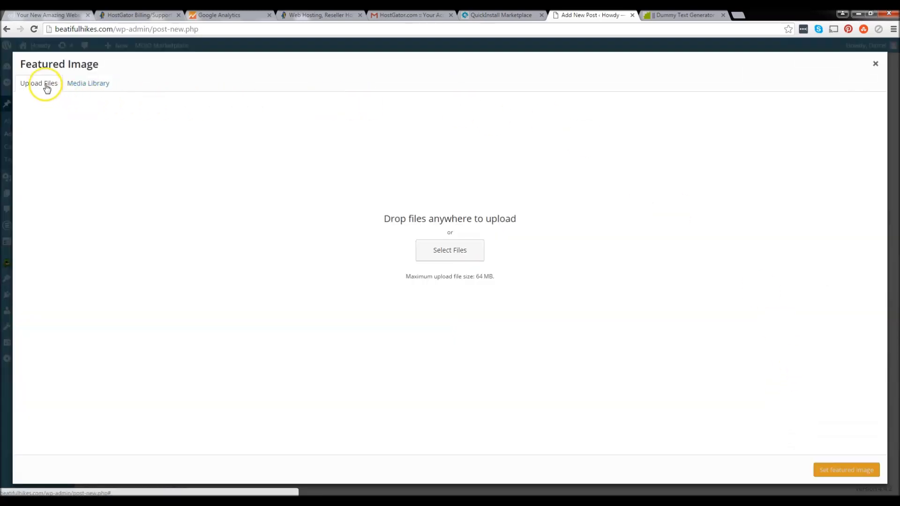
pyautogui.click(450, 256)
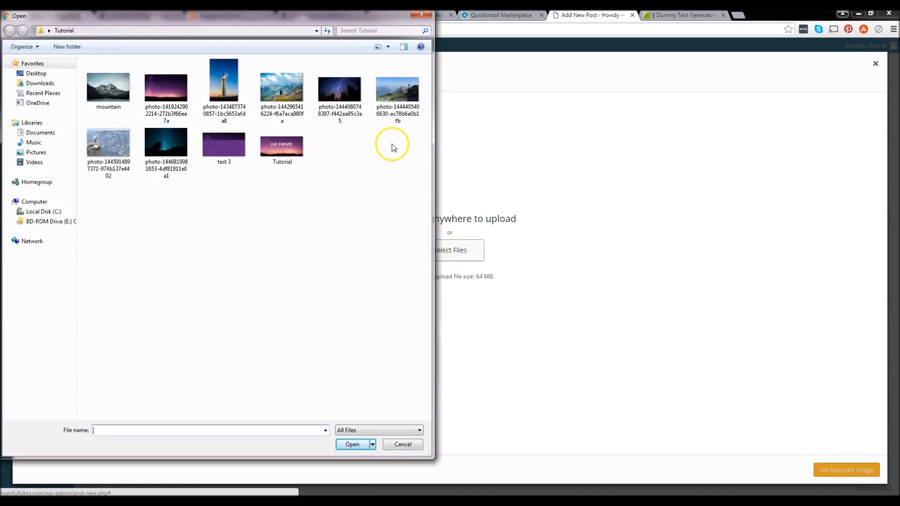
pyautogui.click(408, 97)
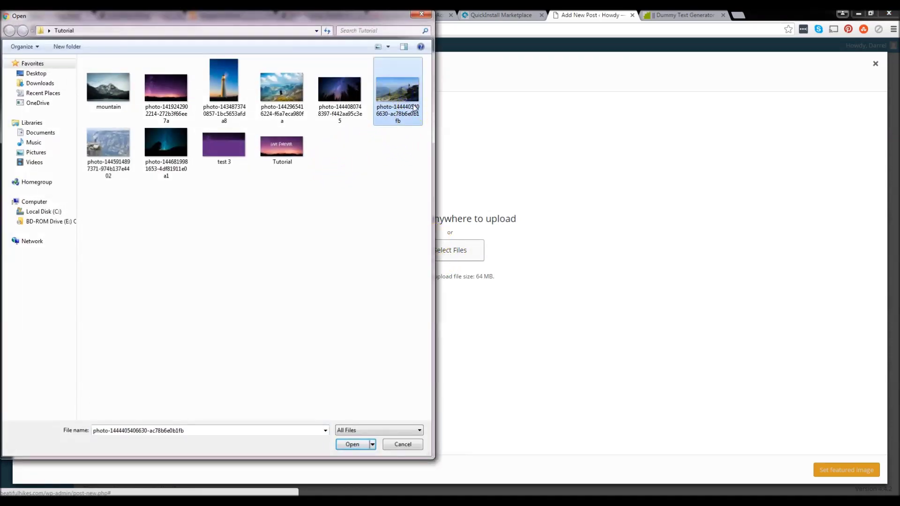
pyautogui.doubleClick(343, 89)
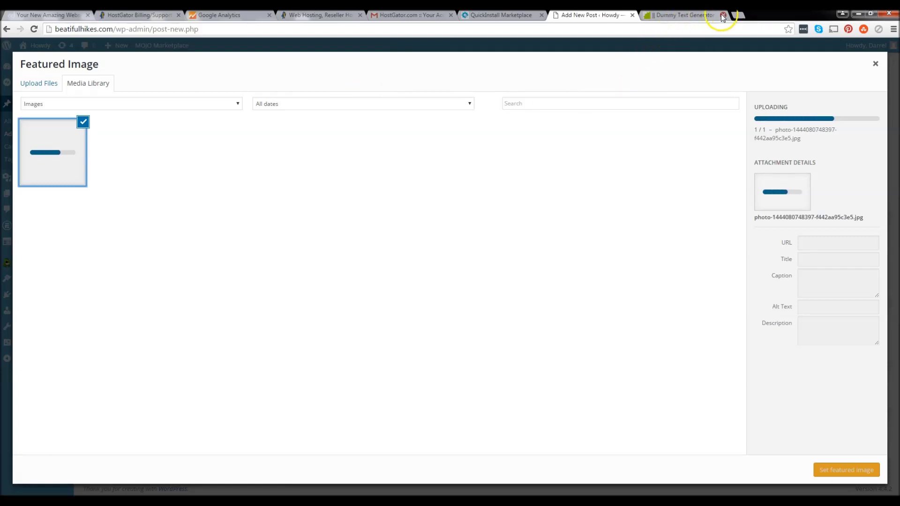
# - Load unsplash.com in a new browser tab
pyautogui.click(737, 16)
pyautogui.write('unsplash.com')
pyautogui.press('Return')
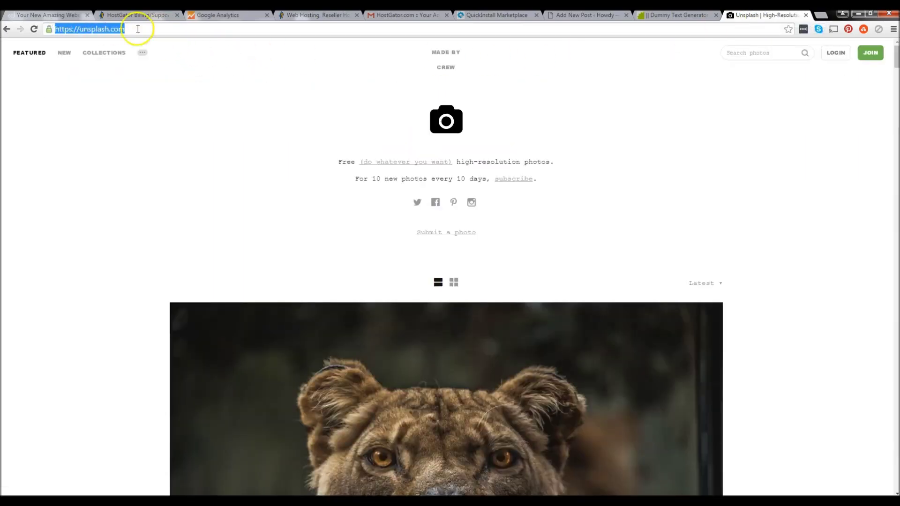
# - Browse the Unsplash home page, then search for 'food' photos
pyautogui.click(736, 53)
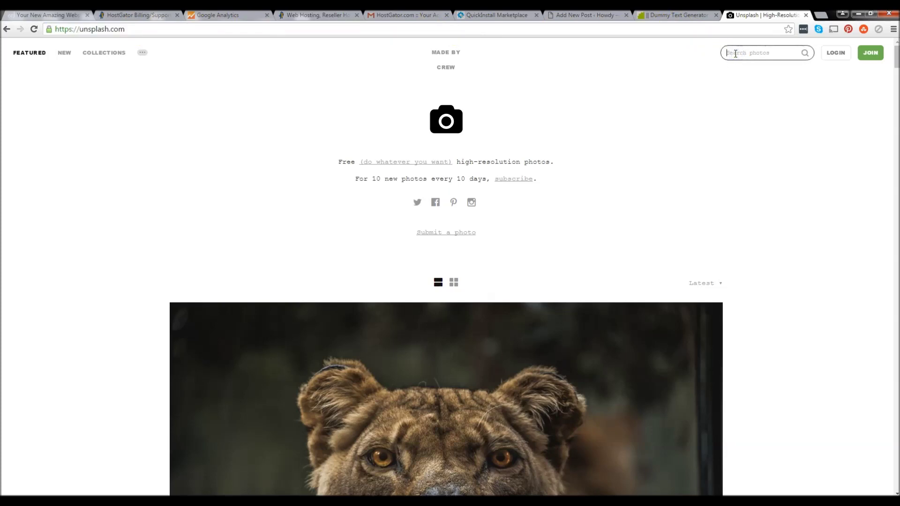
pyautogui.scroll(-4, 770, 97)
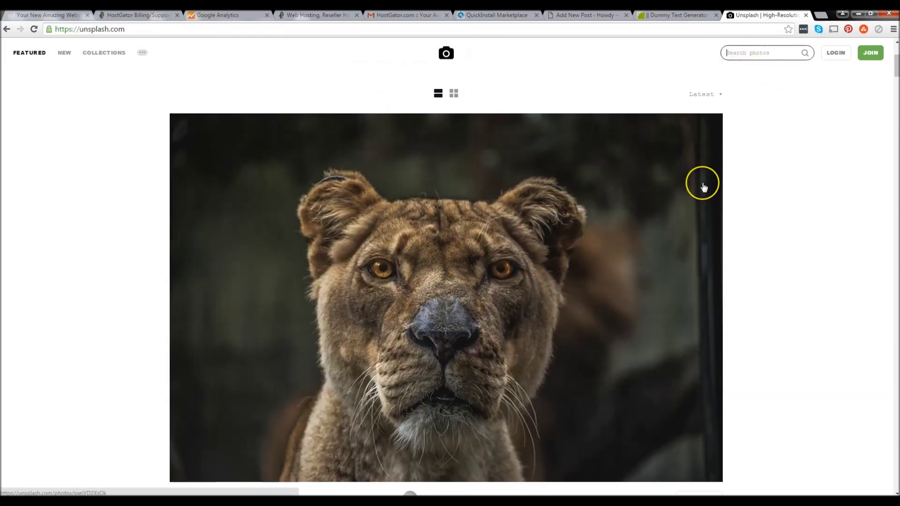
pyautogui.scroll(-10, 704, 187)
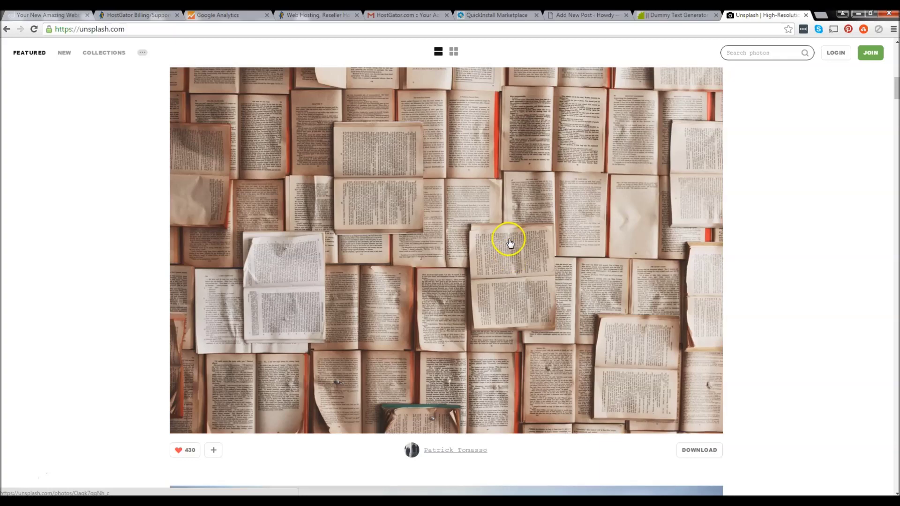
pyautogui.scroll(-7, 509, 246)
pyautogui.scroll(-15, 504, 254)
pyautogui.scroll(-12, 512, 256)
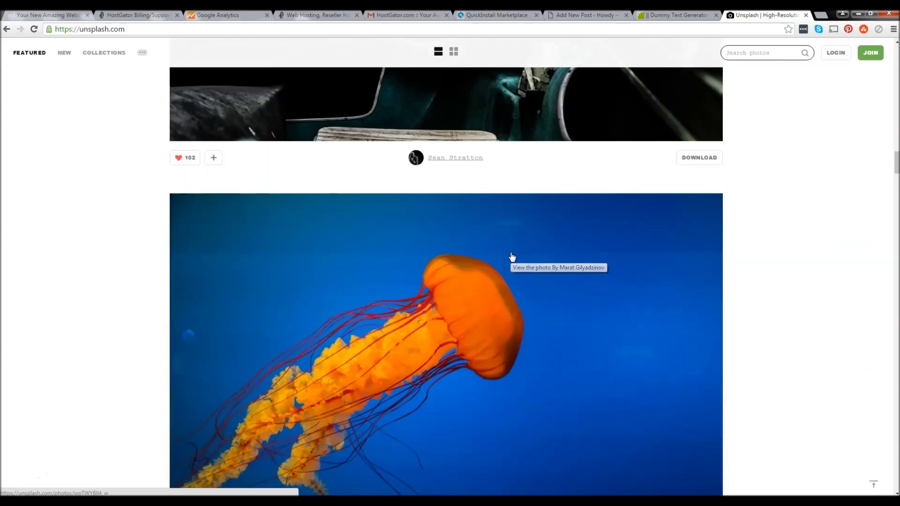
pyautogui.moveTo(895, 172); pyautogui.dragTo(896, 58)
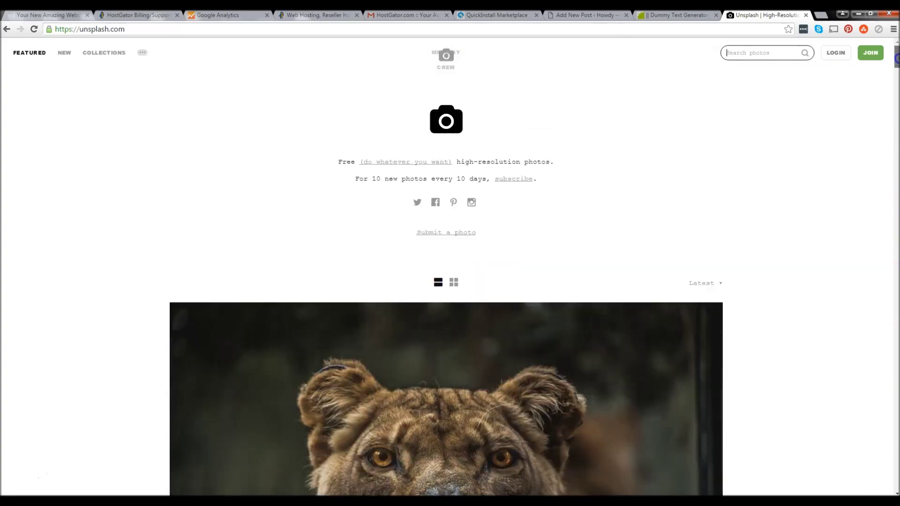
pyautogui.click(772, 55)
pyautogui.write('food')
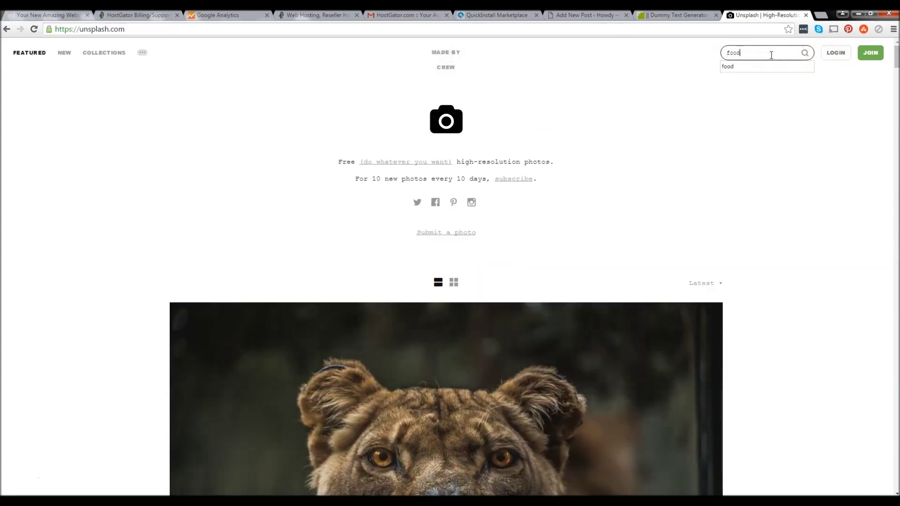
pyautogui.press('Return')
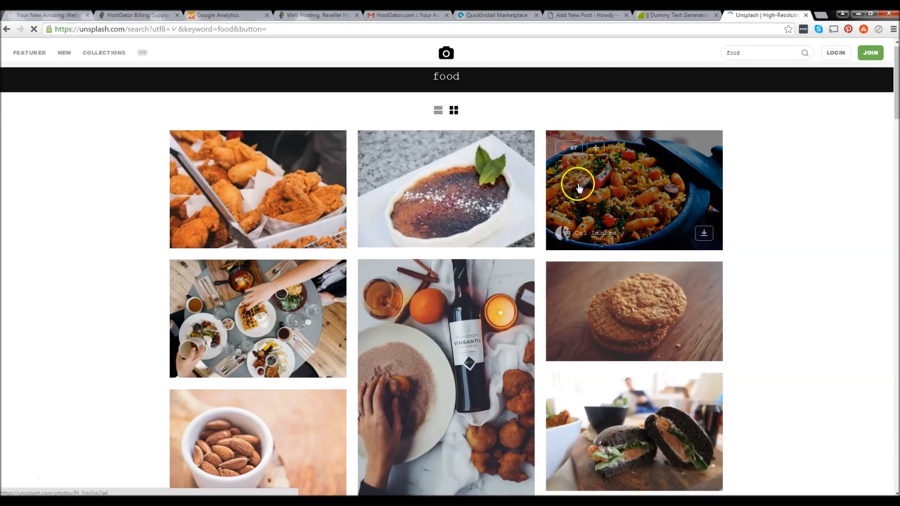
pyautogui.scroll(-8, 578, 185)
pyautogui.scroll(-8, 579, 187)
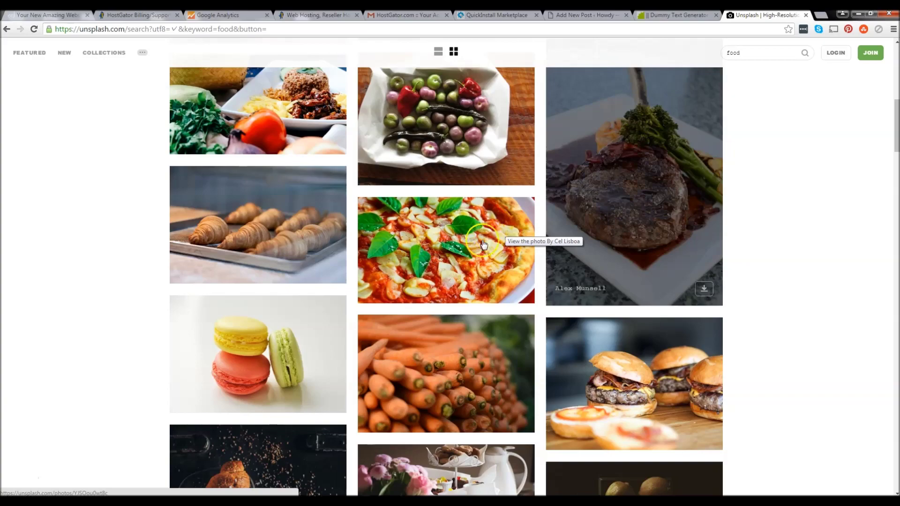
pyautogui.scroll(15, 680, 248)
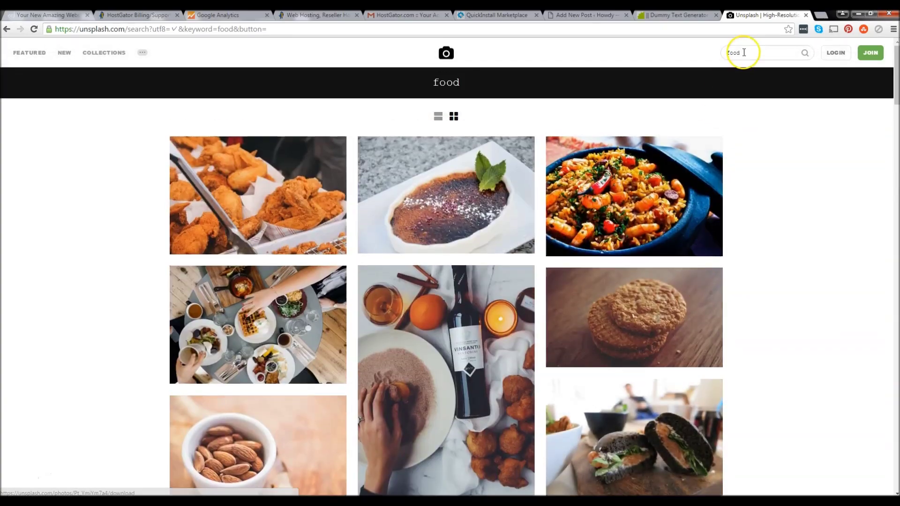
# - Replace the search term with 'sky' and open the aurora night-sky photo from the results
pyautogui.doubleClick(735, 53)
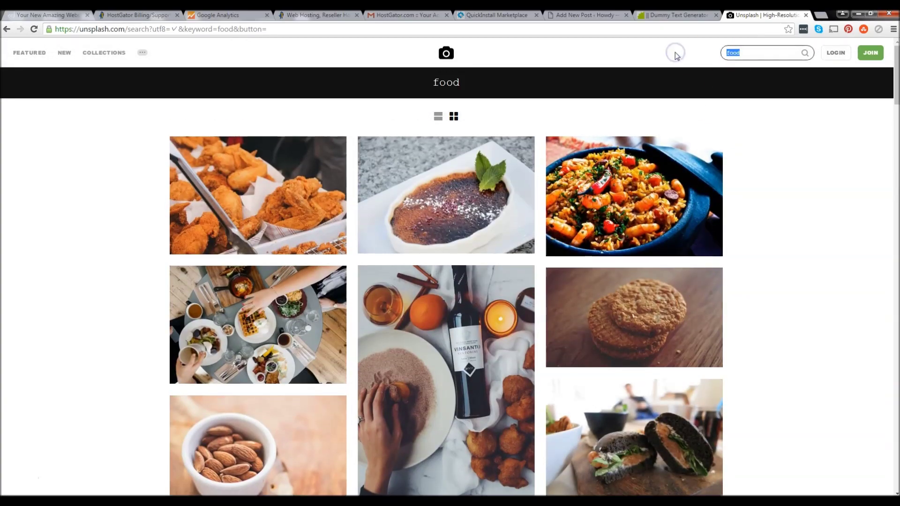
pyautogui.write('sky')
pyautogui.press('Return')
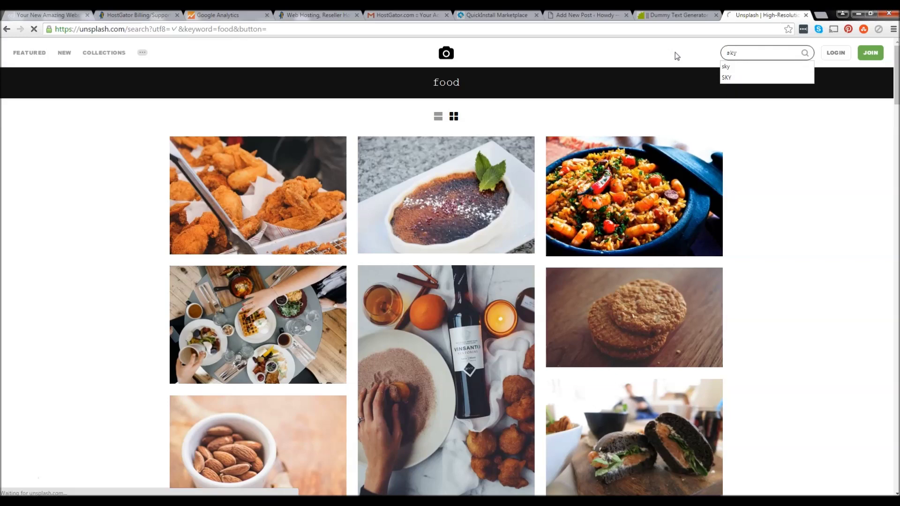
pyautogui.scroll(-2, 710, 190)
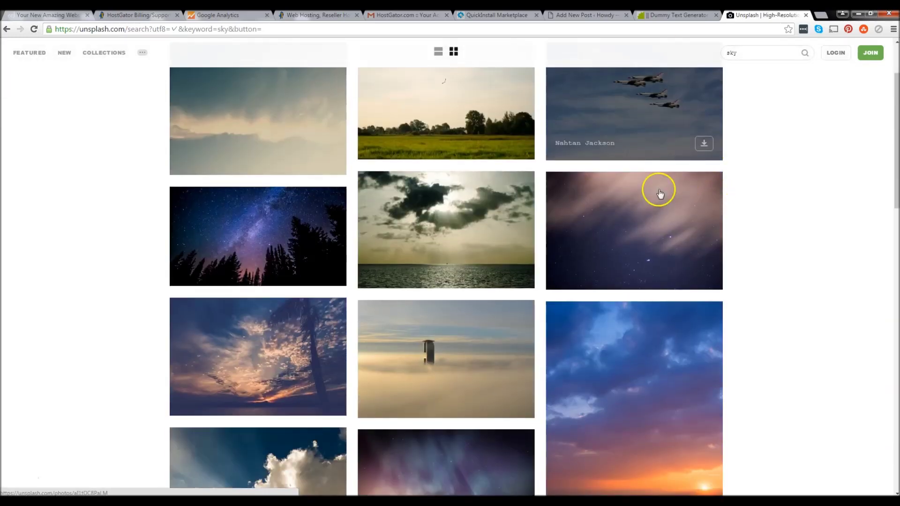
pyautogui.scroll(-3, 312, 177)
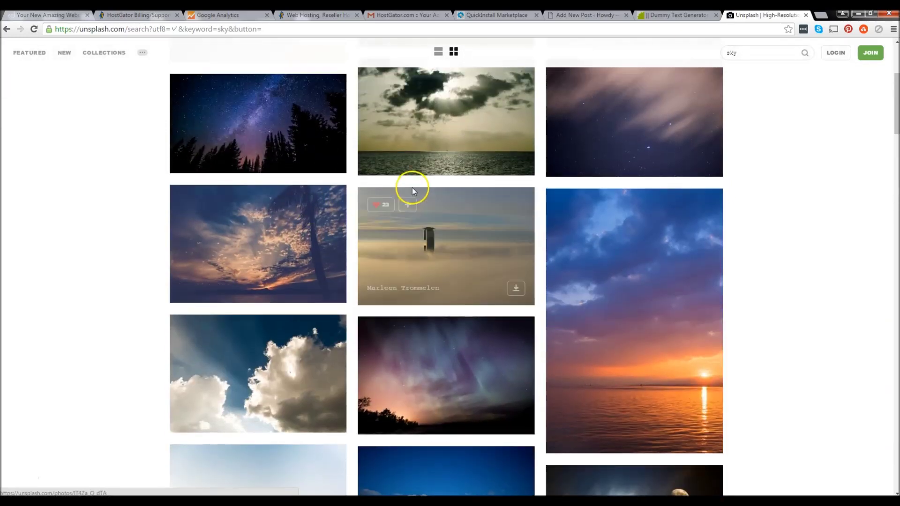
pyautogui.scroll(2, 331, 210)
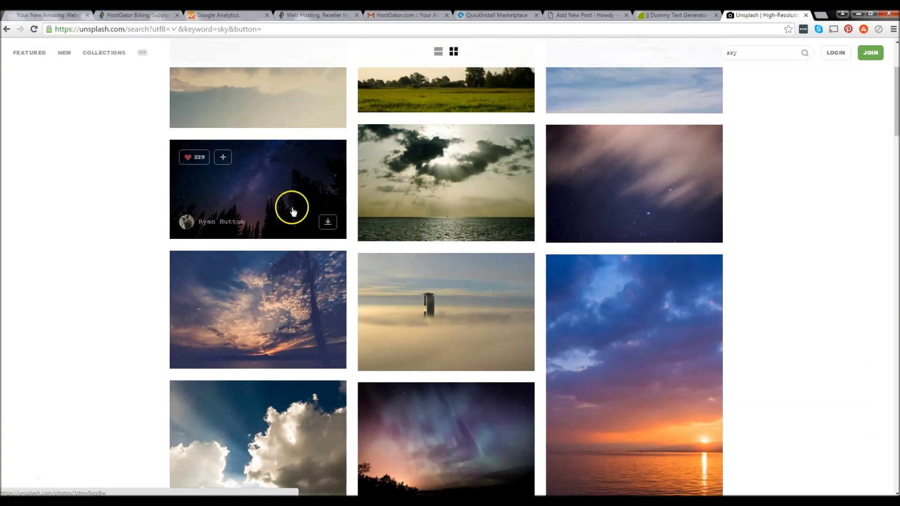
pyautogui.scroll(-3, 289, 199)
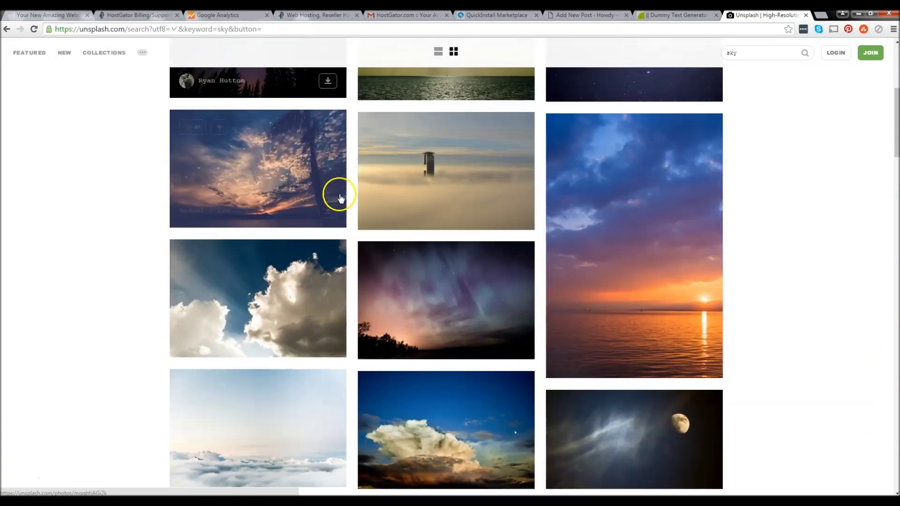
pyautogui.scroll(-4, 368, 195)
pyautogui.scroll(-8, 377, 208)
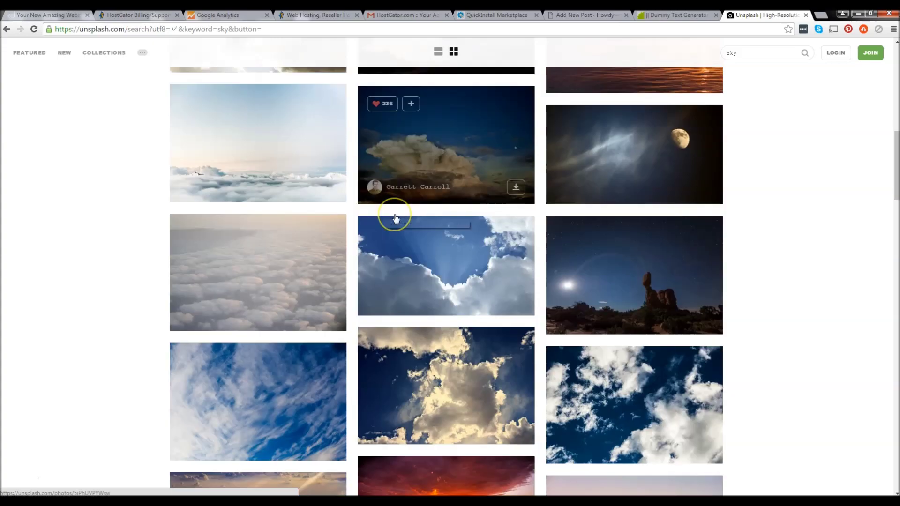
pyautogui.scroll(-6, 396, 219)
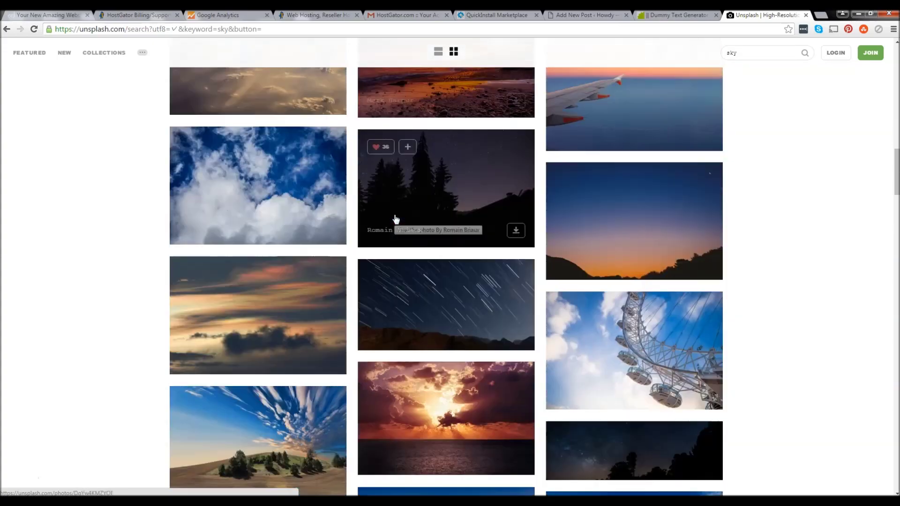
pyautogui.scroll(-6, 647, 281)
pyautogui.scroll(-20, 610, 253)
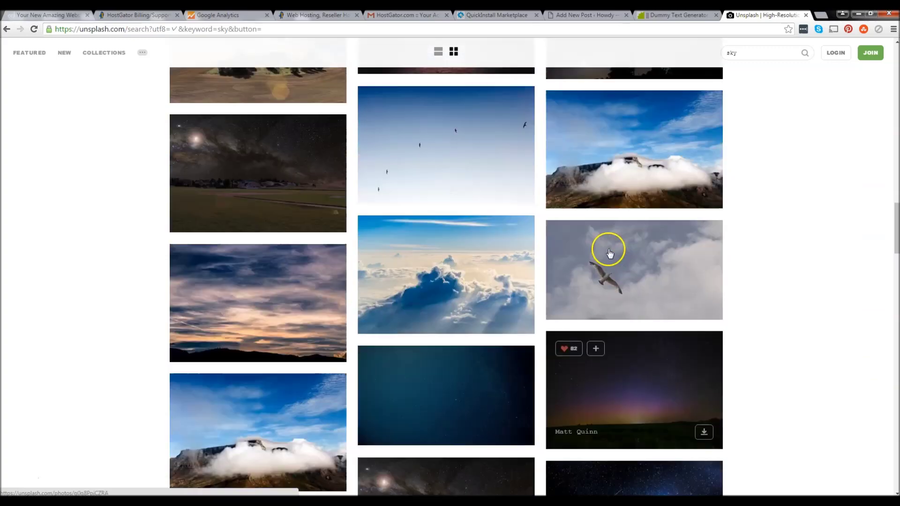
pyautogui.scroll(3, 610, 252)
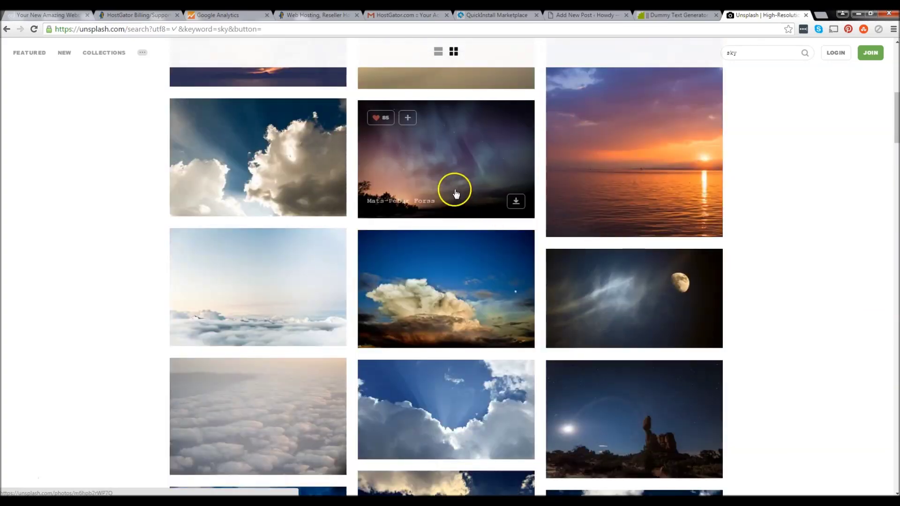
pyautogui.click(446, 165)
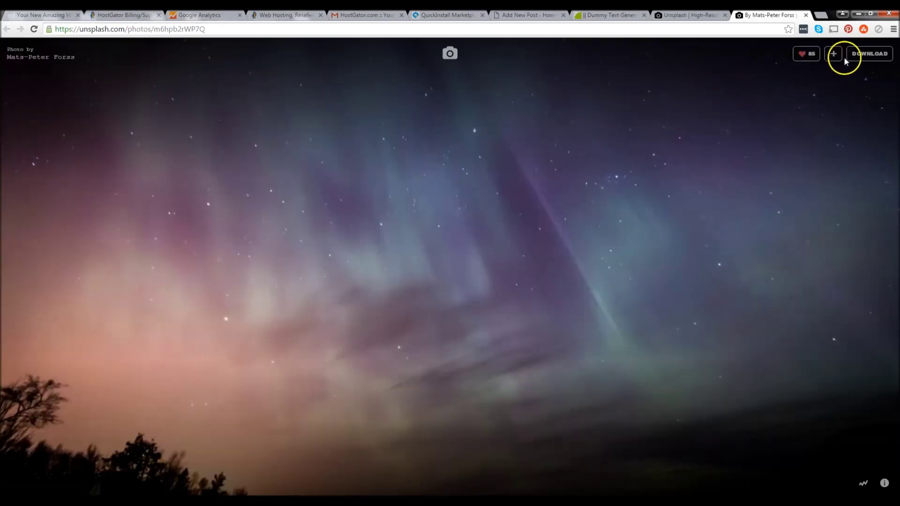
# - Open the aurora photo at full size, start Save image as, then cancel it
pyautogui.click(869, 54)
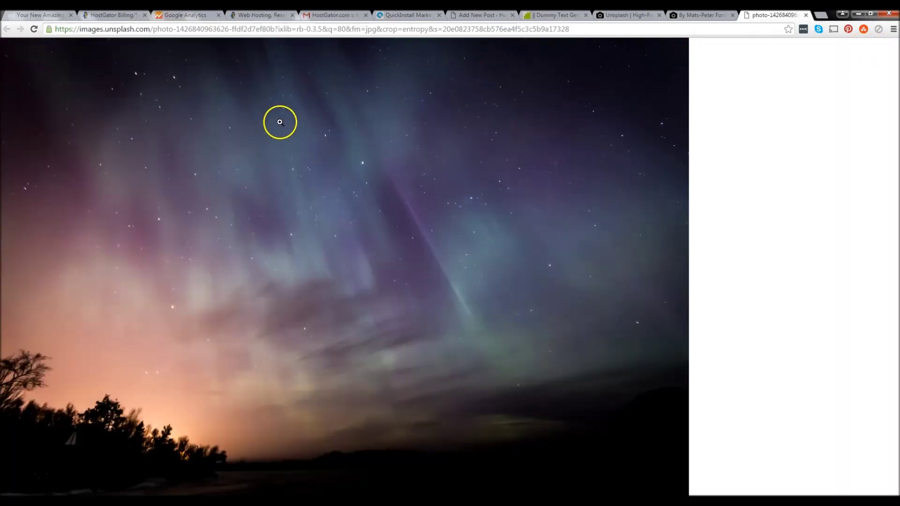
pyautogui.rightClick(280, 135)
pyautogui.click(303, 150)
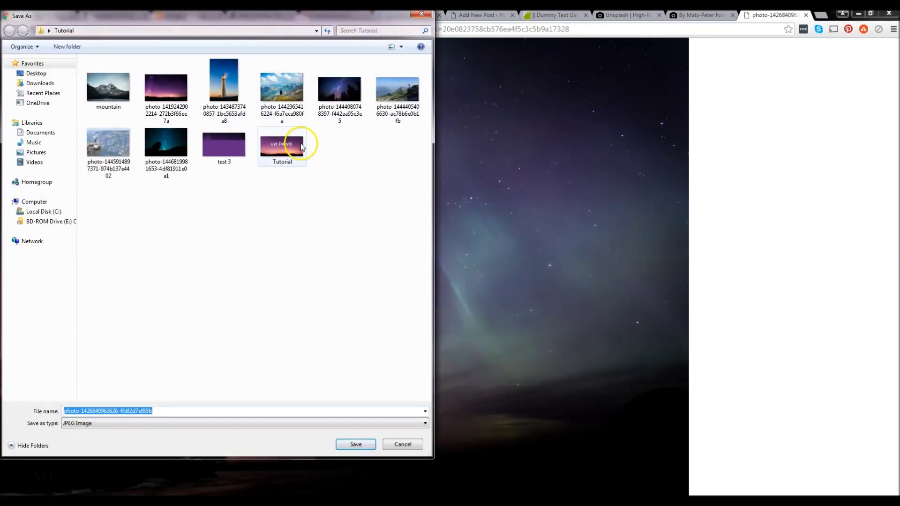
pyautogui.click(401, 447)
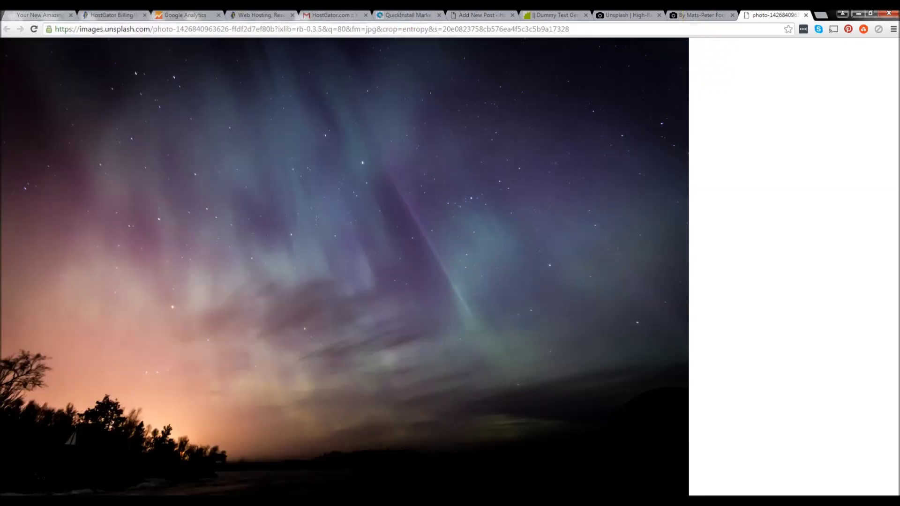
# - Close the three Unsplash tabs and return to the post's featured image chooser
pyautogui.click(697, 18)
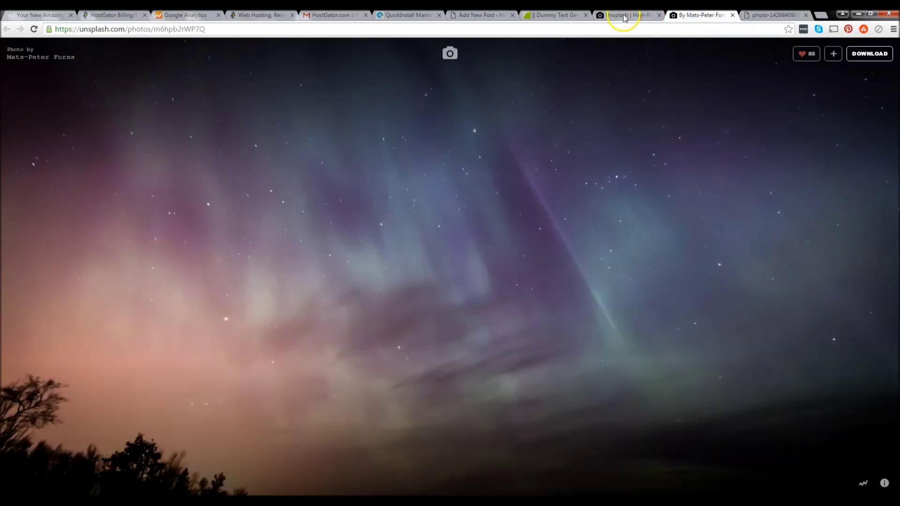
pyautogui.click(610, 17)
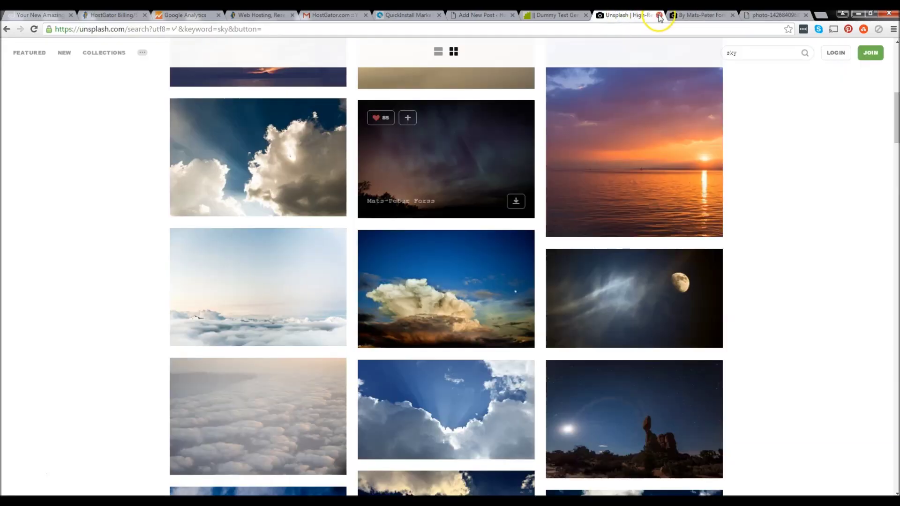
pyautogui.click(660, 16)
pyautogui.click(660, 15)
pyautogui.click(660, 15)
pyautogui.click(534, 15)
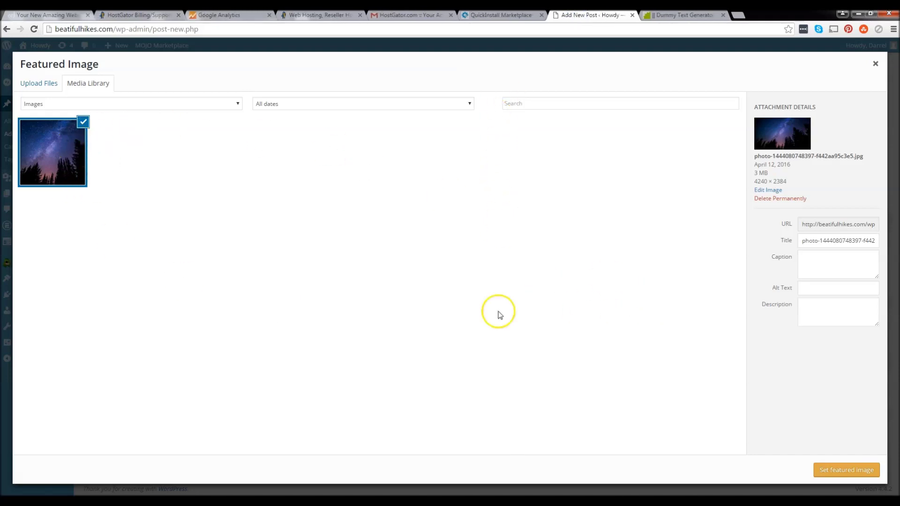
# - Set the Milky Way photo as featured image and publish 'The Best Night Ever'
pyautogui.click(843, 472)
pyautogui.scroll(6, 699, 349)
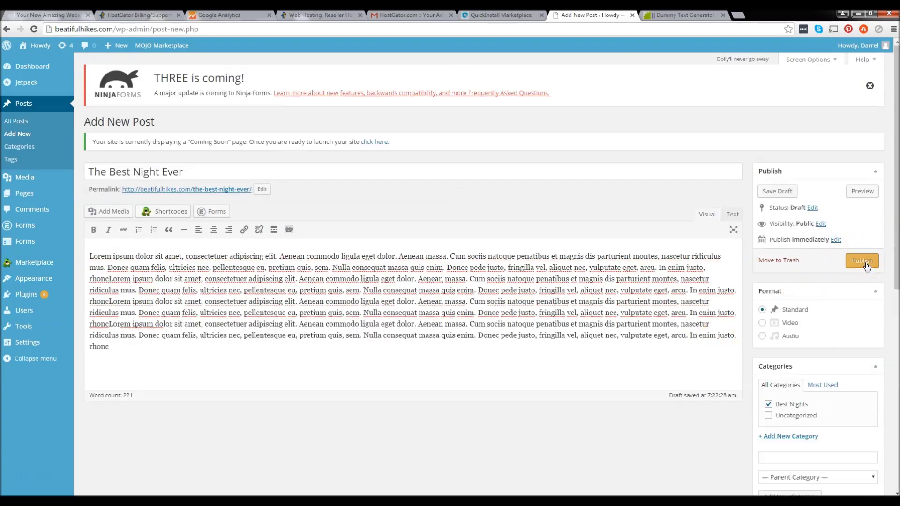
pyautogui.click(866, 263)
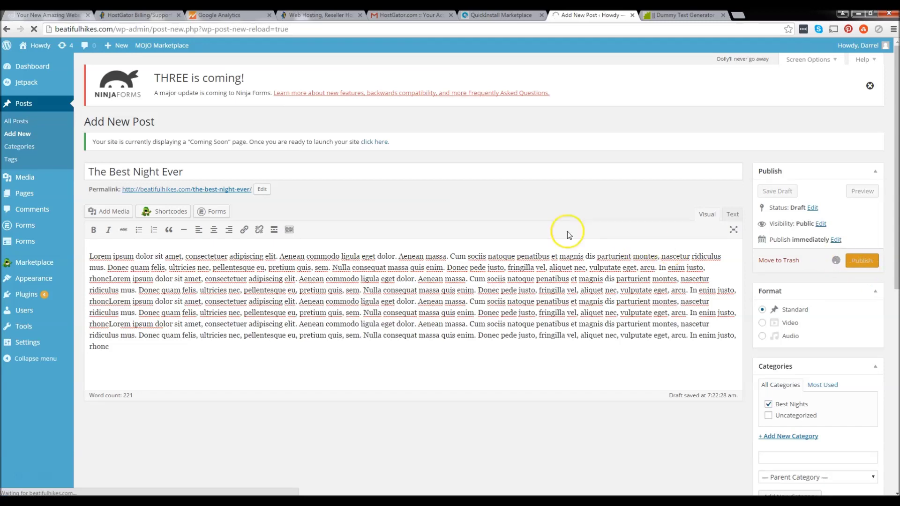
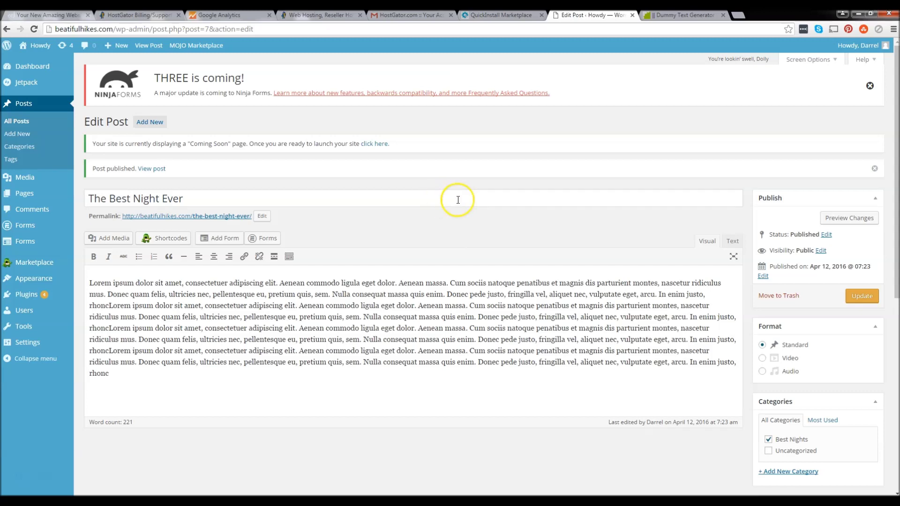
# - Preview 'The Best Night Ever' in a new tab, then return to the editor and start a new post
pyautogui.click(835, 218)
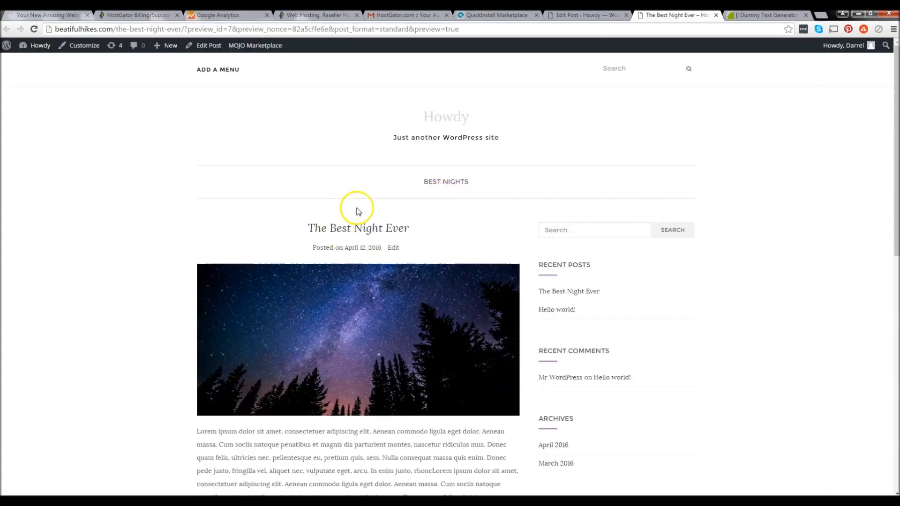
pyautogui.scroll(-2, 357, 207)
pyautogui.scroll(1, 515, 201)
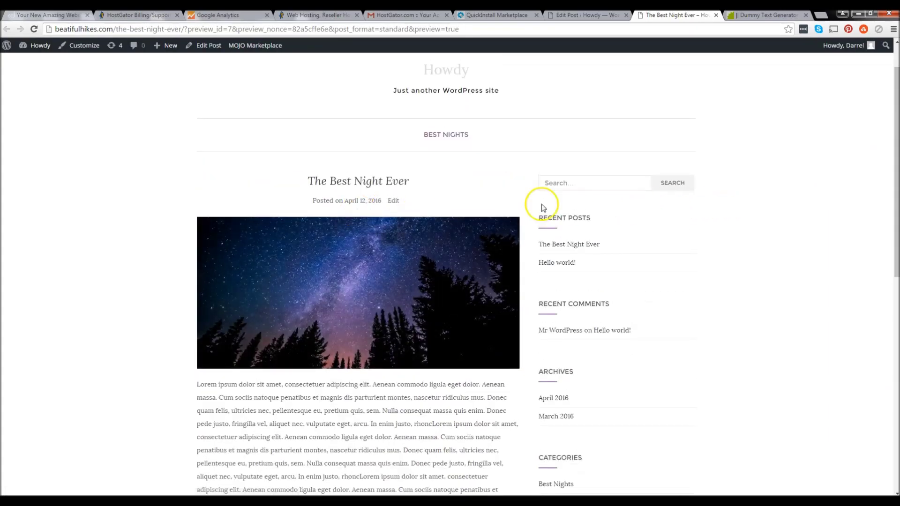
pyautogui.scroll(-1, 424, 187)
pyautogui.moveTo(420, 134); pyautogui.dragTo(305, 133)
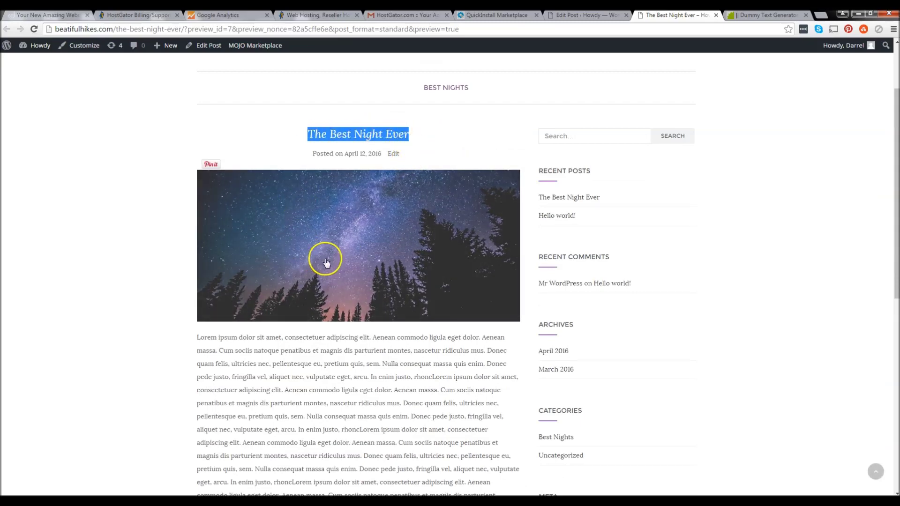
pyautogui.scroll(-1, 347, 235)
pyautogui.scroll(-2, 387, 191)
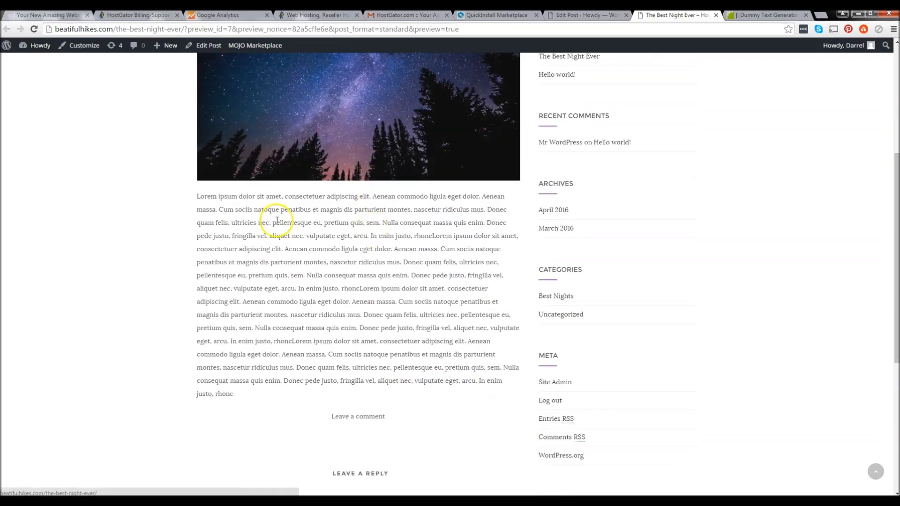
pyautogui.scroll(-2, 350, 318)
pyautogui.moveTo(372, 297); pyautogui.dragTo(345, 223)
pyautogui.scroll(1, 345, 223)
pyautogui.scroll(5, 345, 223)
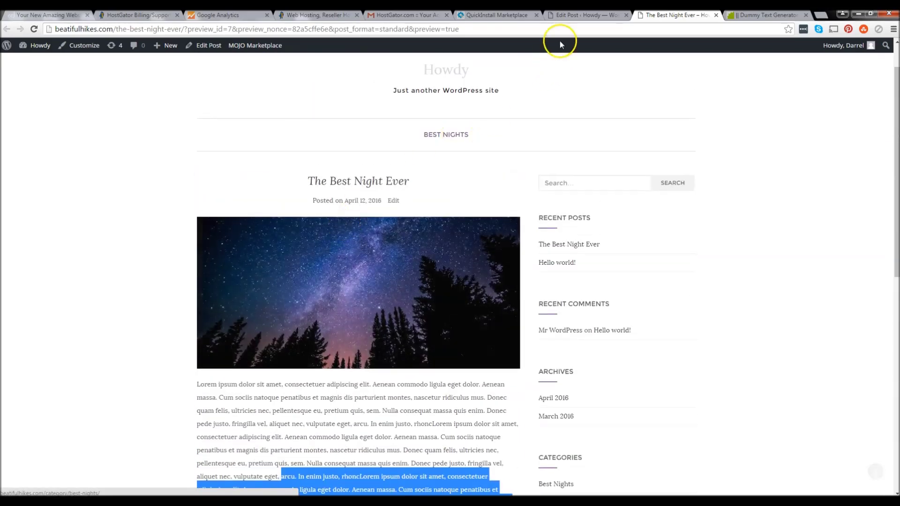
pyautogui.click(570, 15)
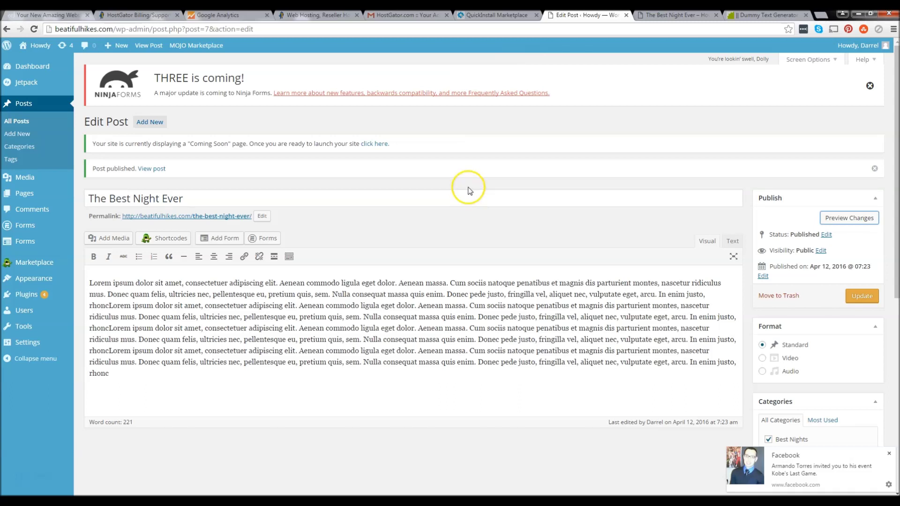
pyautogui.click(156, 120)
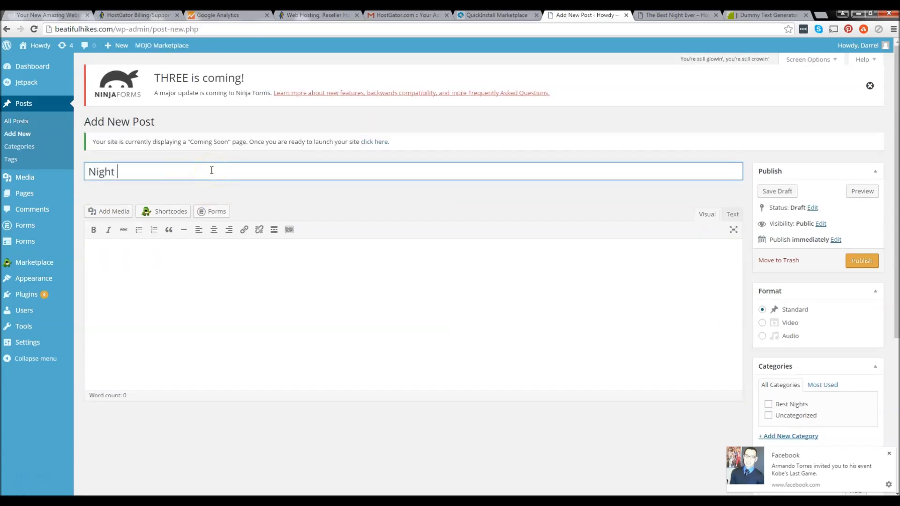
# - Title the post 'Night With Friends', paste lorem ipsum into the body, and file it under Best Nights
pyautogui.write('Night With Friends')
pyautogui.press('Tab')
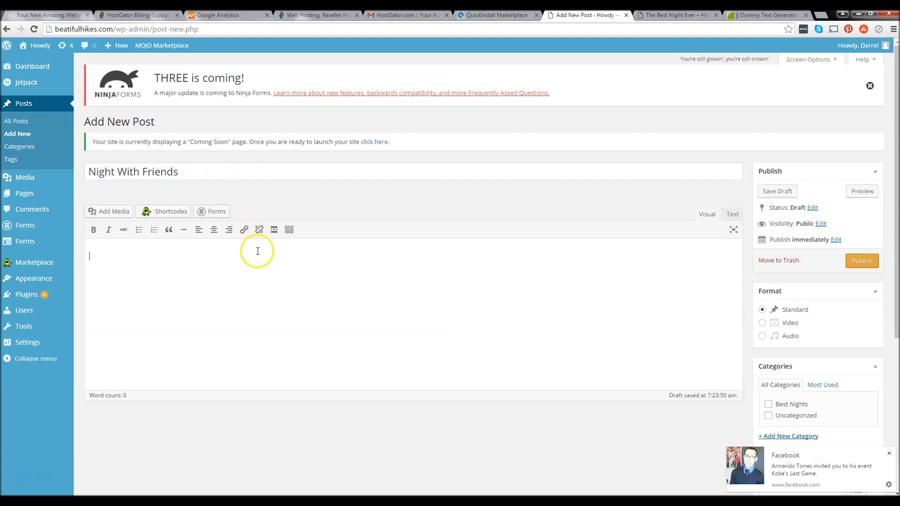
pyautogui.hotkey('ctrl', 'v')
pyautogui.hotkey('ctrl', 'v')
pyautogui.hotkey('ctrl', 'v')
pyautogui.hotkey('ctrl', 'v')
pyautogui.scroll(-1, 491, 282)
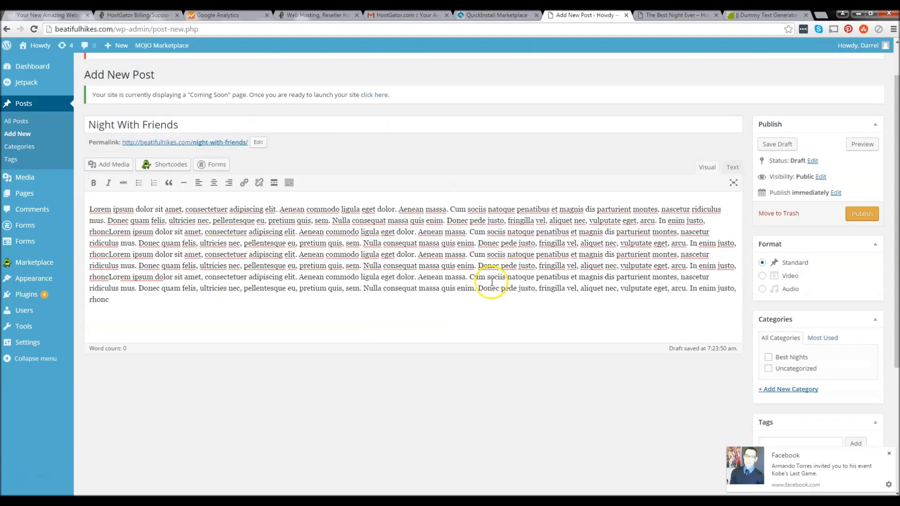
pyautogui.scroll(-2, 492, 281)
pyautogui.click(890, 454)
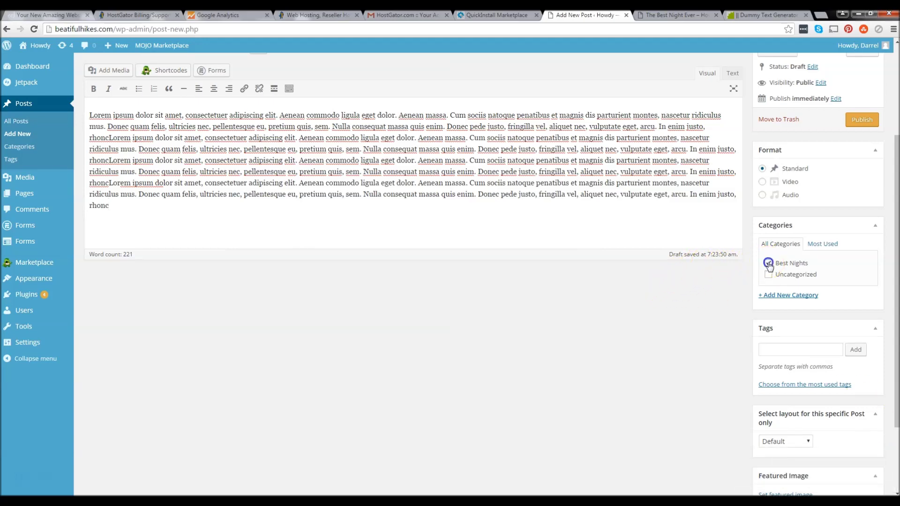
pyautogui.scroll(2, 749, 252)
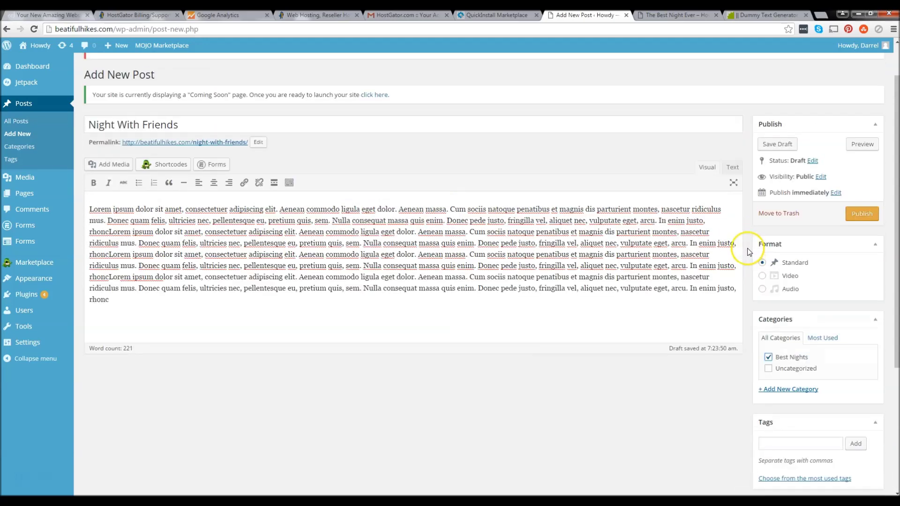
pyautogui.moveTo(184, 125); pyautogui.dragTo(96, 126)
pyautogui.click(485, 220)
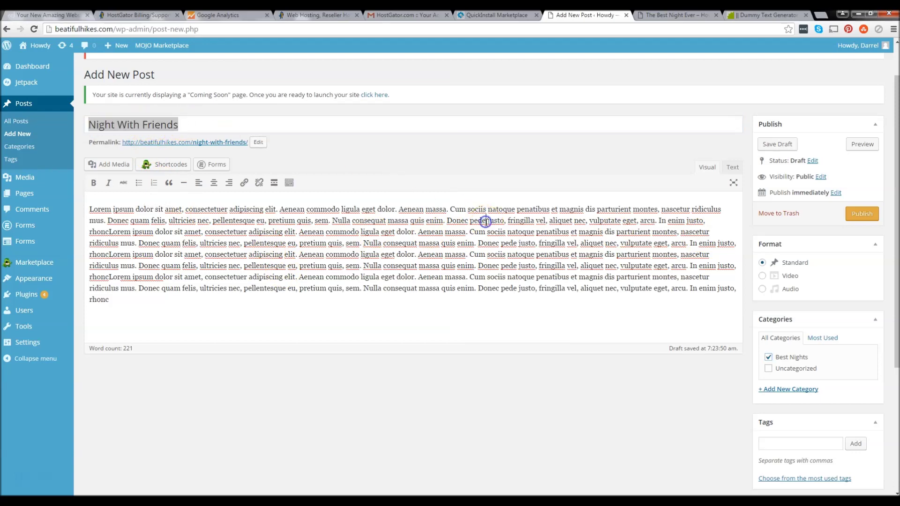
pyautogui.scroll(-4, 485, 221)
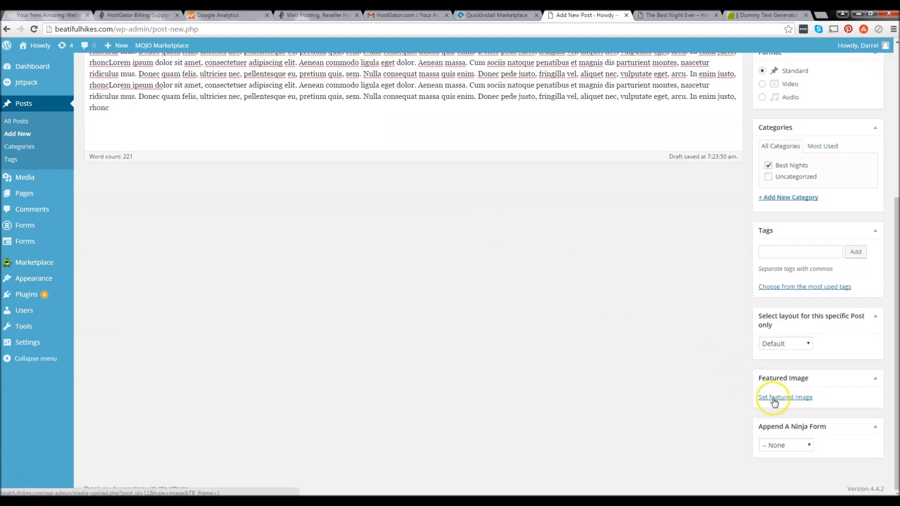
# - Upload test-3.jpg from the computer and make it the post's featured image
pyautogui.click(774, 400)
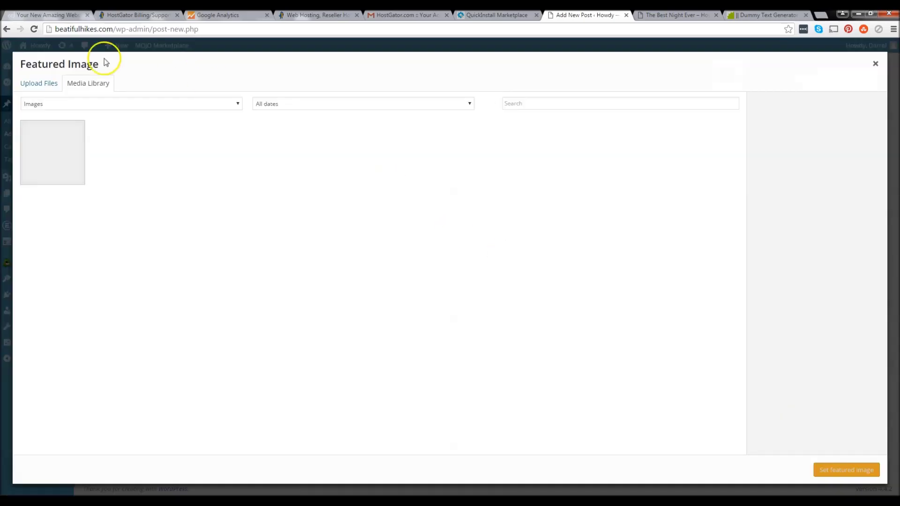
pyautogui.click(40, 83)
pyautogui.click(436, 251)
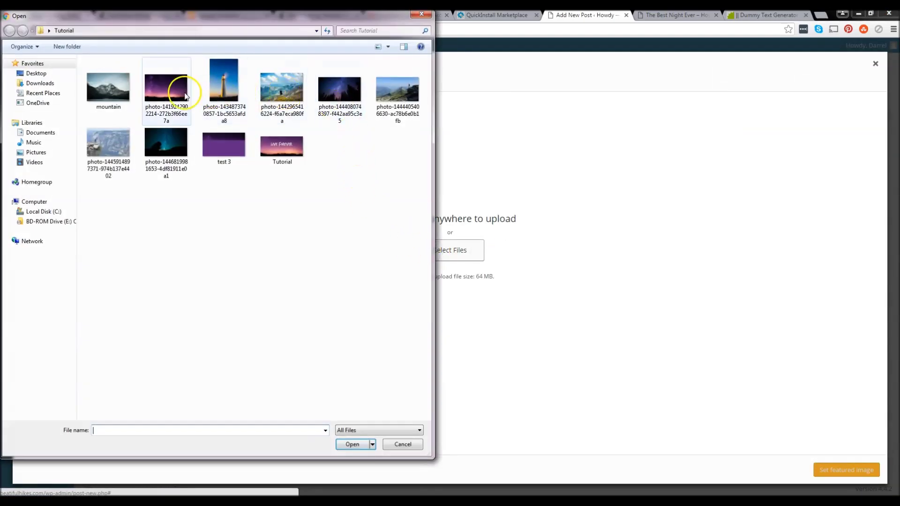
pyautogui.doubleClick(223, 144)
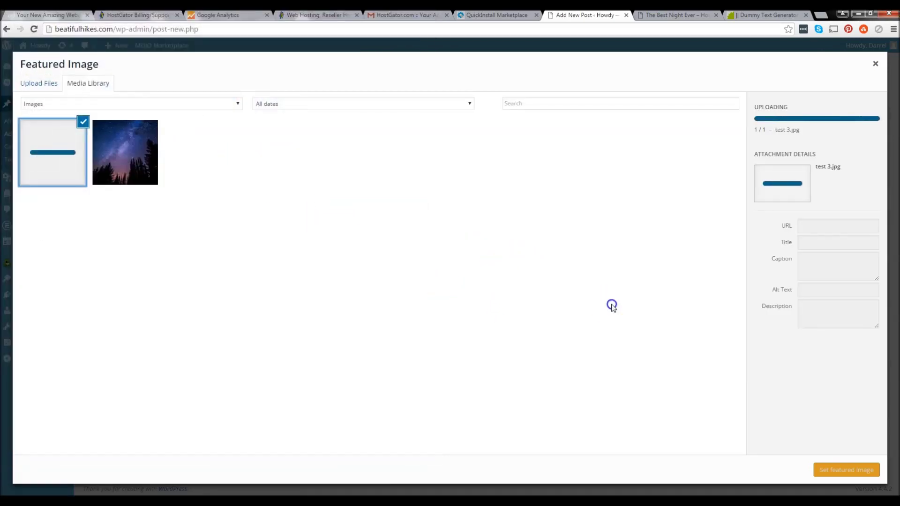
pyautogui.click(838, 188)
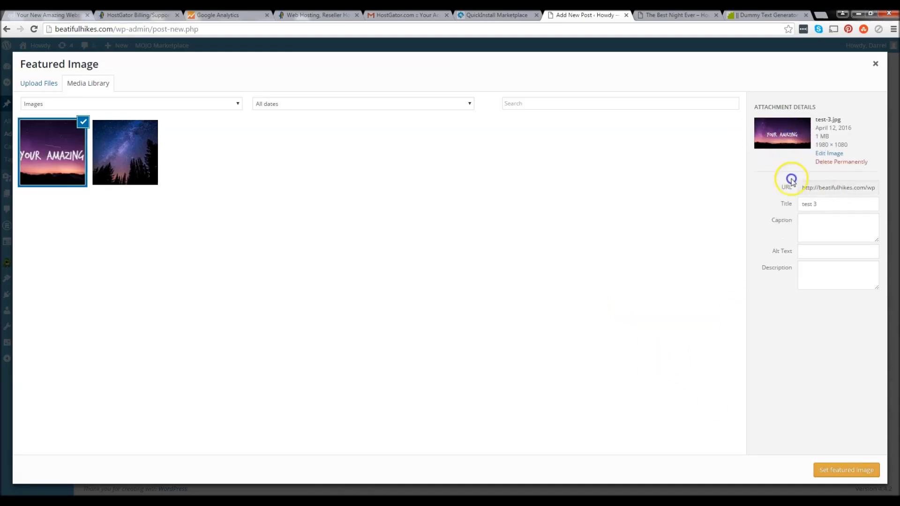
pyautogui.click(858, 257)
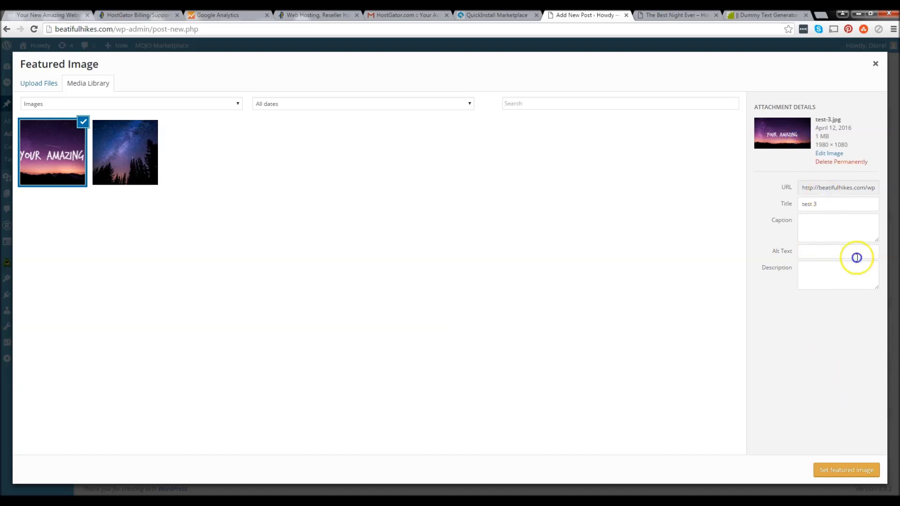
pyautogui.click(864, 472)
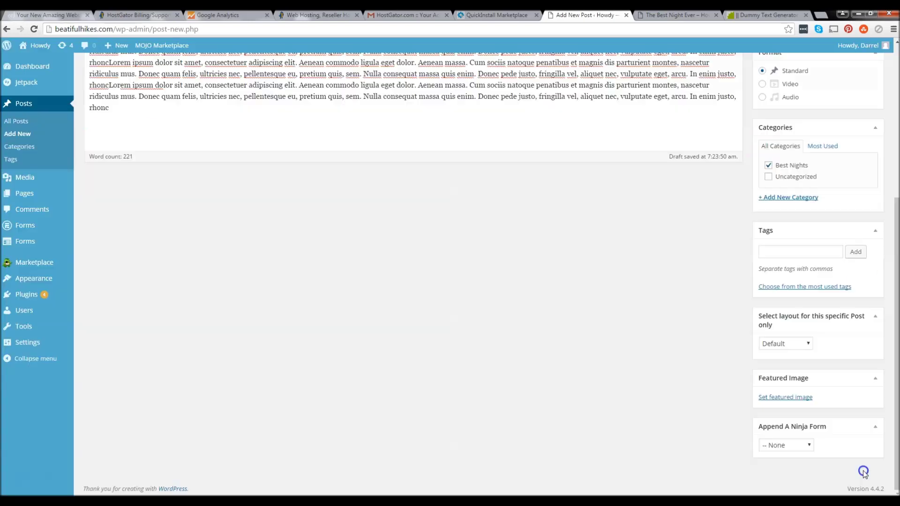
pyautogui.scroll(-2, 713, 382)
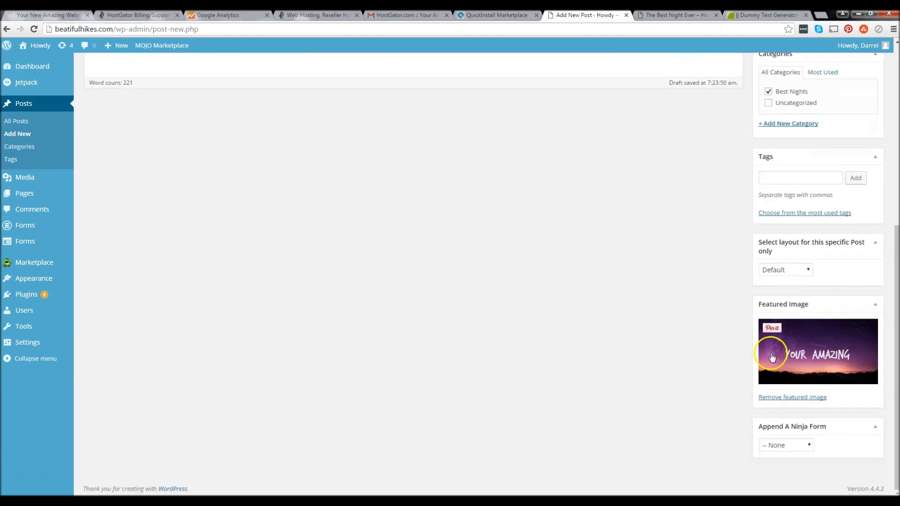
pyautogui.scroll(6, 659, 288)
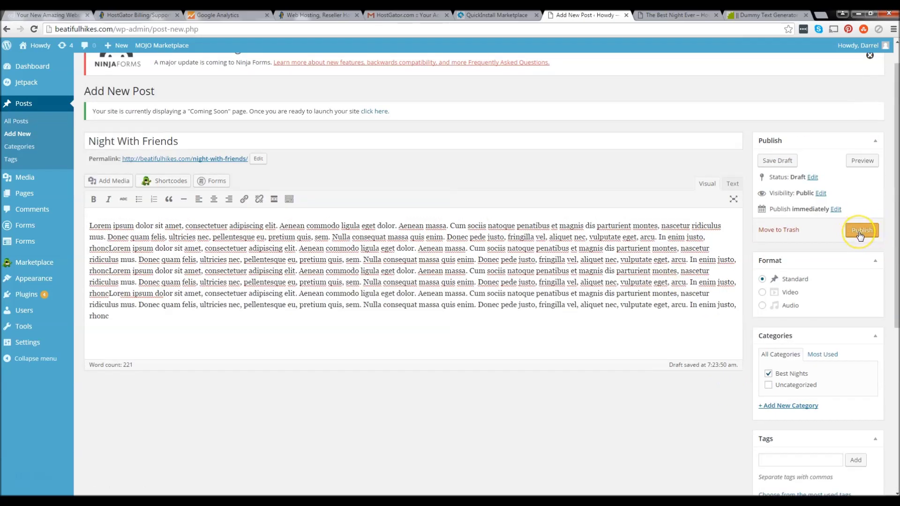
# - Publish 'Night With Friends' and look through its preview with the featured image
pyautogui.click(860, 234)
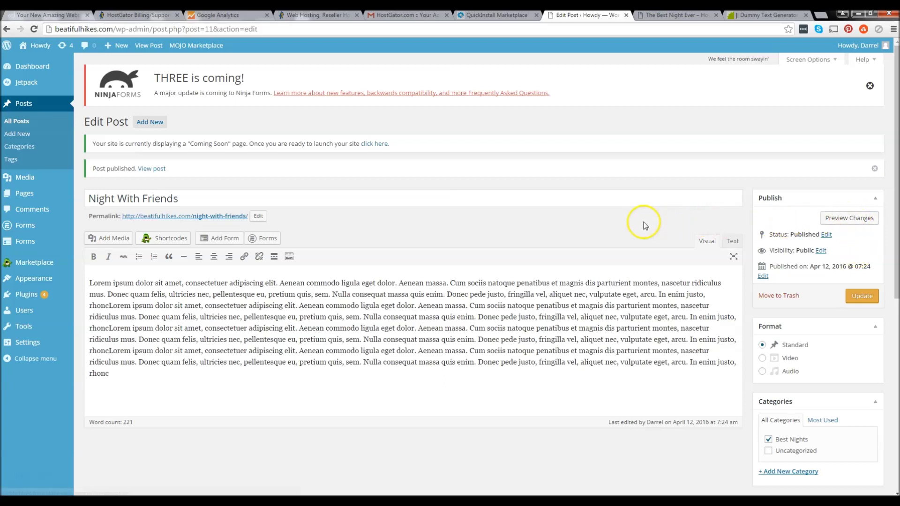
pyautogui.click(847, 223)
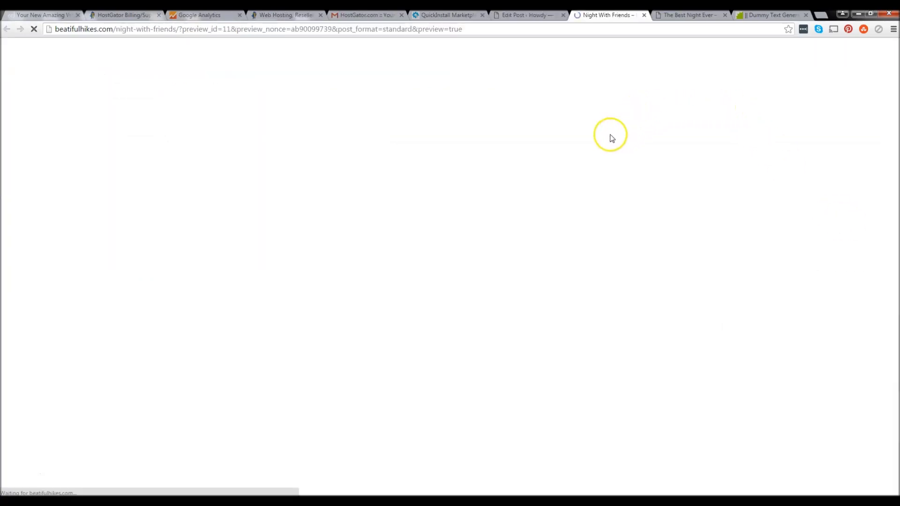
pyautogui.scroll(-3, 516, 226)
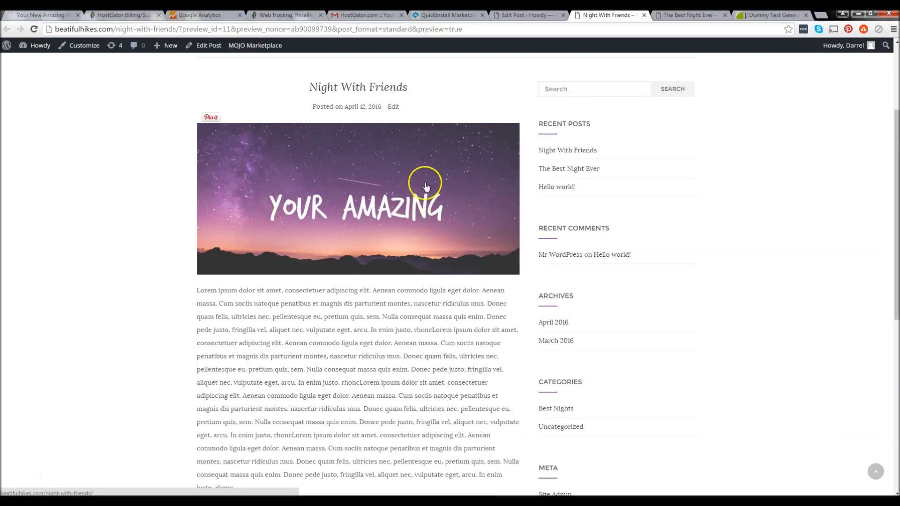
pyautogui.scroll(-1, 471, 190)
pyautogui.scroll(-2, 470, 190)
pyautogui.moveTo(294, 175); pyautogui.dragTo(371, 253)
pyautogui.scroll(6, 398, 225)
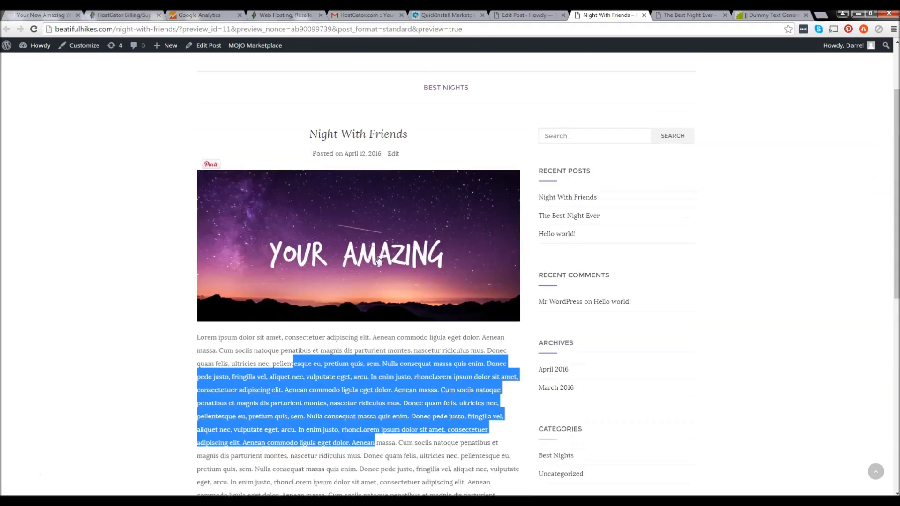
# - Close the 'Night With Friends' and 'The Best Night Ever' preview tabs and return to the editor
pyautogui.click(517, 16)
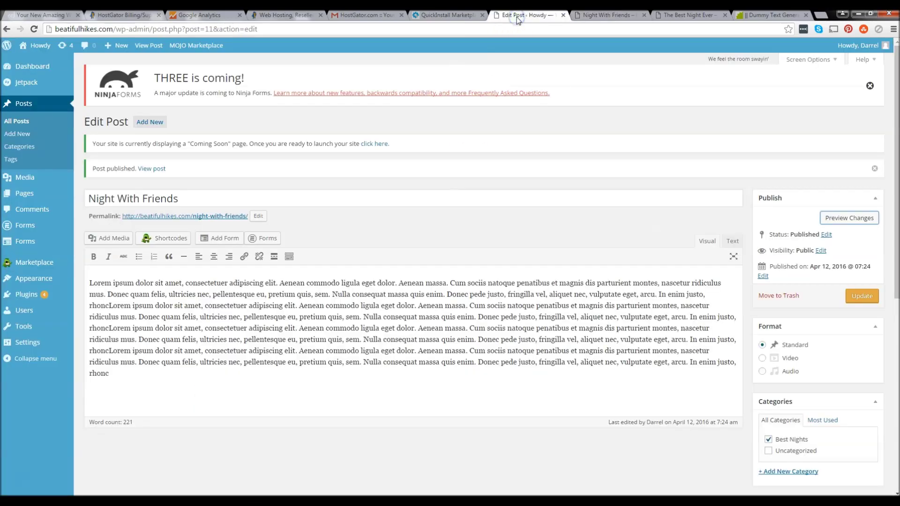
pyautogui.click(590, 16)
pyautogui.click(644, 15)
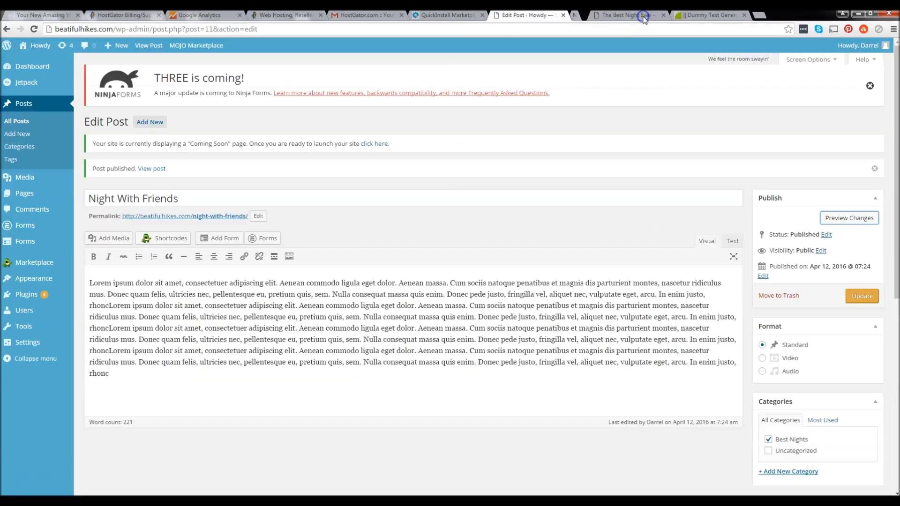
pyautogui.click(630, 17)
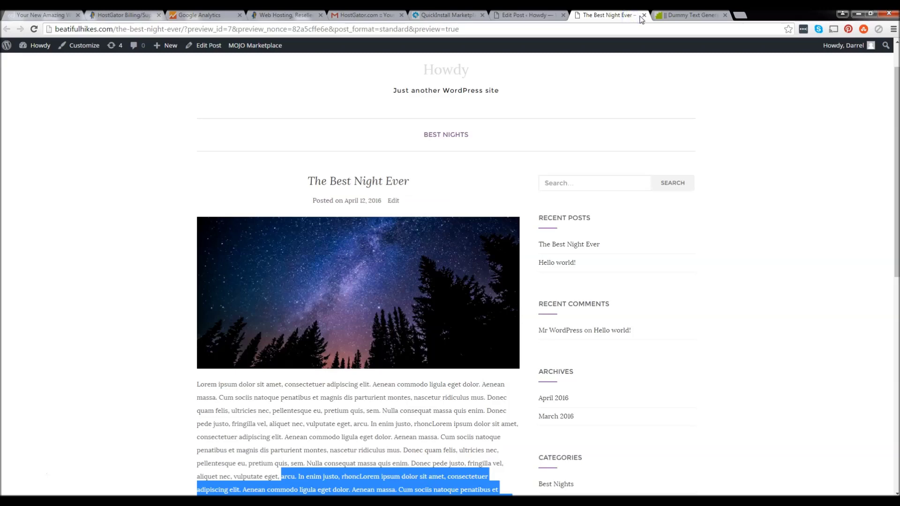
pyautogui.click(644, 16)
pyautogui.click(527, 15)
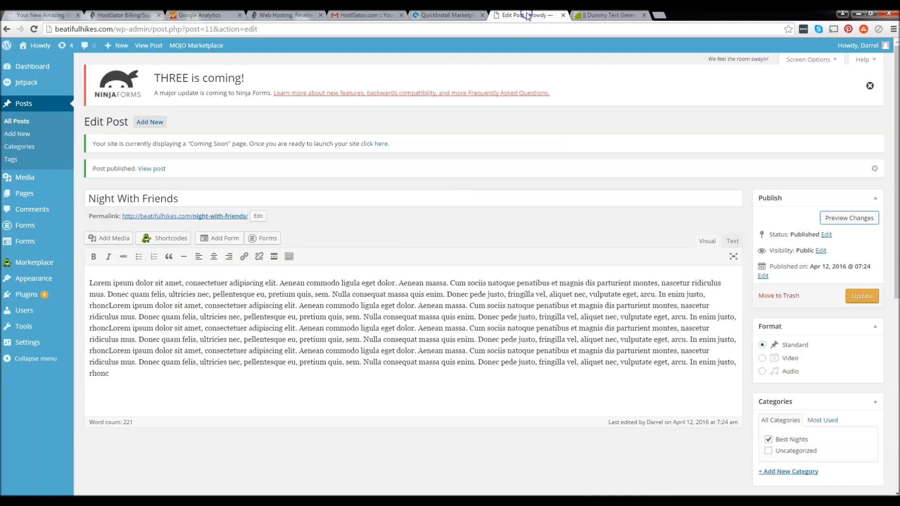
# - Start a post titled 'Hiking in Sweden', paste lorem ipsum, and create a Hikes category for it
pyautogui.click(150, 122)
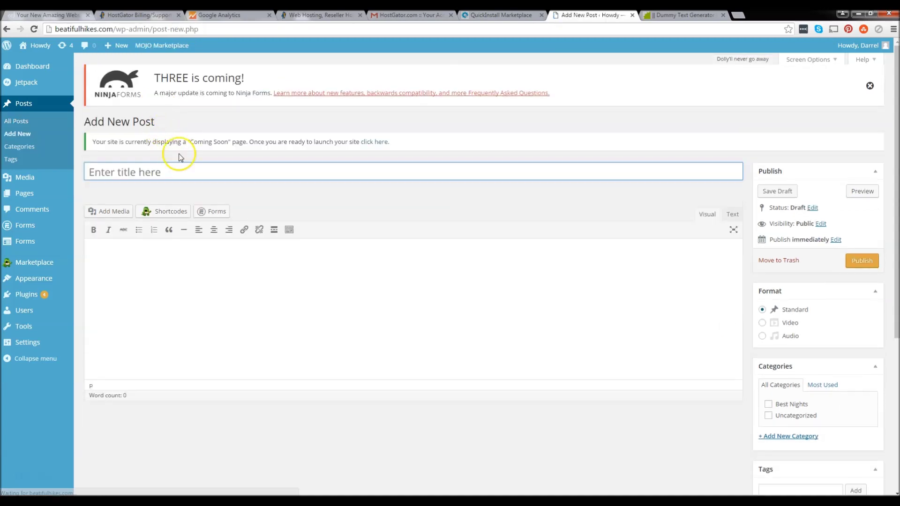
pyautogui.click(186, 168)
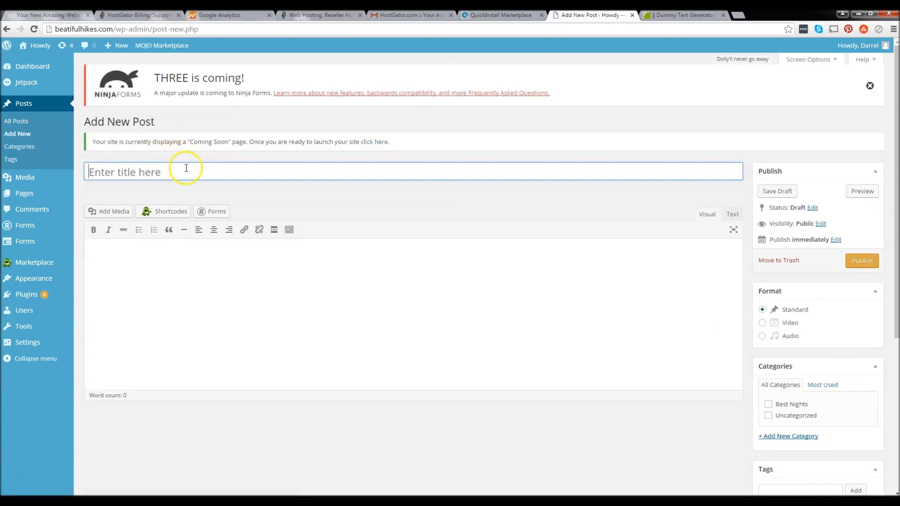
pyautogui.write('Hiking in')
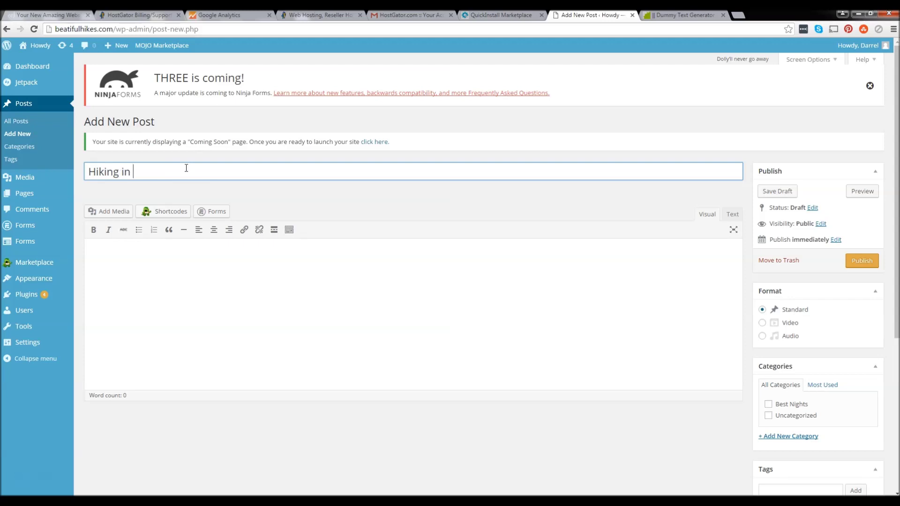
pyautogui.write(' Sweden')
pyautogui.press('Tab')
pyautogui.write('Lorem ipsum dolor sit amet, consectetuer adipiscing elit. Aenean commodo ligula eget dolor. Aenean massa. Cum sociis natoque penatibus et magnis dis parturient montes, nascetur ridiculus mus. Donec quam felis, ultricies nec, pellentesque eu, pretium quis, sem. Nulla consequat massa quis enim. Donec pede justo, fringilla vel, aliquet nec, vulputate eget, arcu. In enim justo, rhoncLorem ipsum dolor sit amet, consectetuer adipiscing elit. Aenean commodo ligula eget dolor. Aenean massa. Cum sociis natoque penatibus et magnis dis parturient montes, nascetur ridiculus mus. Donec quam felis, ultricies nec, pellentesque eu, pretium quis, sem. Nulla consequat massa quis enim. Donec pede justo, fringilla vel, aliquet nec, vulputate eget, arcu. In enim justo, rhoncLorem ipsum dolor sit amet, consectetuer adipiscing elit. Aenean commodo ligula eget dolor. Aenean massa. Cum sociis natoque penatibus et magnis dis parturient montes, nascetur ridiculus mus. Donec quam felis, ultricies nec, pellentesque eu, pretium quis, sem. Nulla consequat massa quis enim. Donec pede justo, fringilla vel, aliquet nec, vulputate eget, arcu. In enim justo, rhonc')
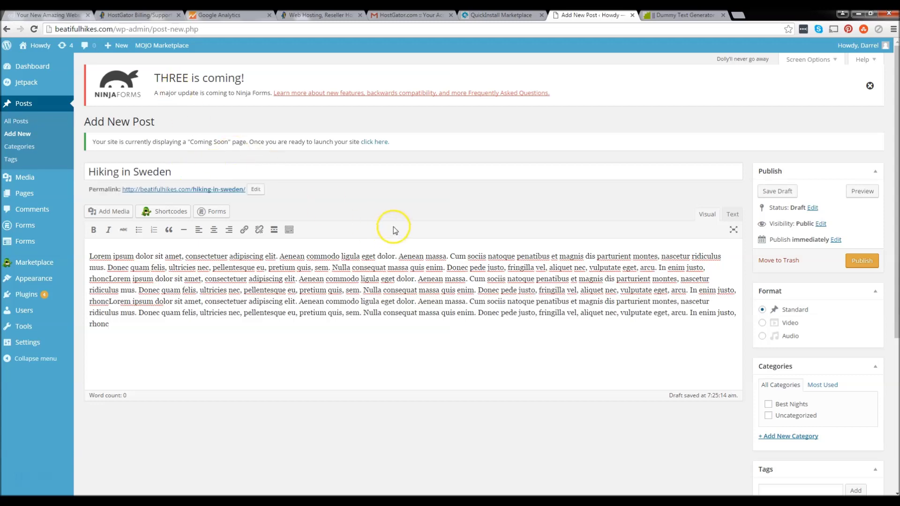
pyautogui.scroll(-2, 391, 232)
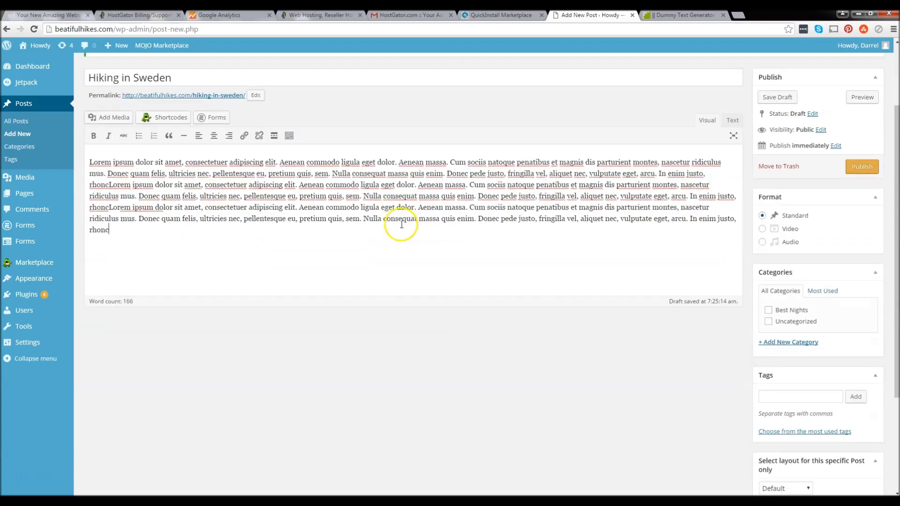
pyautogui.click(786, 344)
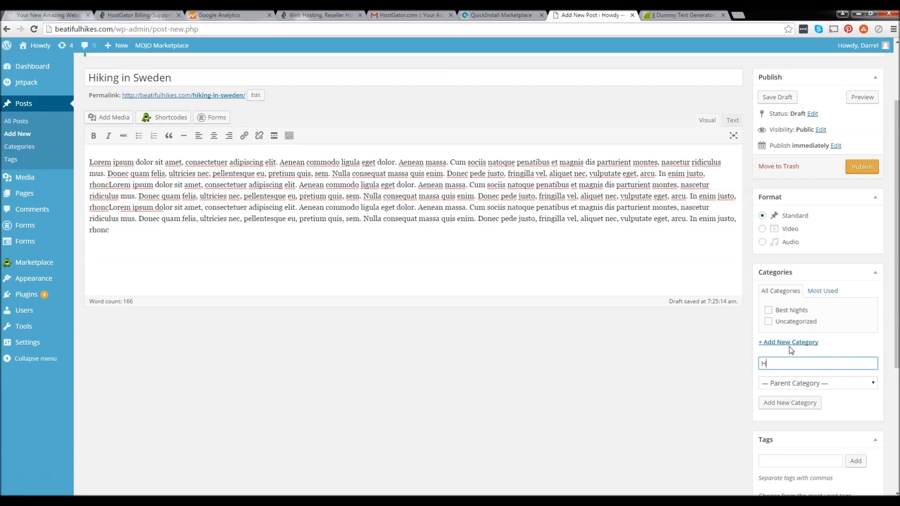
pyautogui.click(797, 404)
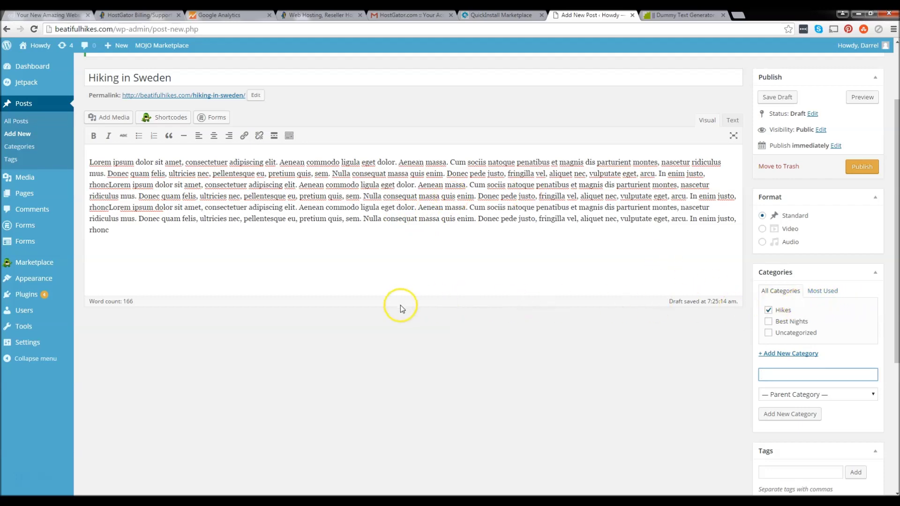
# - Upload the hiker-on-mountain photo and set it as the featured image
pyautogui.scroll(-2, 624, 343)
pyautogui.scroll(-2, 657, 333)
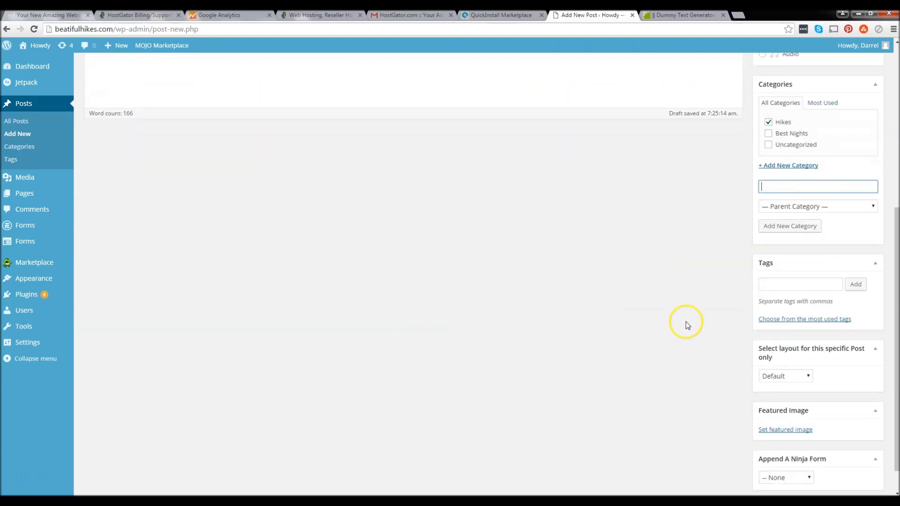
pyautogui.scroll(-1, 773, 305)
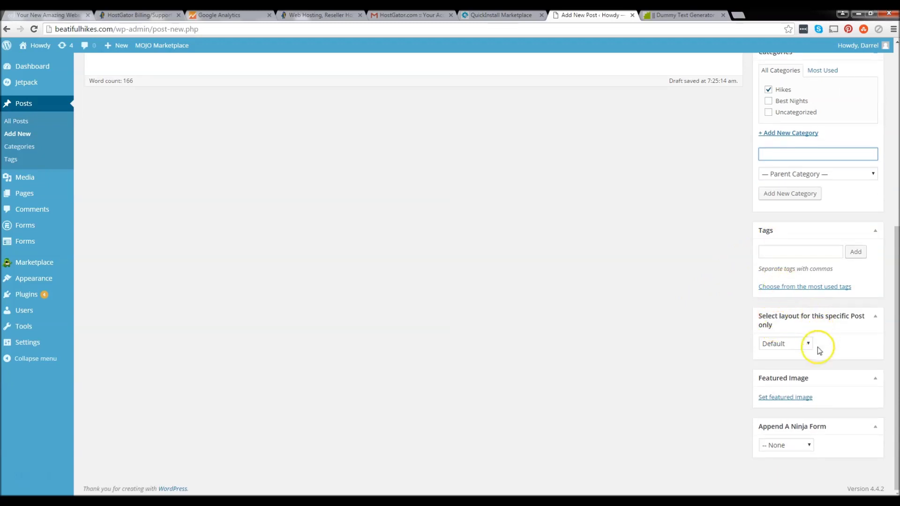
pyautogui.click(803, 399)
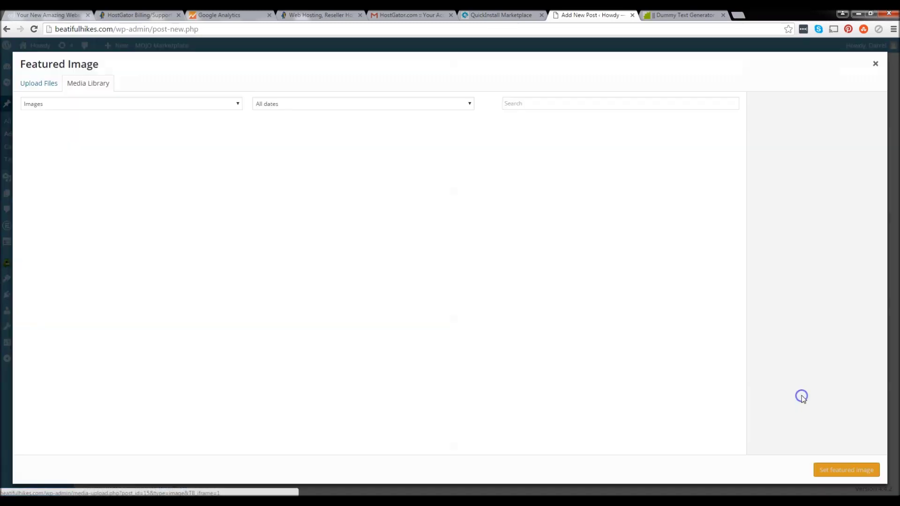
pyautogui.click(30, 87)
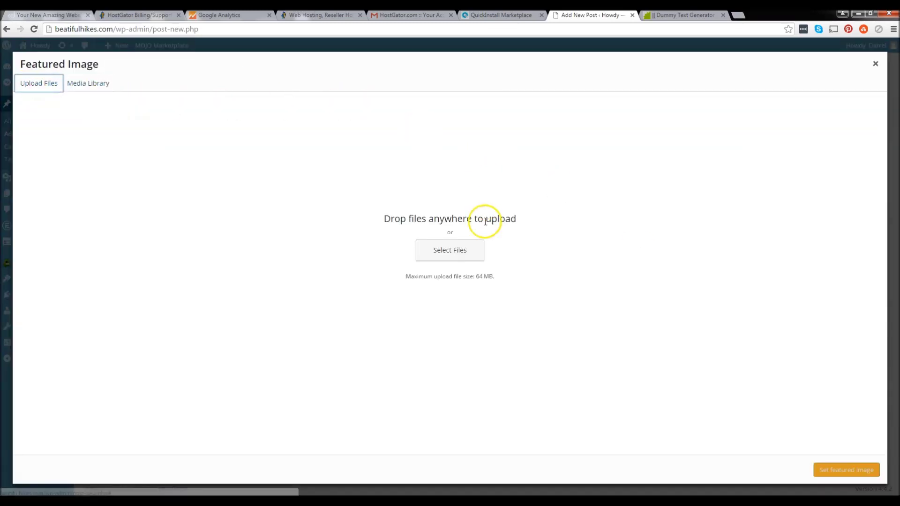
pyautogui.click(461, 253)
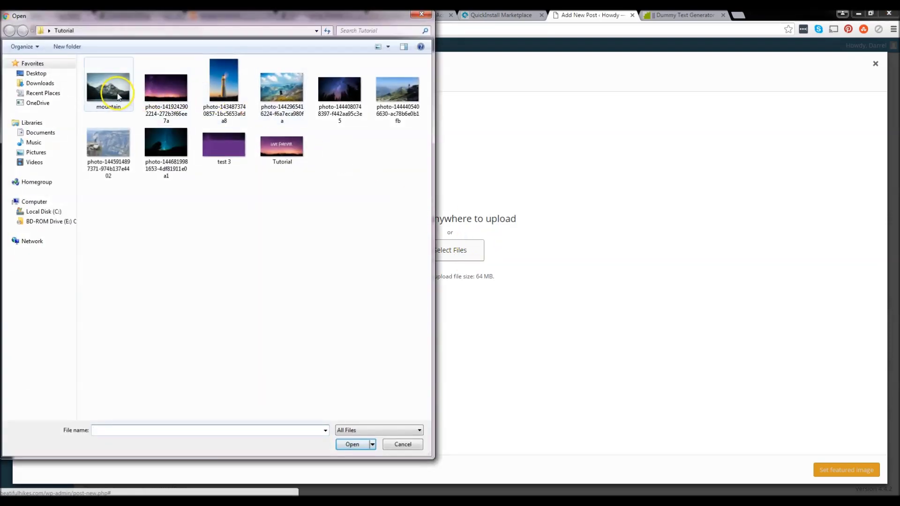
pyautogui.click(292, 94)
pyautogui.doubleClick(293, 95)
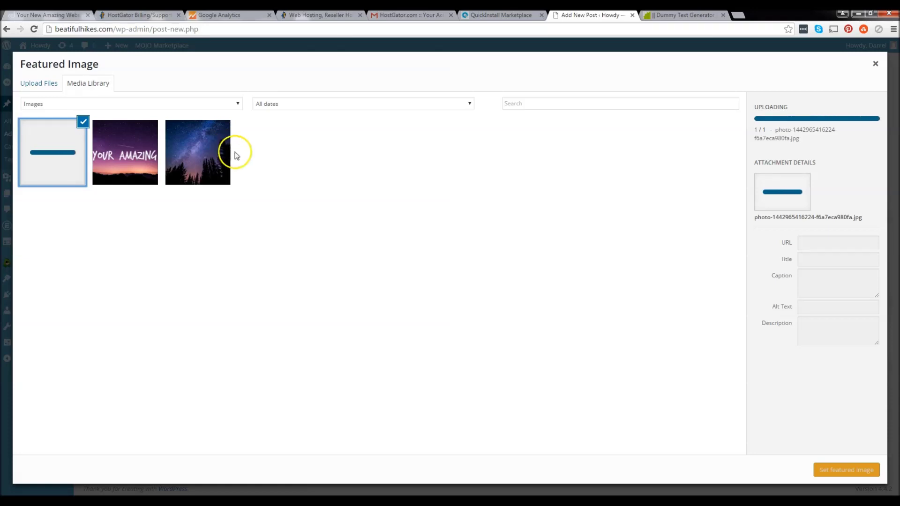
pyautogui.click(860, 473)
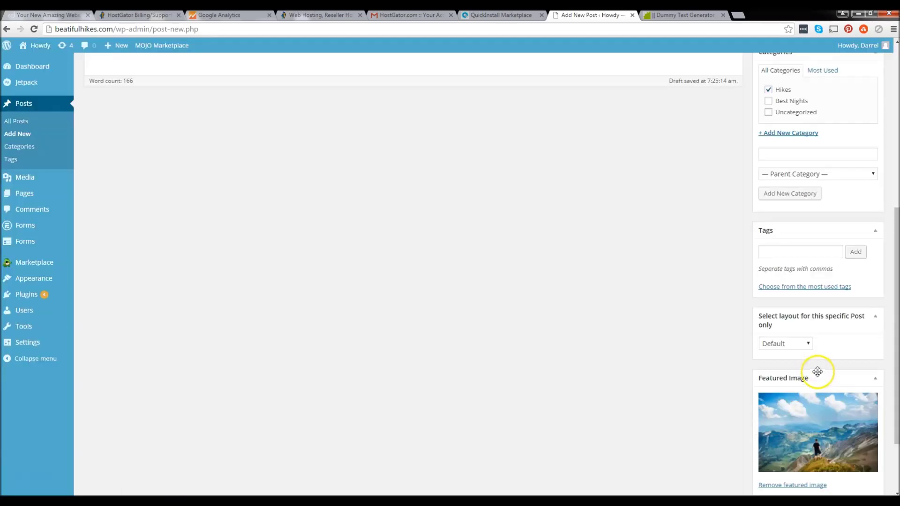
# - Publish 'Hiking in Sweden' and start a new blank post
pyautogui.scroll(7, 817, 372)
pyautogui.click(863, 261)
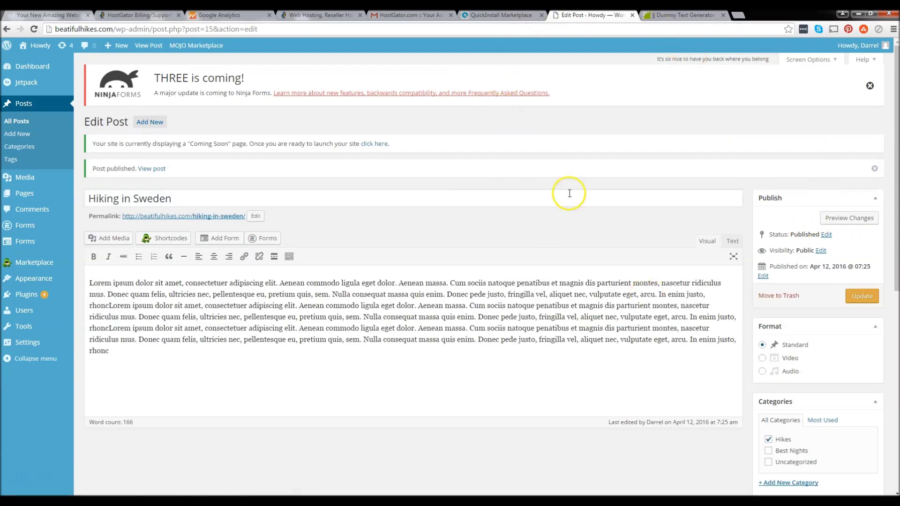
pyautogui.click(140, 123)
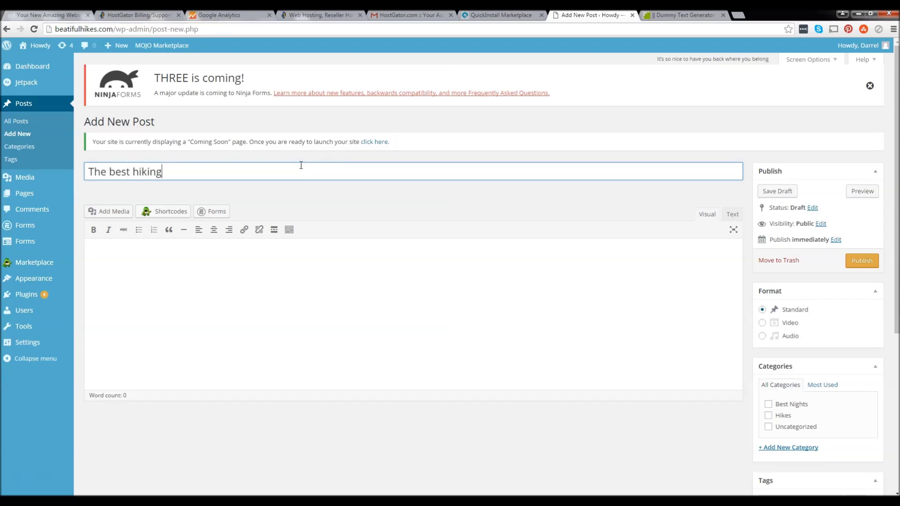
# - Title the post 'The best hiking trip', paste lorem ipsum into the body, and tick Hikes
pyautogui.write('ip')
pyautogui.press('Tab')
pyautogui.hotkey('ctrl', 'v')
pyautogui.hotkey('ctrl', 'v')
pyautogui.hotkey('ctrl', 'v')
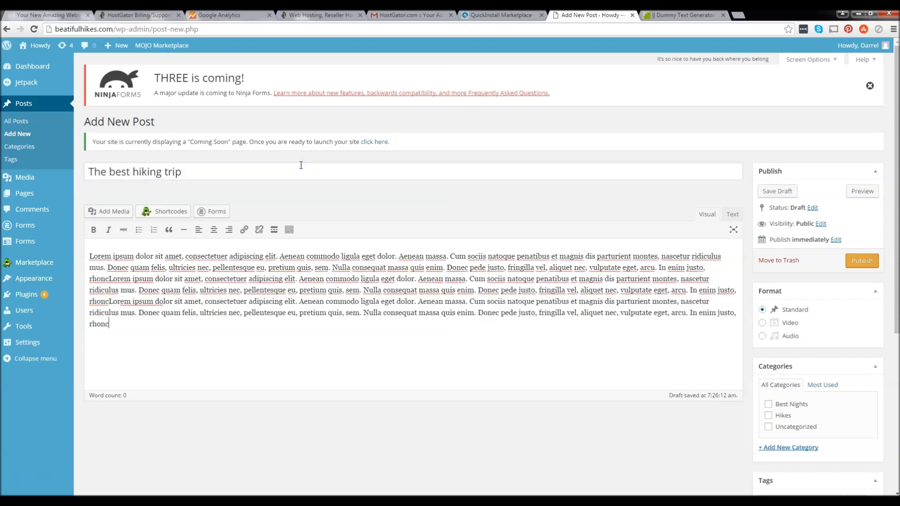
pyautogui.scroll(-3, 627, 253)
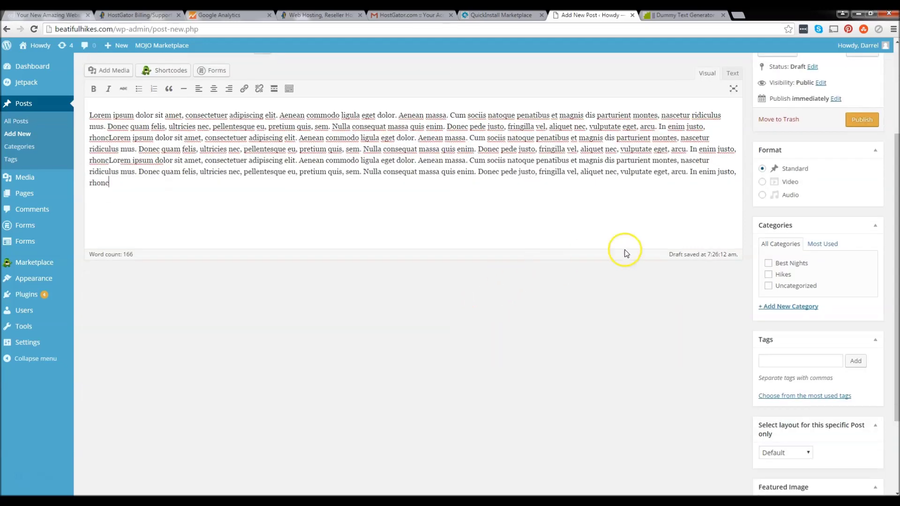
pyautogui.click(769, 275)
pyautogui.scroll(3, 625, 227)
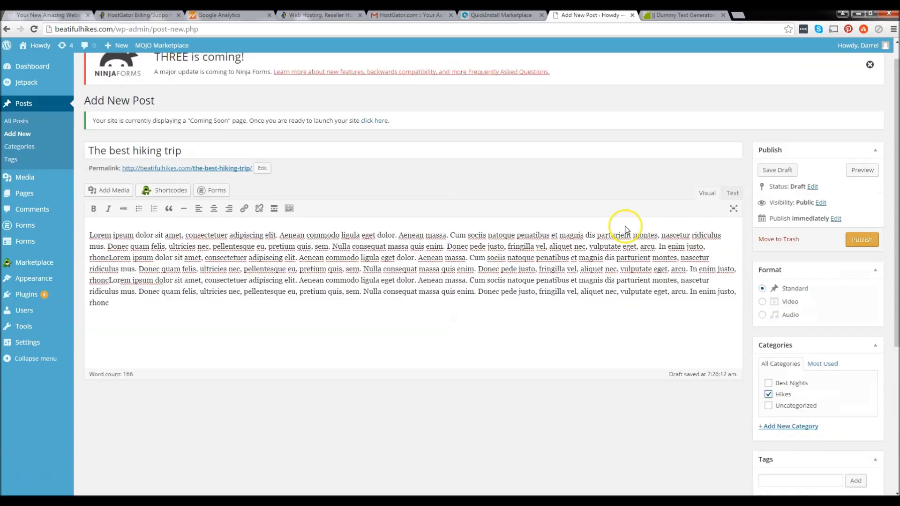
pyautogui.scroll(-3, 531, 273)
pyautogui.scroll(-2, 556, 267)
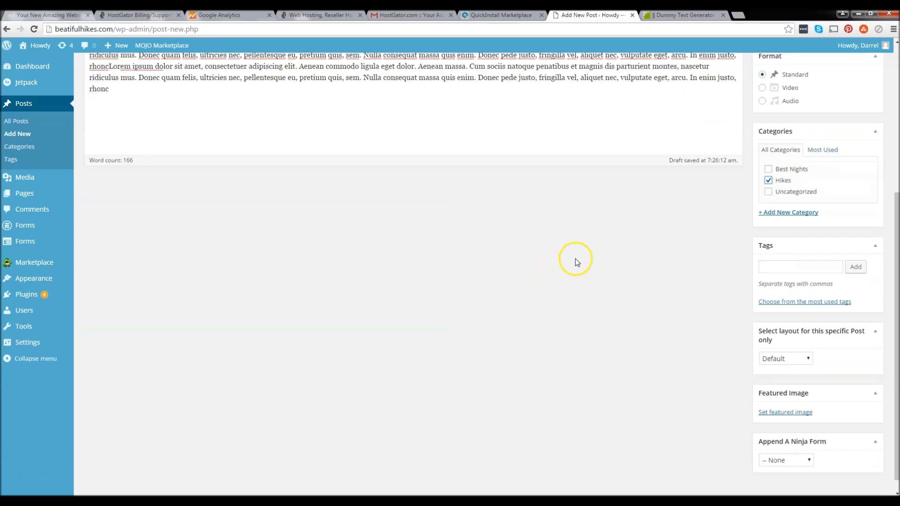
# - Upload the mountain-ridge landscape photo and make it the featured image
pyautogui.click(798, 412)
pyautogui.click(37, 83)
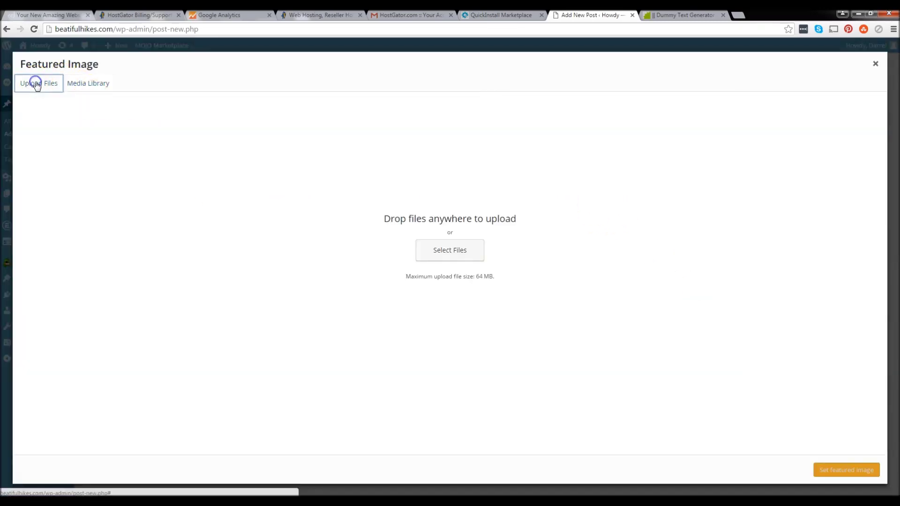
pyautogui.click(437, 245)
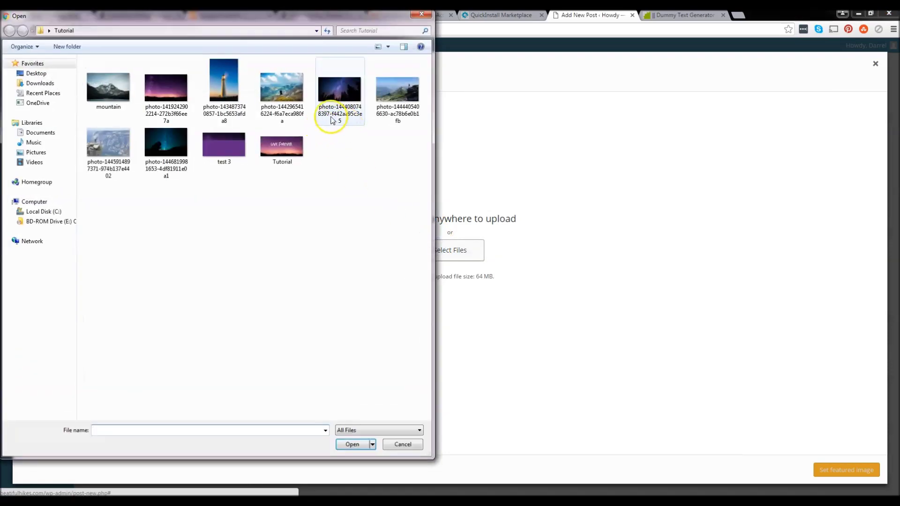
pyautogui.click(391, 93)
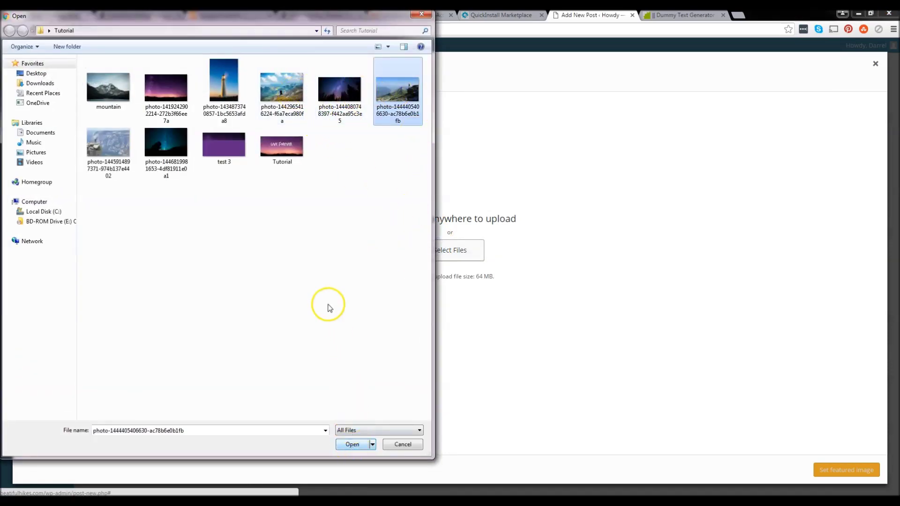
pyautogui.click(354, 445)
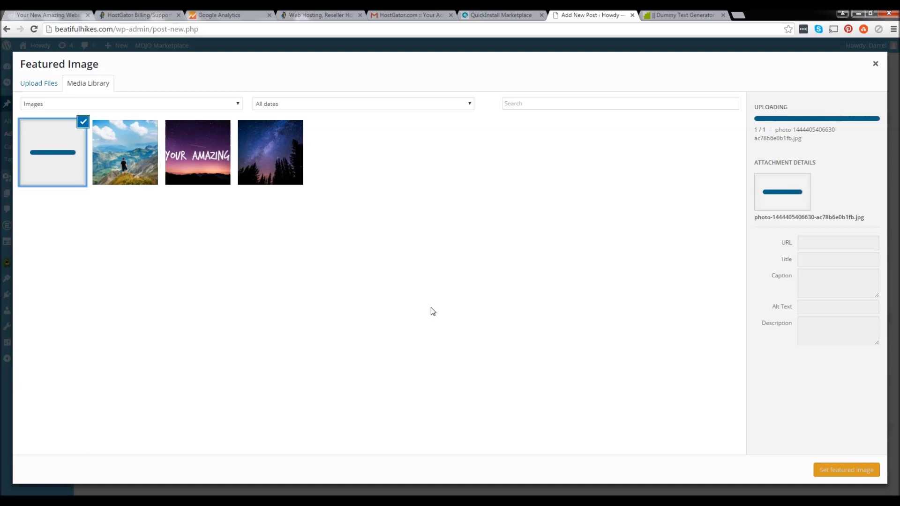
pyautogui.click(427, 297)
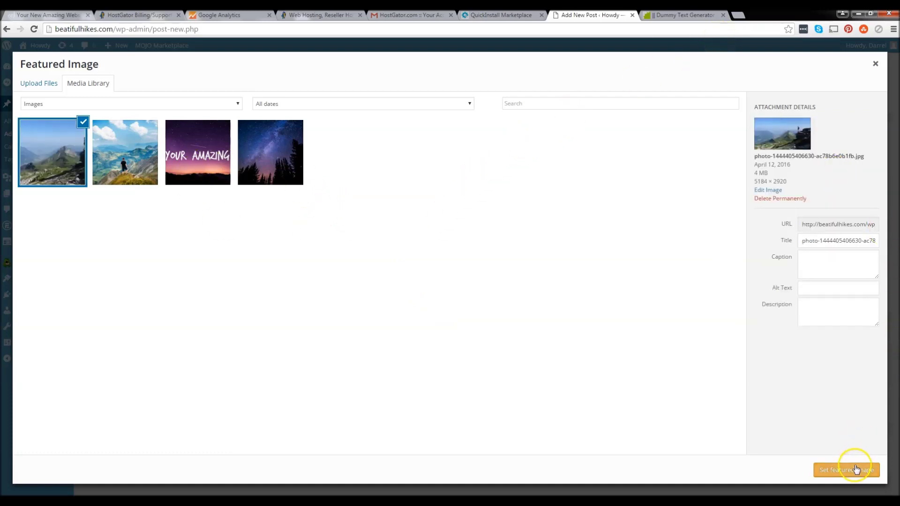
pyautogui.click(872, 471)
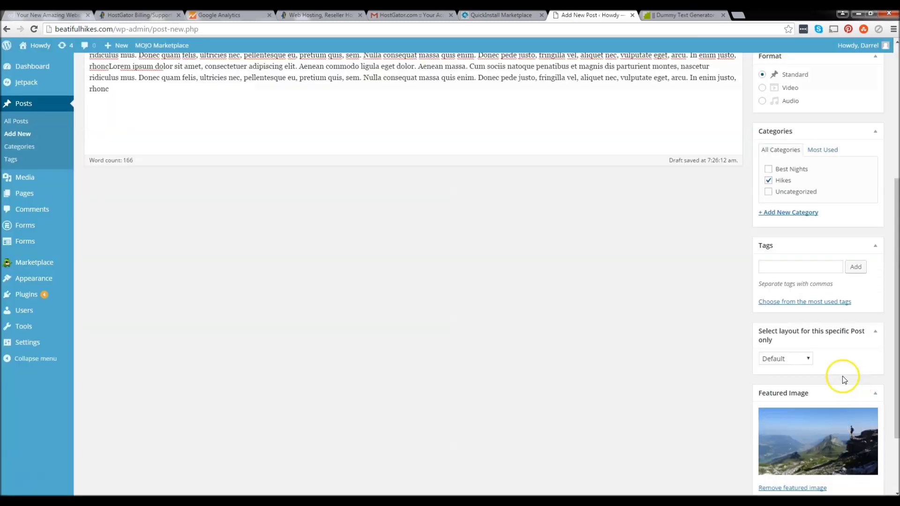
# - Publish 'The best hiking trip'
pyautogui.scroll(3, 834, 383)
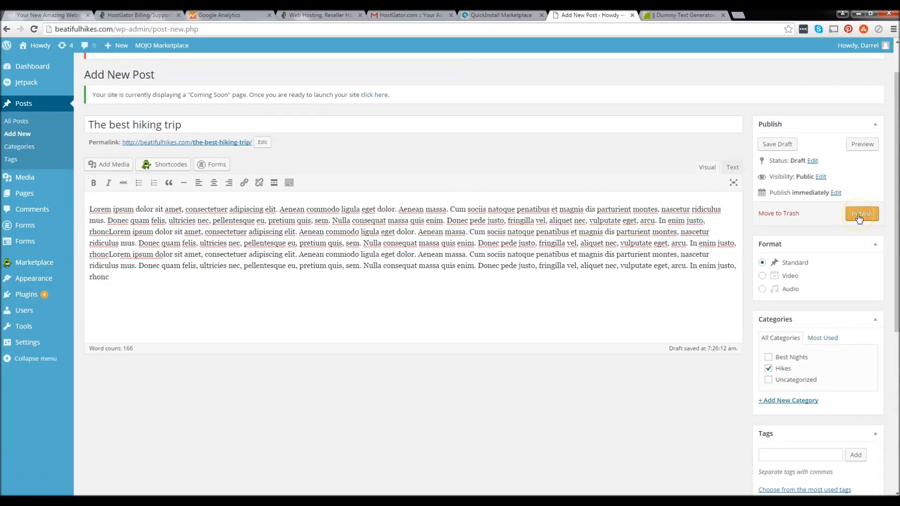
pyautogui.scroll(-6, 861, 221)
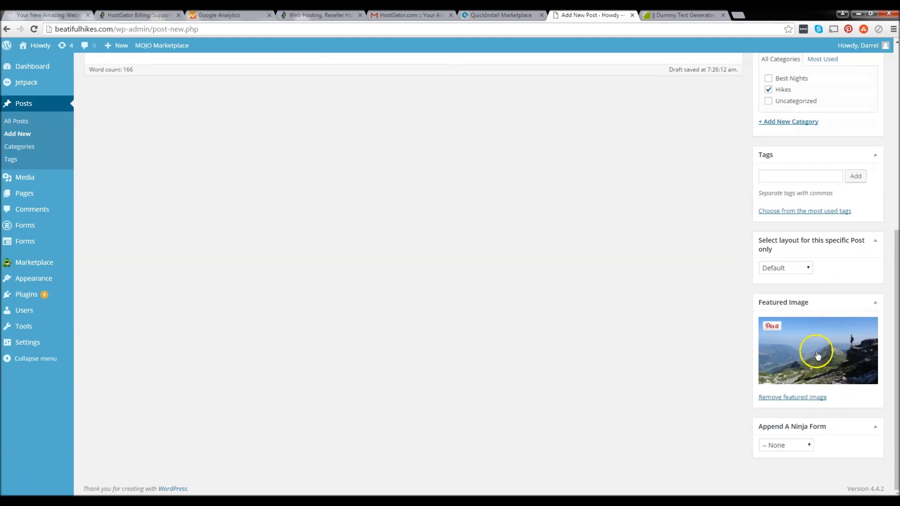
pyautogui.scroll(6, 714, 297)
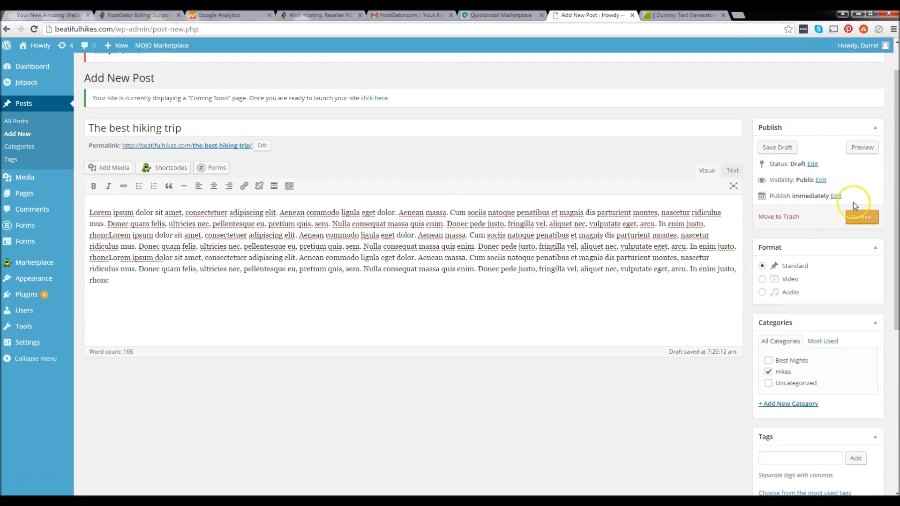
pyautogui.click(867, 217)
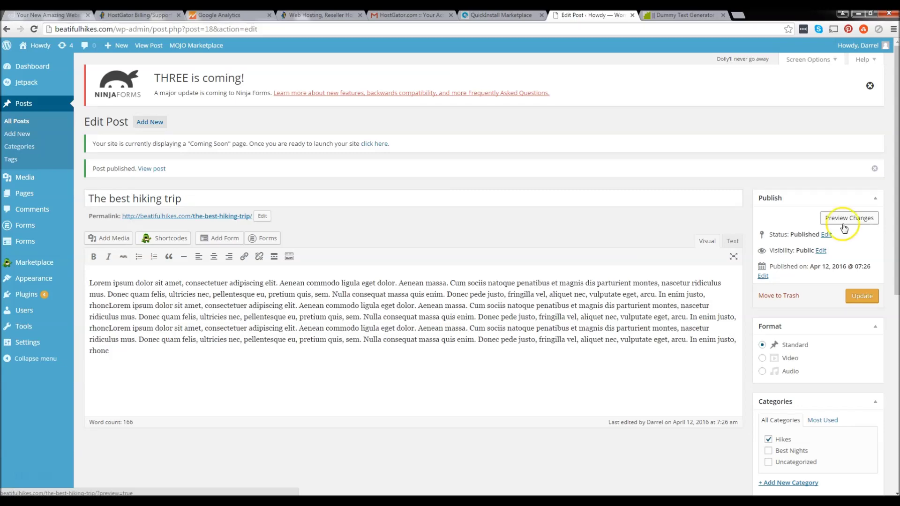
# - Scroll the Edit Post screen to check the featured mountain photo and the Hikes category
pyautogui.scroll(-8, 841, 230)
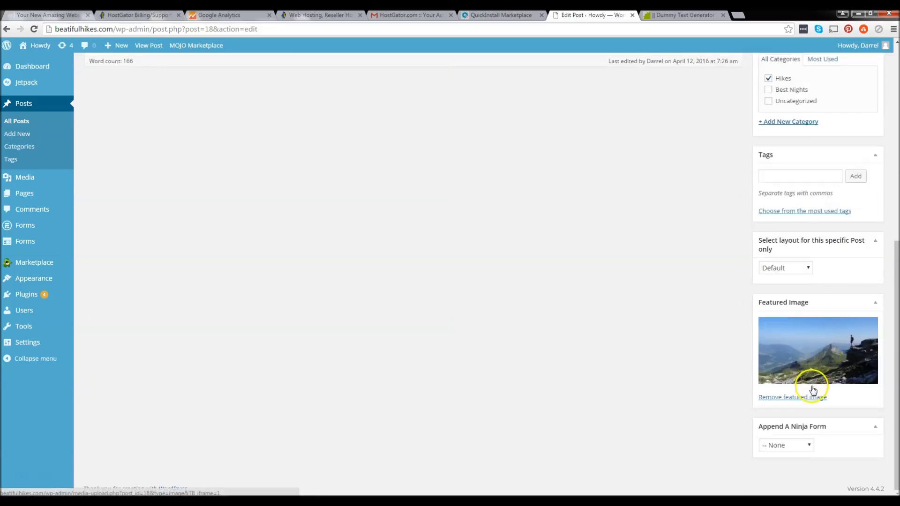
pyautogui.scroll(5, 811, 354)
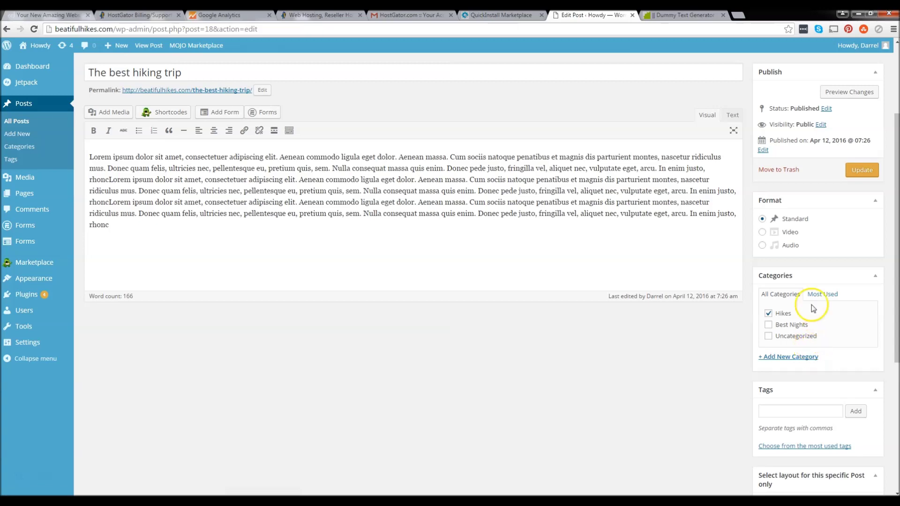
pyautogui.scroll(3, 832, 201)
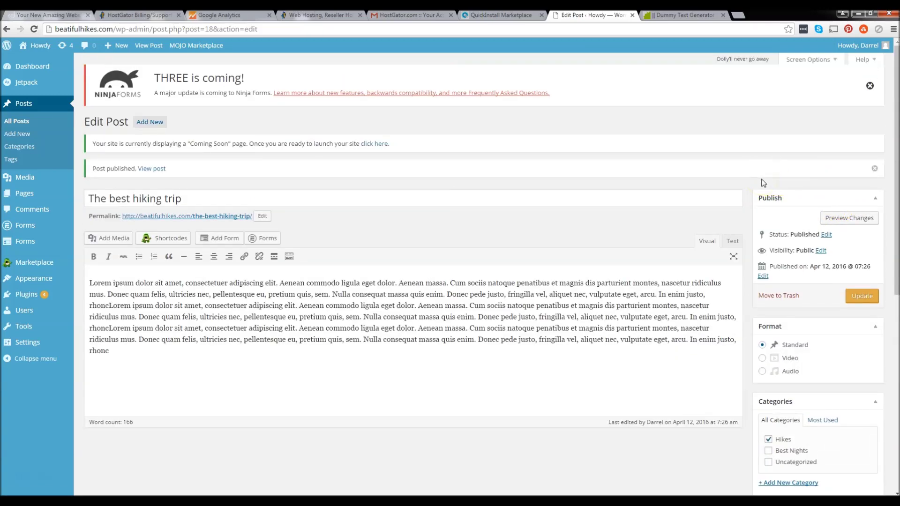
pyautogui.moveTo(45, 45)
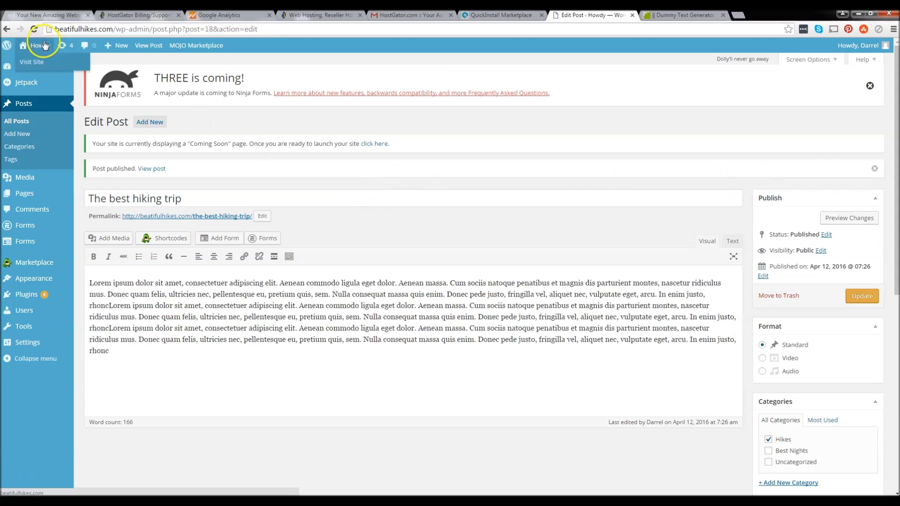
pyautogui.click(37, 63)
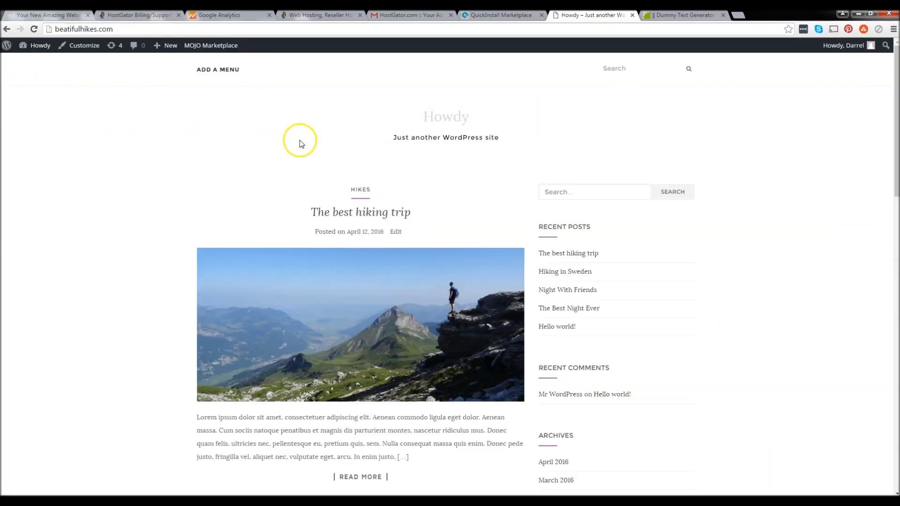
pyautogui.moveTo(896, 108); pyautogui.dragTo(867, 350)
pyautogui.scroll(-4, 392, 247)
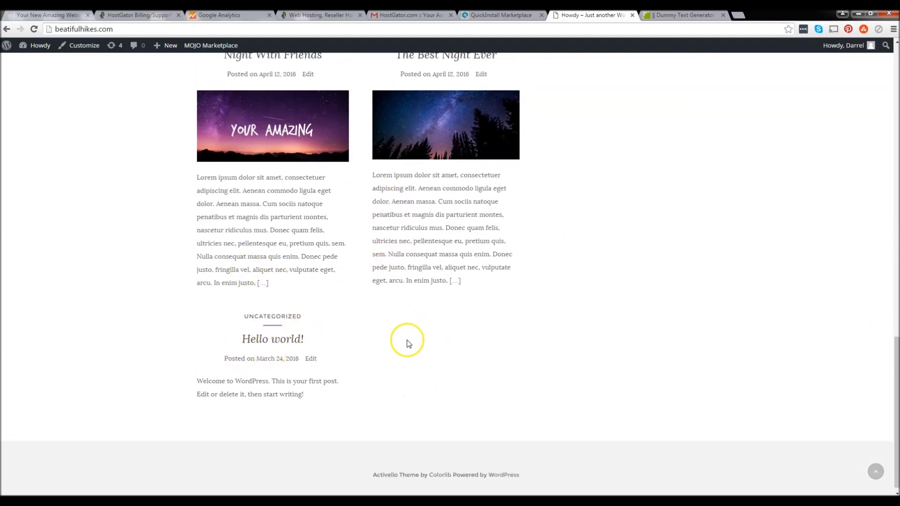
pyautogui.scroll(5, 407, 339)
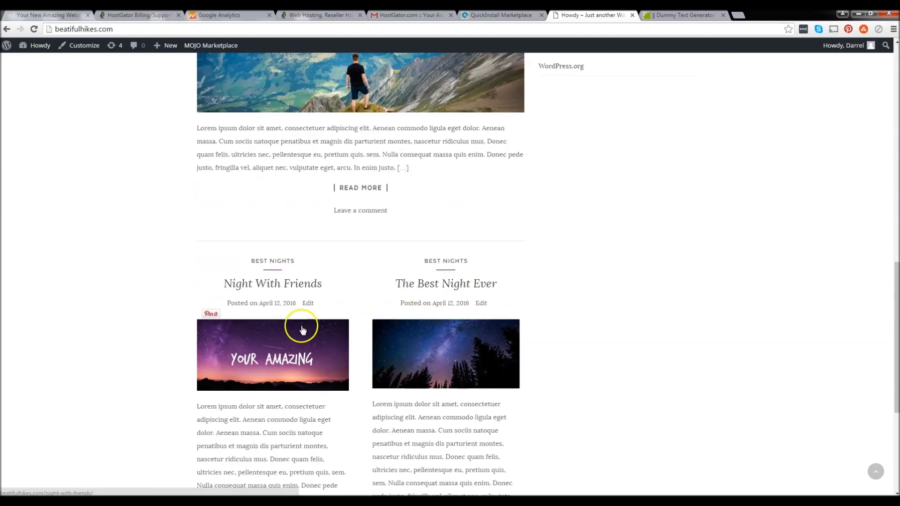
pyautogui.scroll(-5, 303, 329)
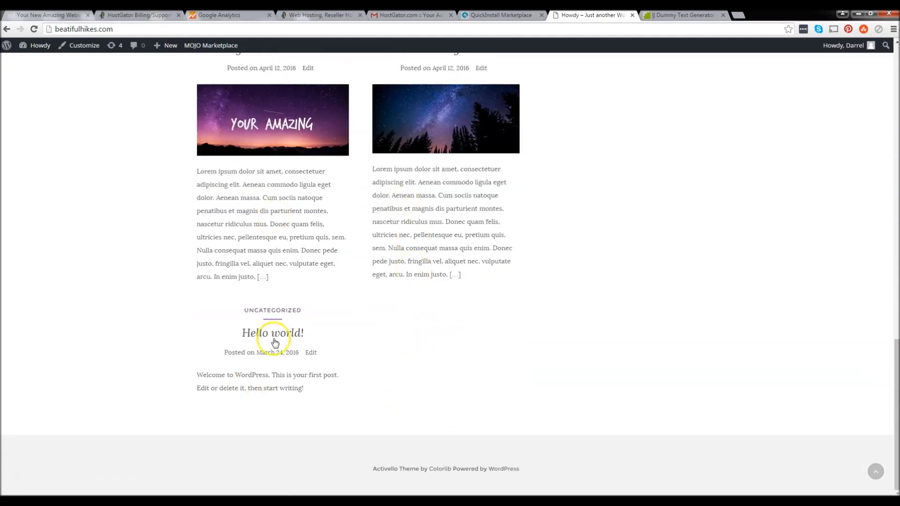
pyautogui.scroll(15, 474, 258)
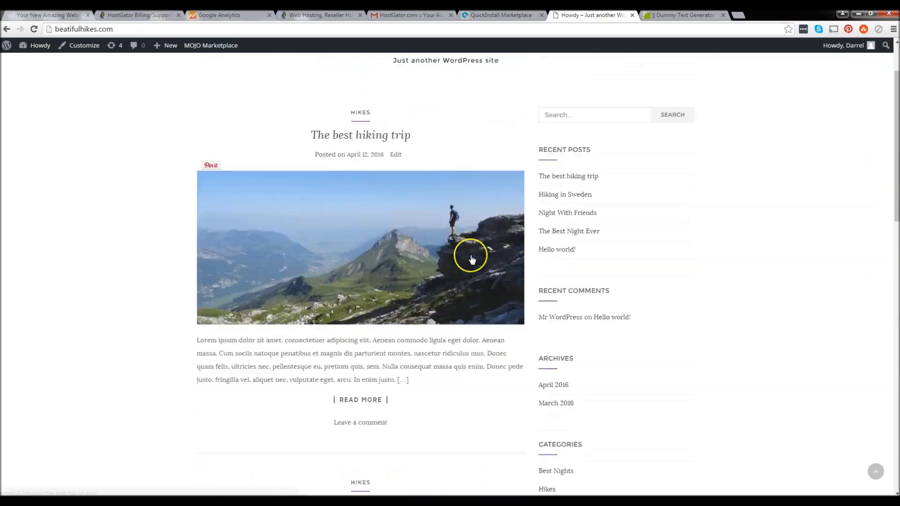
pyautogui.scroll(2, 472, 259)
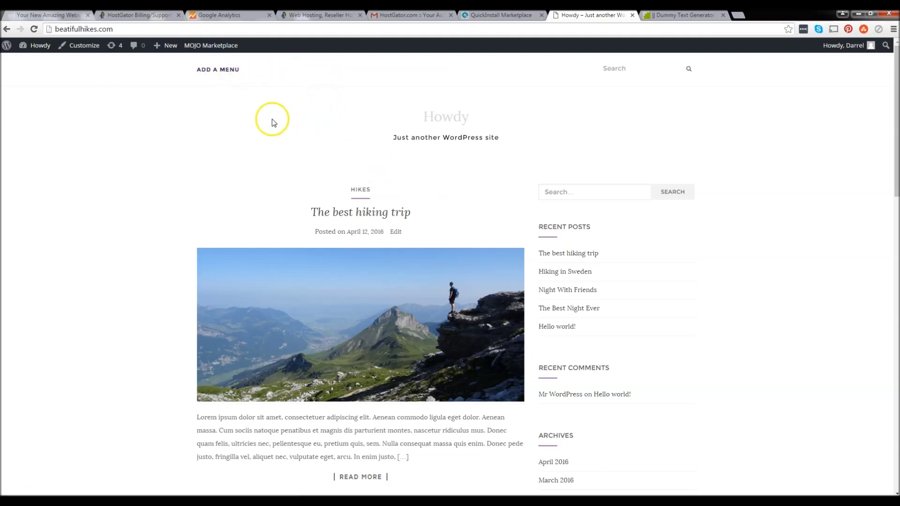
# - Create a navigation menu named 'Pattywack', then head to the All Pages list
pyautogui.click(223, 70)
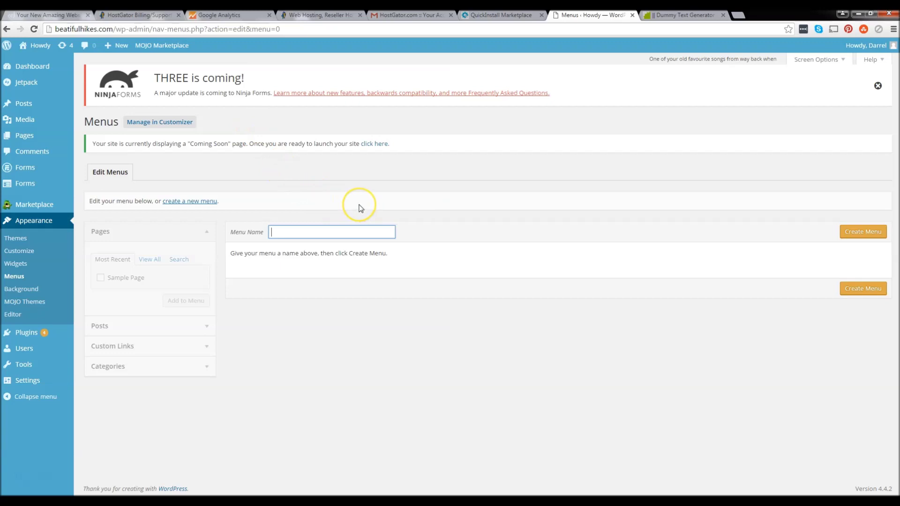
pyautogui.write('The')
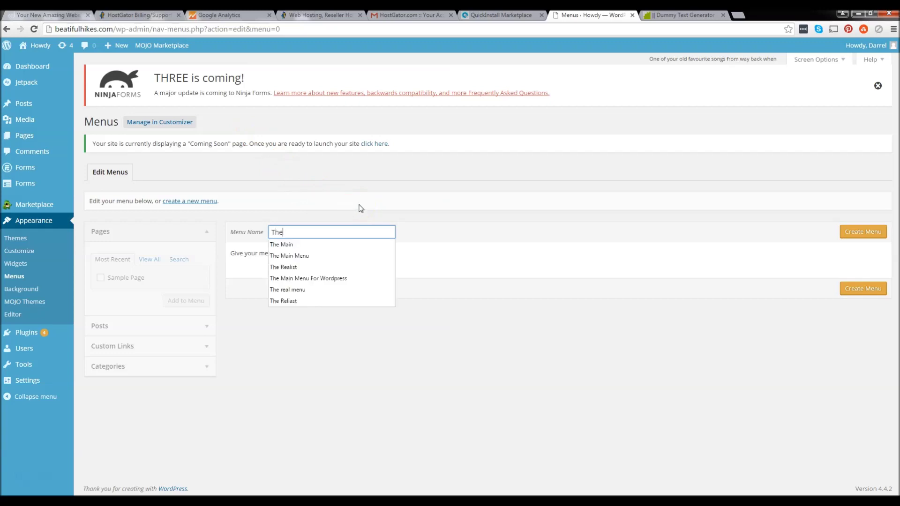
pyautogui.press('BackSpace')
pyautogui.press('BackSpace')
pyautogui.write('Pattyw')
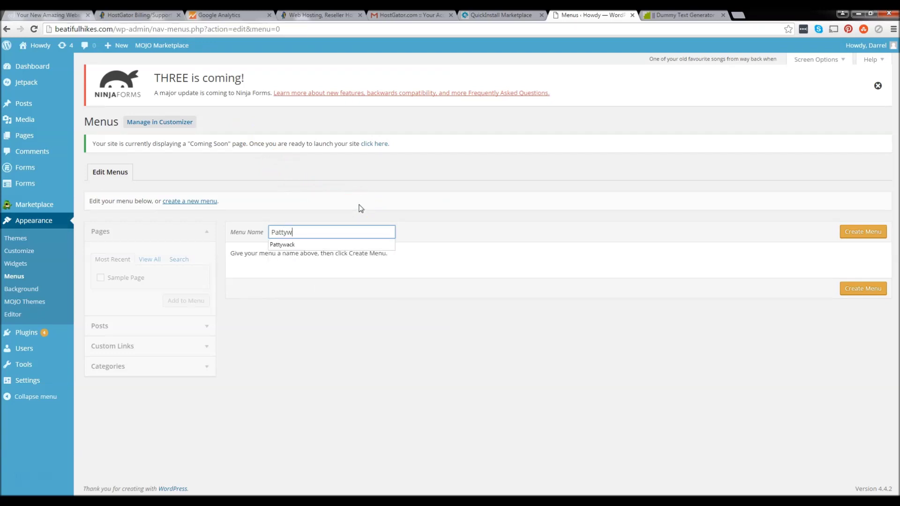
pyautogui.write('ack')
pyautogui.click(846, 233)
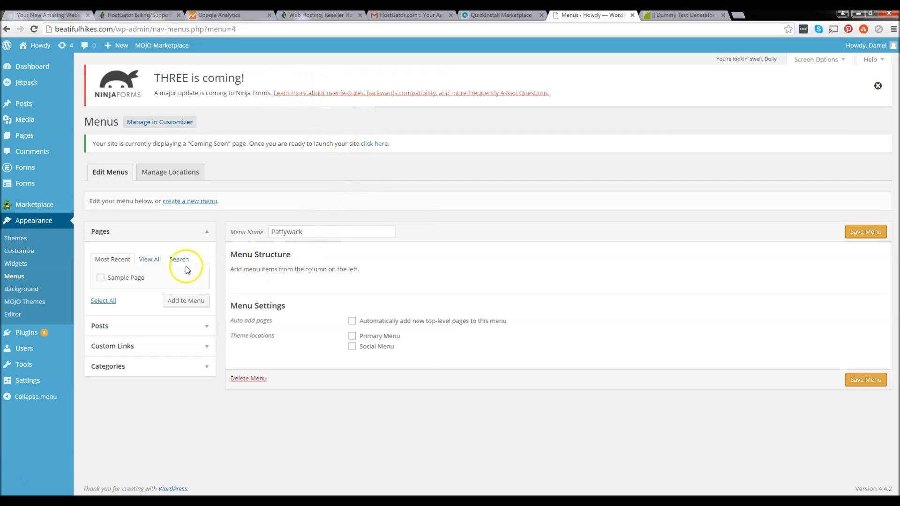
pyautogui.moveTo(24, 141)
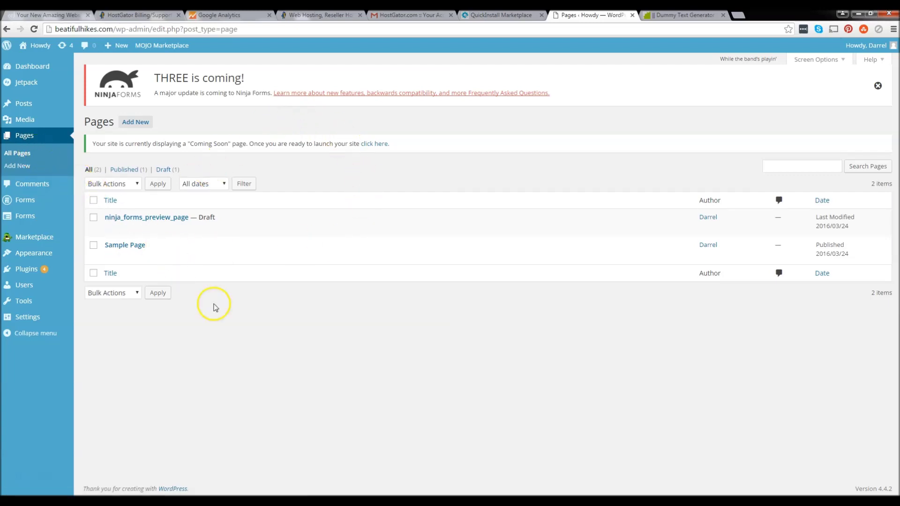
# - Bulk-trash the ninja_forms_preview_page and Sample Page entries from the Pages list
pyautogui.click(94, 250)
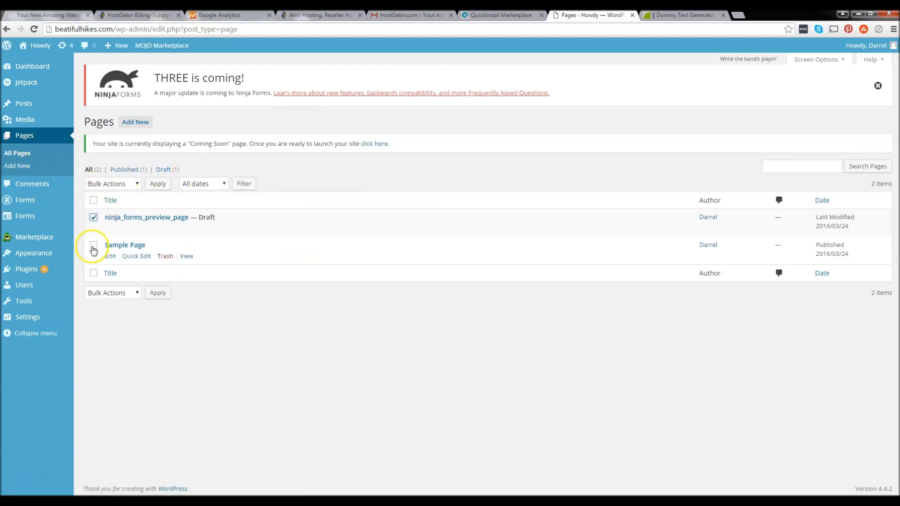
pyautogui.click(121, 187)
pyautogui.click(119, 213)
pyautogui.click(150, 187)
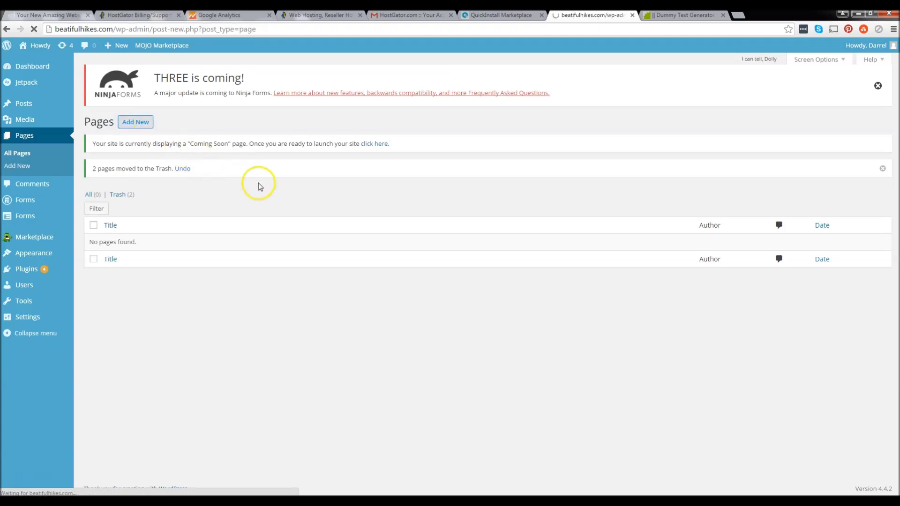
# - Title the new page About and paste the Lorem ipsum text into its body
pyautogui.write('About')
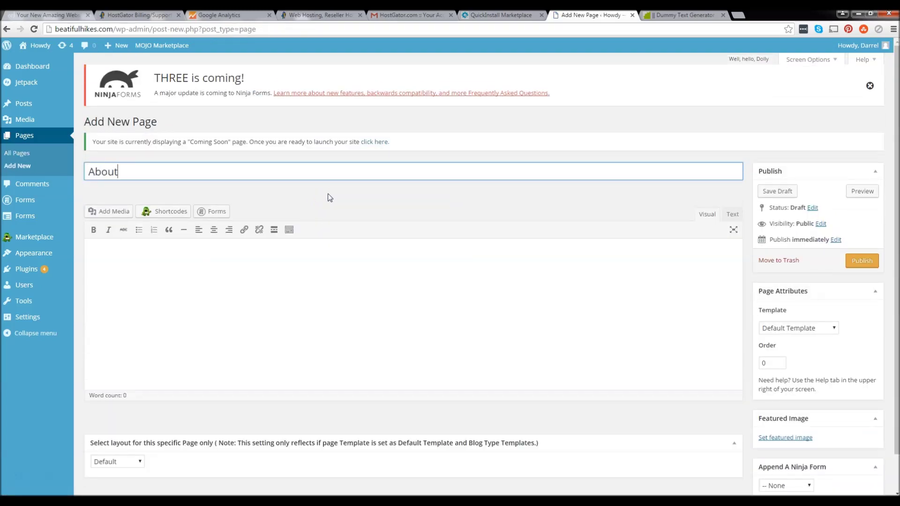
pyautogui.press('Tab')
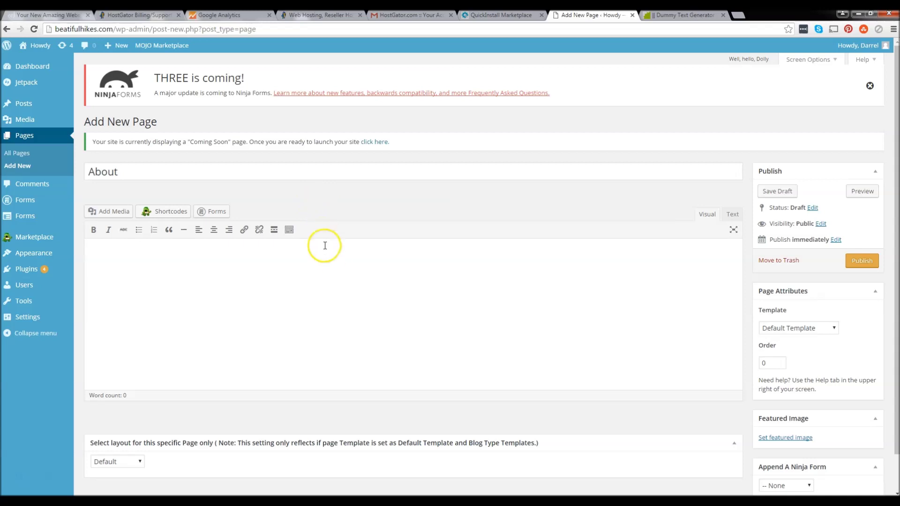
pyautogui.hotkey('ctrl', 'v')
pyautogui.hotkey('ctrl', 'v')
pyautogui.hotkey('ctrl', 'v')
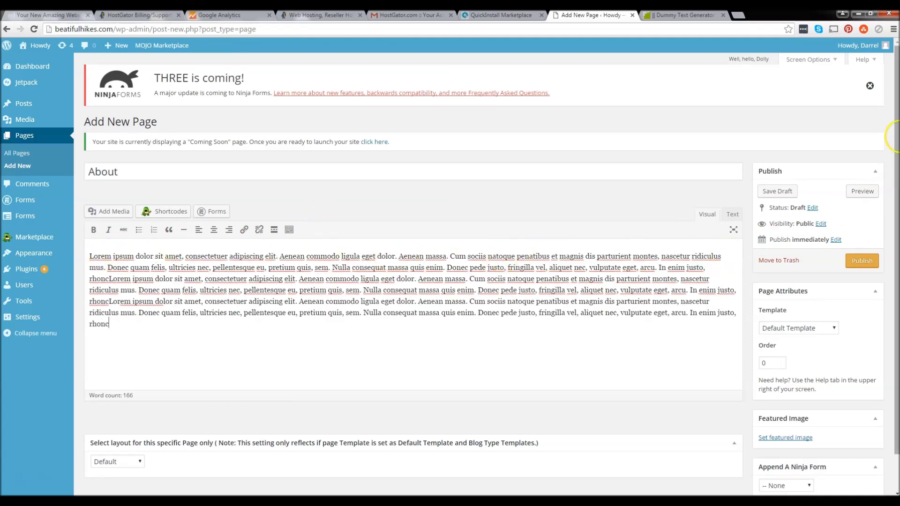
# - Set the YOUR AMAZING image as the page's featured image
pyautogui.scroll(-1, 745, 328)
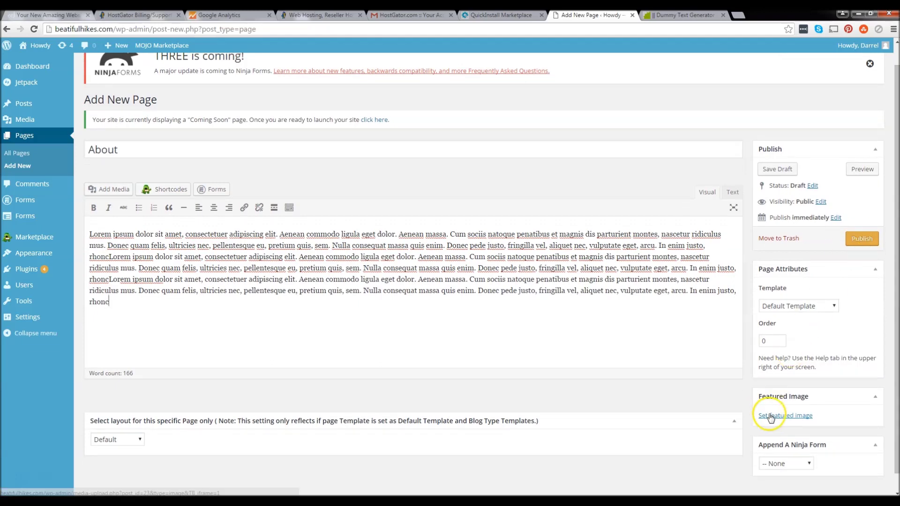
pyautogui.click(776, 420)
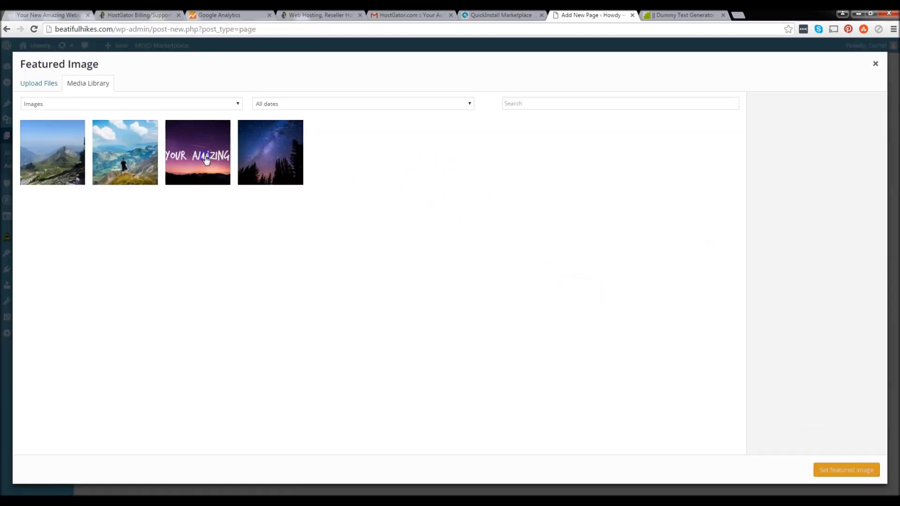
pyautogui.click(210, 159)
pyautogui.click(840, 473)
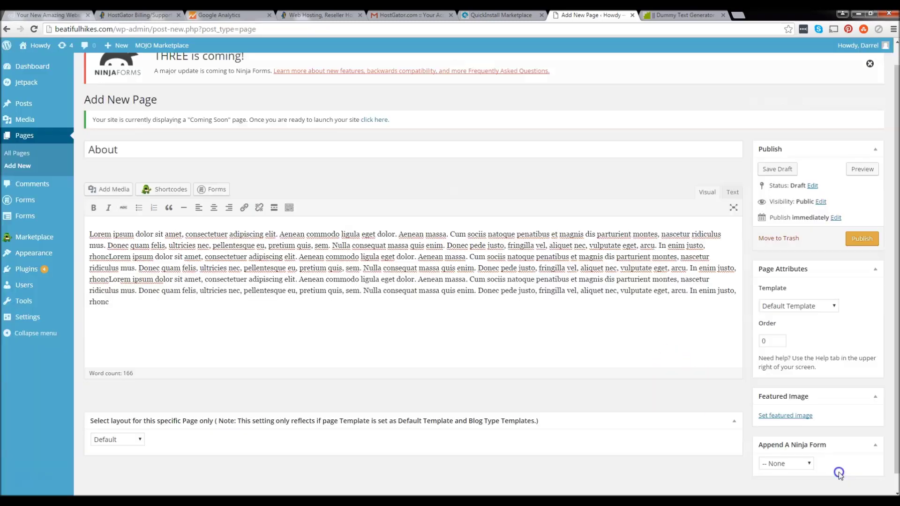
# - Split the body text into two paragraphs after 'Aenean massa.'
pyautogui.scroll(-1, 656, 347)
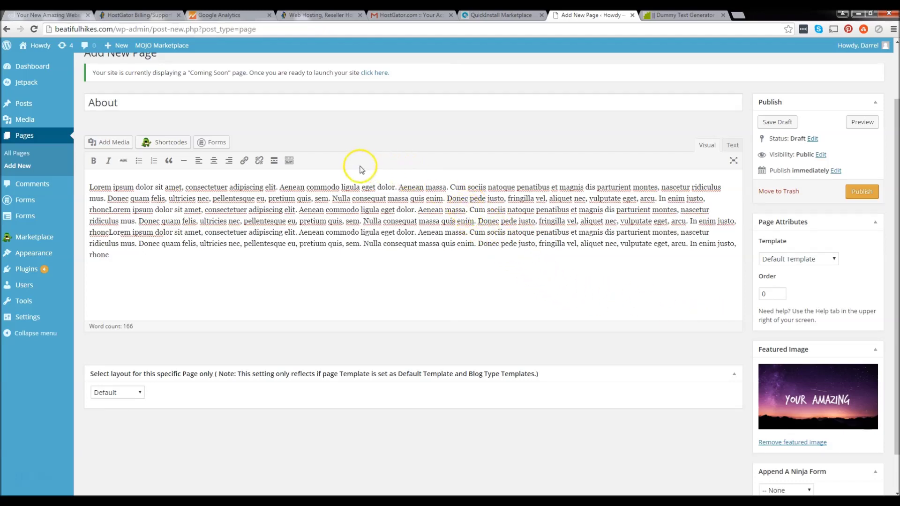
pyautogui.click(470, 210)
pyautogui.press('Return')
pyautogui.press('Return')
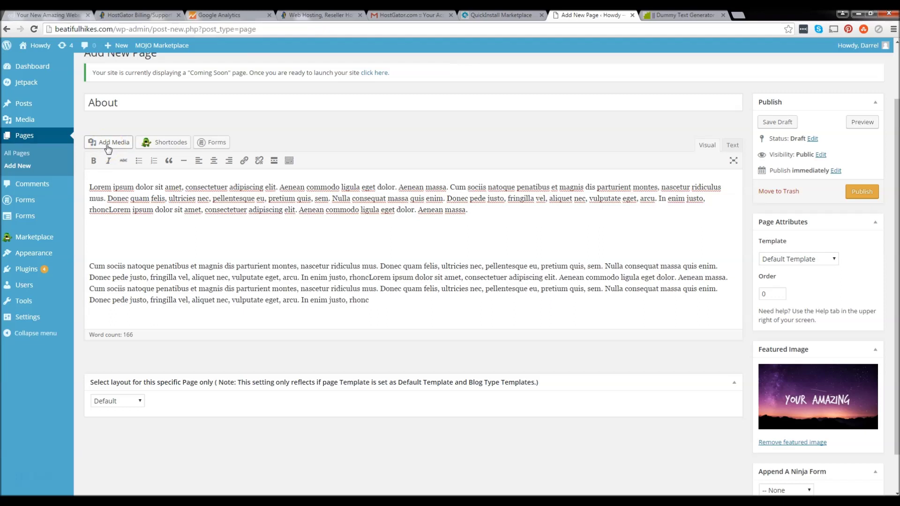
# - Insert the starry-sky photo from the media library between the two paragraphs
pyautogui.click(108, 147)
pyautogui.click(354, 153)
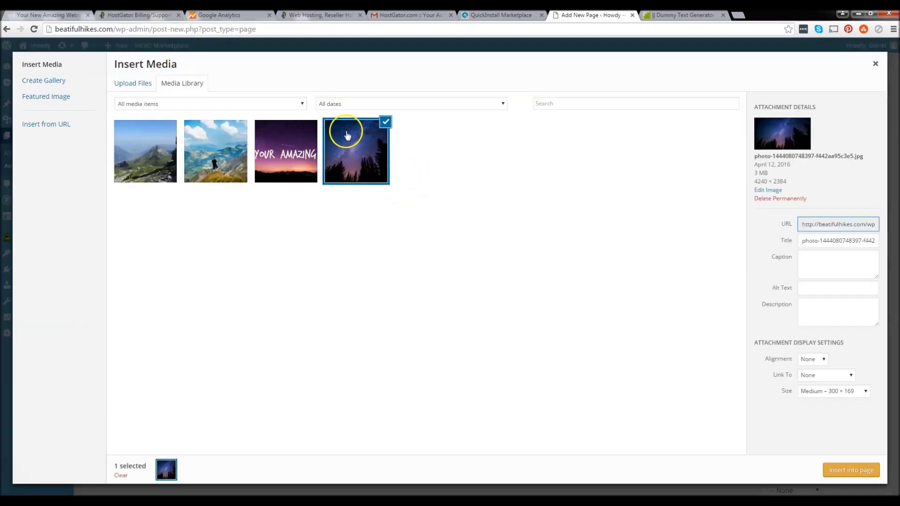
pyautogui.click(855, 471)
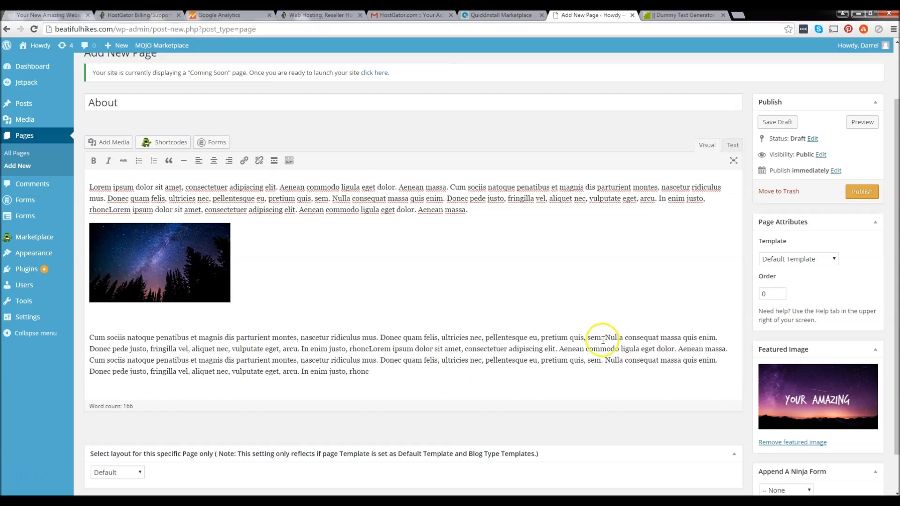
# - Set the inserted photo to Large 697 × 392 size with centre alignment
pyautogui.click(174, 253)
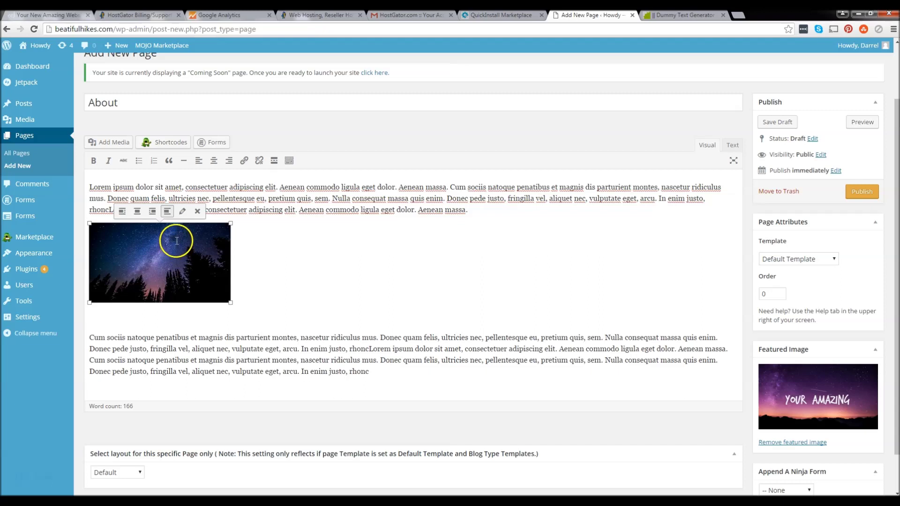
pyautogui.click(182, 212)
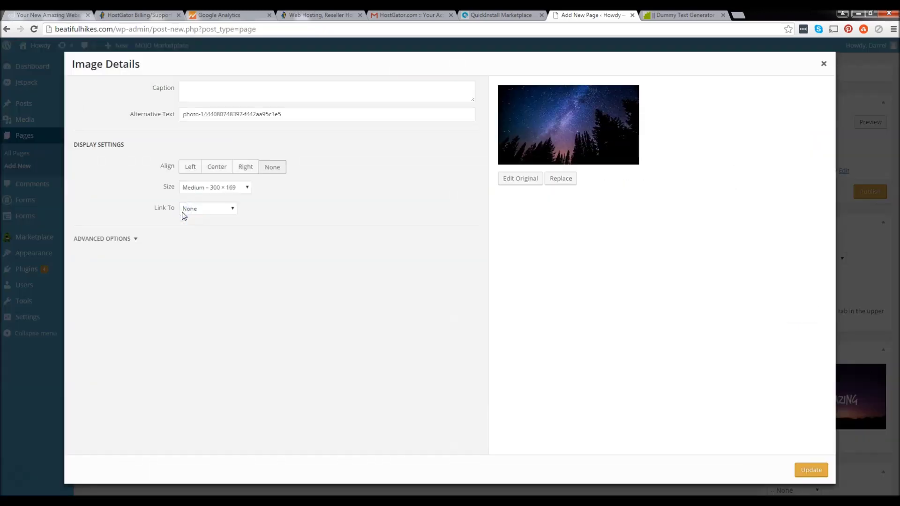
pyautogui.click(198, 218)
pyautogui.click(208, 187)
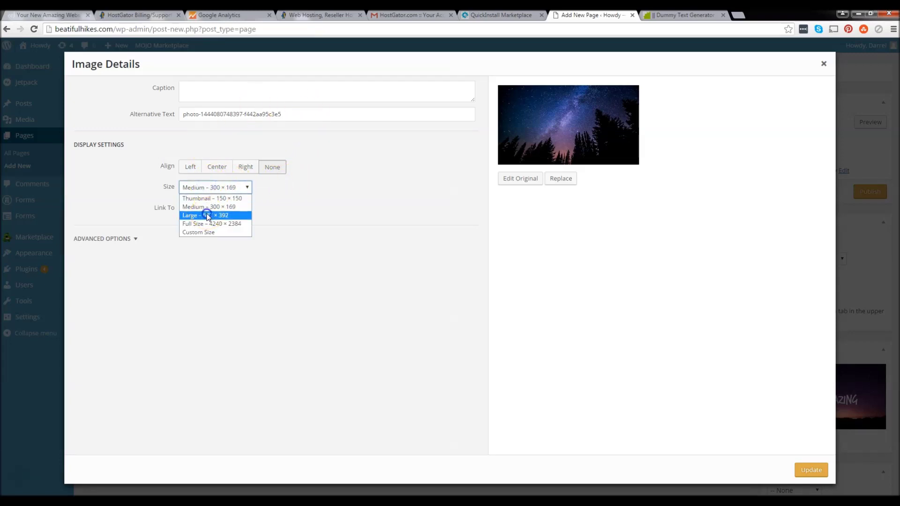
pyautogui.click(206, 215)
pyautogui.click(210, 187)
pyautogui.click(211, 224)
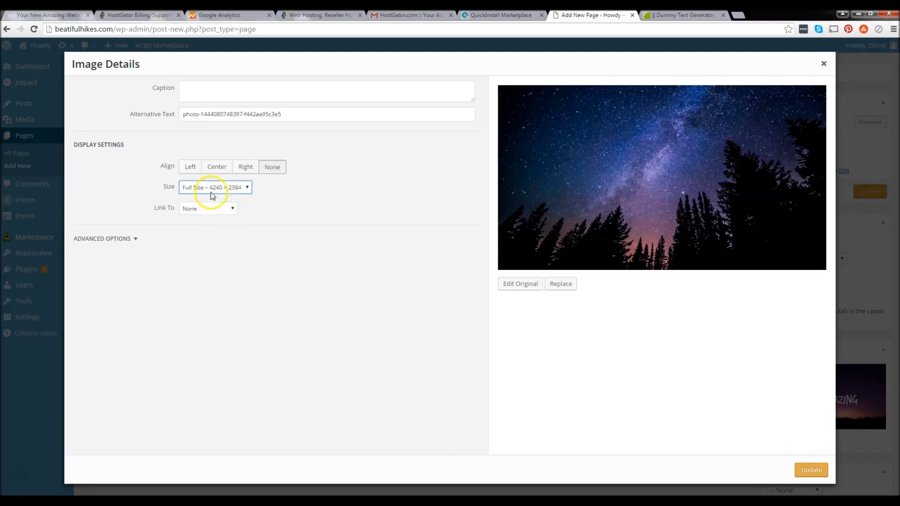
pyautogui.click(211, 187)
pyautogui.click(212, 207)
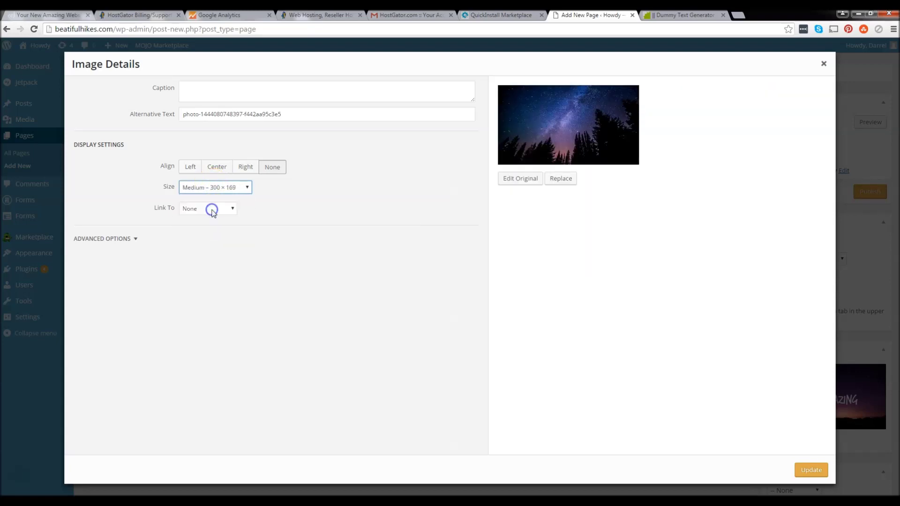
pyautogui.click(217, 192)
pyautogui.click(217, 214)
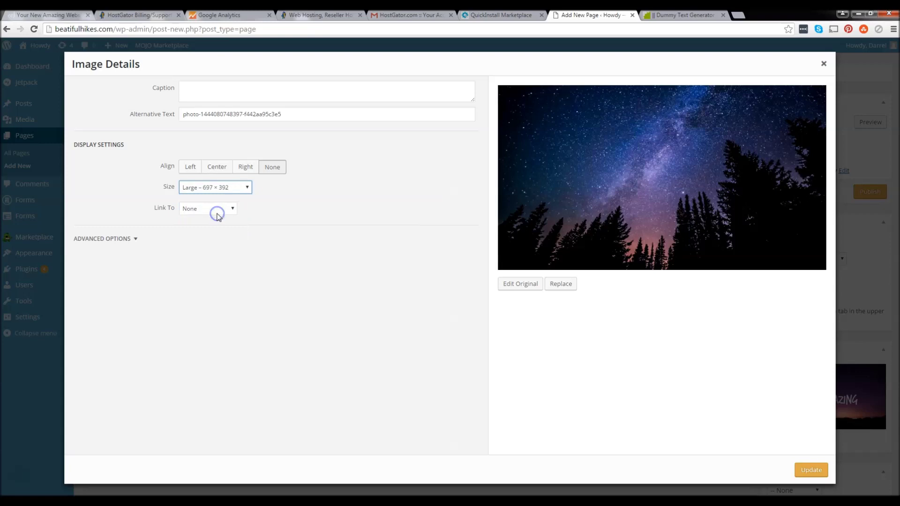
pyautogui.click(218, 169)
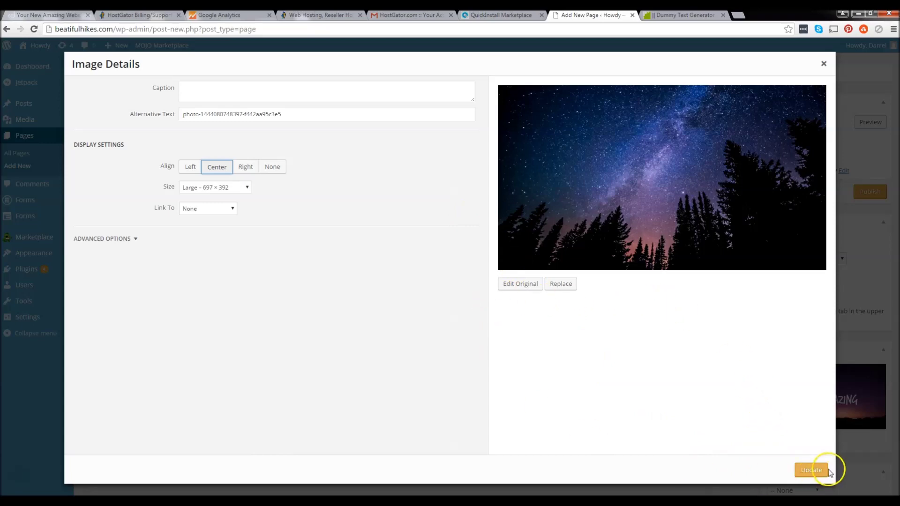
pyautogui.click(812, 471)
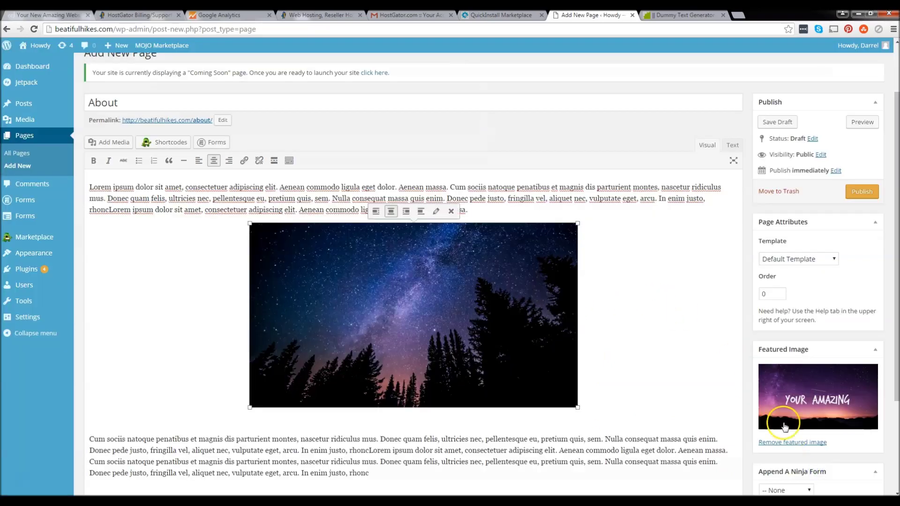
# - Publish the About page and preview it in a new browser tab
pyautogui.click(865, 192)
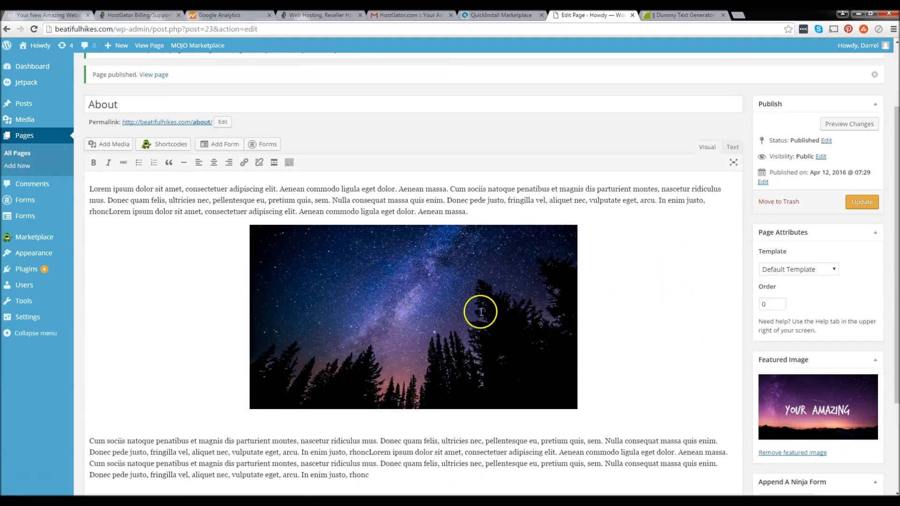
pyautogui.click(450, 266)
pyautogui.click(625, 276)
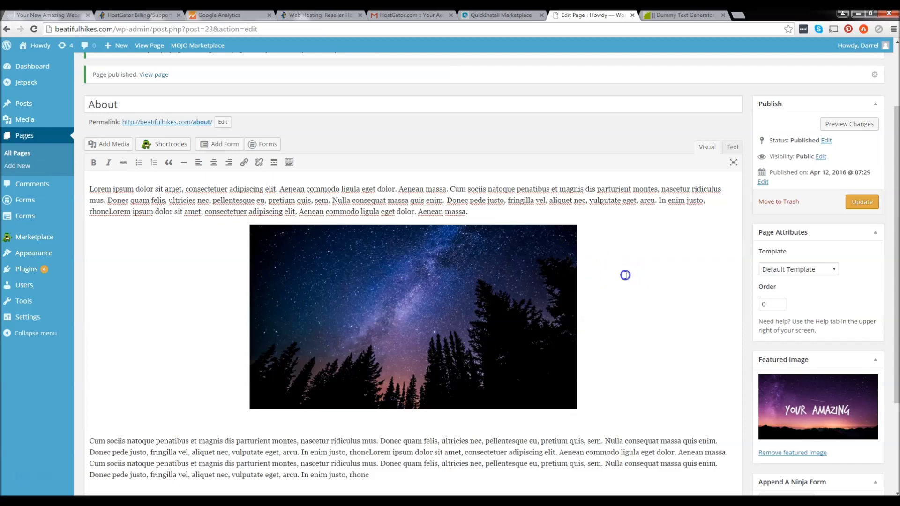
pyautogui.click(845, 131)
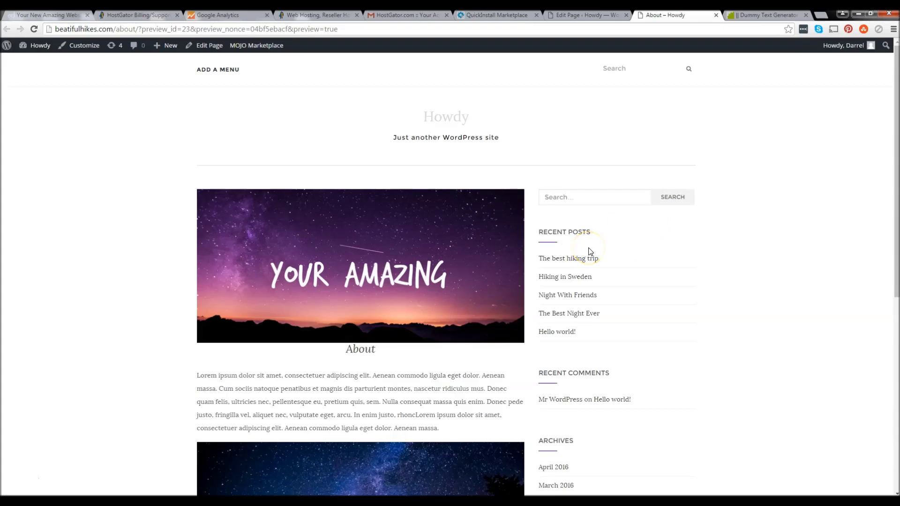
pyautogui.scroll(-2, 590, 252)
pyautogui.scroll(-1, 244, 160)
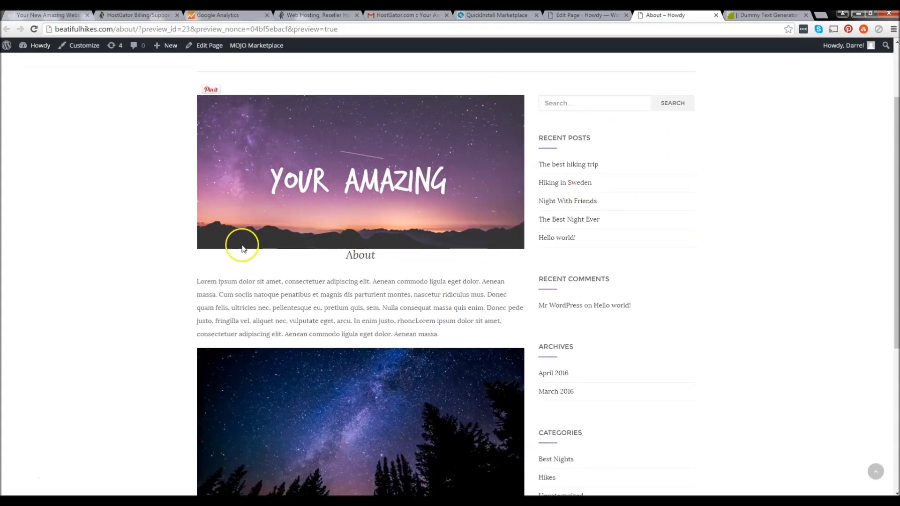
pyautogui.scroll(1, 491, 245)
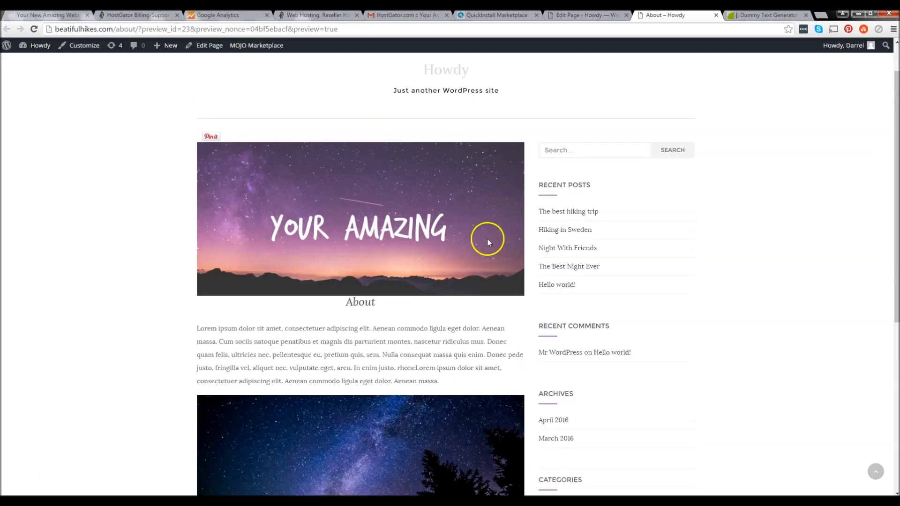
pyautogui.moveTo(381, 305); pyautogui.dragTo(353, 304)
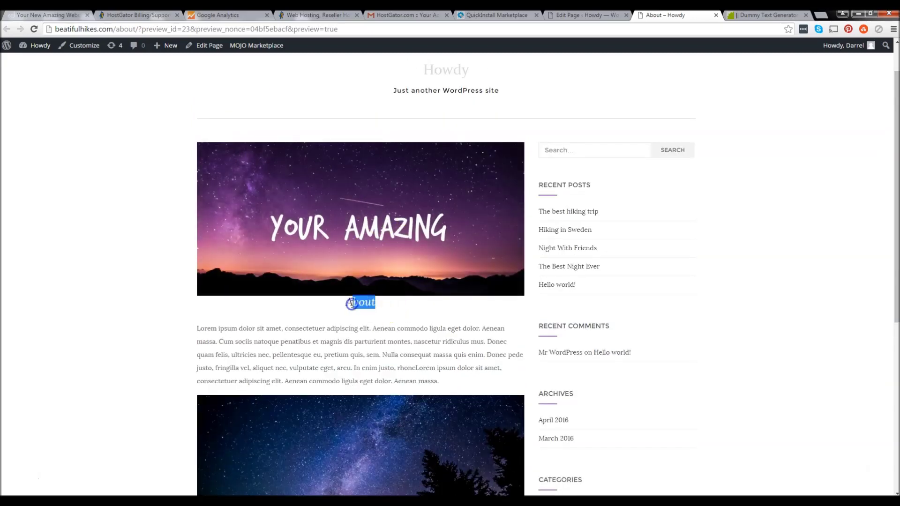
pyautogui.scroll(-4, 352, 304)
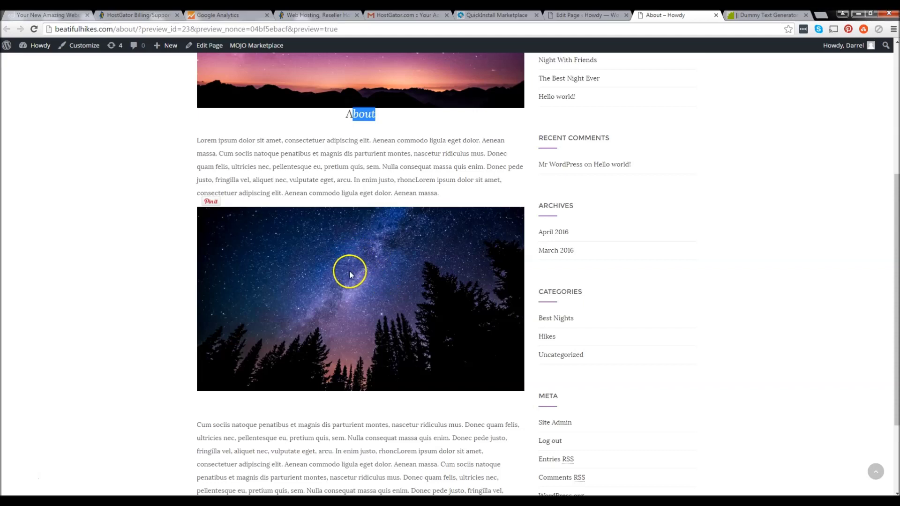
pyautogui.scroll(-1, 361, 263)
pyautogui.scroll(-1, 371, 329)
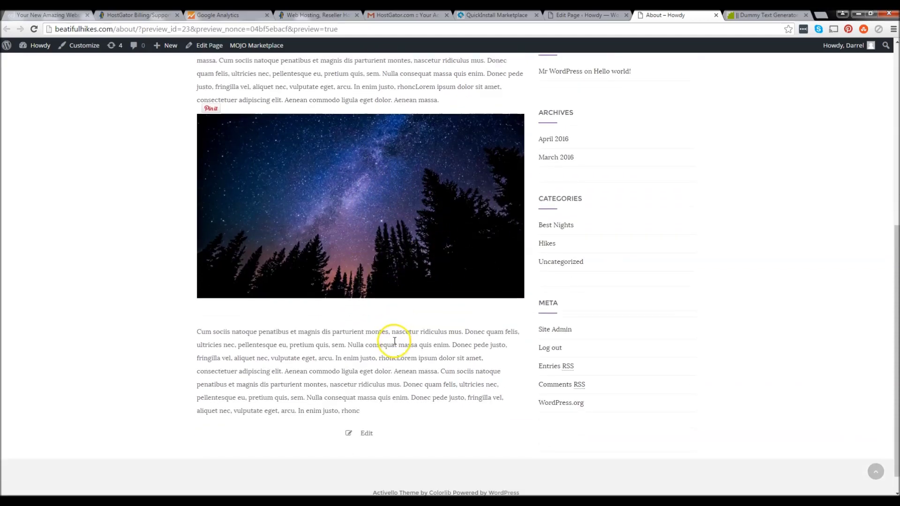
pyautogui.moveTo(304, 331); pyautogui.dragTo(354, 368)
pyautogui.scroll(1, 366, 232)
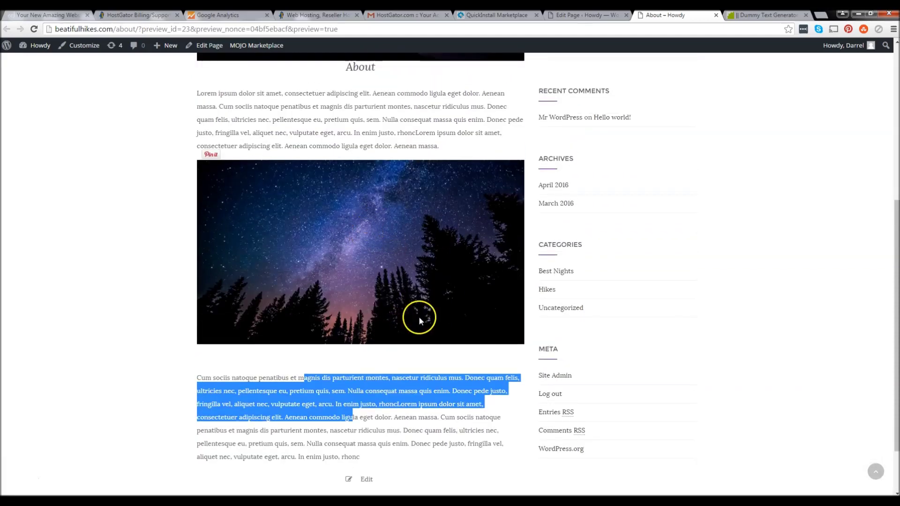
pyautogui.scroll(-2, 418, 316)
pyautogui.scroll(8, 441, 334)
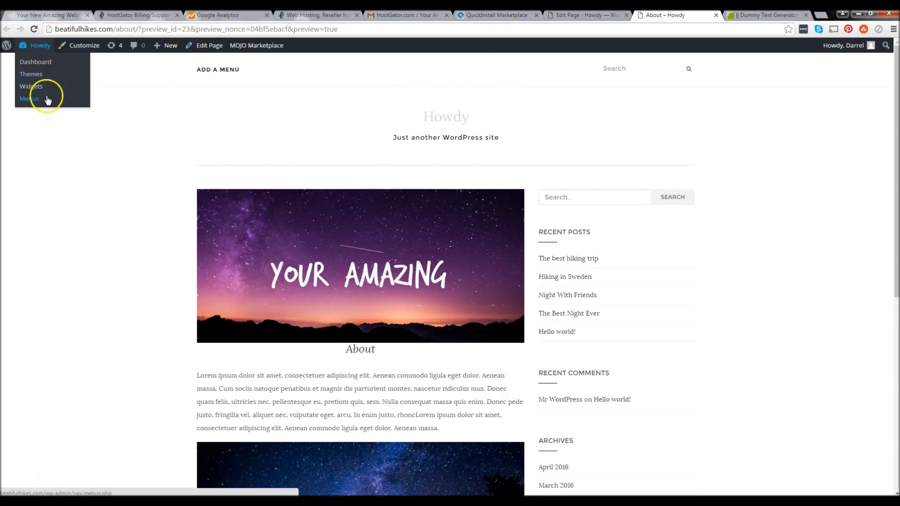
# - Publish a new, empty page titled Contact Us and head for Appearance > Menus
pyautogui.moveTo(173, 49)
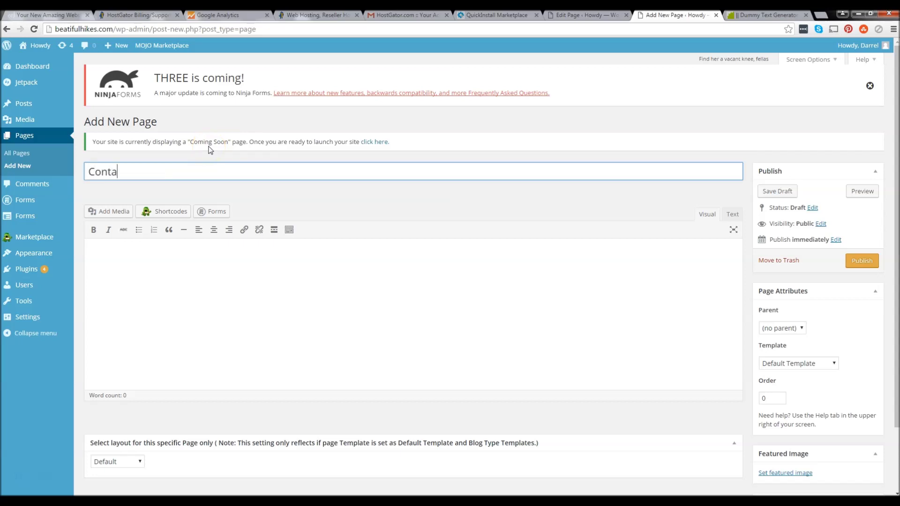
pyautogui.press('Tab')
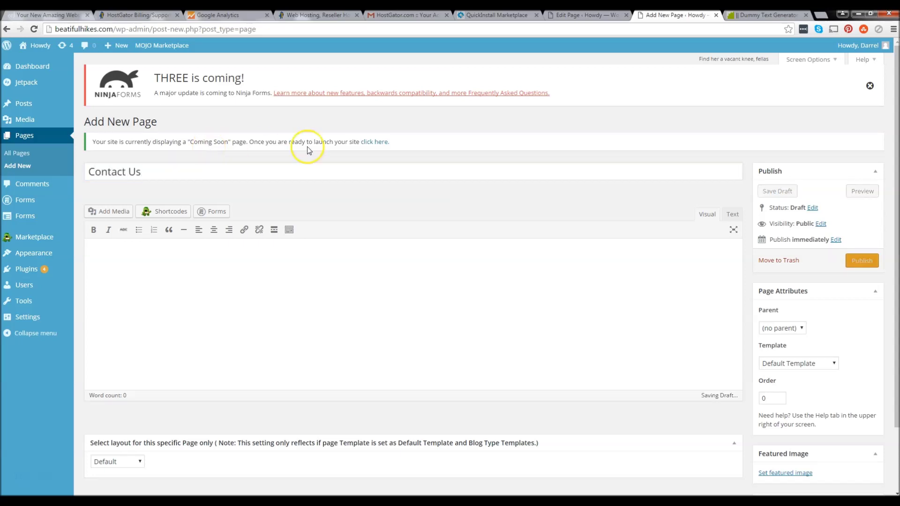
pyautogui.click(863, 263)
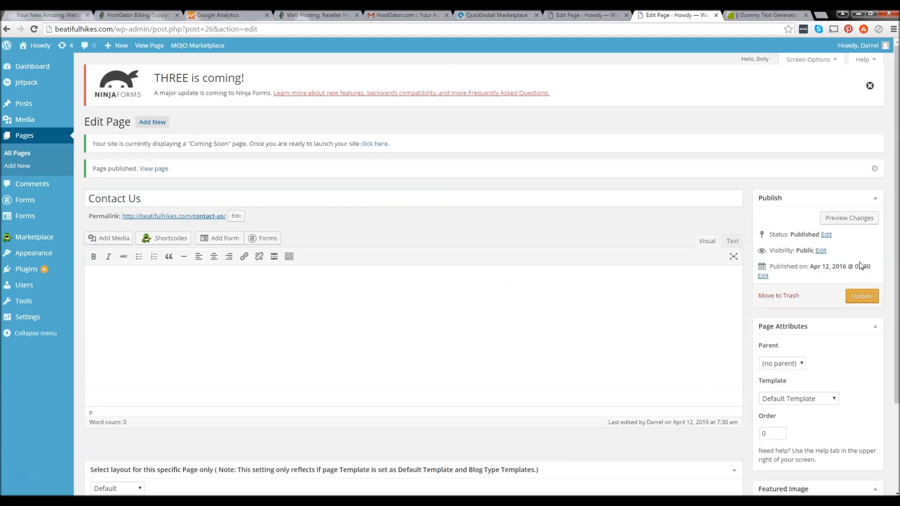
pyautogui.click(468, 313)
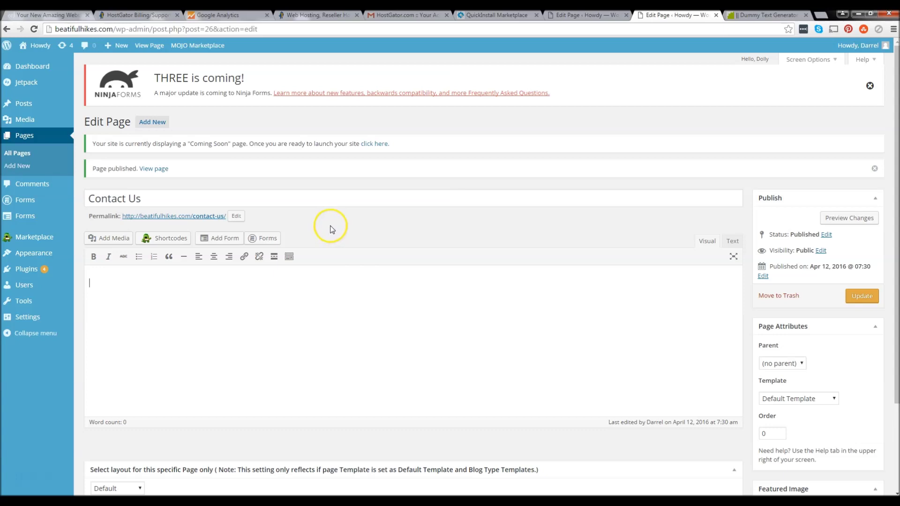
pyautogui.moveTo(37, 254)
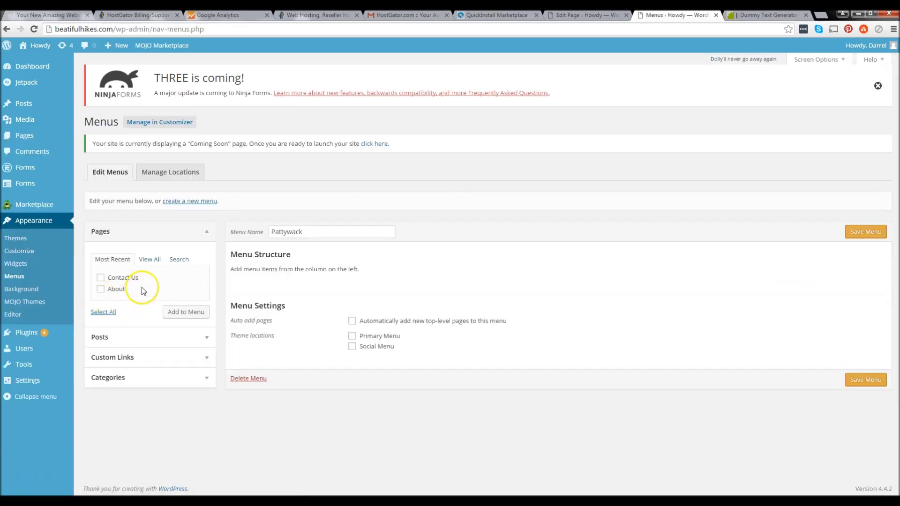
# - Add the About and Contact Us pages to the Pattywack menu
pyautogui.click(149, 260)
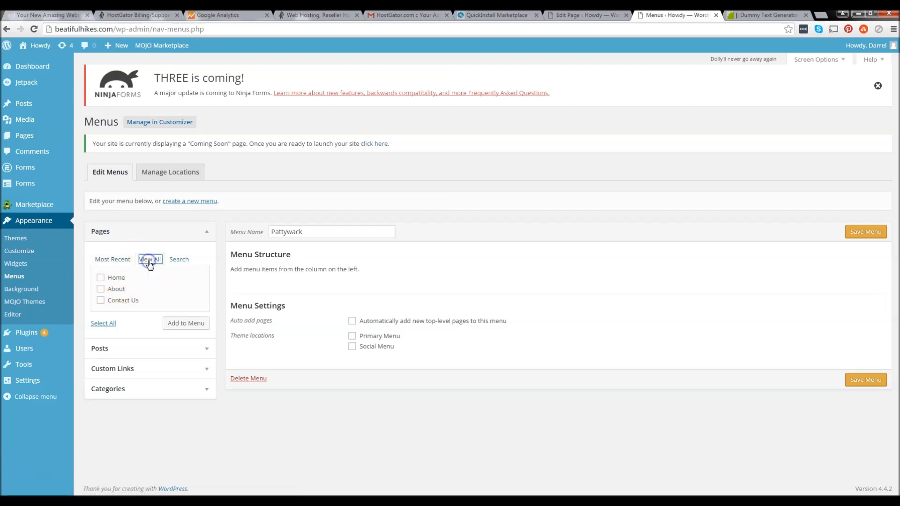
pyautogui.click(114, 261)
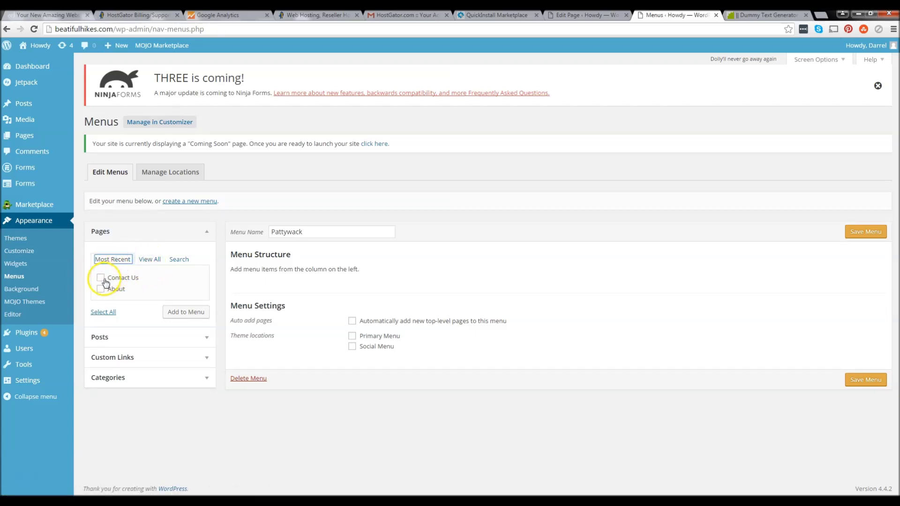
pyautogui.click(183, 313)
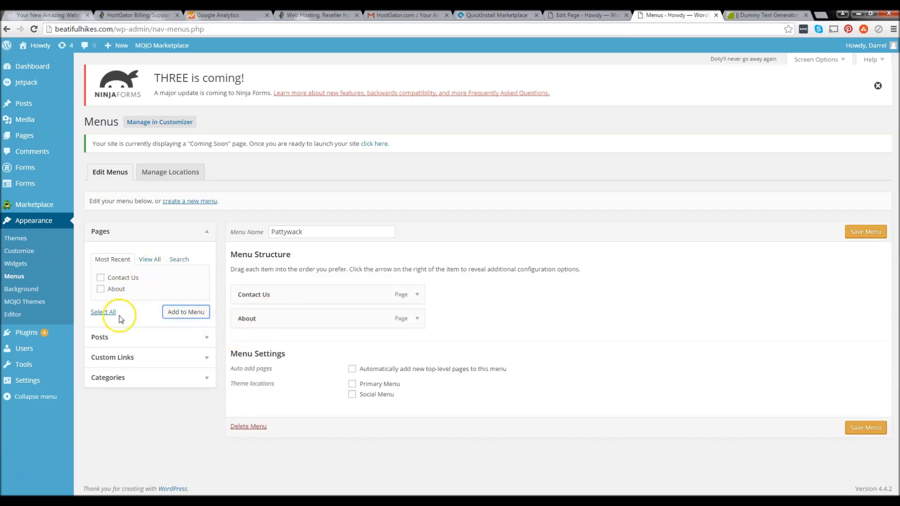
# - Add a Home custom link pointing to the site URL and move it to the top
pyautogui.click(126, 361)
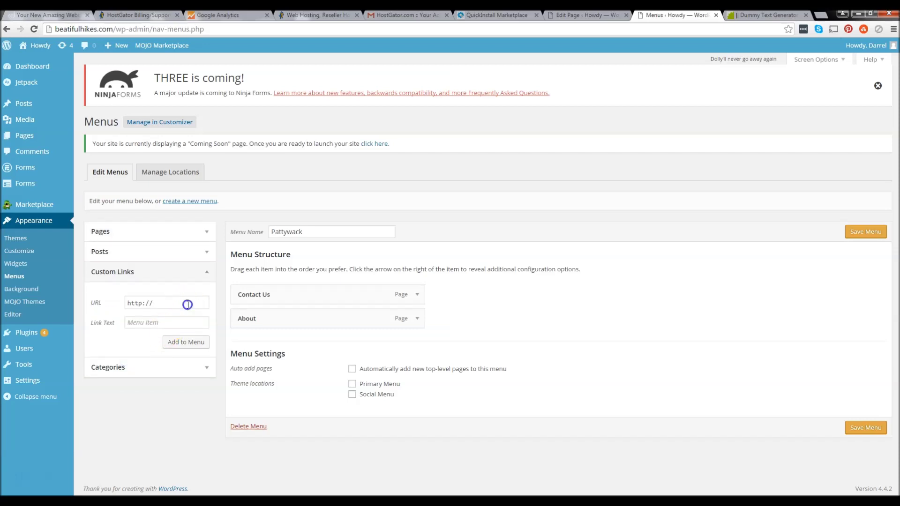
pyautogui.moveTo(114, 29); pyautogui.dragTo(90, 28)
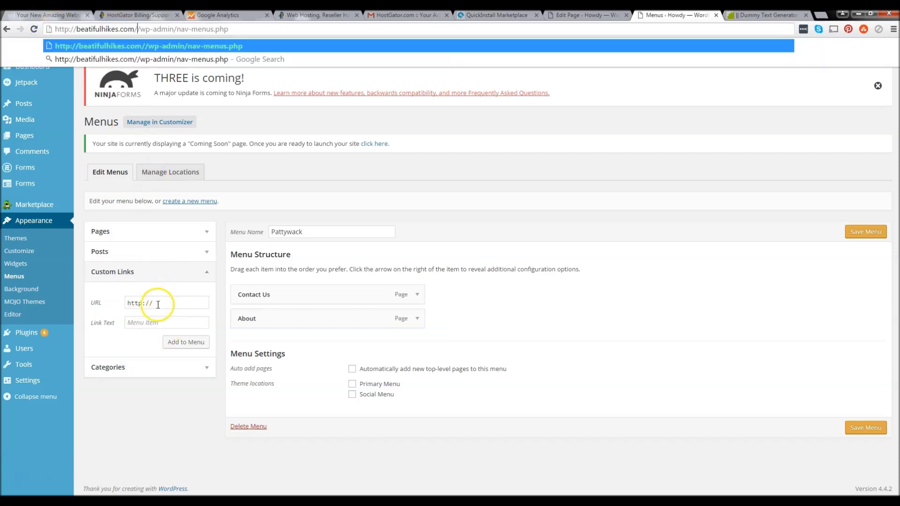
pyautogui.click(206, 304)
pyautogui.click(183, 319)
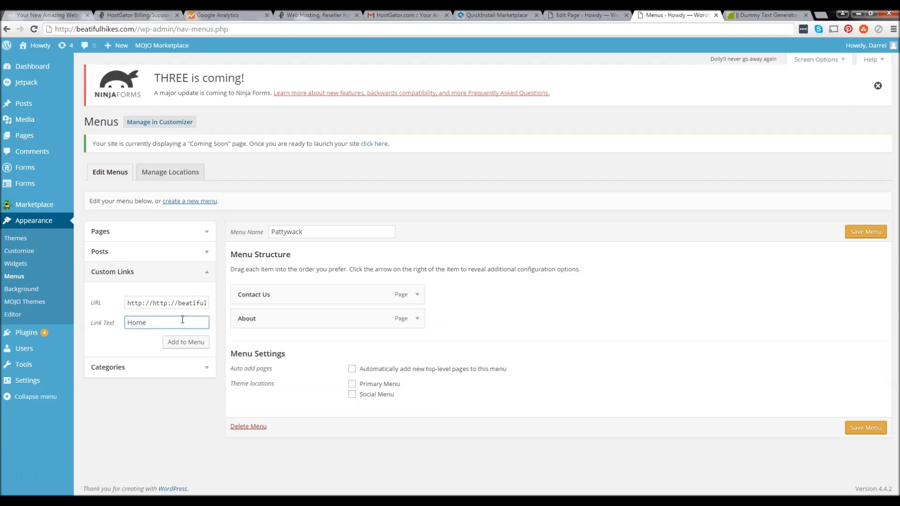
pyautogui.moveTo(176, 324); pyautogui.dragTo(93, 326)
pyautogui.click(150, 304)
pyautogui.moveTo(149, 302); pyautogui.dragTo(97, 305)
pyautogui.press('BackSpace')
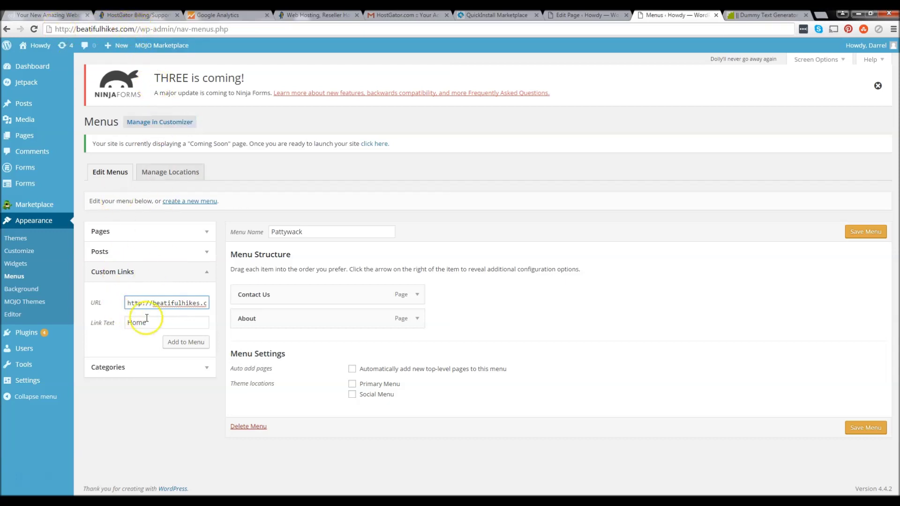
pyautogui.moveTo(170, 325); pyautogui.dragTo(91, 327)
pyautogui.click(187, 343)
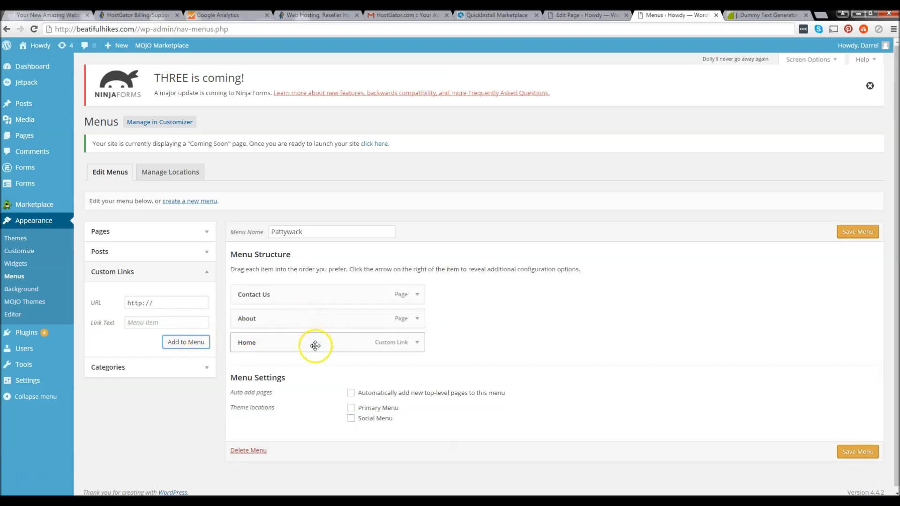
pyautogui.moveTo(315, 343)
pyautogui.mouseDown()
pyautogui.moveTo(310, 277)
pyautogui.moveTo(308, 342)
pyautogui.mouseUp()
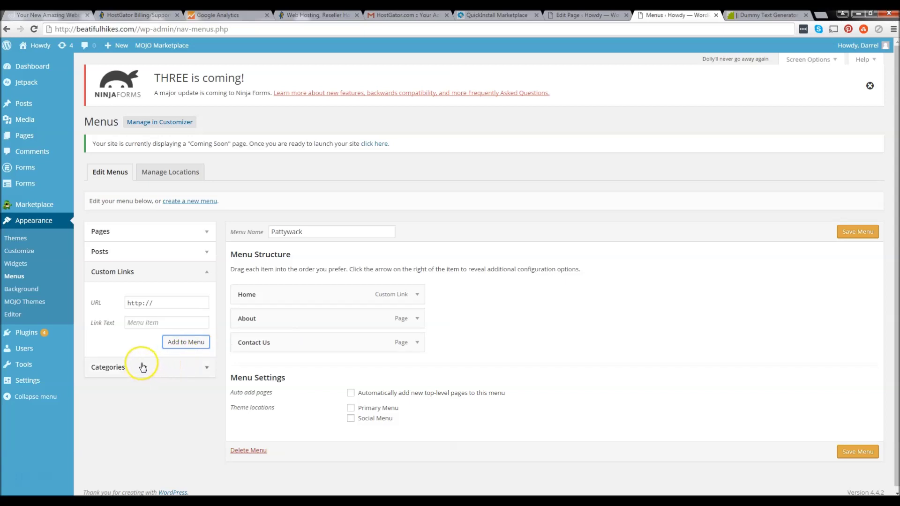
# - Add the Best Nights and Hikes categories to the menu
pyautogui.click(207, 273)
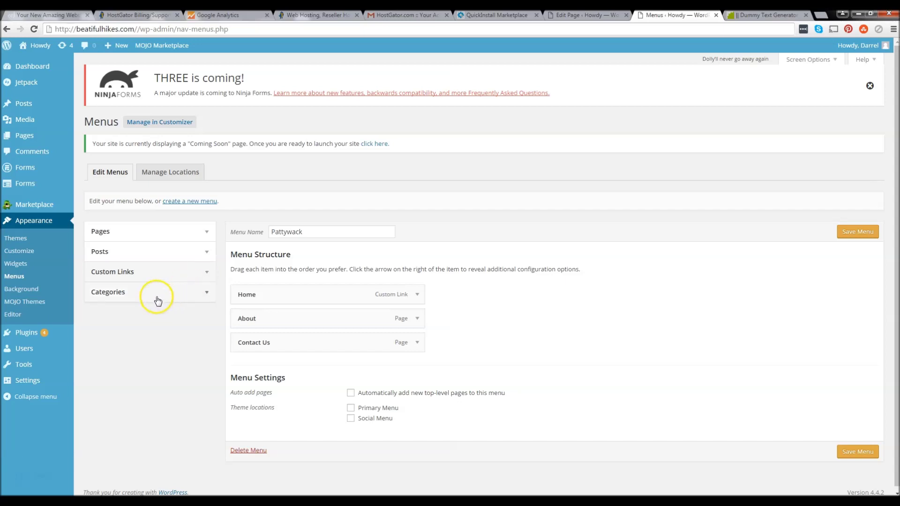
pyautogui.click(124, 297)
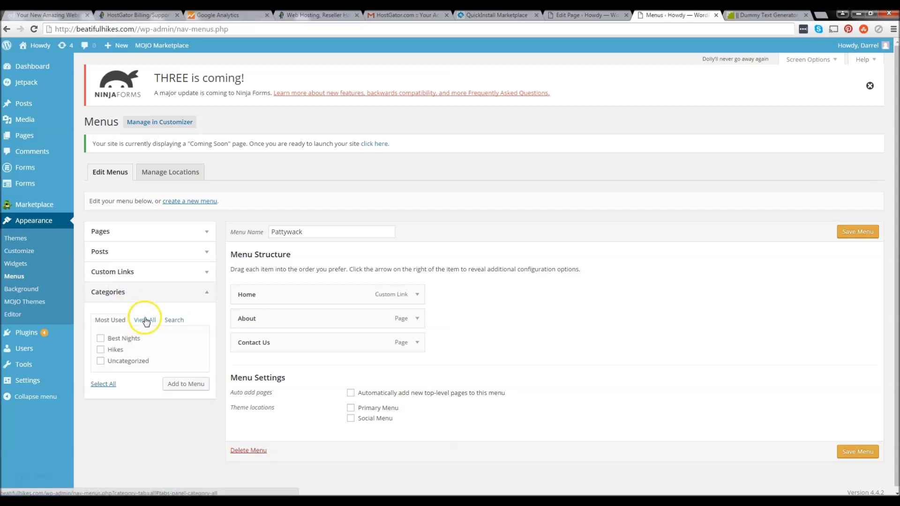
pyautogui.click(151, 321)
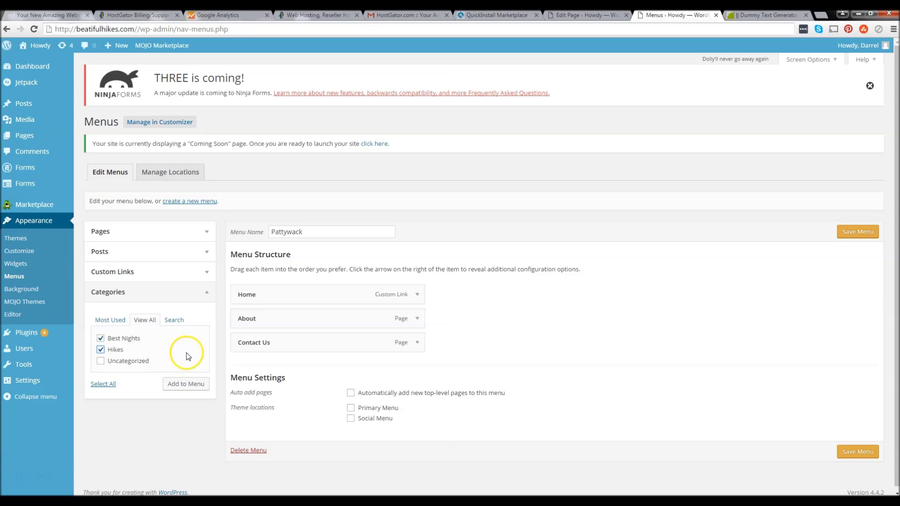
pyautogui.click(183, 389)
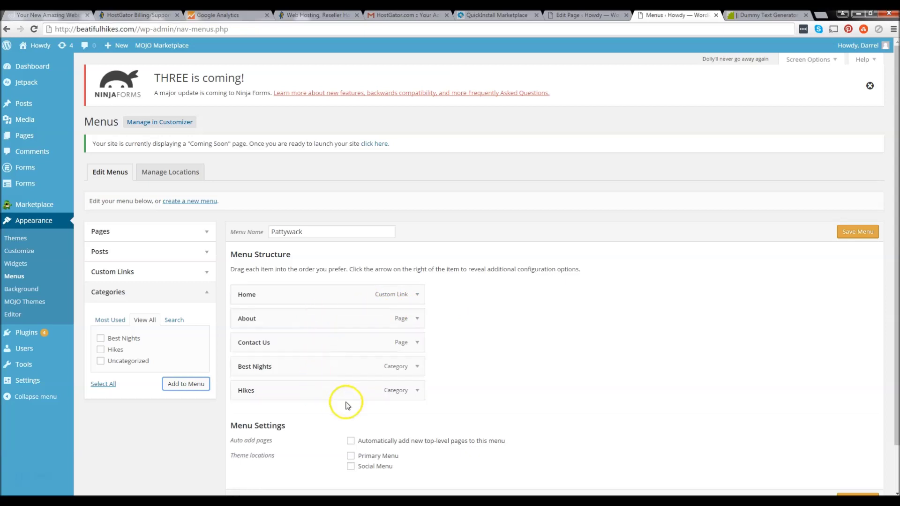
# - Reorder the menu to Home, Best Nights, Hikes, About, Contact Us
pyautogui.moveTo(298, 341); pyautogui.dragTo(295, 392)
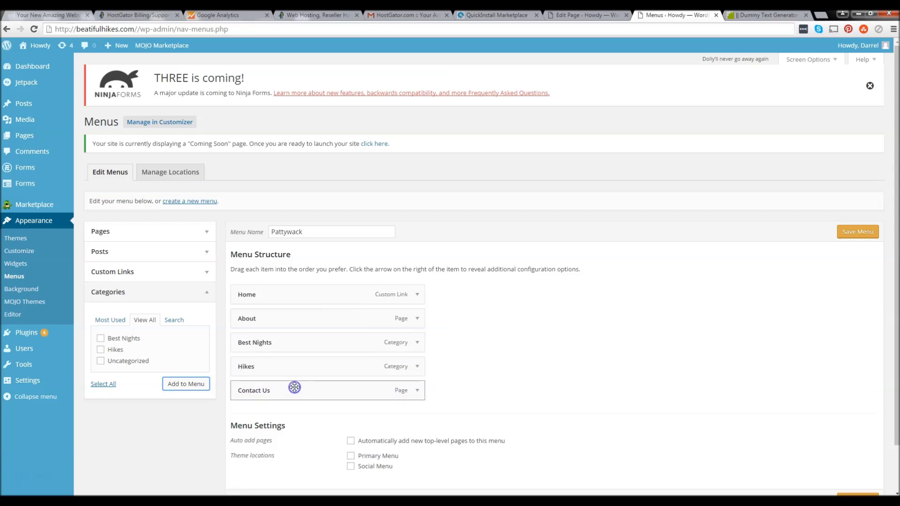
pyautogui.click(292, 335)
pyautogui.moveTo(292, 336); pyautogui.dragTo(294, 317)
pyautogui.moveTo(288, 364)
pyautogui.mouseDown()
pyautogui.moveTo(288, 334)
pyautogui.moveTo(287, 342)
pyautogui.mouseUp()
pyautogui.click(288, 360)
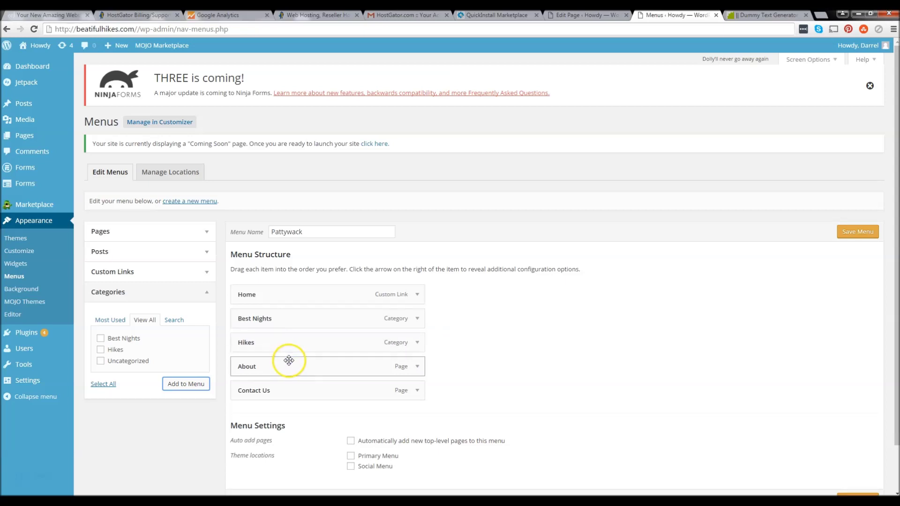
pyautogui.scroll(-1, 329, 349)
pyautogui.click(314, 317)
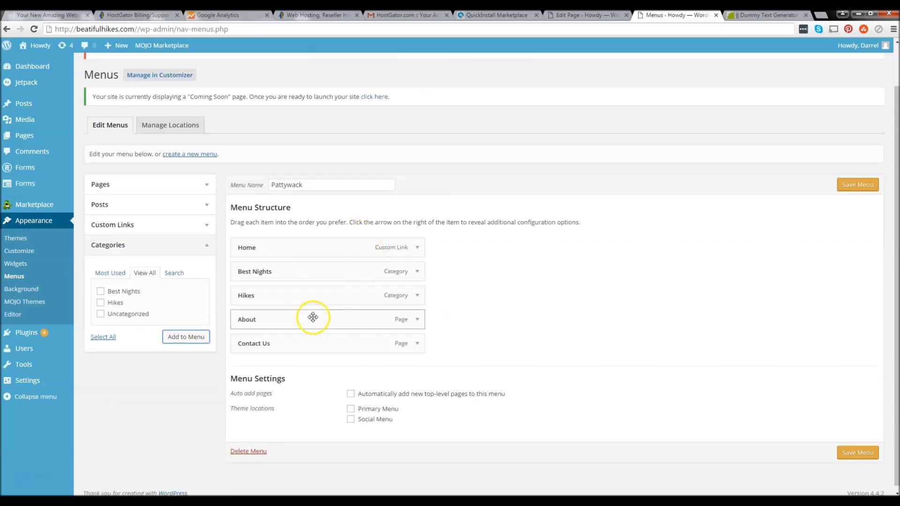
# - Make the menu the Primary Menu and save it
pyautogui.click(351, 410)
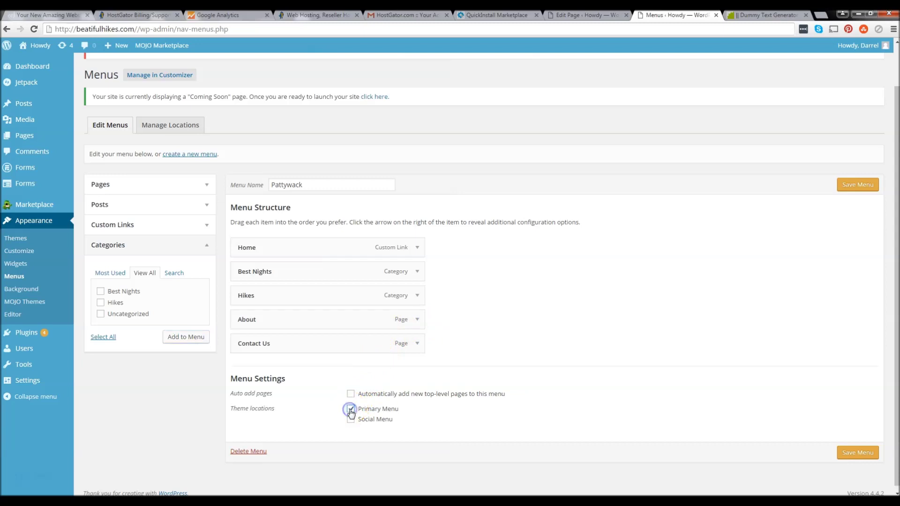
pyautogui.click(854, 187)
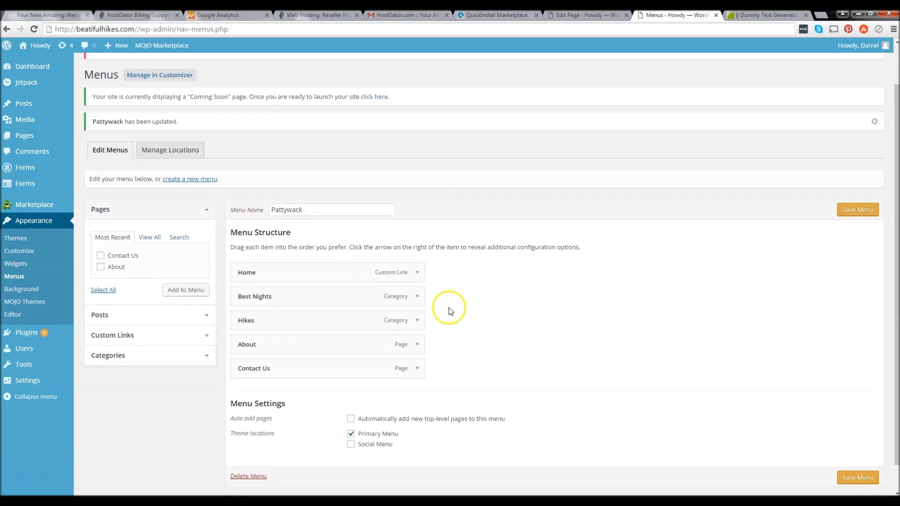
pyautogui.moveTo(41, 47)
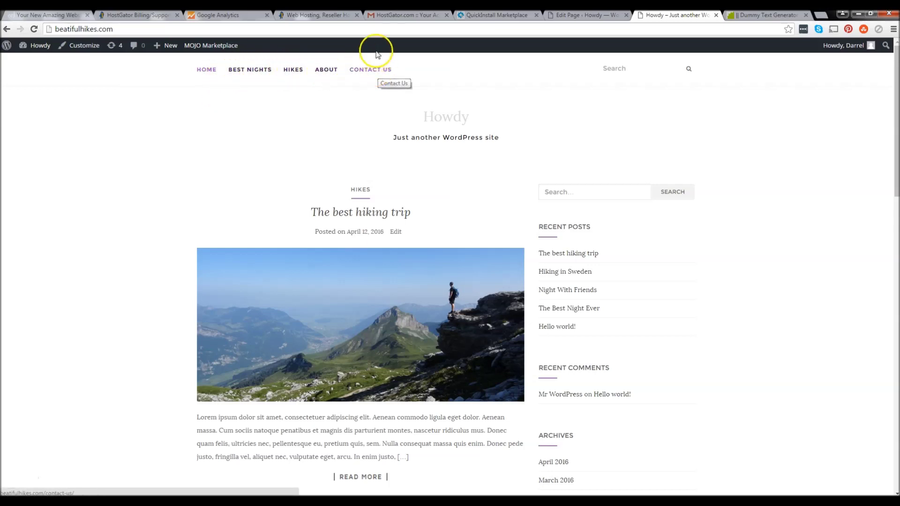
# - Review the live Best Nights category page
pyautogui.click(250, 70)
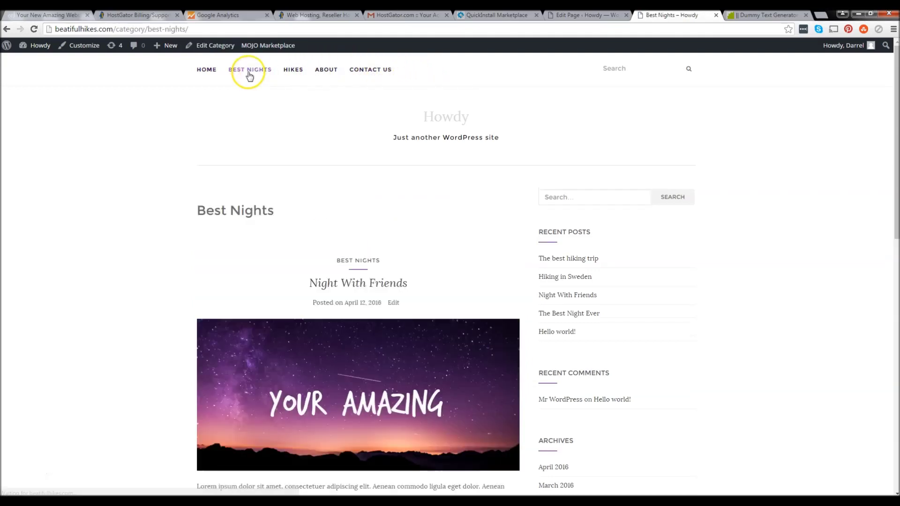
pyautogui.moveTo(895, 74)
pyautogui.mouseDown()
pyautogui.moveTo(891, 153)
pyautogui.moveTo(889, 64)
pyautogui.mouseUp()
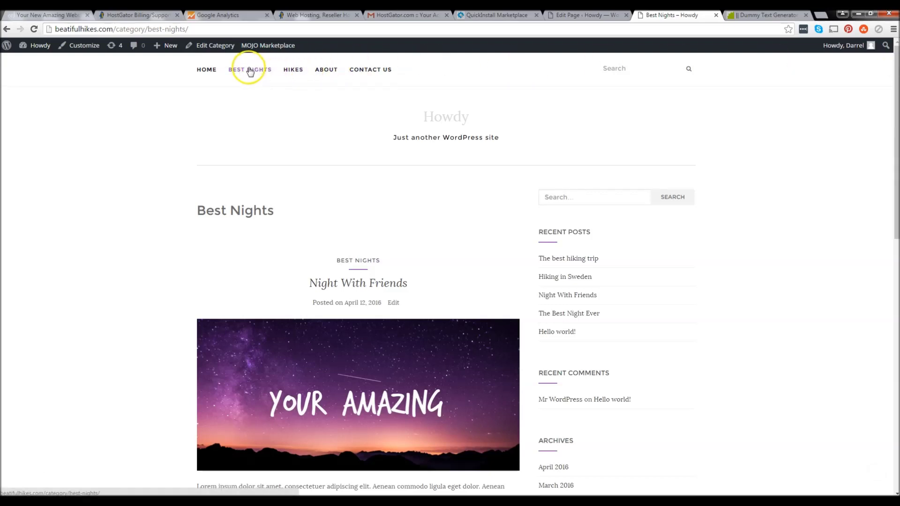
pyautogui.moveTo(894, 80)
pyautogui.mouseDown()
pyautogui.moveTo(894, 306)
pyautogui.moveTo(881, 71)
pyautogui.mouseUp()
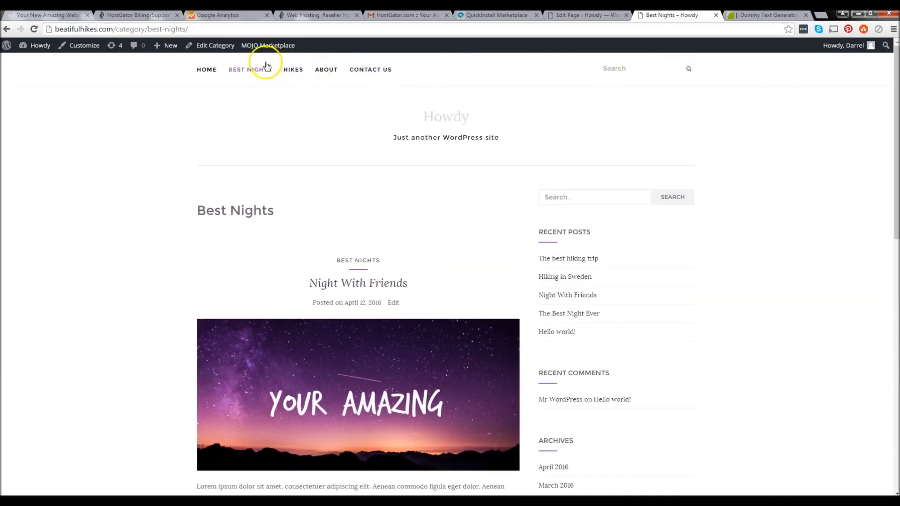
pyautogui.scroll(-10, 328, 206)
pyautogui.scroll(-3, 331, 314)
pyautogui.scroll(13, 336, 311)
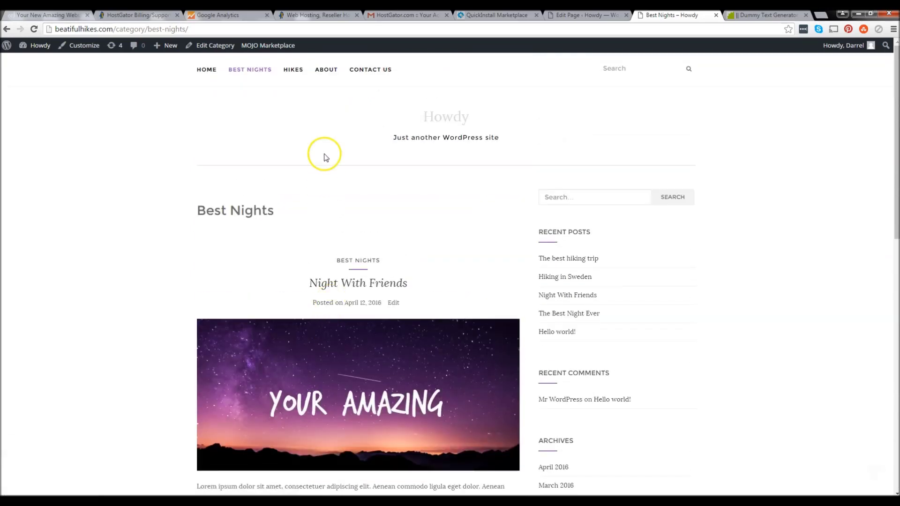
# - Review the live Hikes category page
pyautogui.click(294, 70)
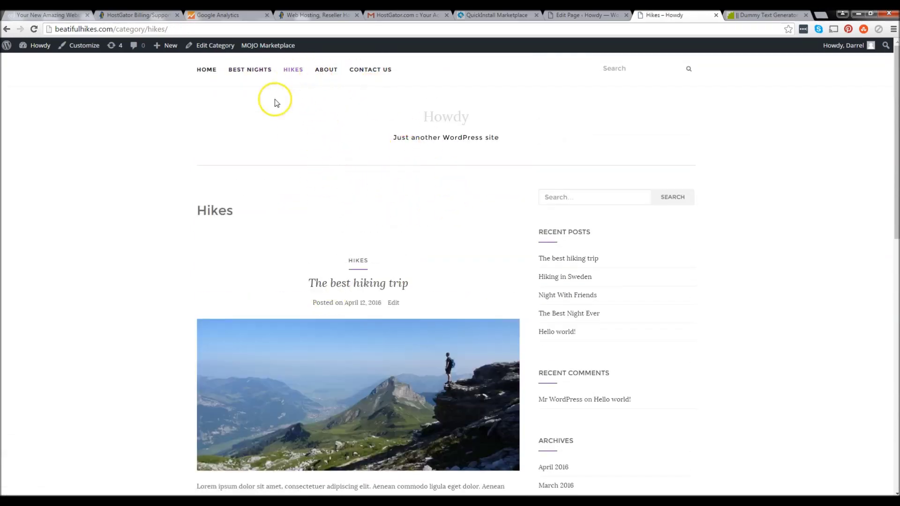
pyautogui.scroll(-4, 416, 191)
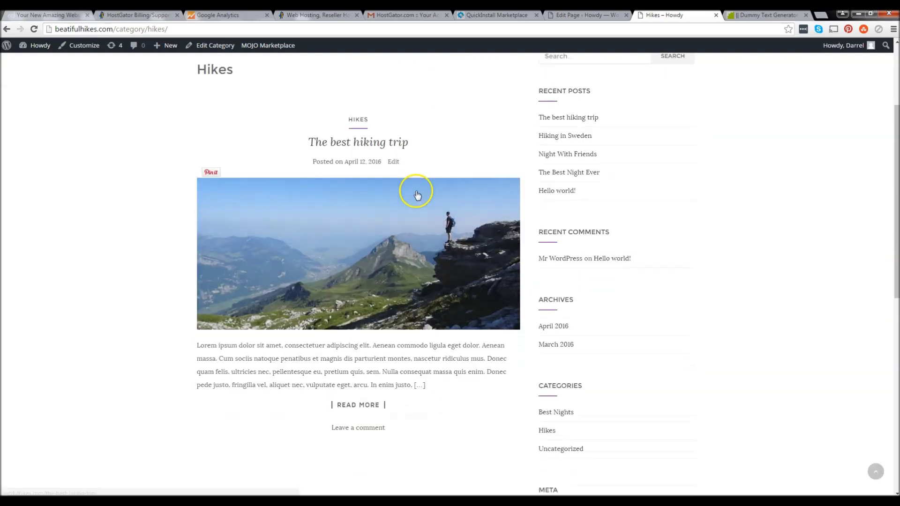
pyautogui.scroll(-7, 417, 193)
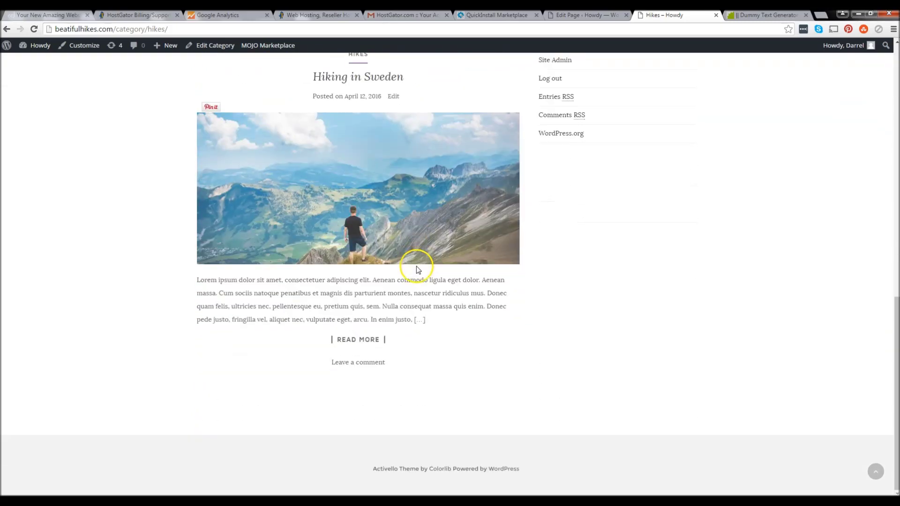
pyautogui.scroll(11, 432, 307)
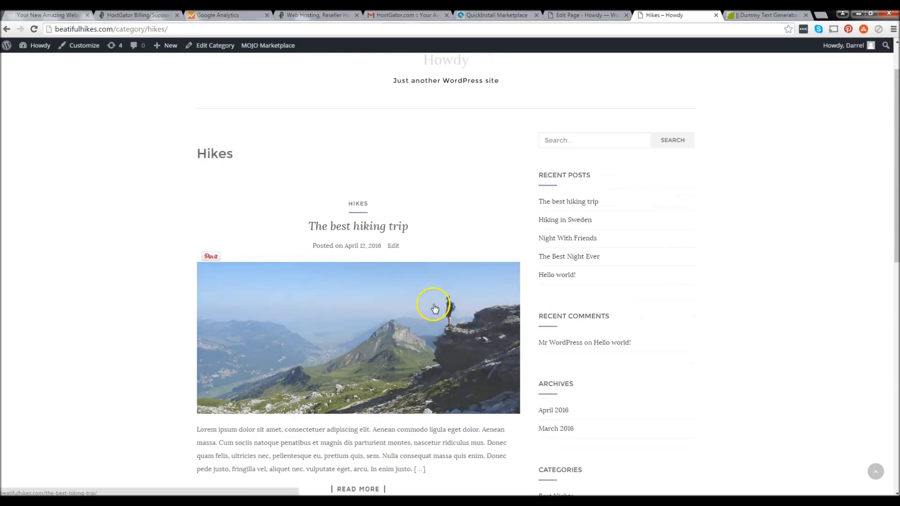
# - Review the live About page with its starry photo
pyautogui.click(325, 70)
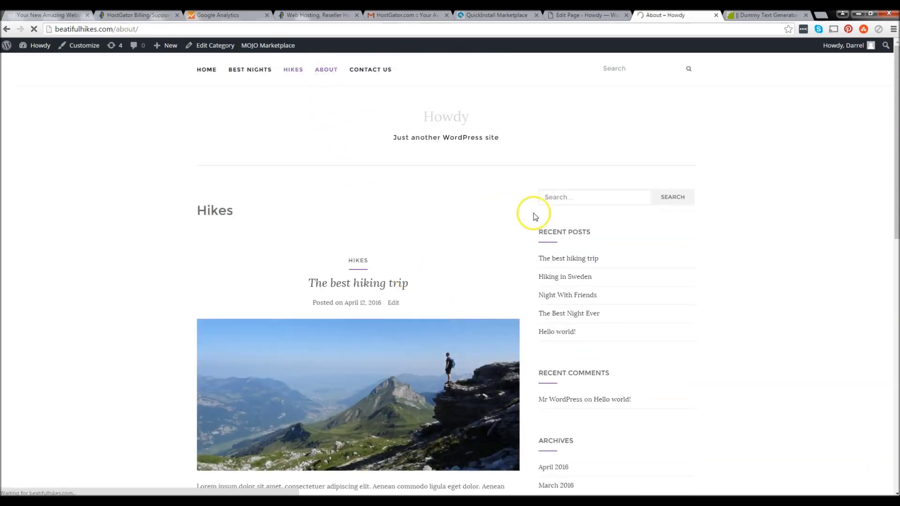
pyautogui.scroll(-3, 463, 236)
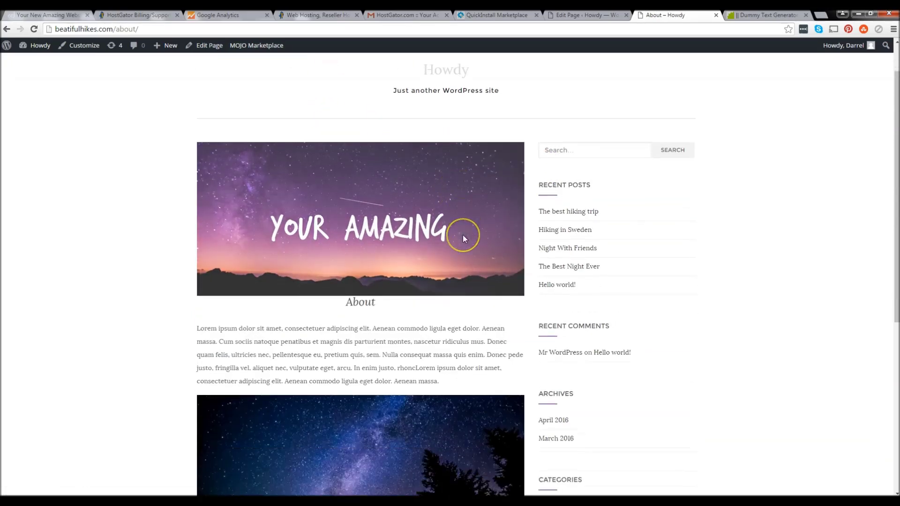
pyautogui.scroll(-5, 463, 236)
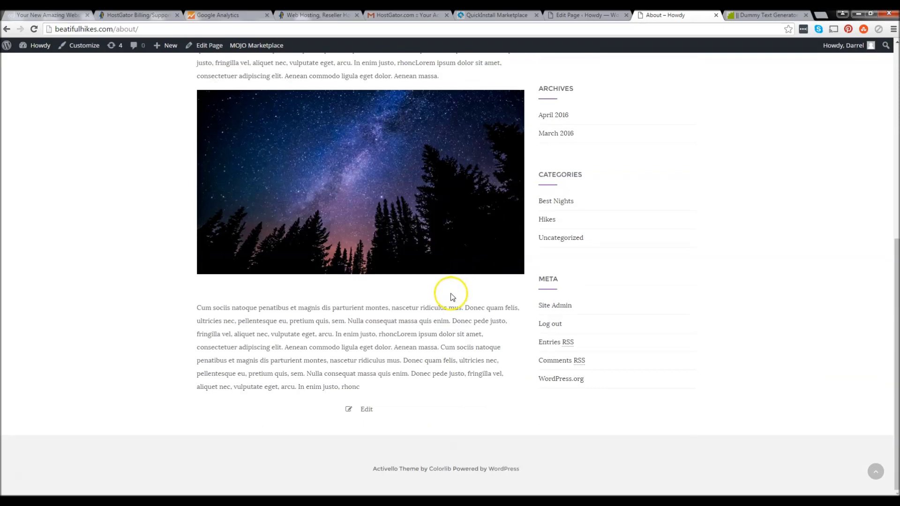
pyautogui.scroll(8, 449, 300)
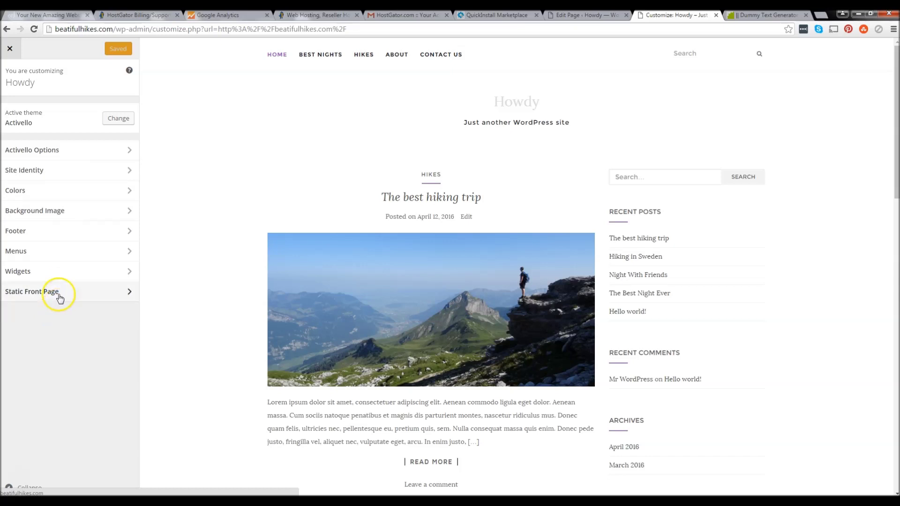
# - Apply the night-sky photo as the site background image
pyautogui.scroll(-2, 187, 274)
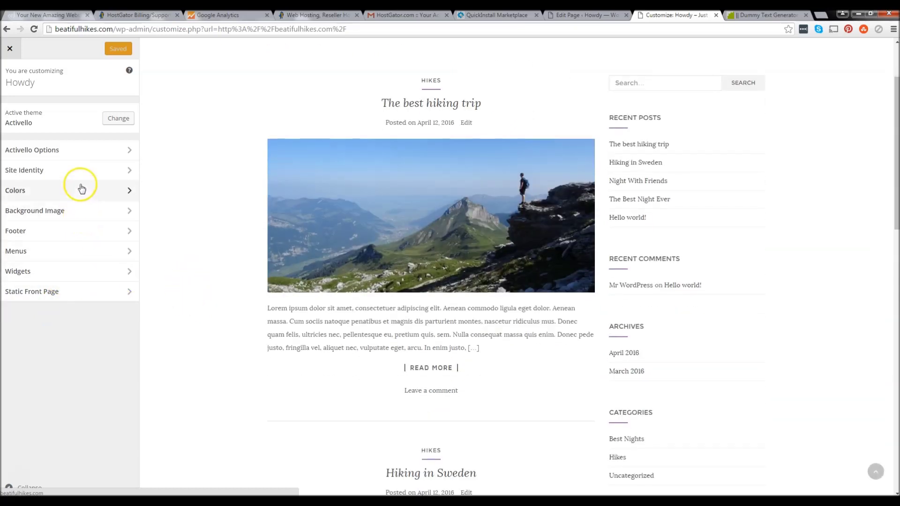
pyautogui.scroll(2, 189, 242)
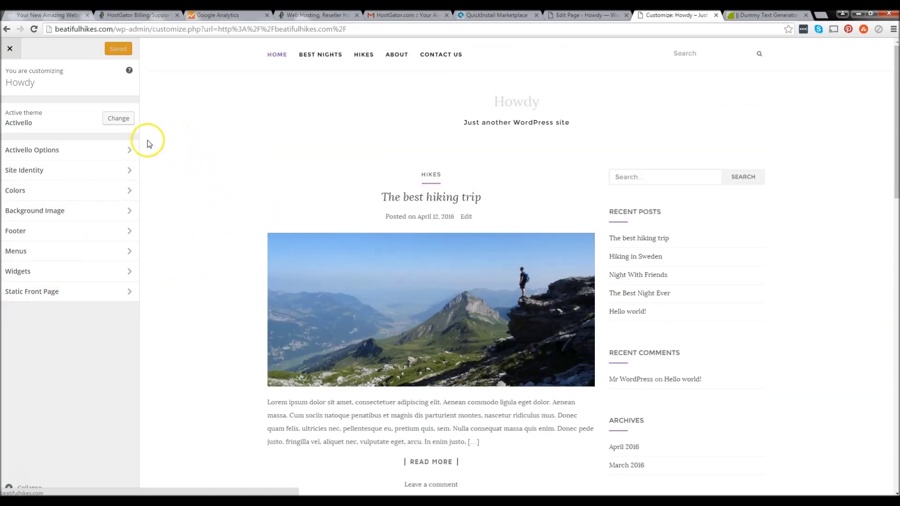
pyautogui.click(74, 211)
pyautogui.click(92, 145)
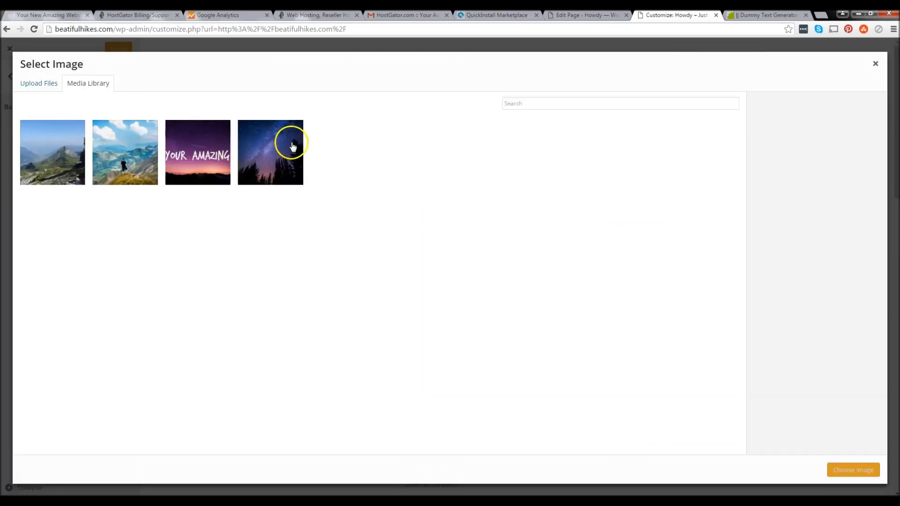
pyautogui.click(268, 137)
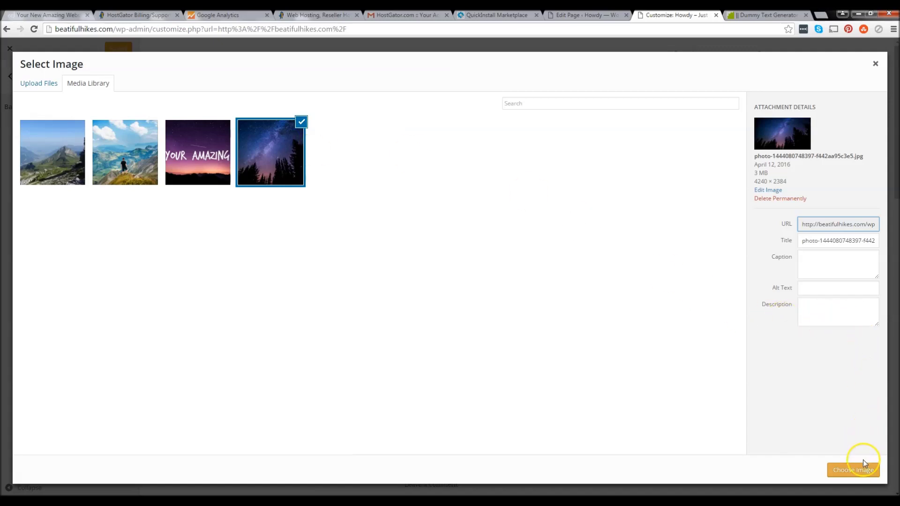
pyautogui.click(861, 469)
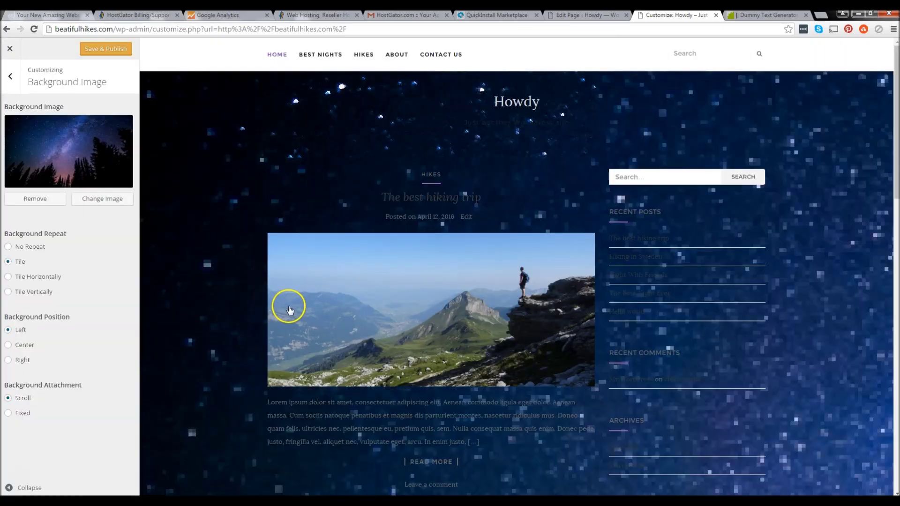
# - Preview the homepage with the night-sky background, then remove the background image
pyautogui.scroll(-6, 741, 286)
pyautogui.scroll(-10, 794, 287)
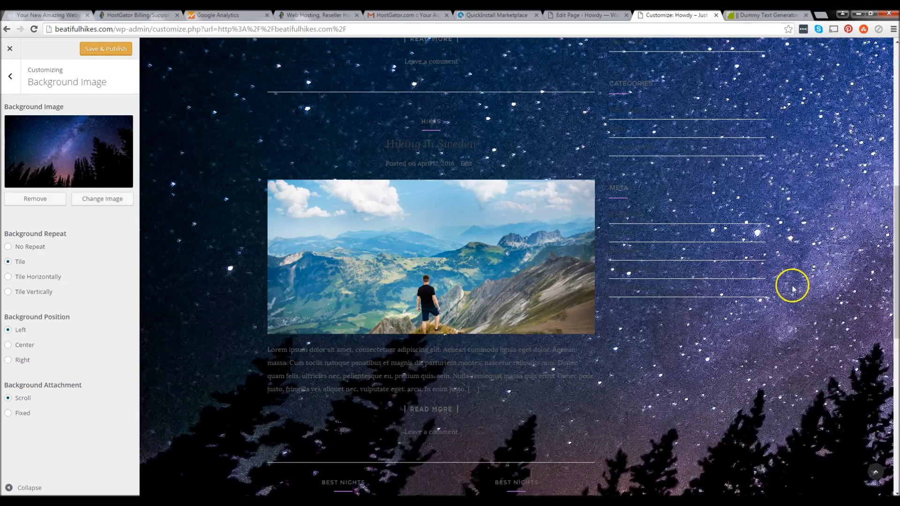
pyautogui.scroll(-5, 615, 327)
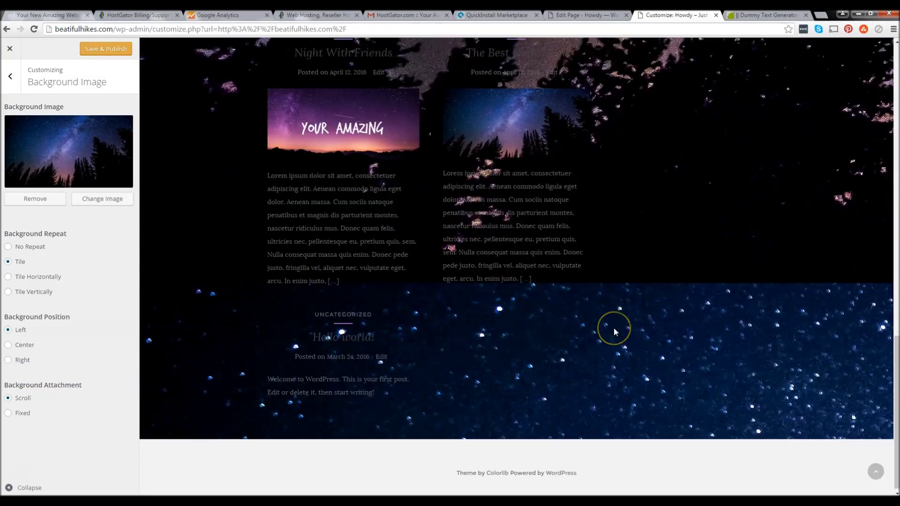
pyautogui.scroll(20, 614, 327)
pyautogui.scroll(4, 546, 327)
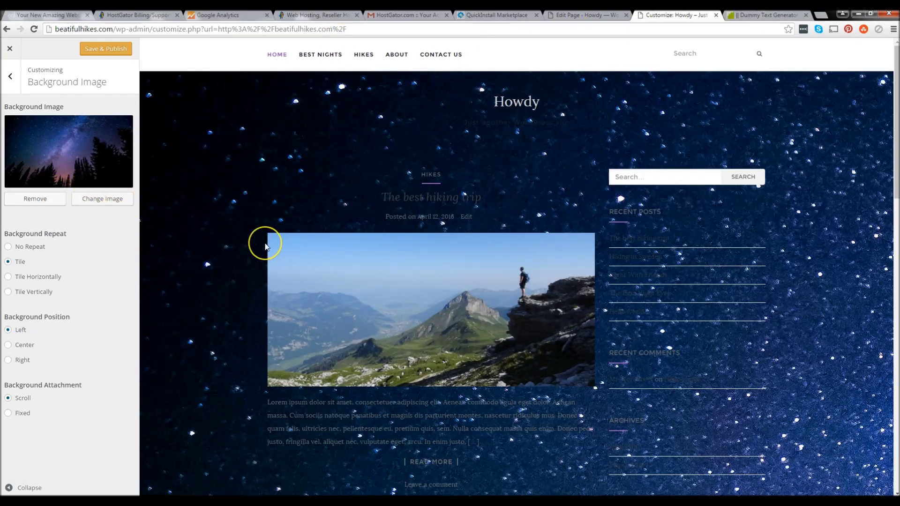
pyautogui.scroll(-5, 265, 246)
pyautogui.scroll(-4, 265, 246)
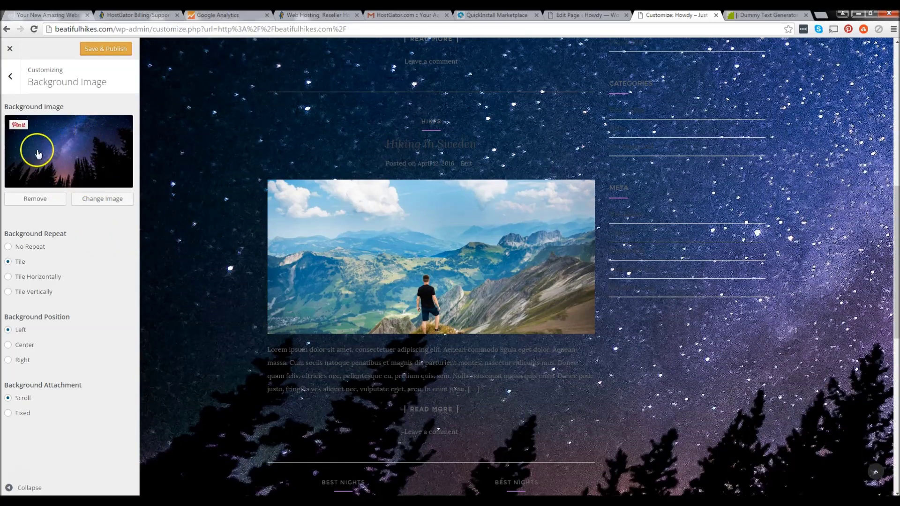
pyautogui.click(46, 198)
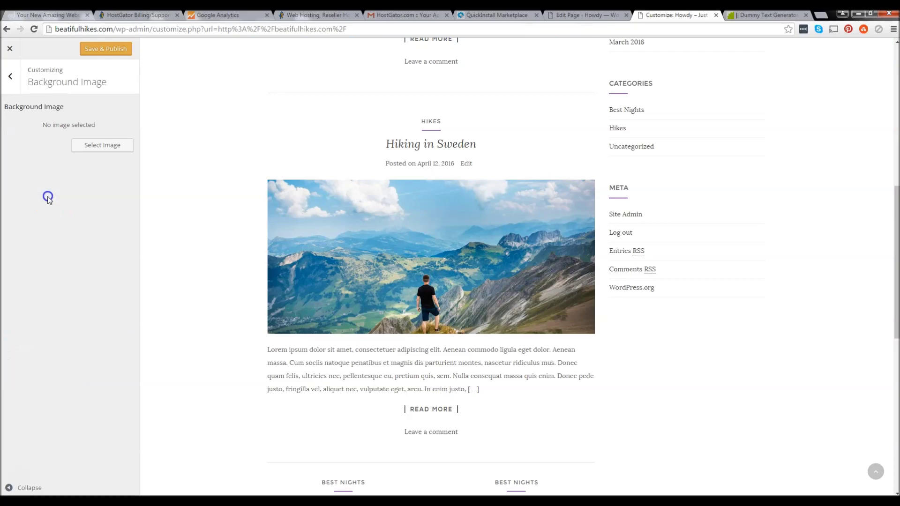
pyautogui.scroll(7, 169, 217)
# - Try grey, green and purple page background colours, then settle back on white
pyautogui.click(9, 74)
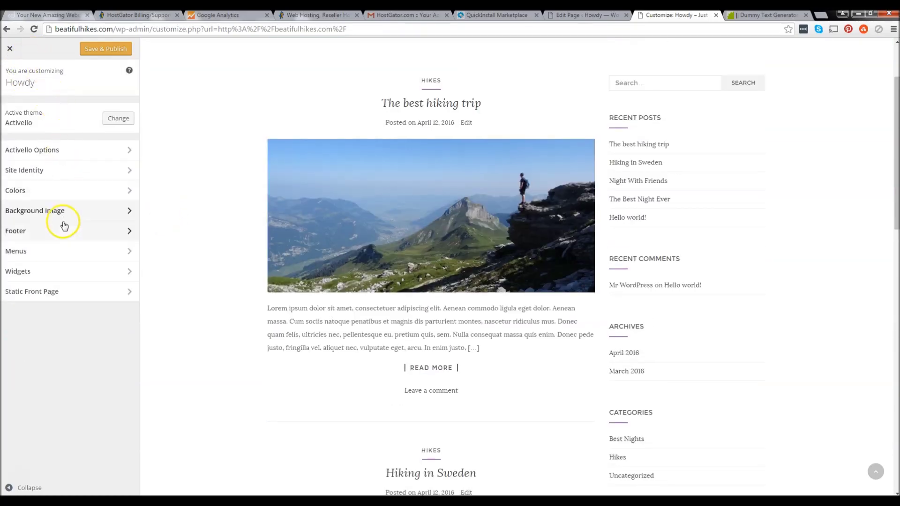
pyautogui.click(55, 190)
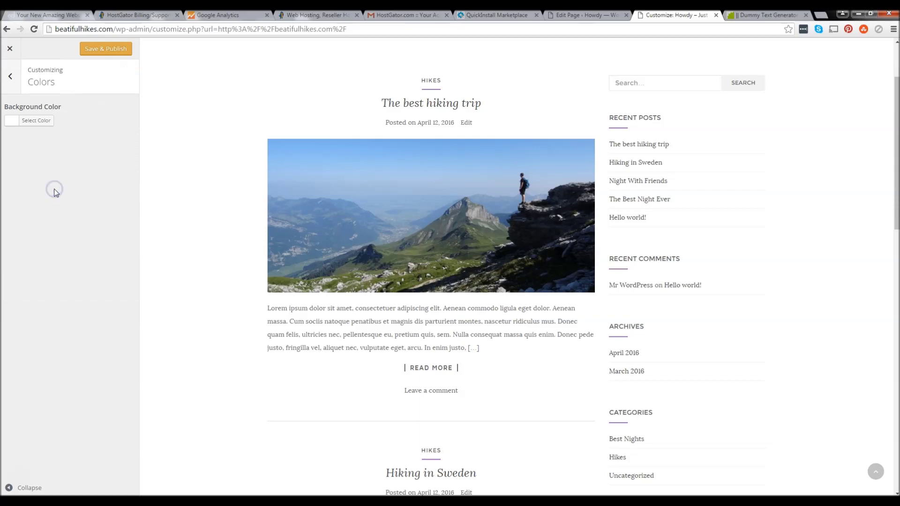
pyautogui.click(38, 121)
pyautogui.moveTo(45, 151); pyautogui.dragTo(47, 159)
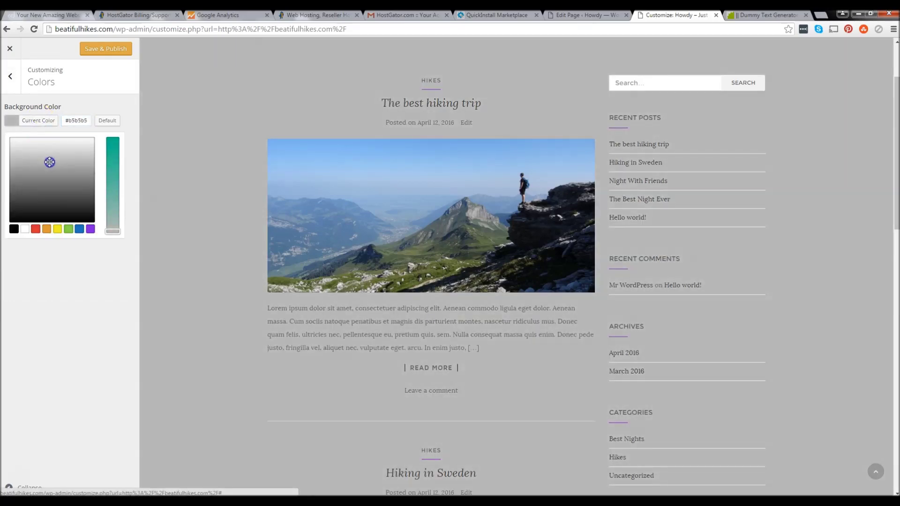
pyautogui.scroll(-10, 176, 173)
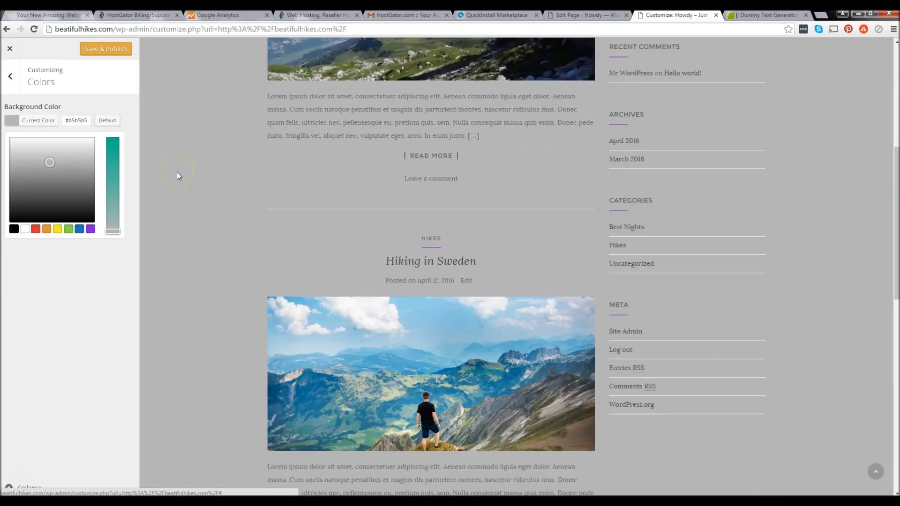
pyautogui.scroll(-1, 177, 173)
pyautogui.moveTo(76, 171); pyautogui.dragTo(11, 146)
pyautogui.click(67, 229)
pyautogui.click(25, 229)
# - Save and publish the customizer changes
pyautogui.scroll(10, 148, 227)
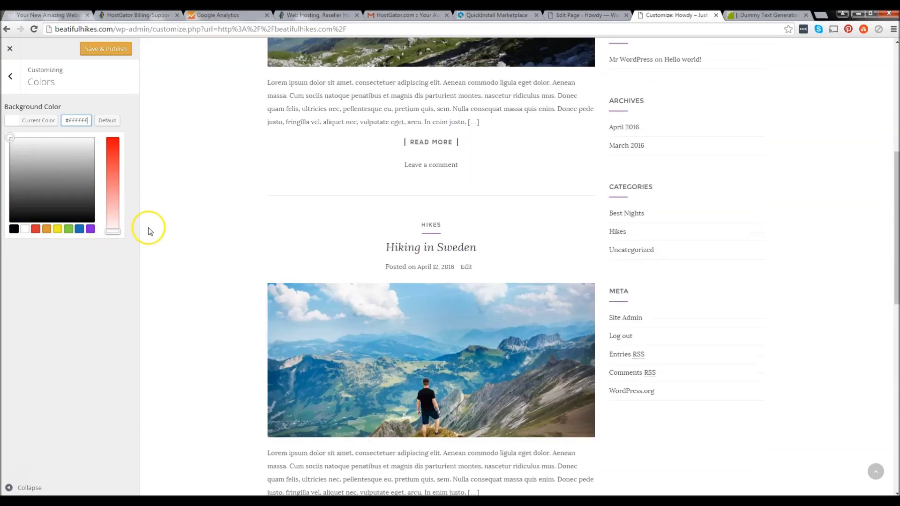
pyautogui.click(96, 49)
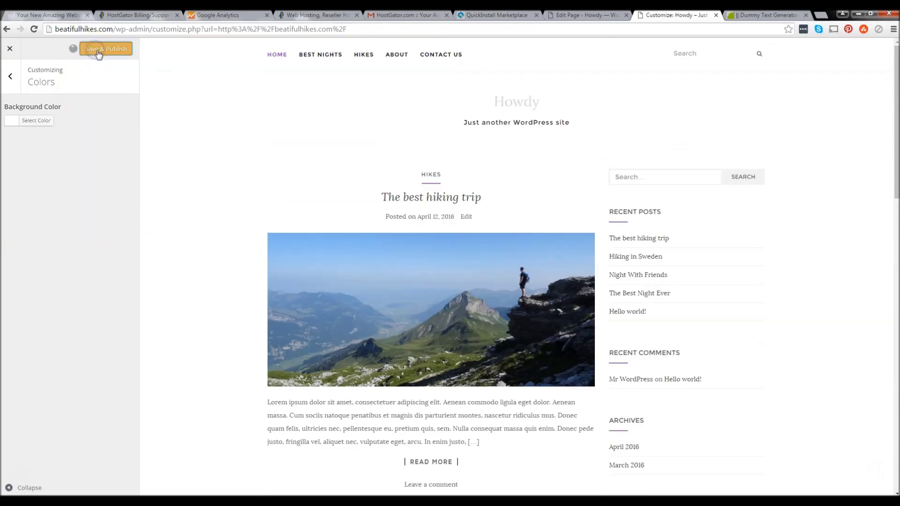
pyautogui.click(10, 75)
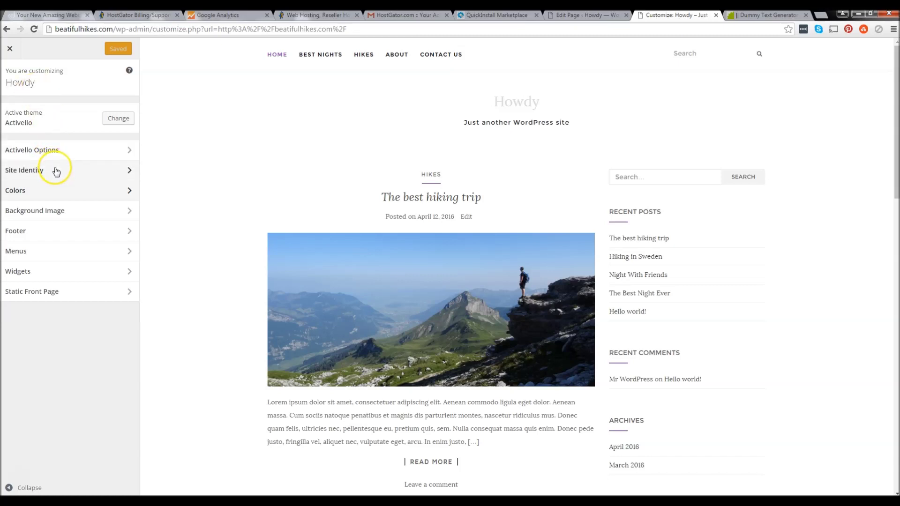
# - In Site Identity, replace the site title with the creator's name and the tagline with 'I love Wordpress'
pyautogui.click(56, 171)
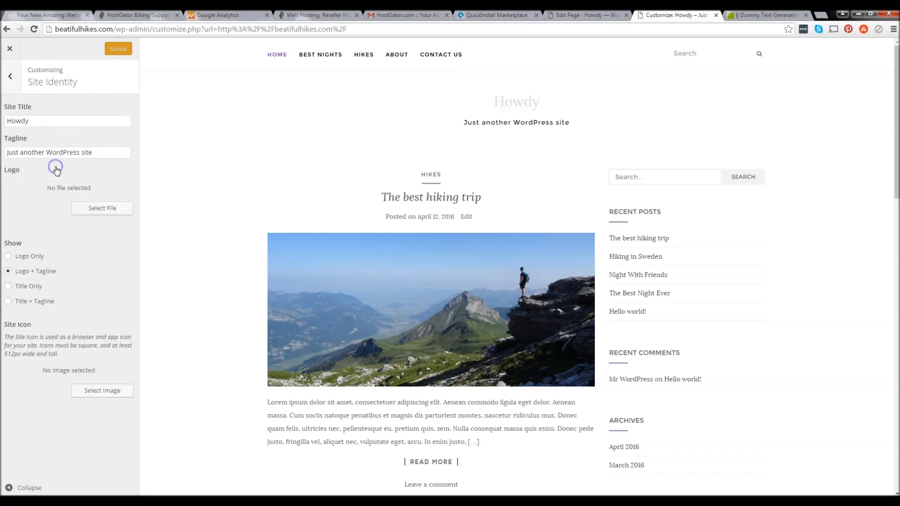
pyautogui.doubleClick(67, 119)
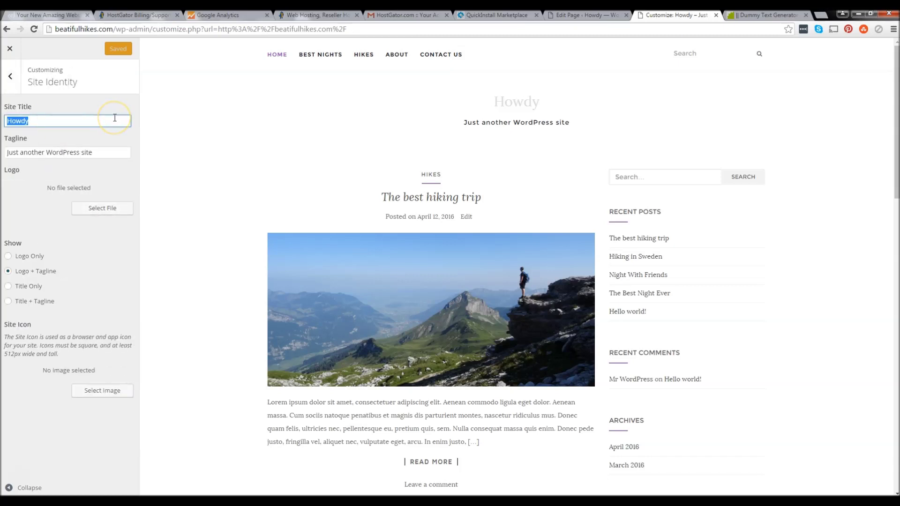
pyautogui.write('Darrelwilson.com')
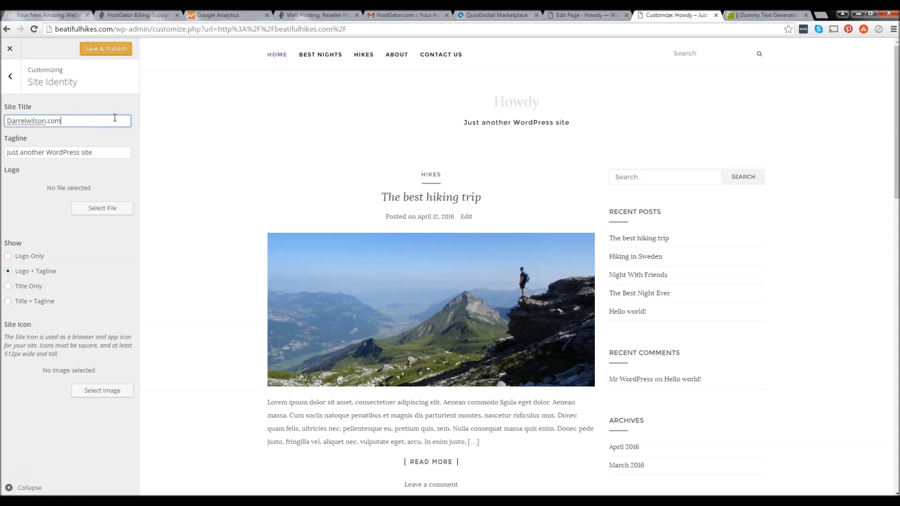
pyautogui.press('Tab')
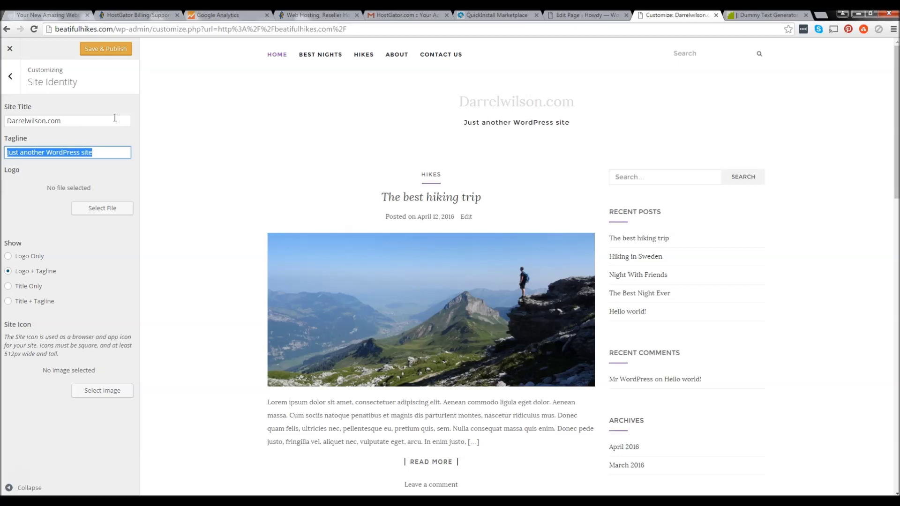
pyautogui.moveTo(588, 102); pyautogui.dragTo(451, 100)
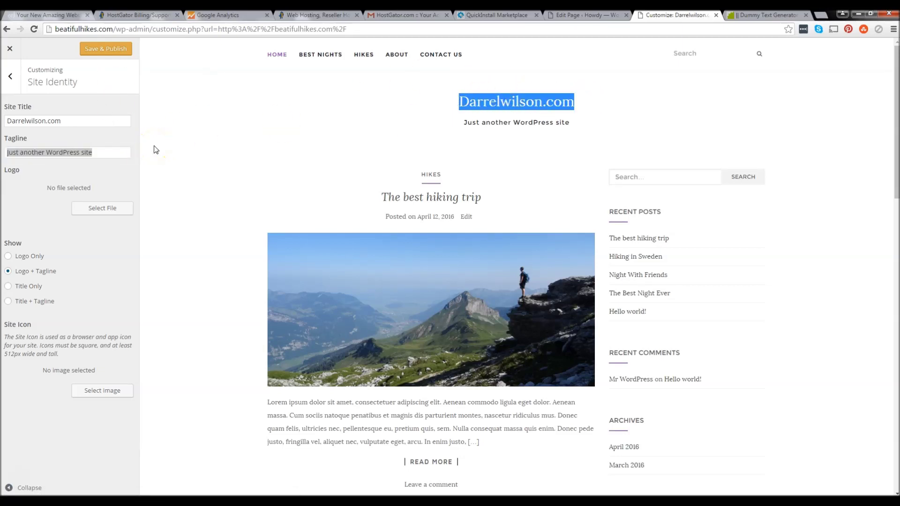
pyautogui.scroll(-5, 156, 150)
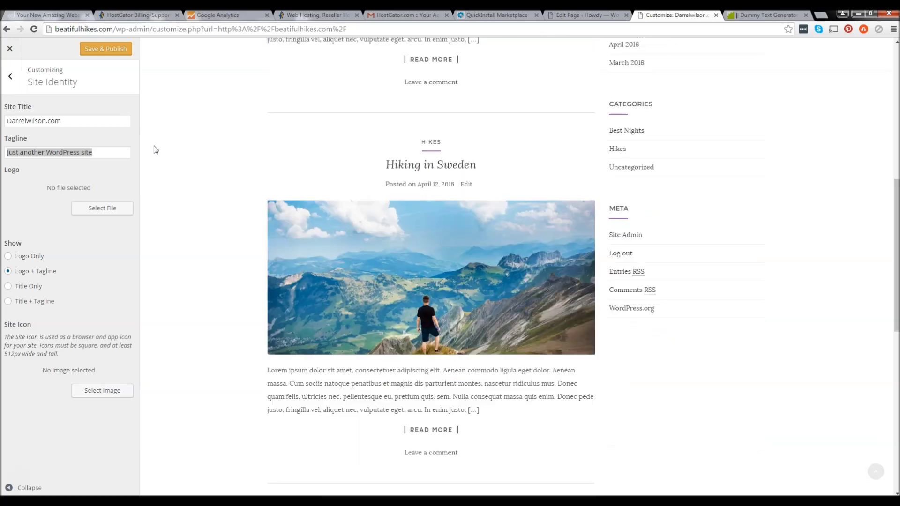
pyautogui.tripleClick(94, 147)
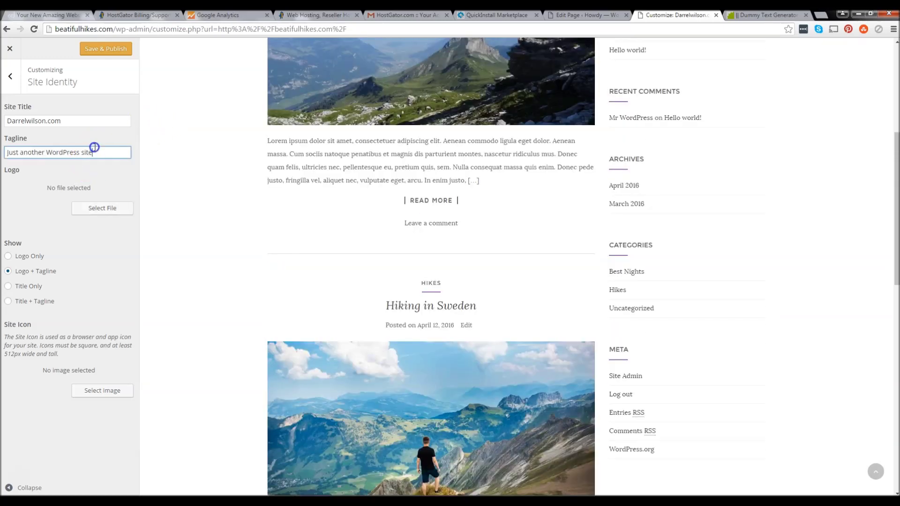
pyautogui.write('I lo')
pyautogui.press('BackSpace')
pyautogui.press('BackSpace')
pyautogui.press('BackSpace')
pyautogui.press('BackSpace')
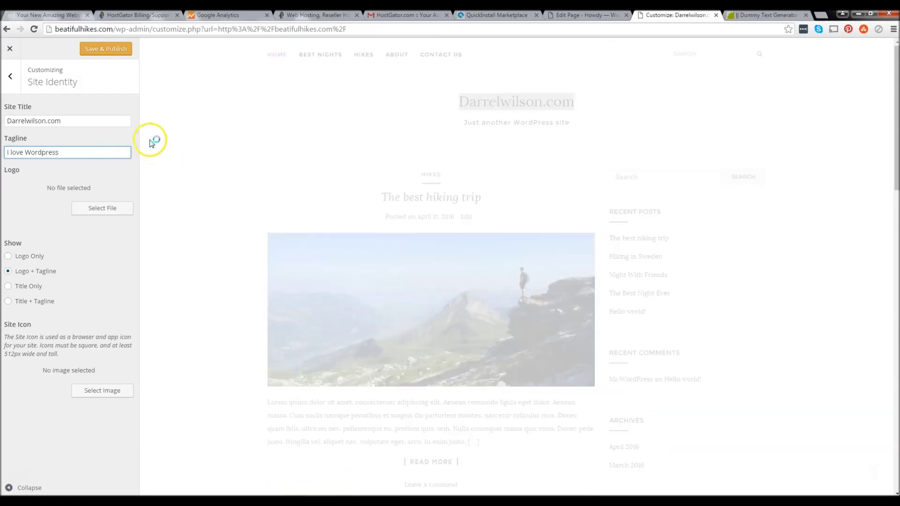
# - Publish the new identity, then browse the media library for a logo but close it unchosen
pyautogui.click(106, 49)
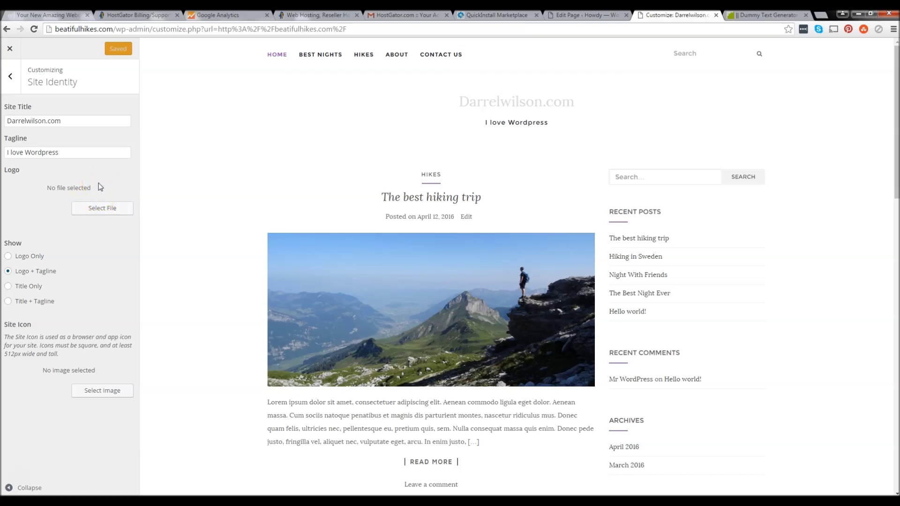
pyautogui.click(111, 208)
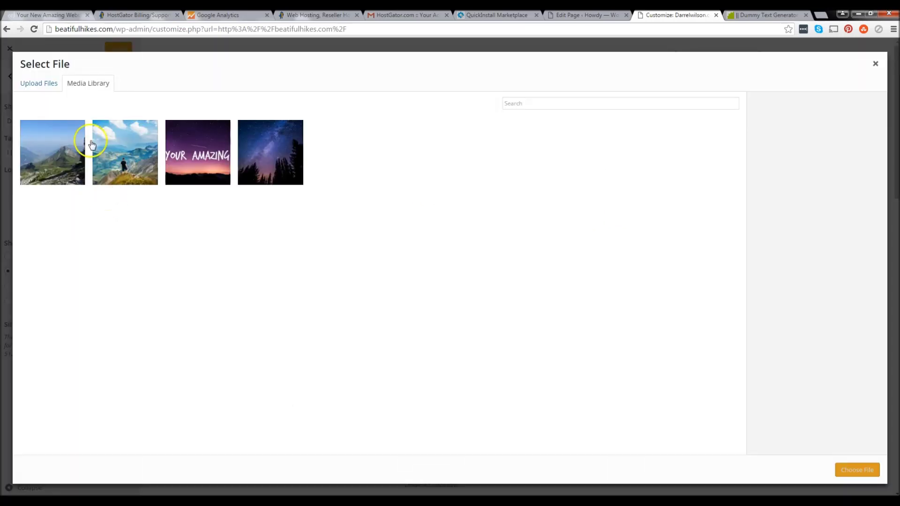
pyautogui.click(256, 136)
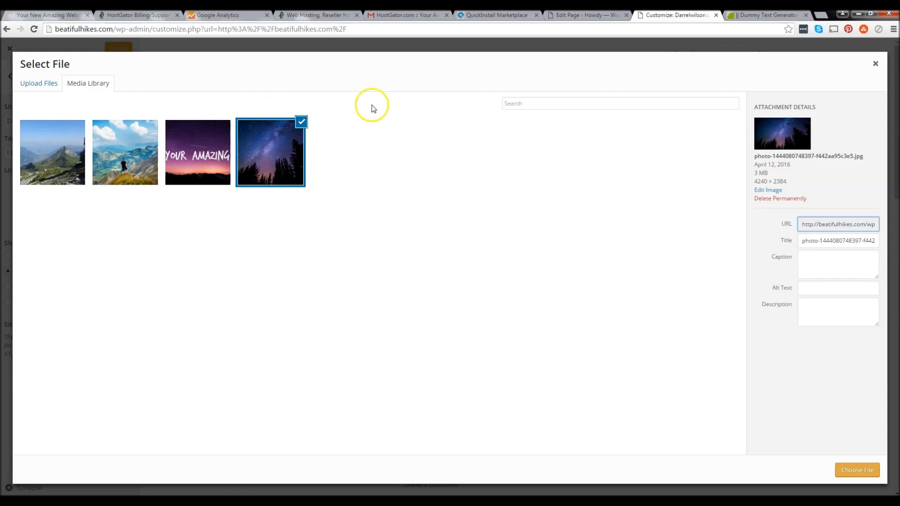
pyautogui.click(875, 63)
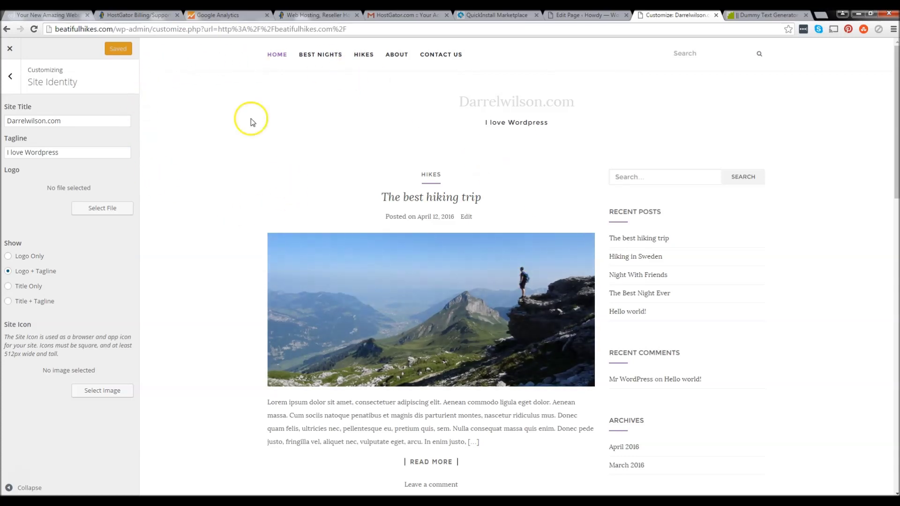
pyautogui.click(10, 75)
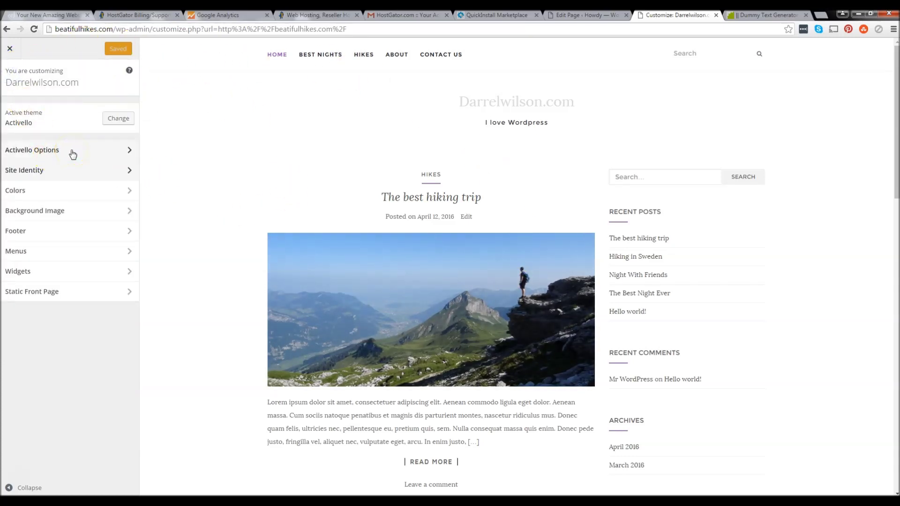
# - In Activello Options > Layout options, preview the Left Sidebar and Full Width layouts
pyautogui.click(31, 156)
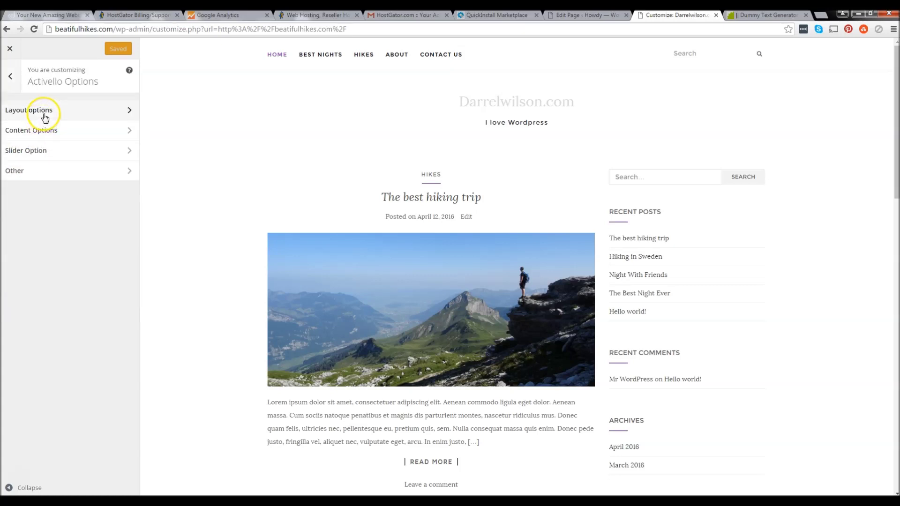
pyautogui.scroll(-3, 623, 211)
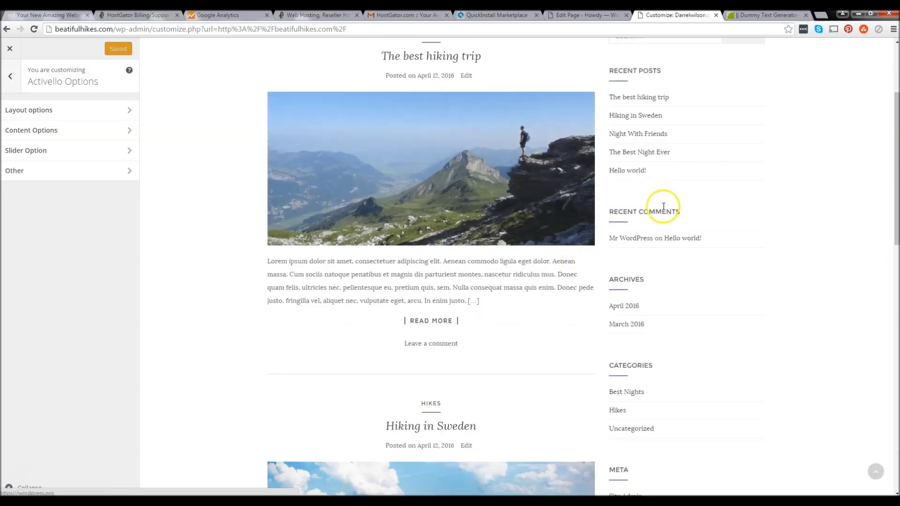
pyautogui.scroll(4, 683, 312)
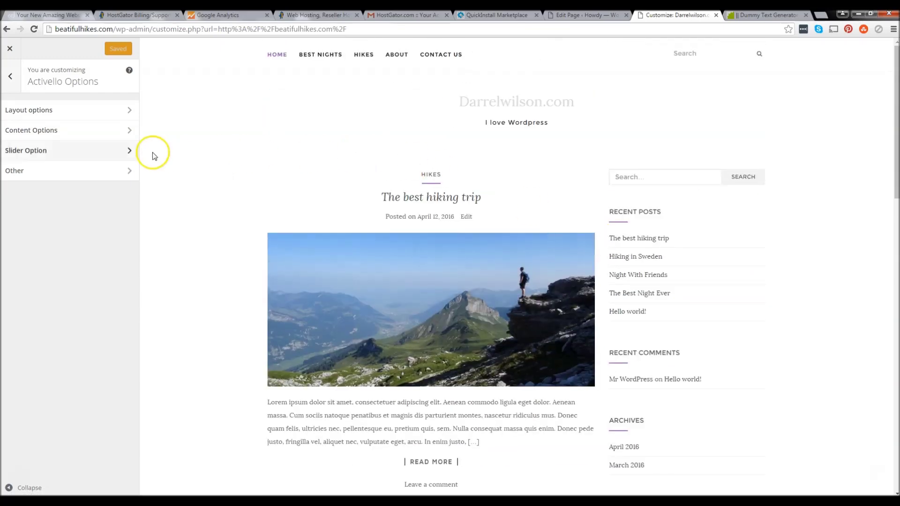
pyautogui.click(84, 110)
pyautogui.click(58, 140)
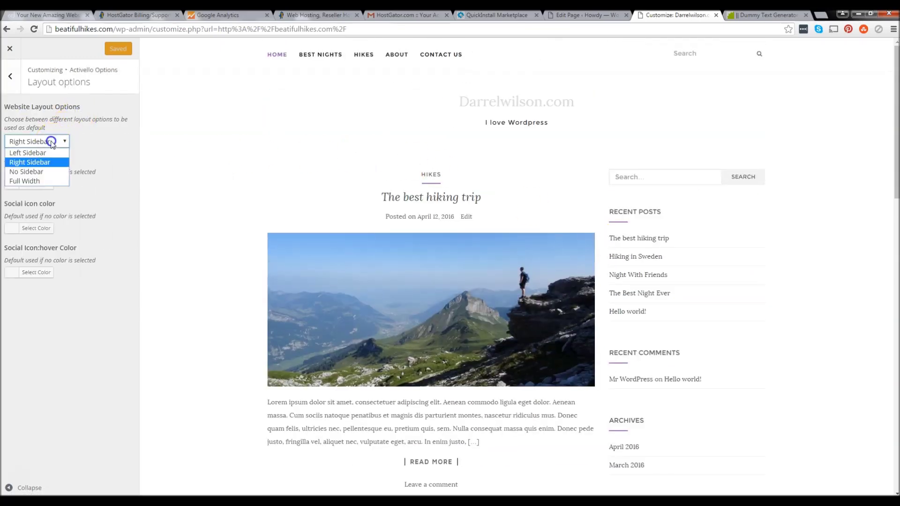
pyautogui.click(51, 162)
pyautogui.click(50, 143)
pyautogui.click(33, 151)
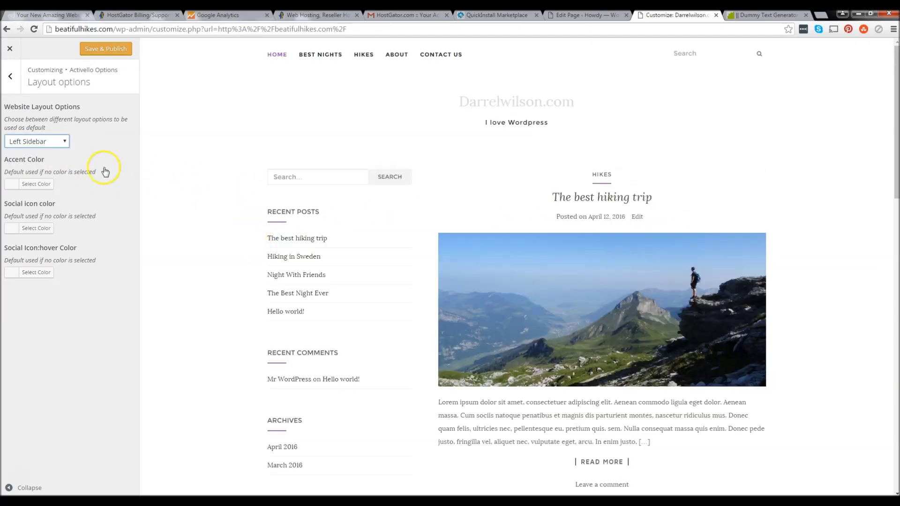
pyautogui.click(47, 141)
pyautogui.click(38, 181)
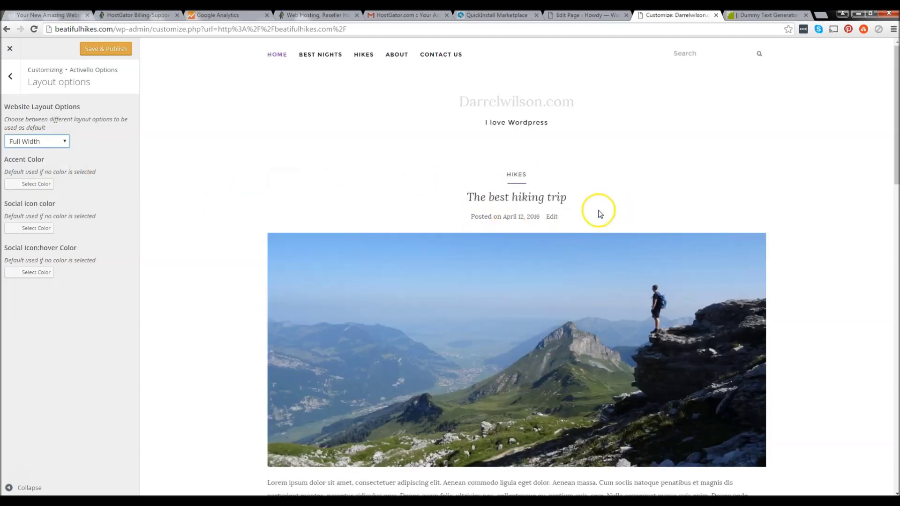
pyautogui.moveTo(896, 101); pyautogui.dragTo(870, 134)
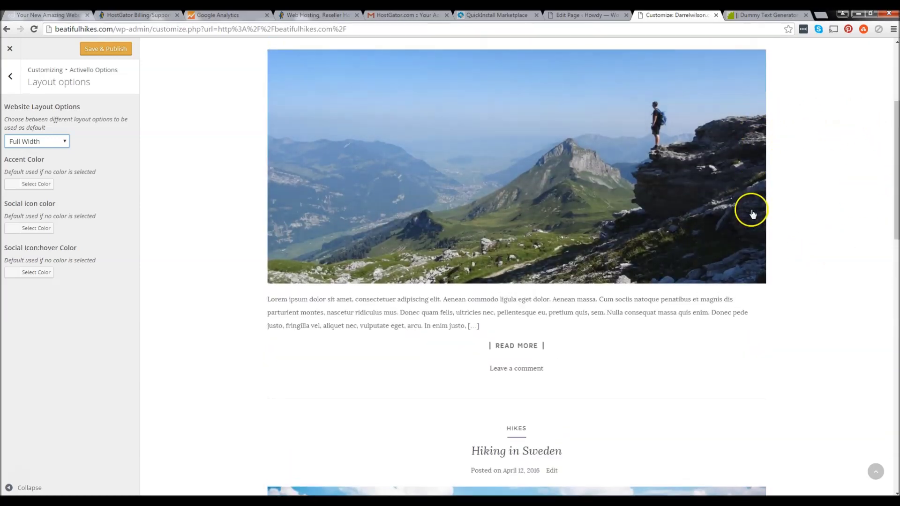
# - Try green as the social icon hover colour, then clear it
pyautogui.scroll(-1, 815, 345)
pyautogui.scroll(-1, 797, 343)
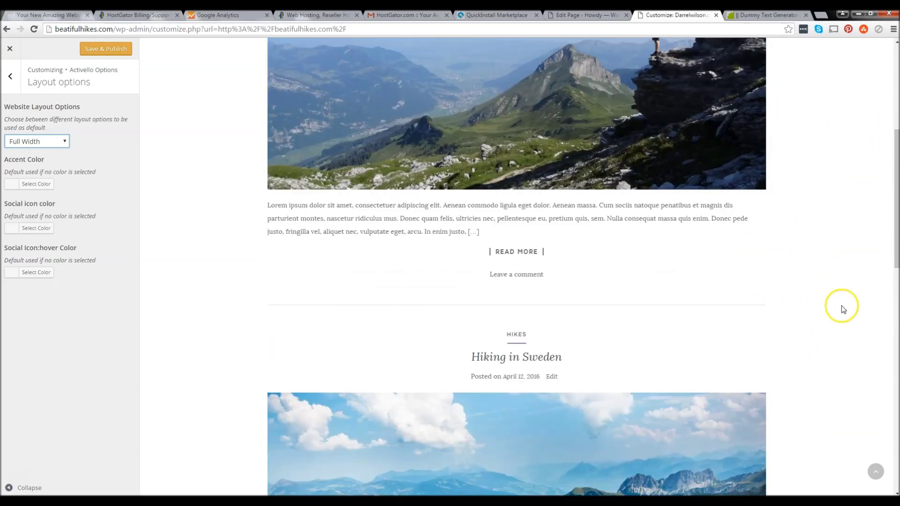
pyautogui.scroll(6, 844, 310)
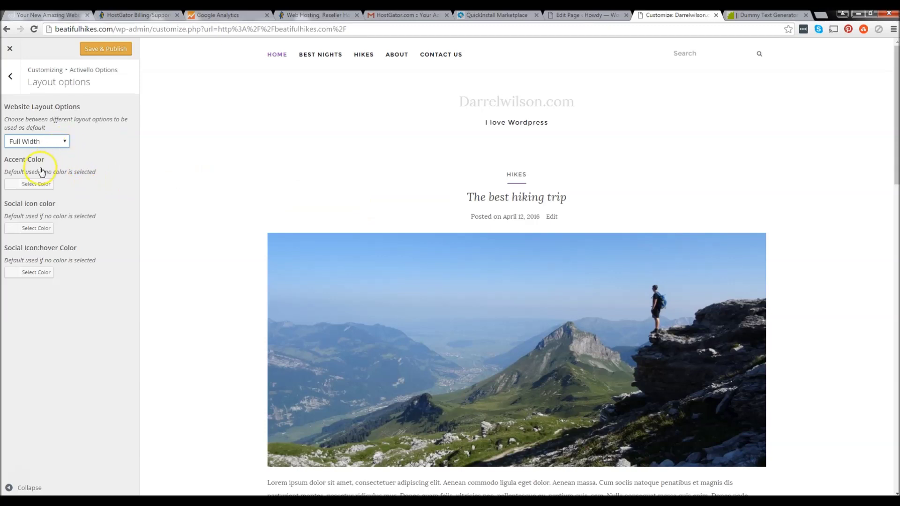
pyautogui.click(35, 276)
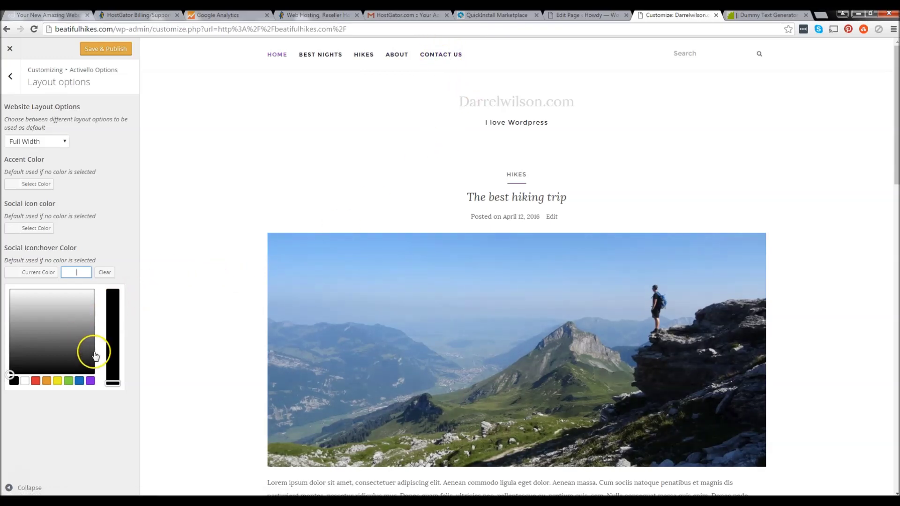
pyautogui.click(69, 381)
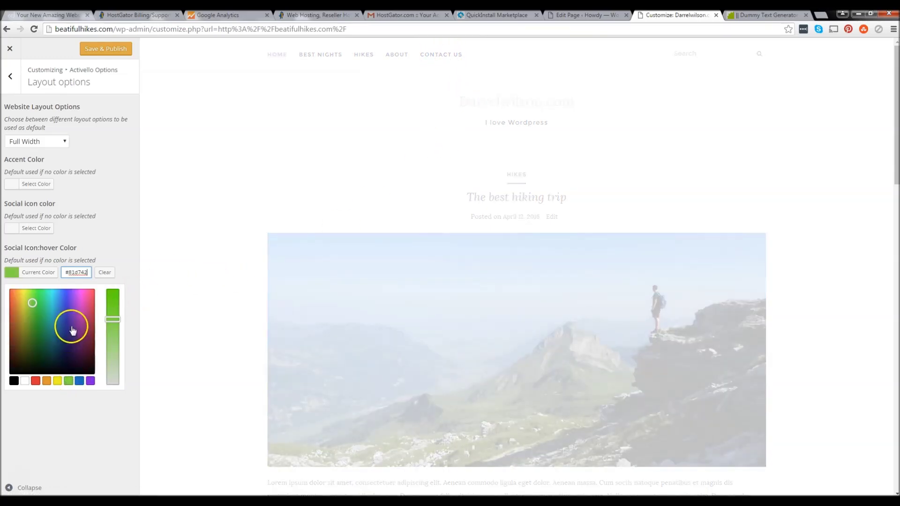
pyautogui.click(106, 273)
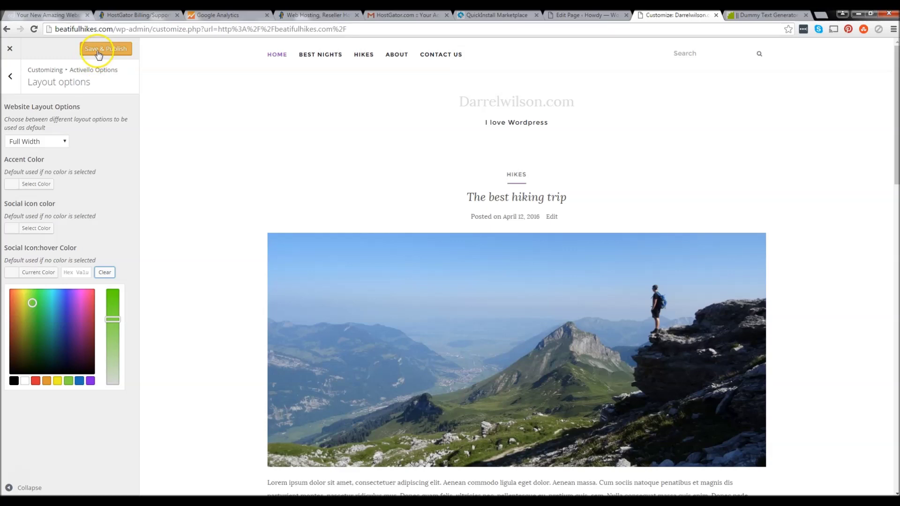
# - Set the website layout back to Right Sidebar and publish it
pyautogui.click(50, 142)
pyautogui.click(50, 161)
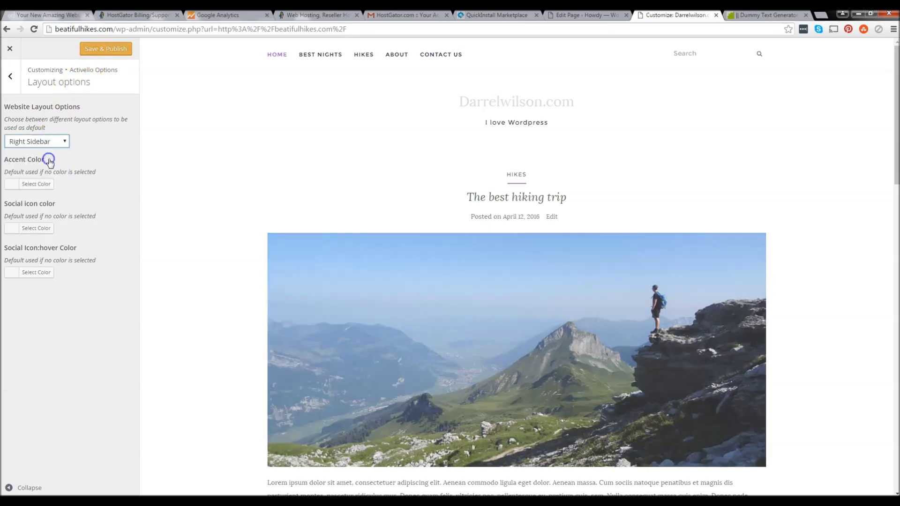
pyautogui.click(89, 49)
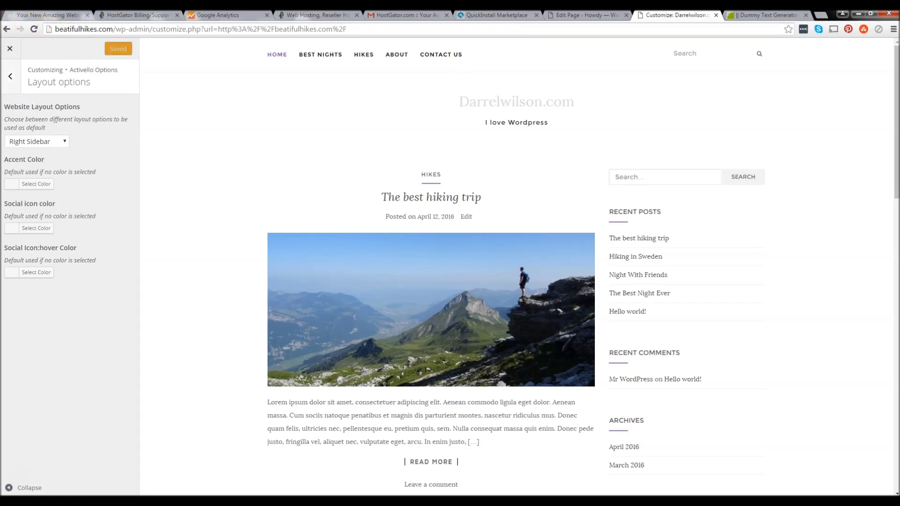
pyautogui.click(7, 76)
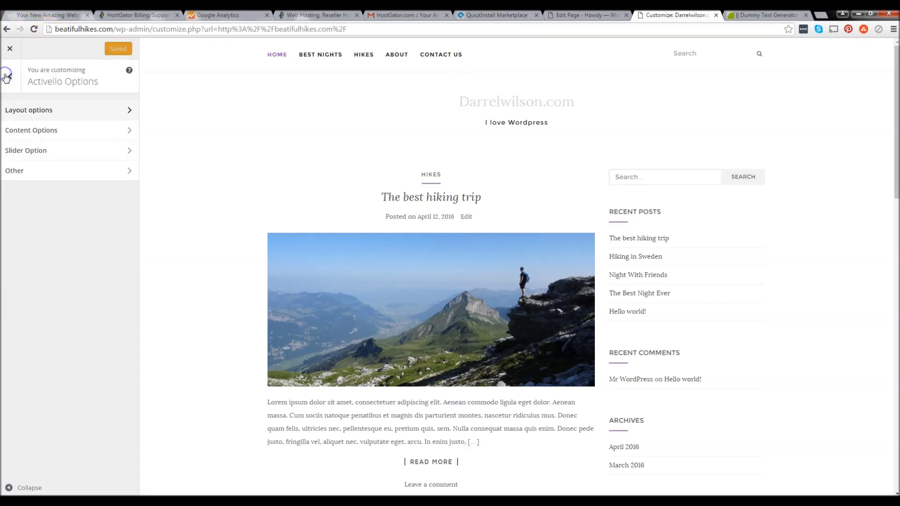
# - Look through Content Options, then open Activello's Slider Option settings
pyautogui.click(44, 130)
pyautogui.scroll(-3, 193, 126)
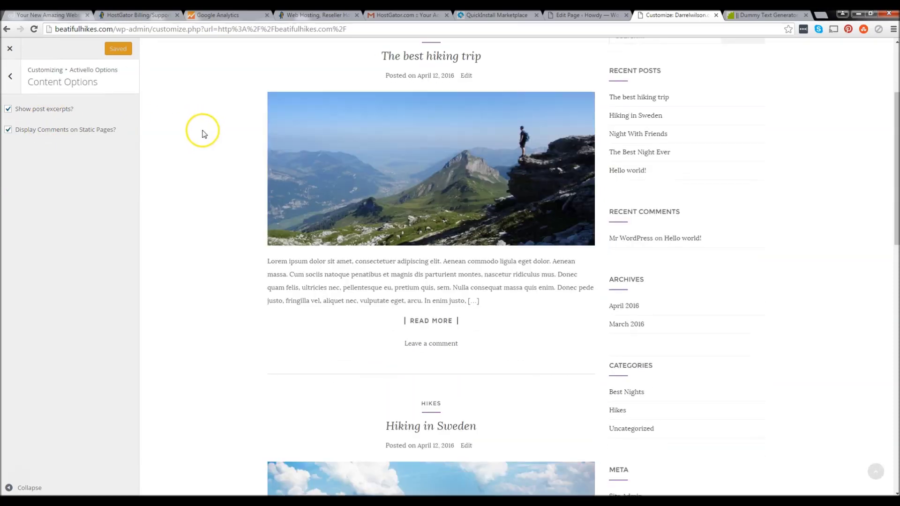
pyautogui.scroll(3, 206, 123)
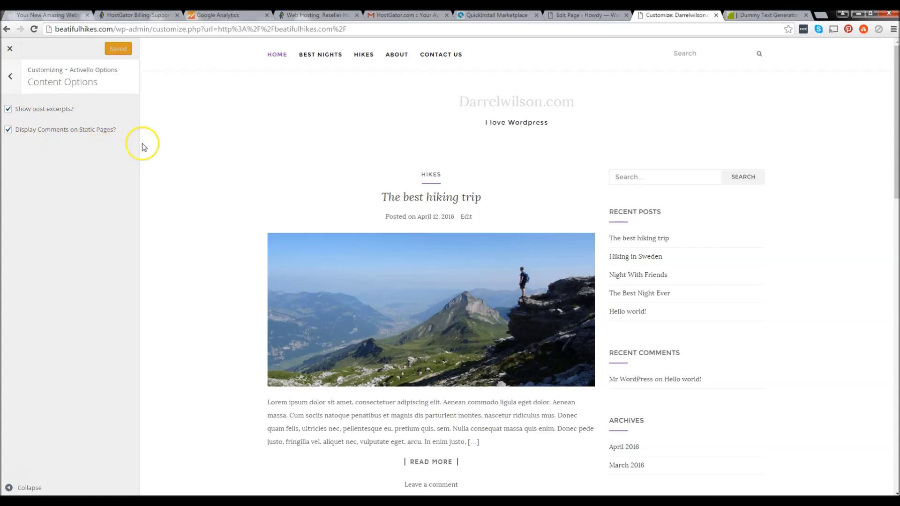
pyautogui.click(6, 79)
pyautogui.click(28, 147)
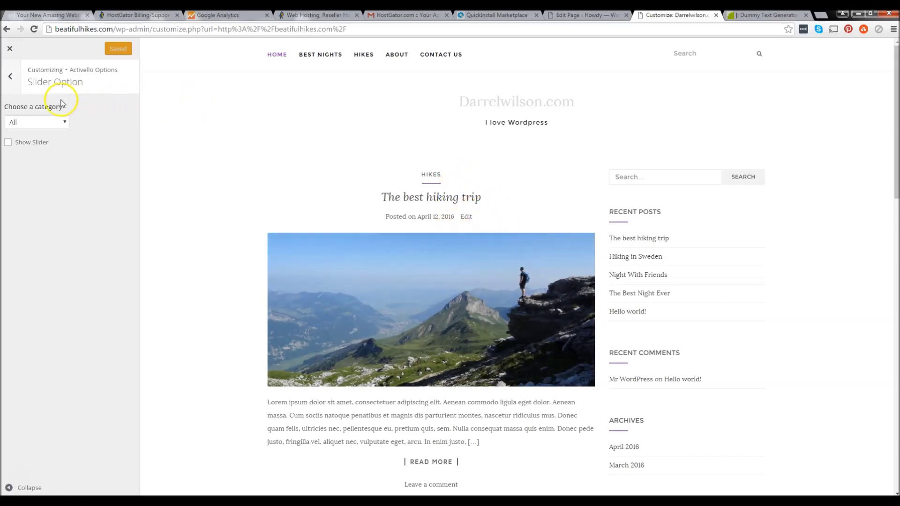
# - Turn on the homepage slider with the Best Nights category and preview a slide
pyautogui.click(60, 125)
pyautogui.click(44, 144)
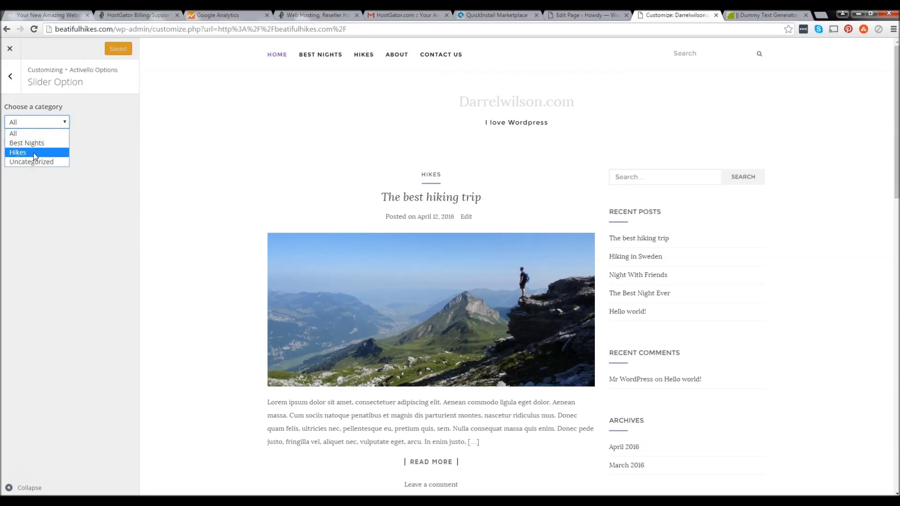
pyautogui.click(38, 145)
pyautogui.click(41, 149)
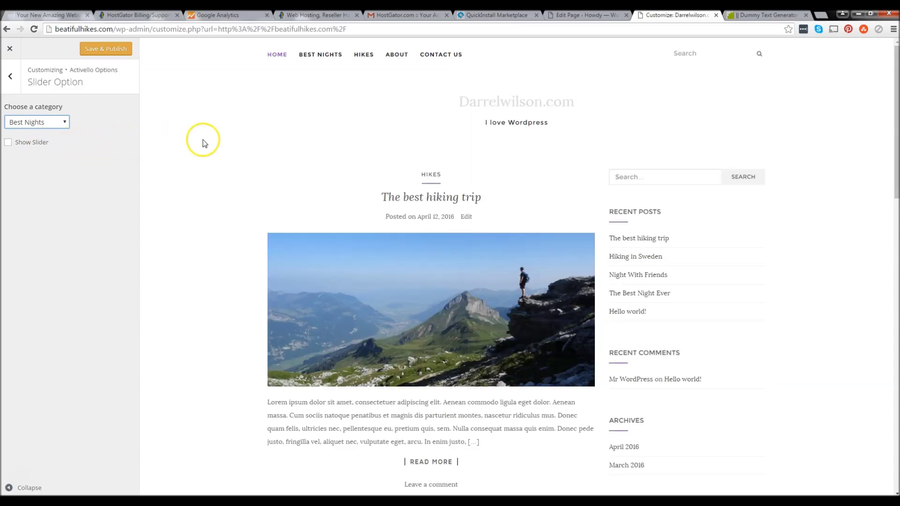
pyautogui.click(11, 145)
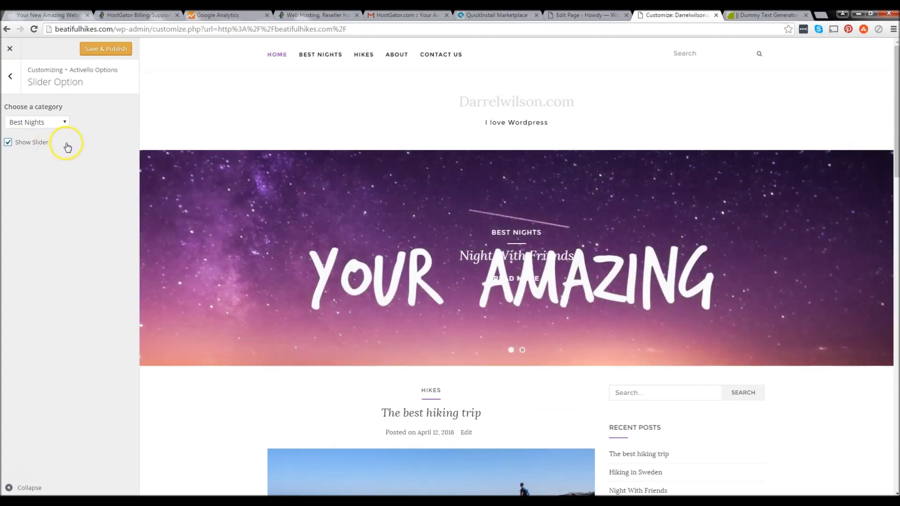
pyautogui.scroll(-1, 305, 185)
pyautogui.scroll(1, 437, 188)
pyautogui.click(882, 258)
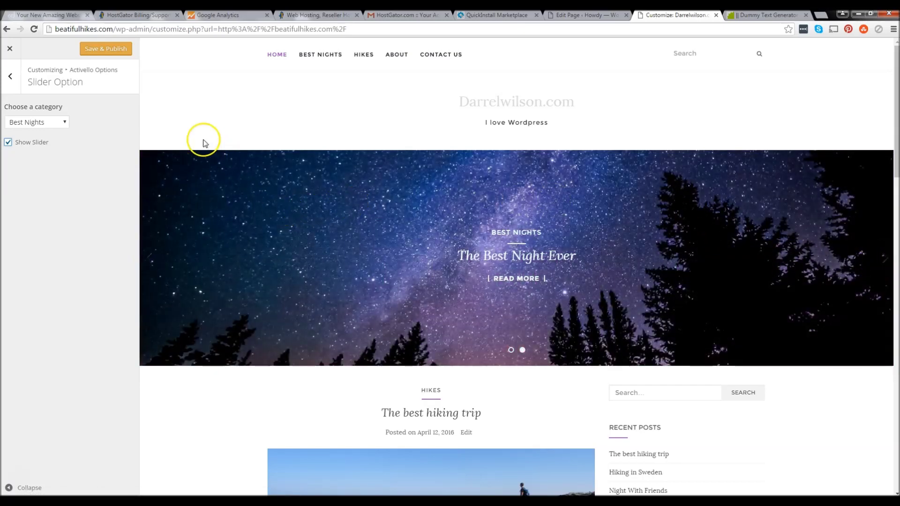
# - Switch the slider category to Hikes, step through its slides, and publish
pyautogui.click(55, 122)
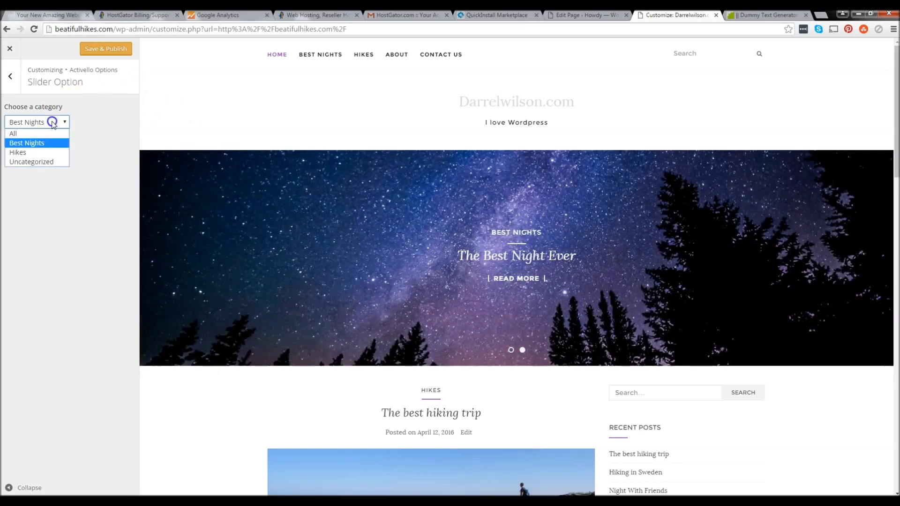
pyautogui.click(44, 153)
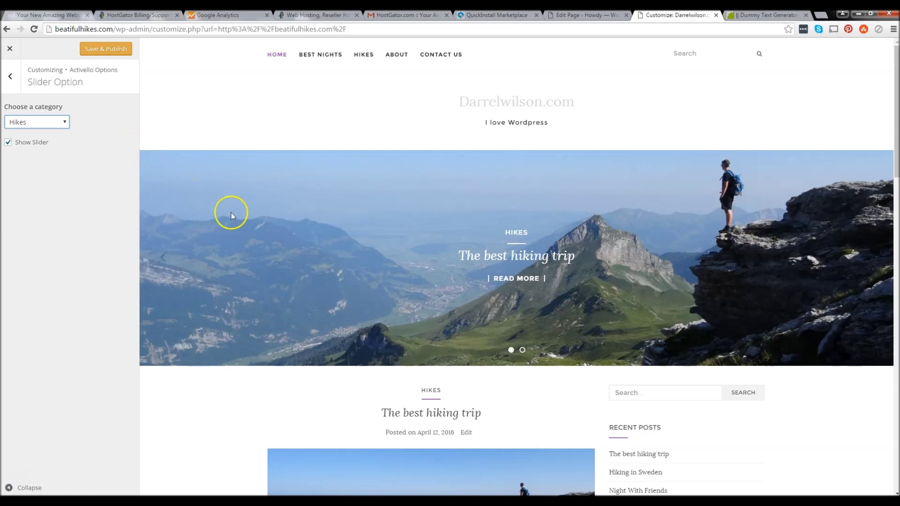
pyautogui.click(880, 258)
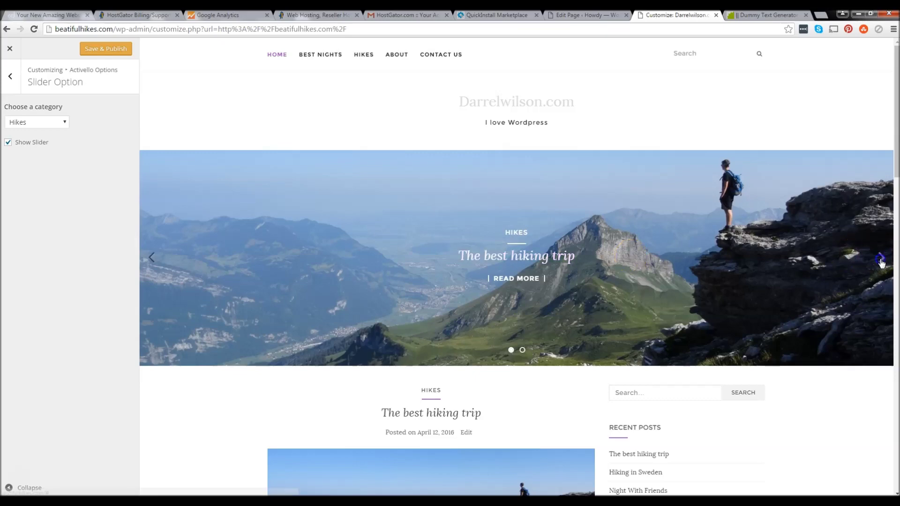
pyautogui.click(881, 260)
pyautogui.click(884, 261)
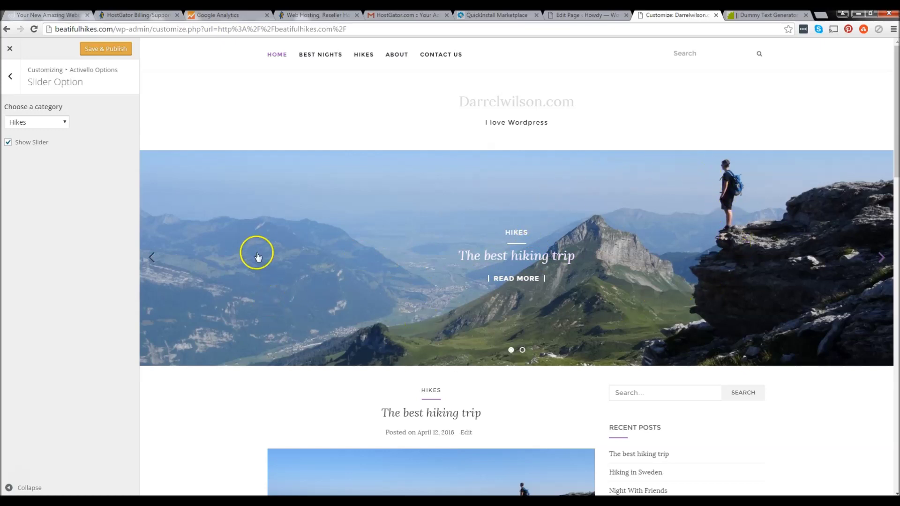
pyautogui.click(108, 49)
pyautogui.click(16, 78)
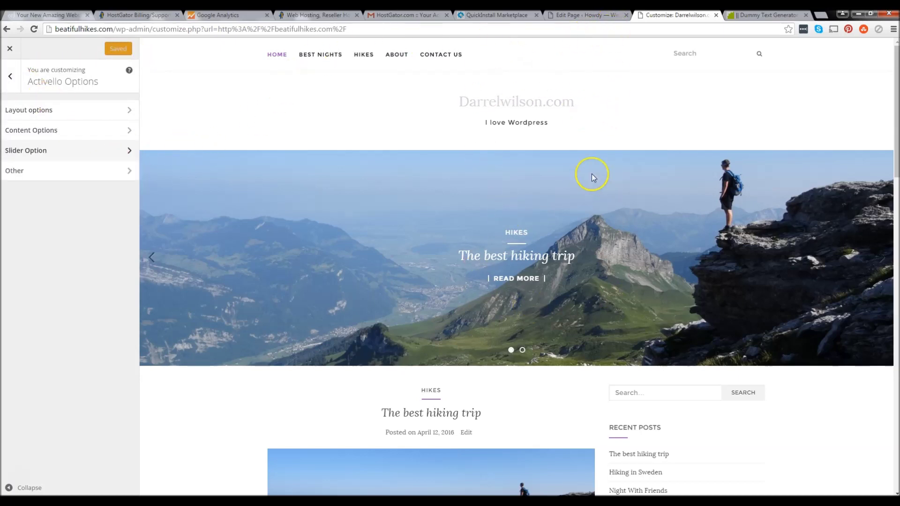
# - Advance the preview slider and look through the Site Identity and Colors sections
pyautogui.click(881, 260)
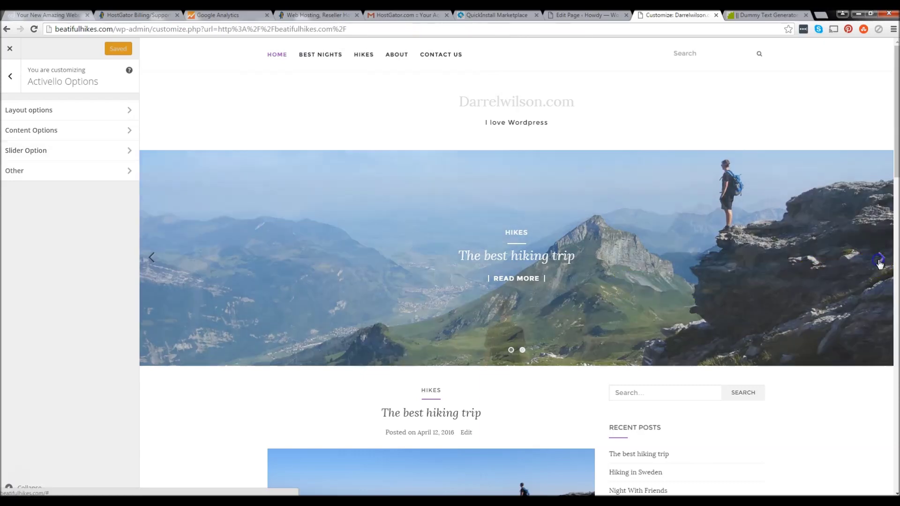
pyautogui.click(880, 260)
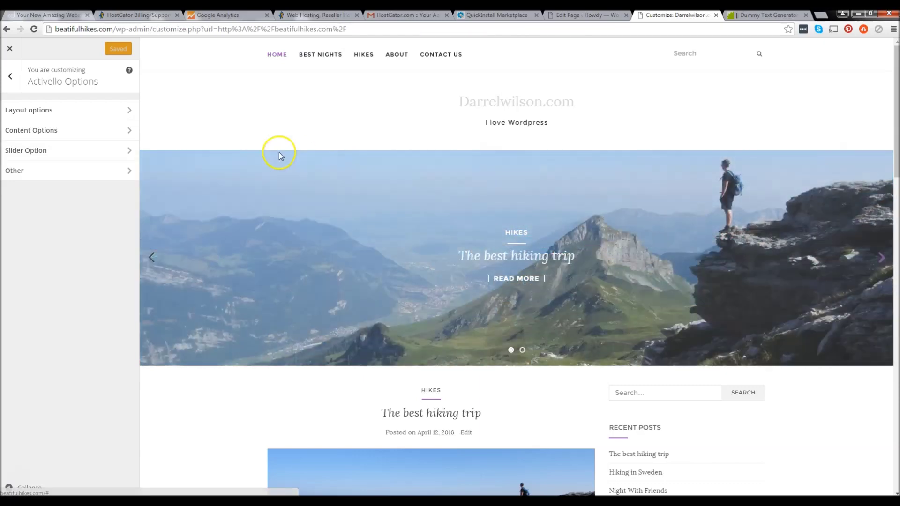
pyautogui.click(6, 80)
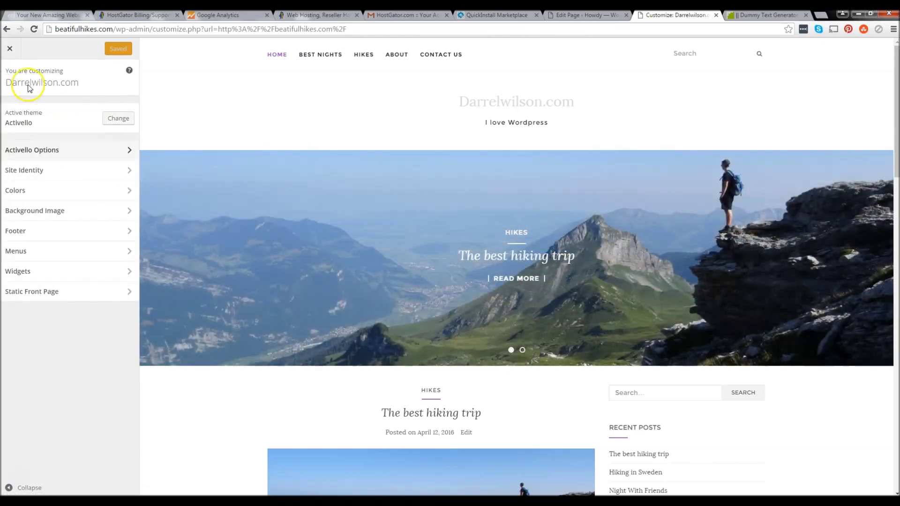
pyautogui.click(47, 168)
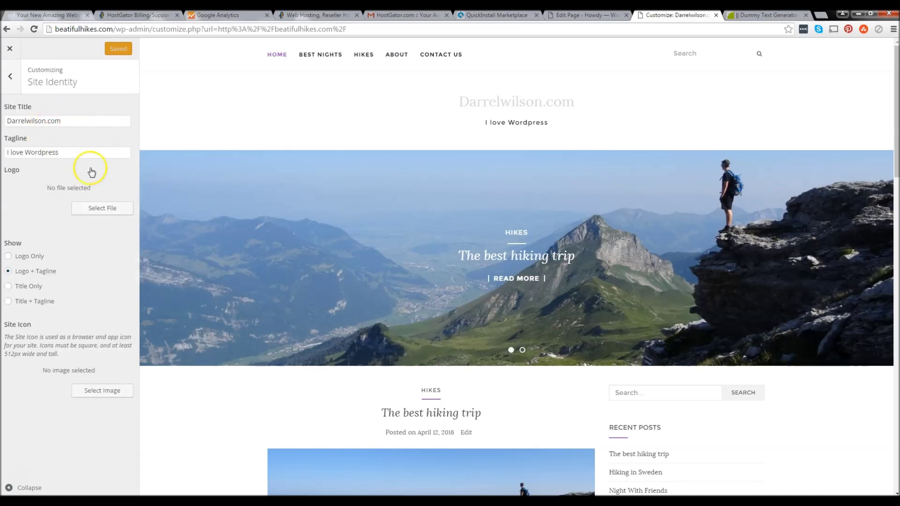
pyautogui.click(7, 81)
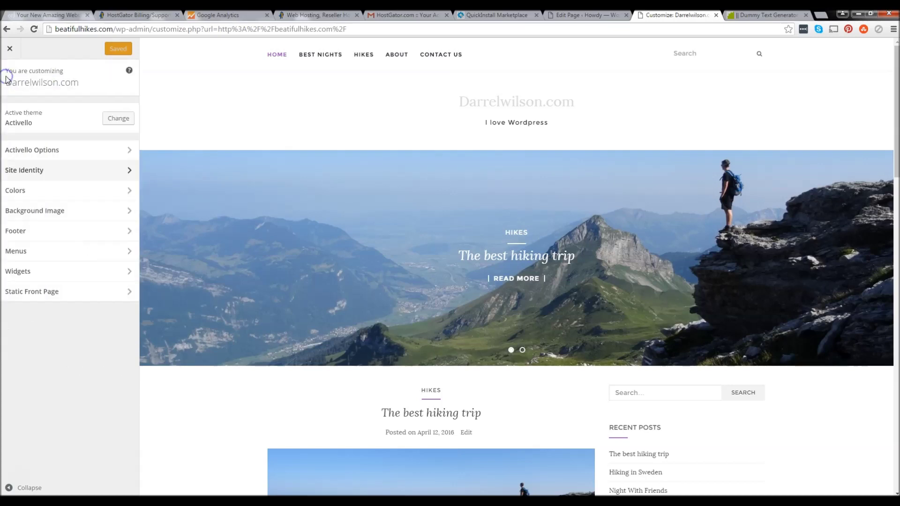
pyautogui.click(29, 192)
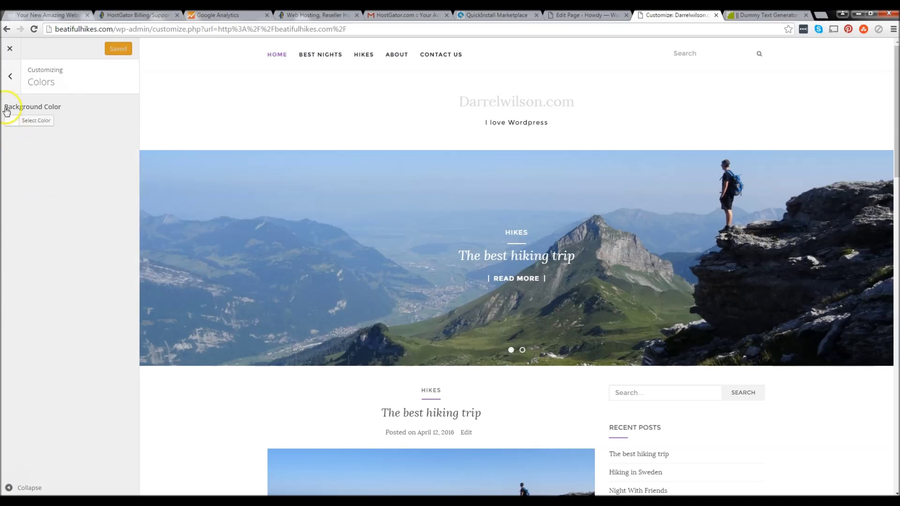
pyautogui.click(8, 80)
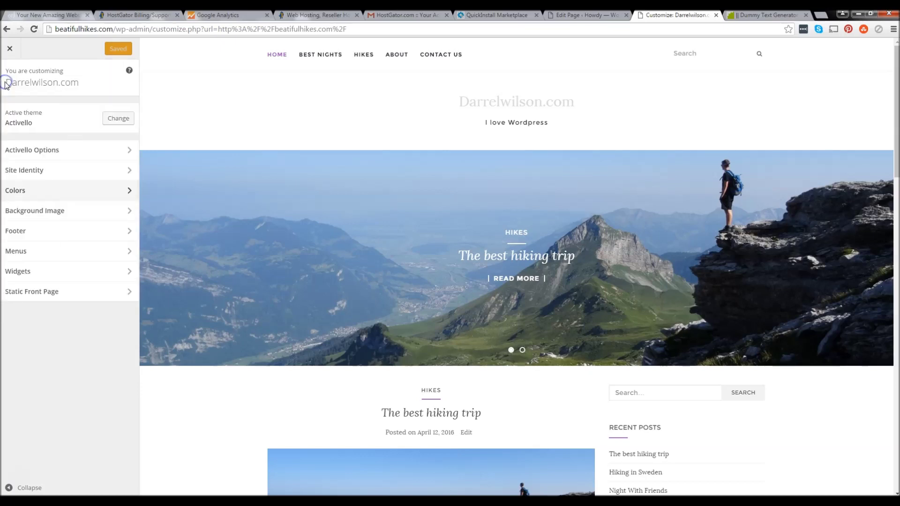
# - Set the Footer copyright text to 'Made By' plus the creator's name and publish it
pyautogui.click(15, 230)
pyautogui.click(29, 138)
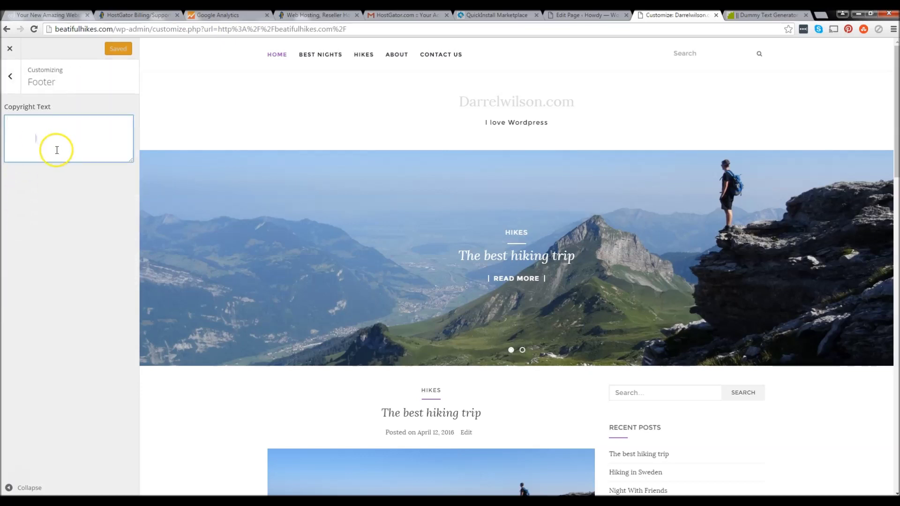
pyautogui.scroll(-20, 278, 244)
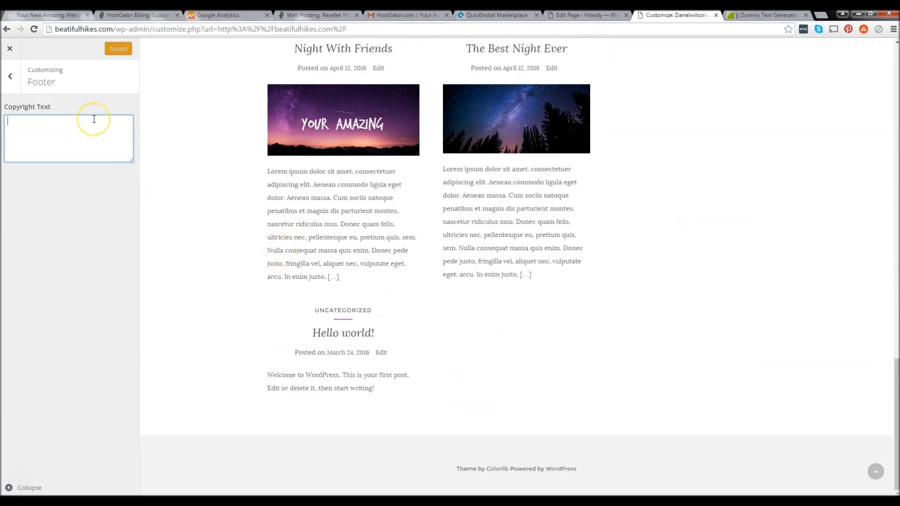
pyautogui.write('Made By Darrel Wilson')
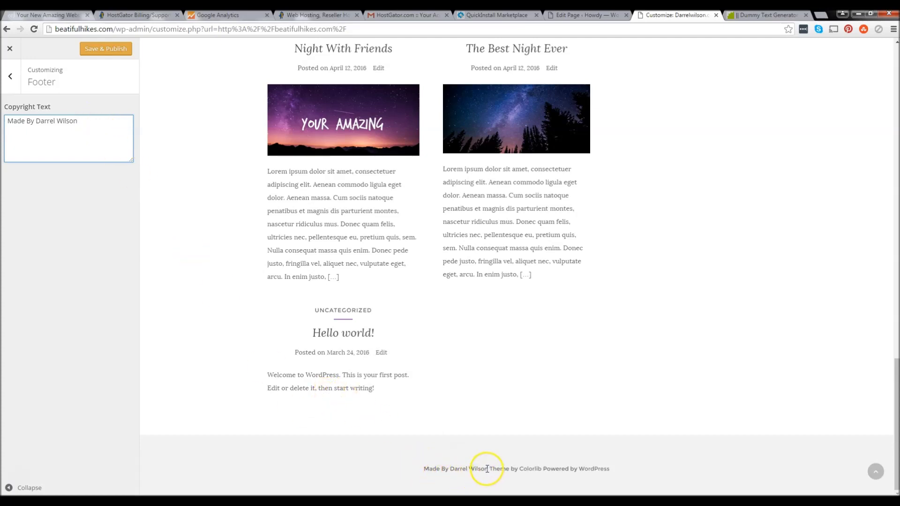
pyautogui.moveTo(69, 121)
pyautogui.mouseDown()
pyautogui.moveTo(28, 121)
pyautogui.moveTo(80, 121)
pyautogui.mouseUp()
pyautogui.click(95, 53)
pyautogui.click(112, 51)
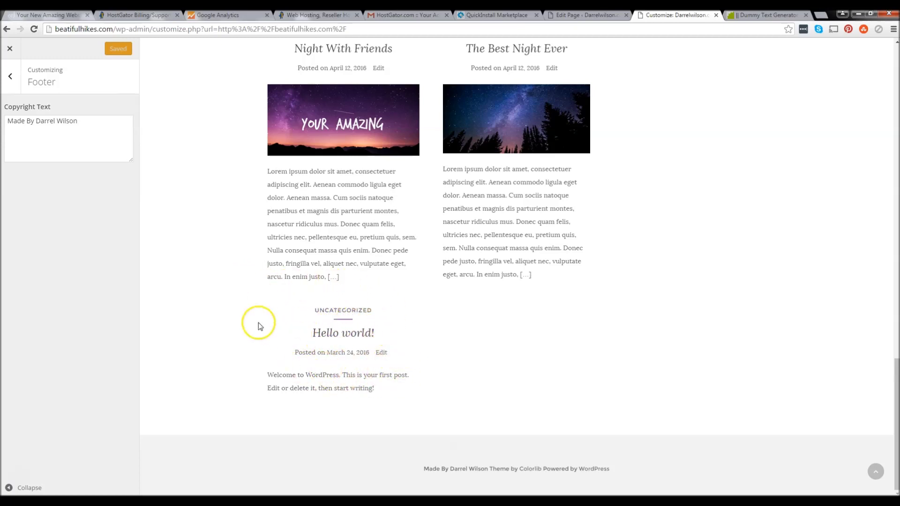
# - Close the Customizer, trash the Hello world! post from Posts, then view the live site
pyautogui.click(10, 49)
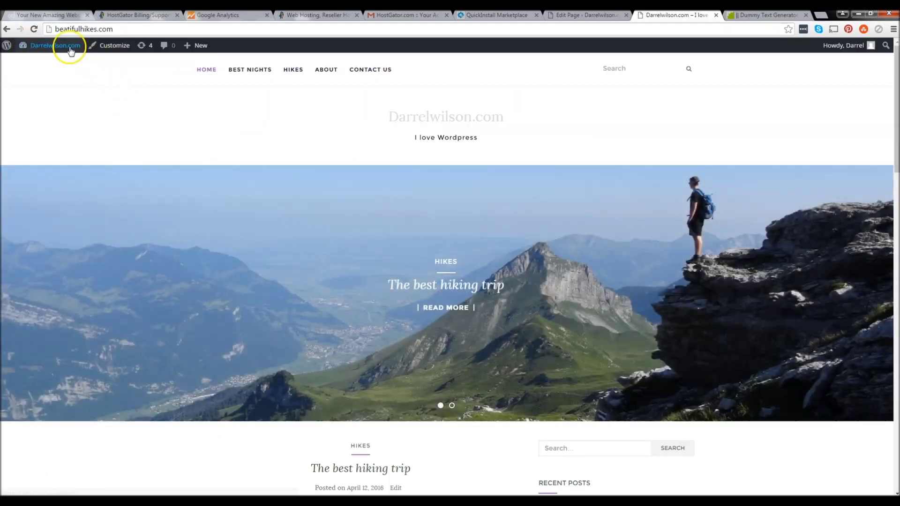
pyautogui.moveTo(63, 45)
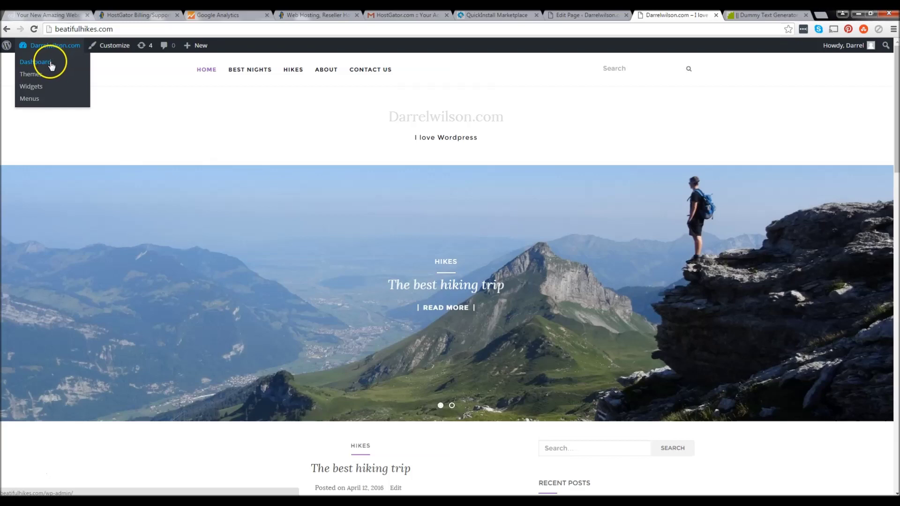
pyautogui.click(61, 47)
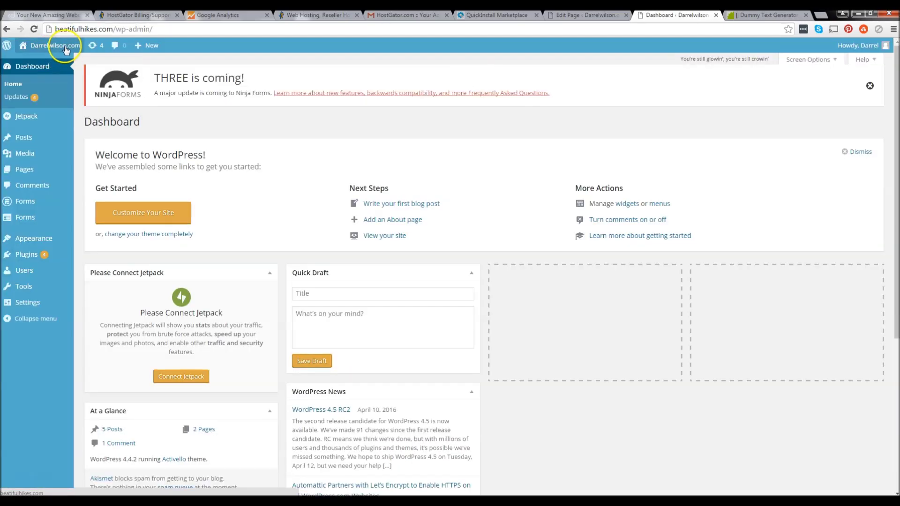
pyautogui.moveTo(26, 140)
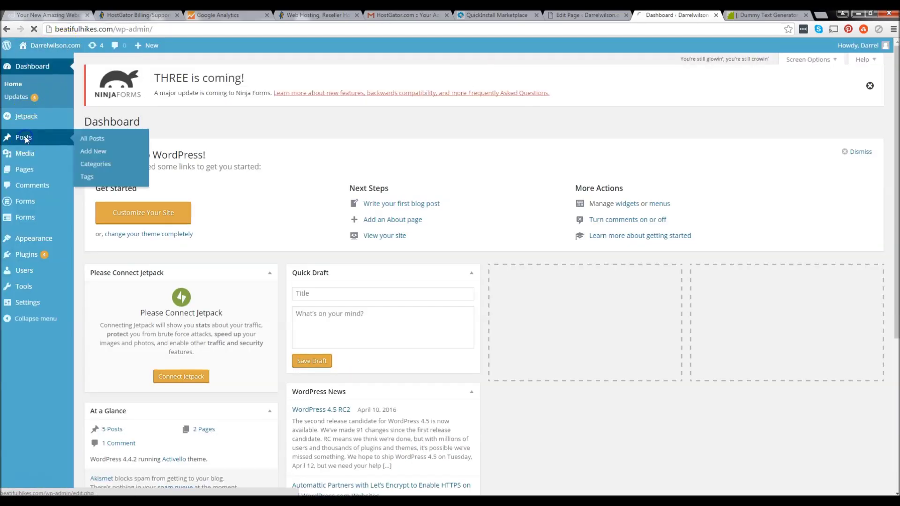
pyautogui.click(25, 138)
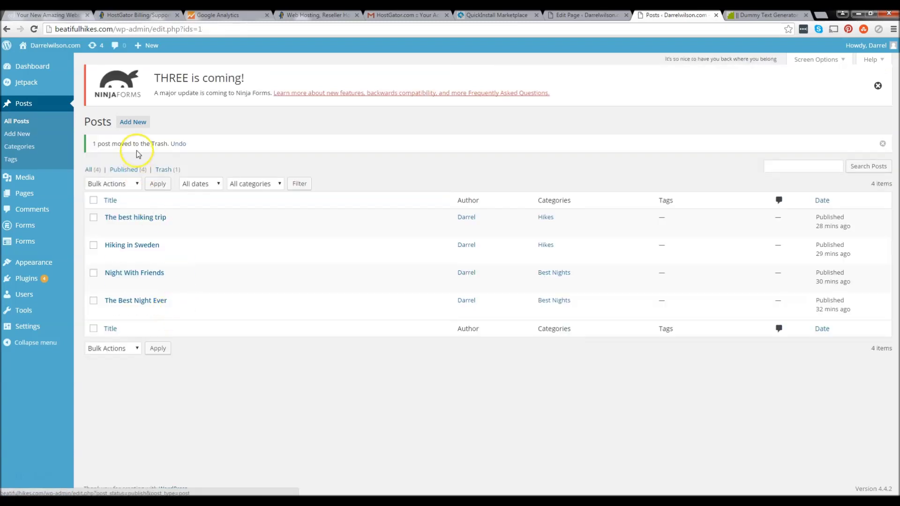
pyautogui.click(49, 62)
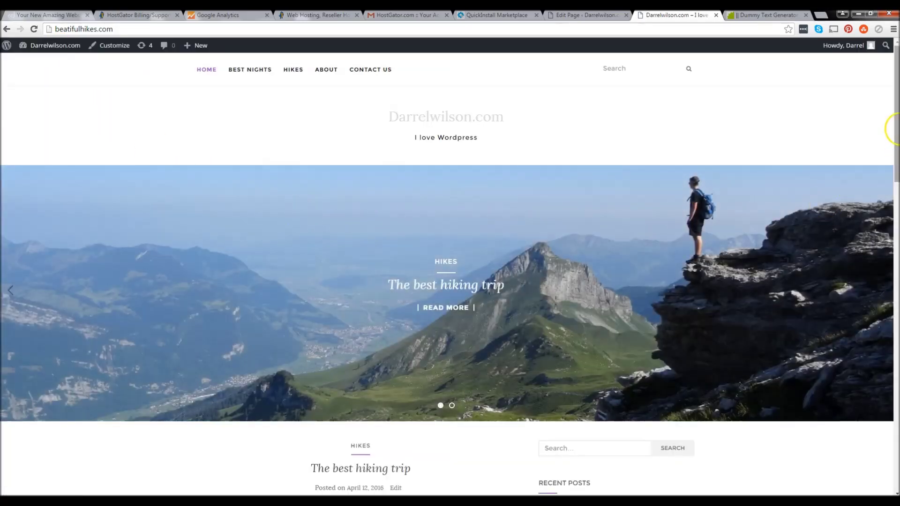
pyautogui.moveTo(896, 100); pyautogui.dragTo(897, 415)
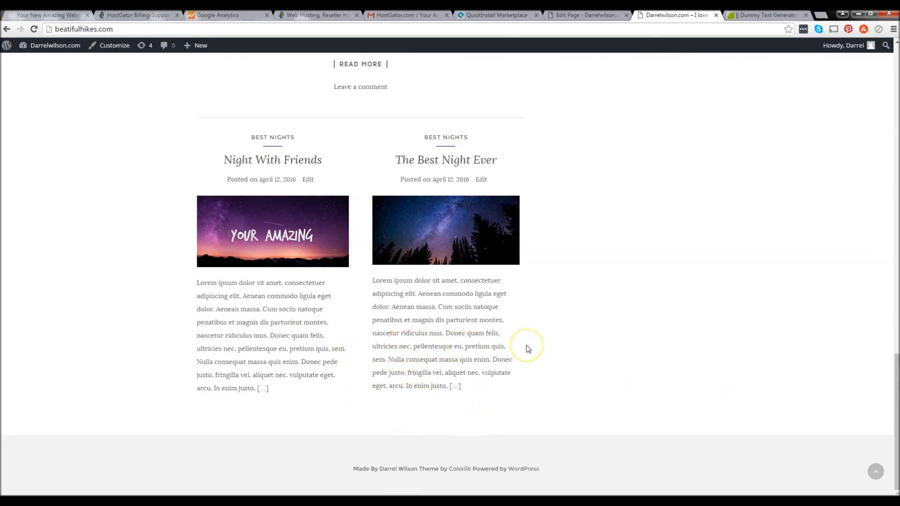
pyautogui.scroll(6, 529, 349)
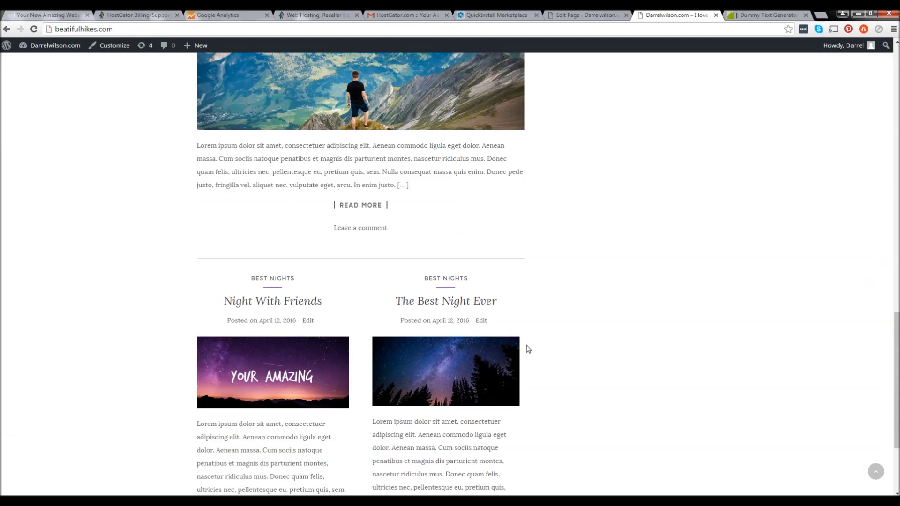
pyautogui.scroll(6, 626, 177)
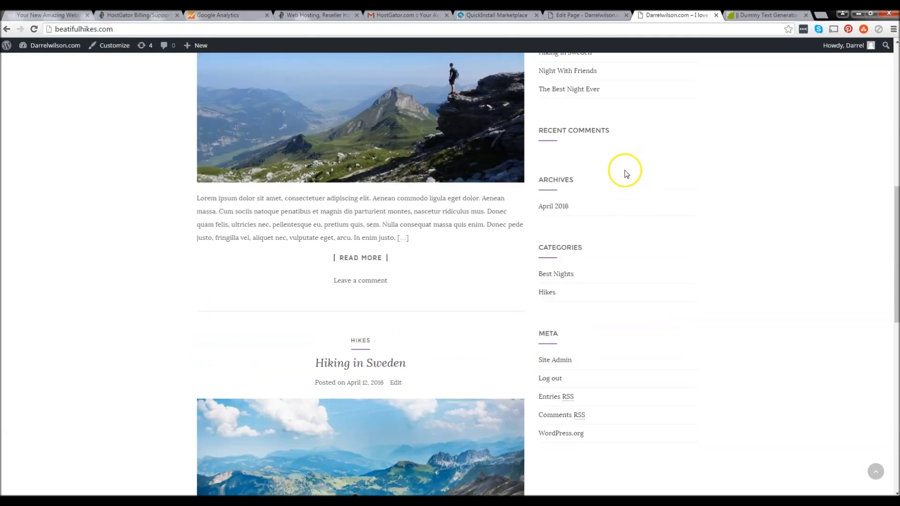
pyautogui.scroll(1, 627, 174)
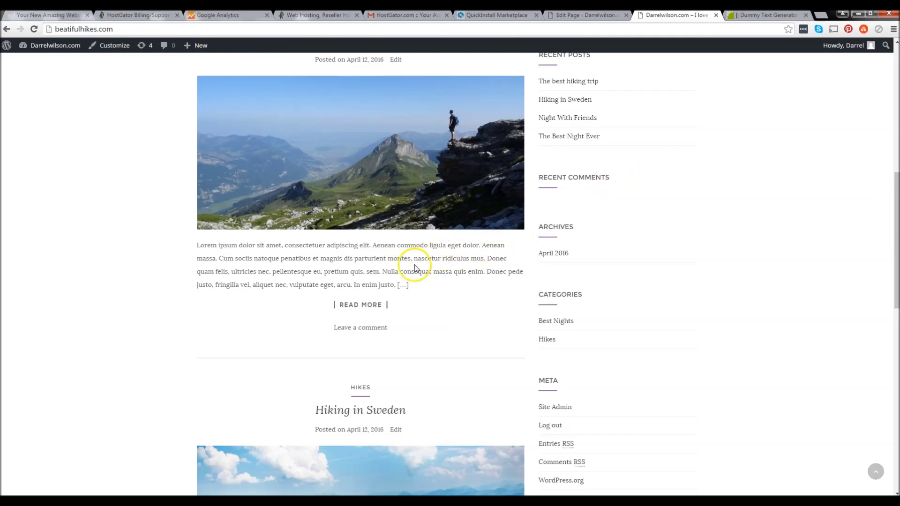
pyautogui.scroll(9, 415, 268)
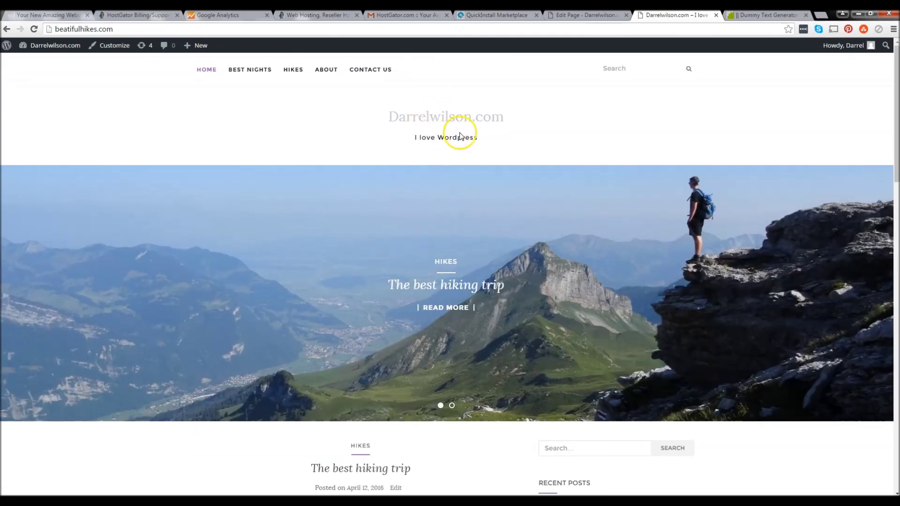
pyautogui.scroll(-1, 469, 142)
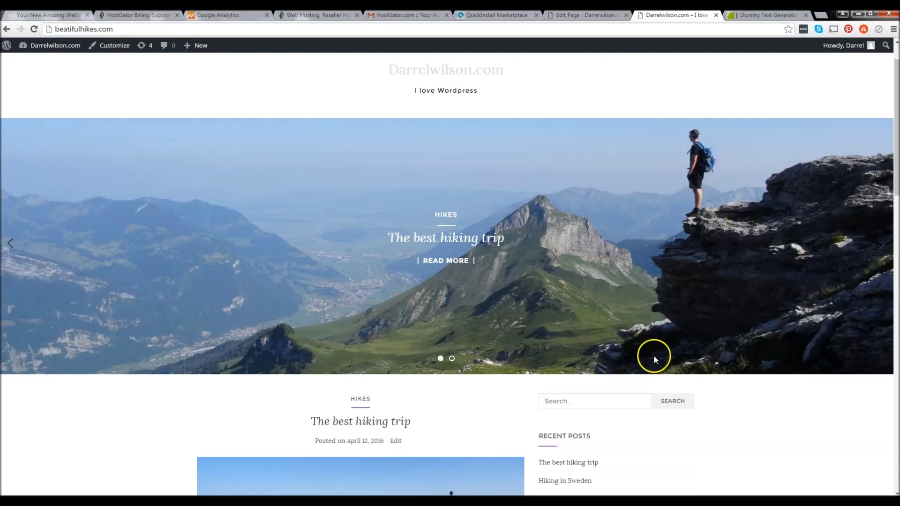
pyautogui.scroll(-5, 615, 327)
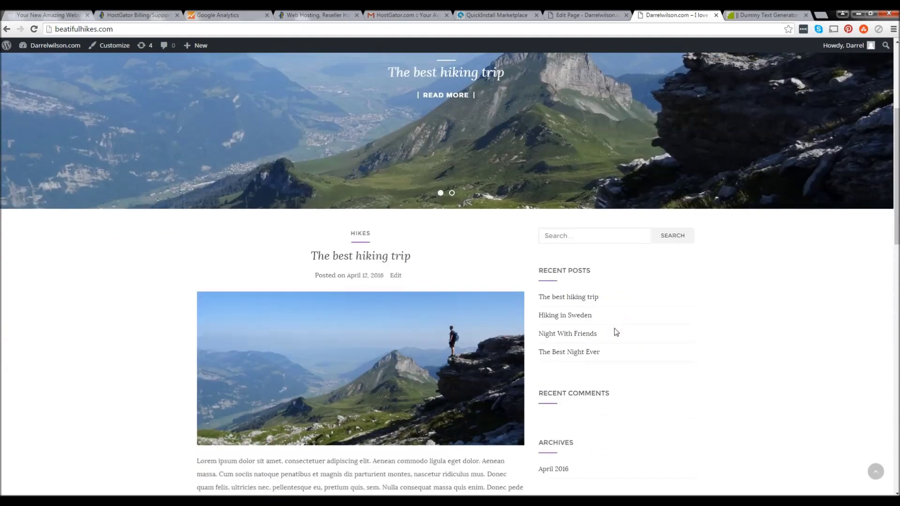
pyautogui.scroll(-1, 647, 254)
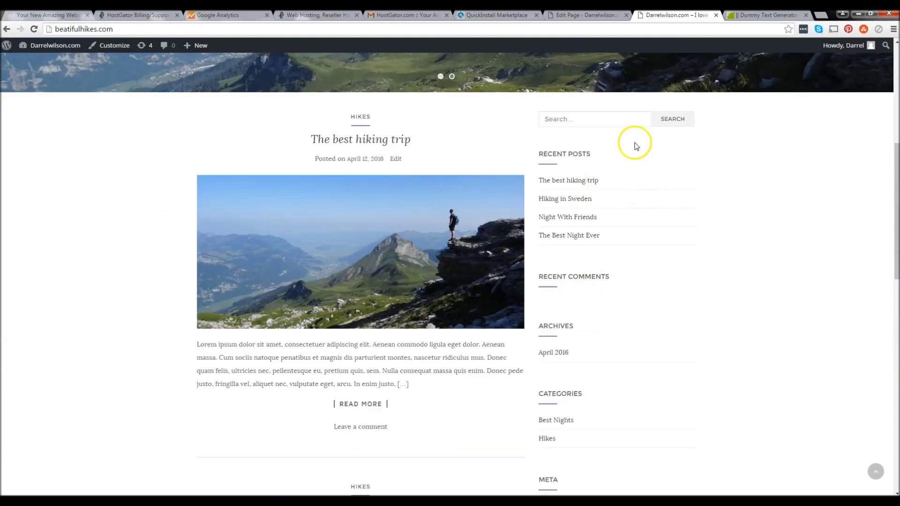
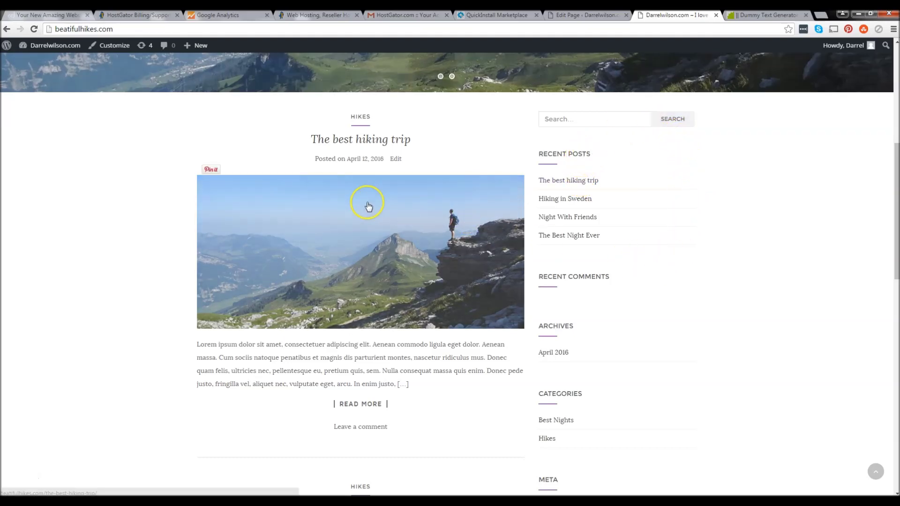
# - Scroll to the top of the live site and go to the beatifulhikes.com admin Dashboard
pyautogui.scroll(7, 382, 208)
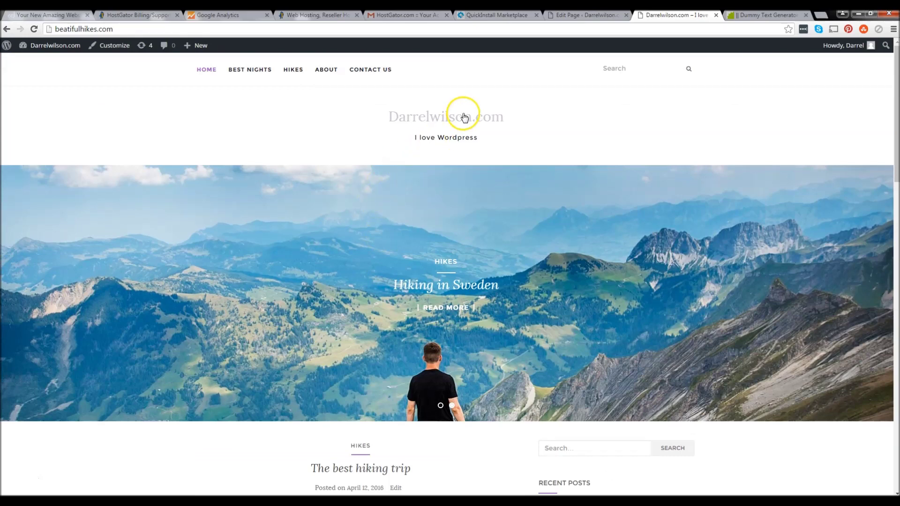
pyautogui.click(55, 45)
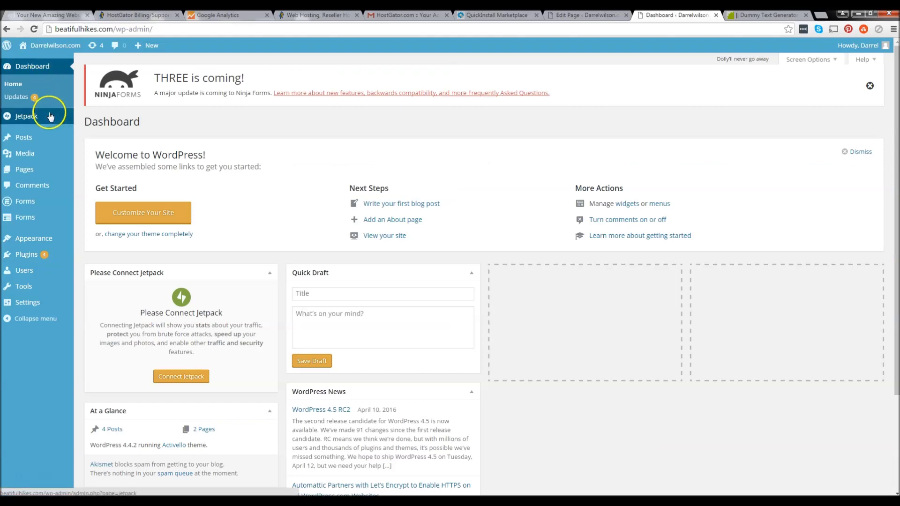
# - Go to Plugins > Add New and browse the Popular list, including W3 Total Cache and WooCommerce
pyautogui.moveTo(48, 257)
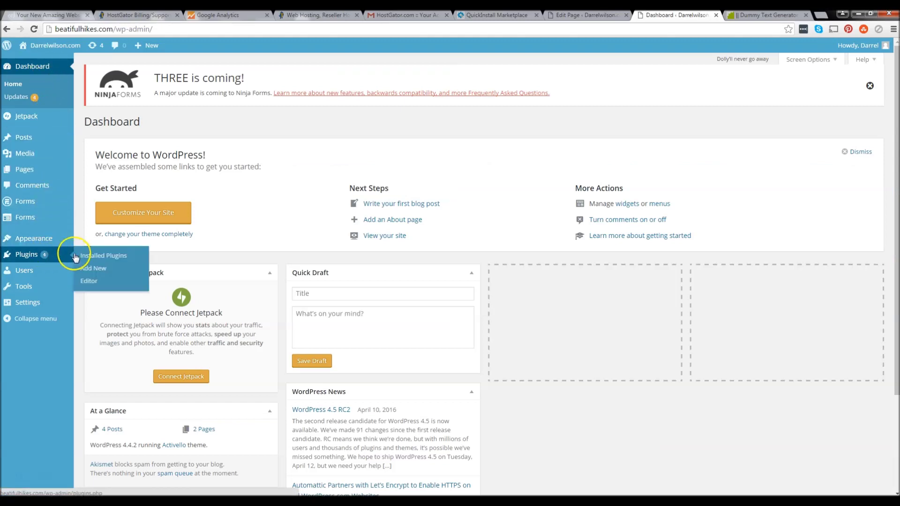
pyautogui.click(101, 270)
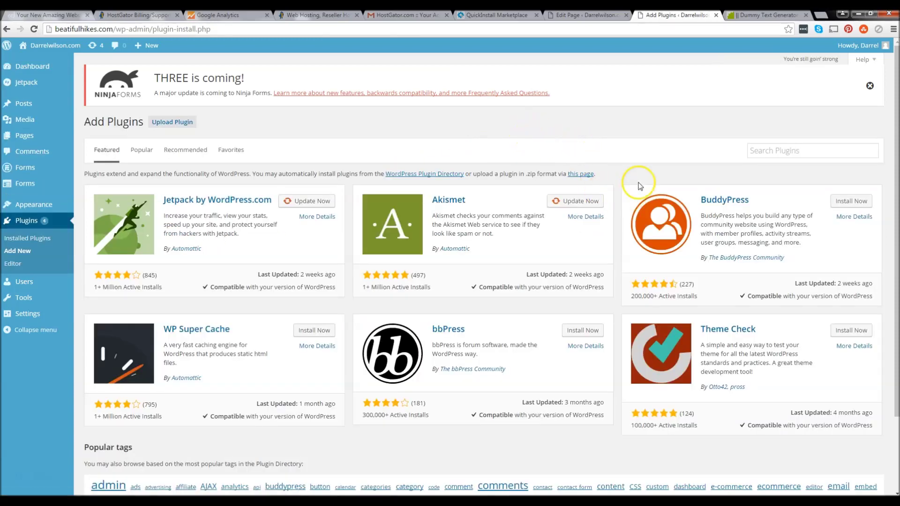
pyautogui.click(149, 149)
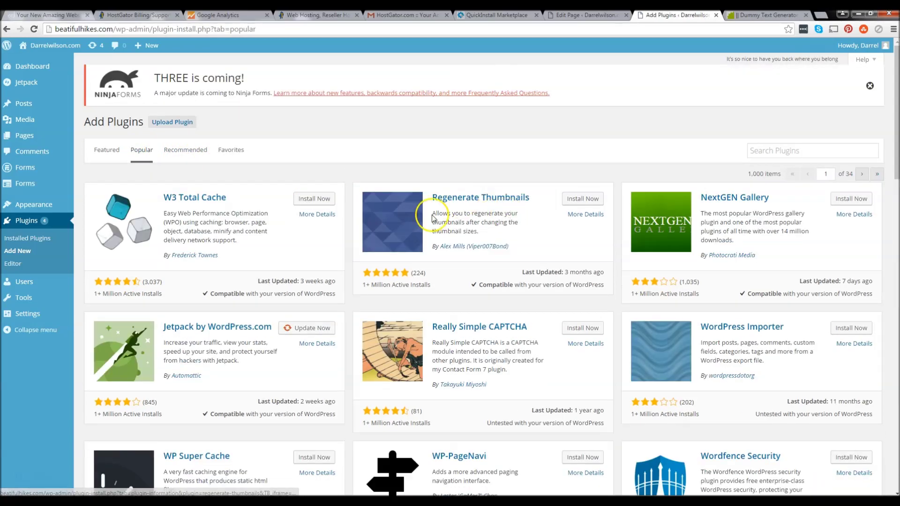
pyautogui.scroll(-8, 438, 217)
pyautogui.scroll(-8, 439, 218)
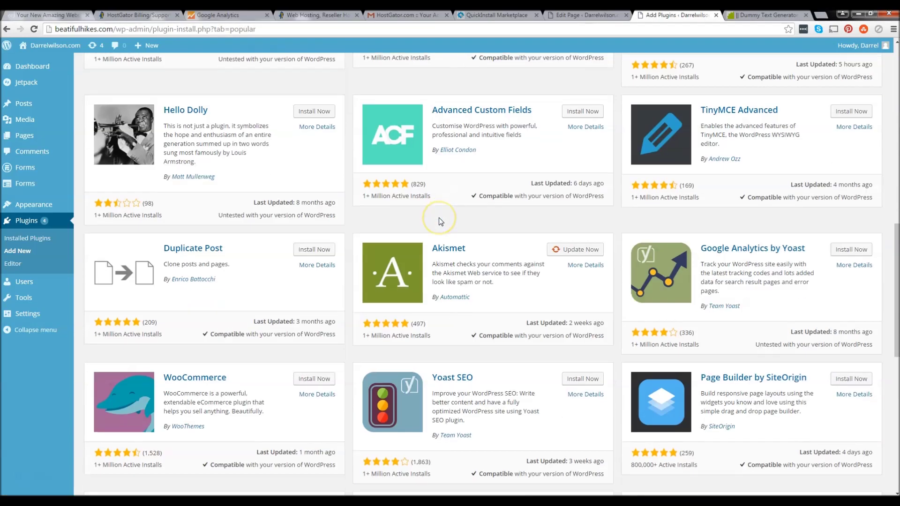
pyautogui.scroll(8, 439, 218)
pyautogui.scroll(-5, 439, 218)
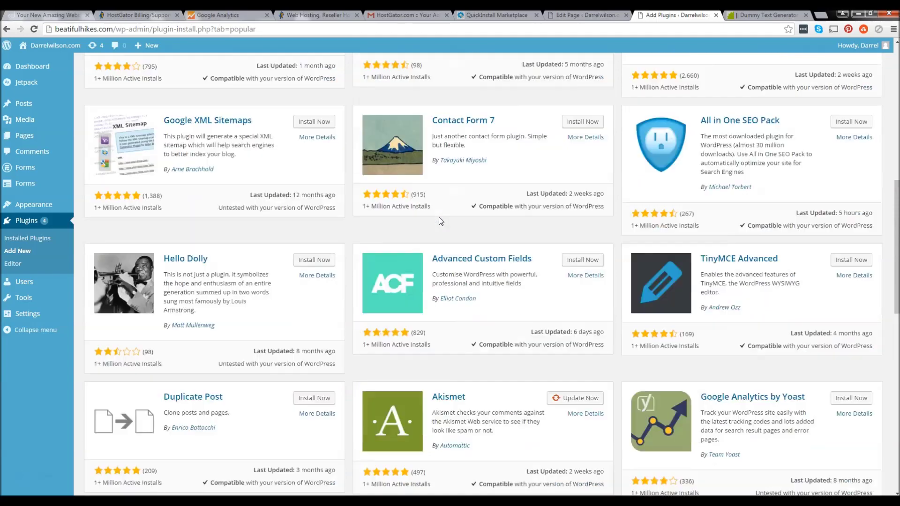
pyautogui.scroll(-2, 198, 333)
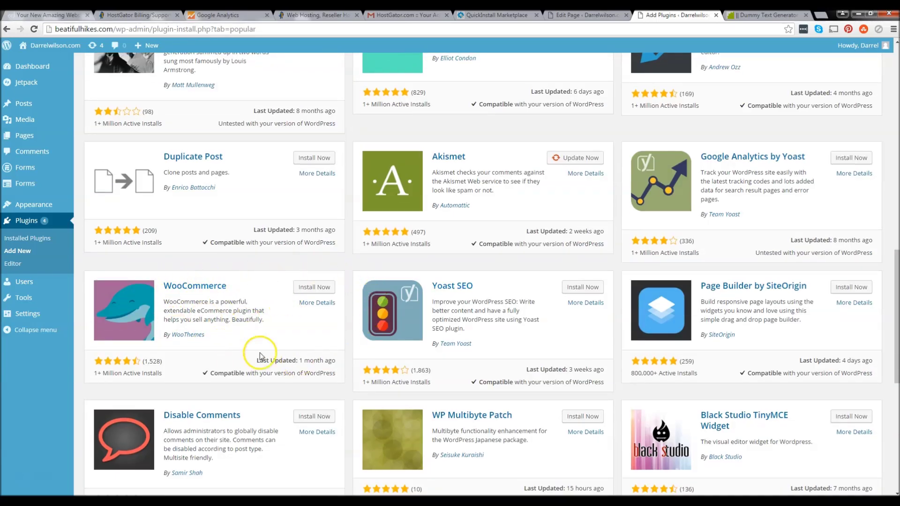
pyautogui.scroll(6, 610, 304)
pyautogui.scroll(1, 636, 309)
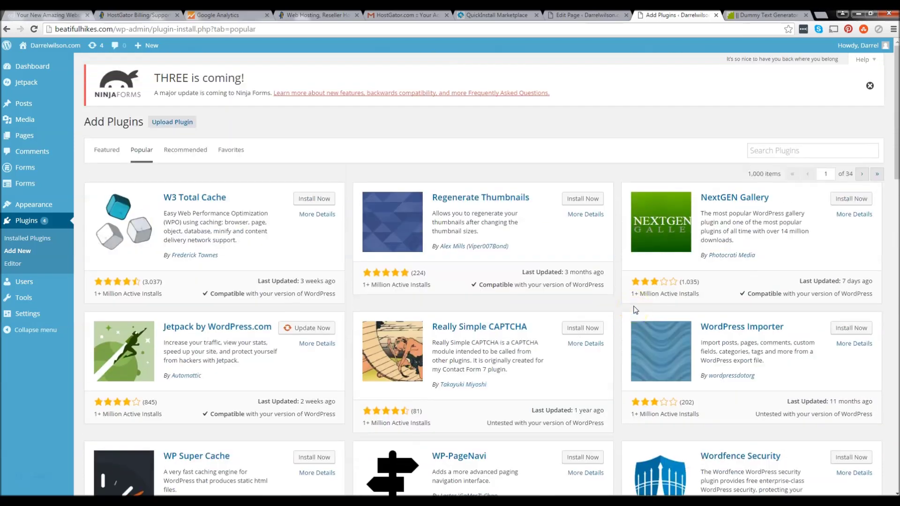
# - Search plugins for 'contact form 7', then install and activate Contact Form 7 4.4.1
pyautogui.click(788, 150)
pyautogui.write('contact f')
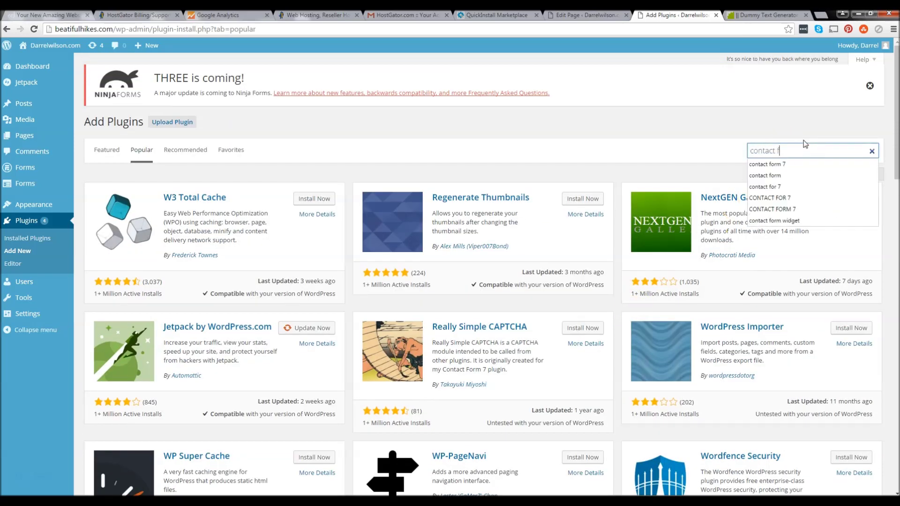
pyautogui.write('orm 7')
pyautogui.press('Return')
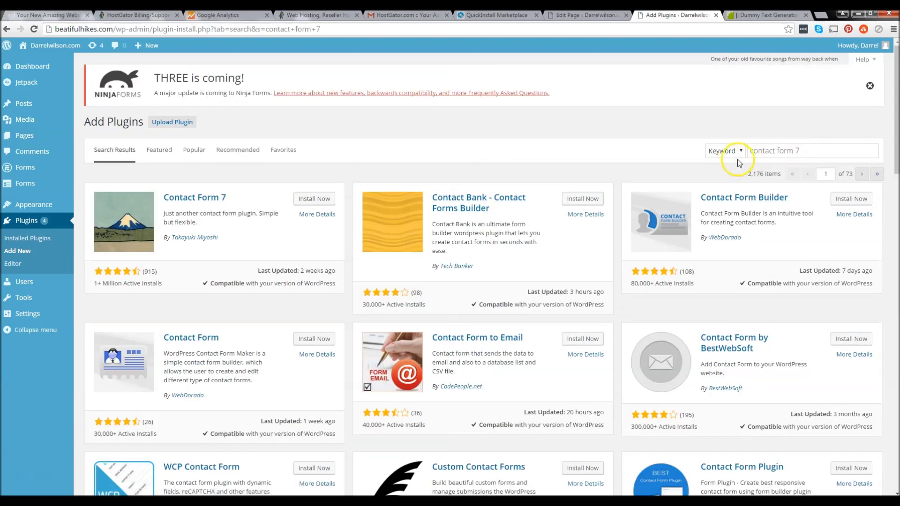
pyautogui.click(315, 197)
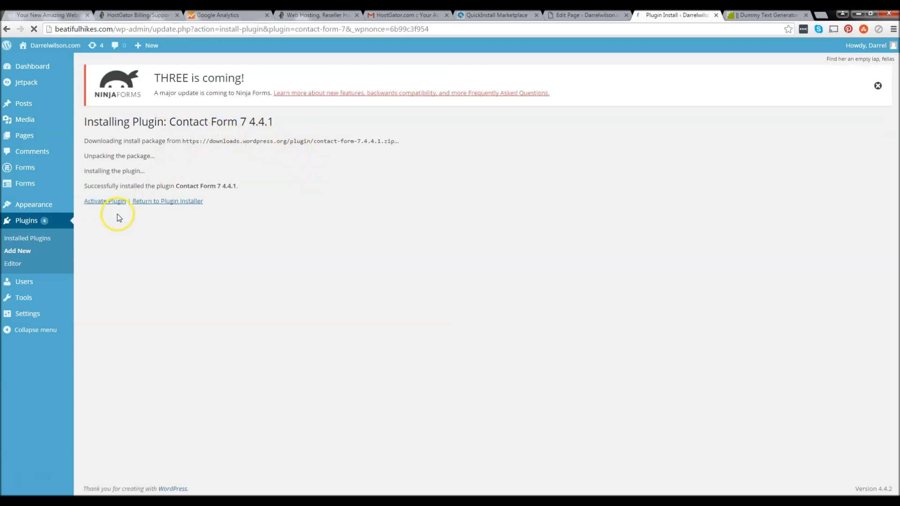
pyautogui.click(111, 203)
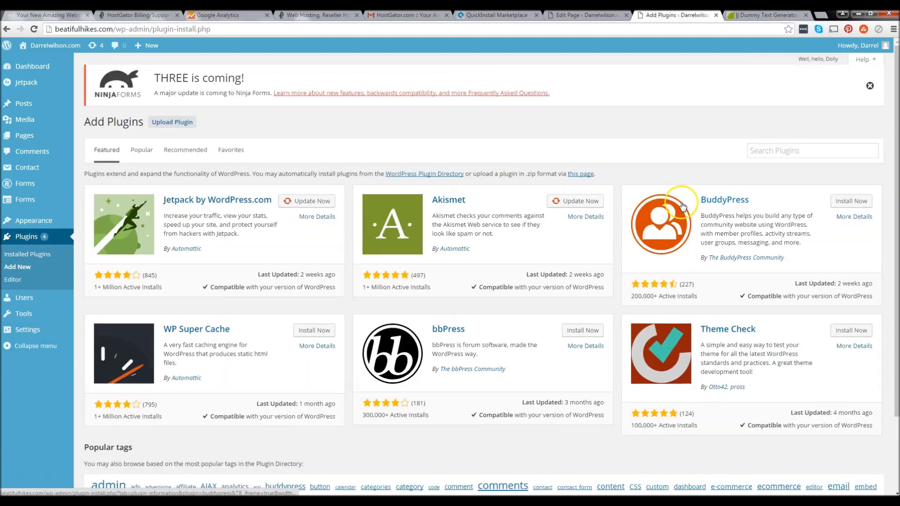
# - Search for 'facebook like box' and activate the Easy Facebook Like Box plugin
pyautogui.click(797, 150)
pyautogui.write('facebook like')
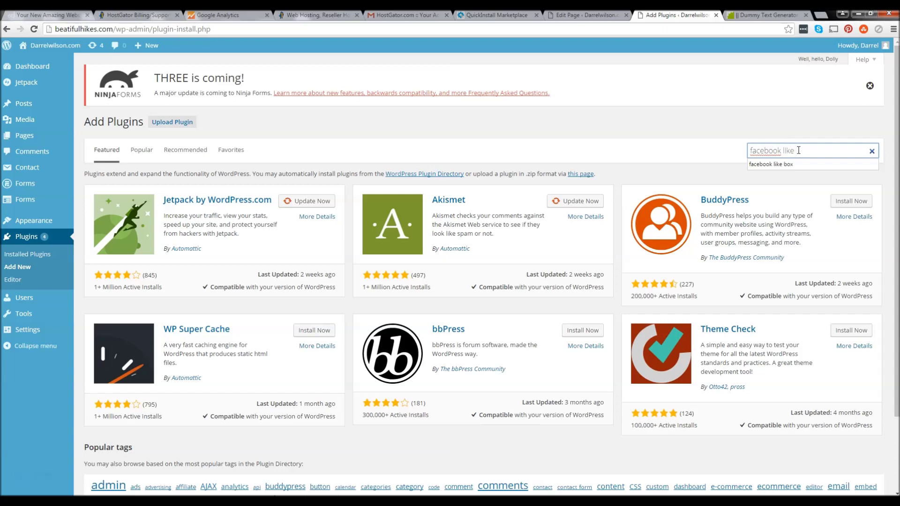
pyautogui.write(' box')
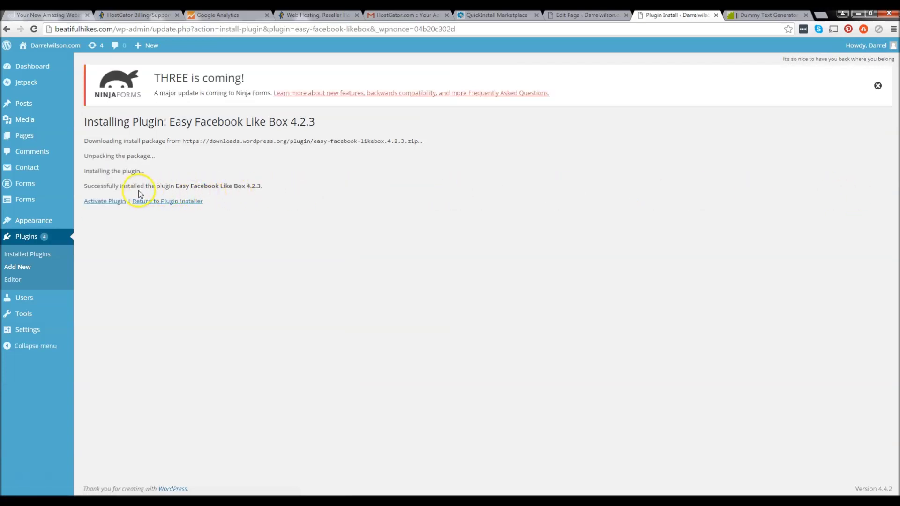
pyautogui.click(111, 202)
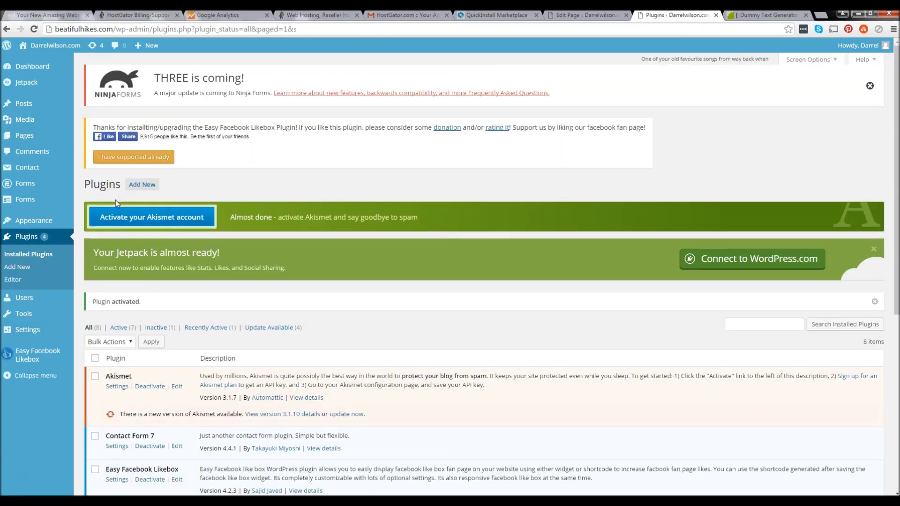
# - Go to Contact Form 7's Contact Forms list showing the default Contact form 1
pyautogui.scroll(-2, 127, 211)
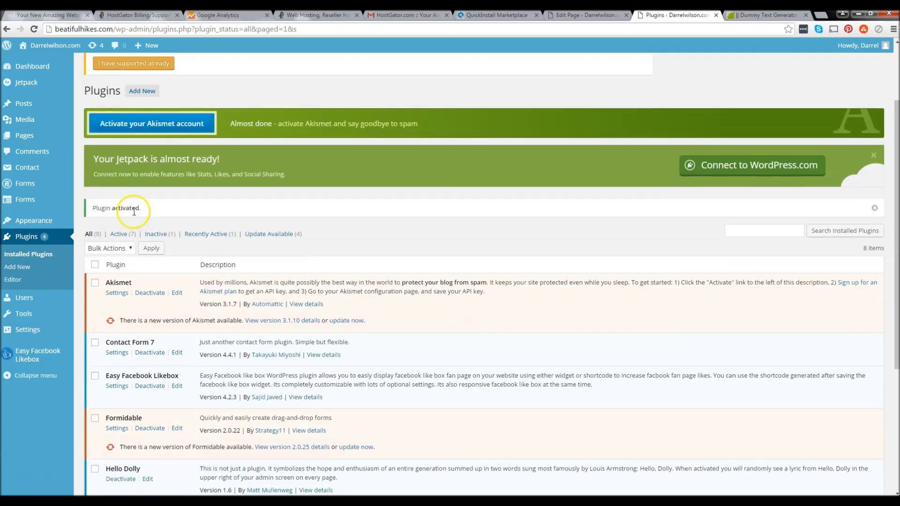
pyautogui.scroll(-1, 133, 215)
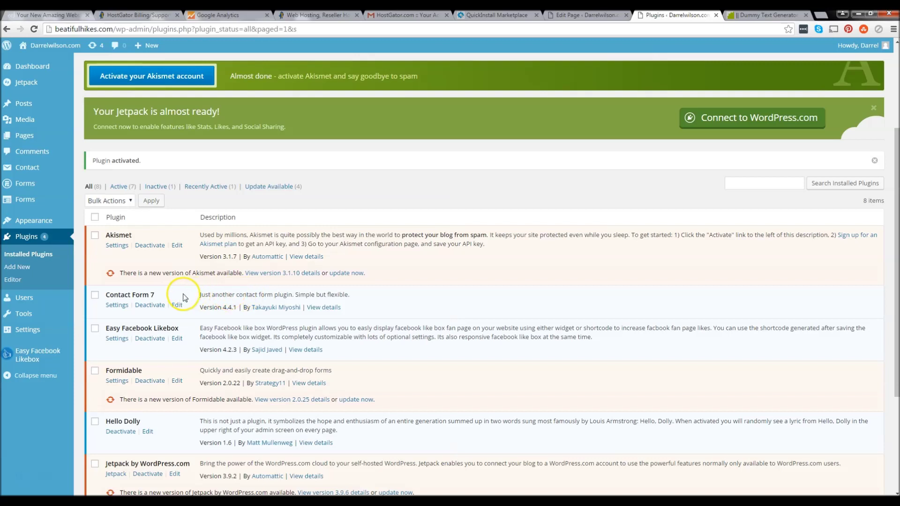
pyautogui.click(126, 305)
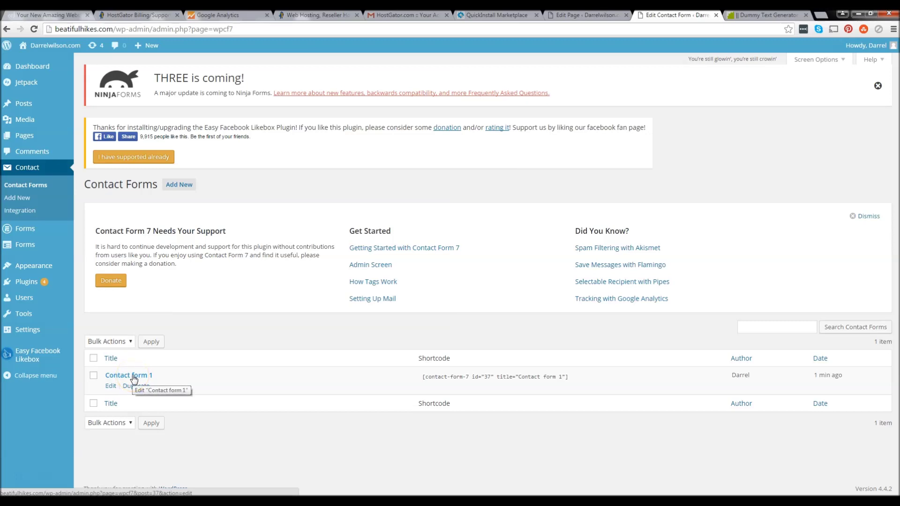
# - Open Contact form 1 for editing and check the recipient address in its Mail settings
pyautogui.click(134, 377)
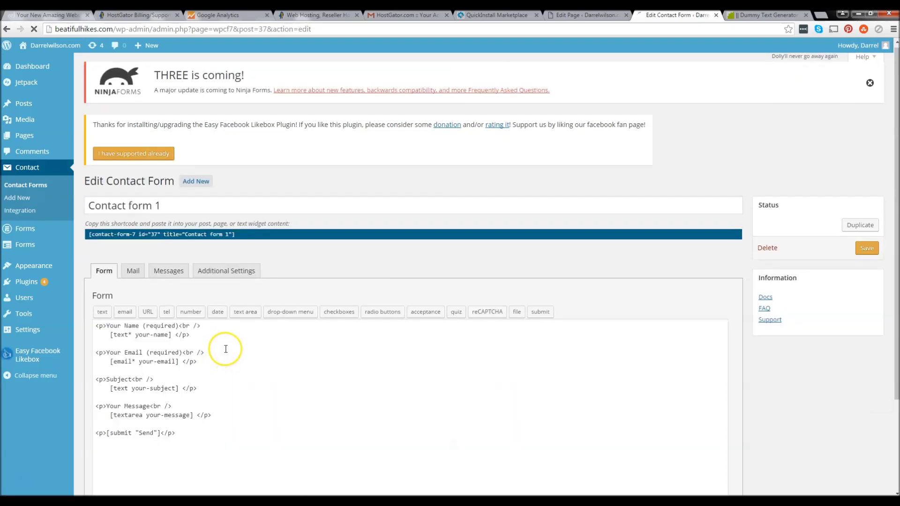
pyautogui.scroll(-2, 226, 349)
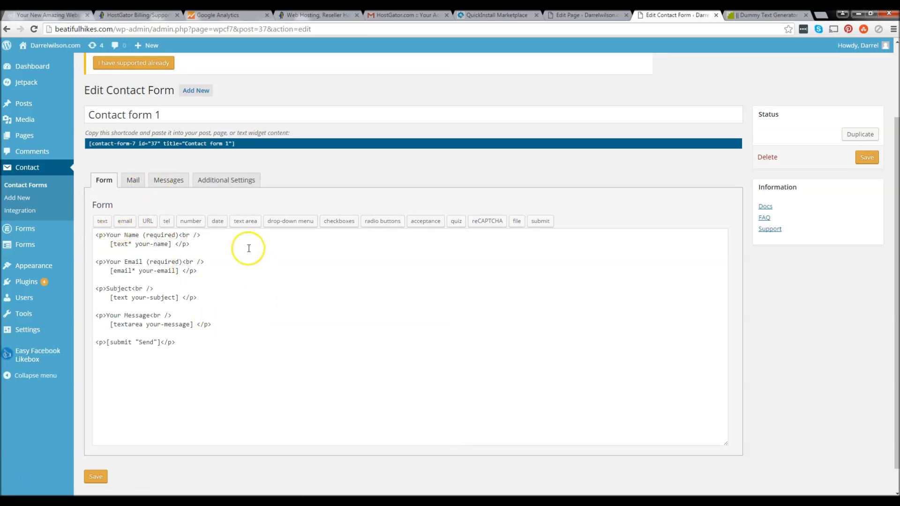
pyautogui.click(135, 185)
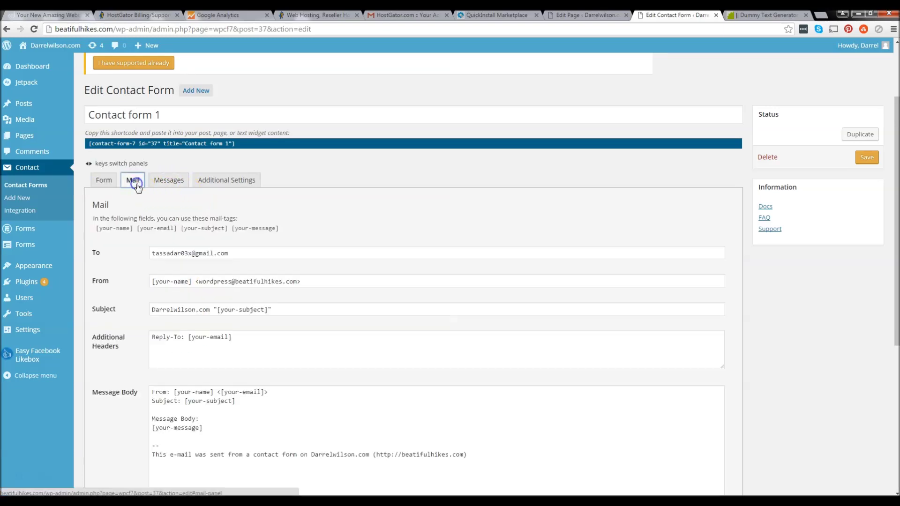
pyautogui.moveTo(247, 253); pyautogui.dragTo(124, 254)
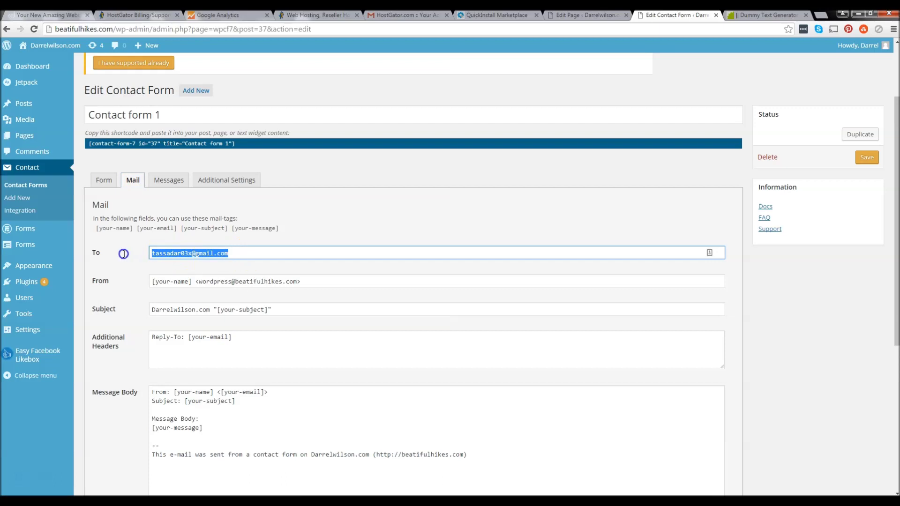
# - Review and edit the success and failure texts on the Messages tab
pyautogui.click(171, 185)
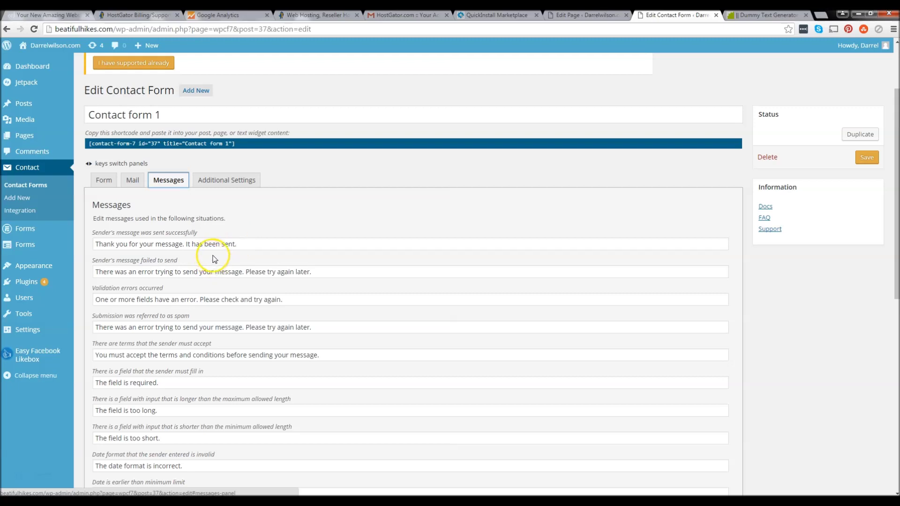
pyautogui.click(260, 244)
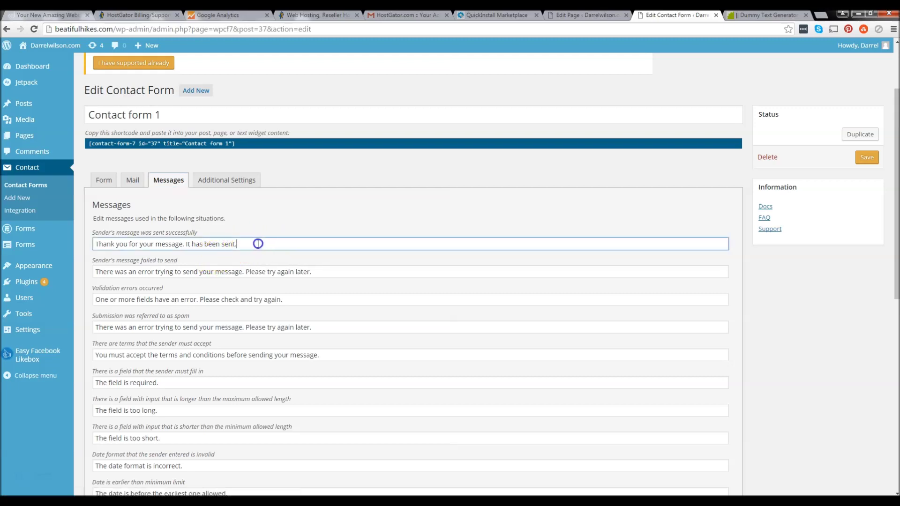
pyautogui.moveTo(220, 244)
pyautogui.mouseDown()
pyautogui.moveTo(113, 243)
pyautogui.moveTo(231, 244)
pyautogui.mouseUp()
pyautogui.click(249, 245)
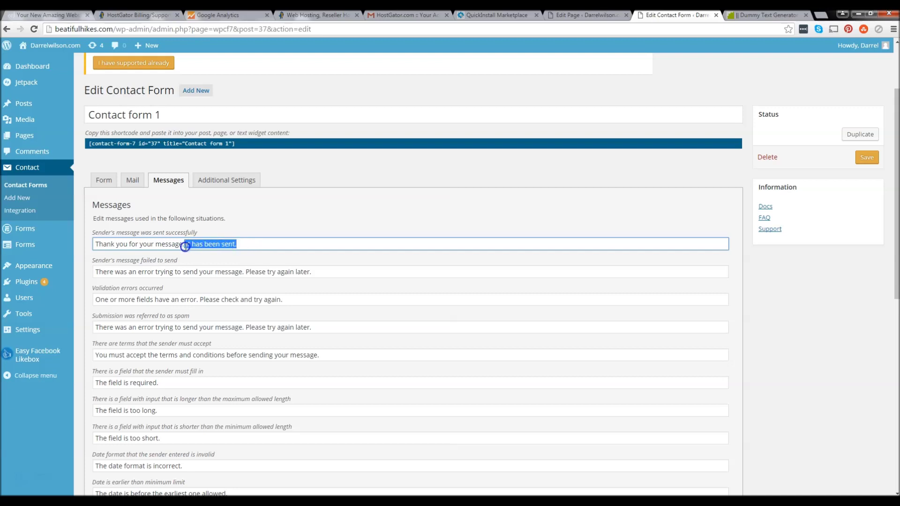
pyautogui.moveTo(186, 246); pyautogui.dragTo(82, 247)
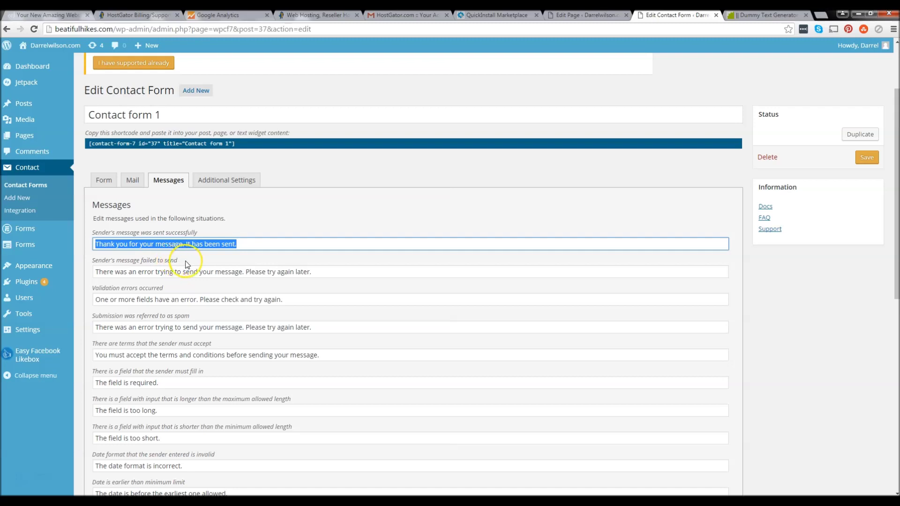
pyautogui.moveTo(114, 272); pyautogui.dragTo(259, 272)
pyautogui.write('f')
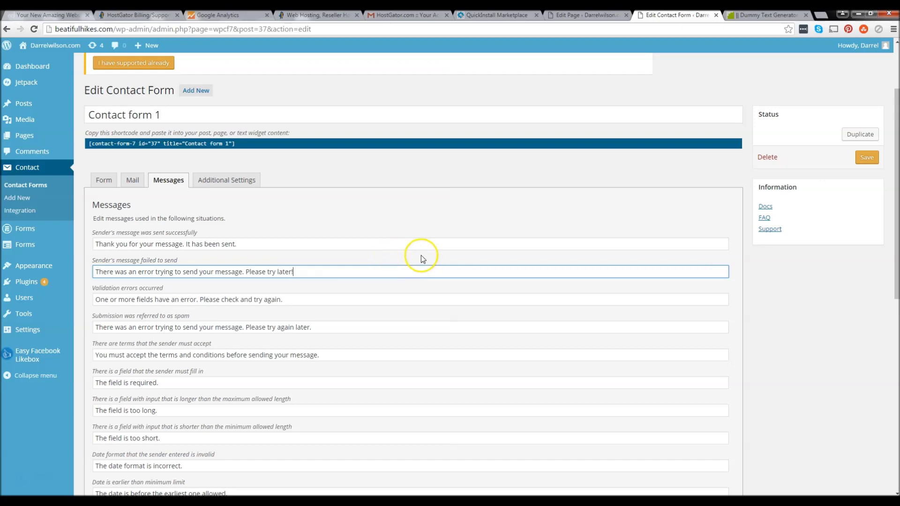
pyautogui.scroll(-8, 374, 215)
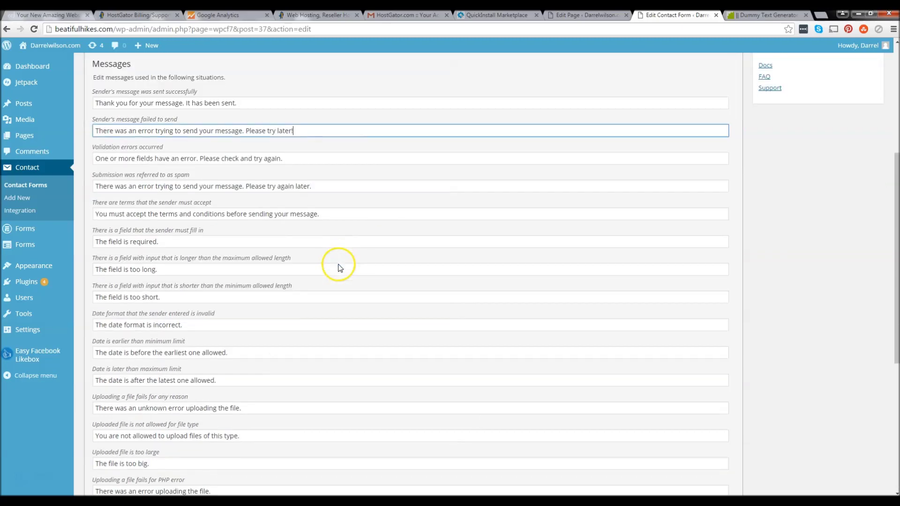
pyautogui.scroll(-1, 228, 270)
pyautogui.scroll(3, 223, 330)
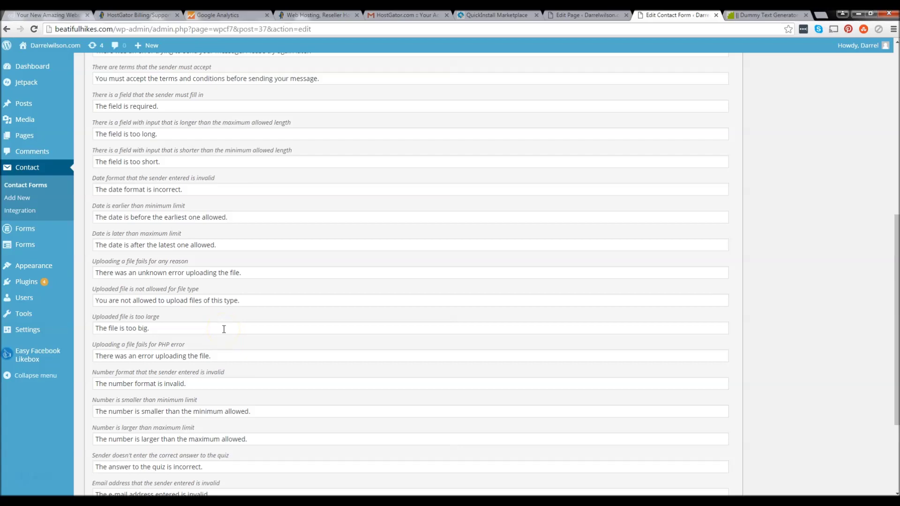
pyautogui.scroll(4, 224, 329)
pyautogui.scroll(2, 322, 271)
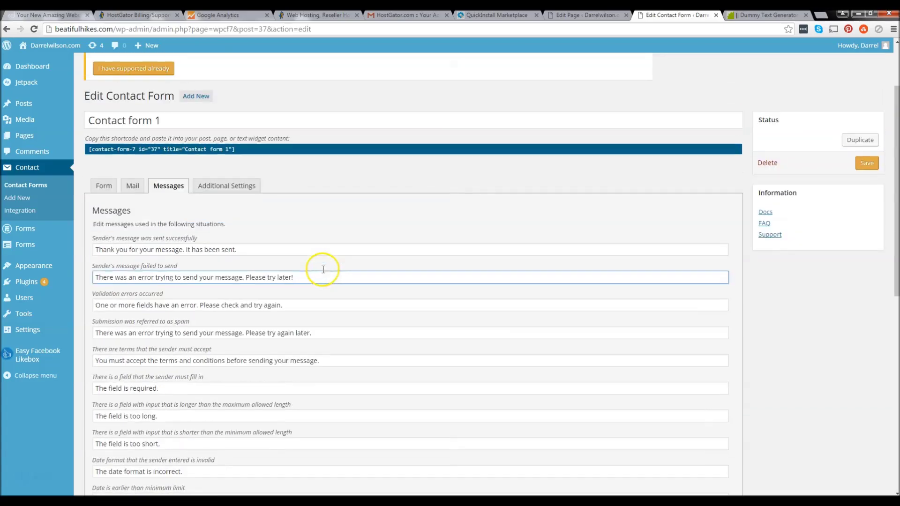
# - Save Contact form 1 and copy its shortcode
pyautogui.click(133, 185)
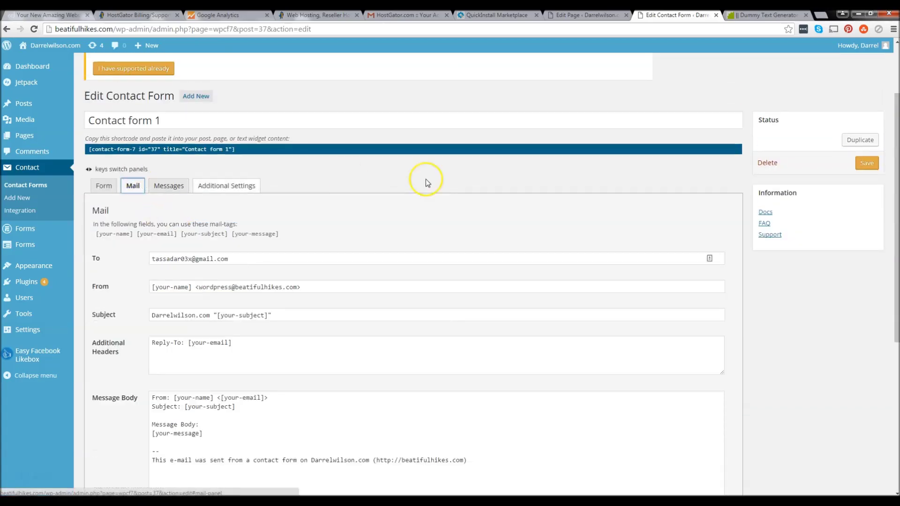
pyautogui.click(864, 164)
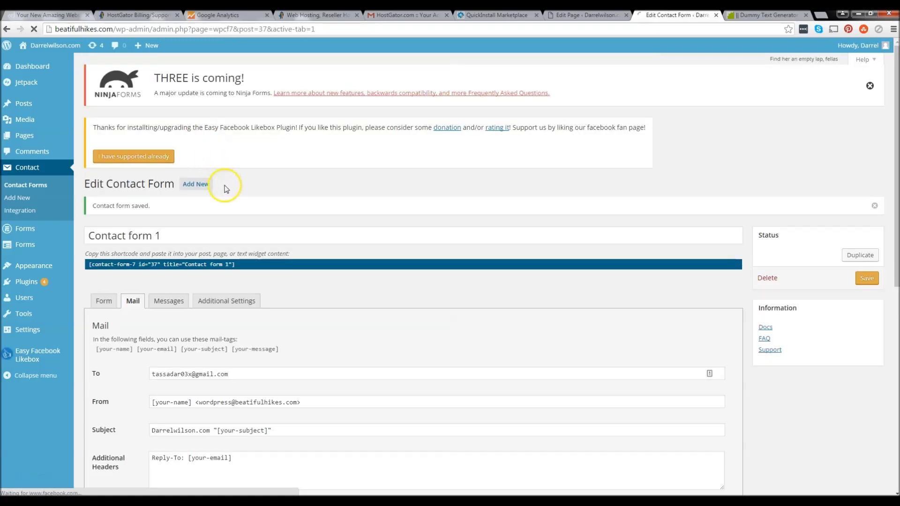
pyautogui.click(121, 265)
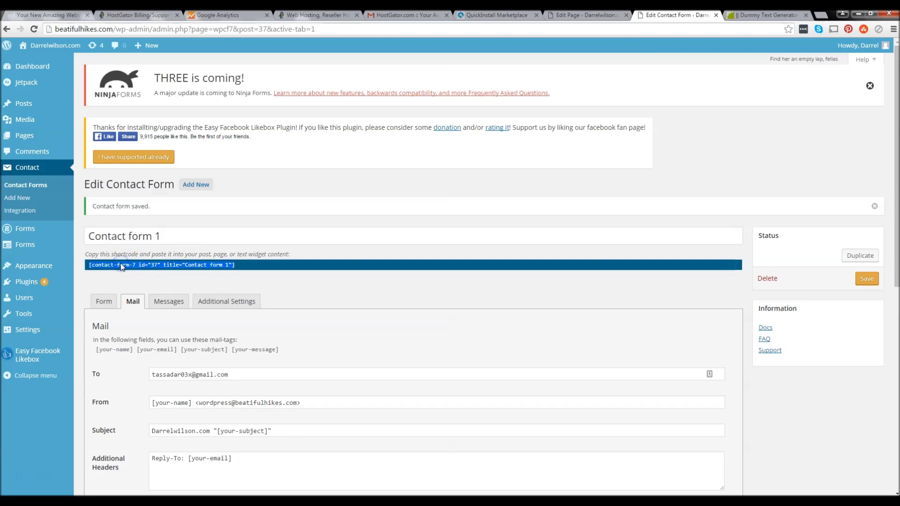
pyautogui.rightClick(122, 265)
pyautogui.click(129, 271)
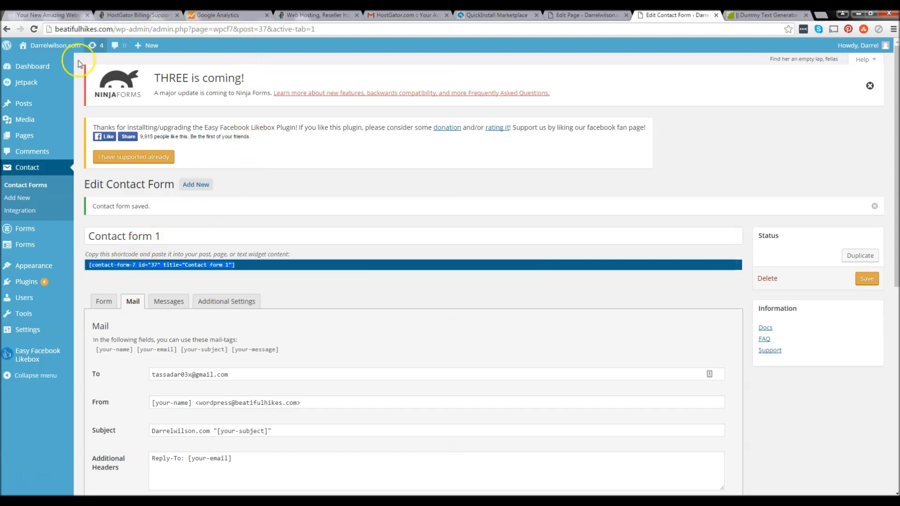
# - Paste the Contact form 1 shortcode into the Contact Us page in Text mode
pyautogui.click(25, 139)
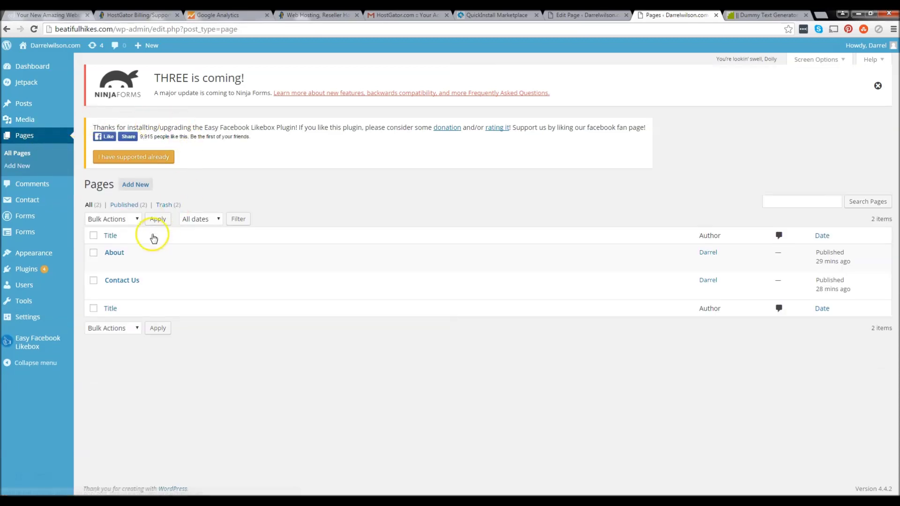
pyautogui.click(124, 280)
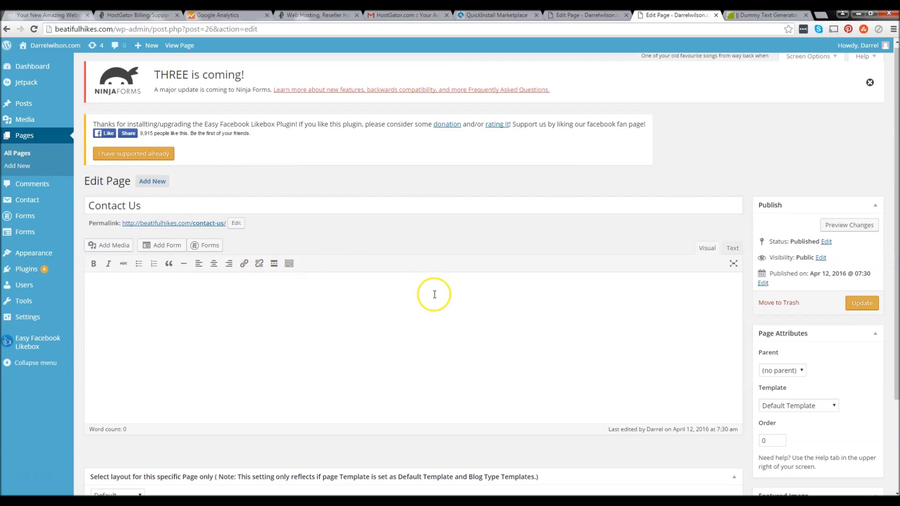
pyautogui.scroll(-1, 434, 294)
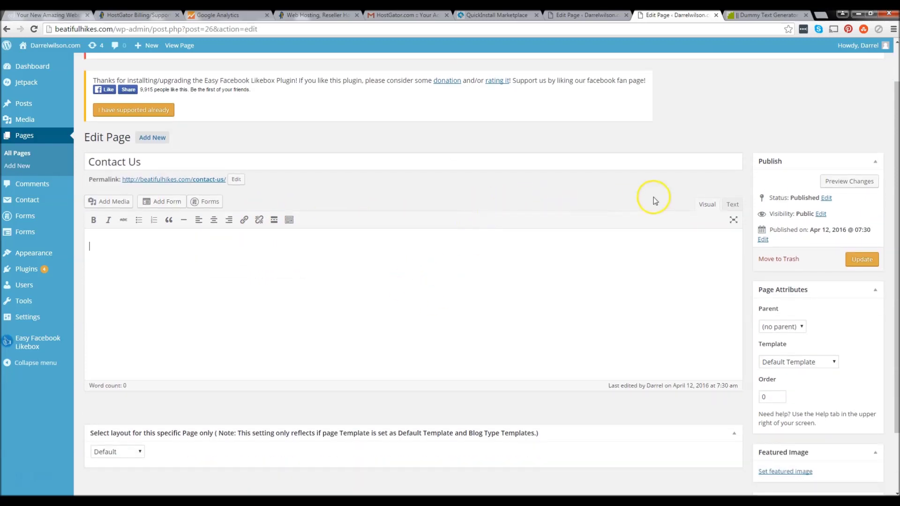
pyautogui.click(732, 205)
pyautogui.click(582, 290)
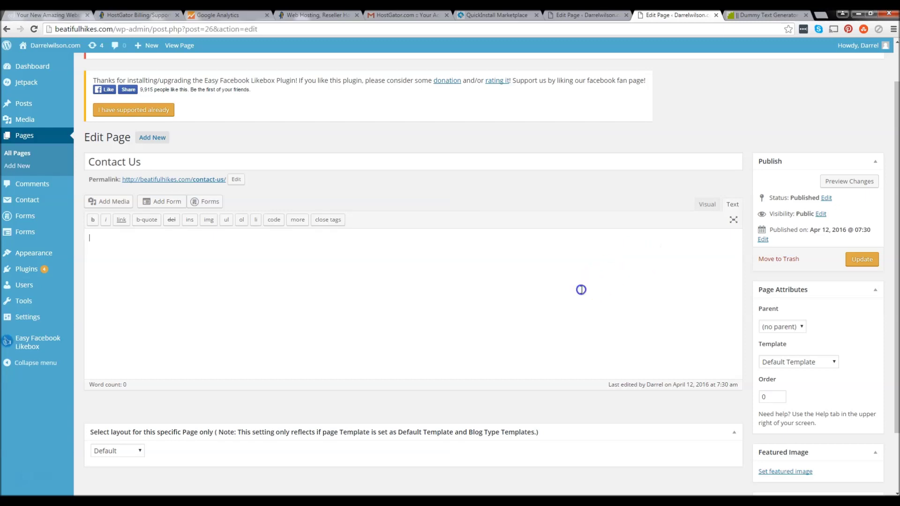
pyautogui.hotkey('ctrl', 'v')
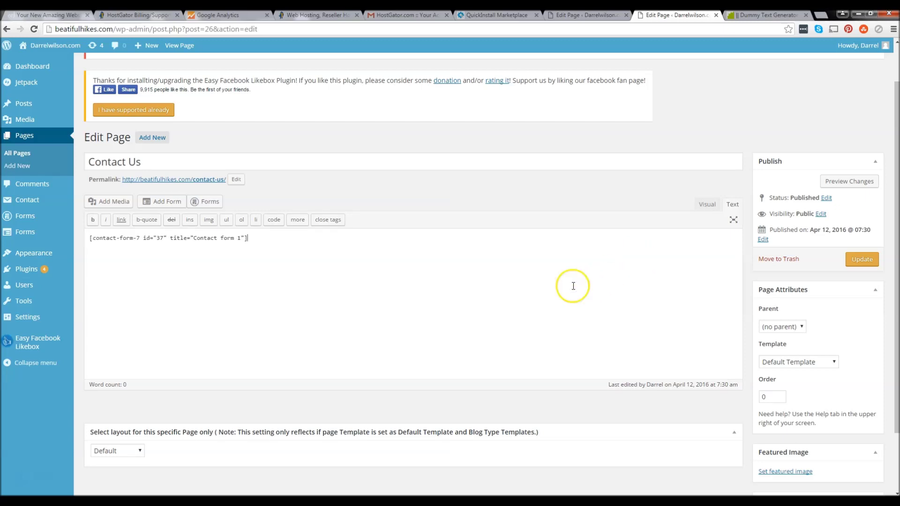
# - Check the pasted shortcode, update the Contact Us page and preview it
pyautogui.moveTo(275, 237); pyautogui.dragTo(90, 237)
pyautogui.click(417, 241)
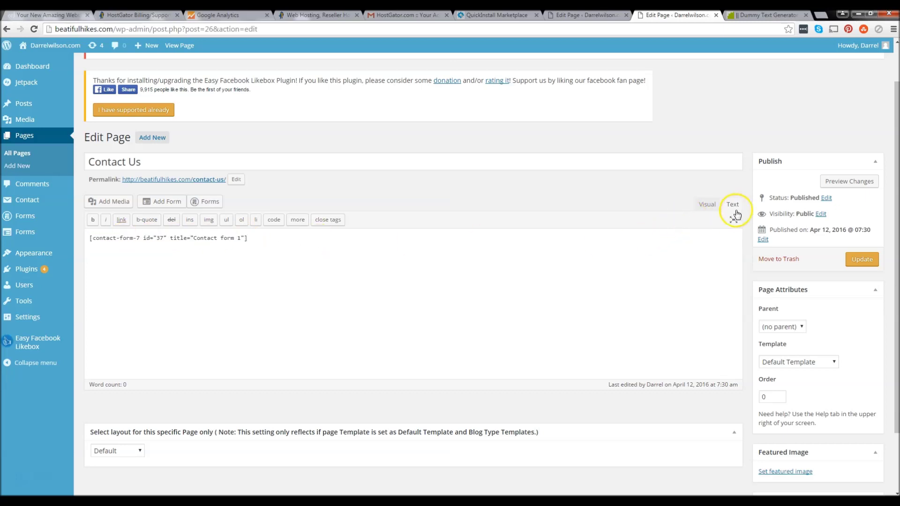
pyautogui.moveTo(288, 248); pyautogui.dragTo(89, 239)
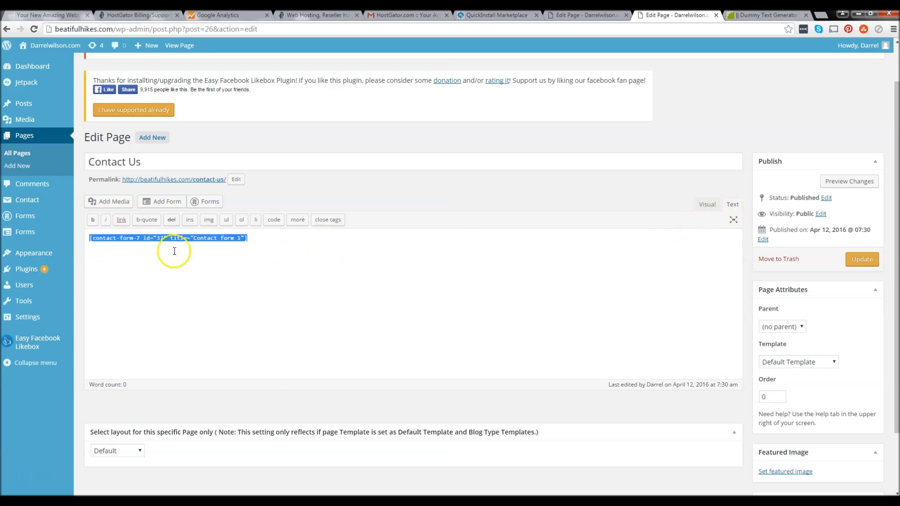
pyautogui.click(210, 248)
pyautogui.click(861, 260)
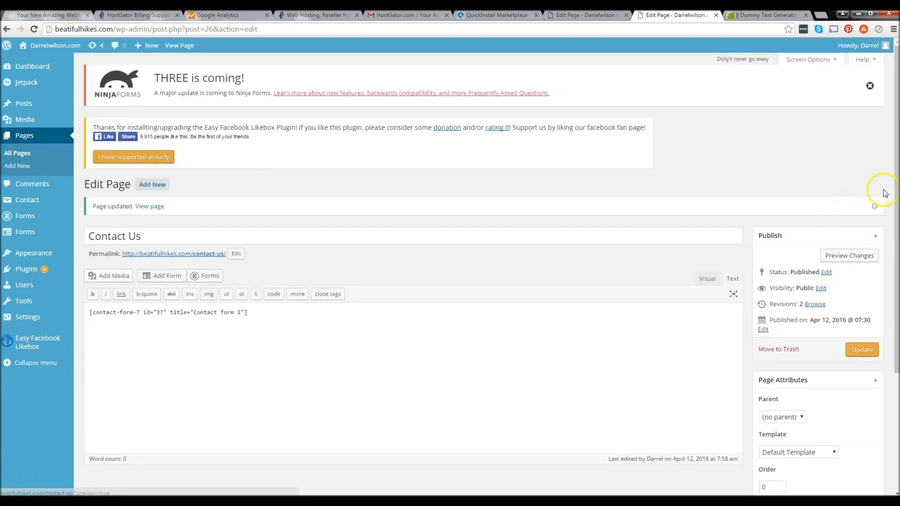
pyautogui.click(854, 256)
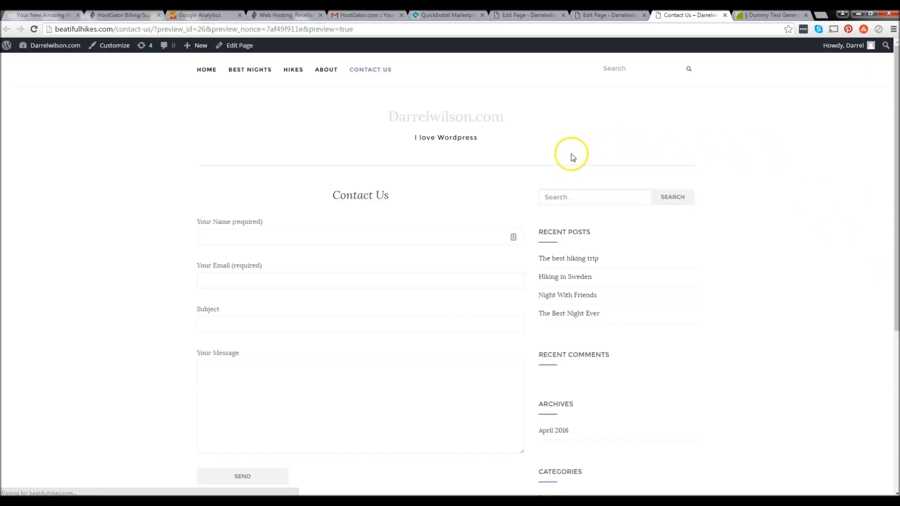
# - Fill in the contact form with autofilled name and email, subject 'howdy!' and message 'hey how are you!'
pyautogui.scroll(-1, 380, 186)
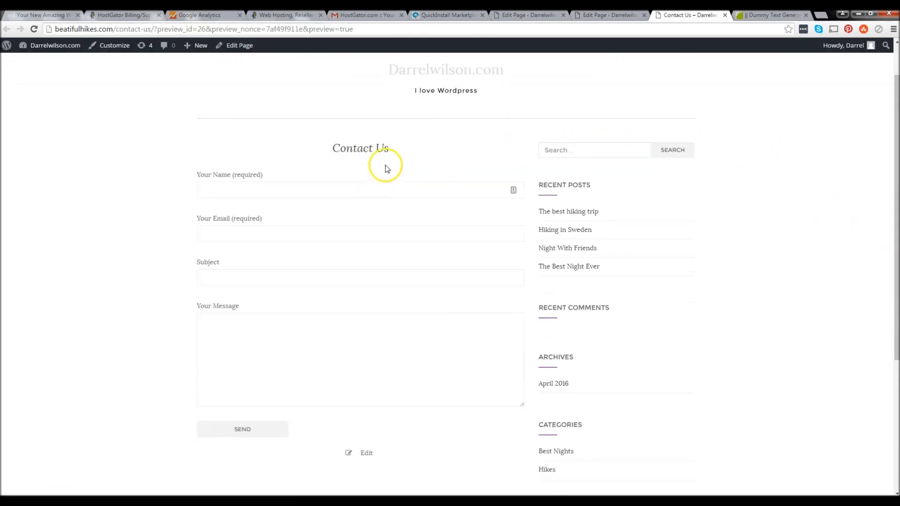
pyautogui.click(305, 186)
pyautogui.write('da')
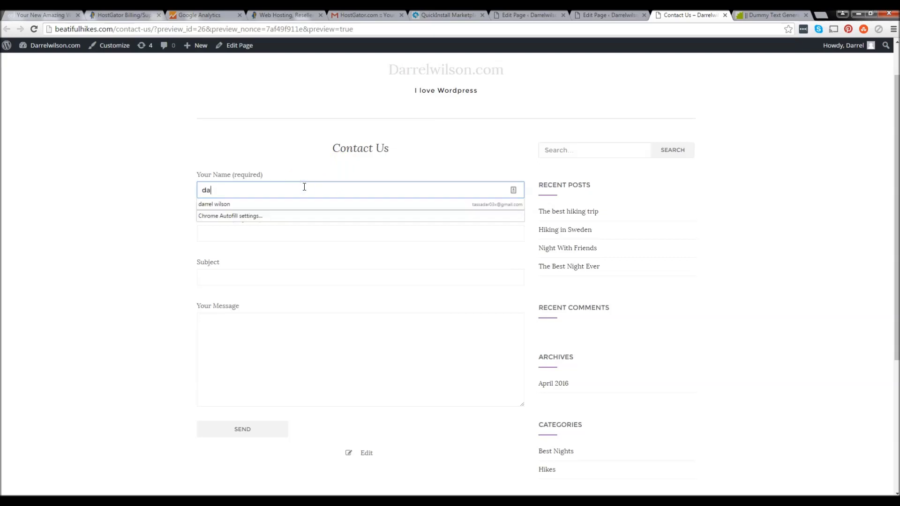
pyautogui.write('rre')
pyautogui.press('Down')
pyautogui.press('Return')
pyautogui.press('Tab')
pyautogui.press('Tab')
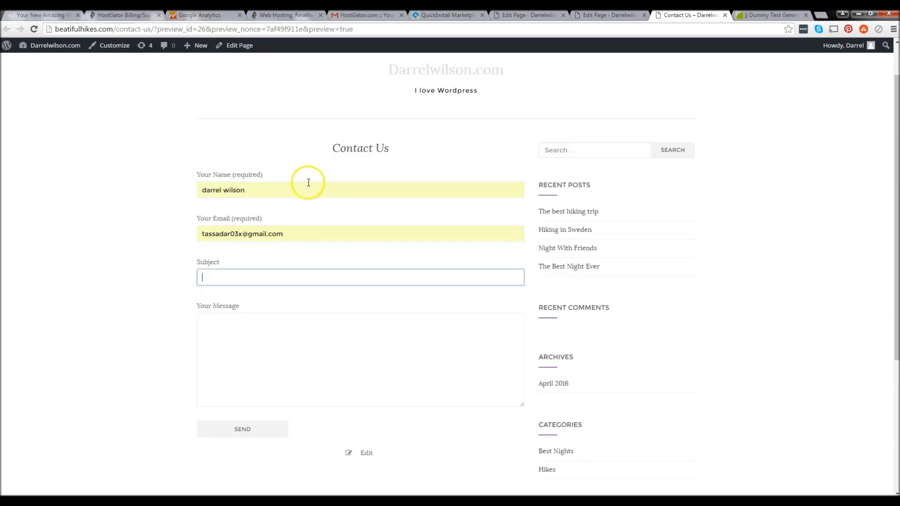
pyautogui.write('howdy!')
pyautogui.press('Tab')
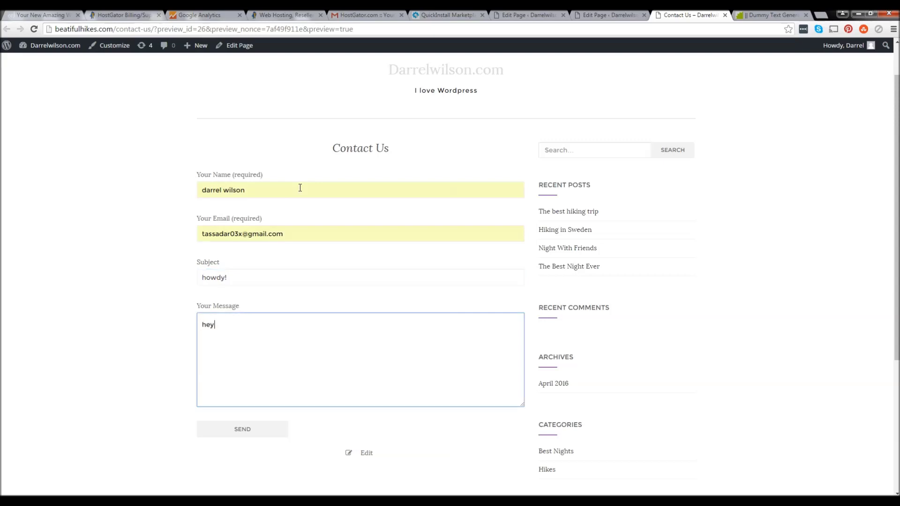
pyautogui.write('hey how are you!')
# - Send the test message and get the 'Thank you for your message' confirmation
pyautogui.scroll(-2, 299, 188)
pyautogui.click(249, 336)
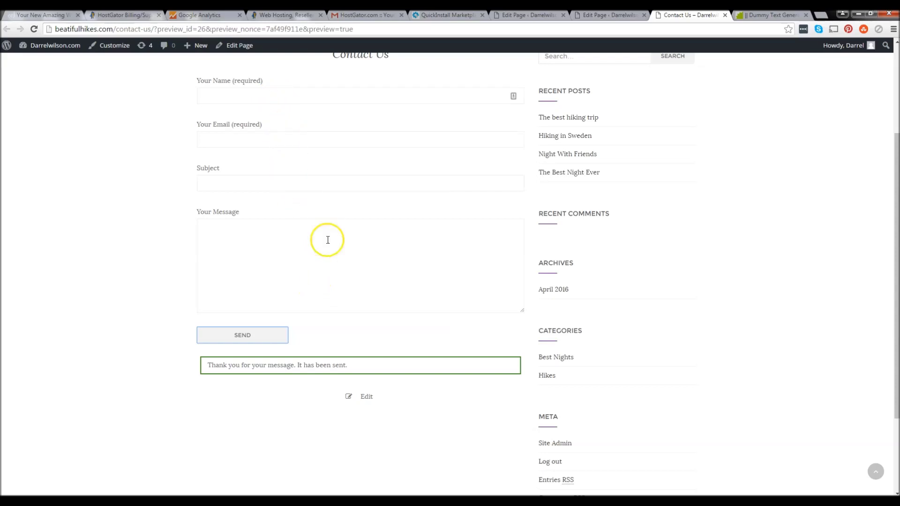
pyautogui.scroll(2, 376, 232)
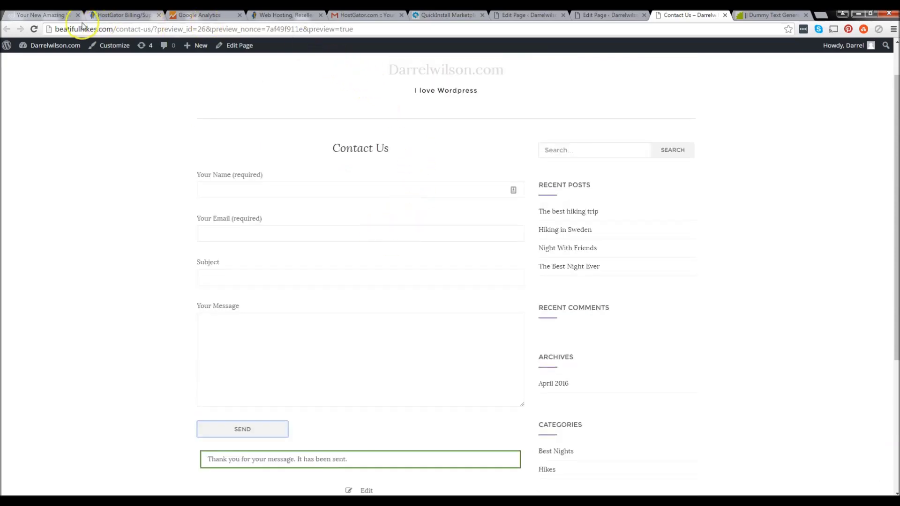
pyautogui.moveTo(44, 45)
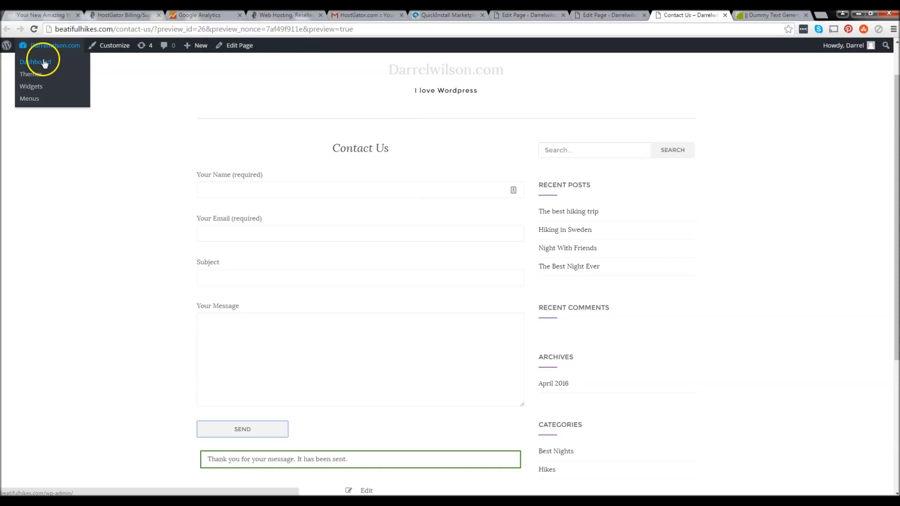
# - On the Widgets screen, delete the Search, Recent Posts and Recent Comments sidebar widgets
pyautogui.click(31, 87)
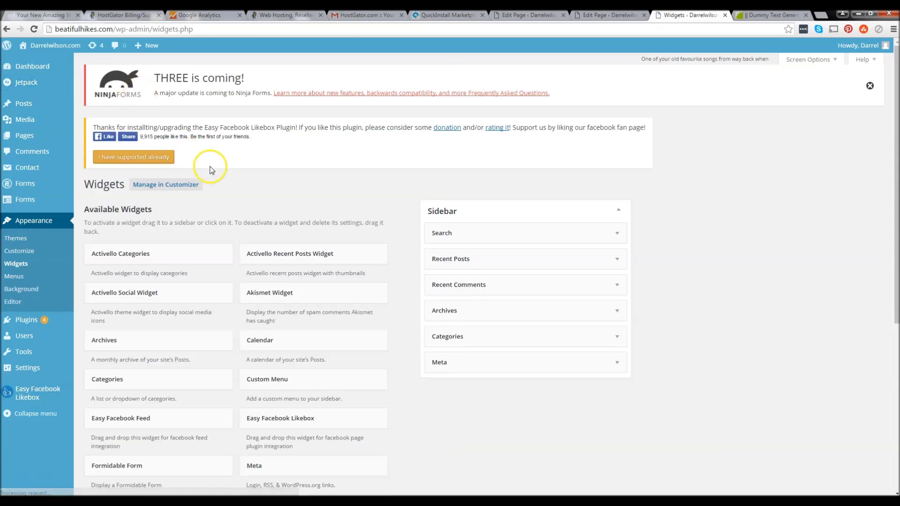
pyautogui.scroll(-1, 209, 170)
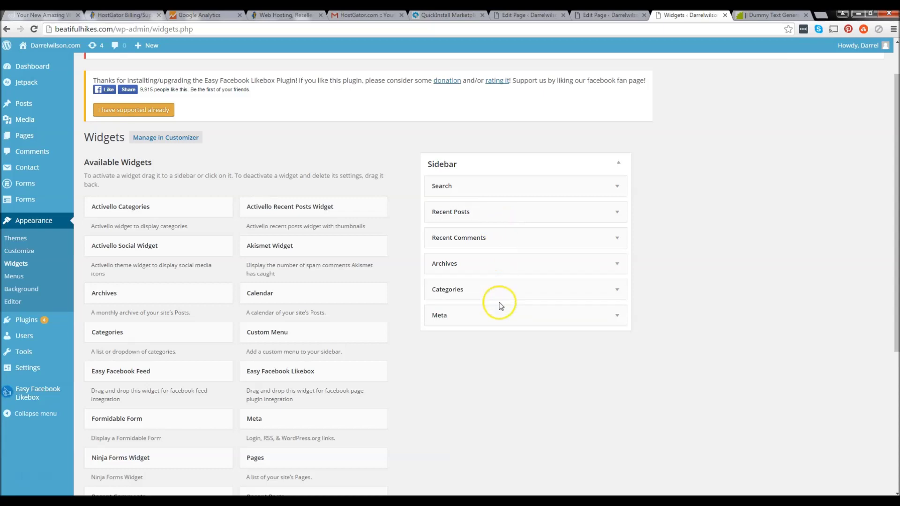
pyautogui.click(618, 187)
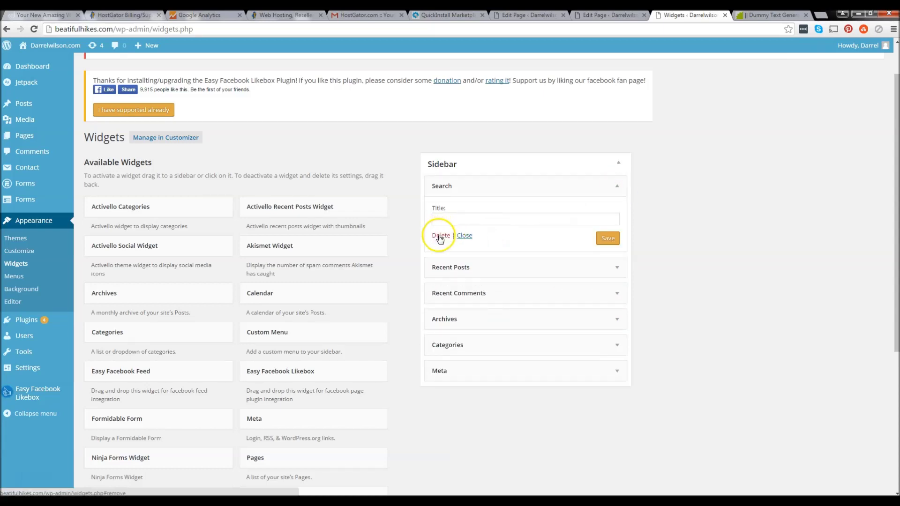
pyautogui.click(439, 235)
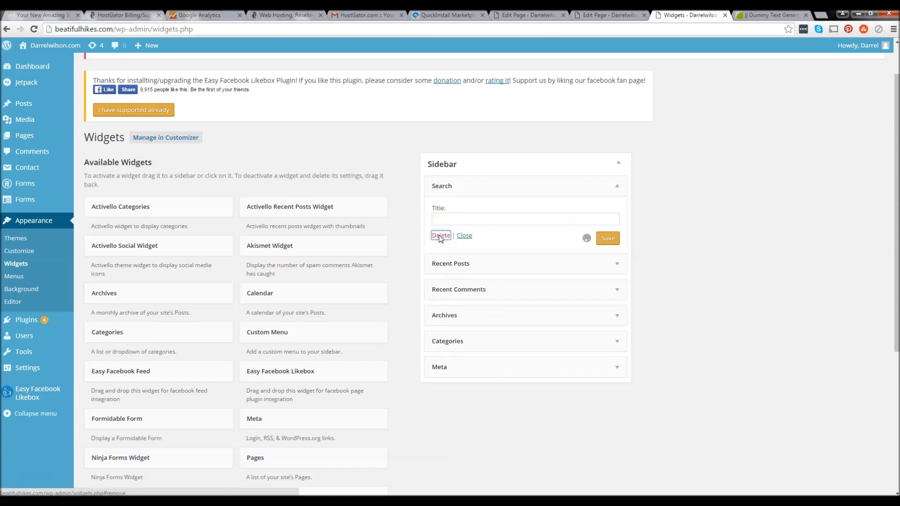
pyautogui.click(616, 188)
pyautogui.click(438, 271)
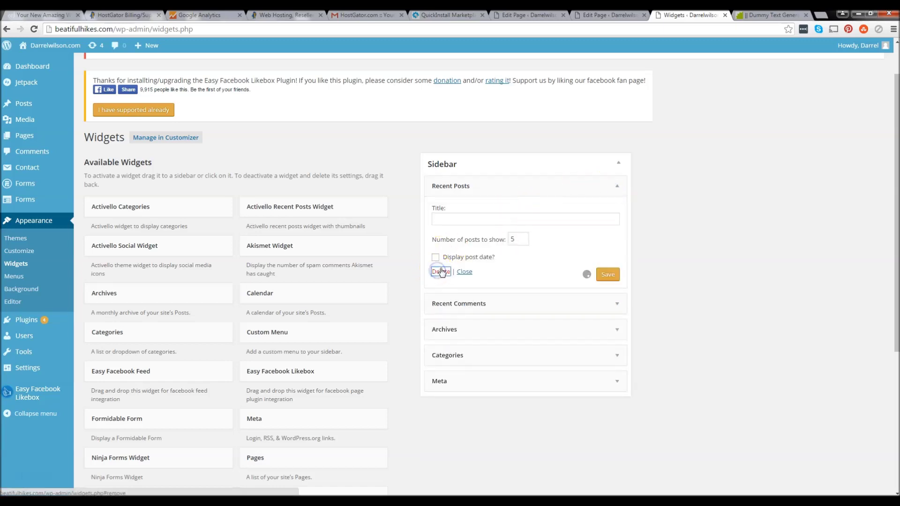
pyautogui.click(617, 187)
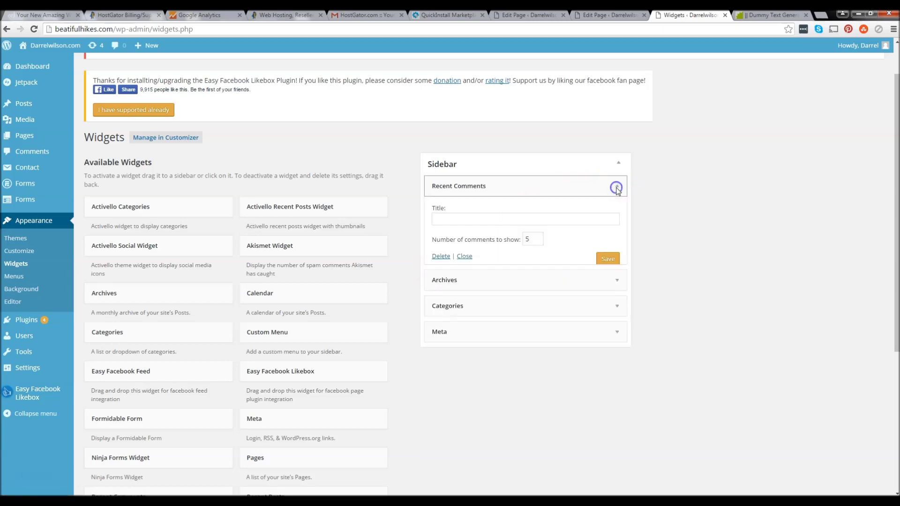
pyautogui.click(442, 256)
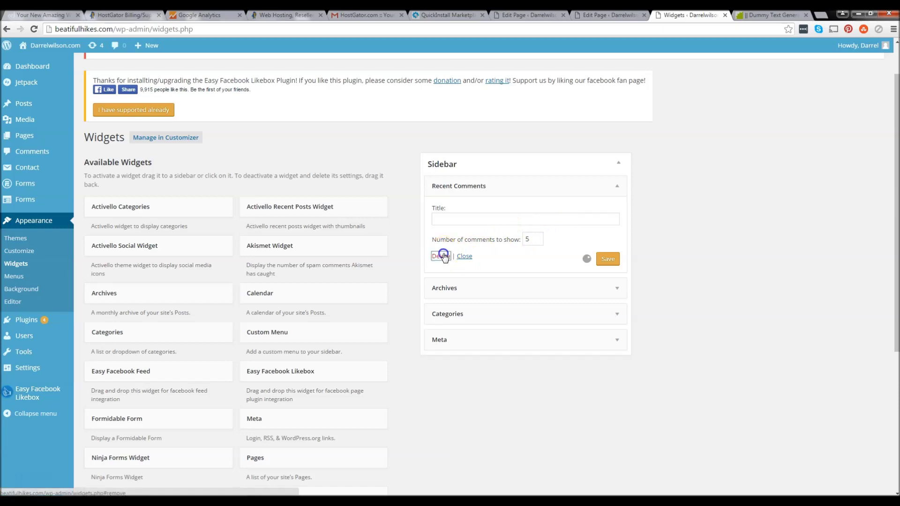
# - Delete the remaining Archives, Categories and Meta widgets so the Sidebar is empty
pyautogui.click(617, 186)
pyautogui.click(442, 260)
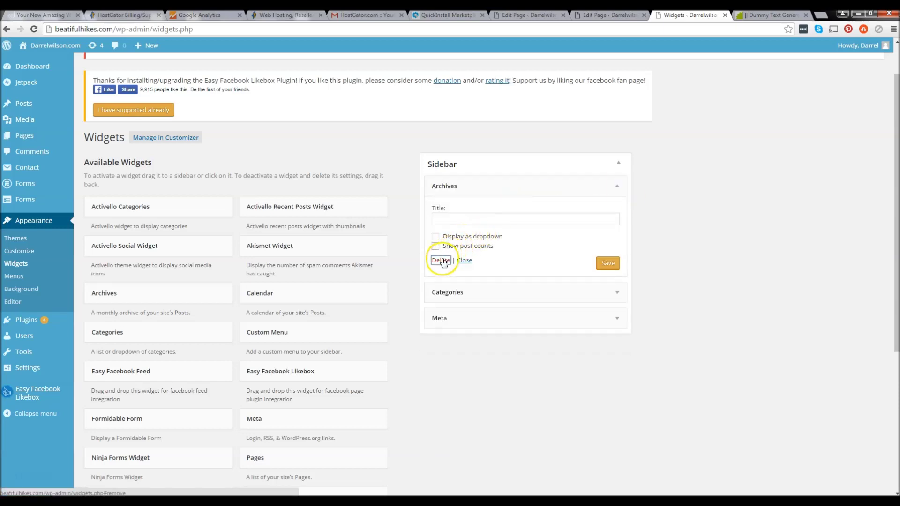
pyautogui.click(617, 186)
pyautogui.click(441, 271)
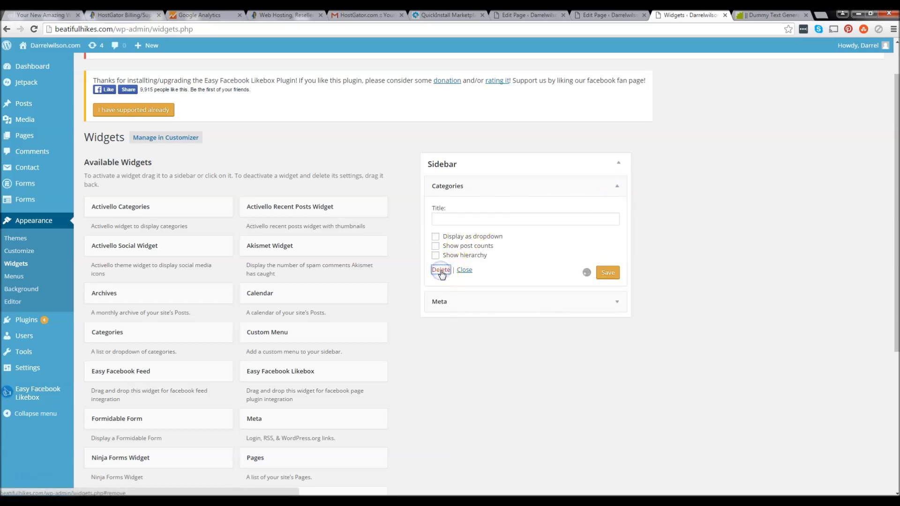
pyautogui.click(617, 187)
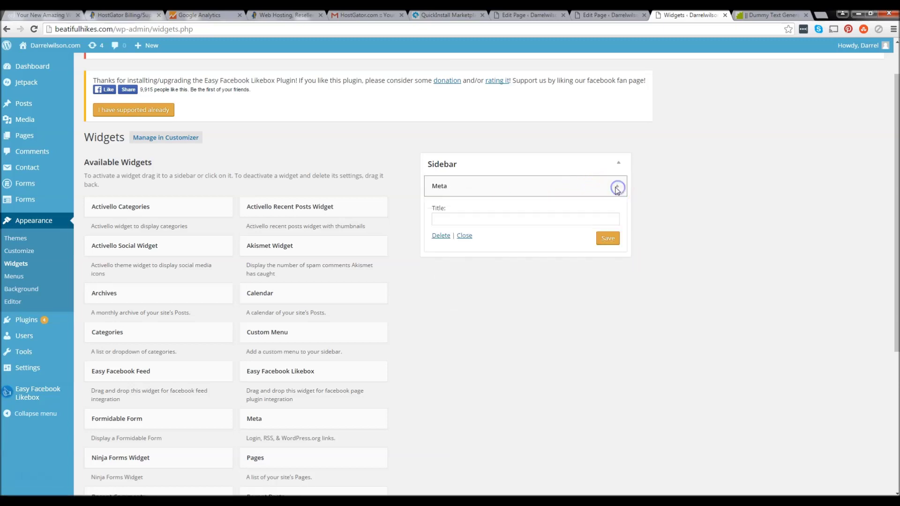
pyautogui.click(443, 236)
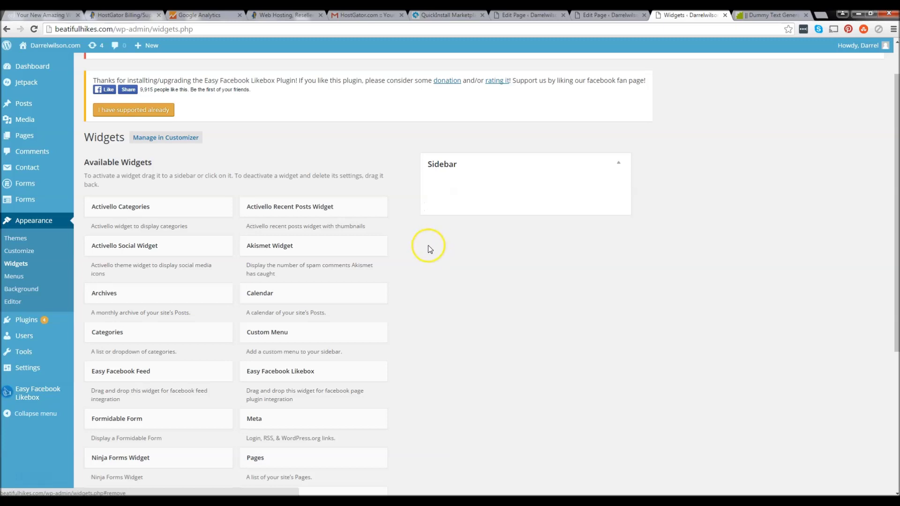
pyautogui.scroll(-1, 420, 260)
pyautogui.scroll(-1, 368, 188)
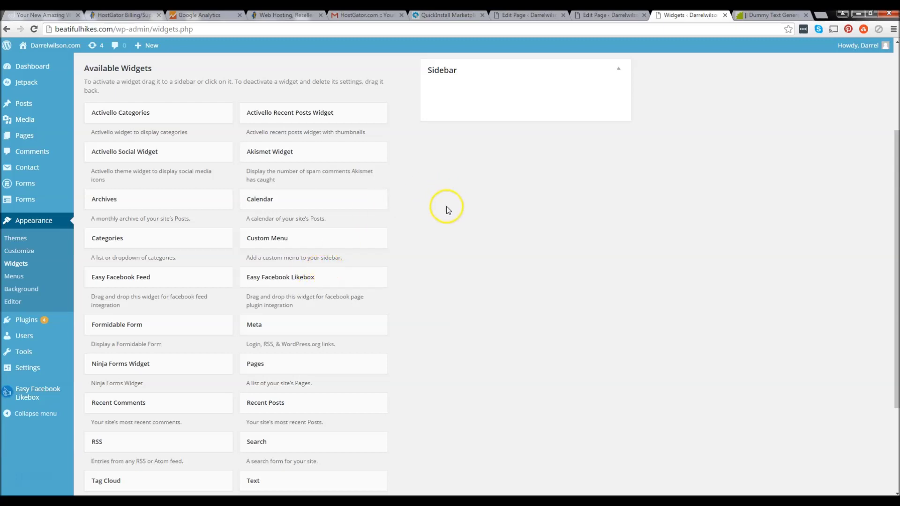
# - Add the Easy Facebook Likebox widget to the Sidebar, removing a stray Archives widget again
pyautogui.click(311, 279)
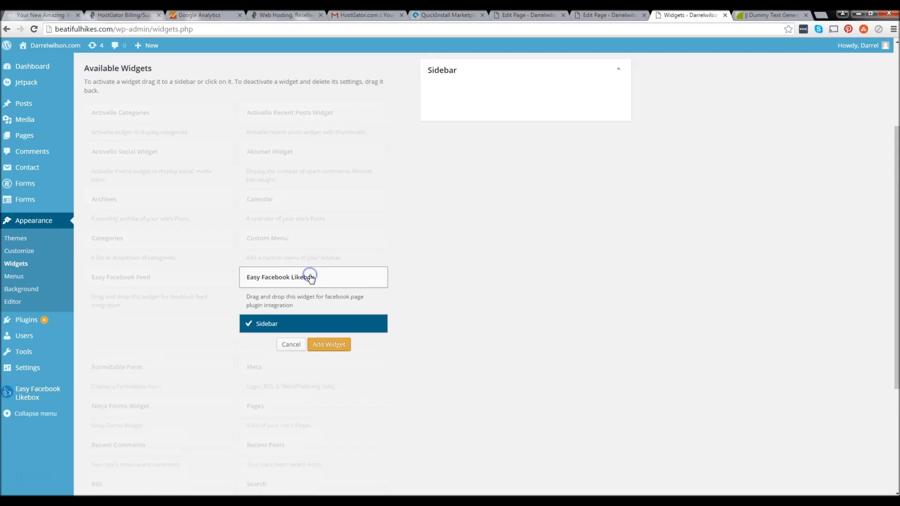
pyautogui.click(329, 345)
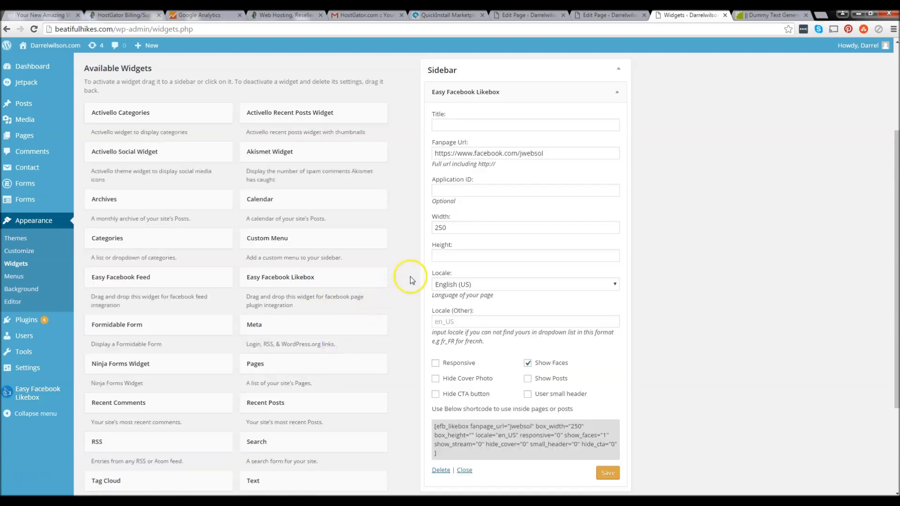
pyautogui.click(618, 94)
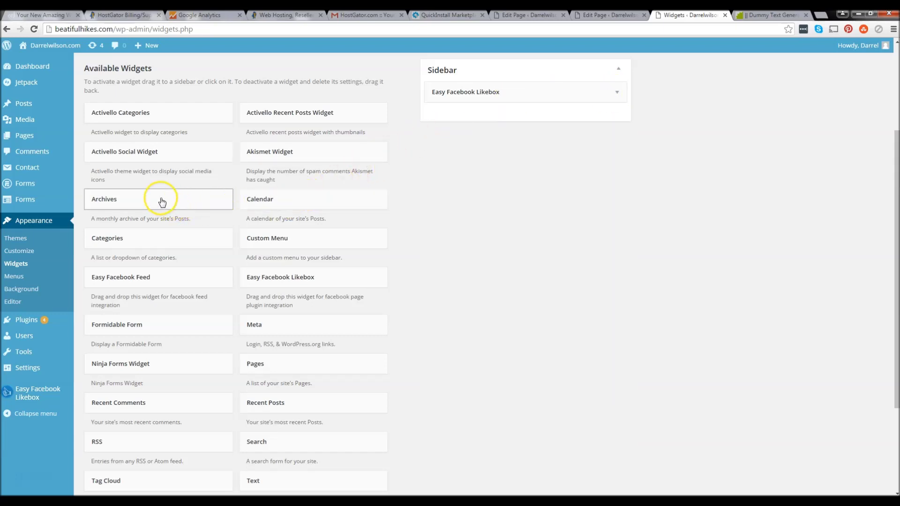
pyautogui.moveTo(162, 202); pyautogui.dragTo(527, 112)
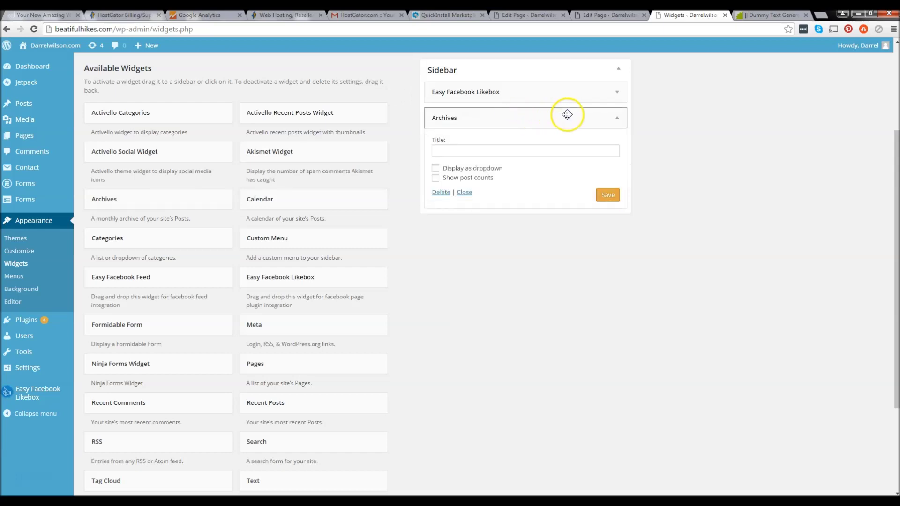
pyautogui.click(440, 193)
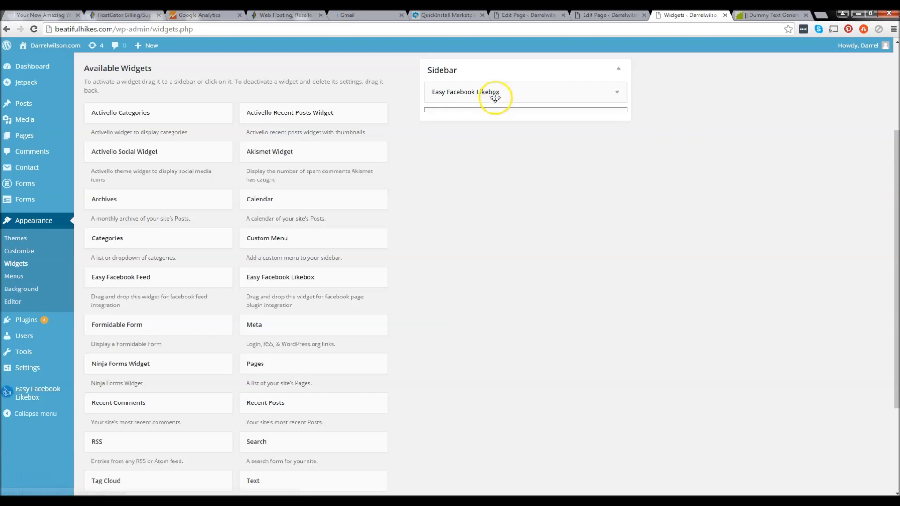
pyautogui.scroll(-2, 231, 347)
pyautogui.scroll(1, 252, 350)
pyautogui.scroll(4, 253, 350)
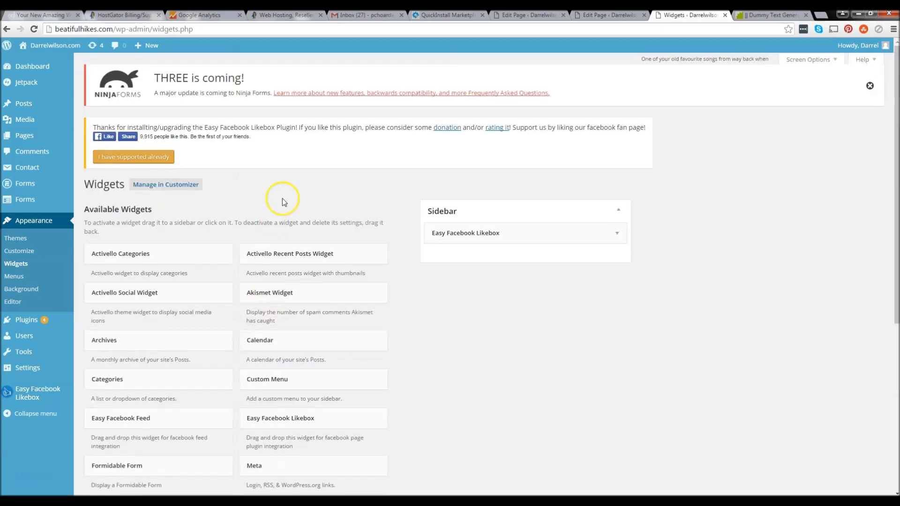
pyautogui.scroll(-2, 480, 245)
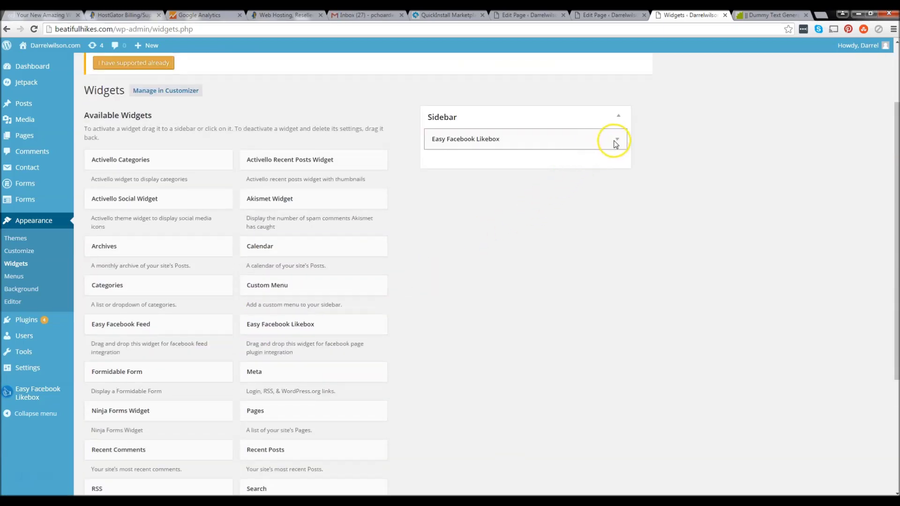
# - Title the Likebox widget 'Like me on facebook!' and select its fan page address
pyautogui.click(617, 140)
pyautogui.click(584, 169)
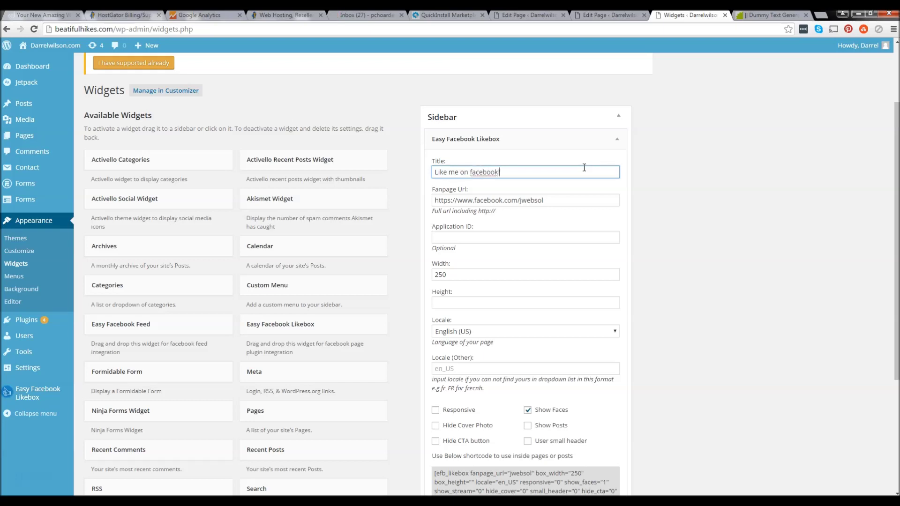
pyautogui.press('Tab')
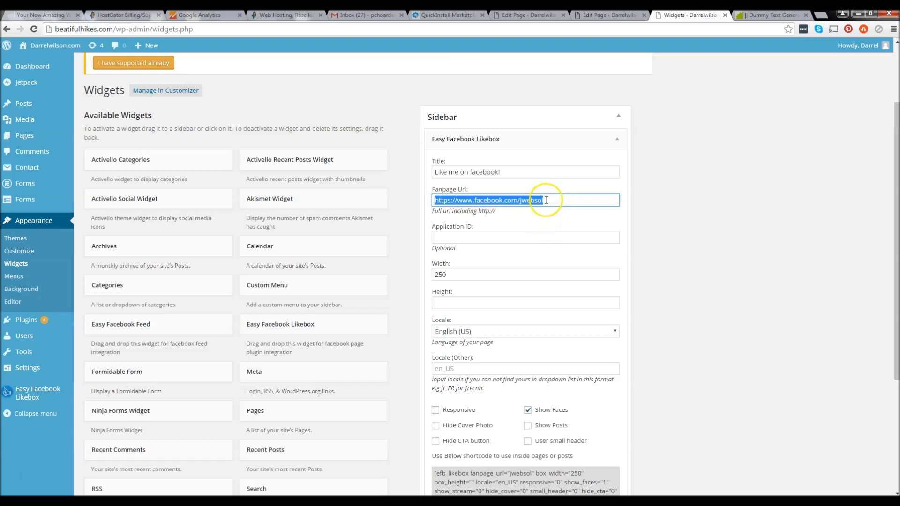
pyautogui.moveTo(566, 200); pyautogui.dragTo(554, 199)
# - Load Facebook in a new browser tab
pyautogui.click(819, 16)
pyautogui.write('face')
pyautogui.press('Return')
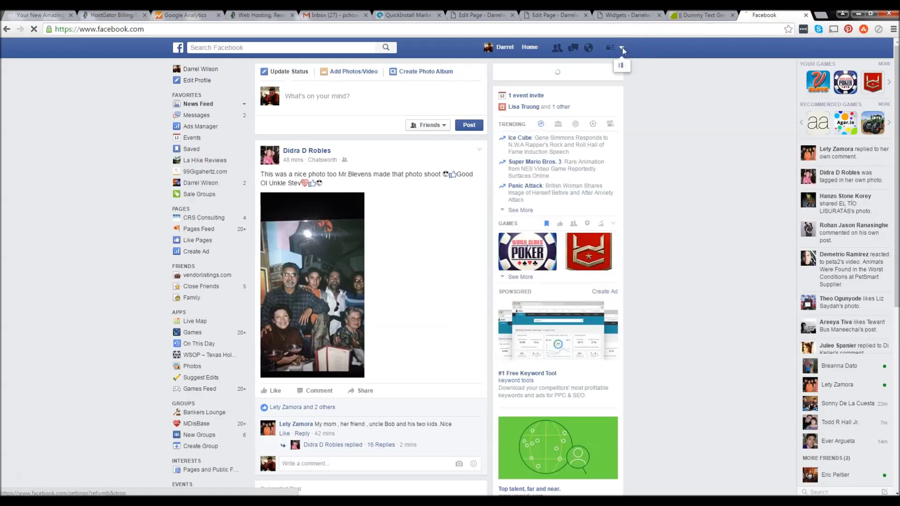
# - Go to the business Facebook Page from the account menu and copy its web address
pyautogui.click(622, 48)
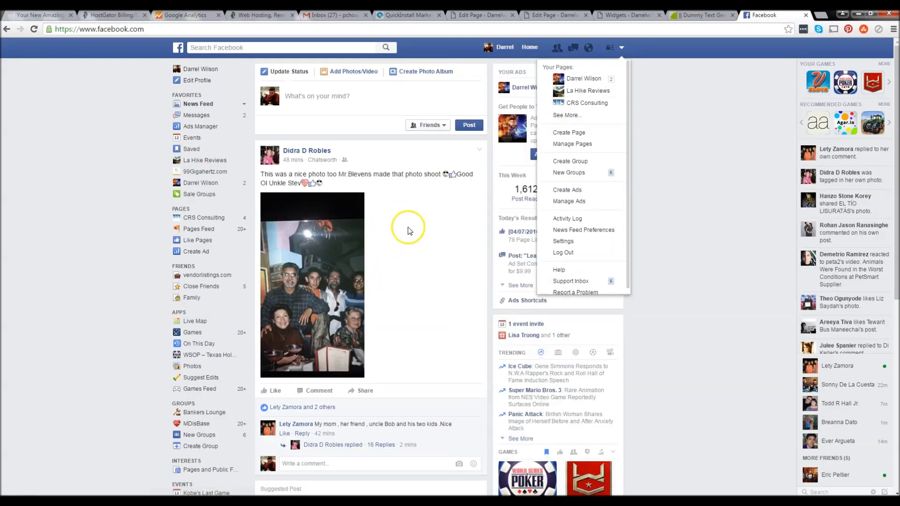
pyautogui.click(578, 82)
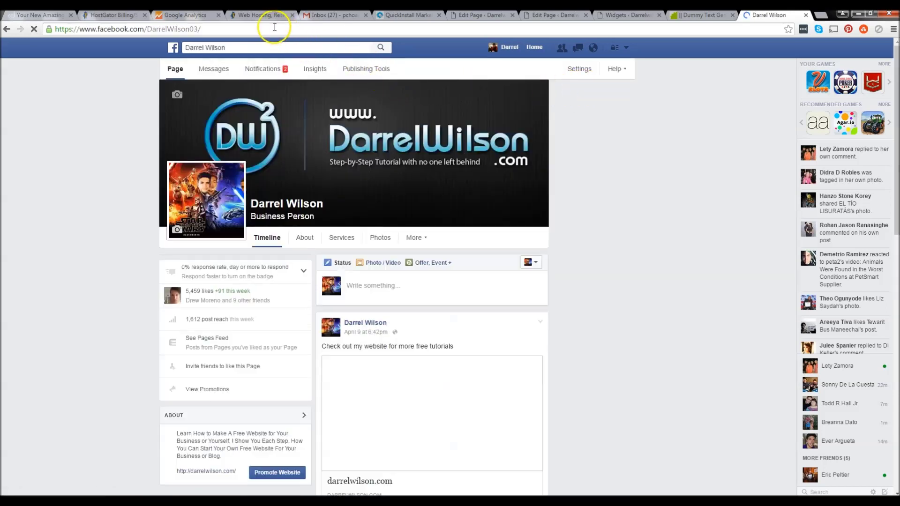
pyautogui.click(79, 29)
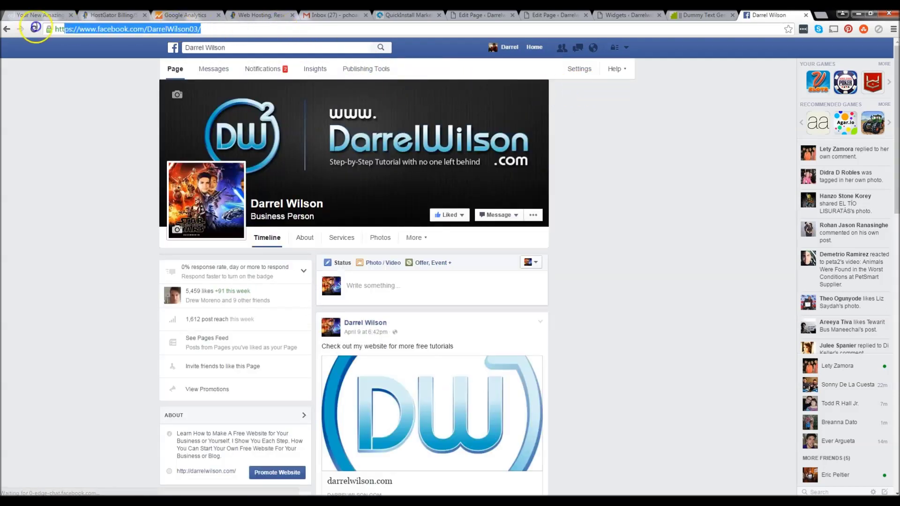
pyautogui.rightClick(79, 29)
pyautogui.click(102, 64)
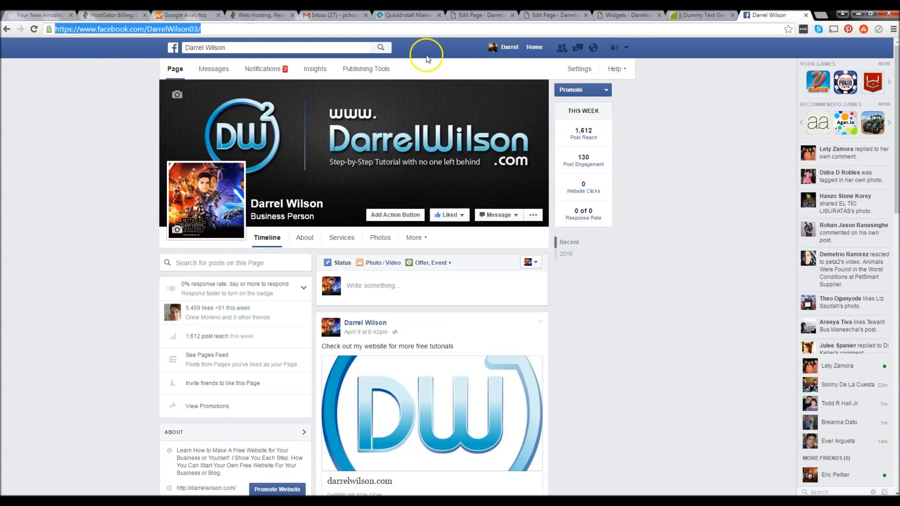
# - Replace the Likebox fan page URL with the copied Facebook page address and set height to 300
pyautogui.click(626, 16)
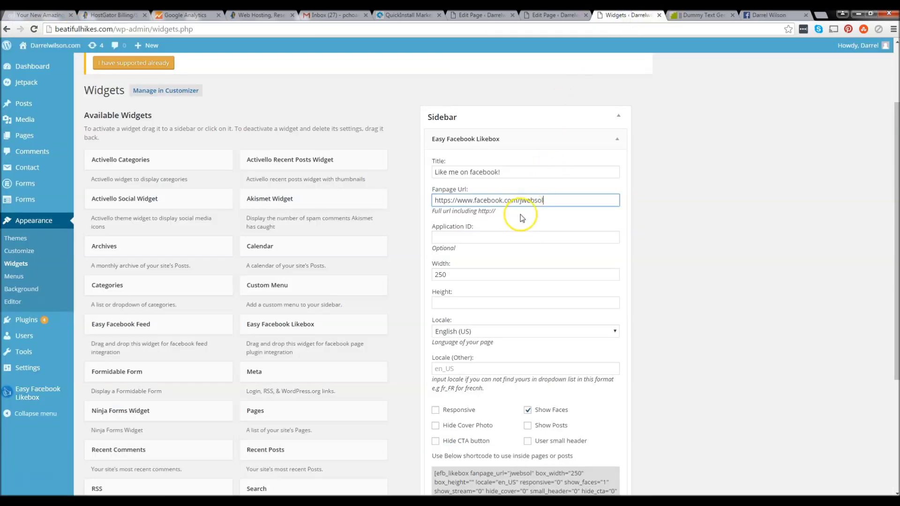
pyautogui.moveTo(564, 196); pyautogui.dragTo(380, 199)
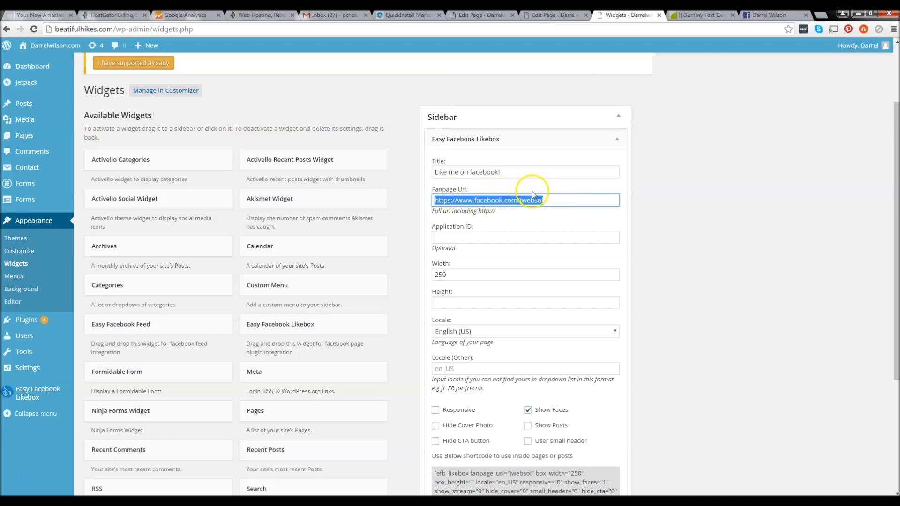
pyautogui.hotkey('ctrl', 'v')
pyautogui.moveTo(595, 199); pyautogui.dragTo(344, 200)
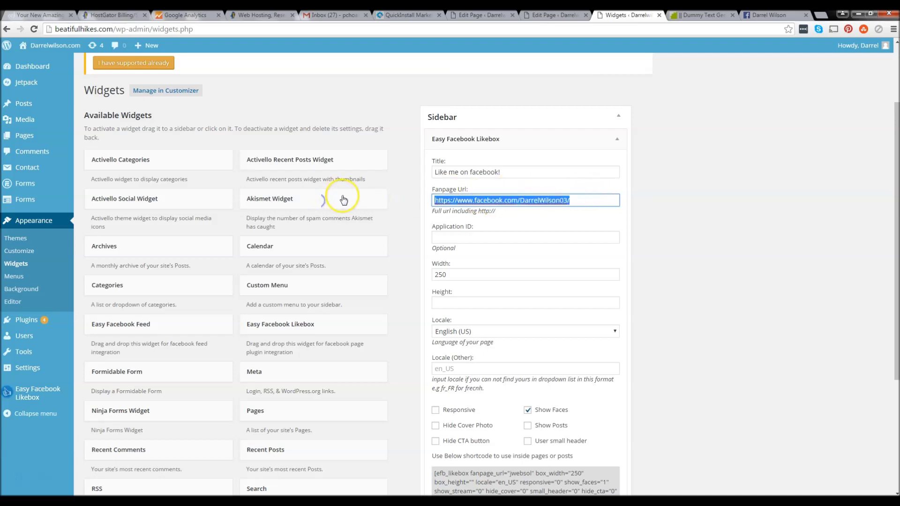
pyautogui.click(467, 232)
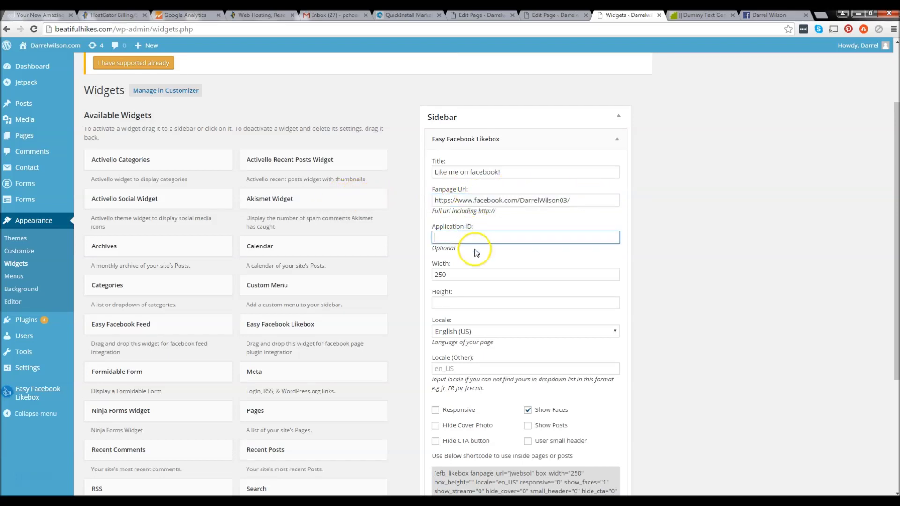
pyautogui.click(476, 300)
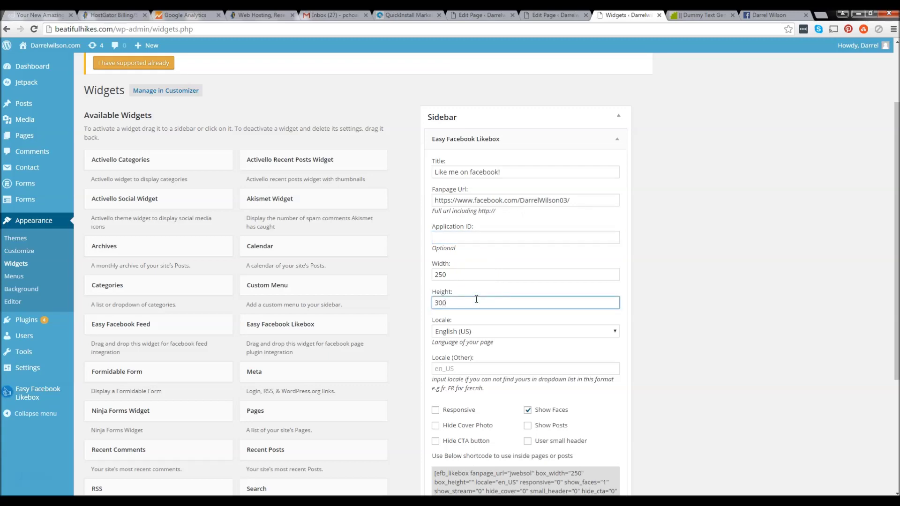
pyautogui.scroll(-2, 476, 298)
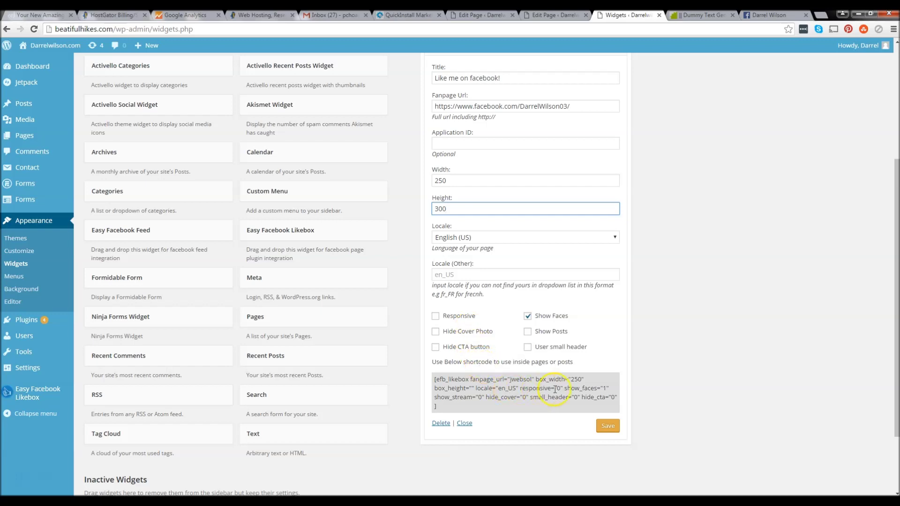
# - Save the Easy Facebook Likebox widget settings
pyautogui.click(607, 427)
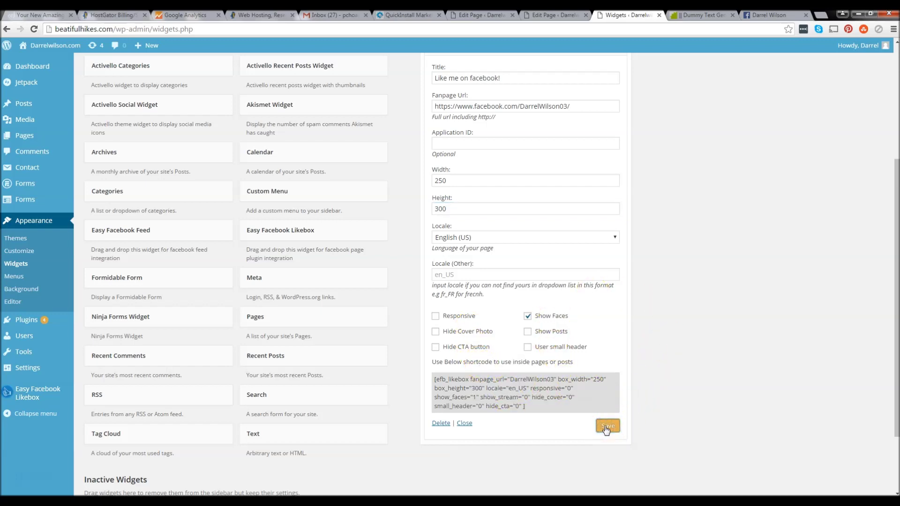
pyautogui.scroll(3, 667, 350)
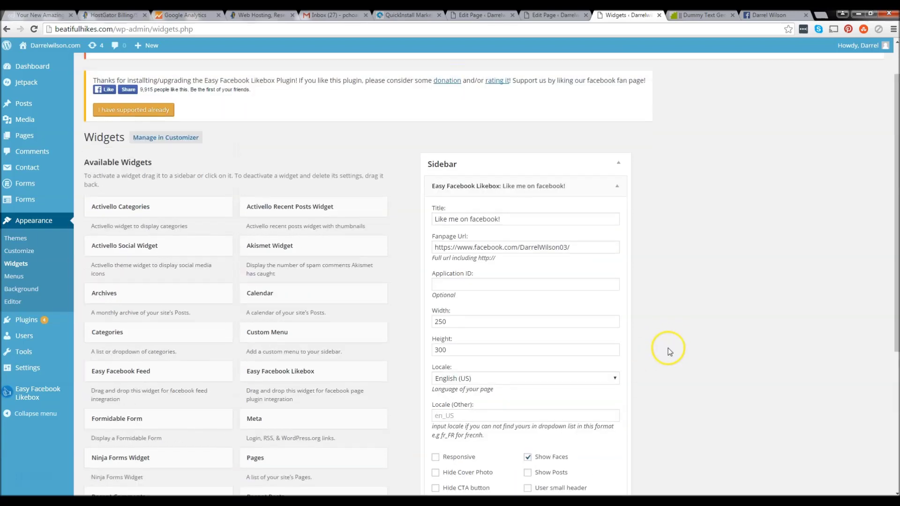
pyautogui.scroll(-2, 616, 297)
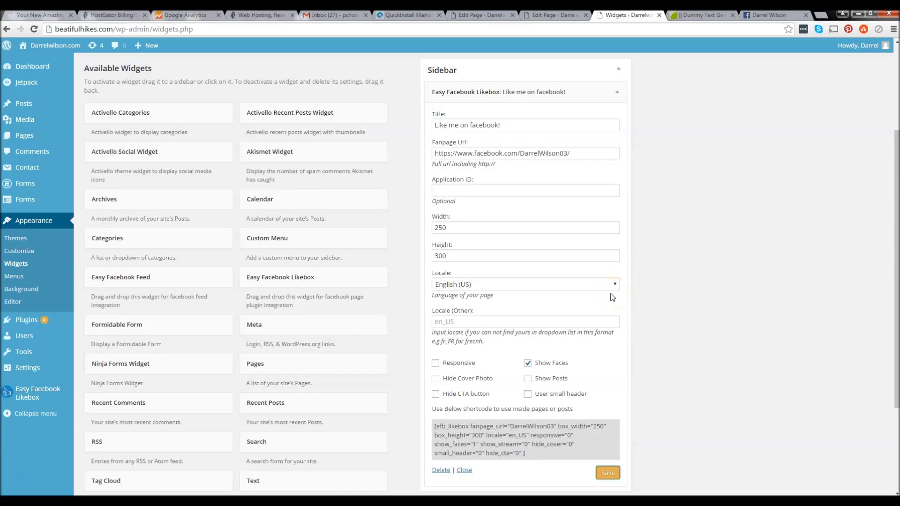
pyautogui.scroll(3, 572, 289)
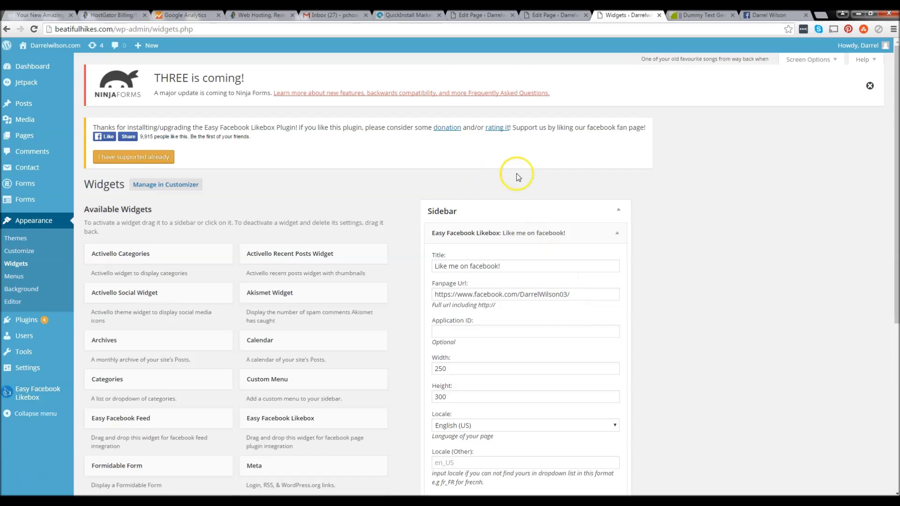
pyautogui.moveTo(58, 45)
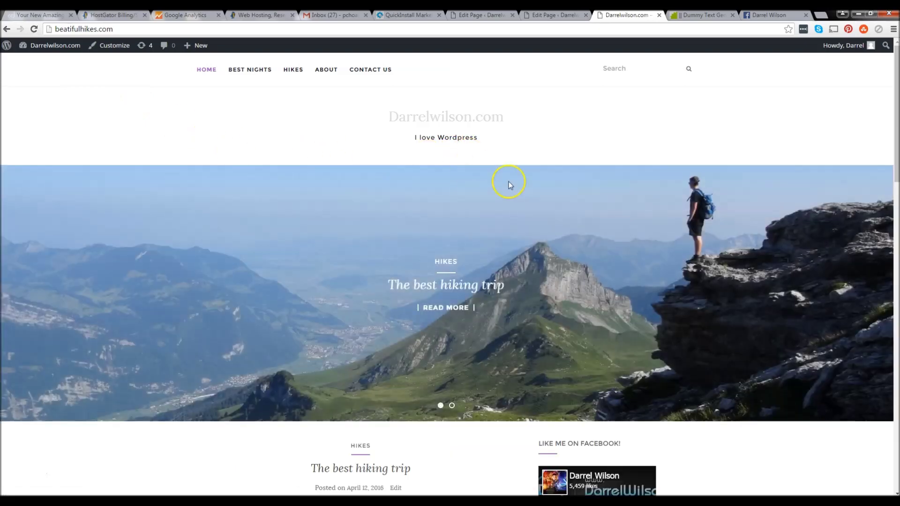
pyautogui.scroll(-5, 545, 202)
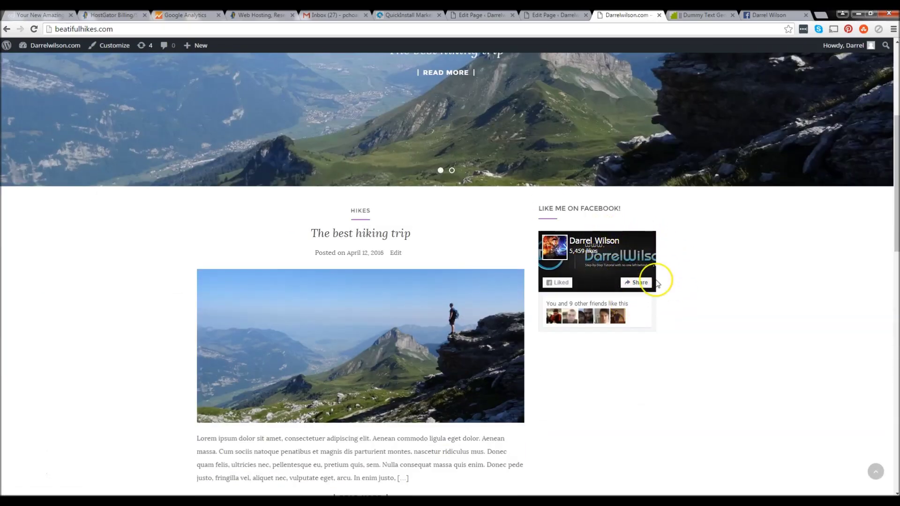
pyautogui.scroll(-2, 683, 267)
pyautogui.scroll(3, 683, 267)
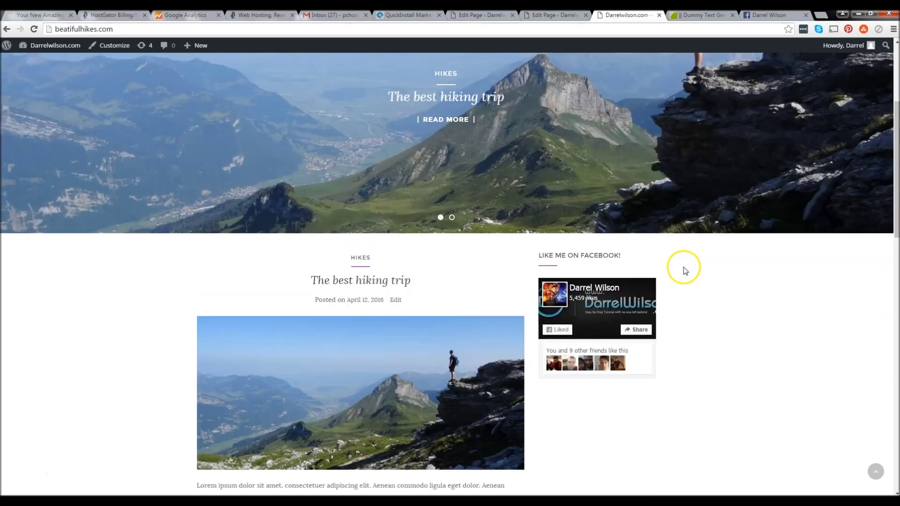
pyautogui.scroll(-2, 682, 271)
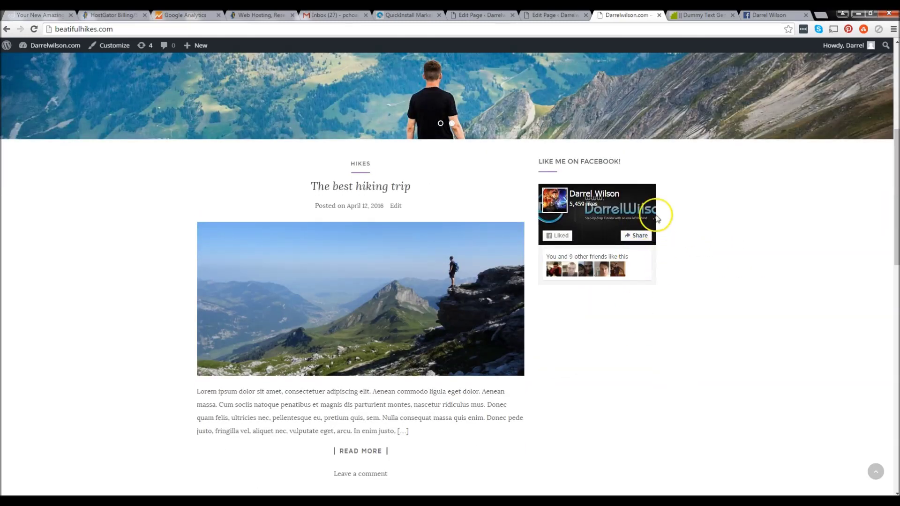
# - Close the duplicate Contact Us editor tab and return to the Widgets admin page
pyautogui.click(552, 17)
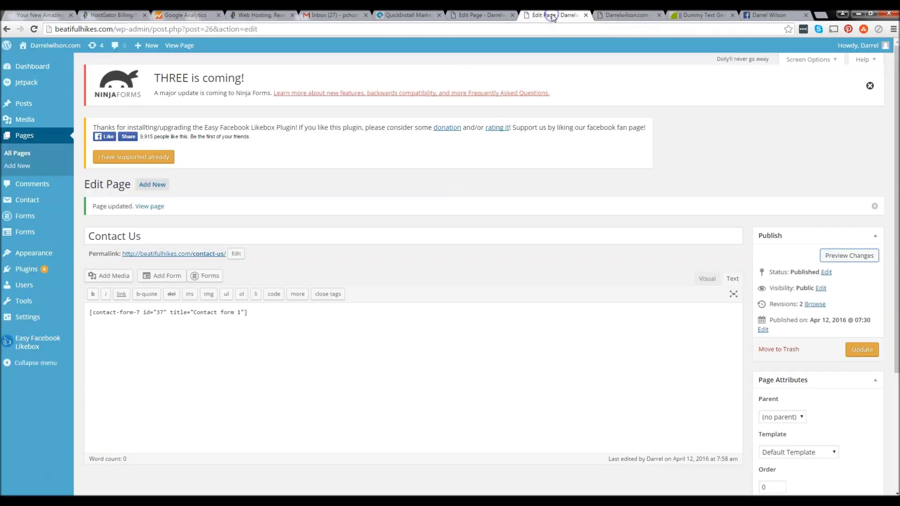
pyautogui.click(586, 17)
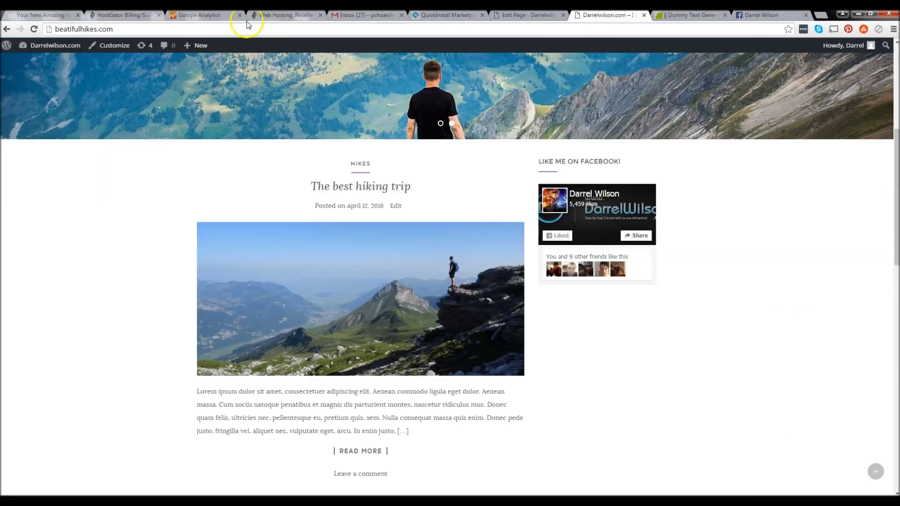
pyautogui.click(70, 44)
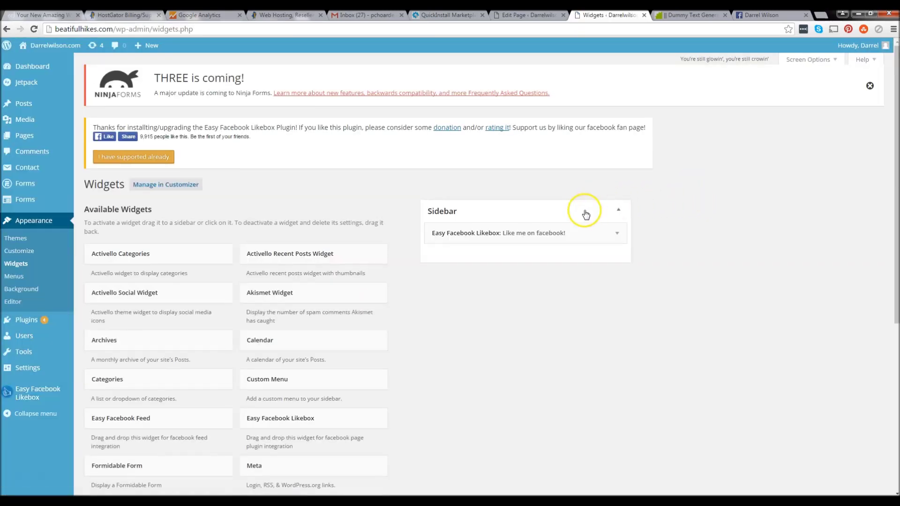
# - In a new tab, load Google and search for 'snapwidget'
pyautogui.scroll(-1, 478, 227)
pyautogui.scroll(-3, 479, 227)
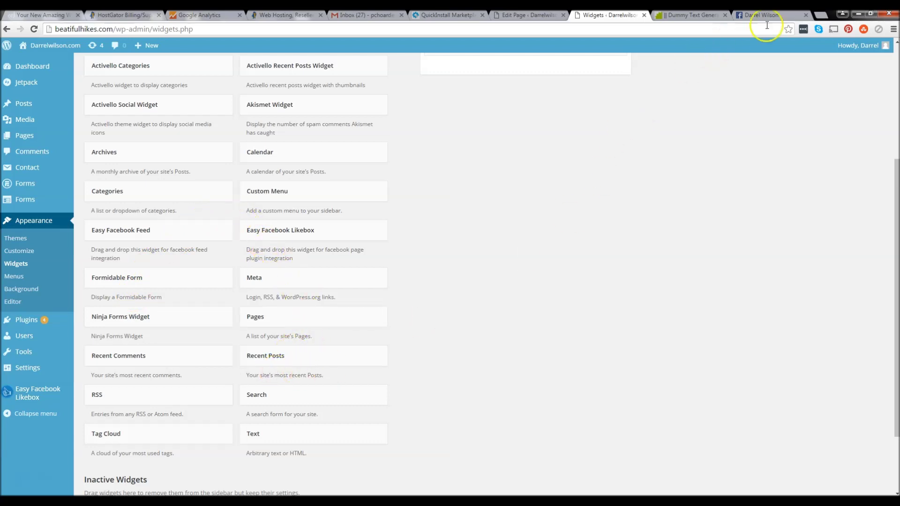
pyautogui.click(821, 16)
pyautogui.write('google.com')
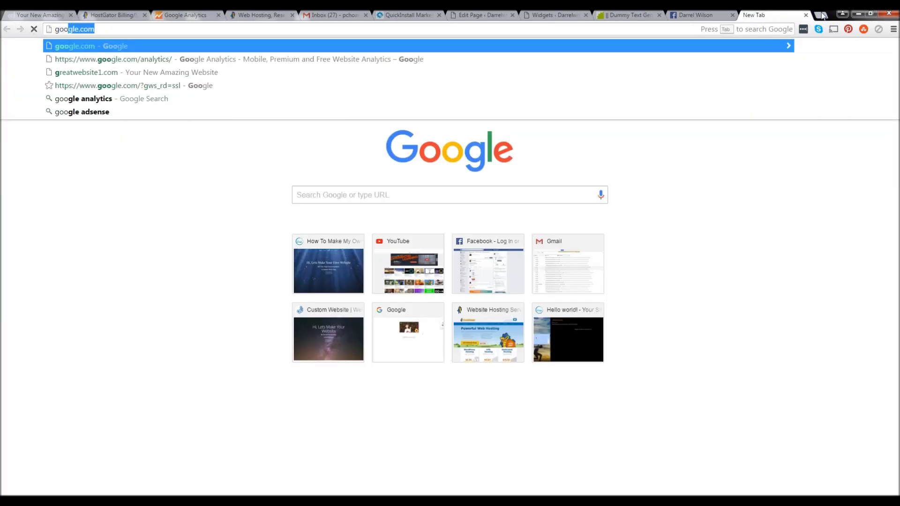
pyautogui.press('Return')
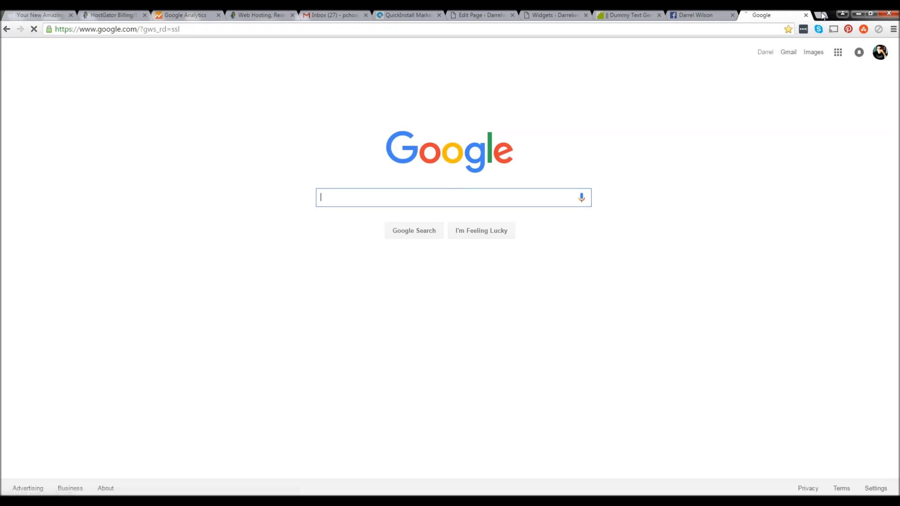
pyautogui.write('snapwidget')
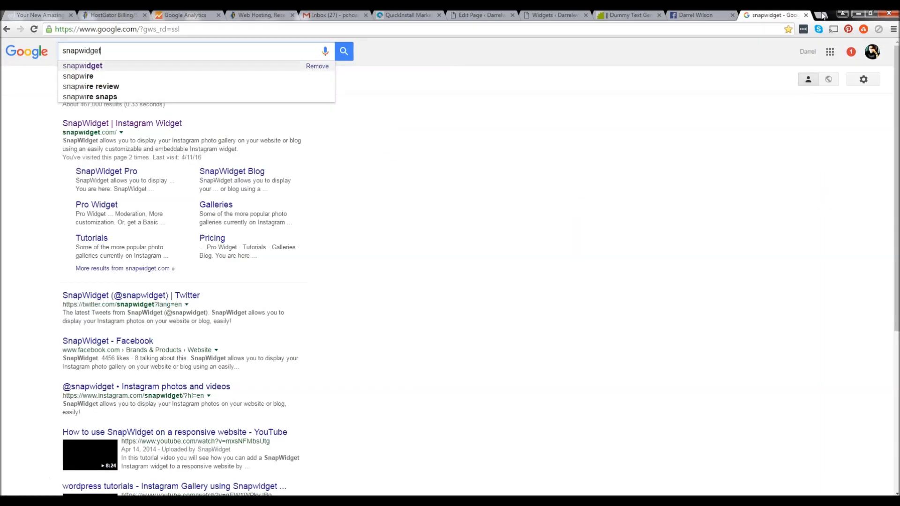
pyautogui.press('Return')
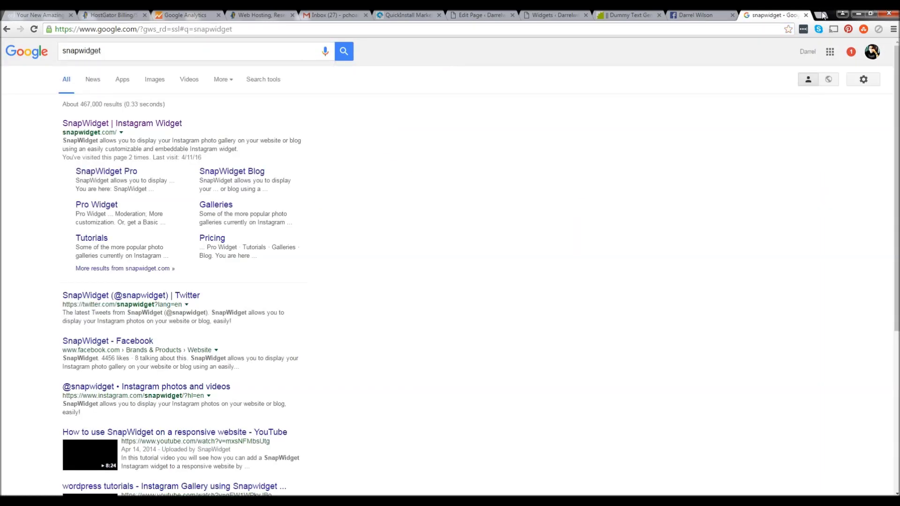
# - On SnapWidget's free widget form, enter the Instagram username and generate a 110 px grid widget
pyautogui.click(96, 128)
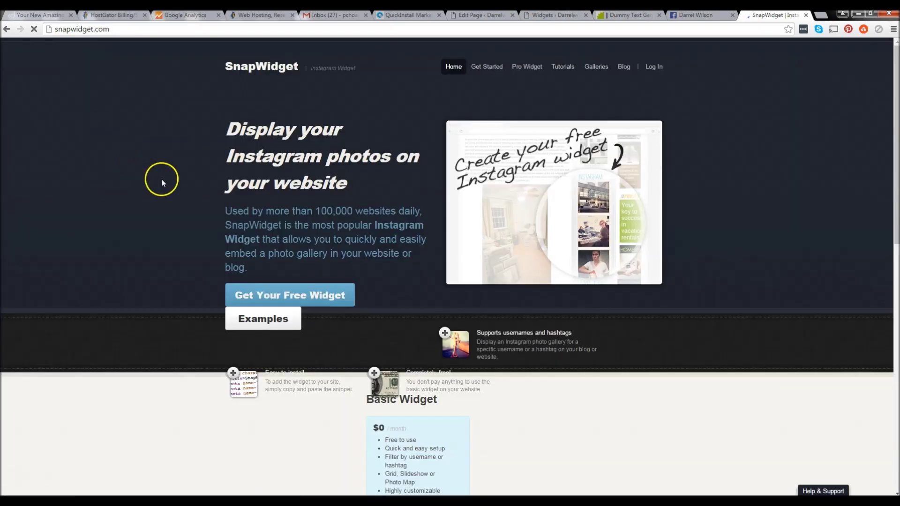
pyautogui.scroll(-2, 265, 261)
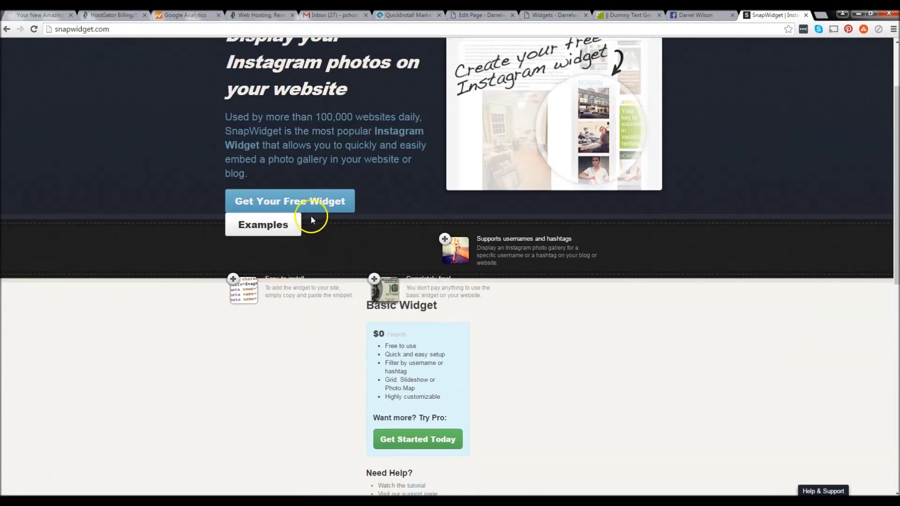
pyautogui.click(311, 202)
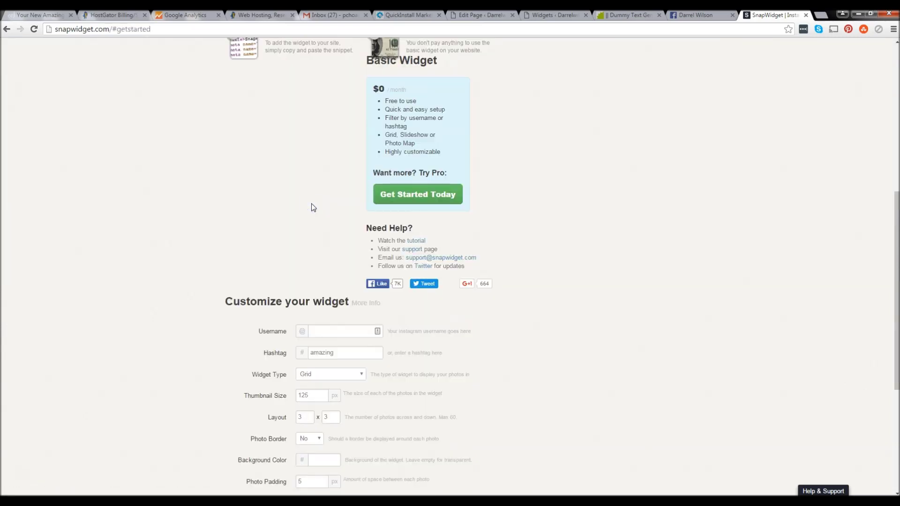
pyautogui.scroll(-2, 311, 208)
pyautogui.click(339, 237)
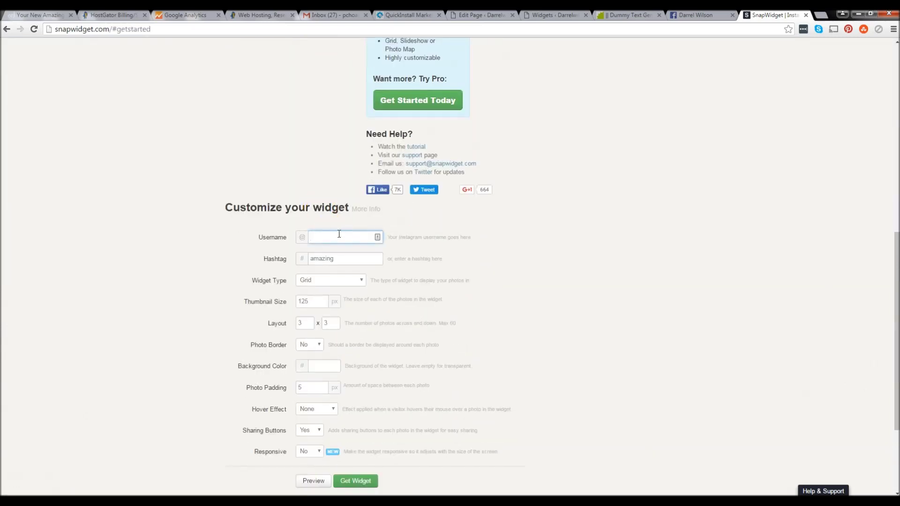
pyautogui.write('d')
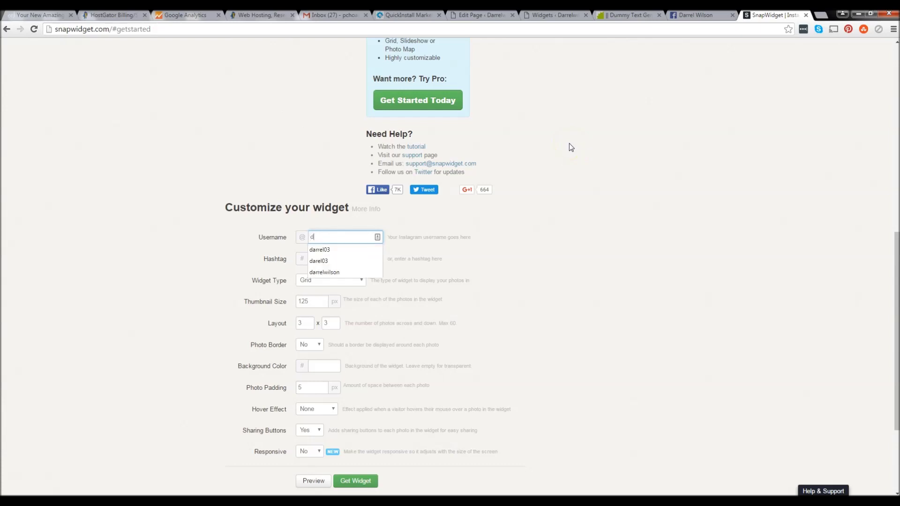
pyautogui.write('arrelwilson03')
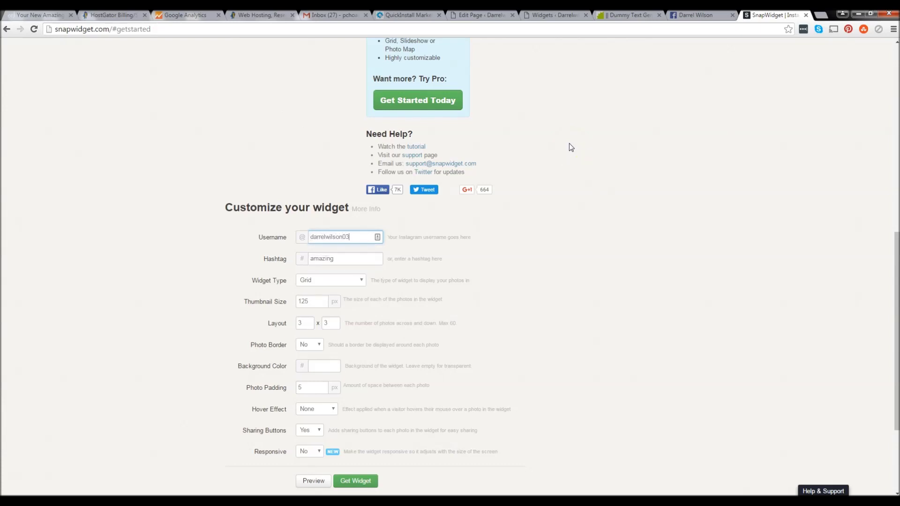
pyautogui.press('Tab')
pyautogui.press('Tab')
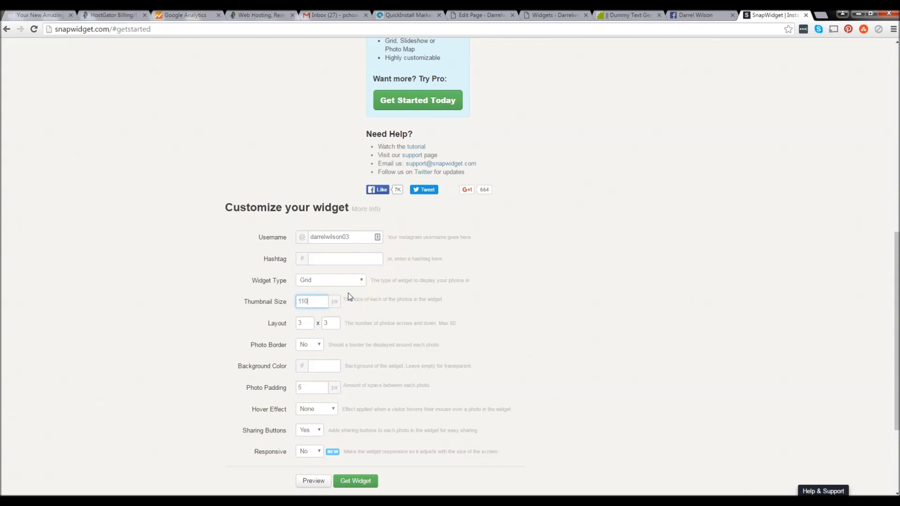
pyautogui.scroll(-2, 350, 297)
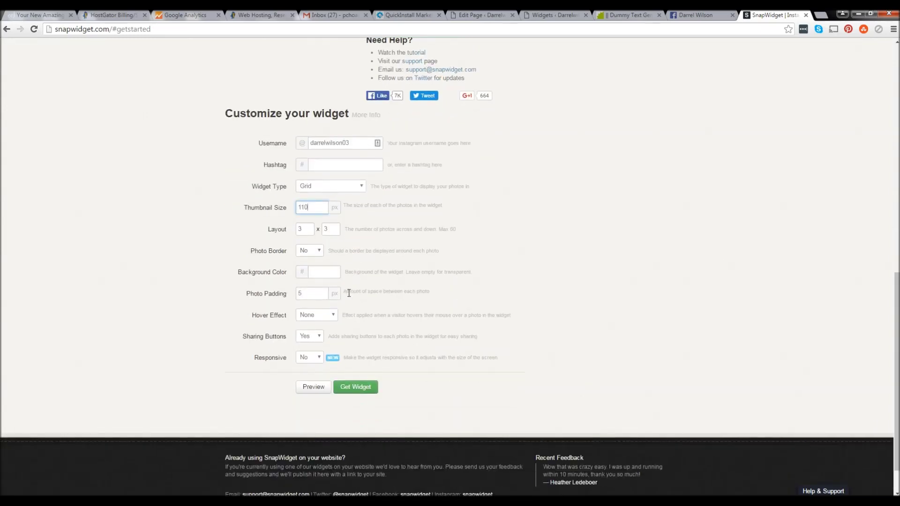
pyautogui.scroll(1, 349, 293)
pyautogui.scroll(-1, 371, 330)
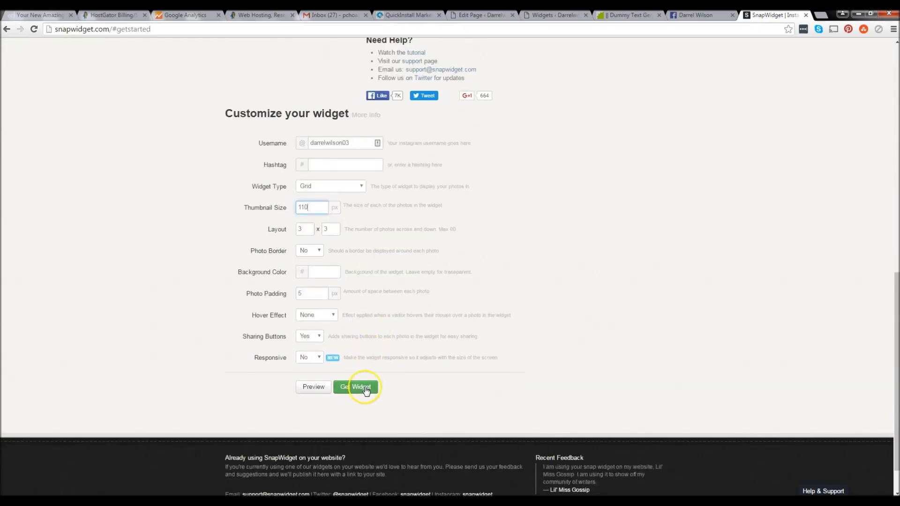
pyautogui.click(366, 390)
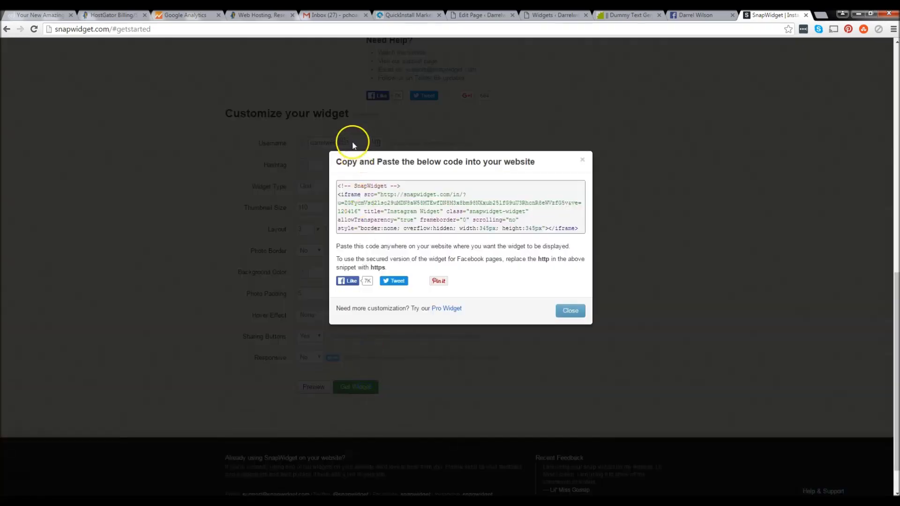
# - Select and copy the generated iframe embed code
pyautogui.scroll(-1, 491, 229)
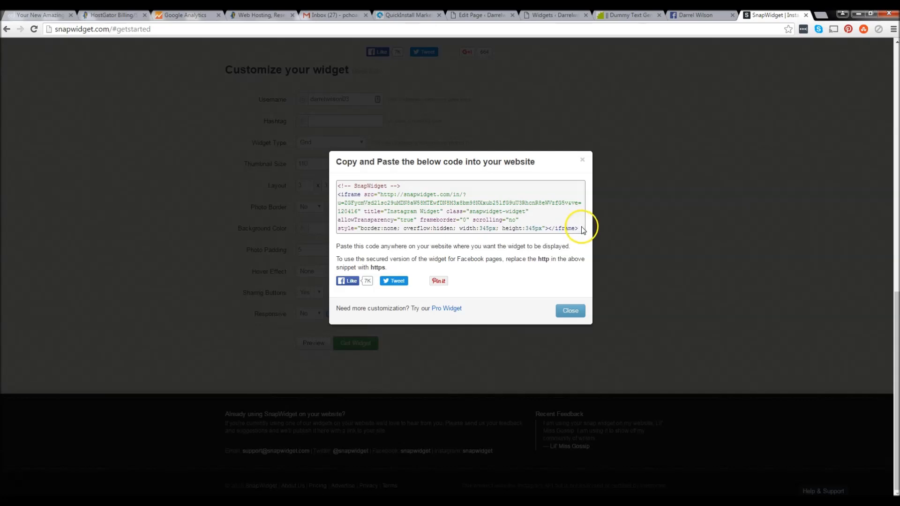
pyautogui.moveTo(573, 228); pyautogui.dragTo(321, 186)
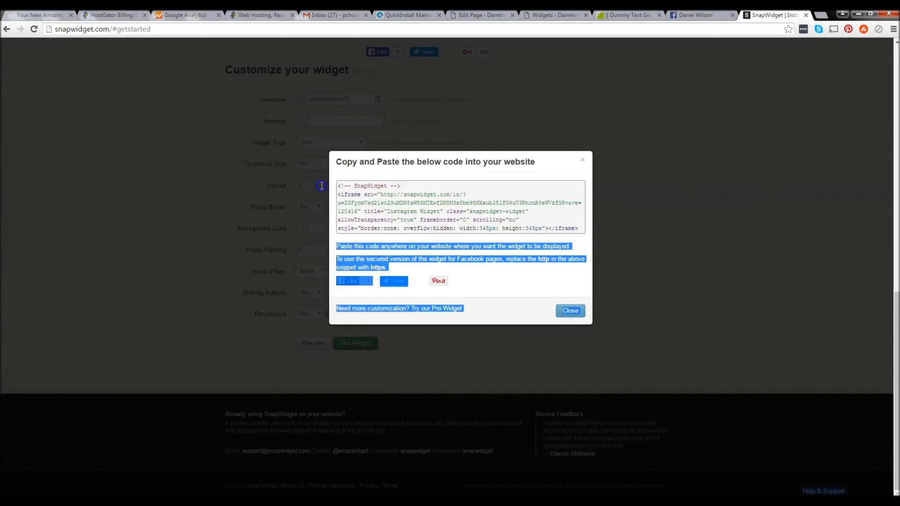
pyautogui.tripleClick(355, 210)
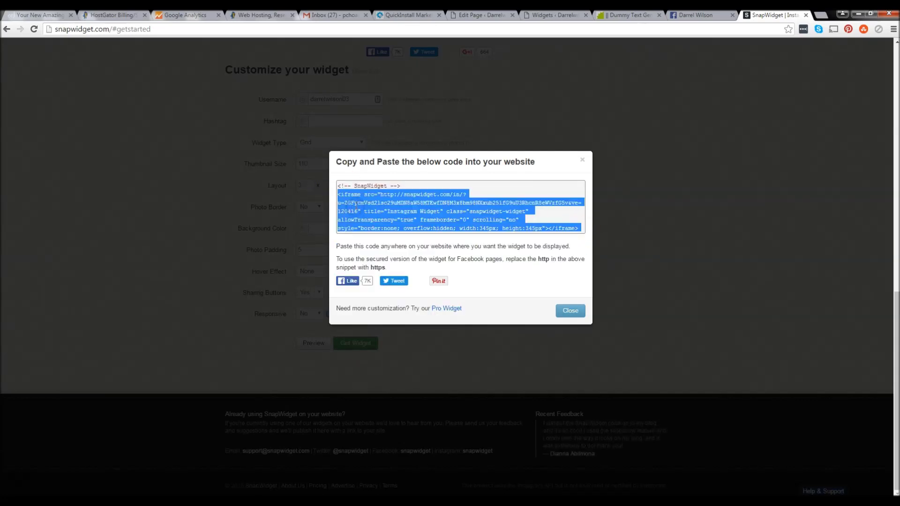
pyautogui.click(355, 204)
pyautogui.moveTo(581, 229); pyautogui.dragTo(337, 180)
pyautogui.rightClick(354, 194)
pyautogui.click(370, 201)
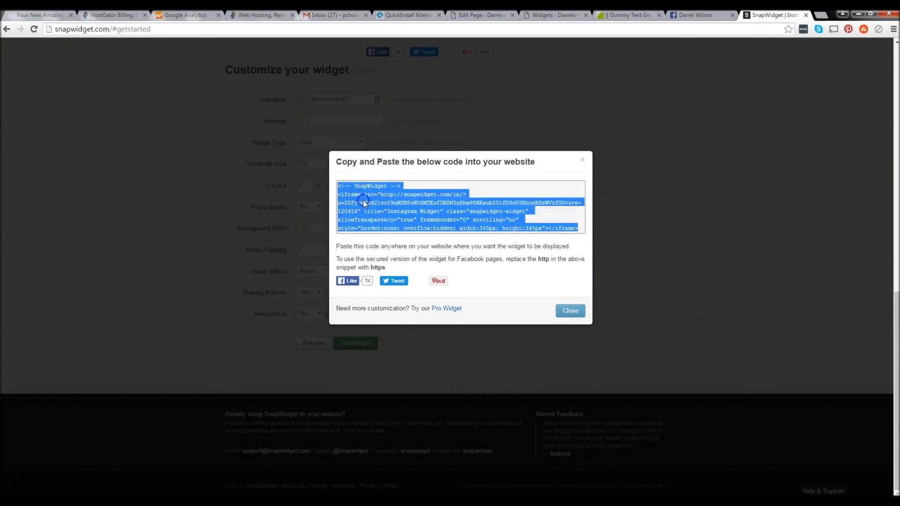
pyautogui.click(389, 186)
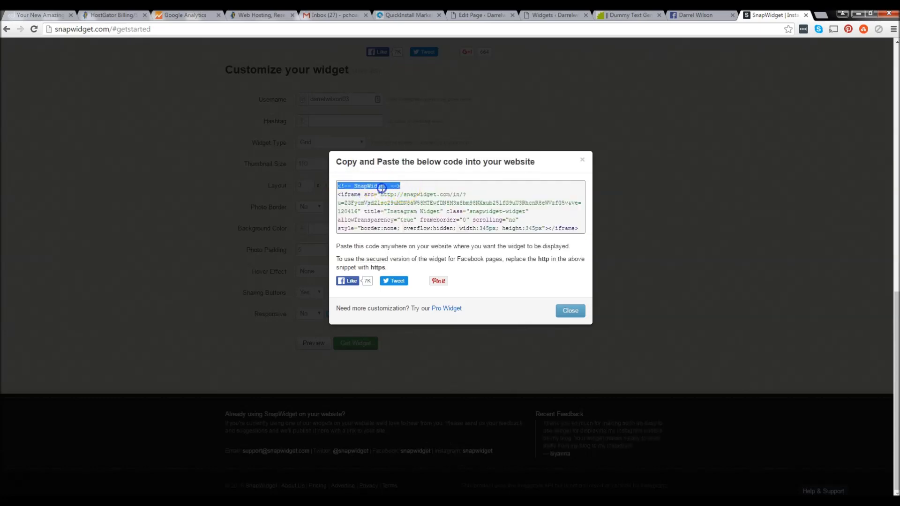
pyautogui.click(381, 188)
pyautogui.moveTo(581, 230); pyautogui.dragTo(332, 188)
pyautogui.rightClick(359, 192)
pyautogui.click(375, 201)
pyautogui.click(404, 186)
# - Add a Text widget to the Sidebar and paste the SnapWidget embed code into its Content
pyautogui.click(549, 13)
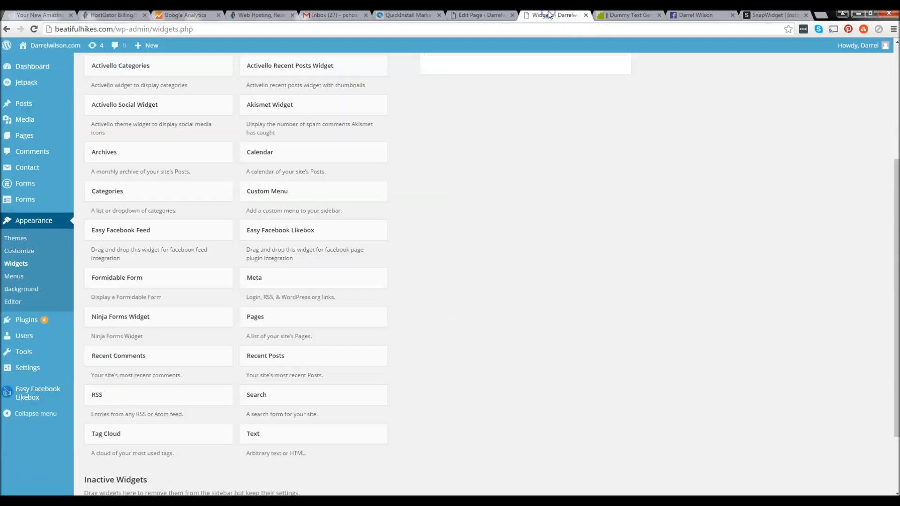
pyautogui.scroll(5, 476, 206)
pyautogui.scroll(-3, 484, 235)
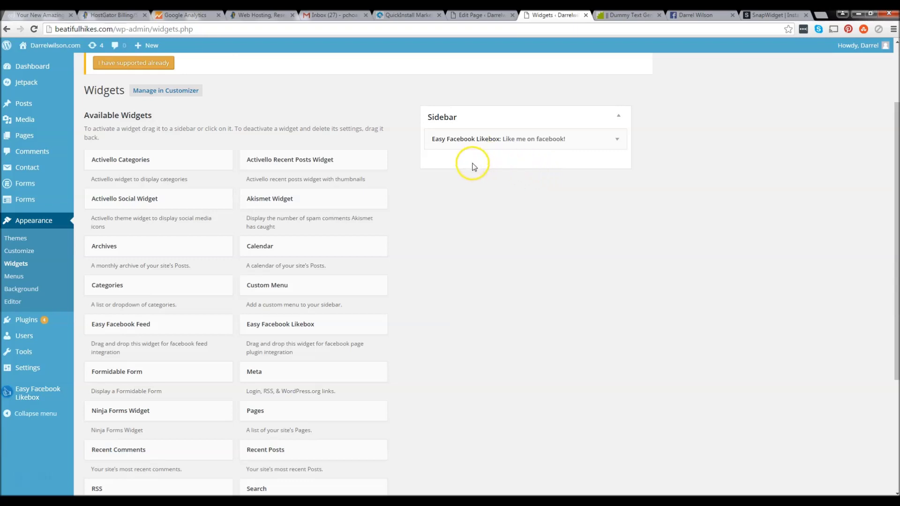
pyautogui.scroll(-3, 473, 200)
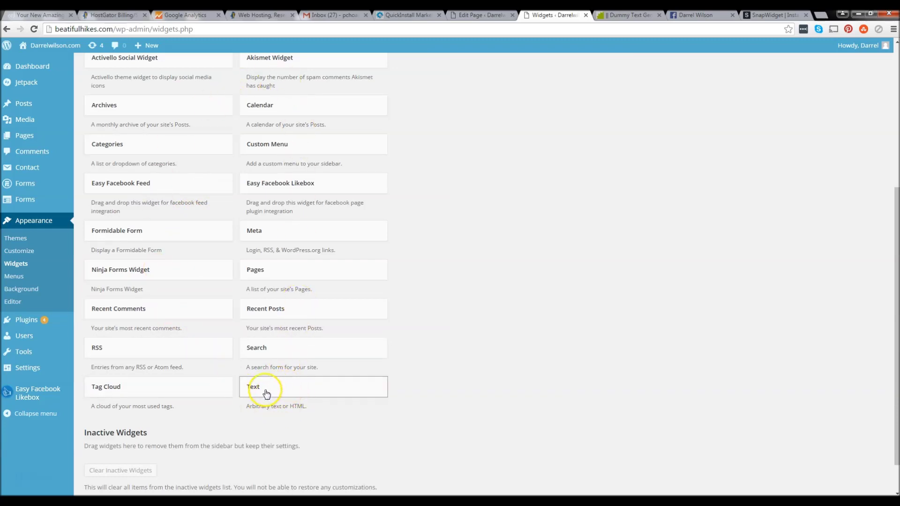
pyautogui.moveTo(269, 390); pyautogui.dragTo(456, 193)
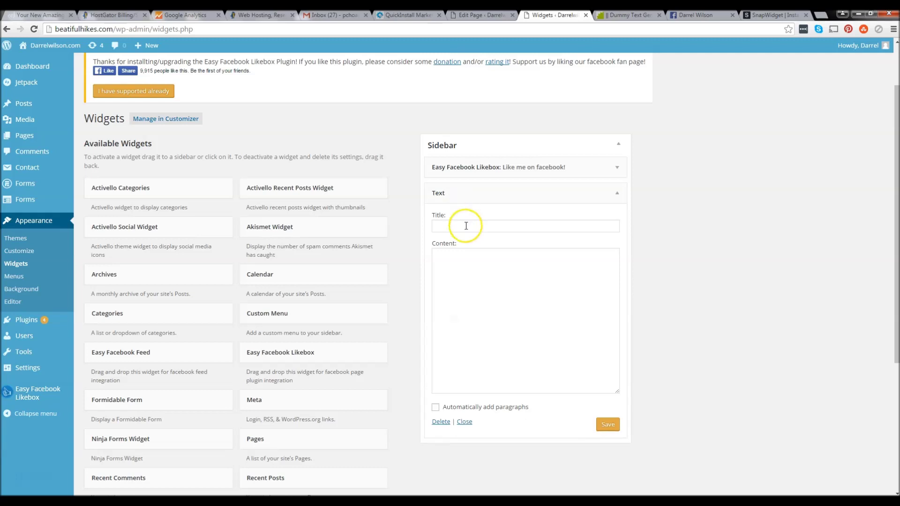
pyautogui.click(467, 284)
pyautogui.hotkey('ctrl', 'v')
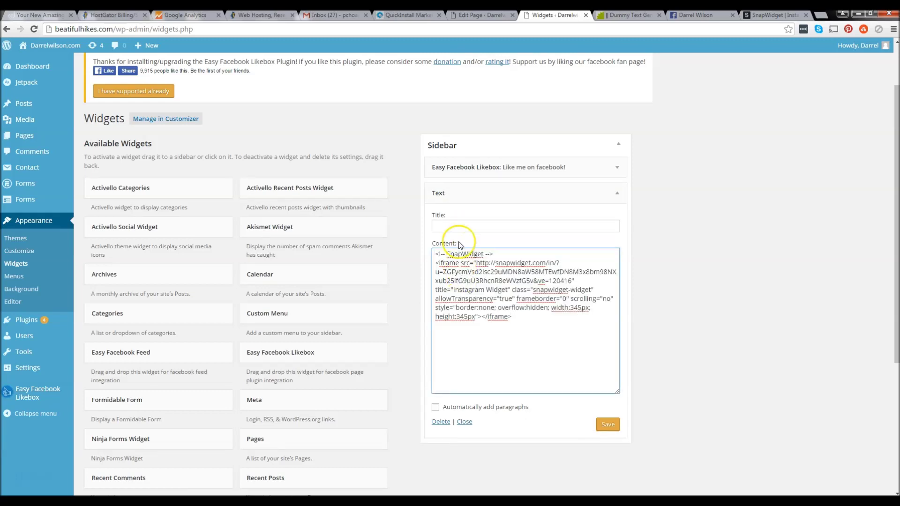
# - Title the Text widget 'See MY Instagram!' and save it
pyautogui.click(460, 225)
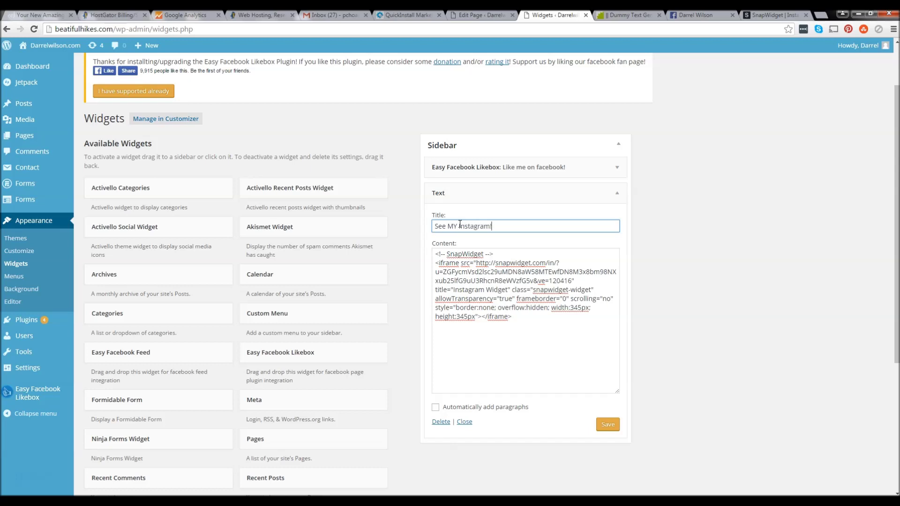
pyautogui.click(619, 426)
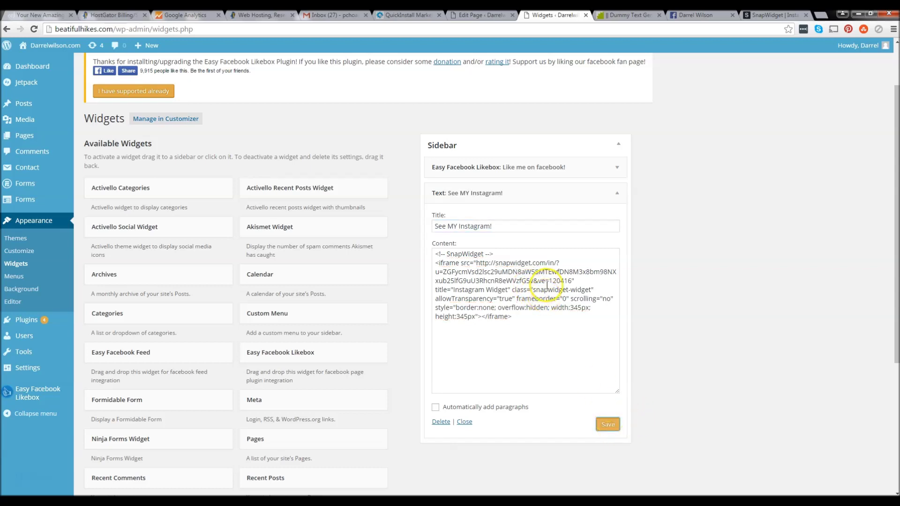
pyautogui.moveTo(54, 45)
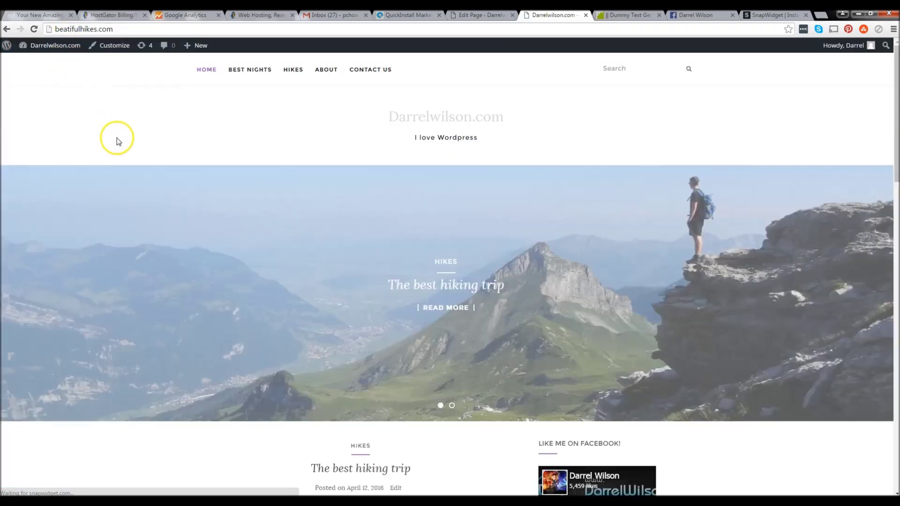
# - Check the Instagram grid in the live site's sidebar, then load YouTube in a new tab
pyautogui.scroll(-7, 561, 210)
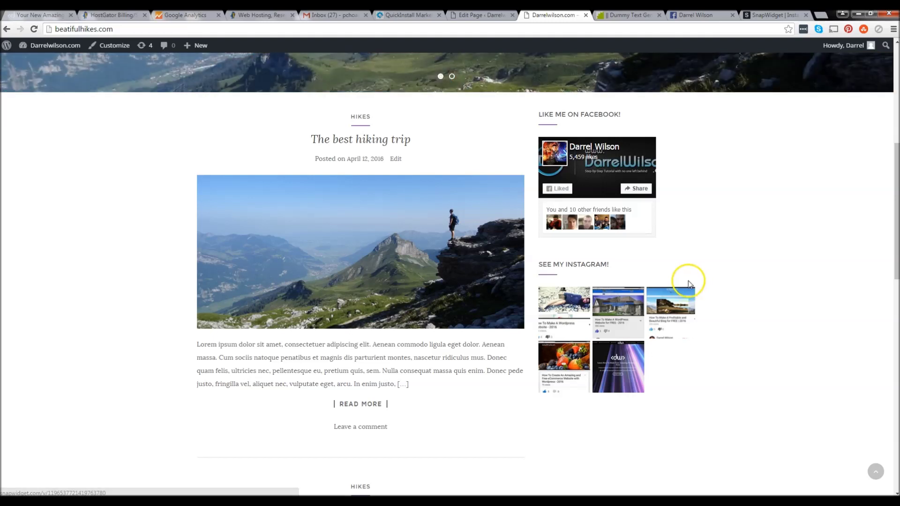
pyautogui.click(819, 16)
pyautogui.write('y')
pyautogui.press('Return')
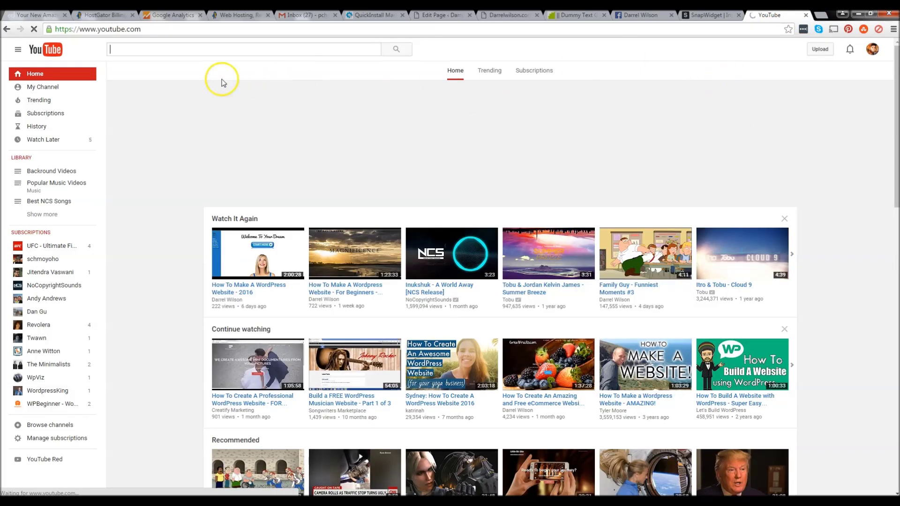
# - Go to My Channel and scroll through the uploads on its Videos tab
pyautogui.click(52, 86)
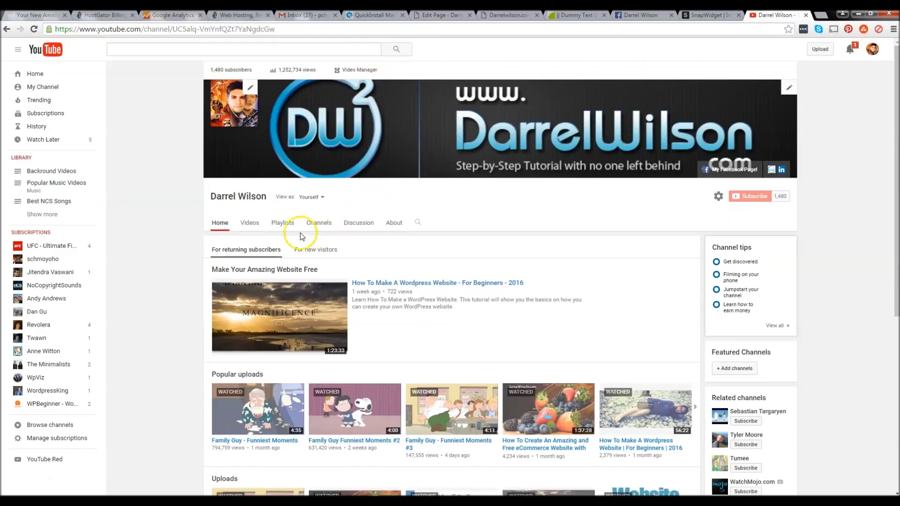
pyautogui.click(249, 223)
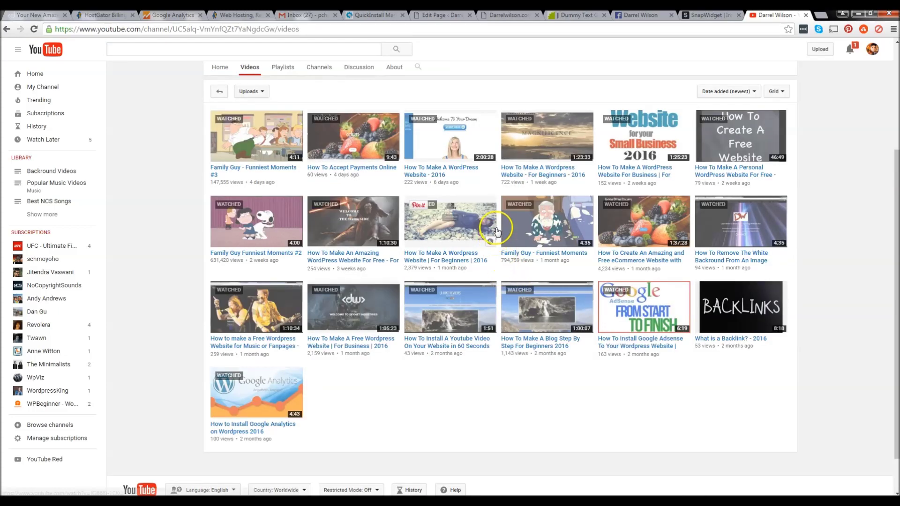
pyautogui.scroll(-1, 628, 333)
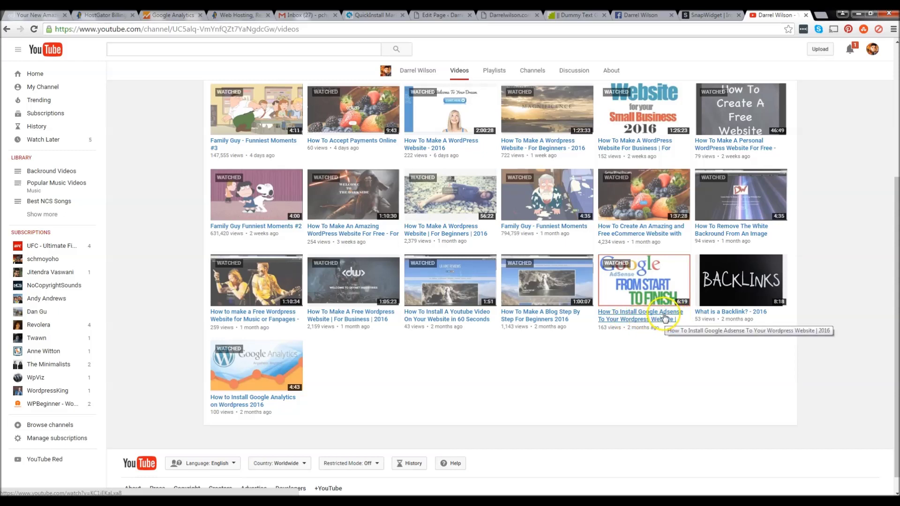
pyautogui.scroll(-1, 663, 345)
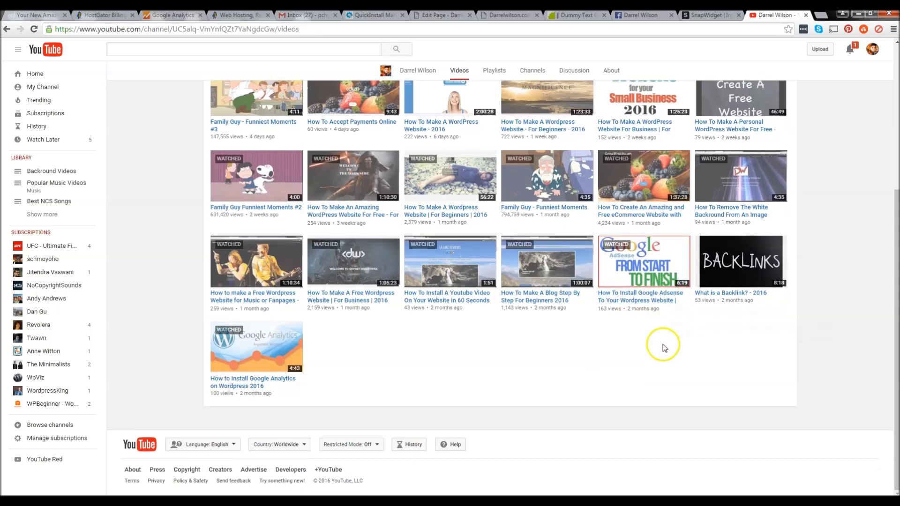
pyautogui.click(257, 372)
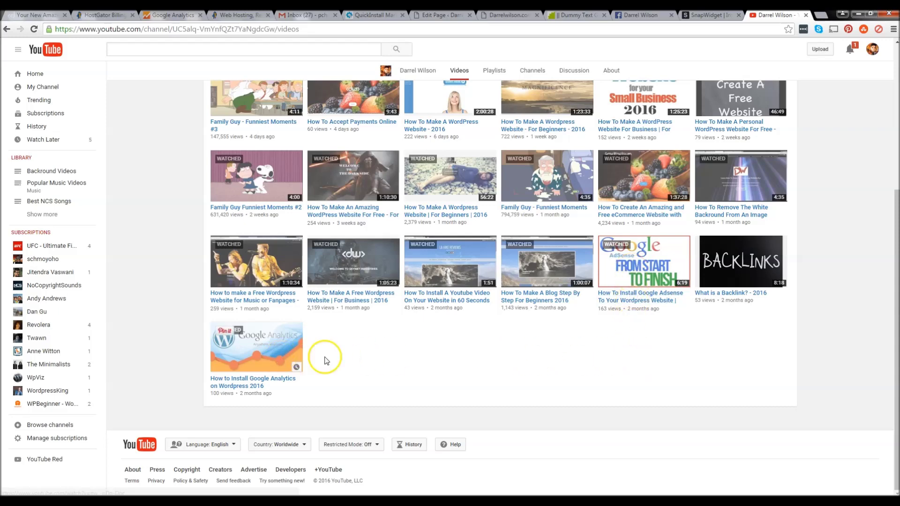
# - Close the YouTube, SnapWidget and Facebook tabs
pyautogui.click(806, 15)
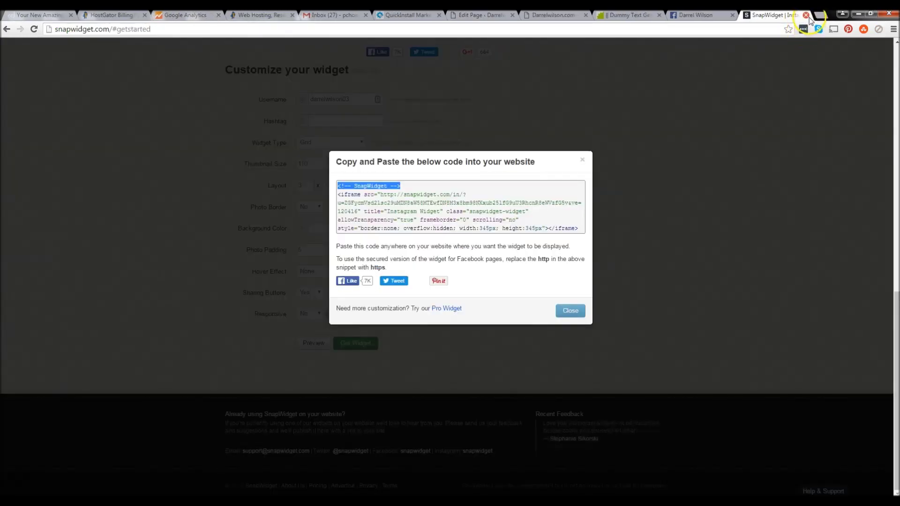
pyautogui.click(807, 15)
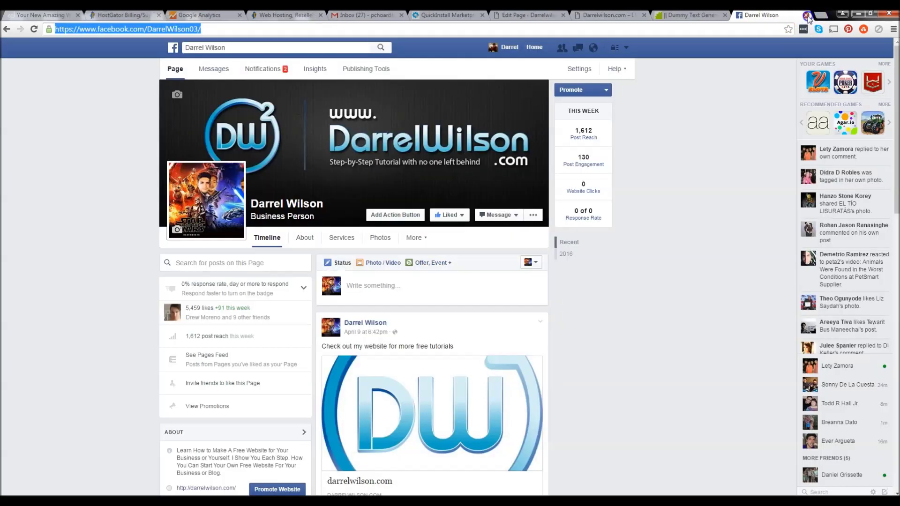
pyautogui.click(807, 15)
# - Search 'google adsense' in a new tab and start the AdSense sign-up
pyautogui.click(821, 16)
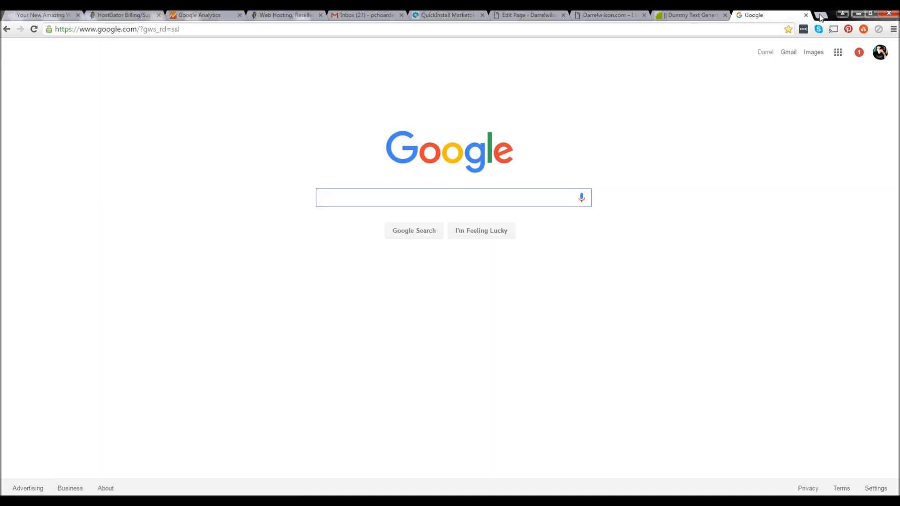
pyautogui.write('gogo')
pyautogui.press('BackSpace')
pyautogui.press('BackSpace')
pyautogui.write('ogle adsense')
pyautogui.press('Return')
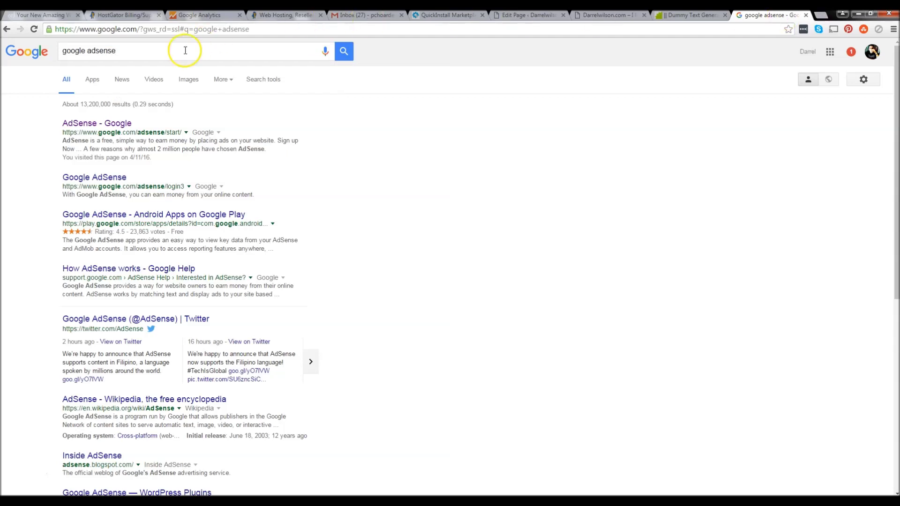
pyautogui.click(104, 125)
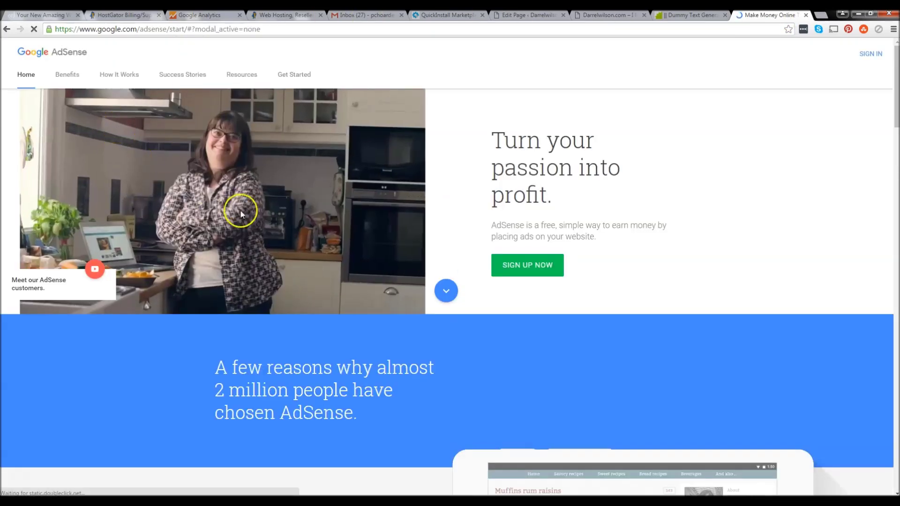
pyautogui.click(546, 270)
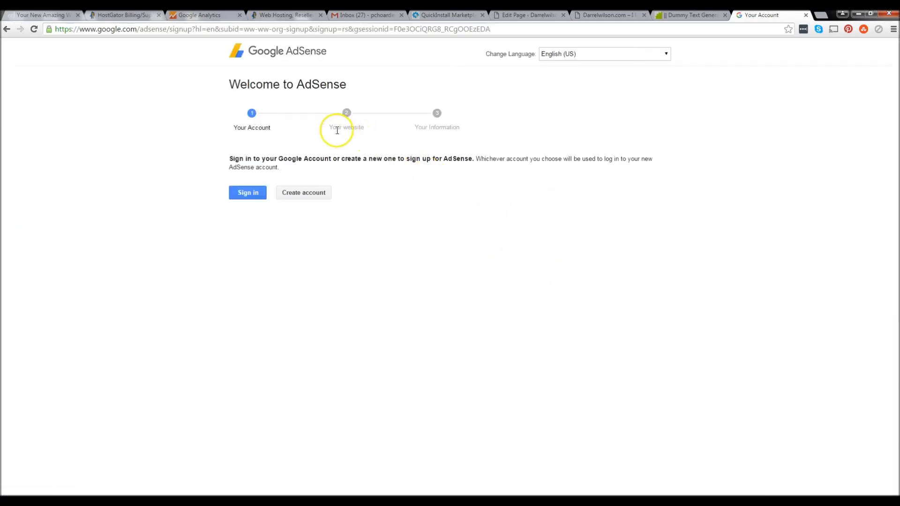
# - Sign in with an existing saved Google account instead of creating a new one
pyautogui.click(304, 195)
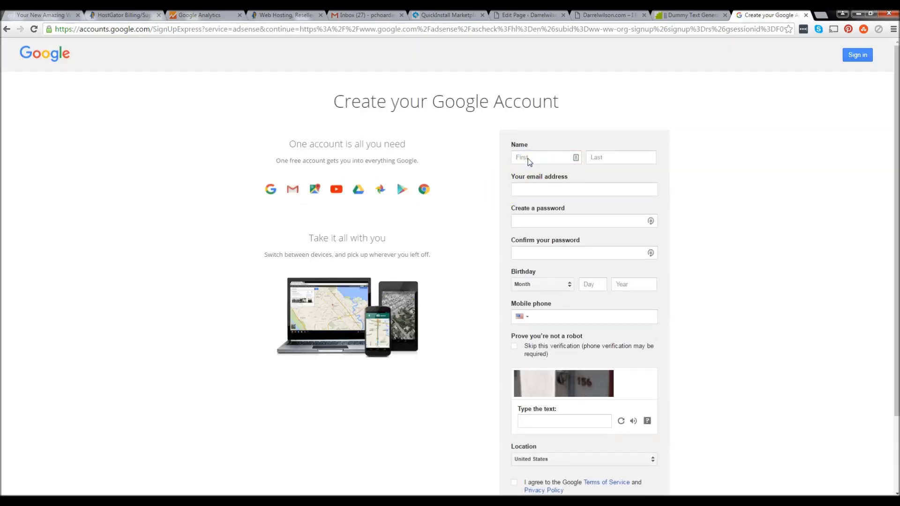
pyautogui.scroll(-2, 699, 157)
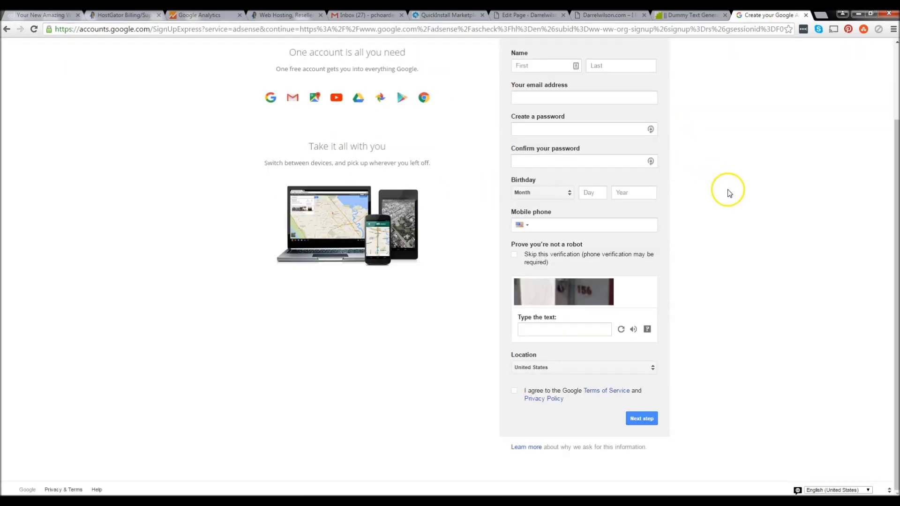
pyautogui.scroll(2, 727, 191)
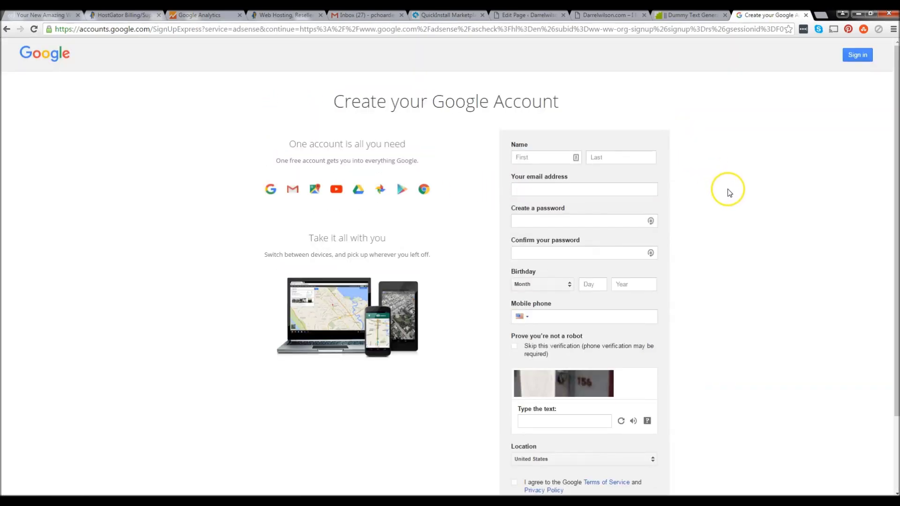
pyautogui.click(852, 59)
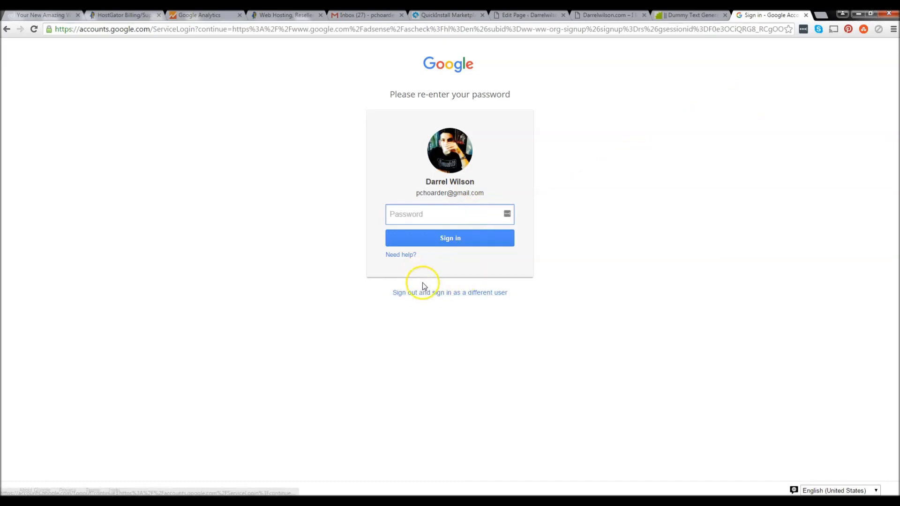
pyautogui.click(446, 294)
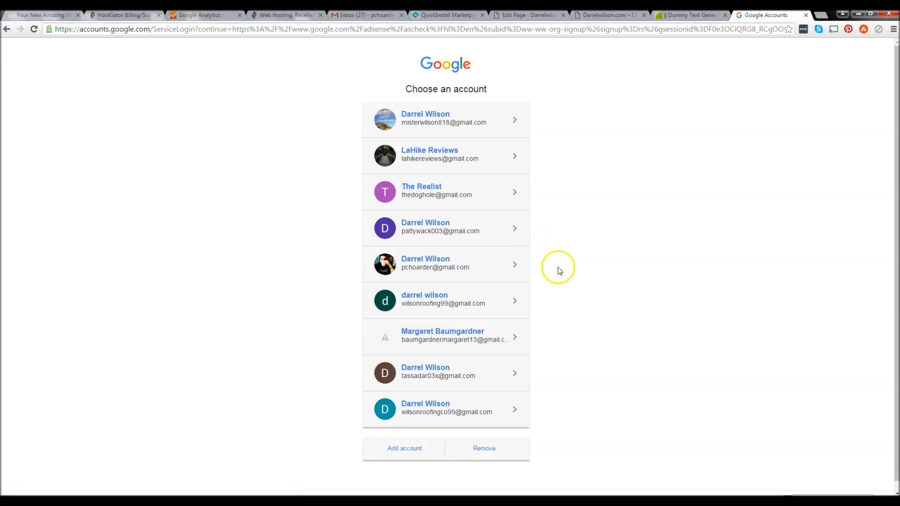
pyautogui.click(459, 411)
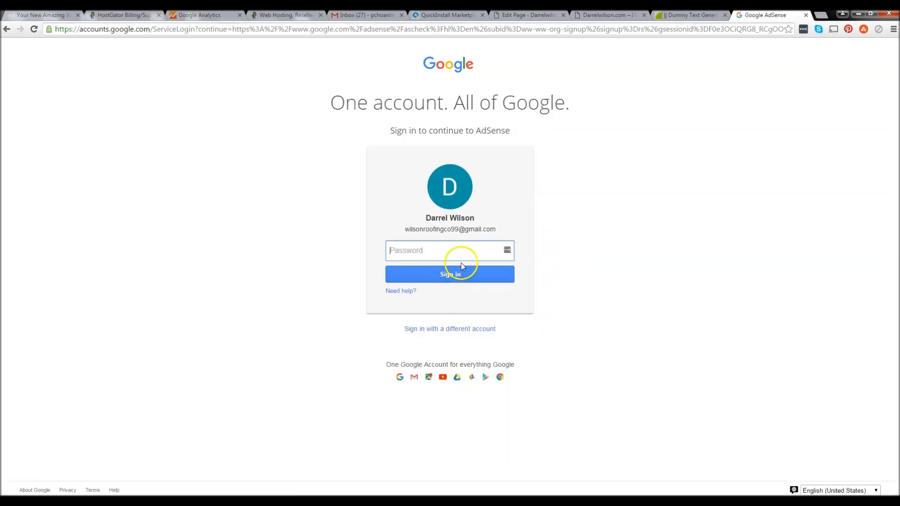
pyautogui.click(437, 329)
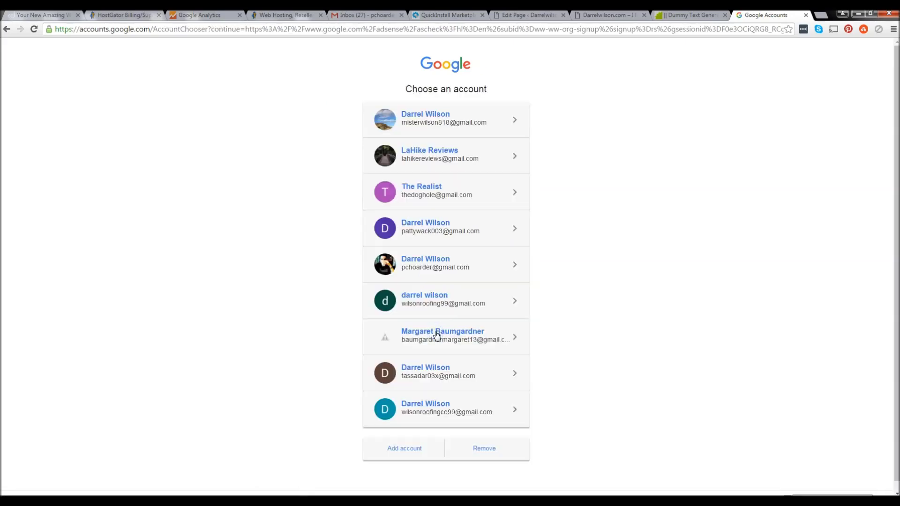
pyautogui.click(440, 257)
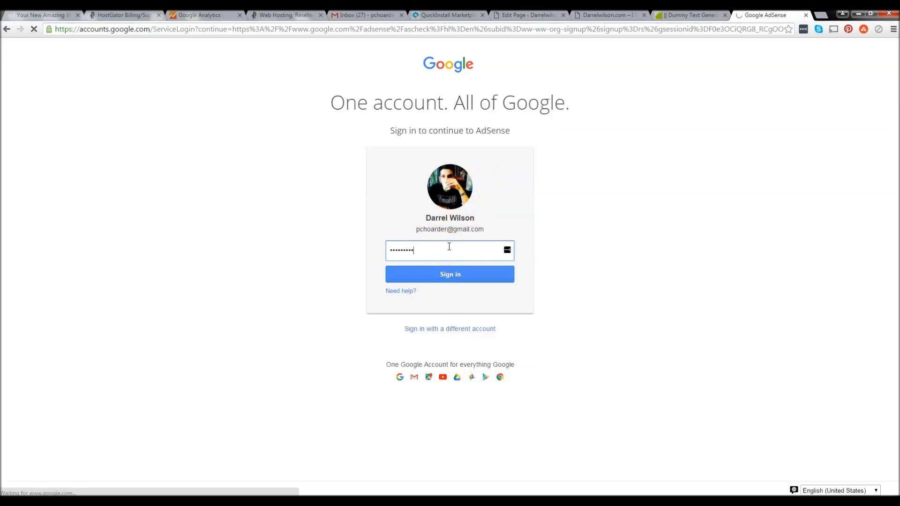
pyautogui.press('Return')
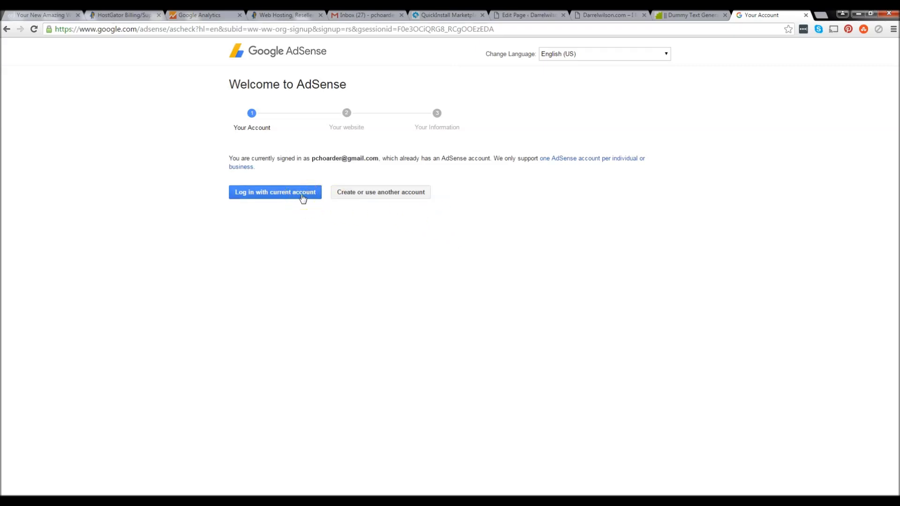
# - Log into AdSense with the current account to reach the Home dashboard
pyautogui.click(359, 192)
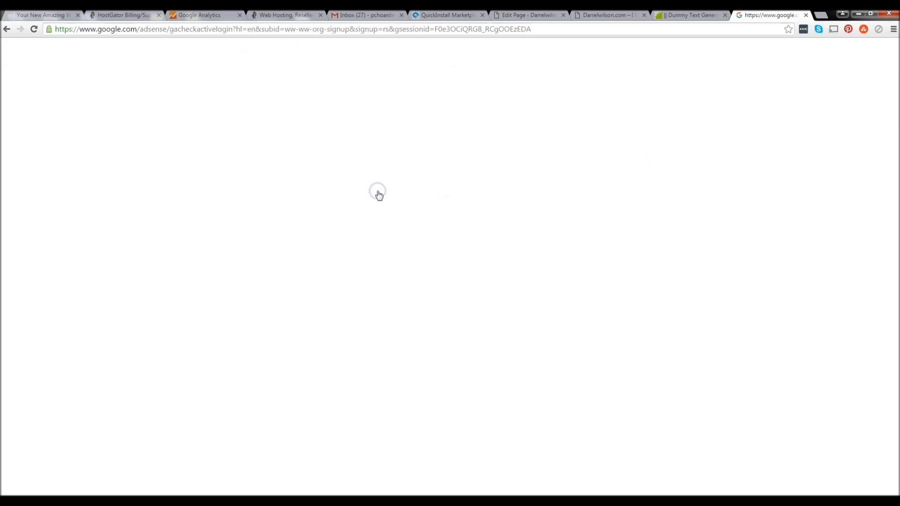
pyautogui.click(247, 193)
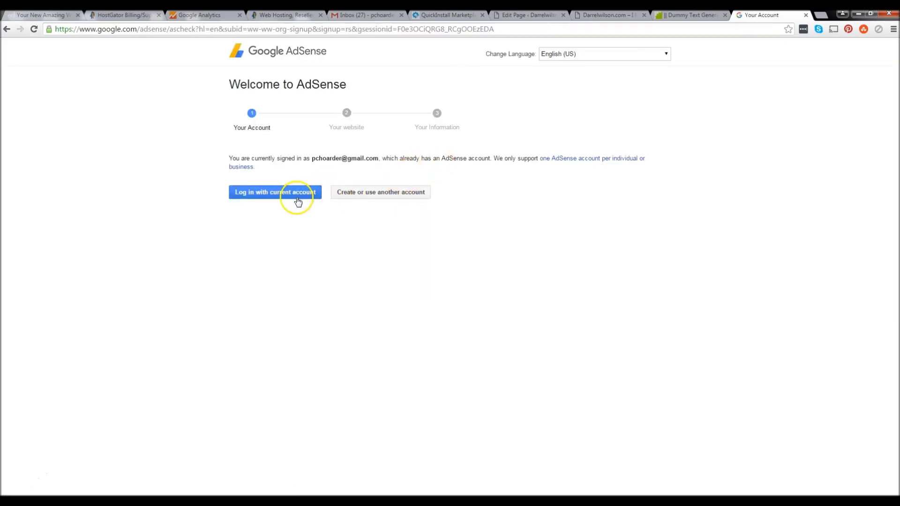
pyautogui.click(296, 199)
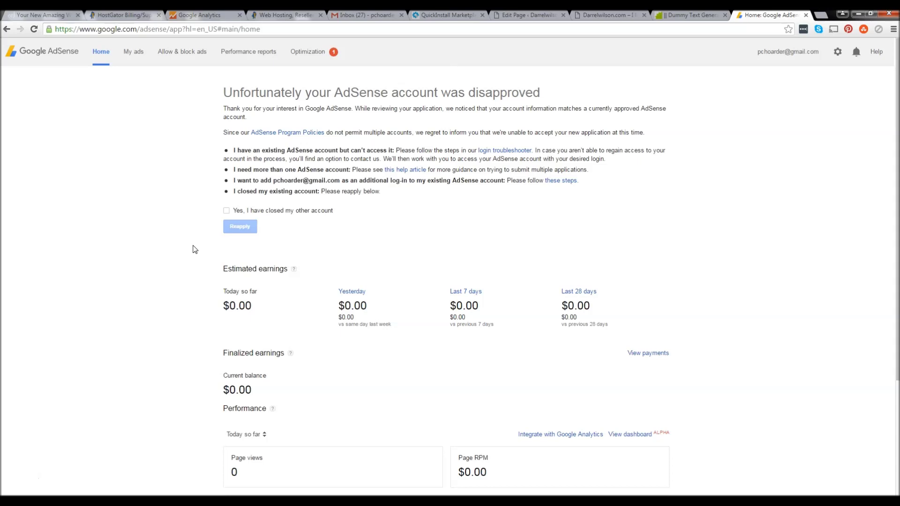
# - Highlight the disapproval notice explaining the matching approved account
pyautogui.moveTo(546, 92); pyautogui.dragTo(216, 93)
pyautogui.click(467, 110)
pyautogui.moveTo(445, 109); pyautogui.dragTo(448, 145)
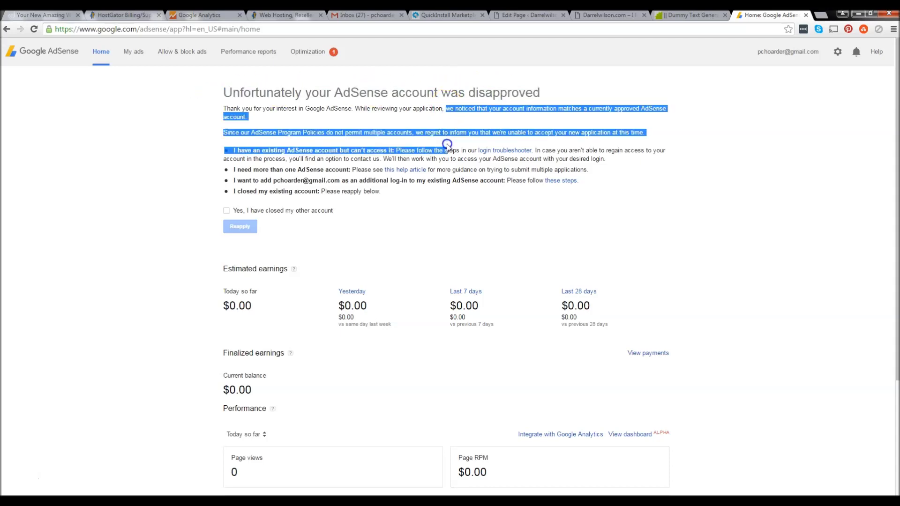
# - Confirm the other account is closed, resubmit the application, and open My ads
pyautogui.click(233, 215)
pyautogui.click(239, 227)
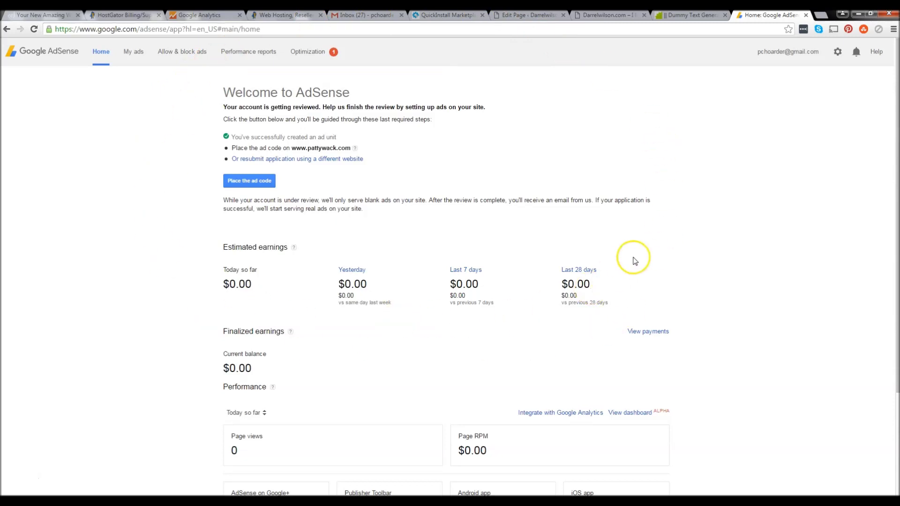
pyautogui.click(135, 54)
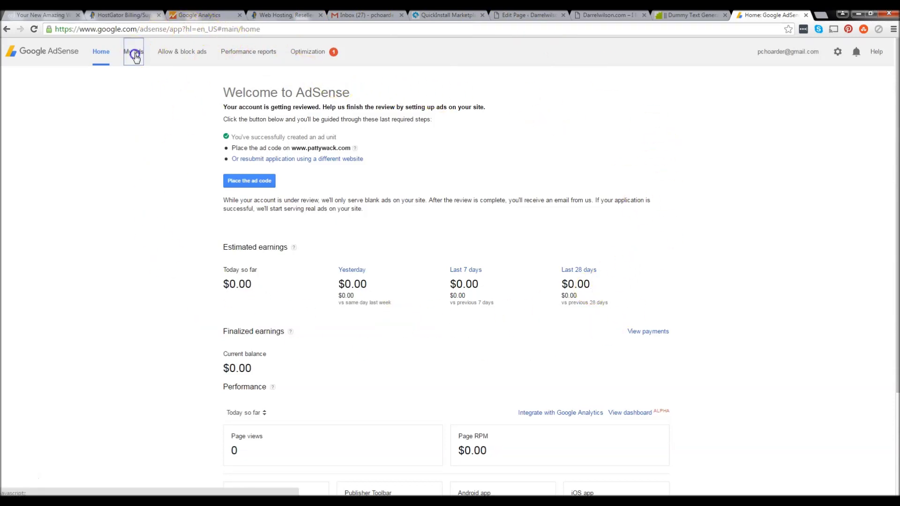
pyautogui.click(138, 90)
pyautogui.click(148, 104)
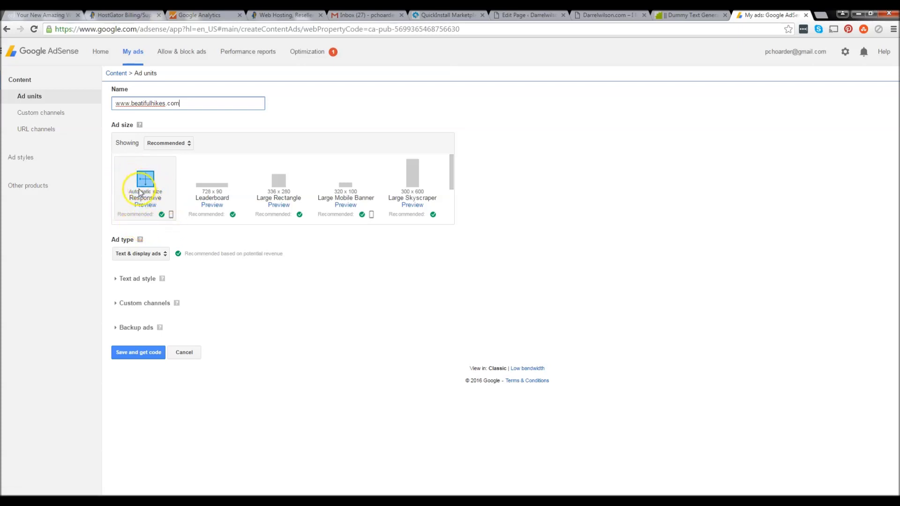
pyautogui.click(152, 254)
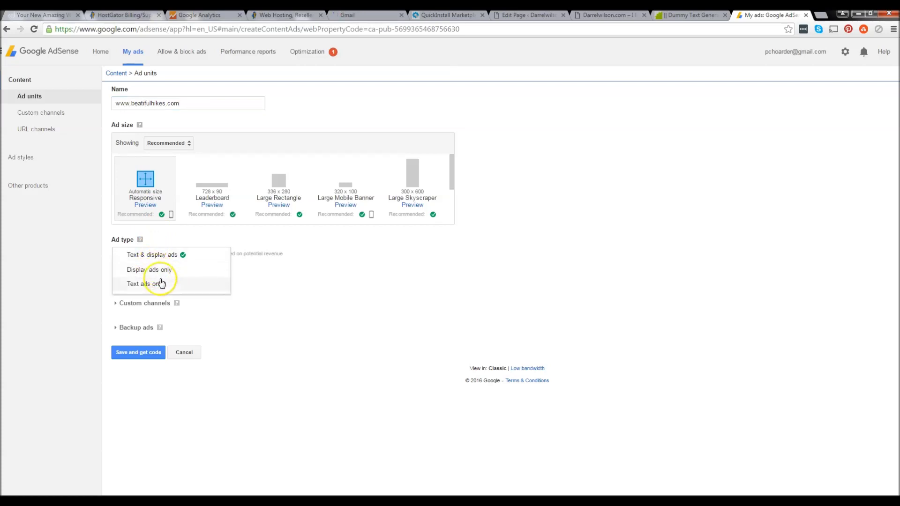
pyautogui.click(162, 256)
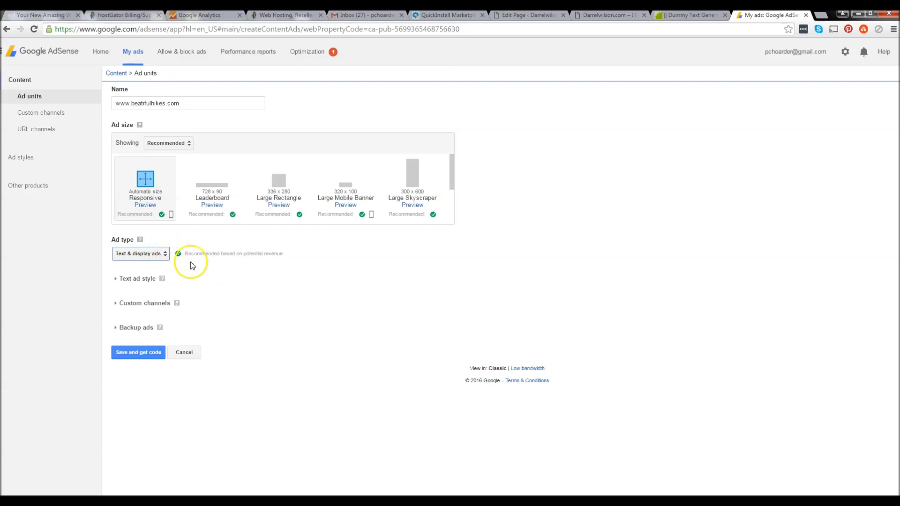
pyautogui.click(156, 283)
pyautogui.moveTo(161, 276)
pyautogui.scroll(-2, 160, 277)
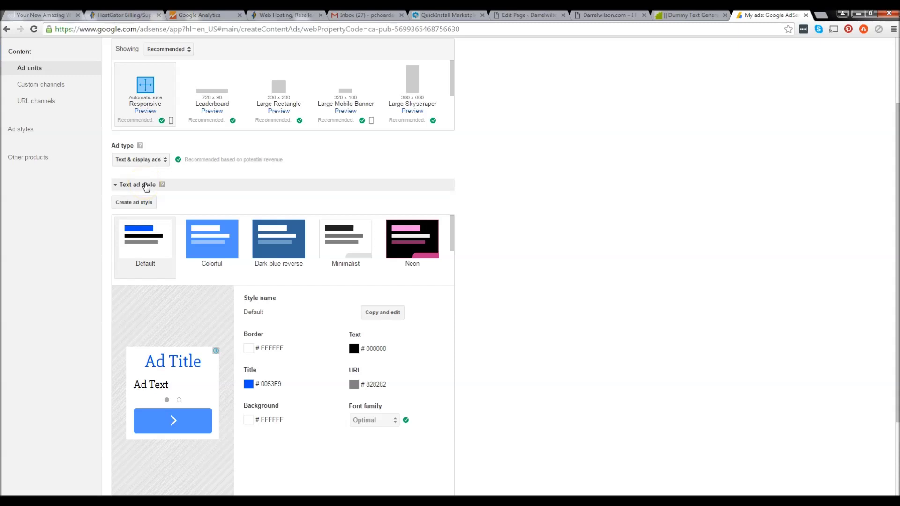
pyautogui.click(146, 184)
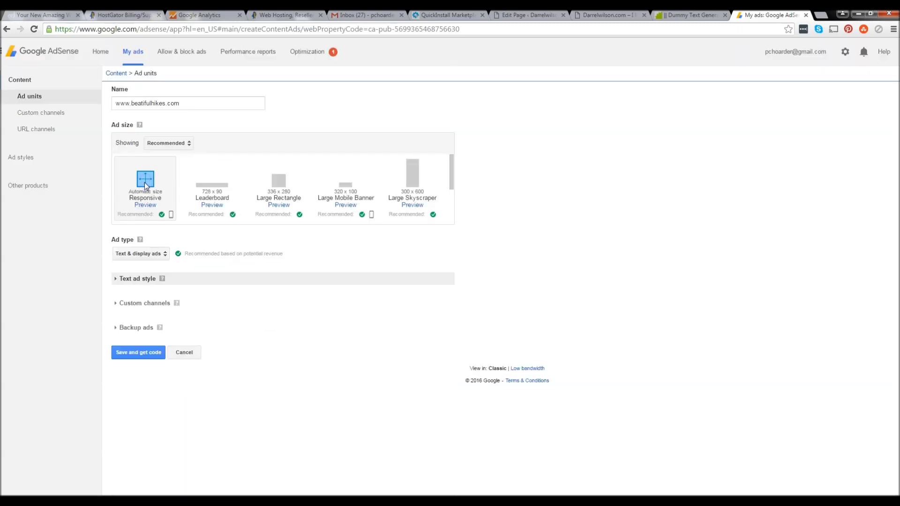
pyautogui.click(175, 270)
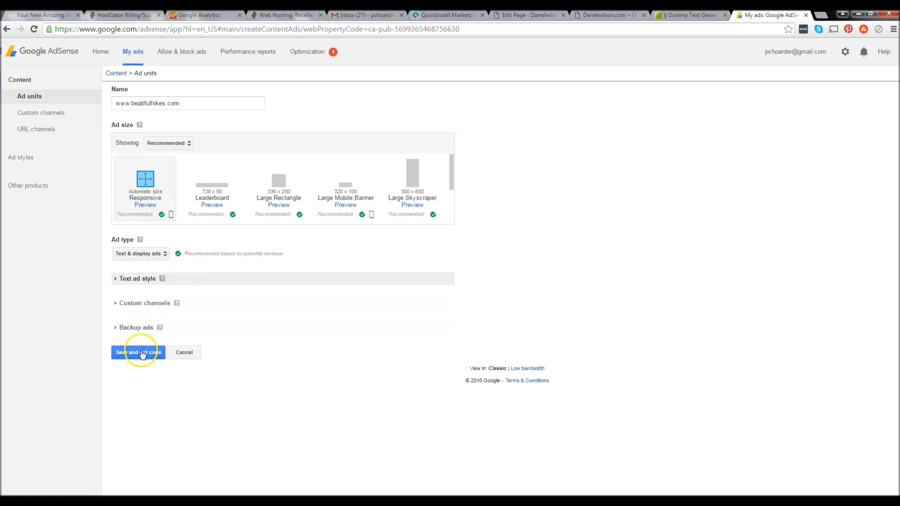
pyautogui.click(139, 352)
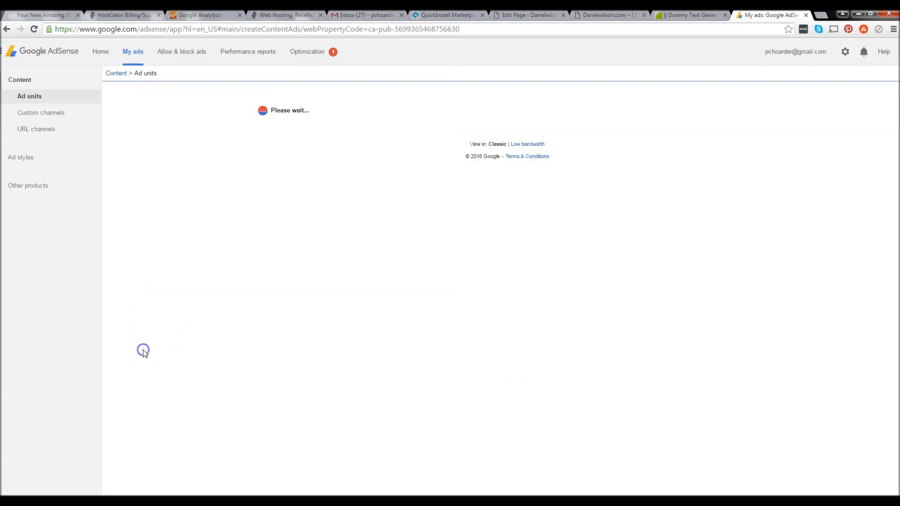
# - Select the generated ad code and copy it
pyautogui.moveTo(510, 257); pyautogui.dragTo(513, 301)
pyautogui.rightClick(432, 255)
pyautogui.click(441, 261)
pyautogui.scroll(2, 468, 282)
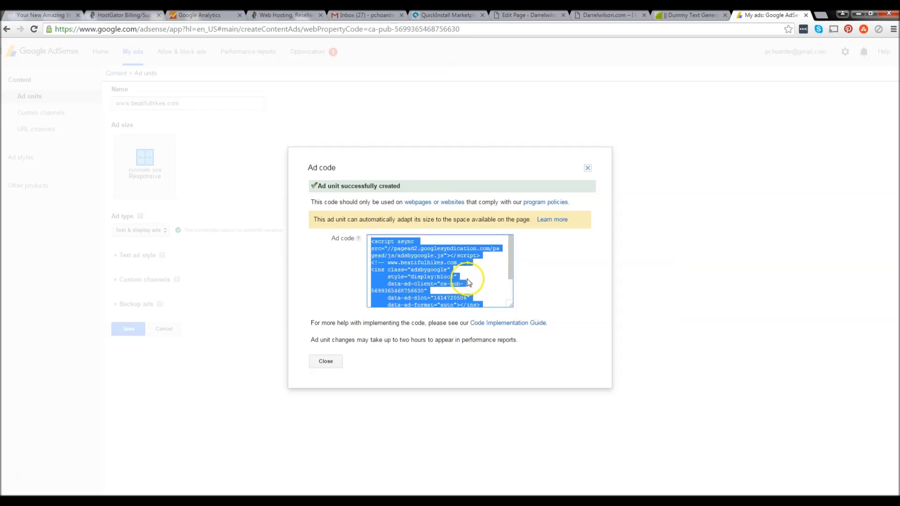
# - Switch to the hiking blog site and open its Widgets settings
pyautogui.click(611, 16)
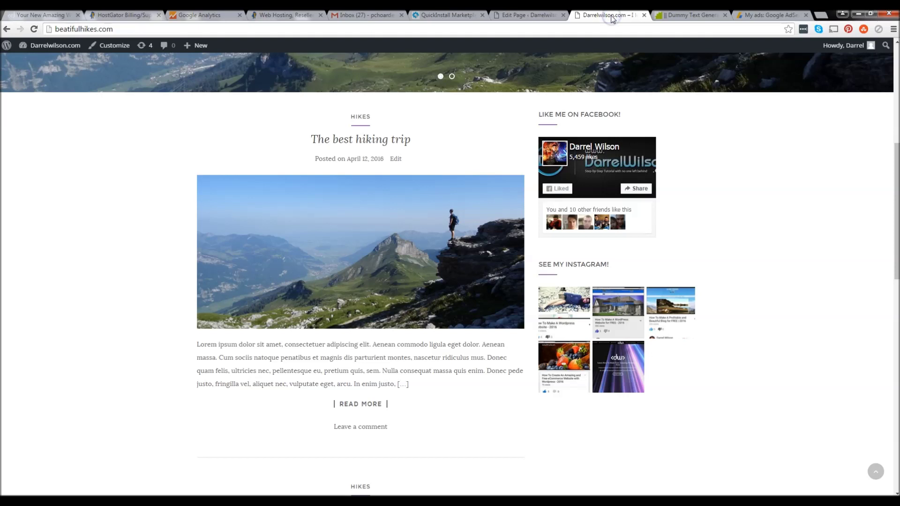
pyautogui.moveTo(64, 47)
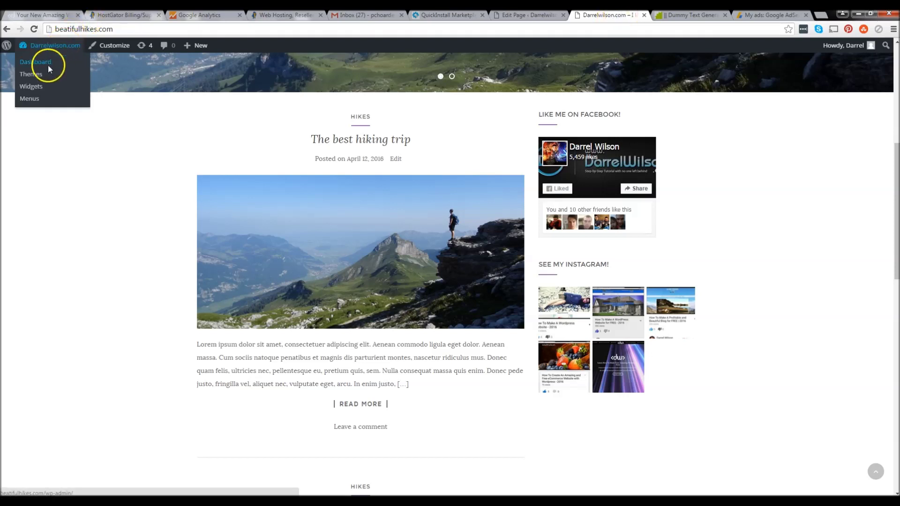
pyautogui.click(37, 91)
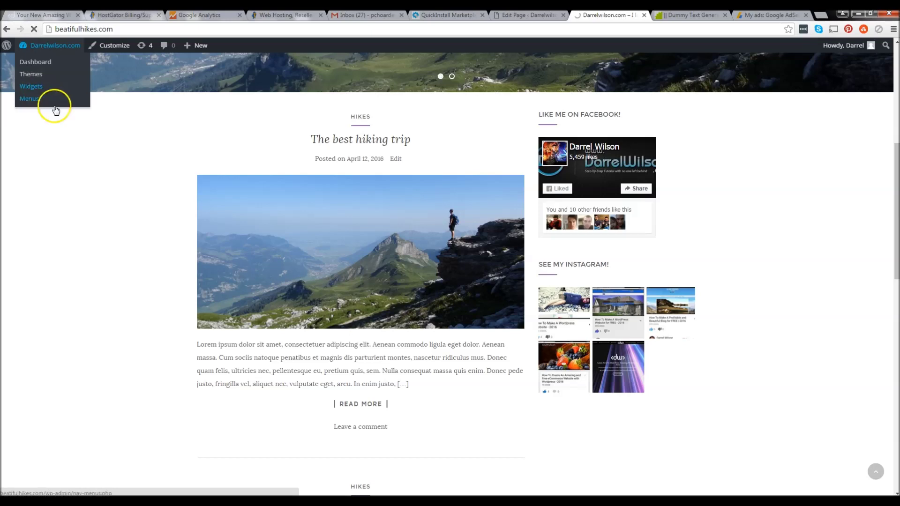
pyautogui.scroll(-5, 321, 220)
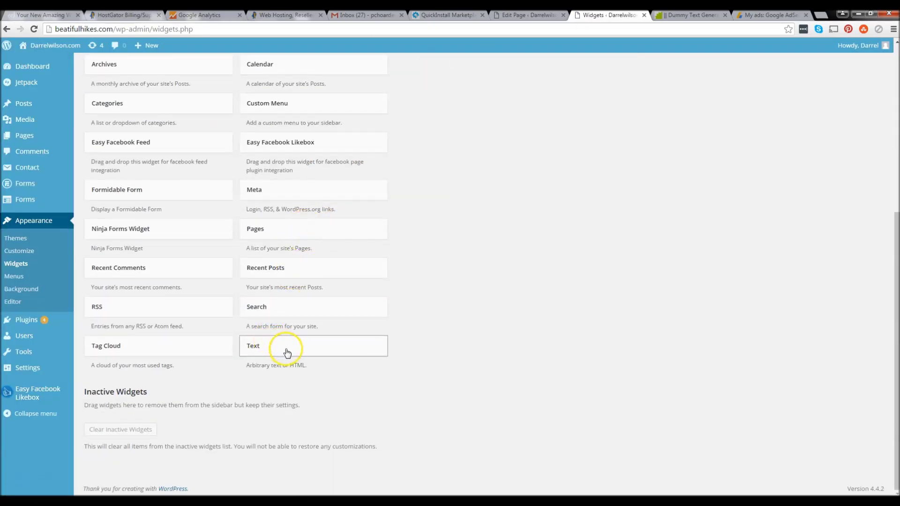
# - Add a Text widget to the Sidebar with the pasted AdSense code as its content and save it
pyautogui.moveTo(287, 353); pyautogui.dragTo(478, 237)
pyautogui.click(479, 316)
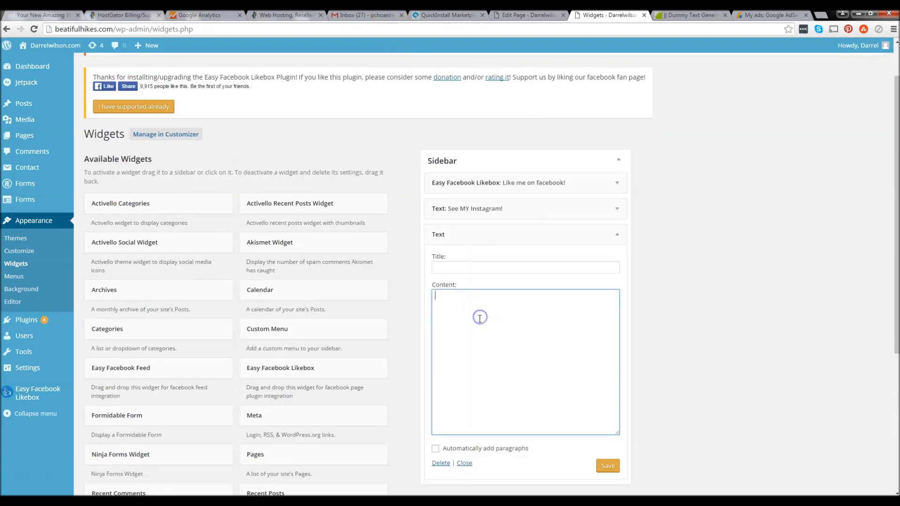
pyautogui.hotkey('ctrl', 'v')
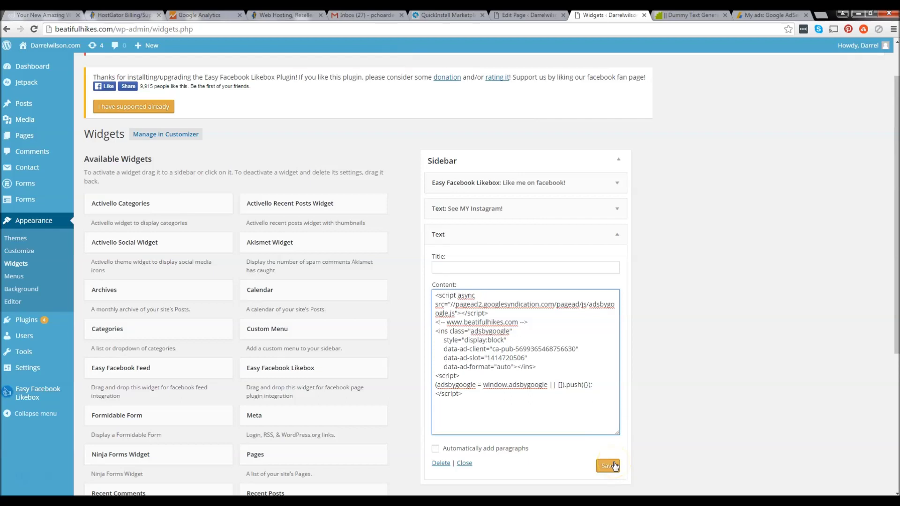
pyautogui.click(608, 466)
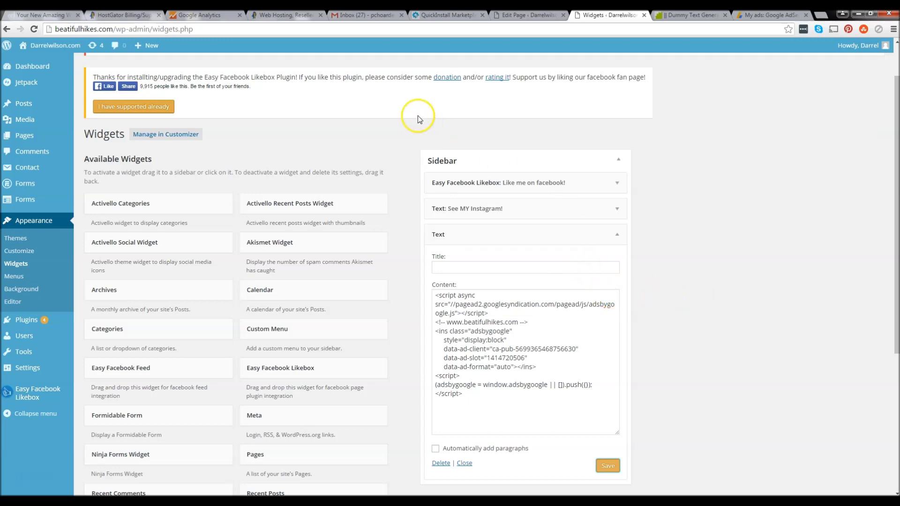
pyautogui.scroll(1, 446, 159)
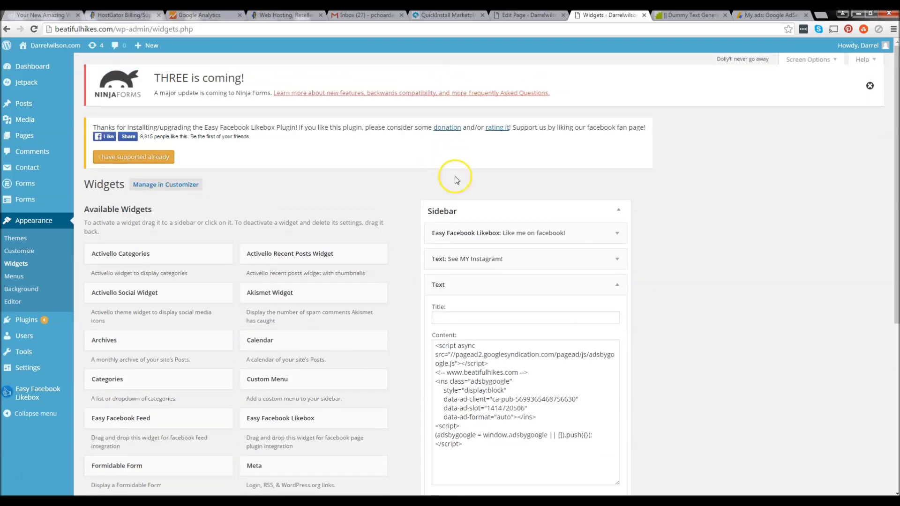
pyautogui.scroll(-1, 476, 255)
pyautogui.click(479, 270)
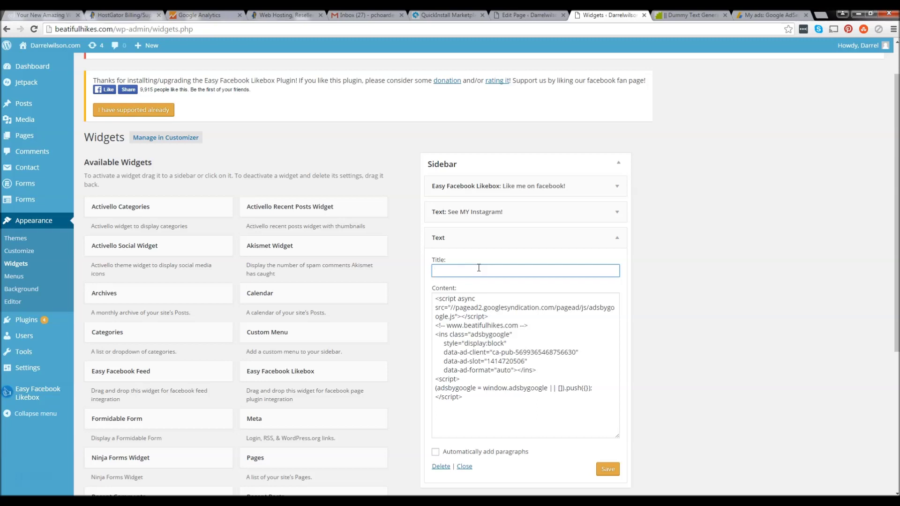
# - Leave the widget title blank and open the live site to check the sidebar ad
pyautogui.click(489, 270)
pyautogui.click(649, 257)
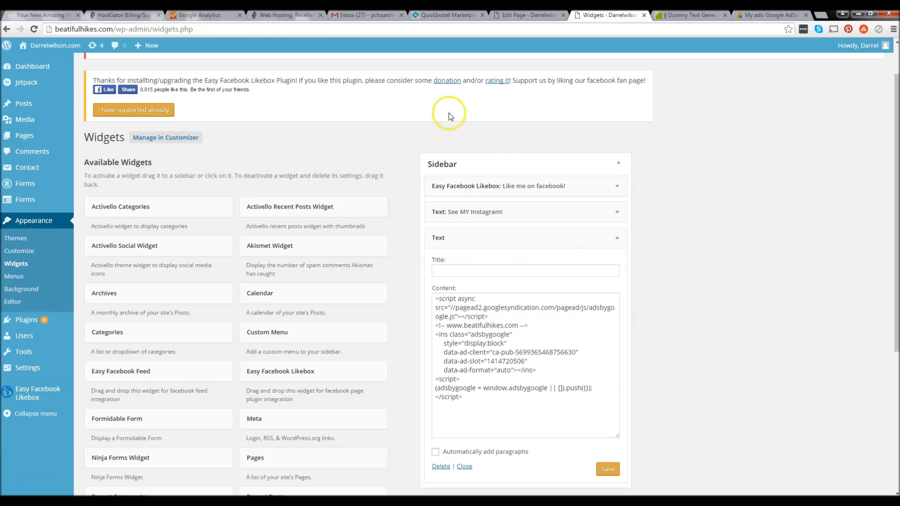
pyautogui.click(56, 46)
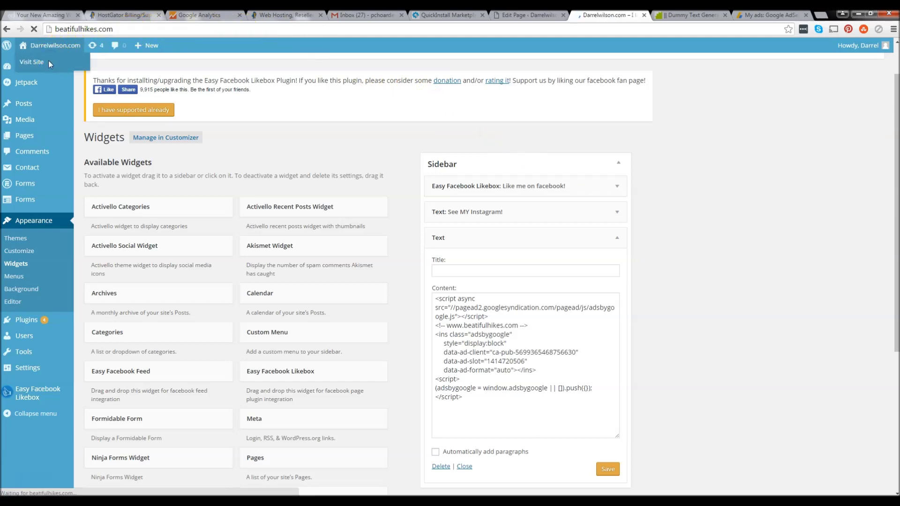
pyautogui.scroll(-5, 300, 210)
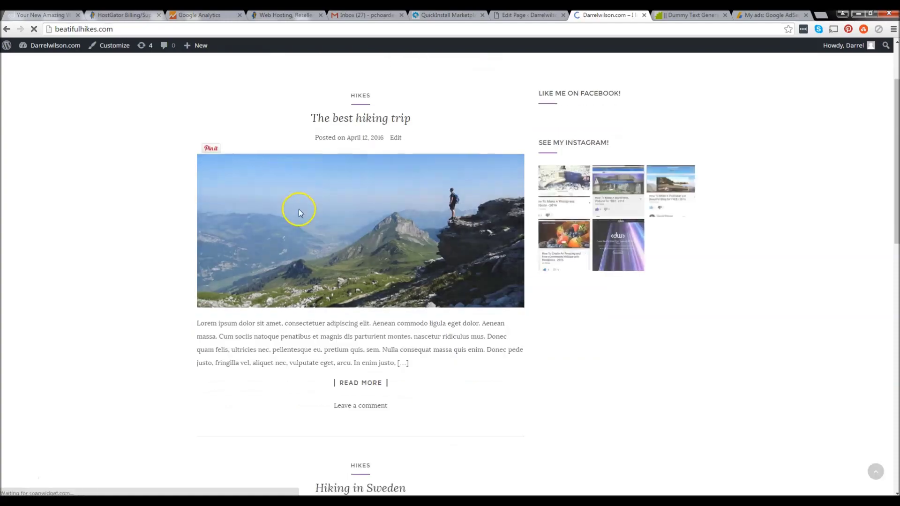
pyautogui.scroll(-7, 310, 212)
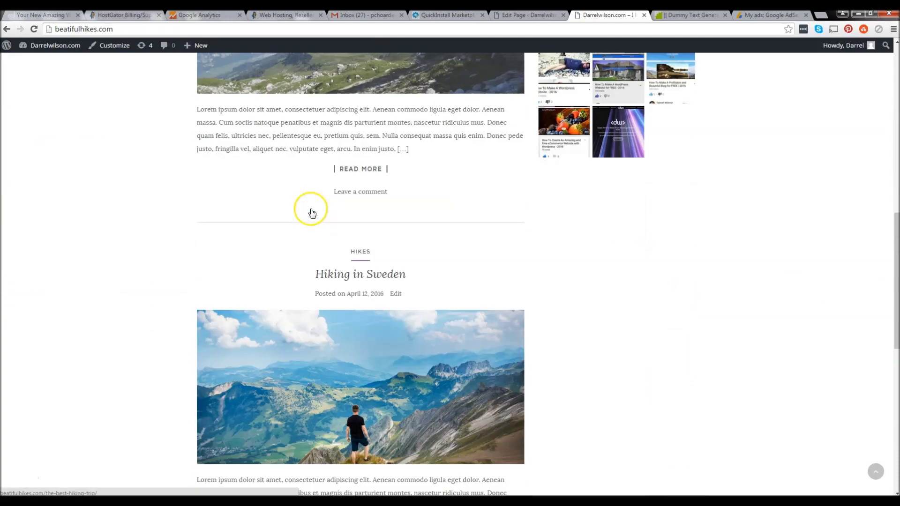
# - Scroll through the homepage, clearing accidental thumbnail selections in the sidebar Instagram grid
pyautogui.click(573, 251)
pyautogui.moveTo(563, 216); pyautogui.dragTo(575, 149)
pyautogui.click(613, 256)
pyautogui.scroll(-3, 622, 272)
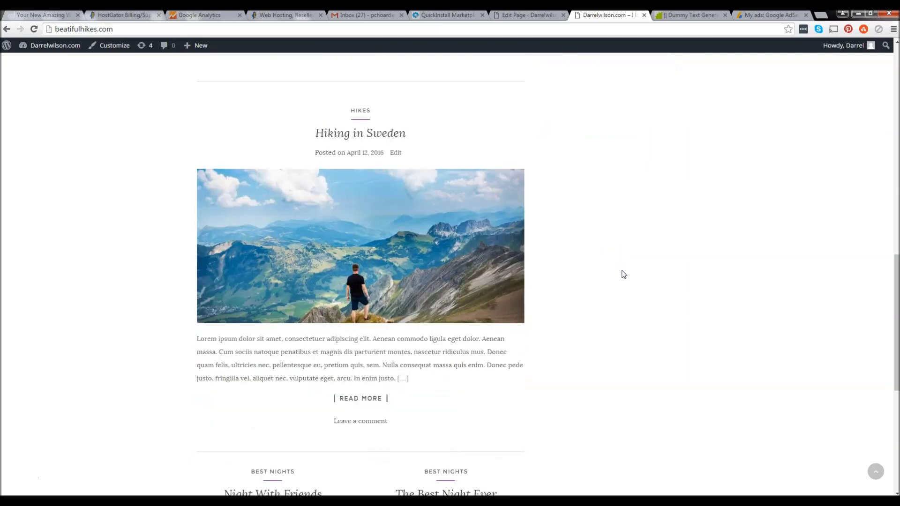
pyautogui.scroll(3, 624, 274)
pyautogui.moveTo(609, 259); pyautogui.dragTo(595, 227)
pyautogui.click(610, 261)
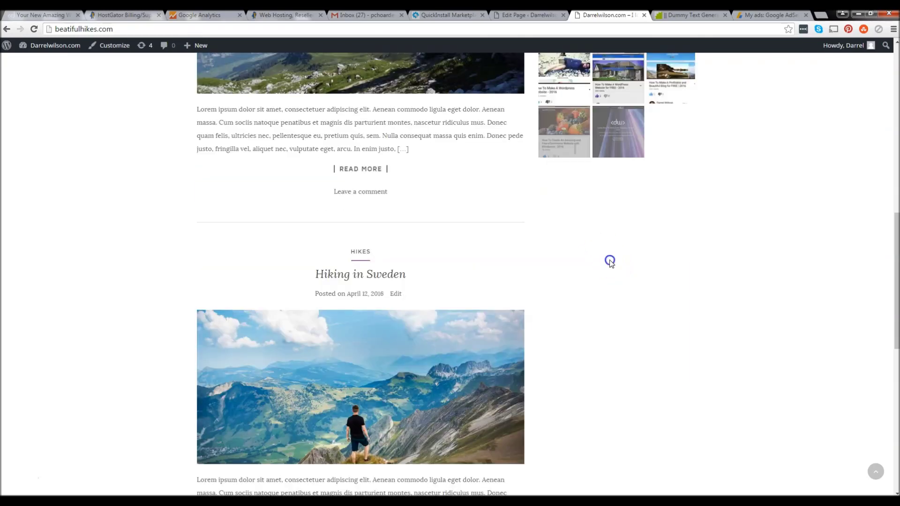
pyautogui.scroll(3, 626, 260)
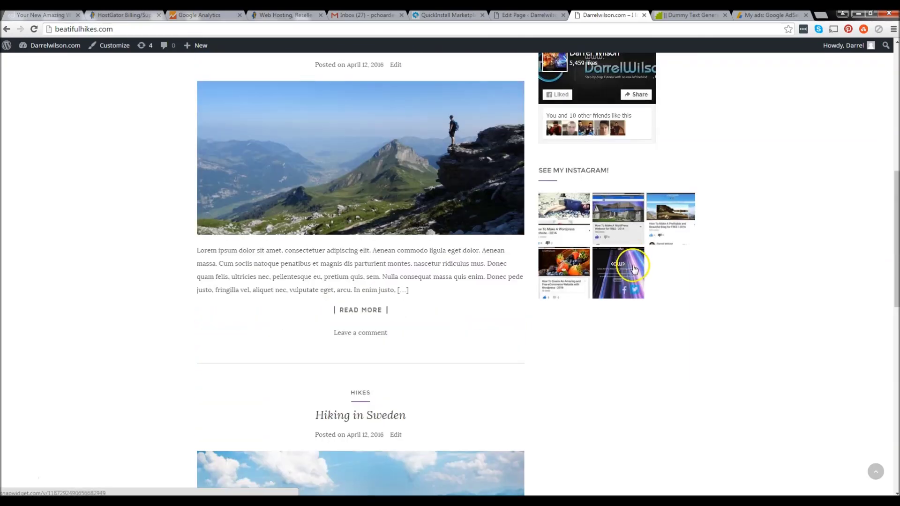
pyautogui.scroll(4, 634, 268)
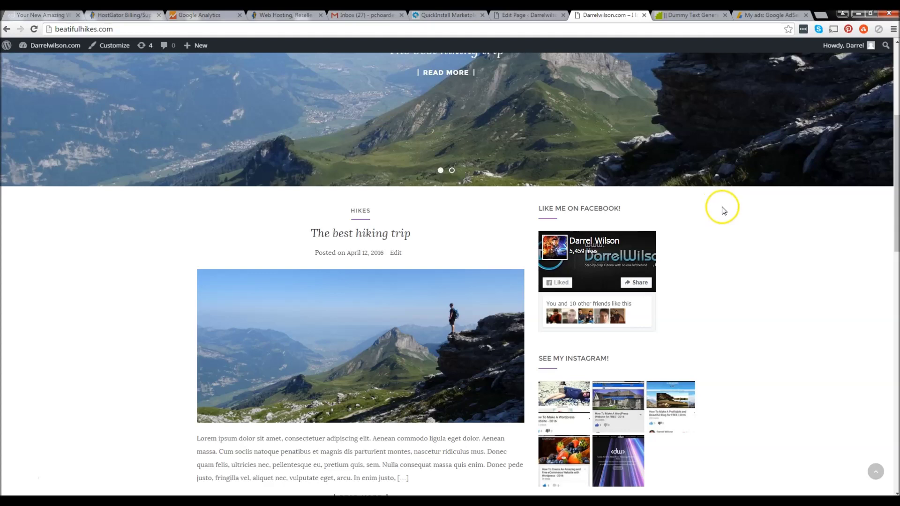
pyautogui.scroll(-3, 721, 207)
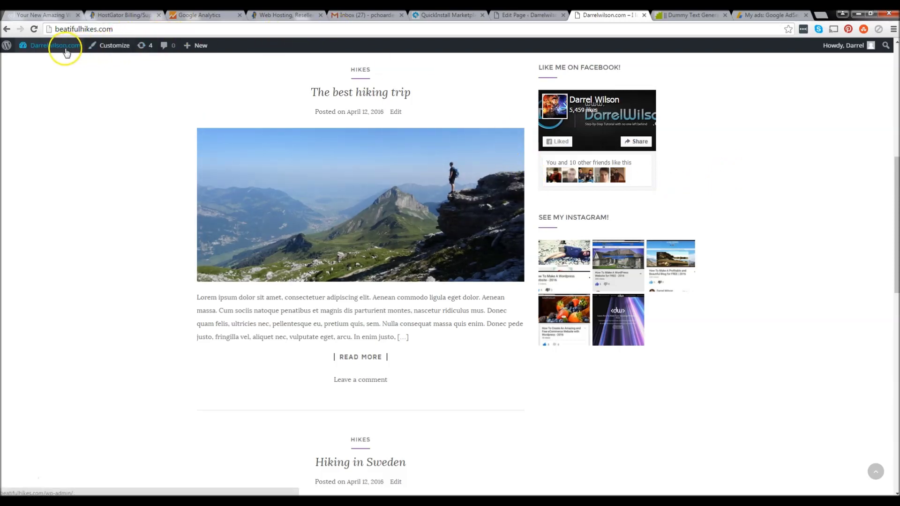
pyautogui.scroll(-3, 515, 305)
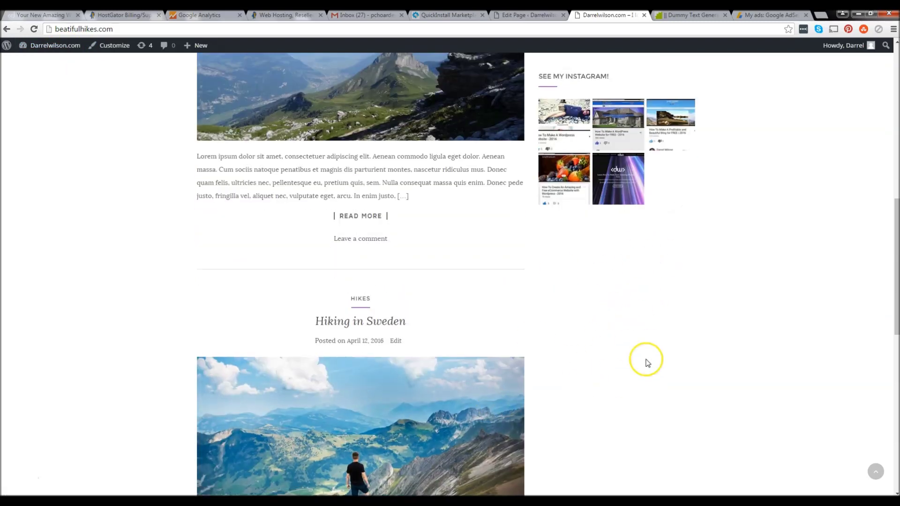
pyautogui.scroll(-1, 599, 332)
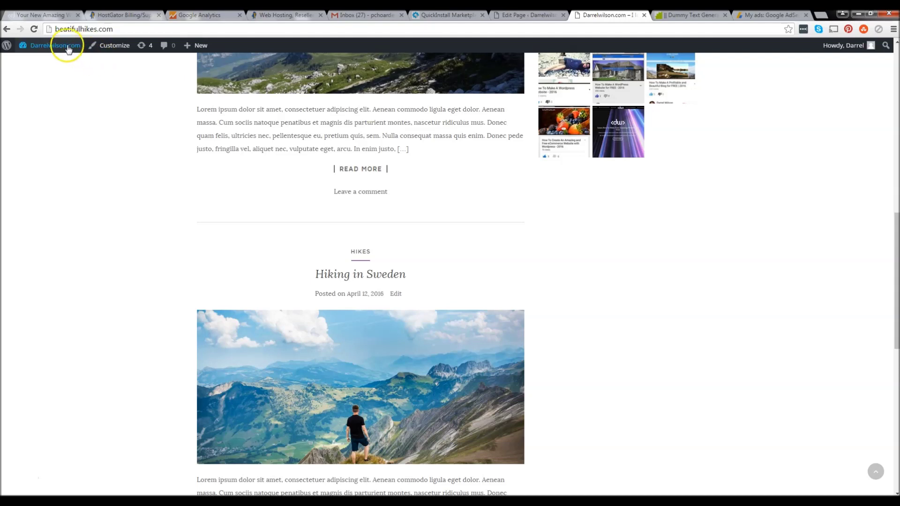
pyautogui.moveTo(57, 45)
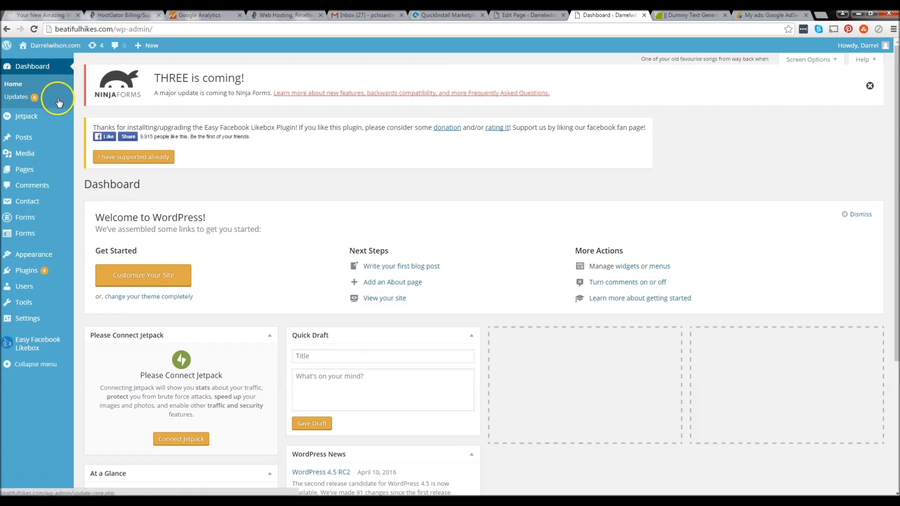
# - Open Menus and create a new menu named Social
pyautogui.moveTo(47, 255)
pyautogui.click(98, 295)
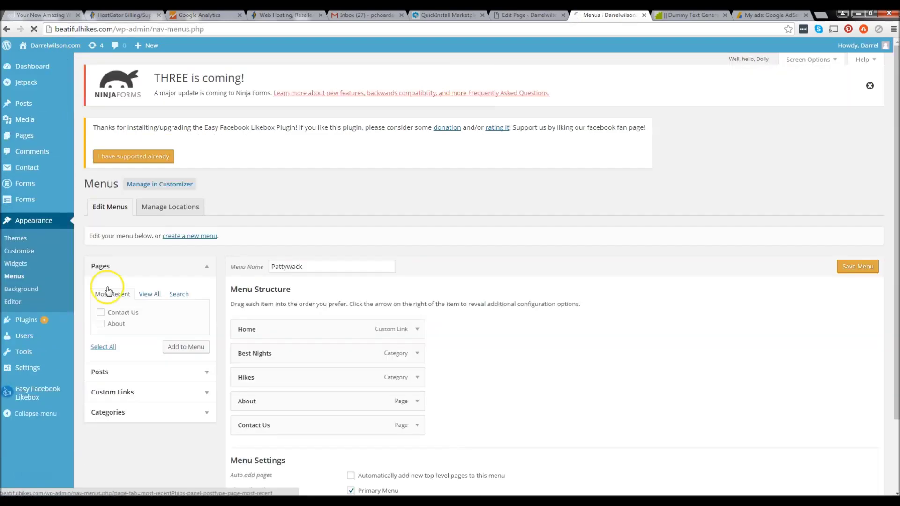
pyautogui.scroll(-2, 196, 256)
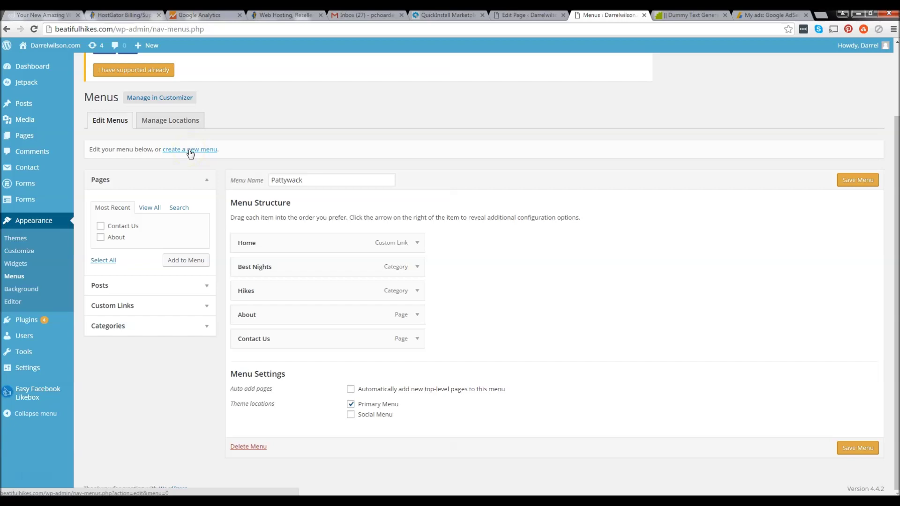
pyautogui.click(189, 150)
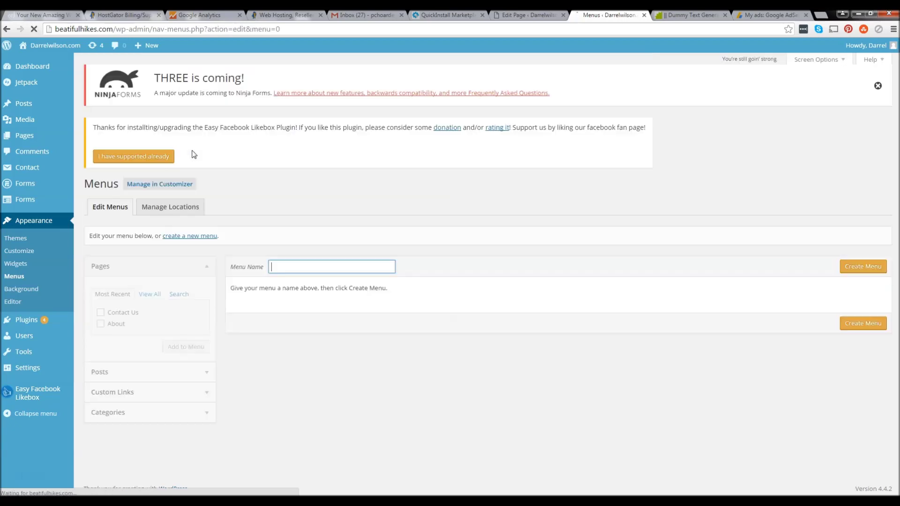
pyautogui.write('Social')
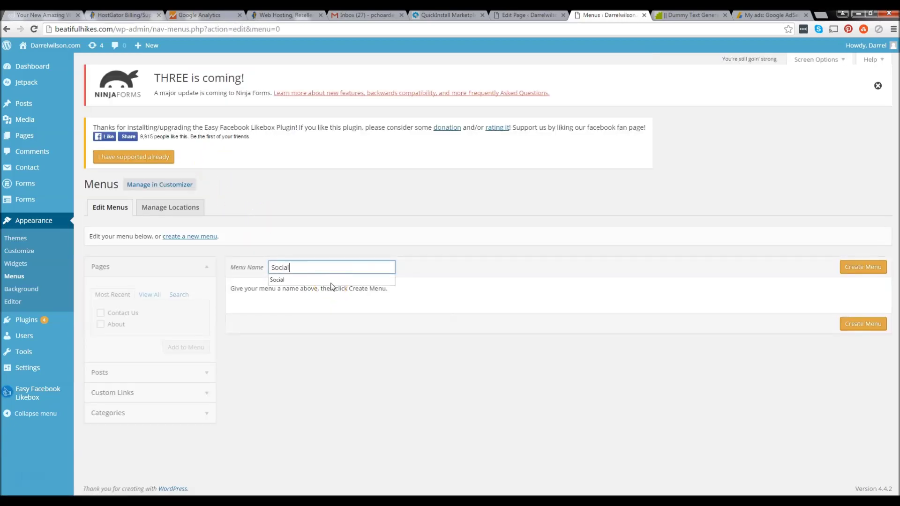
pyautogui.click(861, 267)
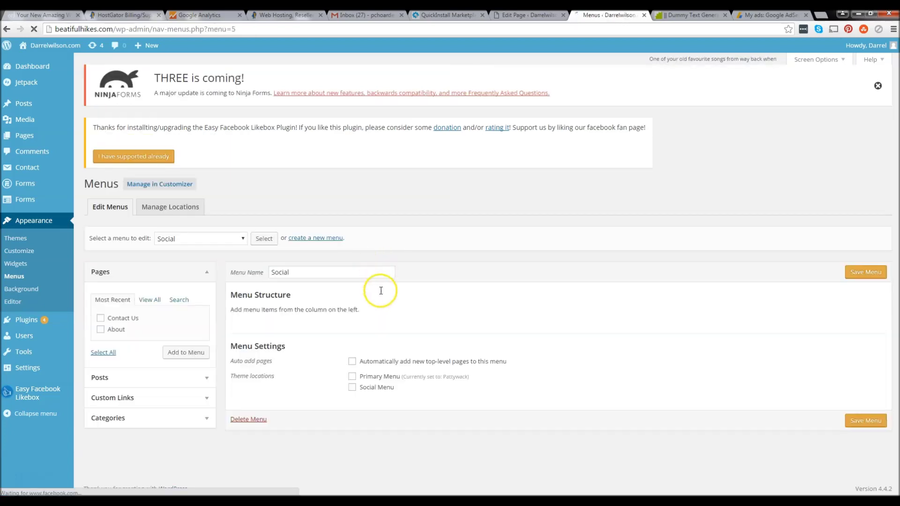
# - Expand Custom Links and ready the URL field for a new link
pyautogui.click(166, 398)
pyautogui.click(95, 344)
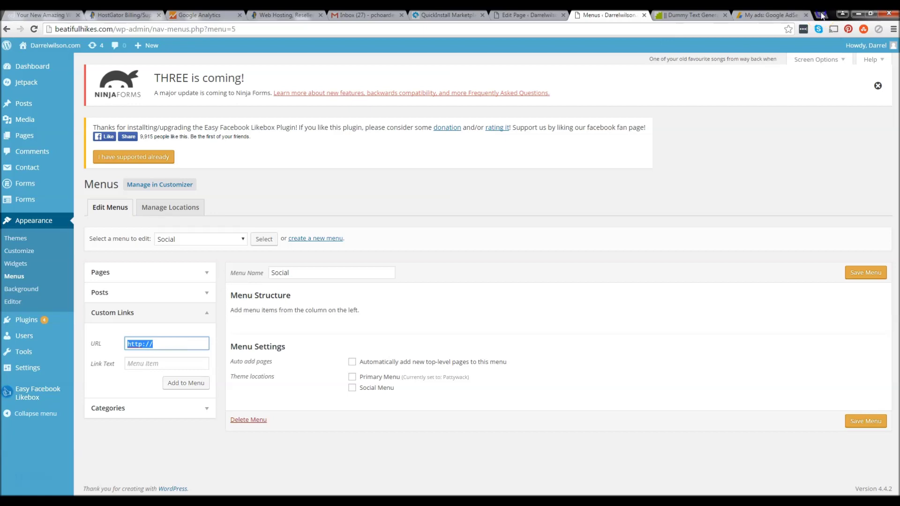
pyautogui.click(820, 15)
# - Go to facebook.com, open the managed business Page, copy its address, and return to Menus
pyautogui.write('face')
pyautogui.press('Return')
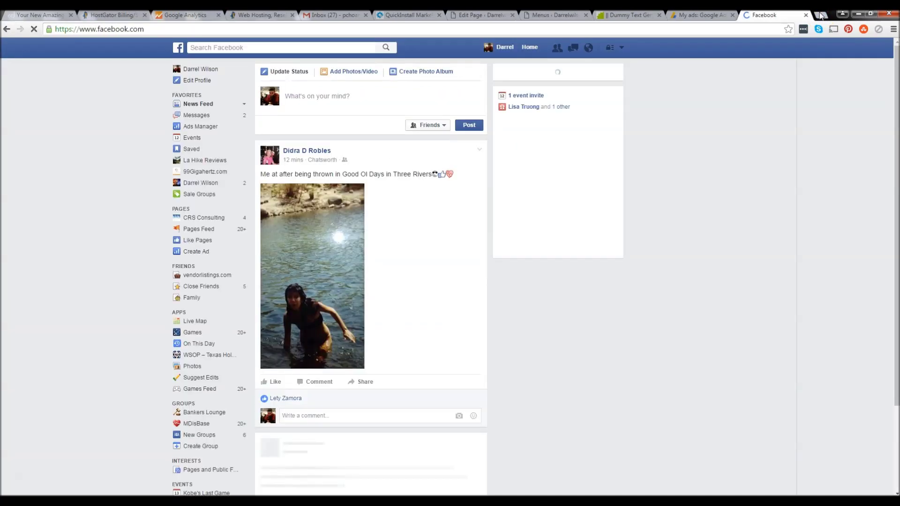
pyautogui.click(622, 48)
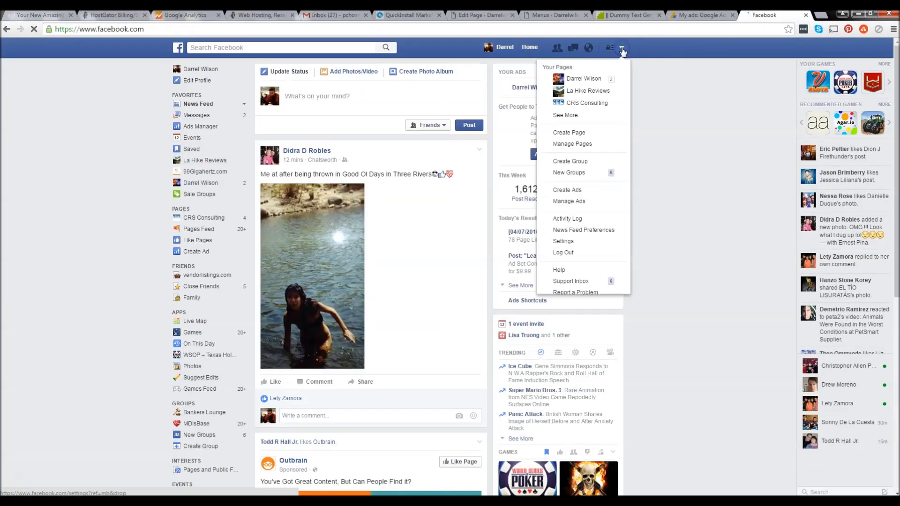
pyautogui.click(585, 81)
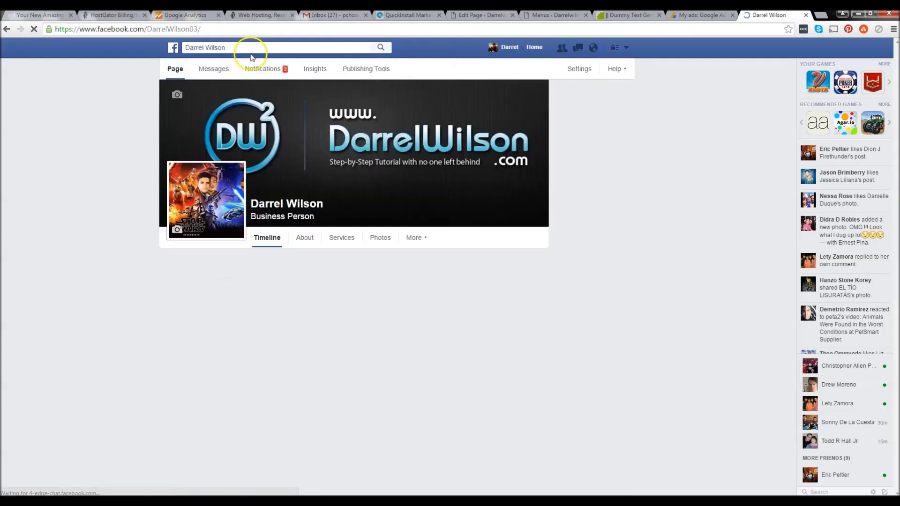
pyautogui.click(233, 29)
pyautogui.click(233, 29)
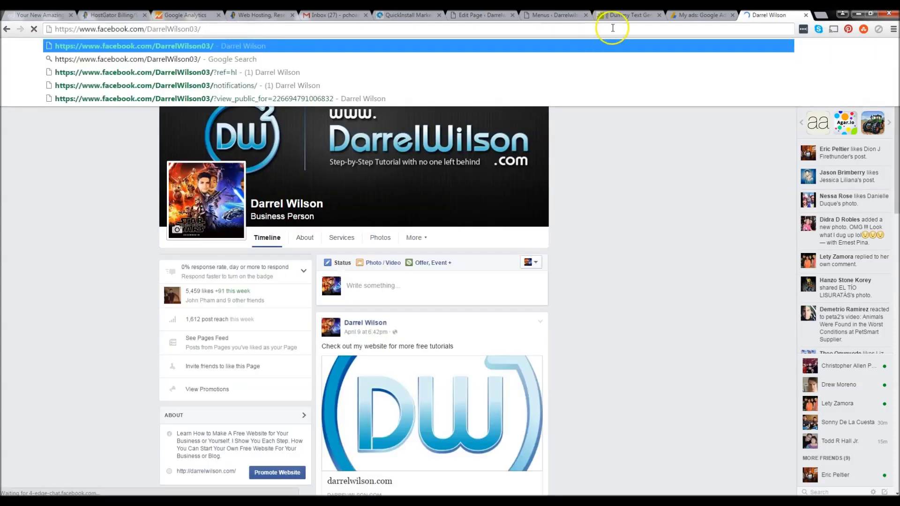
pyautogui.click(806, 15)
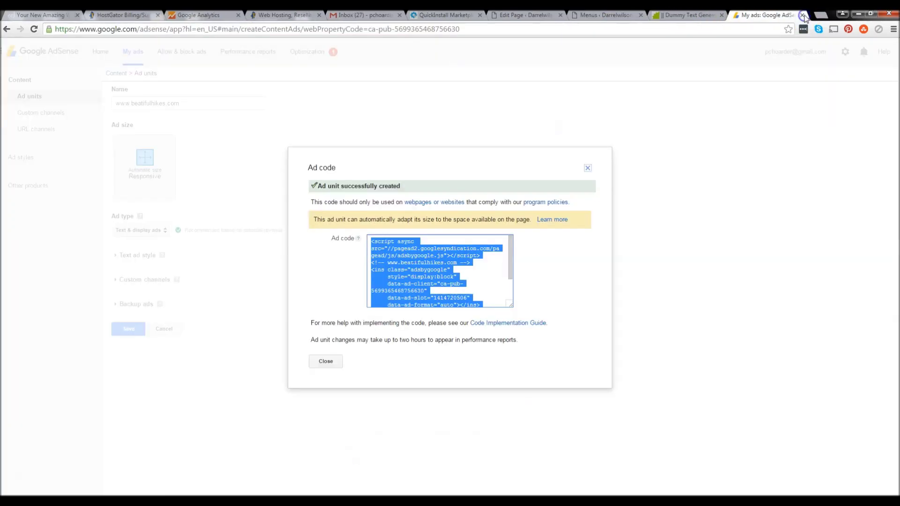
pyautogui.click(600, 15)
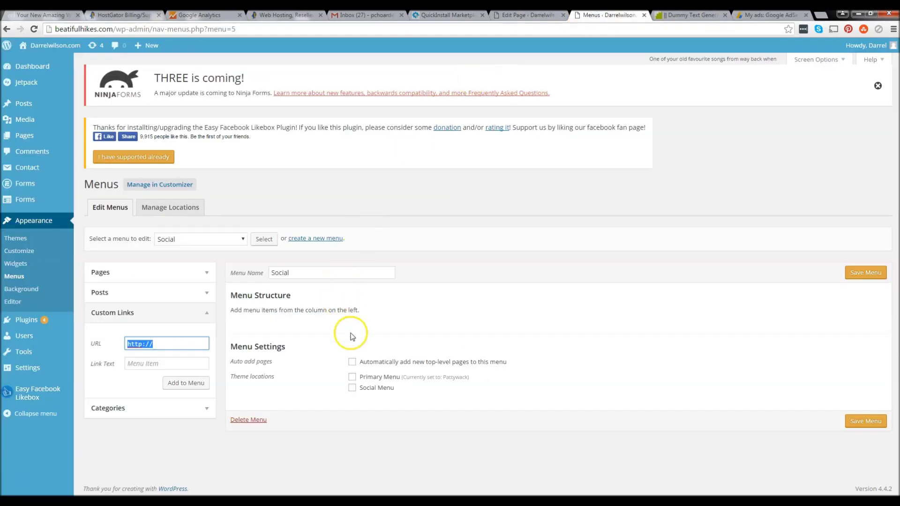
# - Add a 'Facebook' custom link with the pasted page URL, assign the Social Menu location, and save
pyautogui.hotkey('ctrl', 'v')
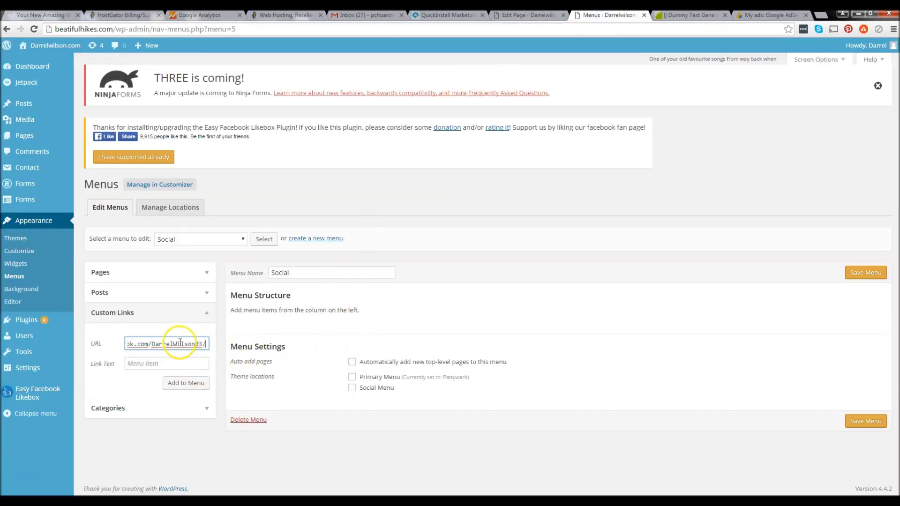
pyautogui.click(180, 359)
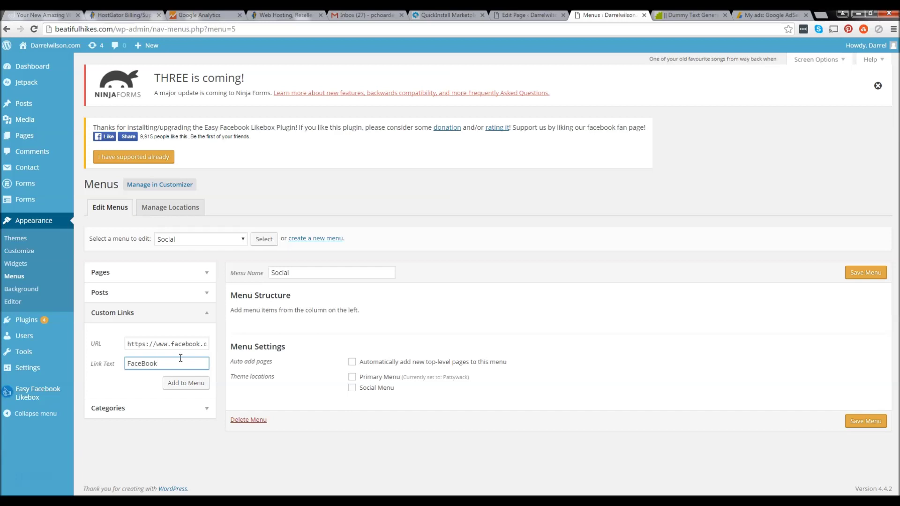
pyautogui.moveTo(181, 359); pyautogui.dragTo(129, 364)
pyautogui.click(197, 383)
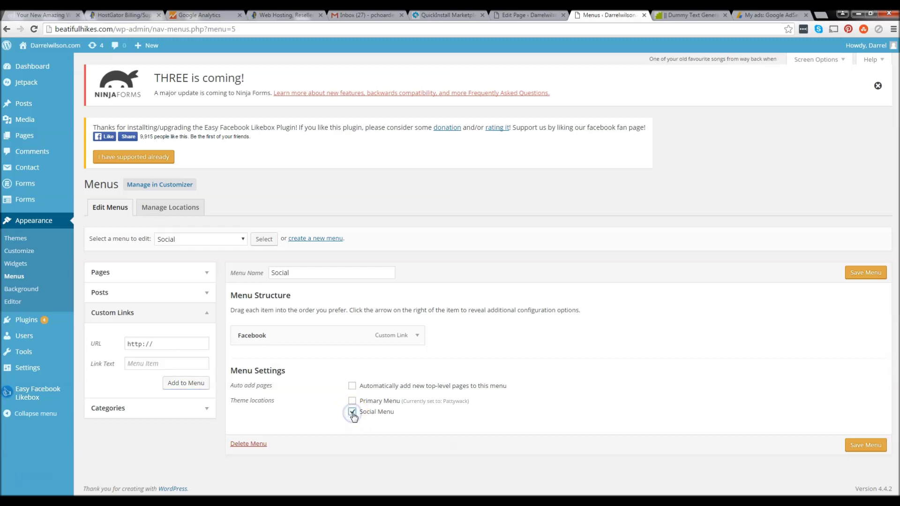
pyautogui.click(866, 273)
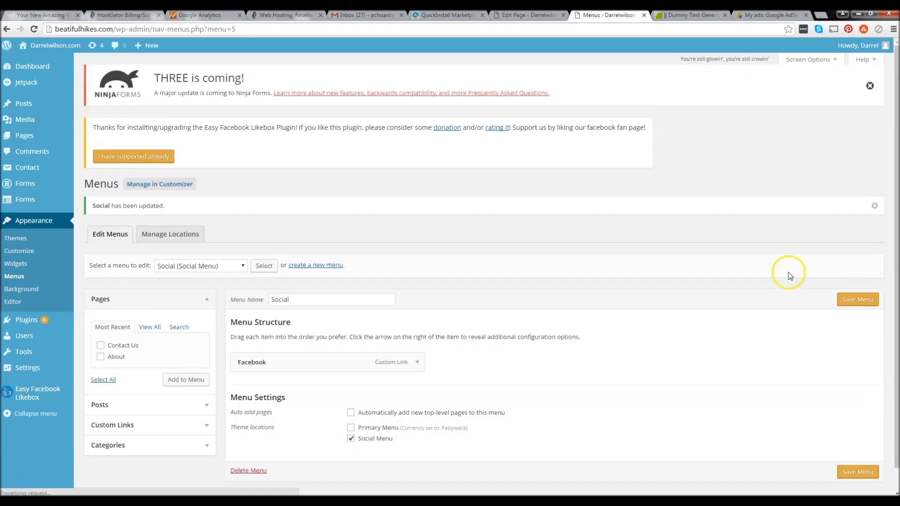
pyautogui.scroll(-1, 563, 333)
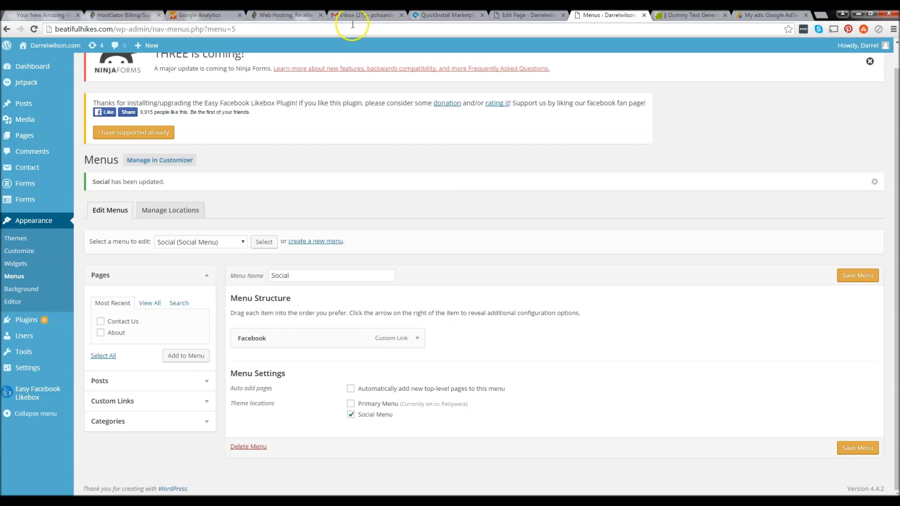
# - Visit the live site, scroll the home page, then browse the Best Nights category page
pyautogui.moveTo(40, 45)
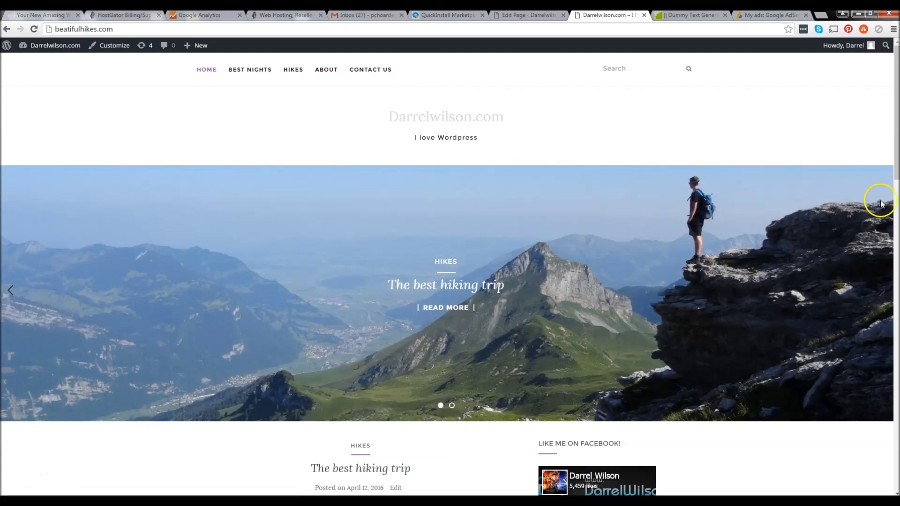
pyautogui.moveTo(897, 175); pyautogui.dragTo(898, 471)
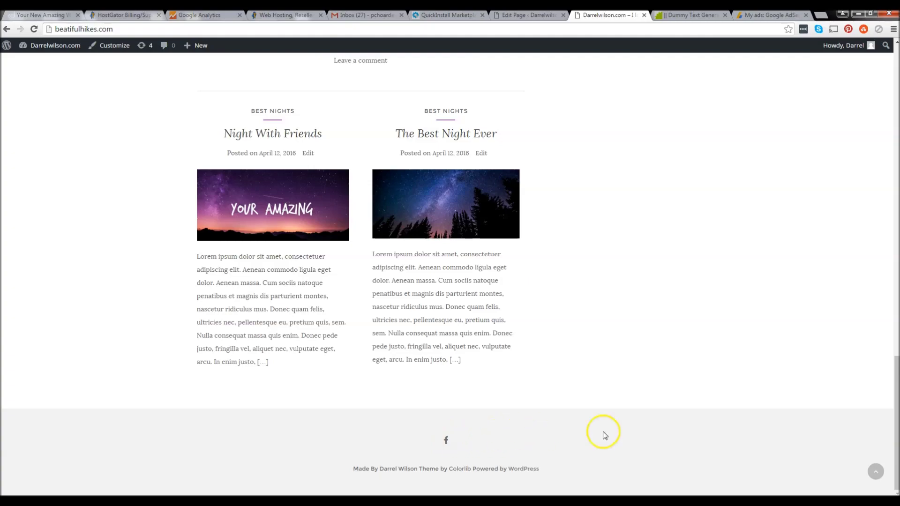
pyautogui.moveTo(896, 368); pyautogui.dragTo(886, 86)
pyautogui.click(263, 71)
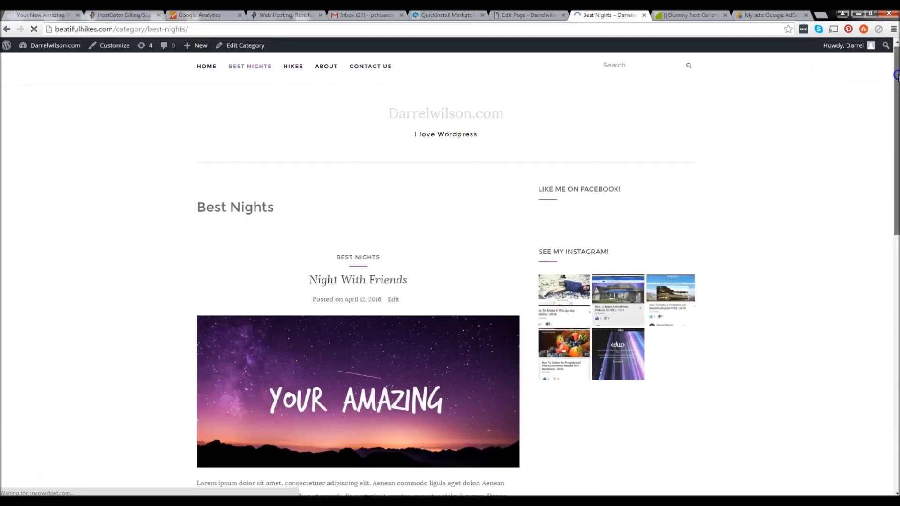
pyautogui.moveTo(896, 75); pyautogui.dragTo(787, 127)
pyautogui.scroll(-3, 787, 127)
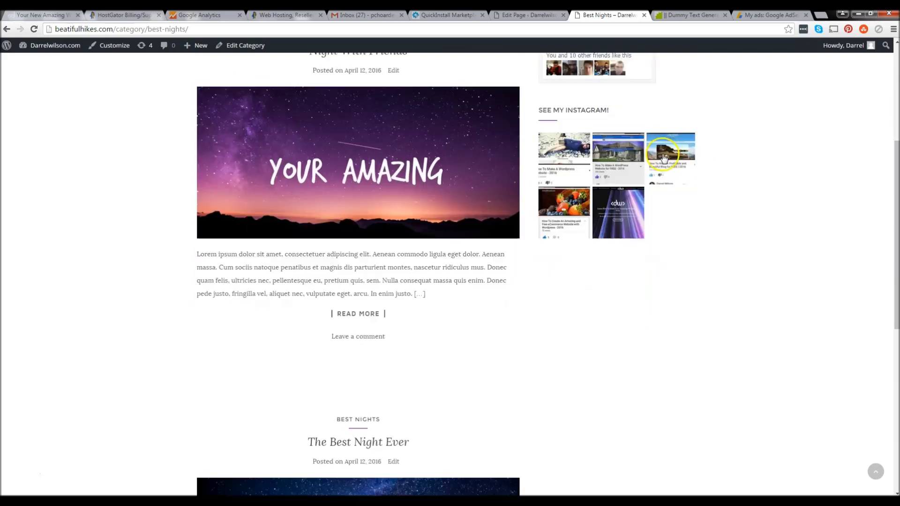
pyautogui.scroll(3, 623, 231)
pyautogui.scroll(3, 559, 323)
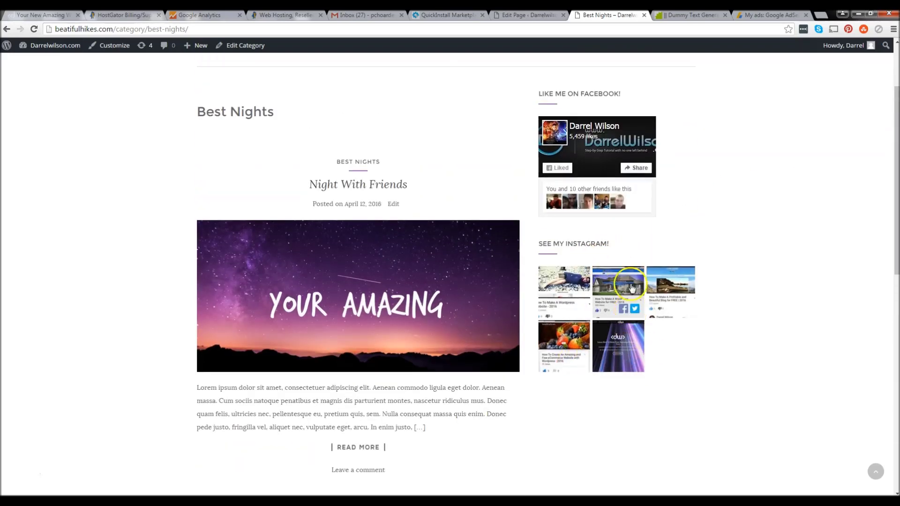
# - Browse the Hikes and Contact Us pages, then return to the AdSense ad code
pyautogui.click(297, 69)
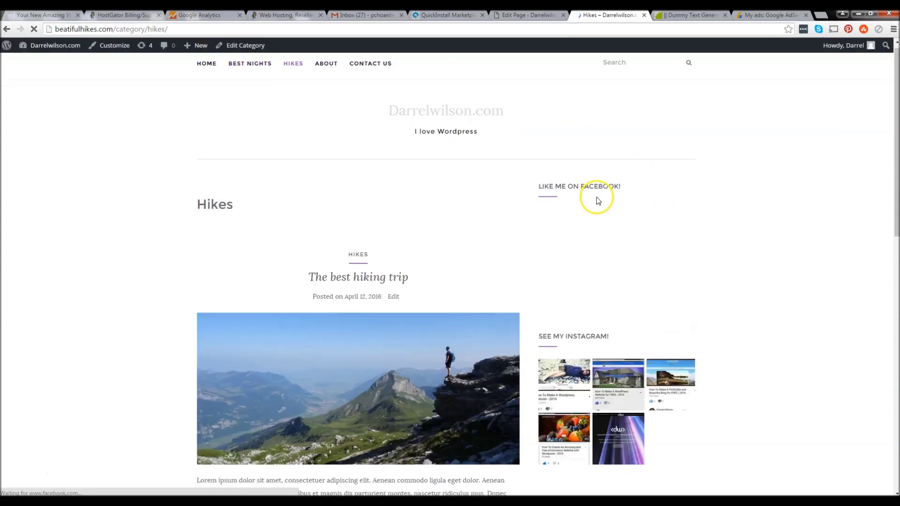
pyautogui.scroll(-6, 597, 199)
pyautogui.scroll(-6, 610, 267)
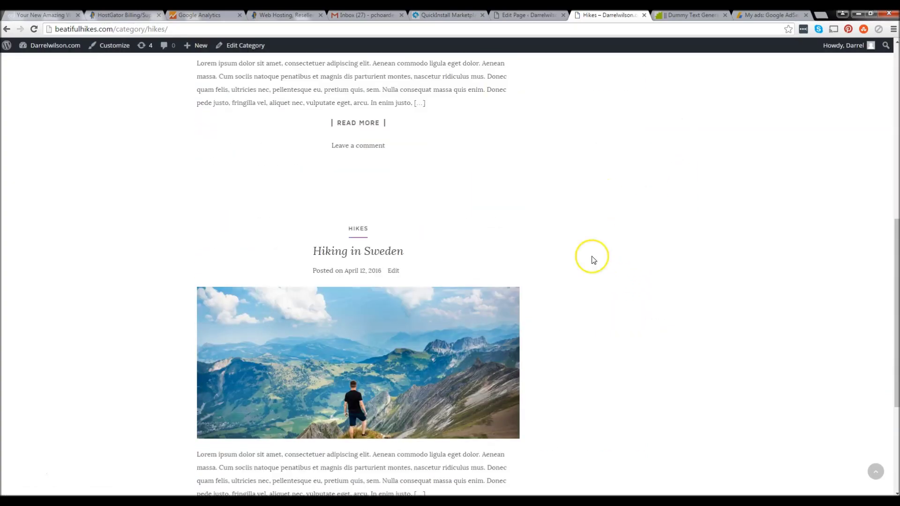
pyautogui.scroll(12, 618, 291)
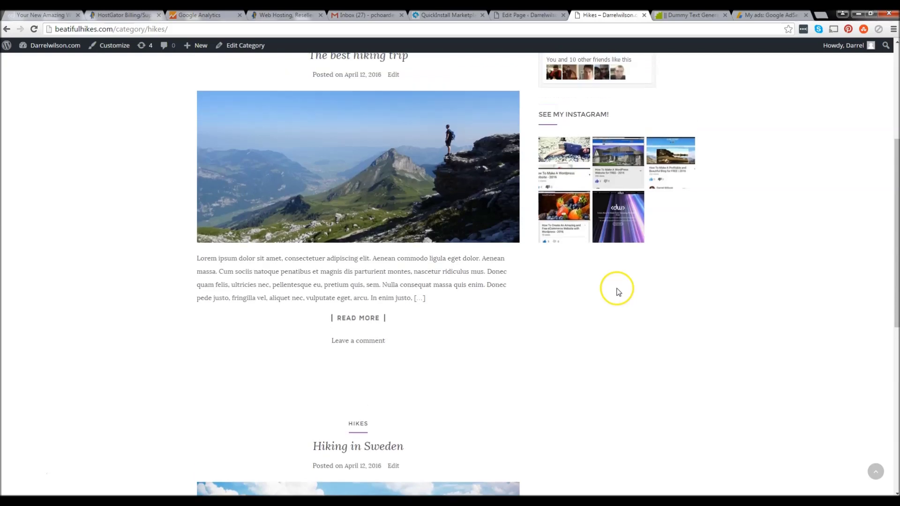
pyautogui.click(371, 72)
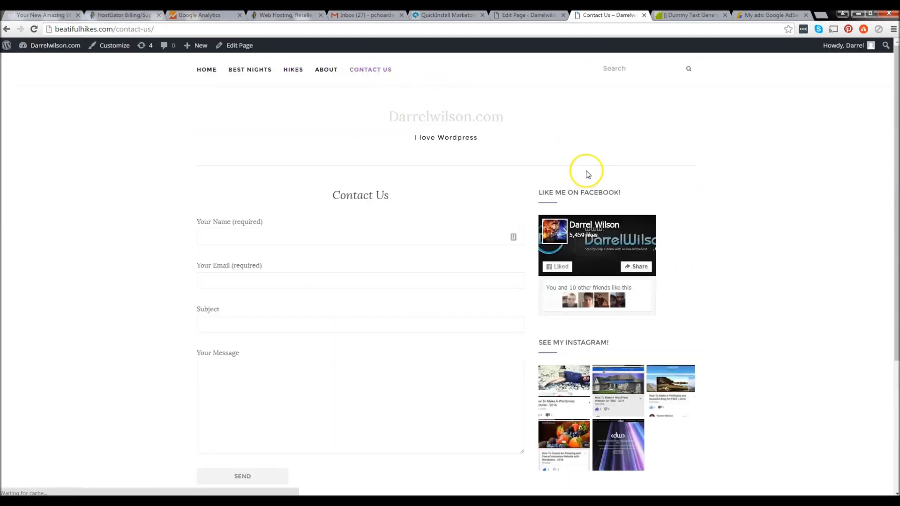
pyautogui.scroll(-3, 629, 230)
pyautogui.scroll(3, 664, 266)
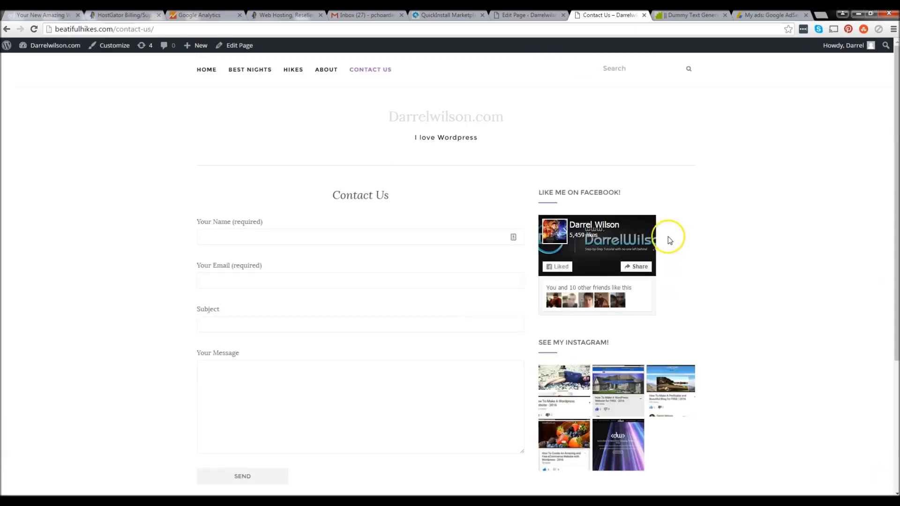
pyautogui.click(745, 18)
# - Close the ad code, recheck the beatifulhikes.com unit's code, then close the AdSense tab
pyautogui.scroll(-2, 412, 261)
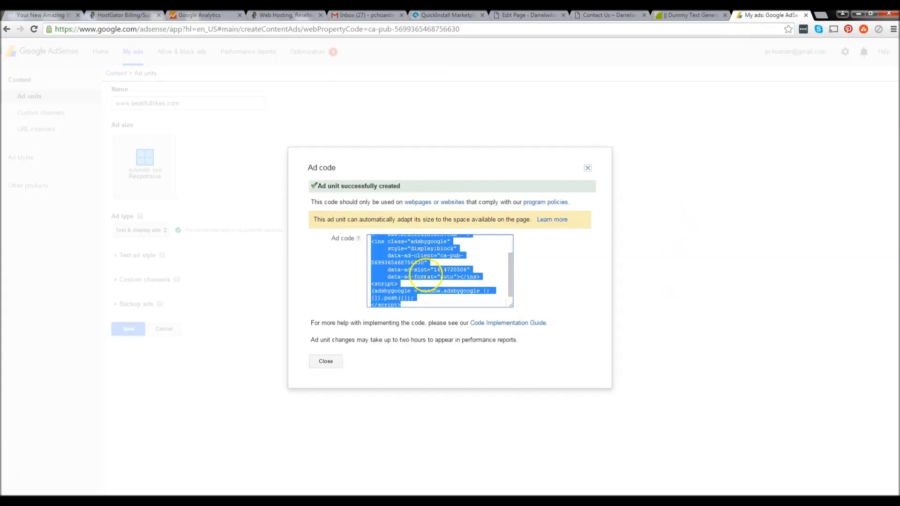
pyautogui.click(324, 361)
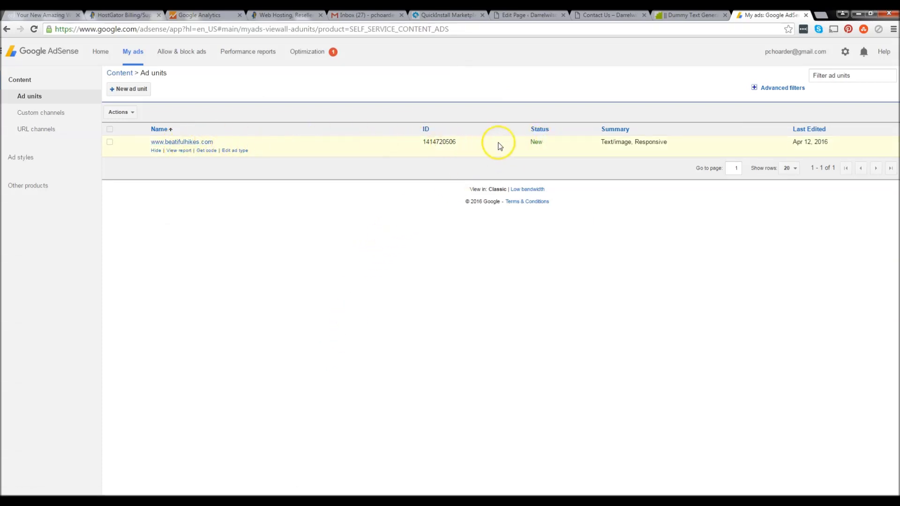
pyautogui.click(528, 145)
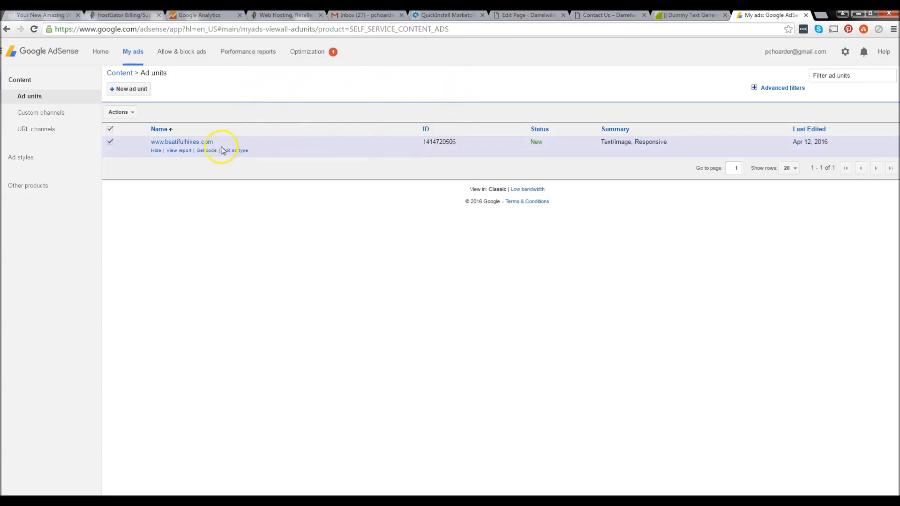
pyautogui.click(207, 151)
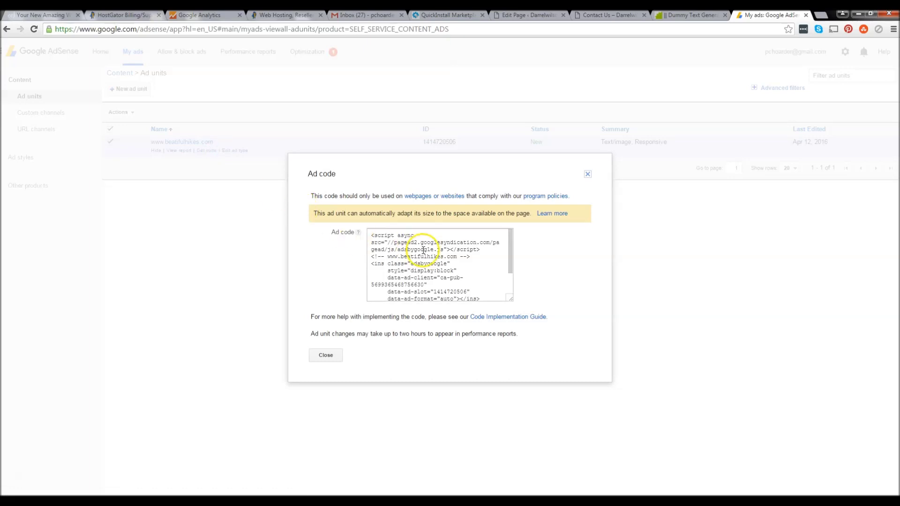
pyautogui.scroll(-3, 423, 251)
pyautogui.click(587, 173)
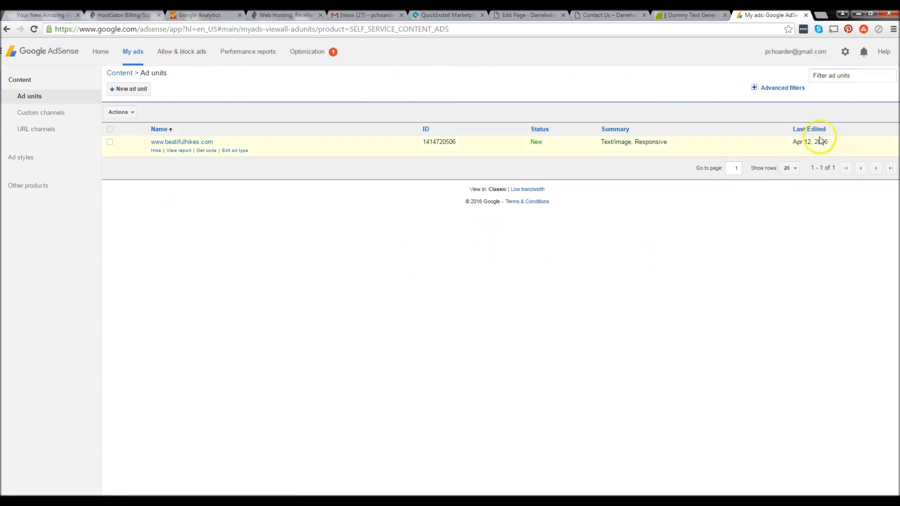
pyautogui.click(806, 16)
# - Switch to the live beatifulhikes.com home page and open the Stunning Time post
pyautogui.click(605, 15)
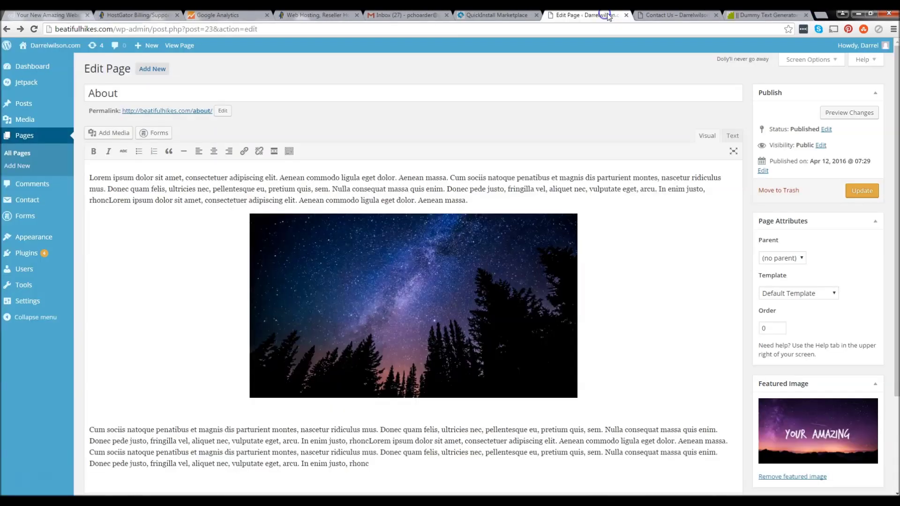
pyautogui.click(668, 15)
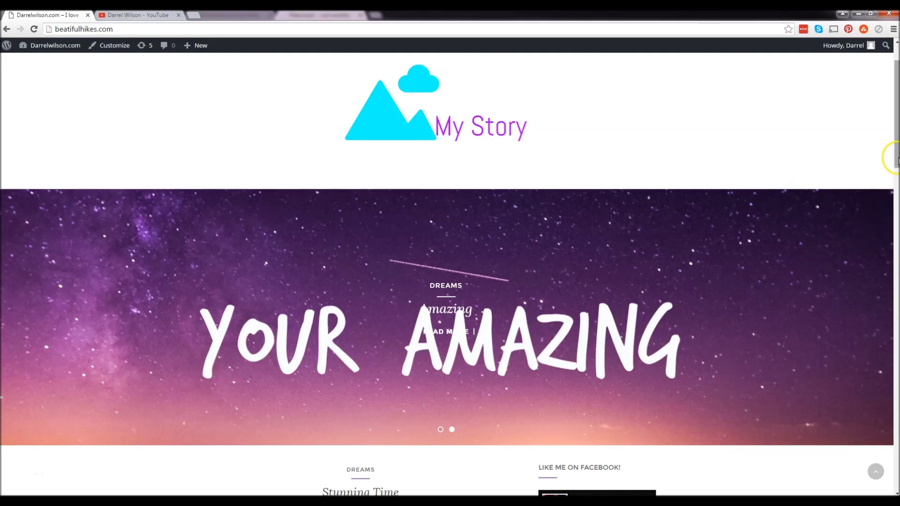
pyautogui.moveTo(897, 160); pyautogui.dragTo(897, 253)
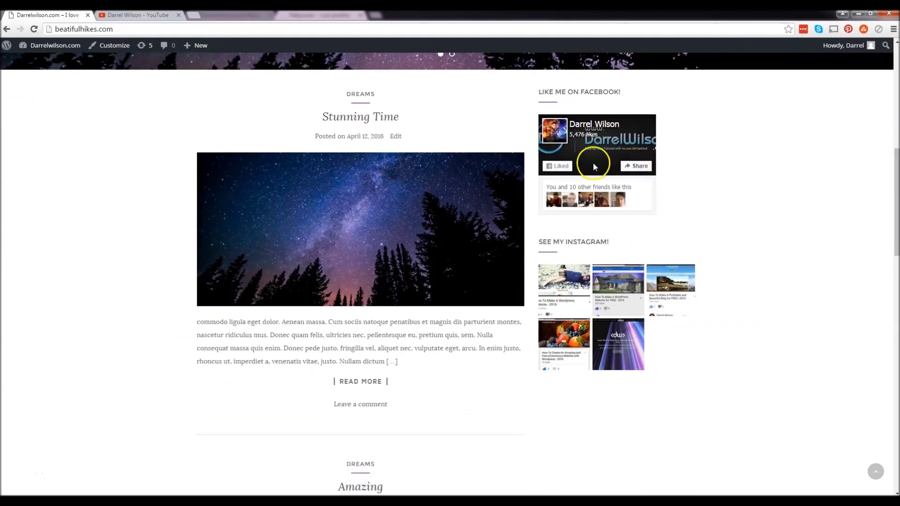
pyautogui.click(382, 230)
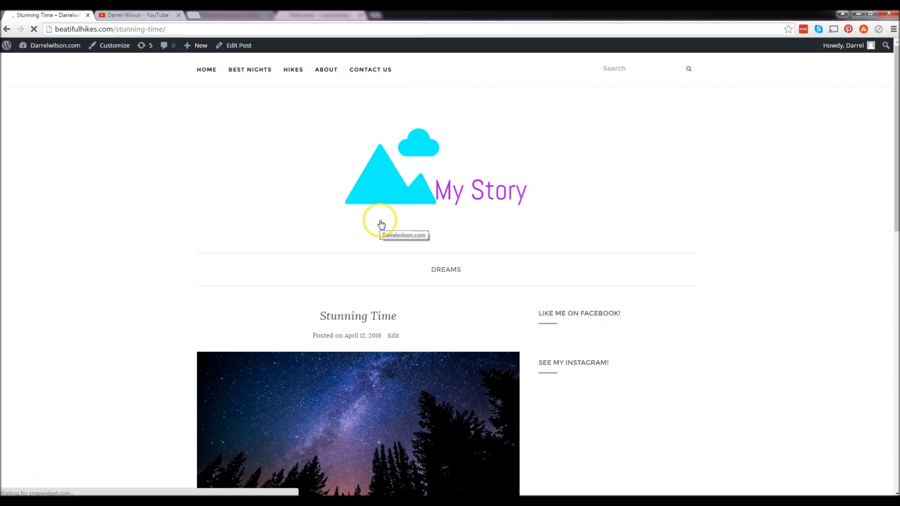
pyautogui.scroll(-6, 381, 224)
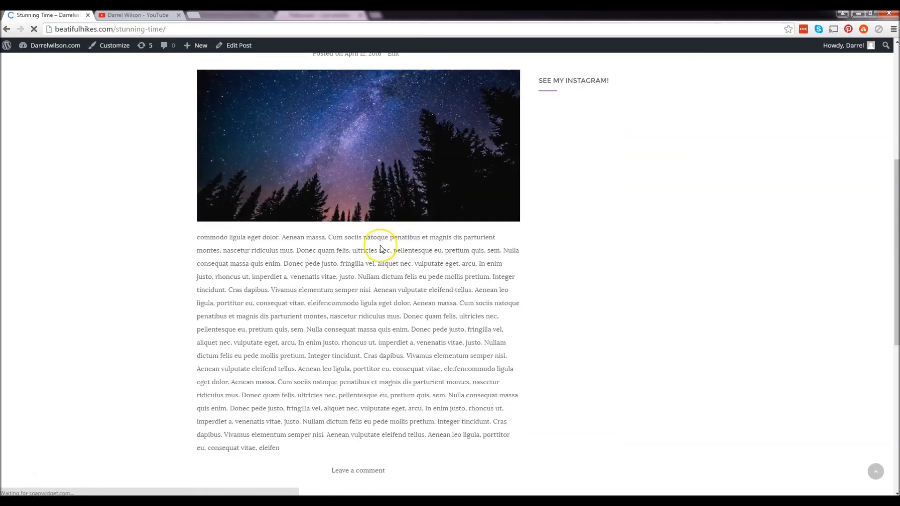
pyautogui.scroll(1, 381, 248)
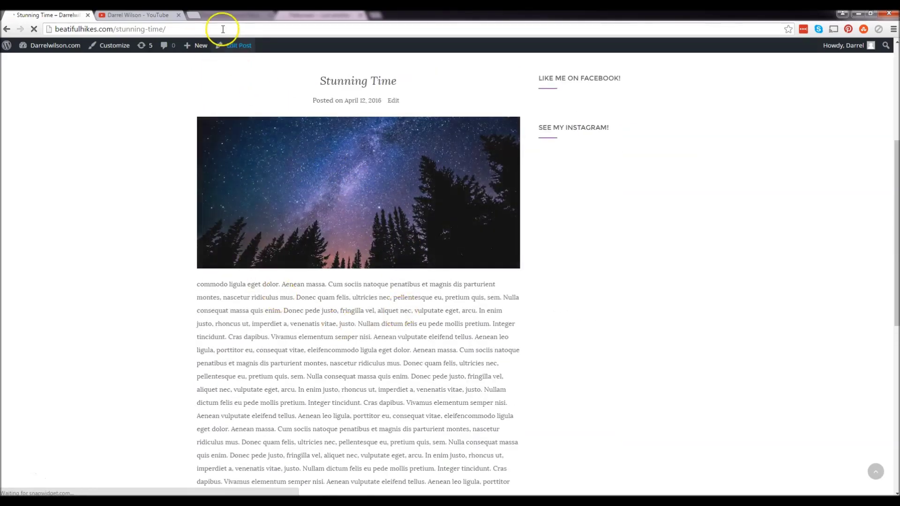
# - In the Text editor, break the Stunning Time paragraph after 'mus.' and remove the leading space
pyautogui.click(246, 52)
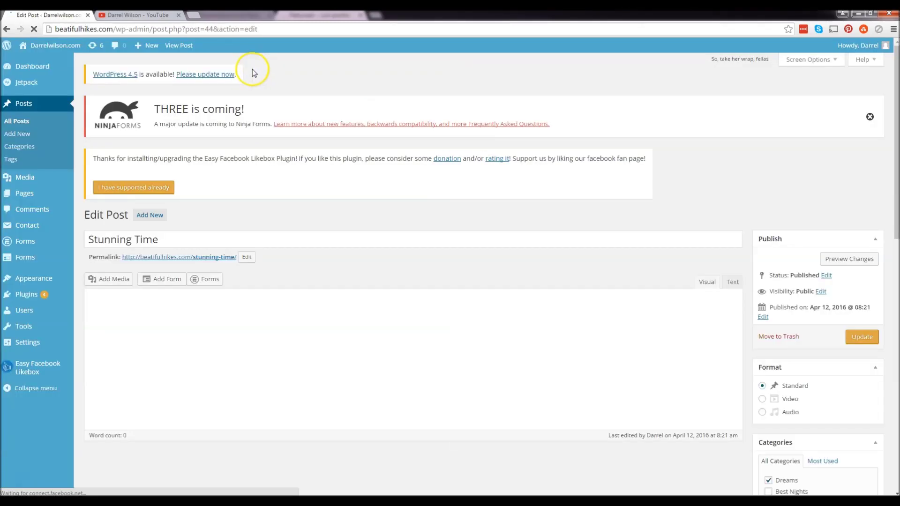
pyautogui.scroll(-1, 470, 194)
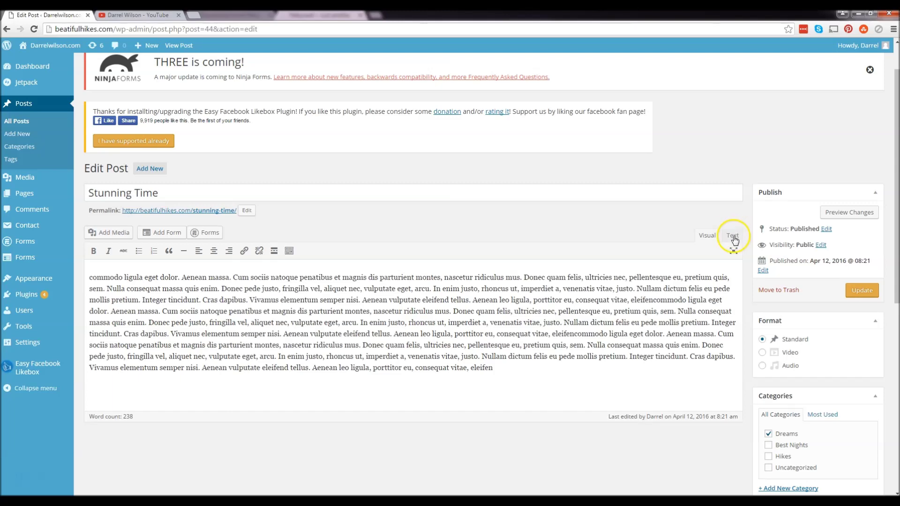
pyautogui.click(734, 237)
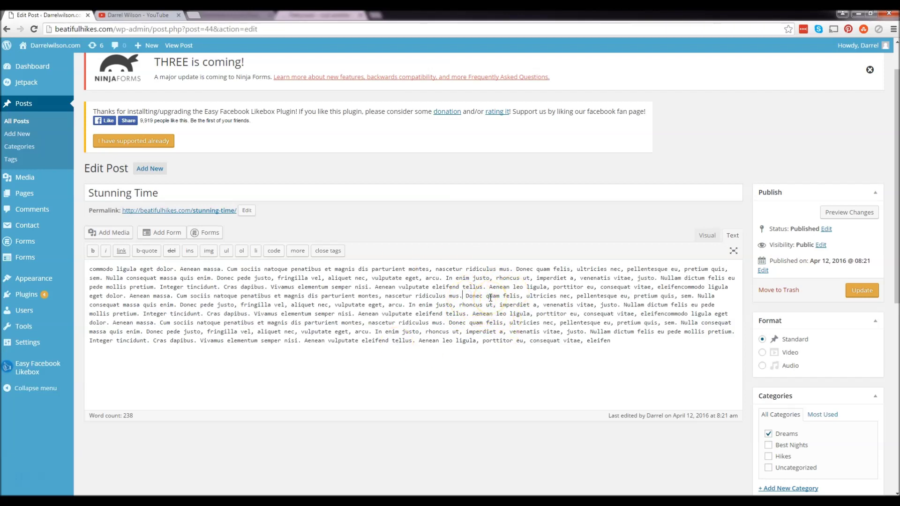
pyautogui.press('Return')
pyautogui.press('Return')
pyautogui.press('Return')
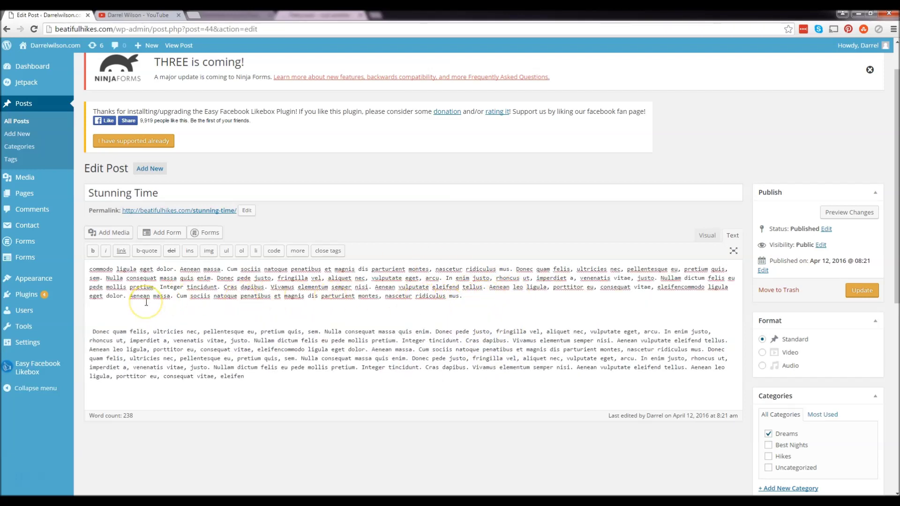
pyautogui.press('BackSpace')
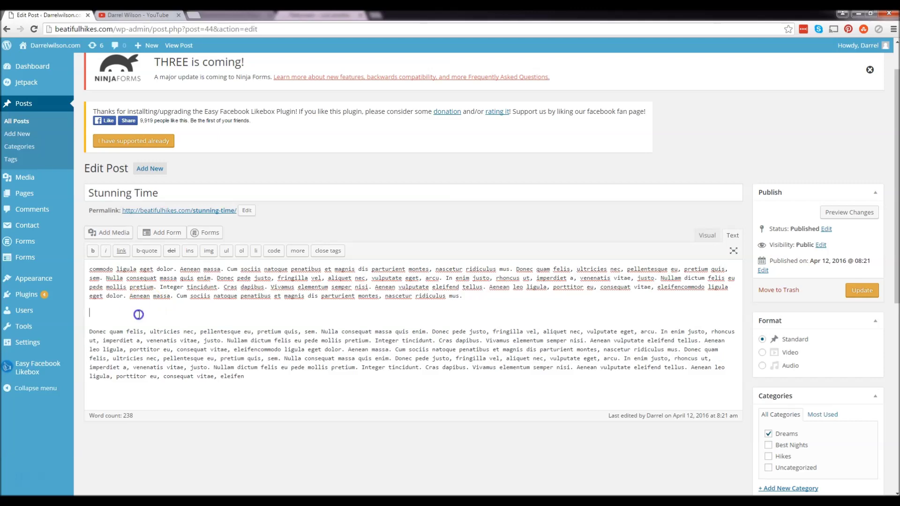
pyautogui.click(105, 319)
# - Open the beginners WordPress tutorial on the YouTube channel, pause it and copy its embed code
pyautogui.click(141, 15)
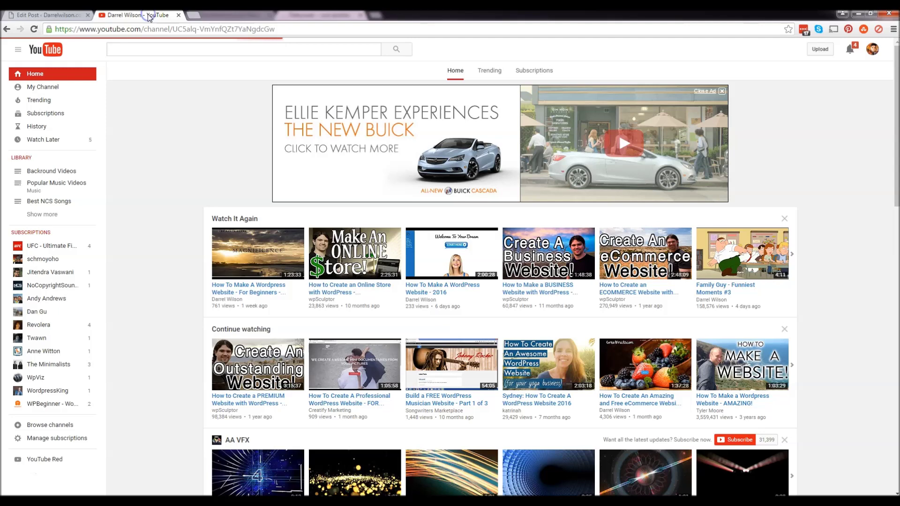
pyautogui.scroll(-2, 424, 295)
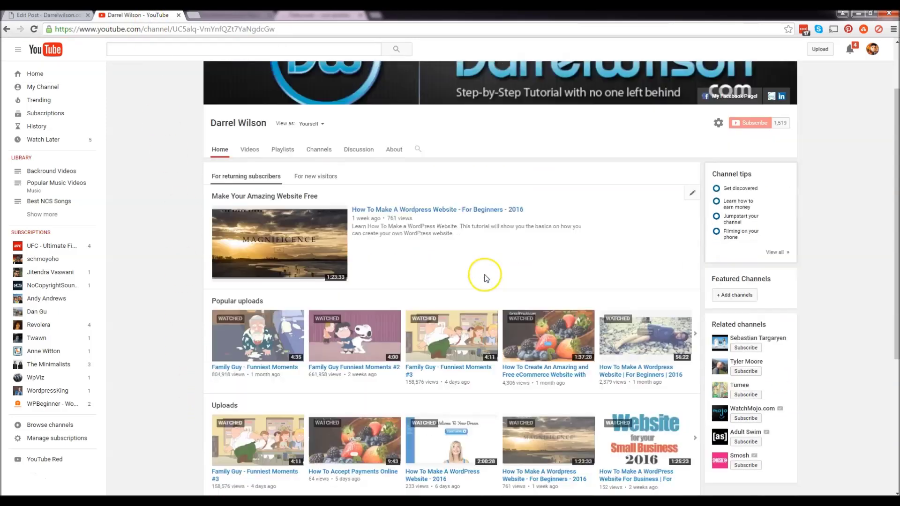
pyautogui.click(379, 192)
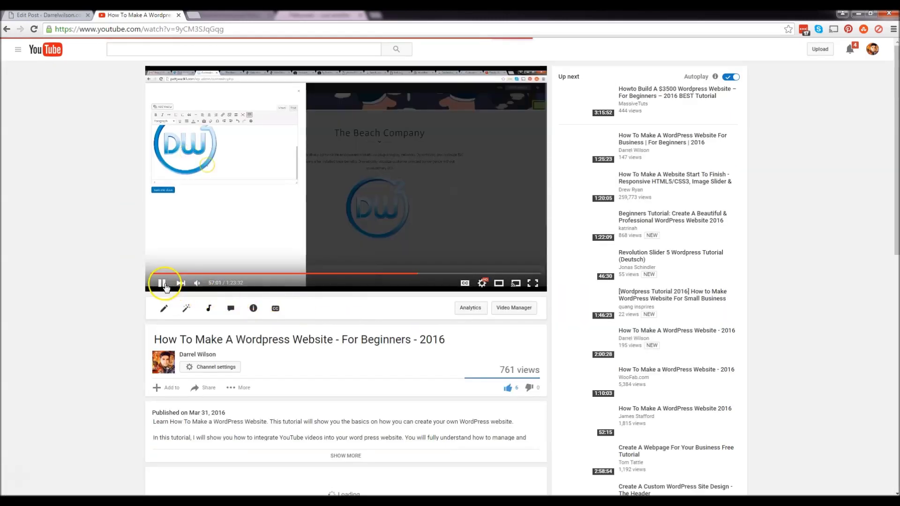
pyautogui.click(158, 283)
pyautogui.scroll(-2, 173, 302)
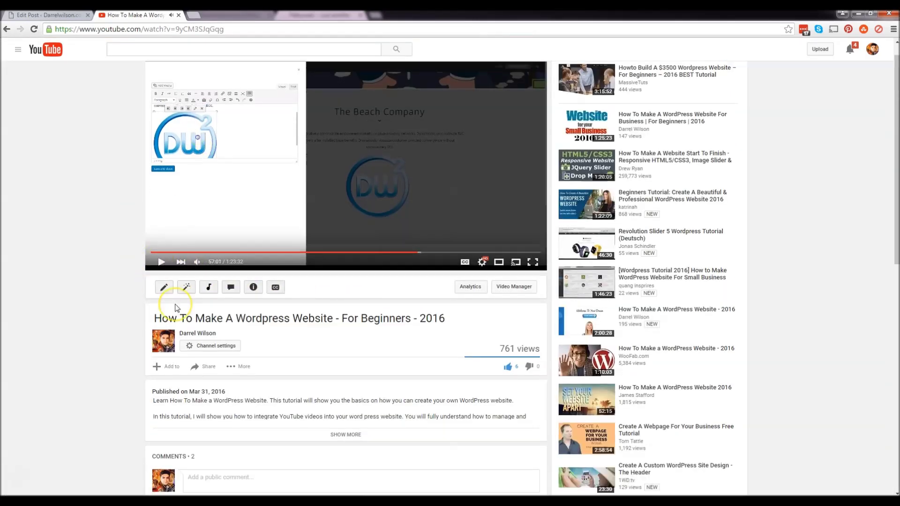
pyautogui.click(207, 295)
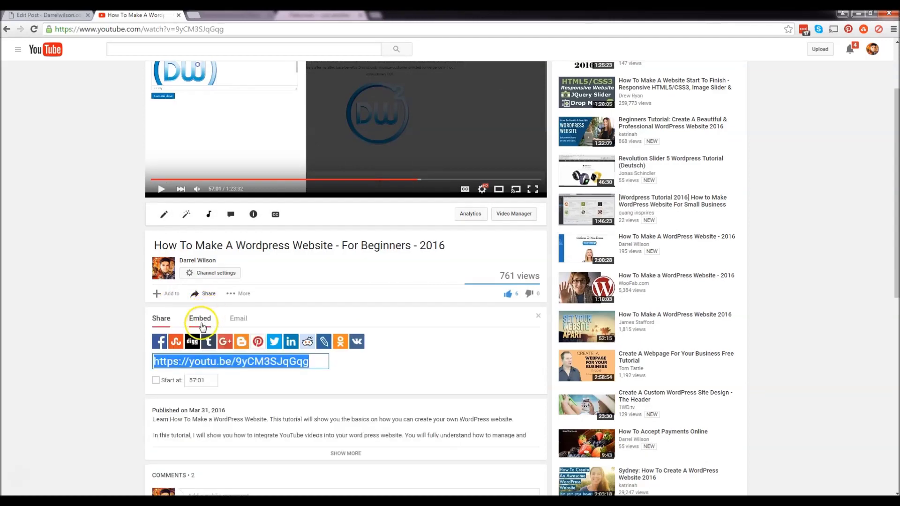
pyautogui.click(202, 325)
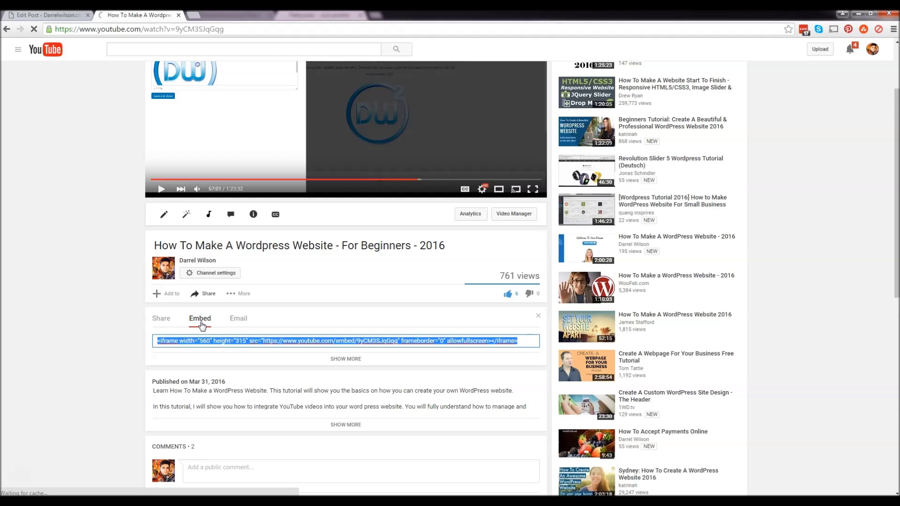
pyautogui.rightClick(205, 341)
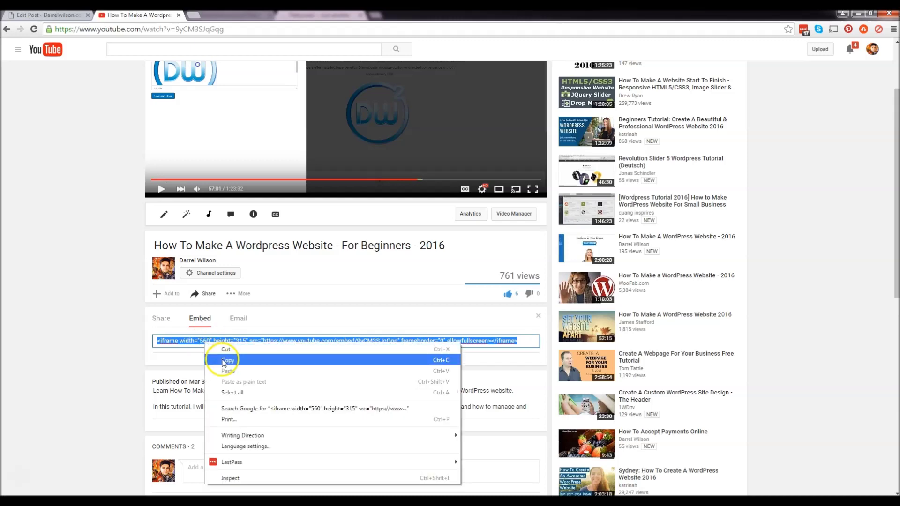
pyautogui.click(223, 360)
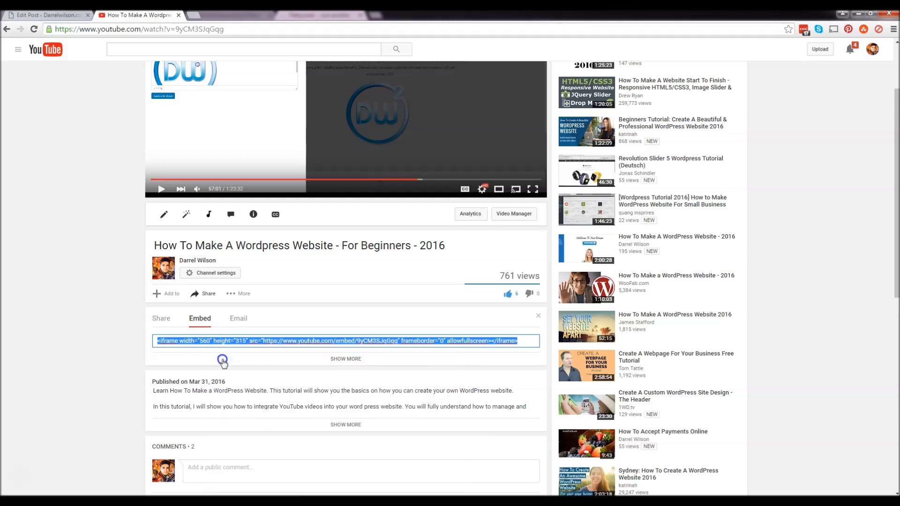
# - Paste the embed code on the blank line between the Stunning Time post's paragraphs
pyautogui.click(58, 17)
pyautogui.click(315, 303)
pyautogui.hotkey('ctrl', 'v')
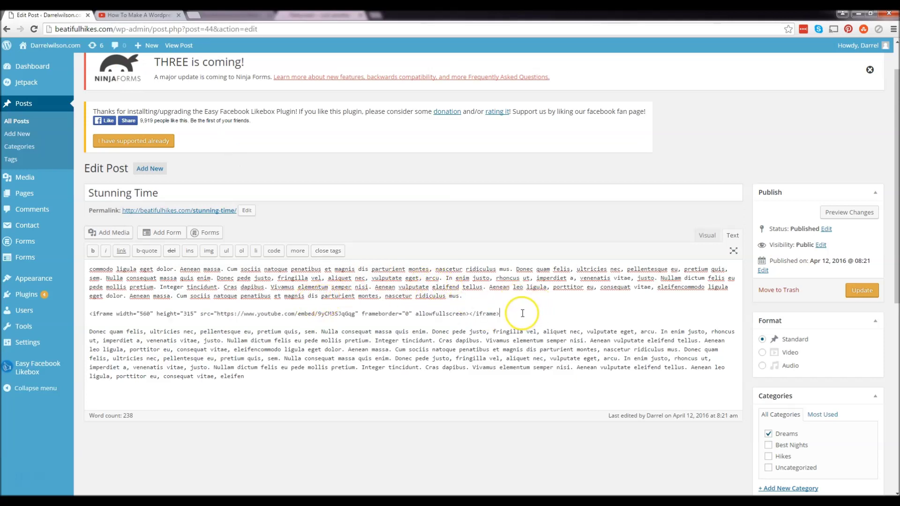
# - Update the Stunning Time post and open a preview of the changes
pyautogui.click(861, 290)
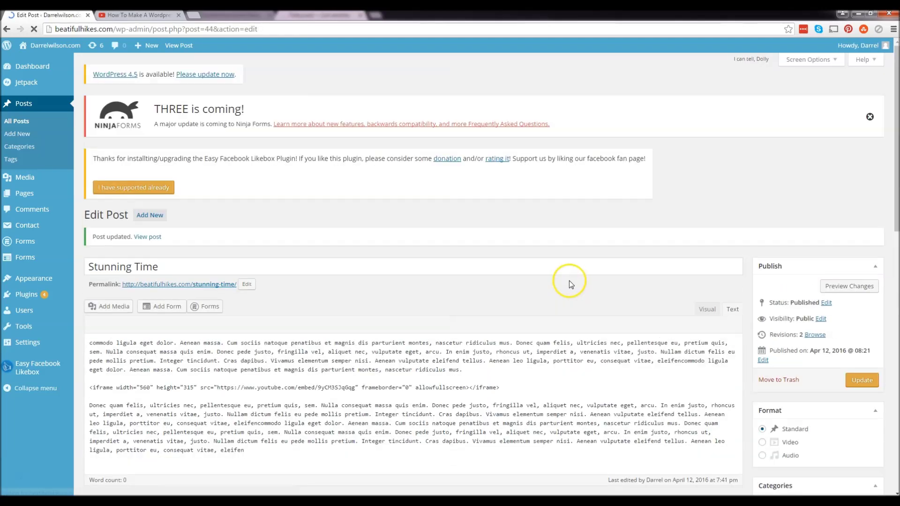
pyautogui.click(852, 287)
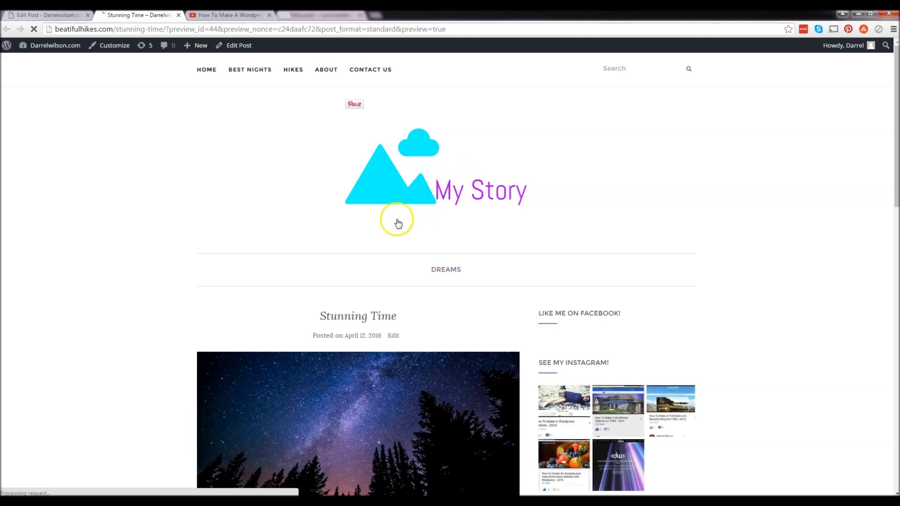
# - Scroll the preview to check the embedded tutorial video, then go back to the Edit Post tab
pyautogui.scroll(-5, 398, 223)
pyautogui.scroll(-3, 395, 223)
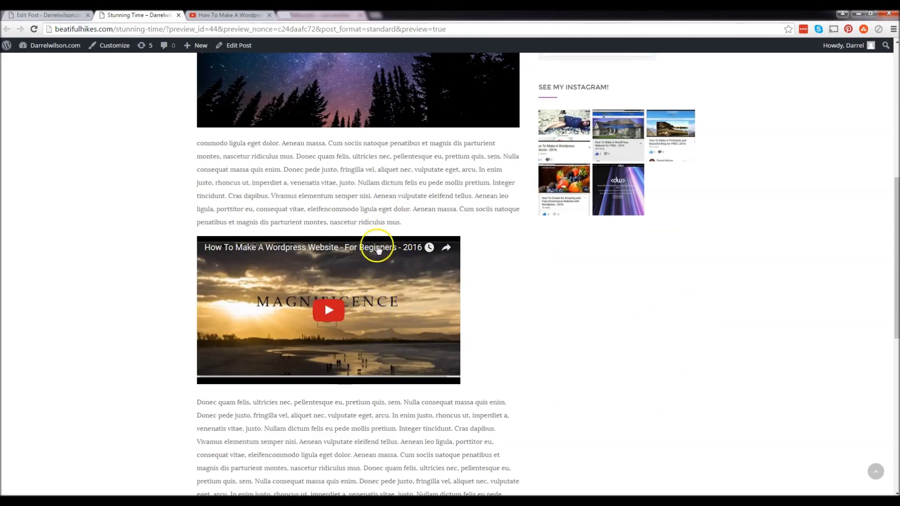
pyautogui.scroll(1, 385, 277)
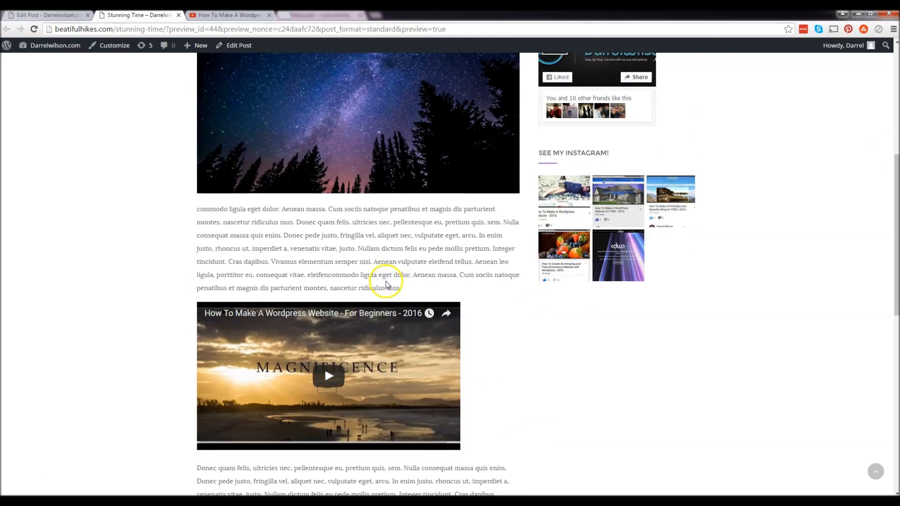
pyautogui.scroll(-1, 385, 285)
pyautogui.moveTo(543, 172)
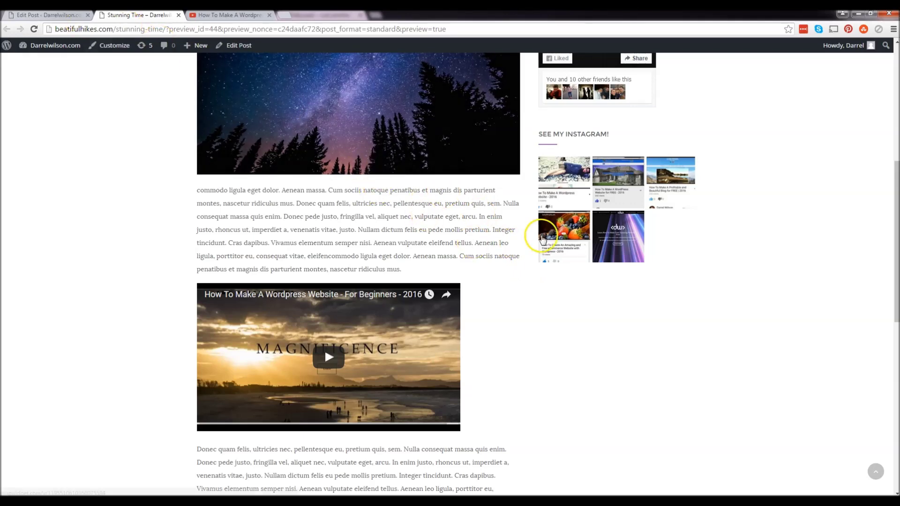
pyautogui.scroll(1, 529, 254)
pyautogui.scroll(-1, 497, 286)
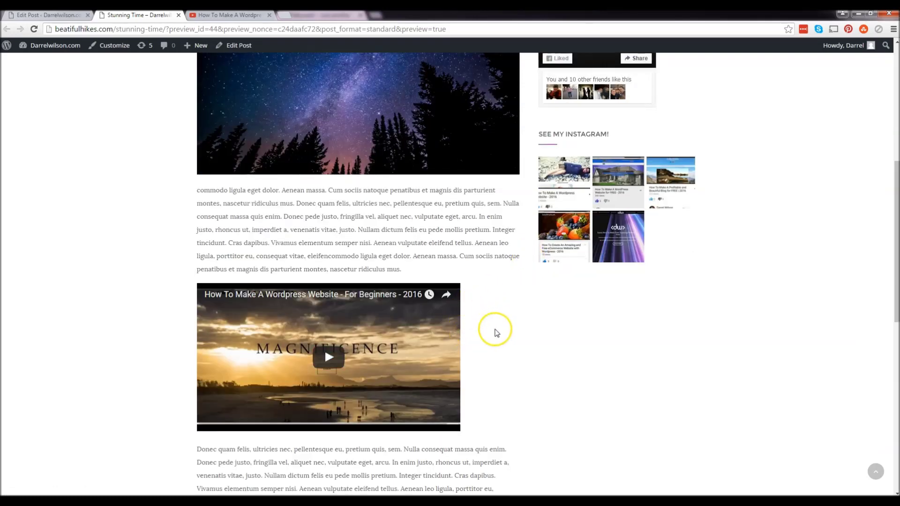
pyautogui.scroll(-1, 456, 352)
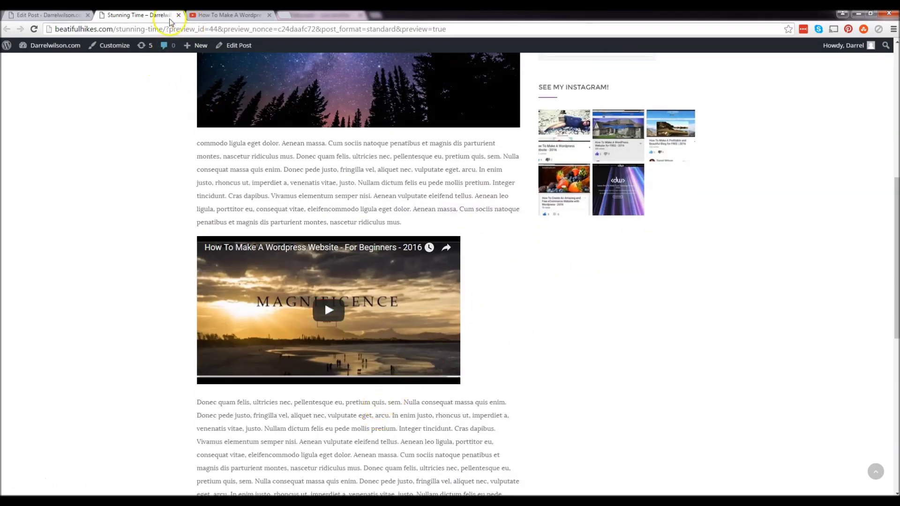
pyautogui.click(49, 15)
# - Change the iframe width from 560 to 650 and height from 315 to 500, then update the post
pyautogui.scroll(-1, 181, 341)
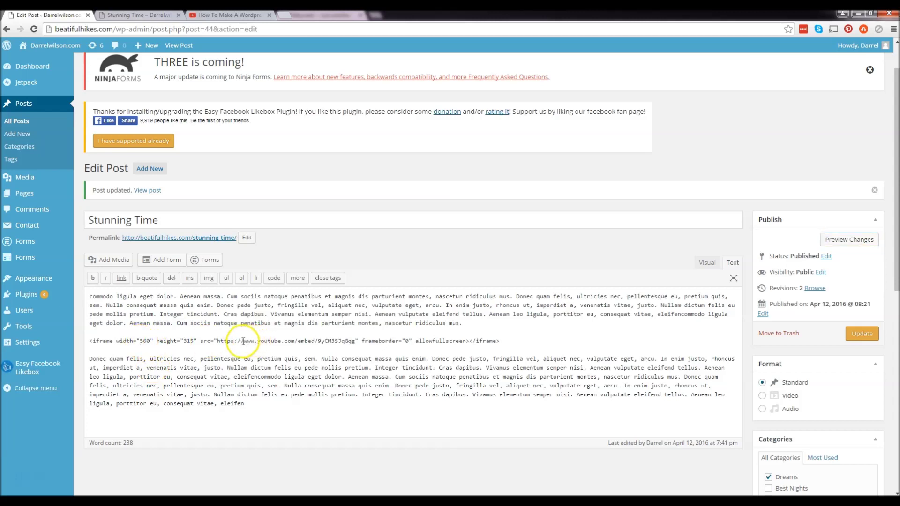
pyautogui.click(178, 339)
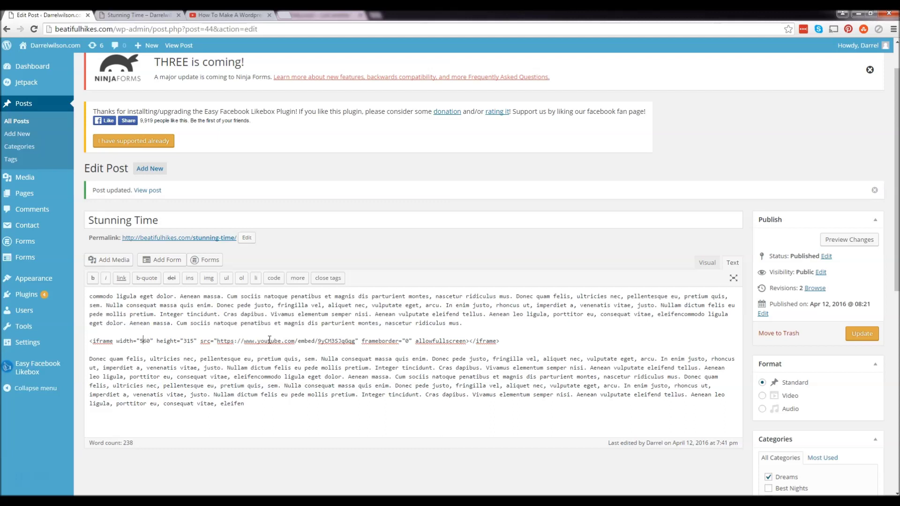
pyautogui.press('BackSpace')
pyautogui.press('BackSpace')
pyautogui.press('BackSpace')
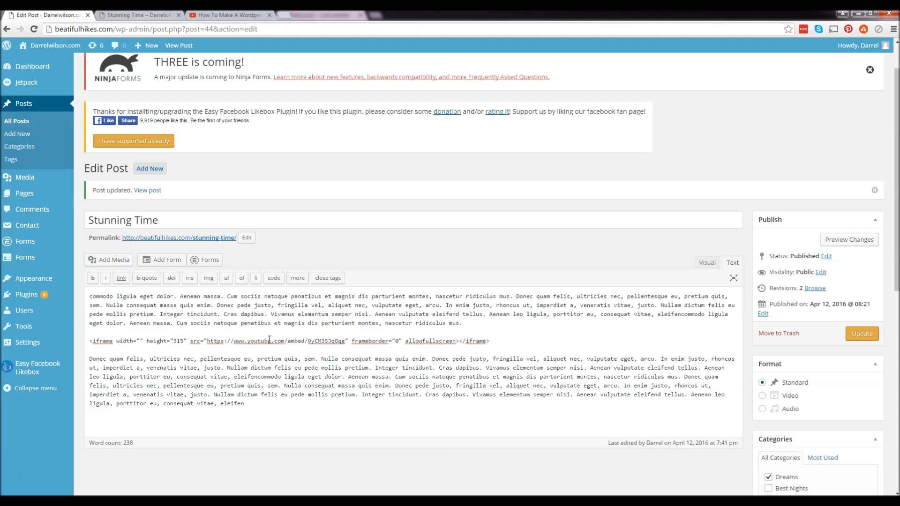
pyautogui.write('650')
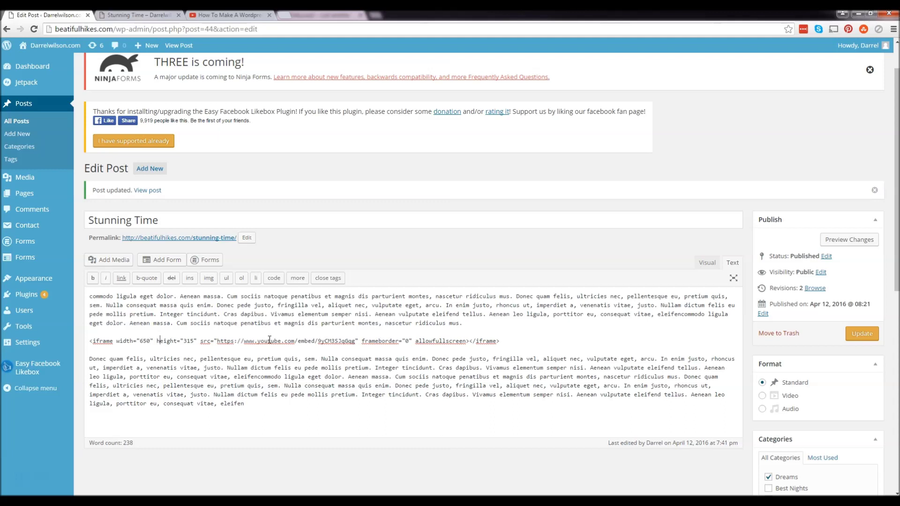
pyautogui.press('BackSpace')
pyautogui.press('BackSpace')
pyautogui.press('BackSpace')
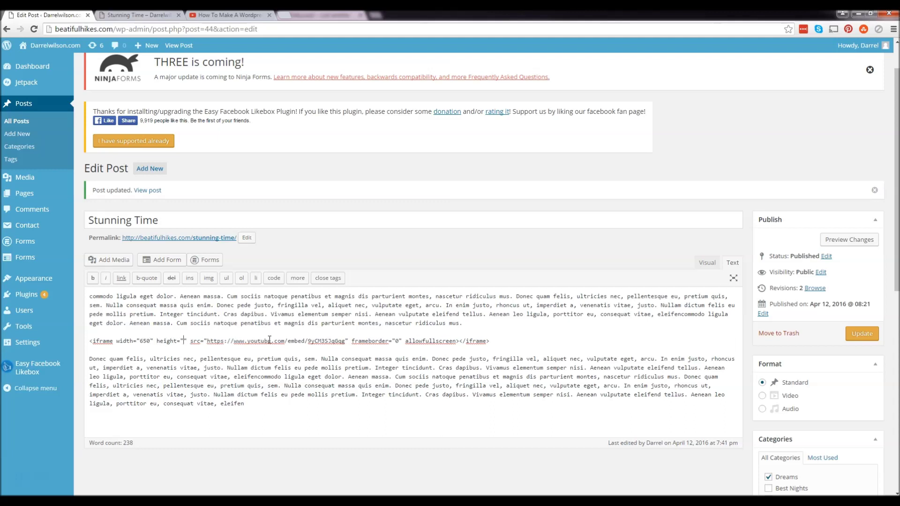
pyautogui.write('500')
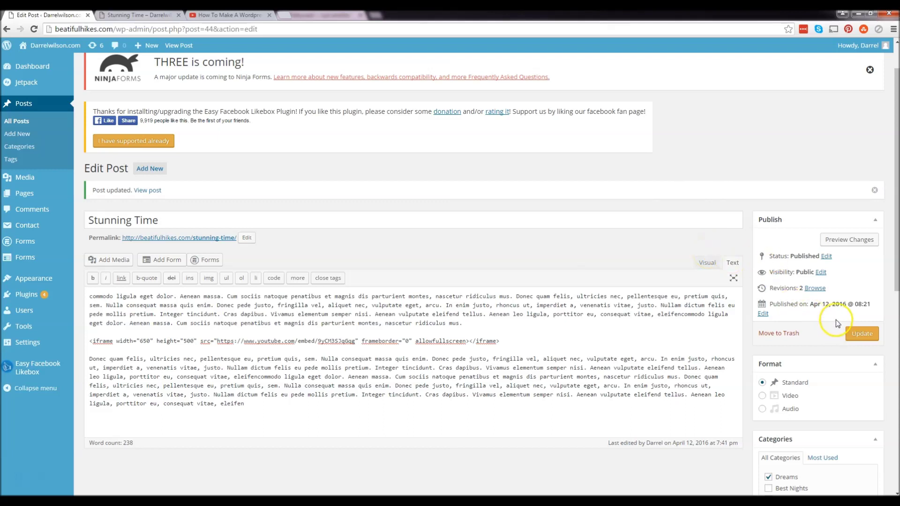
pyautogui.click(855, 335)
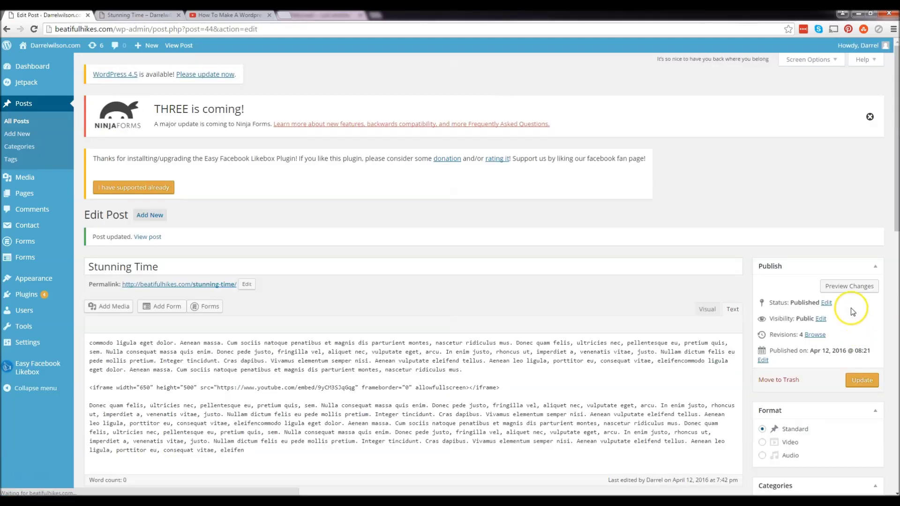
# - Preview the post and play then pause the enlarged embedded video to test it
pyautogui.click(854, 287)
pyautogui.click(144, 16)
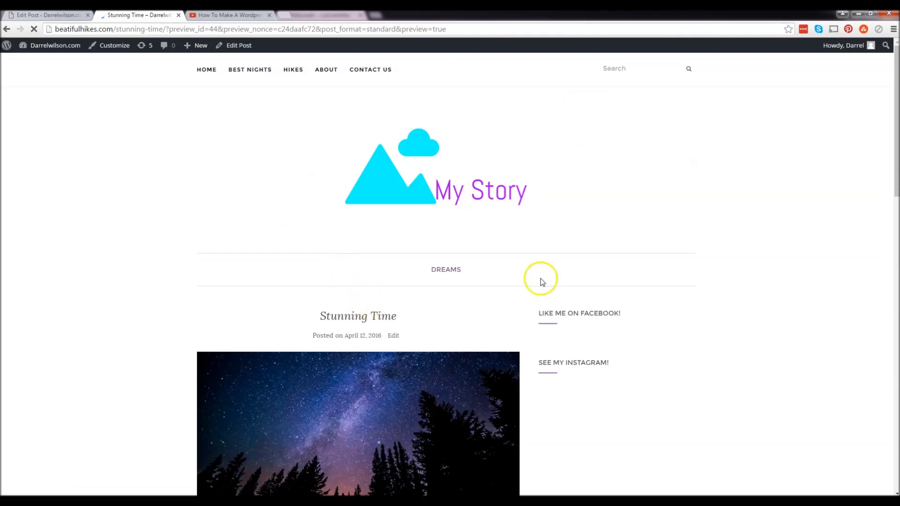
pyautogui.scroll(-2, 611, 287)
pyautogui.scroll(-7, 611, 287)
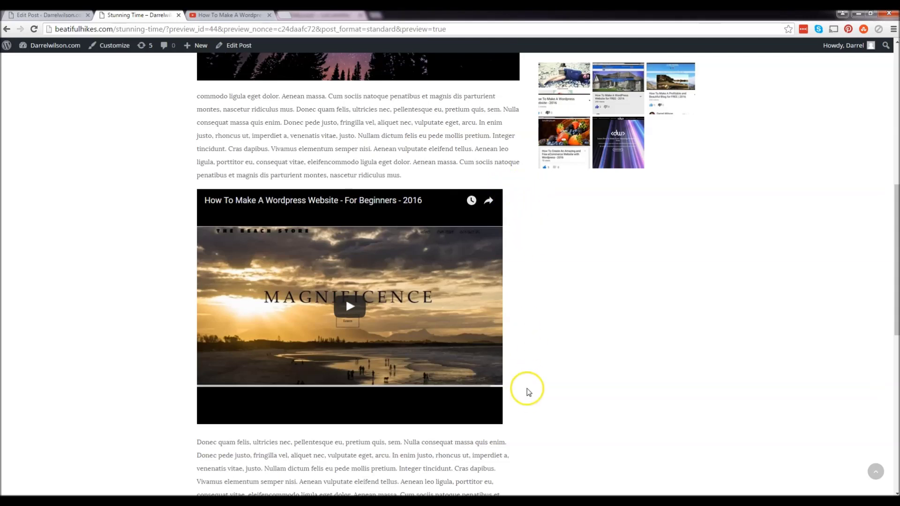
pyautogui.scroll(-1, 502, 356)
pyautogui.click(349, 259)
pyautogui.click(224, 368)
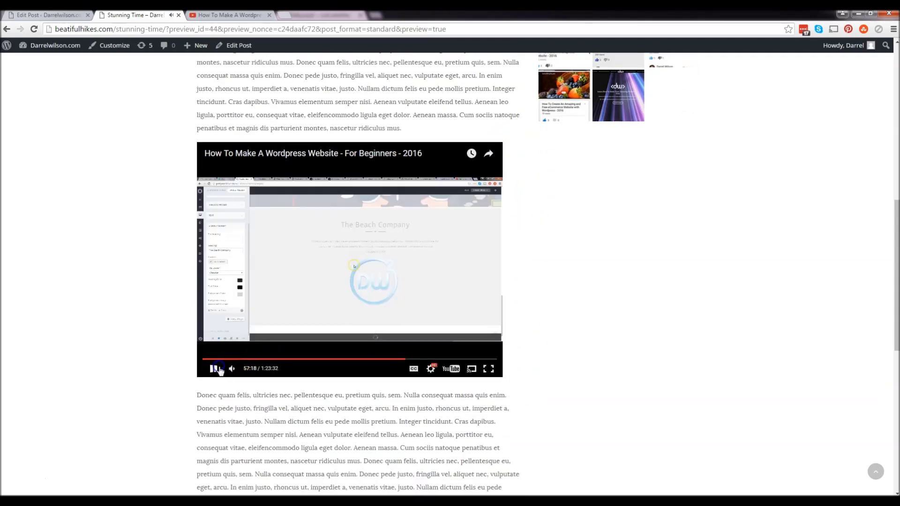
pyautogui.scroll(1, 422, 291)
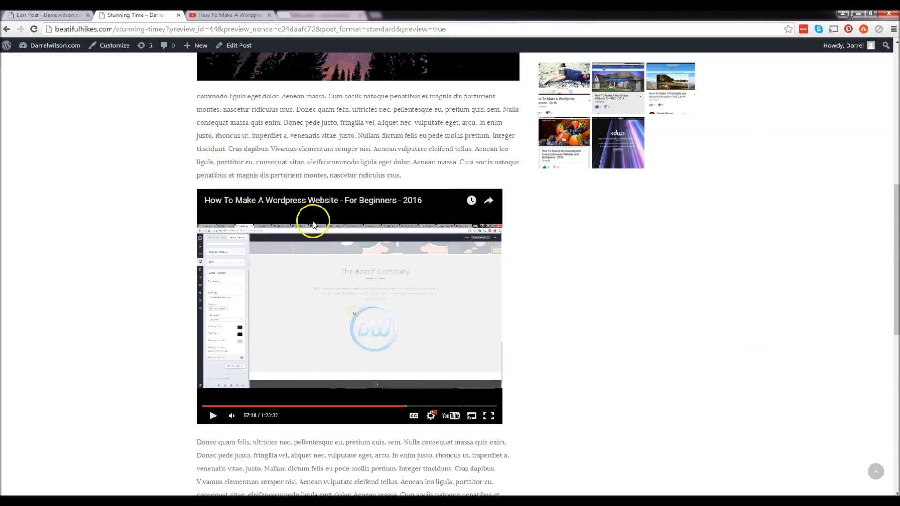
pyautogui.scroll(10, 311, 221)
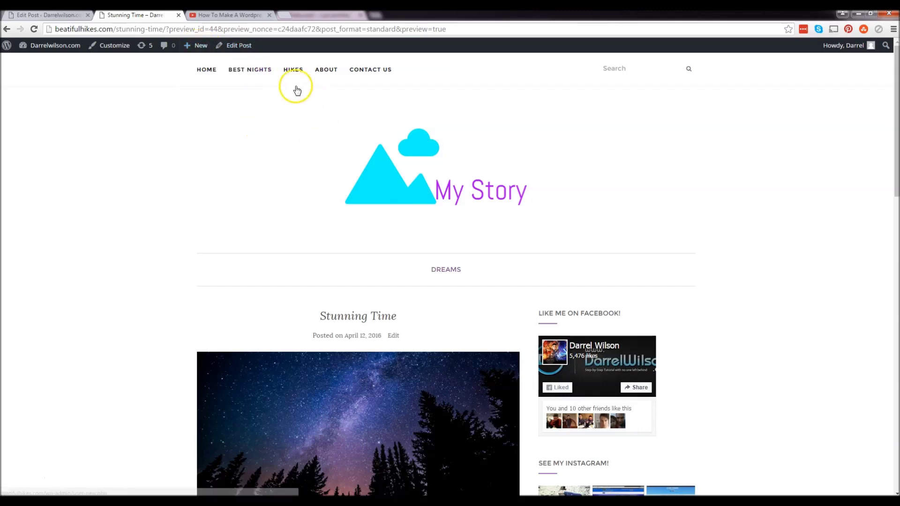
# - Go to the blog's home page and scroll down through it
pyautogui.click(203, 70)
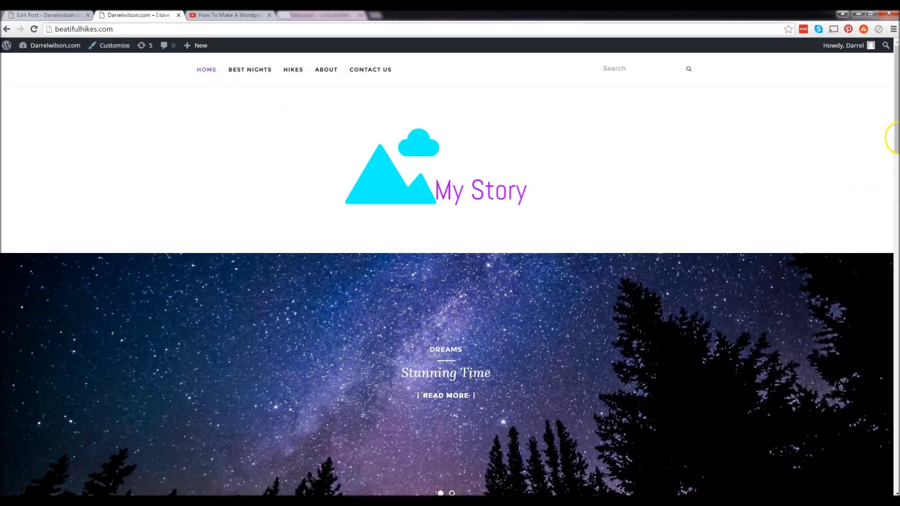
pyautogui.scroll(-1, 898, 154)
pyautogui.scroll(-2, 897, 154)
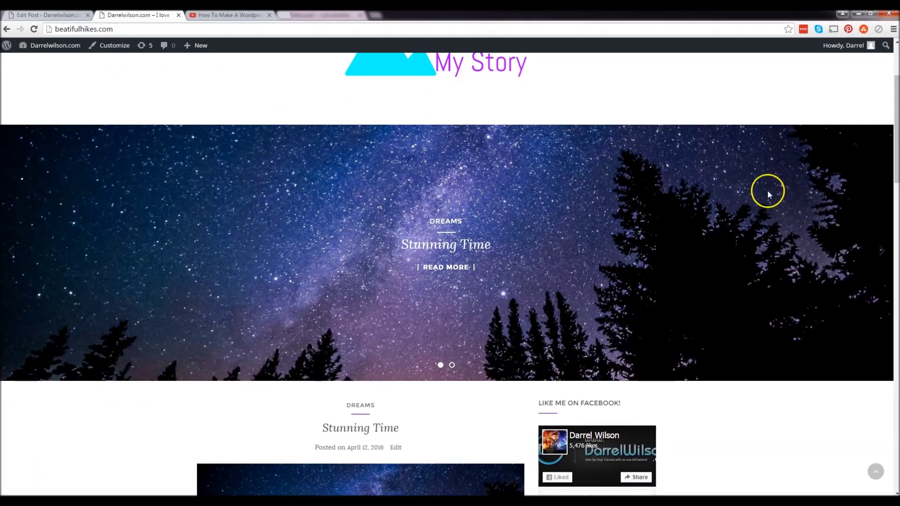
pyautogui.scroll(-8, 893, 191)
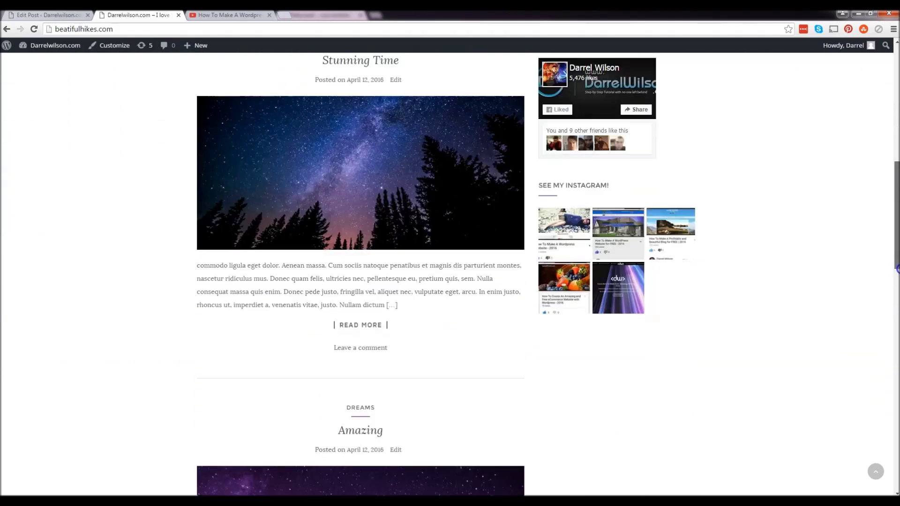
pyautogui.moveTo(897, 269); pyautogui.dragTo(897, 160)
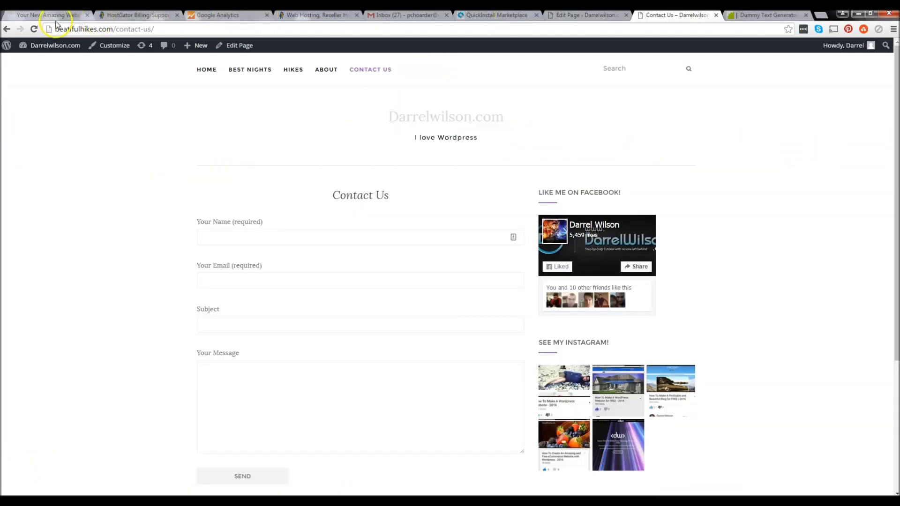
# - Navigate from Contact Us back to the home page and scroll it briefly
pyautogui.click(207, 70)
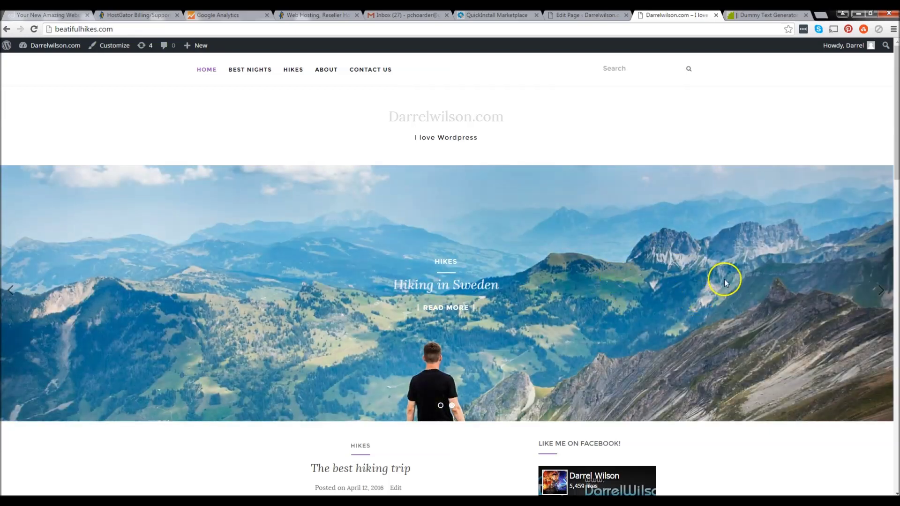
pyautogui.scroll(-2, 727, 279)
pyautogui.scroll(1, 730, 279)
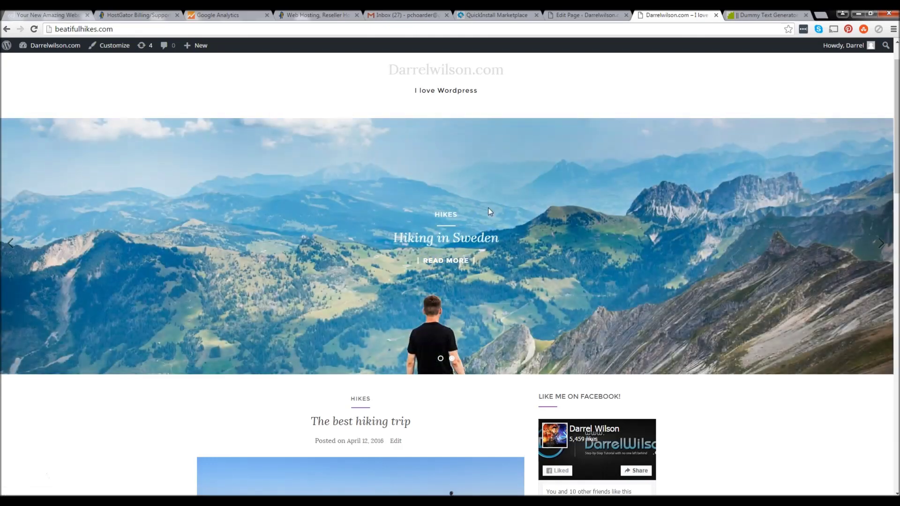
# - Google 'logo maker' from the last tab and open the logomakr.com result
pyautogui.click(778, 16)
pyautogui.click(760, 27)
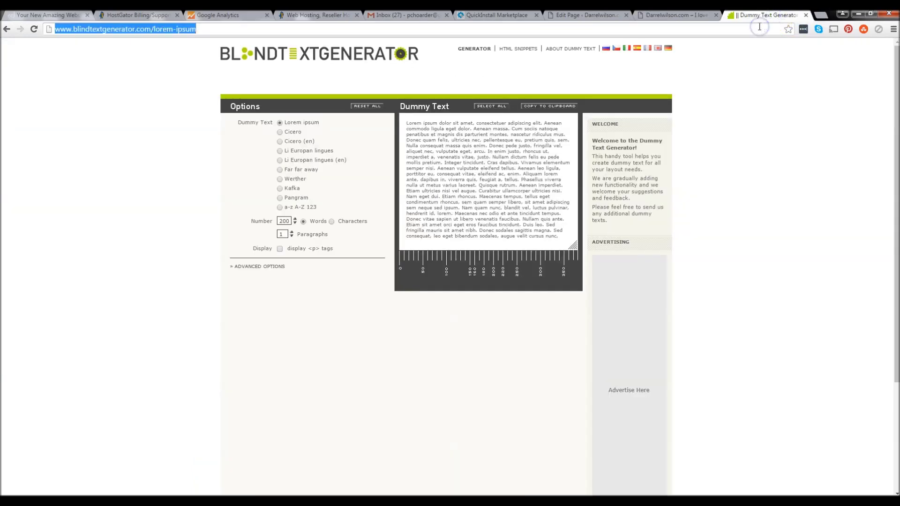
pyautogui.write('google.com')
pyautogui.press('Return')
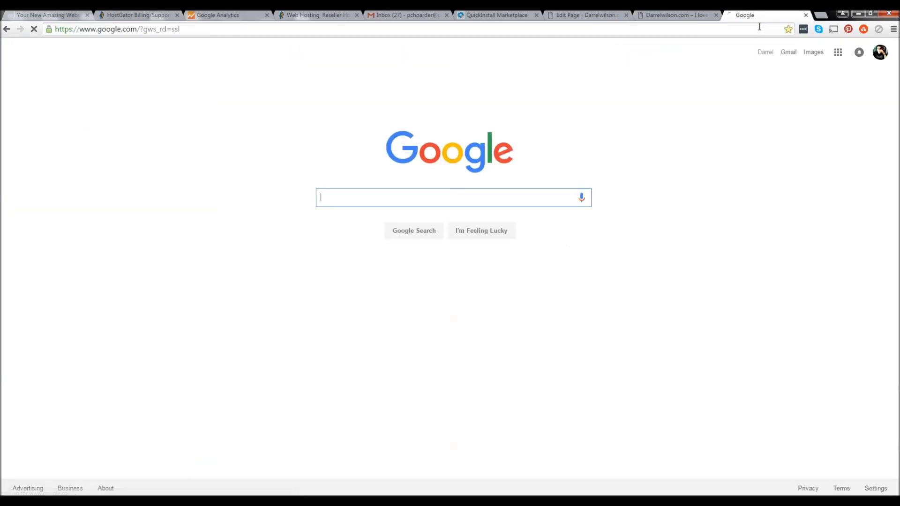
pyautogui.write('logo maker')
pyautogui.press('Return')
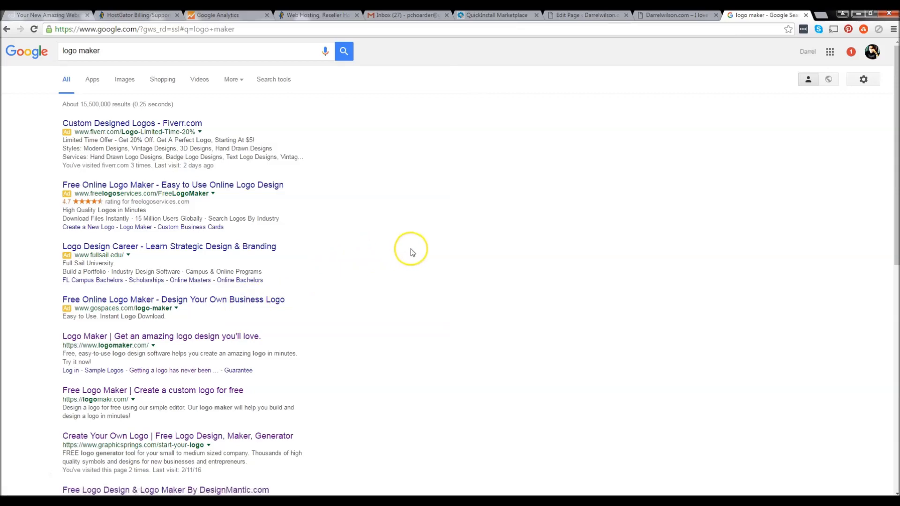
pyautogui.scroll(-2, 420, 252)
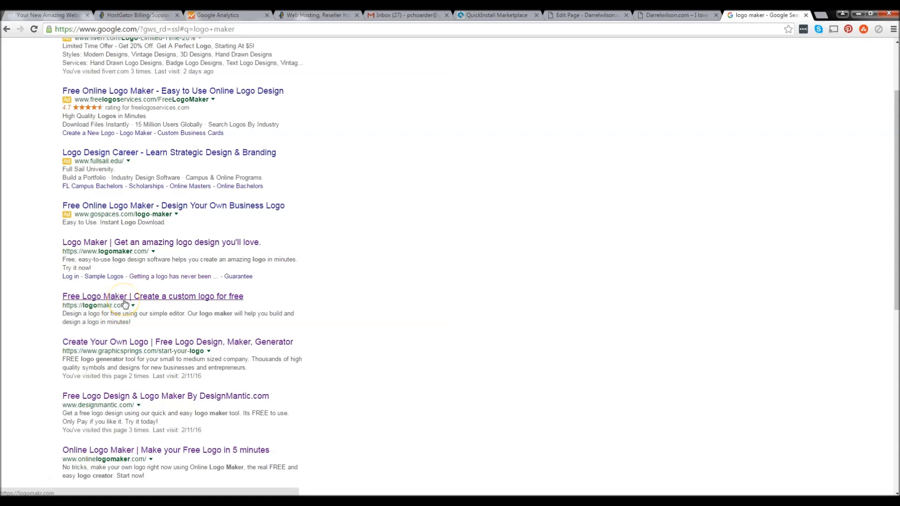
pyautogui.click(123, 297)
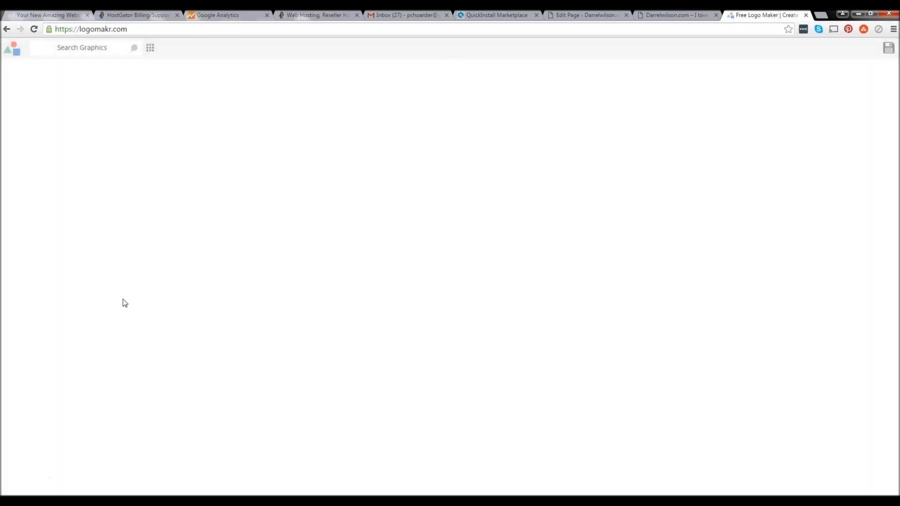
# - Dismiss the welcome tip, add the cloud-and-mountain Landscape icon and move it up-left
pyautogui.click(514, 133)
pyautogui.click(64, 59)
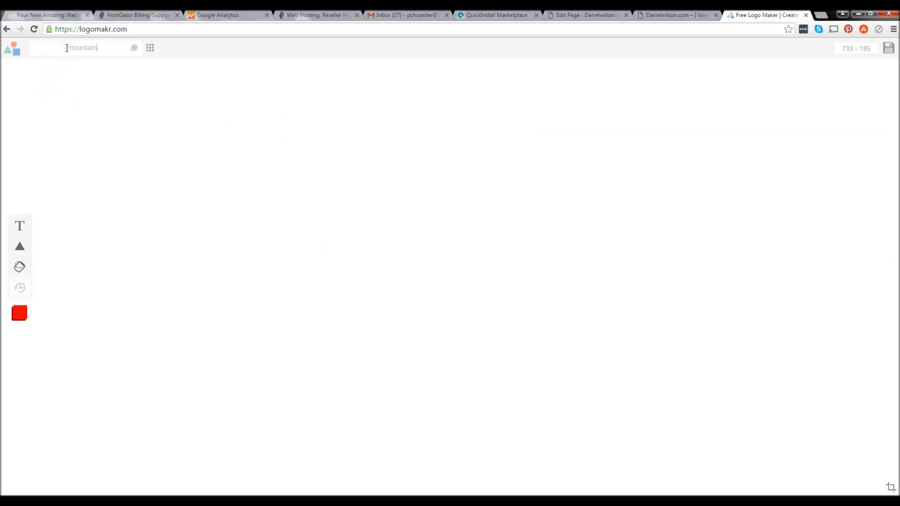
pyautogui.press('Return')
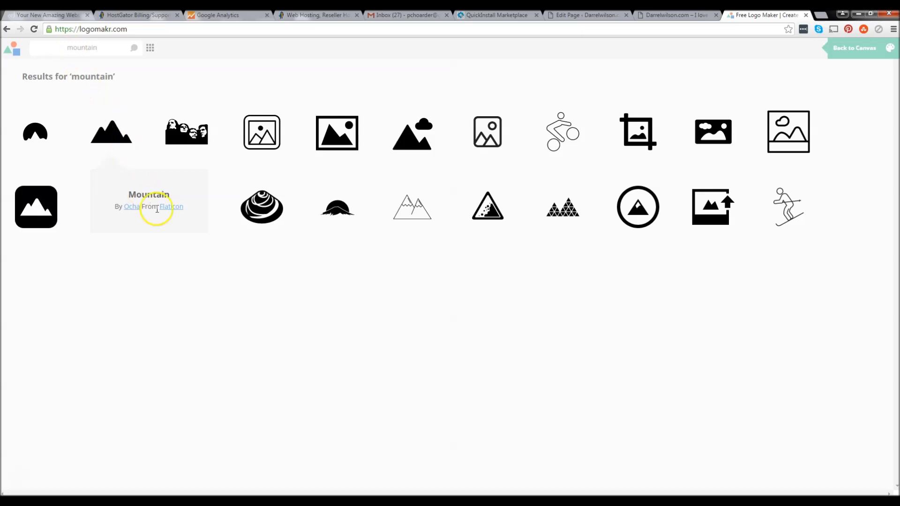
pyautogui.click(415, 154)
pyautogui.moveTo(442, 255); pyautogui.dragTo(416, 232)
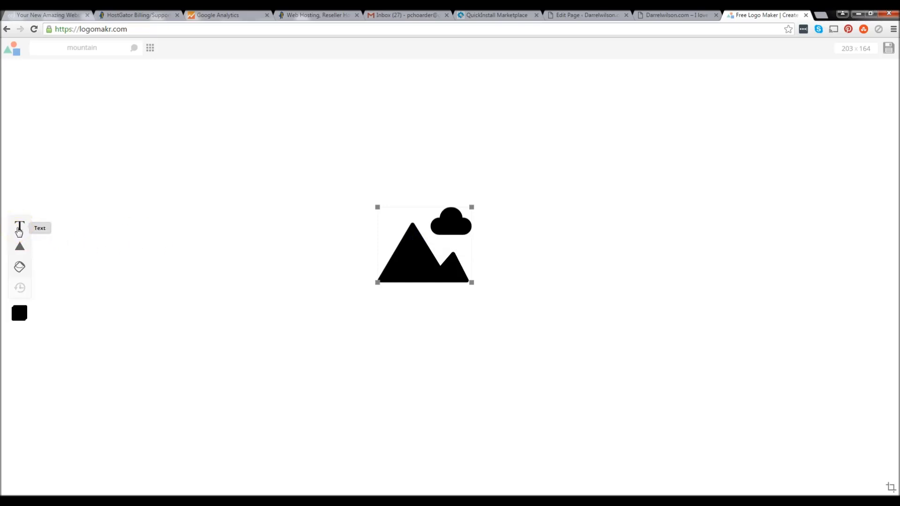
# - Add a text box reading My Story and move it beside the mountain
pyautogui.click(18, 230)
pyautogui.moveTo(381, 261); pyautogui.dragTo(422, 258)
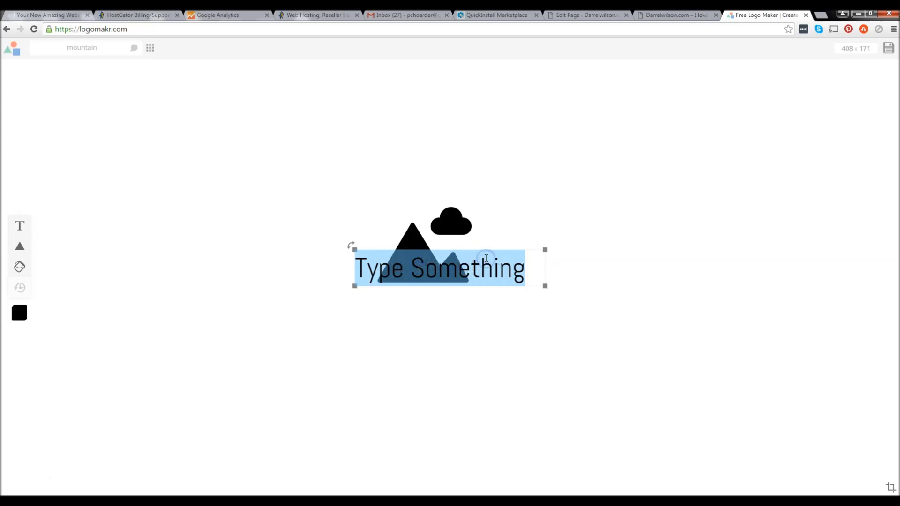
pyautogui.press('BackSpace')
pyautogui.write('My Story')
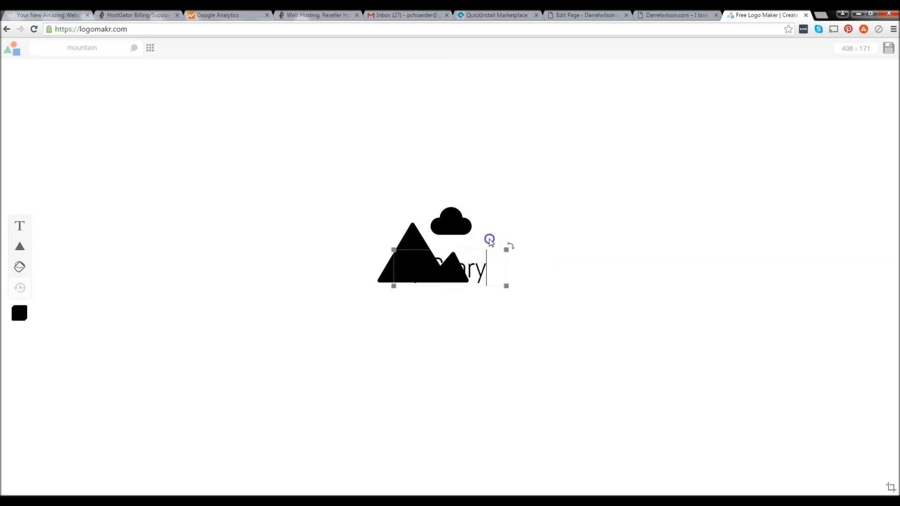
pyautogui.moveTo(489, 241); pyautogui.dragTo(580, 257)
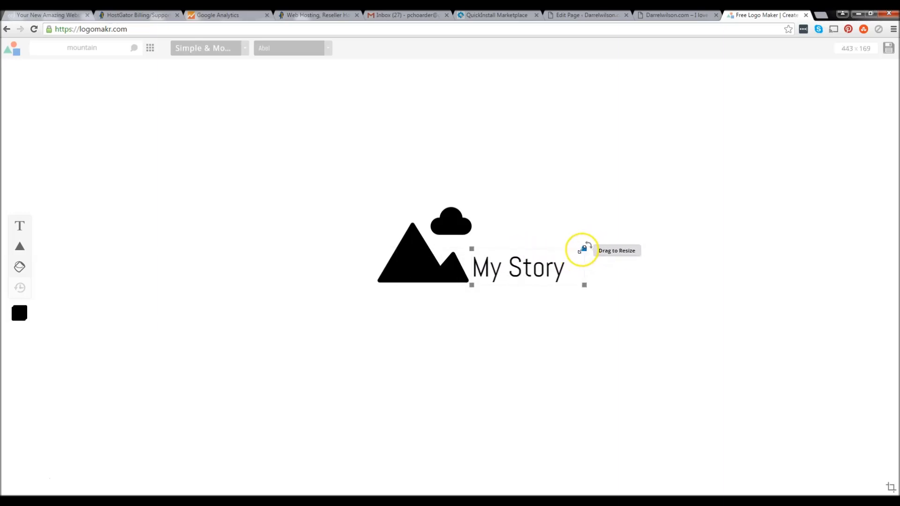
# - Try recolouring the mountain icon and browse shapes, settling on a muted teal colour 4e7a73
pyautogui.click(416, 276)
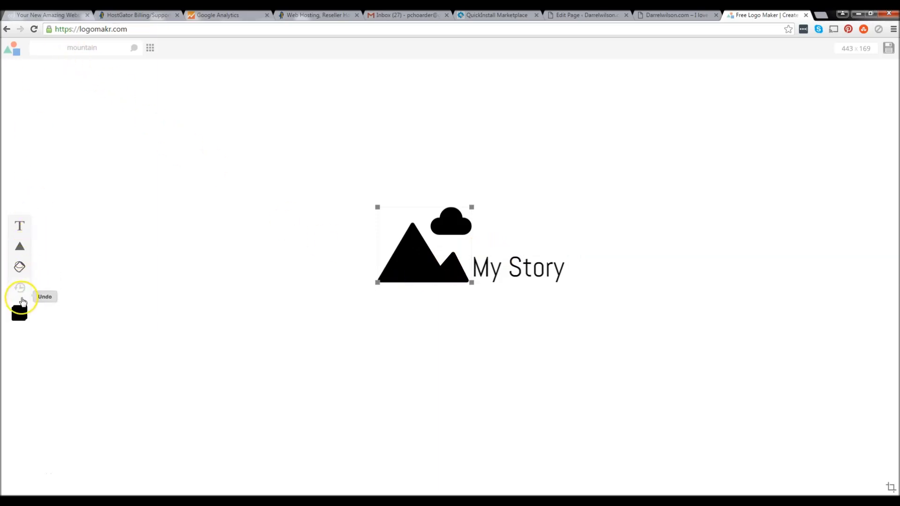
pyautogui.click(18, 268)
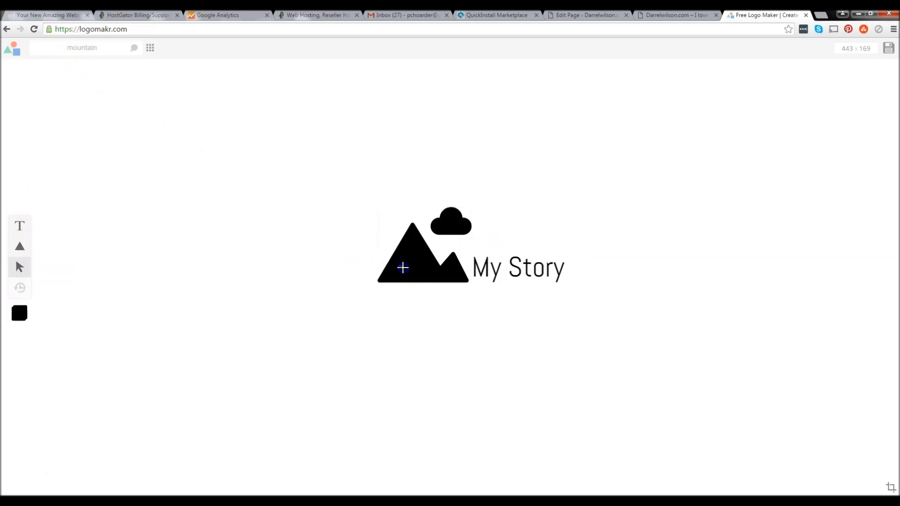
pyautogui.click(20, 251)
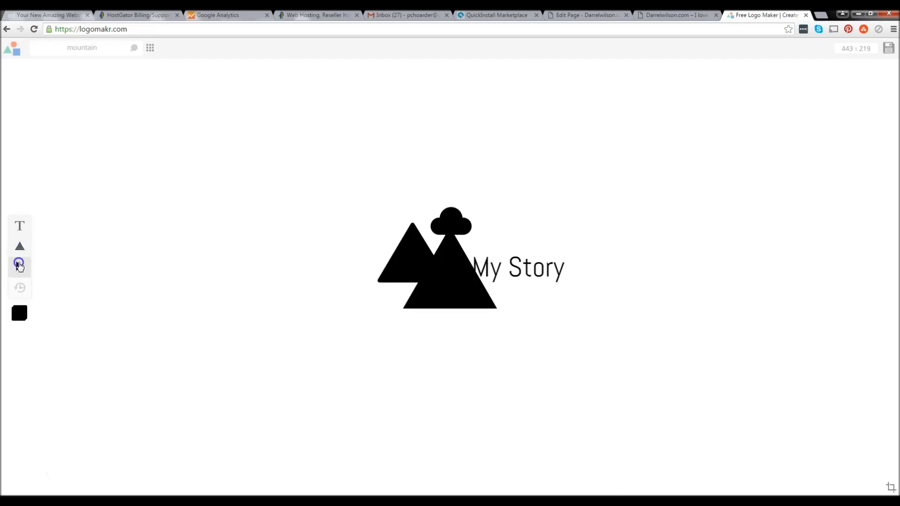
pyautogui.click(621, 189)
pyautogui.click(100, 349)
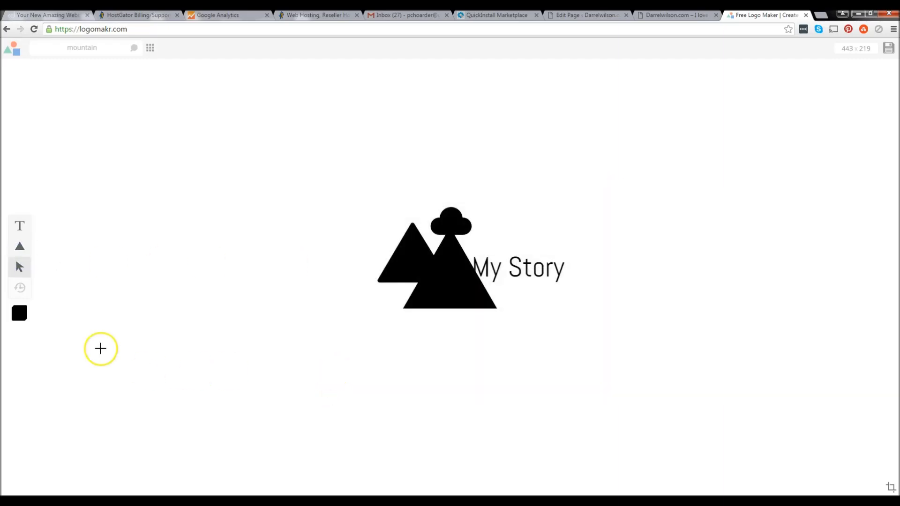
pyautogui.click(18, 223)
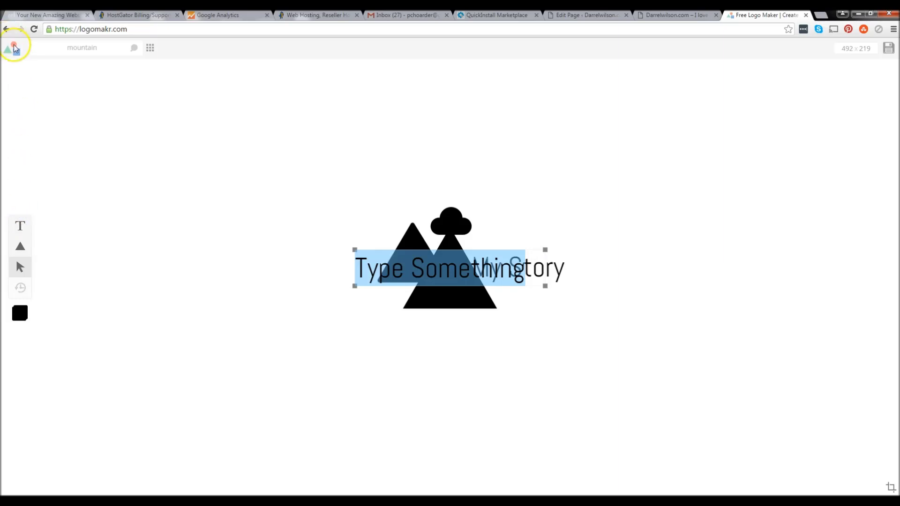
pyautogui.click(151, 48)
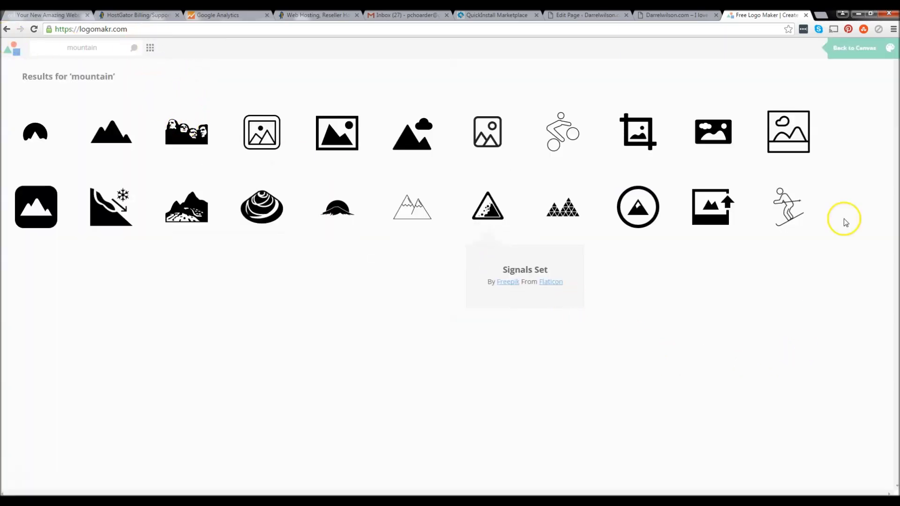
pyautogui.click(850, 48)
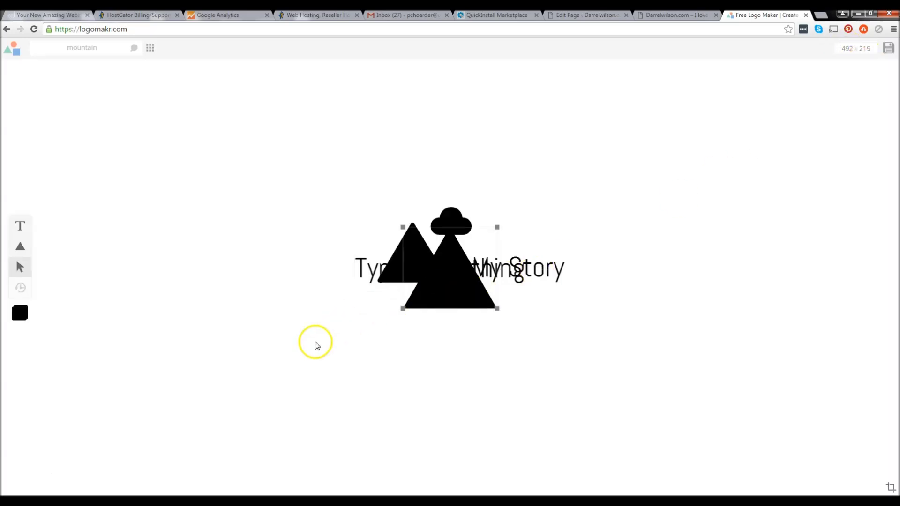
pyautogui.click(19, 313)
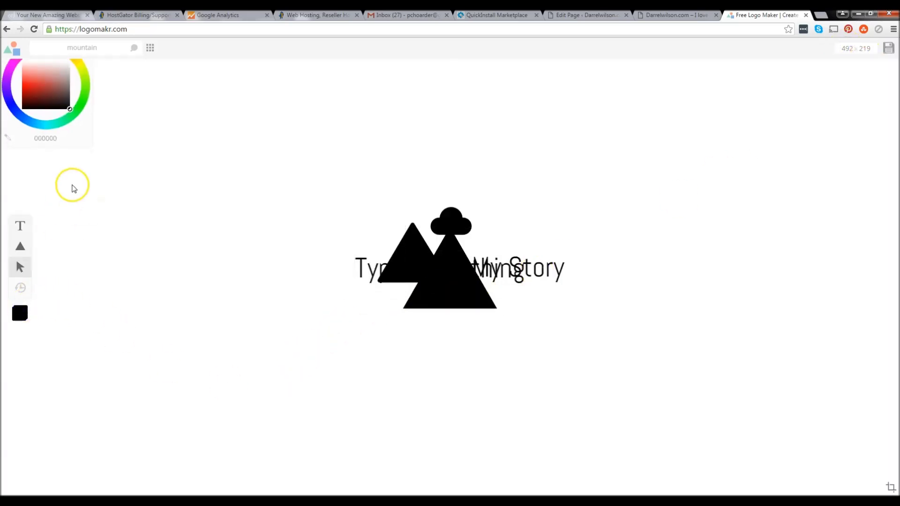
pyautogui.click(52, 124)
pyautogui.moveTo(52, 98); pyautogui.dragTo(60, 90)
# - Marquee-select all logo elements and delete them from the canvas
pyautogui.moveTo(537, 161); pyautogui.dragTo(329, 283)
pyautogui.moveTo(573, 213); pyautogui.dragTo(331, 398)
pyautogui.press('Delete')
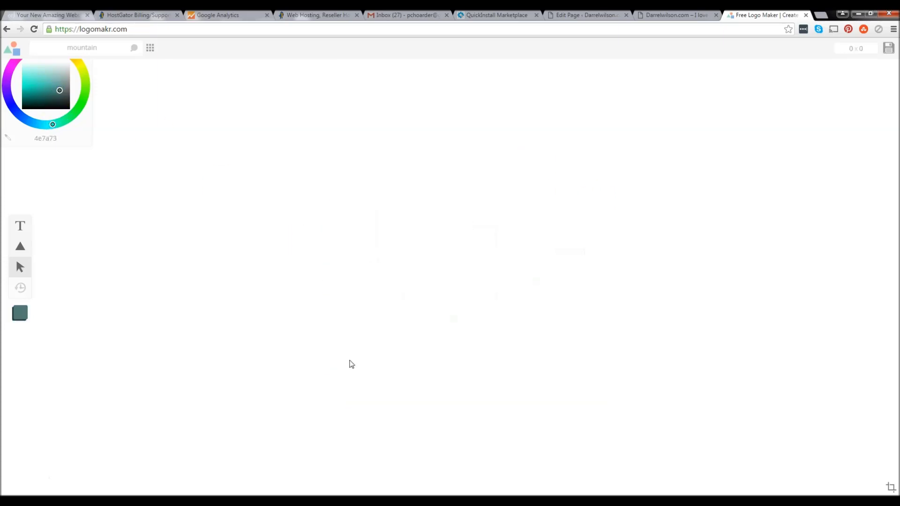
# - Search 'mountain', add the mountain-and-cloud icon and recolour it cyan 00fdff
pyautogui.click(99, 47)
pyautogui.write('mountain')
pyautogui.press('Return')
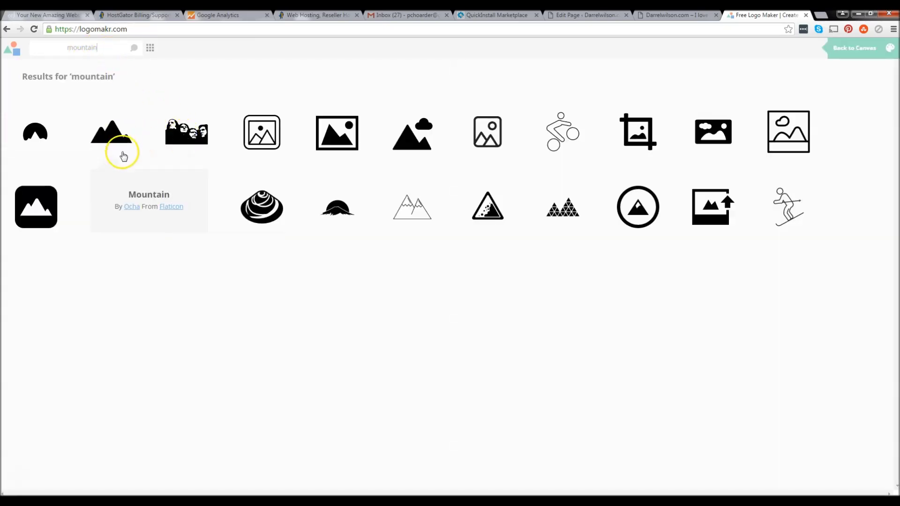
pyautogui.click(422, 143)
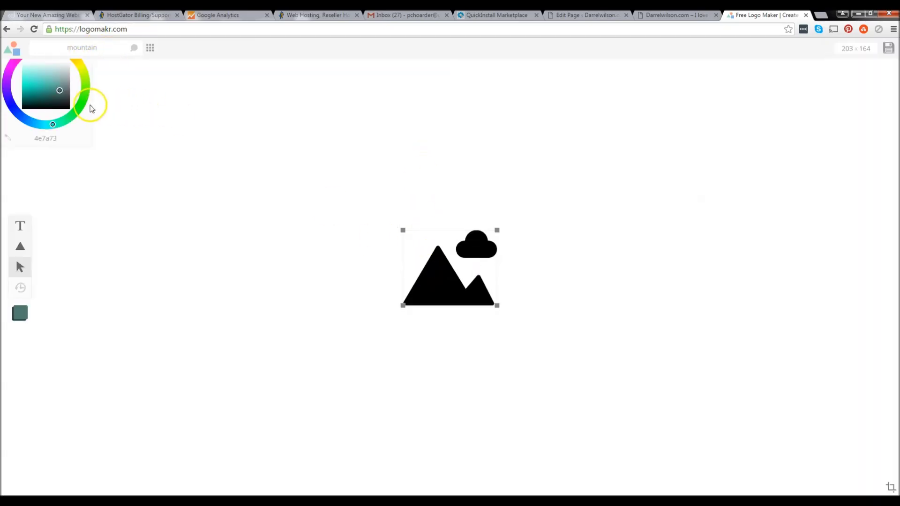
pyautogui.moveTo(77, 108); pyautogui.dragTo(45, 127)
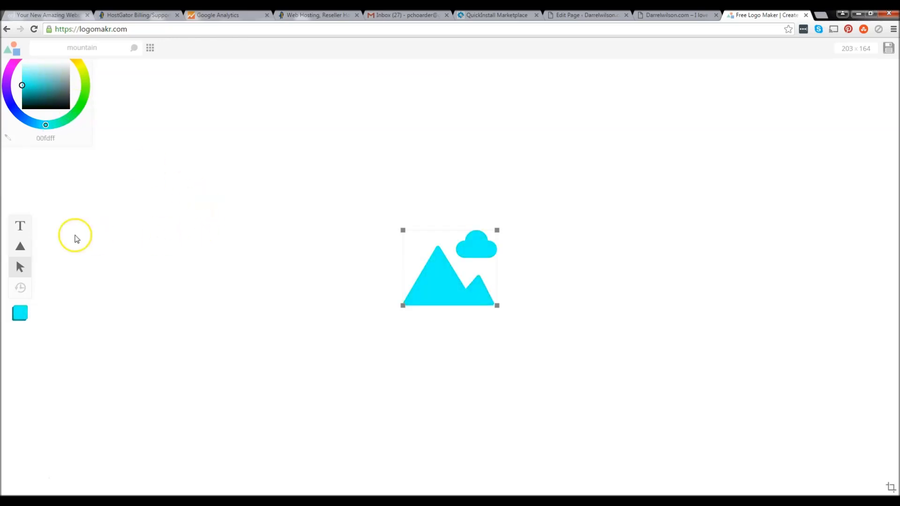
# - Add a text box reading My Story and place it right beside the mountain icon
pyautogui.click(20, 227)
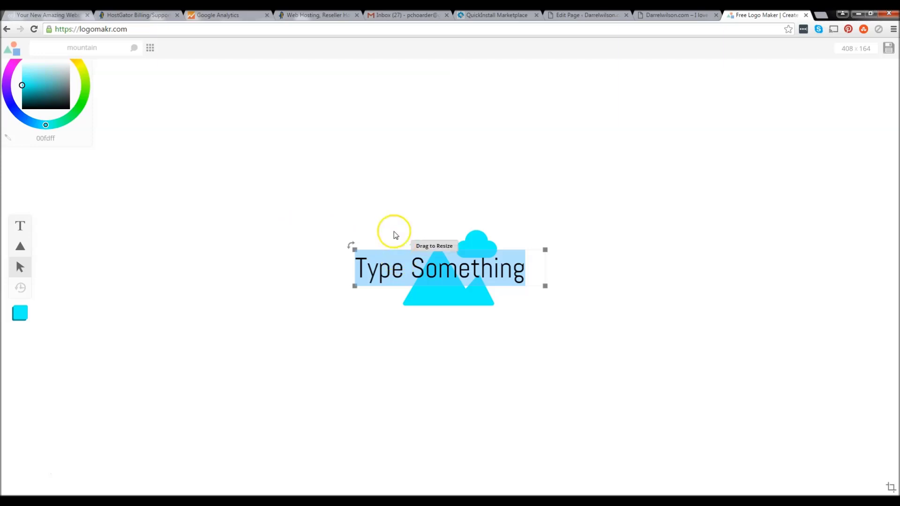
pyautogui.moveTo(387, 262); pyautogui.dragTo(542, 282)
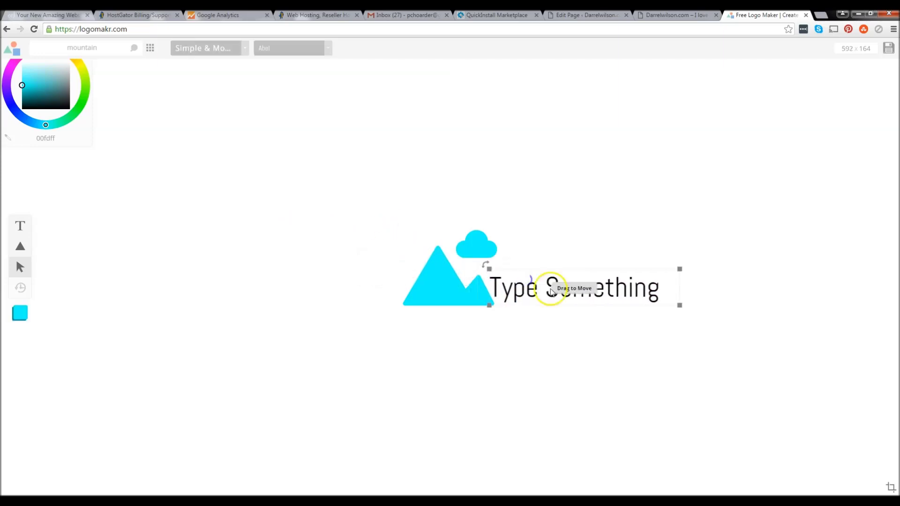
pyautogui.doubleClick(609, 288)
pyautogui.press('BackSpace')
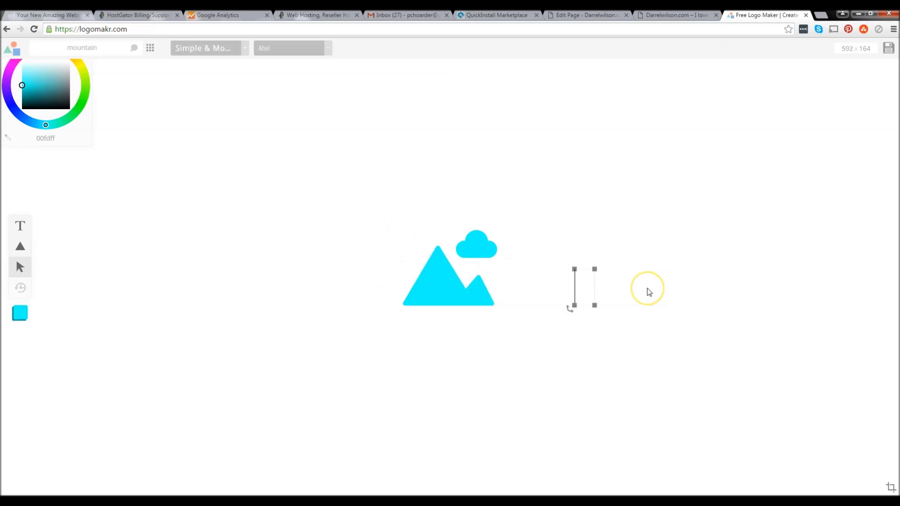
pyautogui.write('My Story')
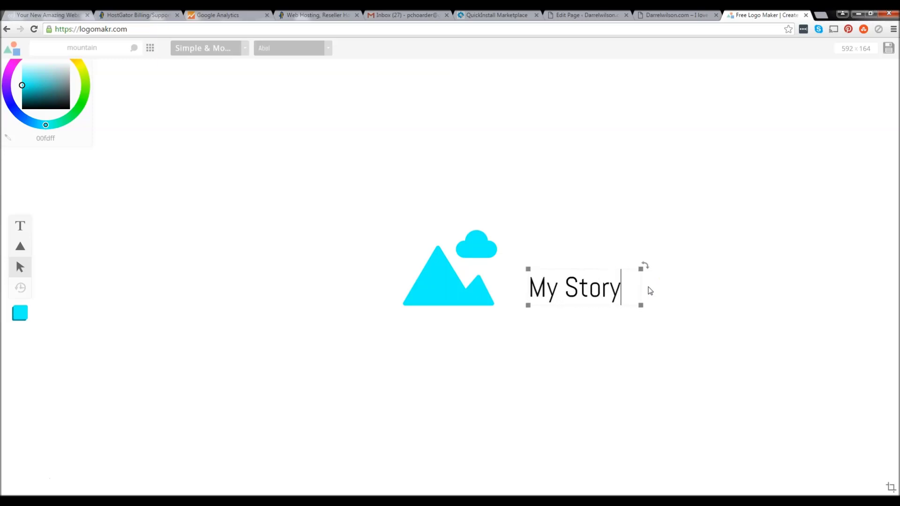
pyautogui.click(590, 237)
pyautogui.moveTo(575, 272); pyautogui.dragTo(516, 285)
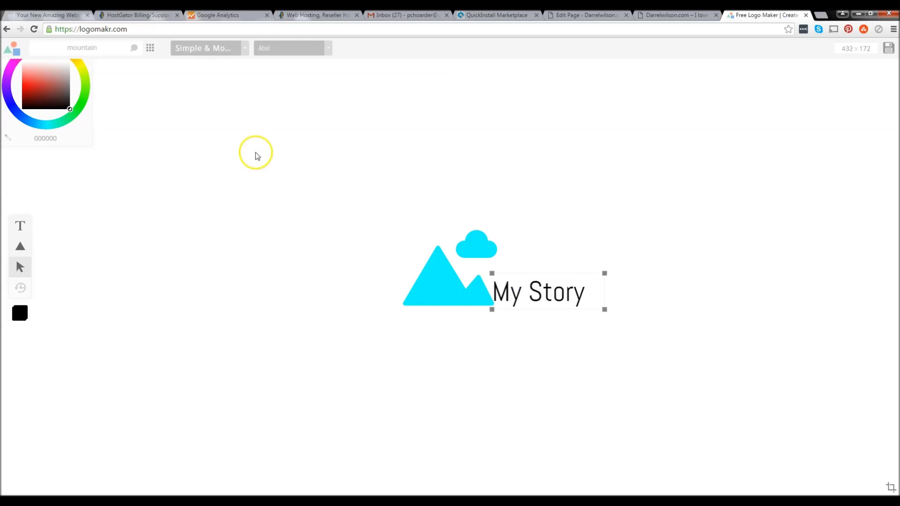
# - Make My Story purple (ae00ff) and crop the logo to 450 by 250
pyautogui.click(9, 78)
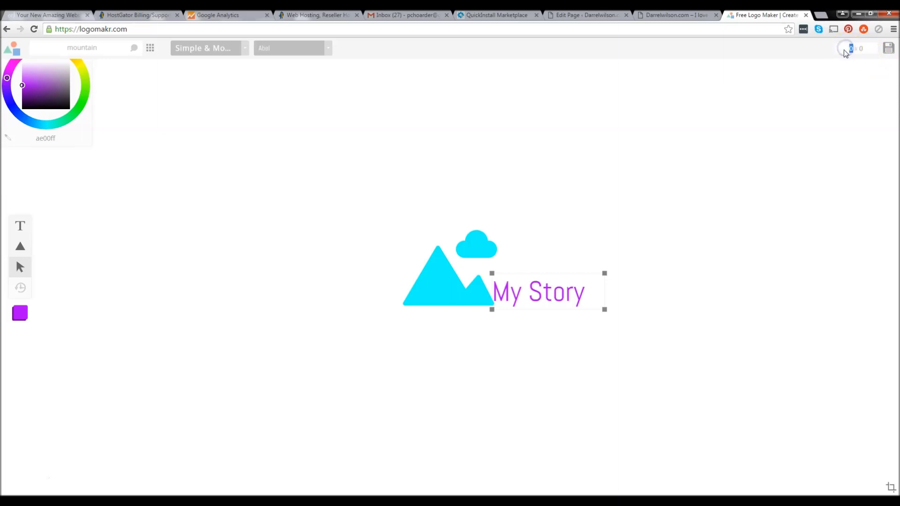
pyautogui.write('250')
pyautogui.press('Tab')
pyautogui.write('250')
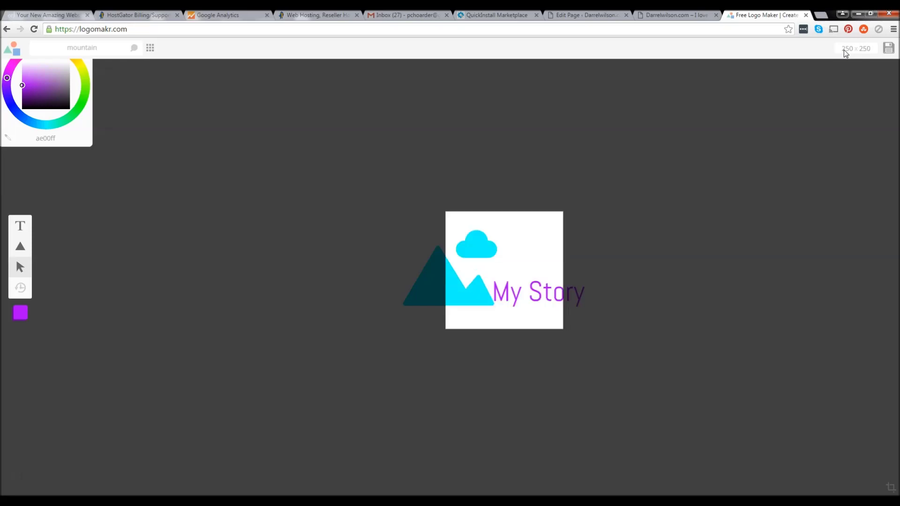
pyautogui.click(546, 266)
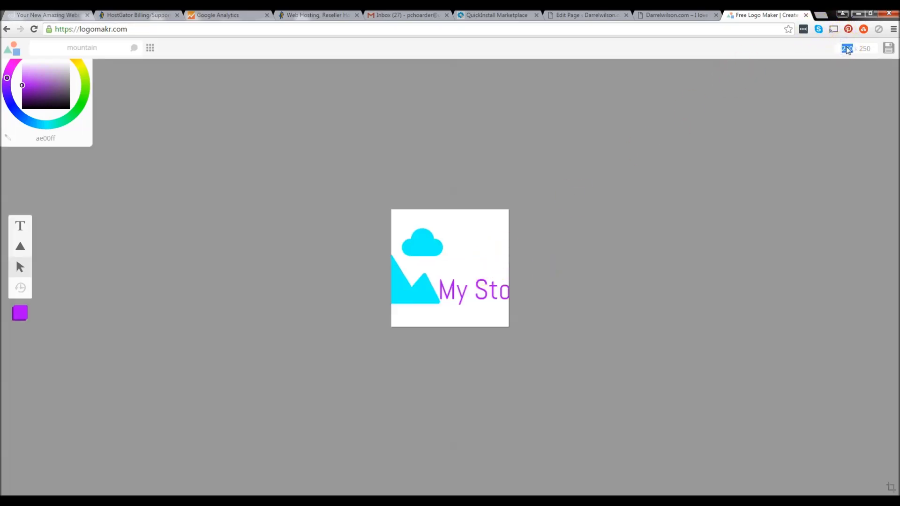
pyautogui.write('450')
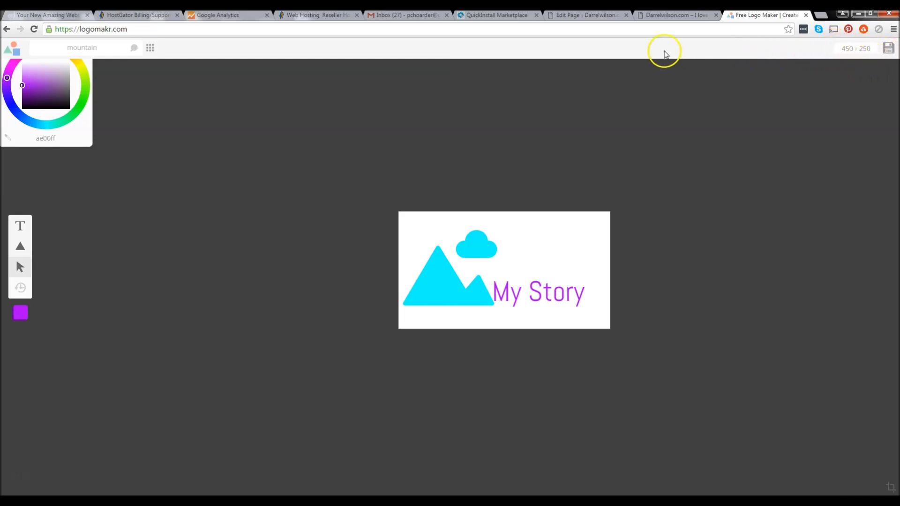
# - Compare against the hiking blog tab, then save the finished logo
pyautogui.click(670, 18)
pyautogui.scroll(2, 548, 90)
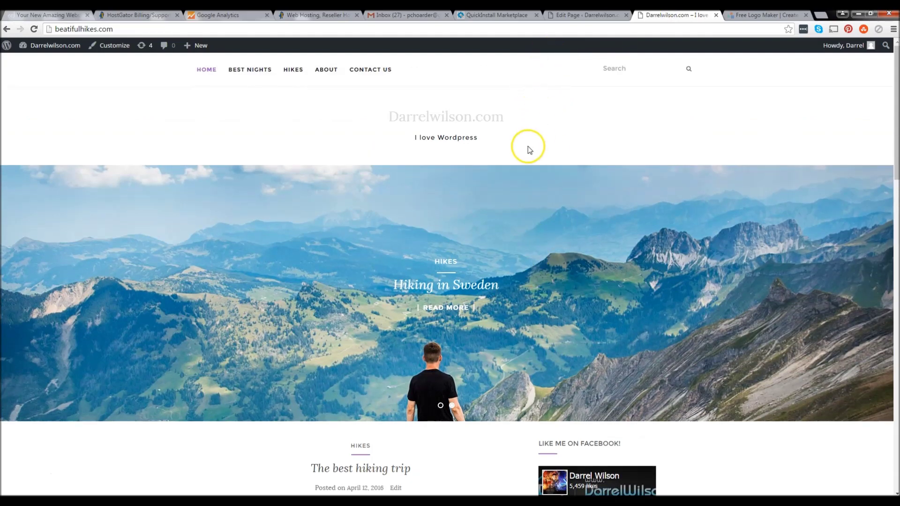
pyautogui.click(753, 16)
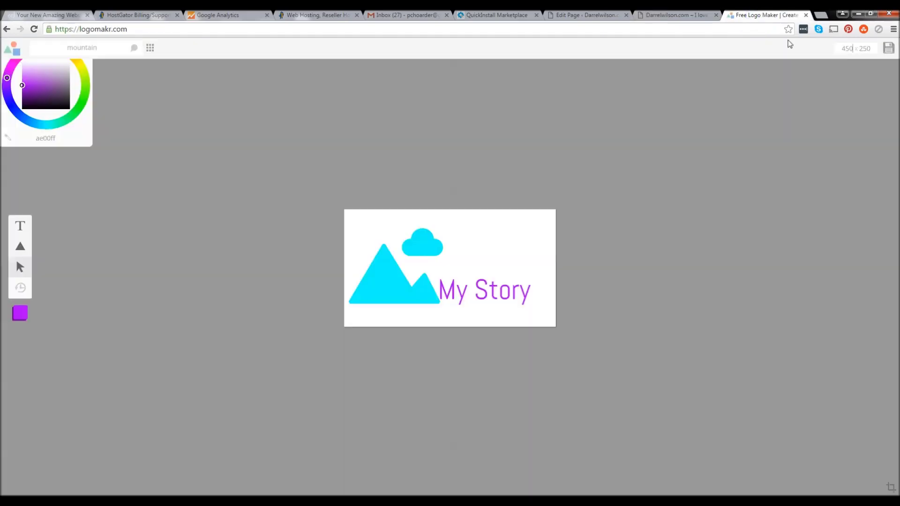
pyautogui.click(889, 49)
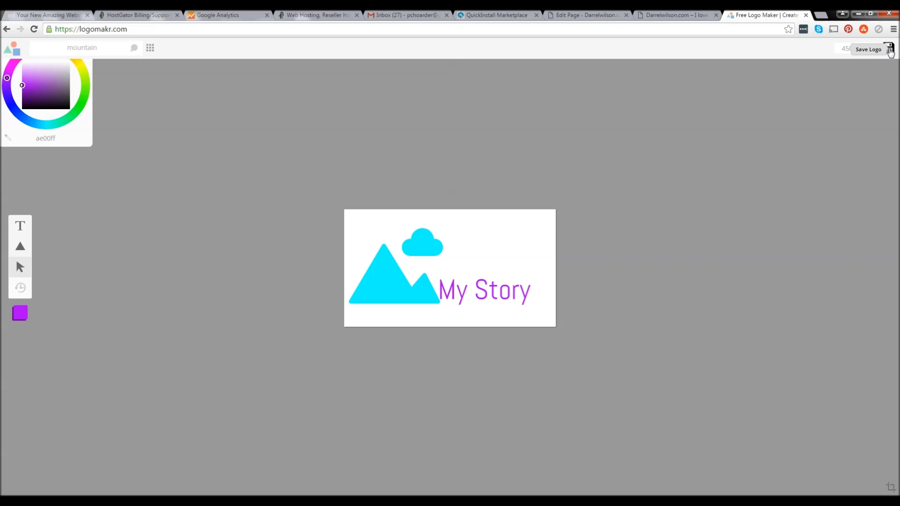
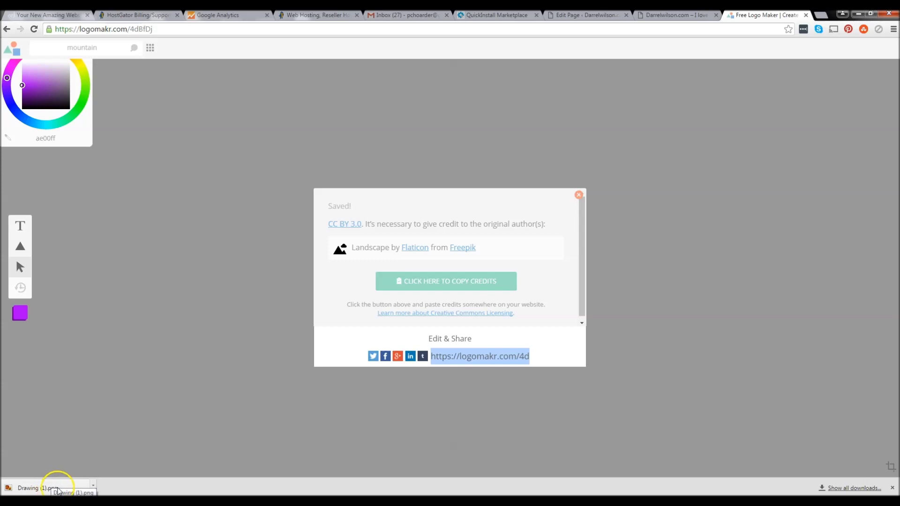
# - Close Logomakr's Saved credits notice and return to the beatifulhikes.com homepage tab
pyautogui.click(579, 195)
pyautogui.click(664, 16)
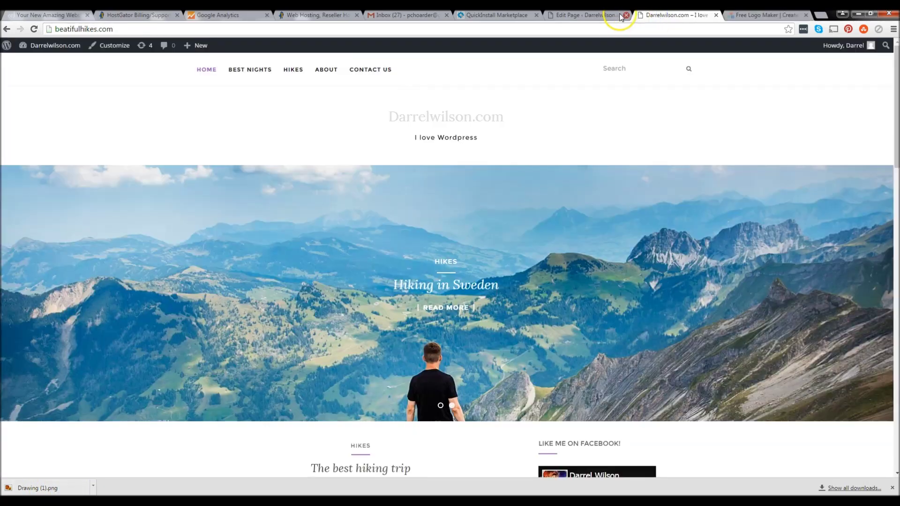
# - Open the Customizer and browse the Activello layout, content and slider options
pyautogui.click(112, 46)
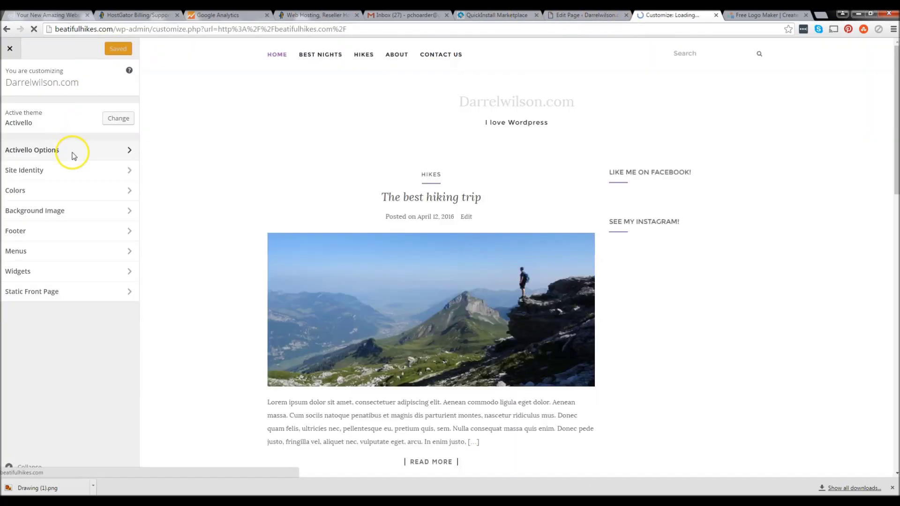
pyautogui.click(73, 152)
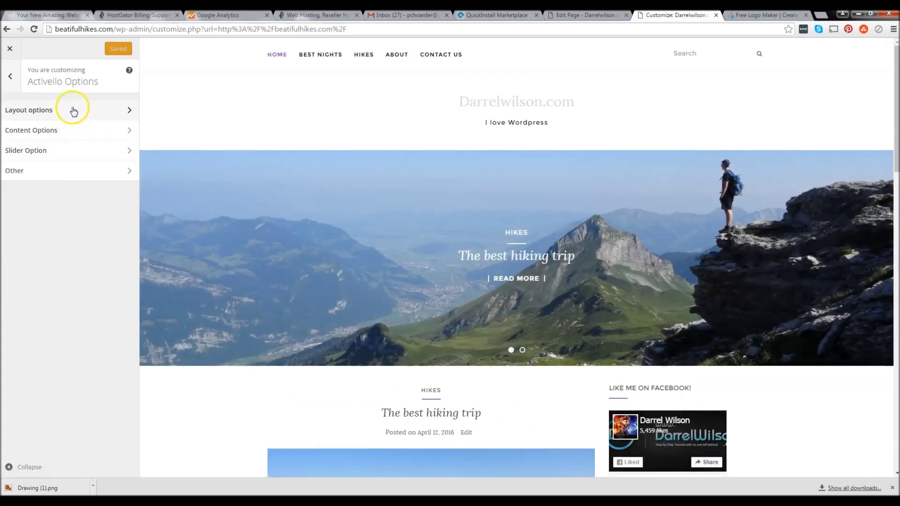
pyautogui.click(73, 111)
pyautogui.click(11, 76)
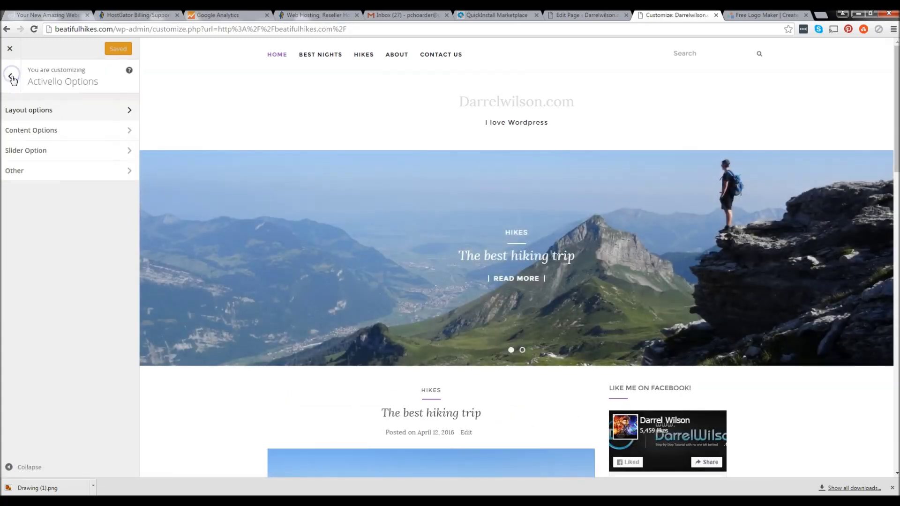
pyautogui.click(26, 129)
pyautogui.click(3, 72)
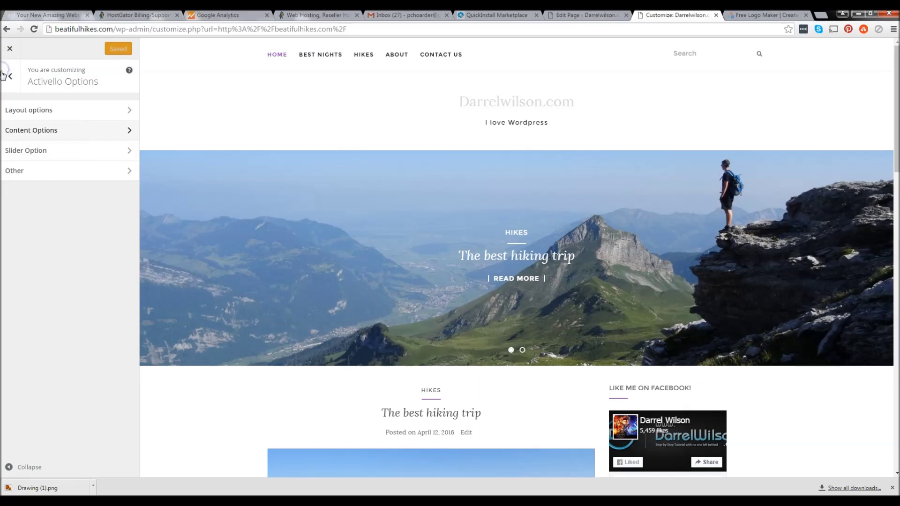
pyautogui.click(19, 156)
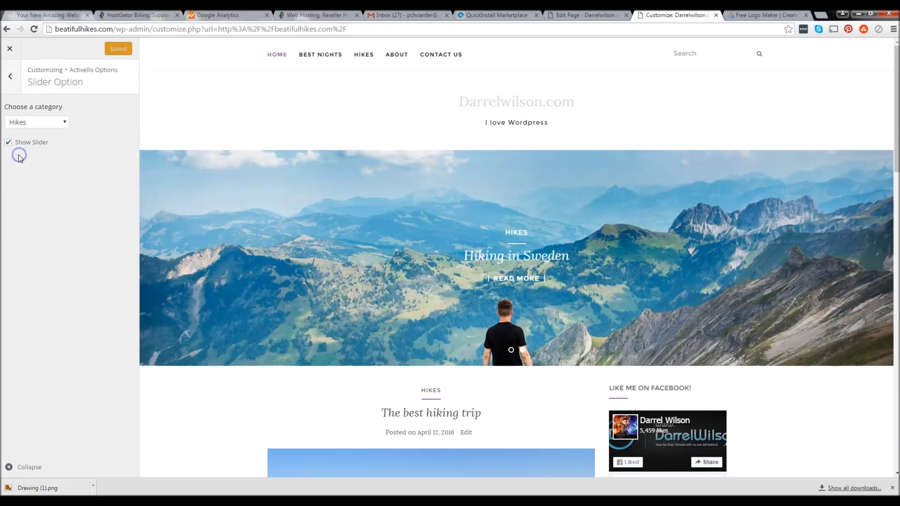
pyautogui.click(12, 72)
pyautogui.click(11, 71)
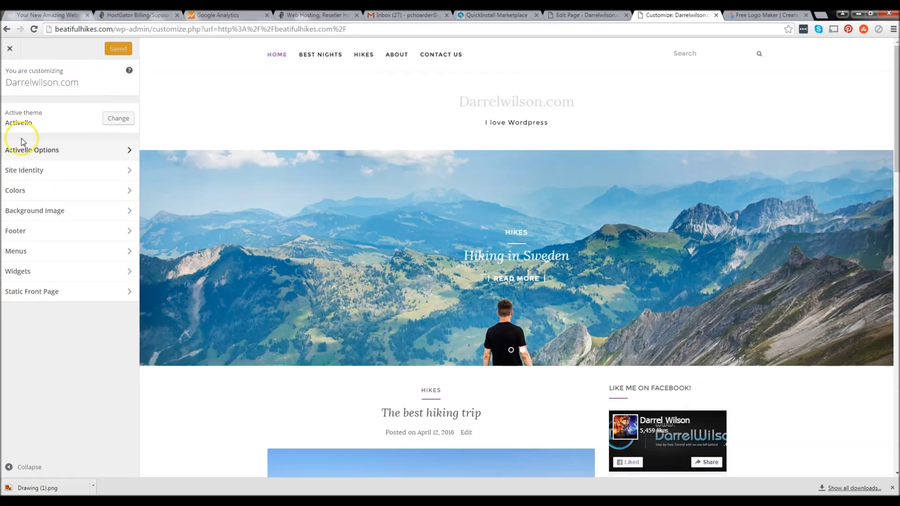
# - In Site Identity, set the header's Show option to Logo + Tagline
pyautogui.click(27, 173)
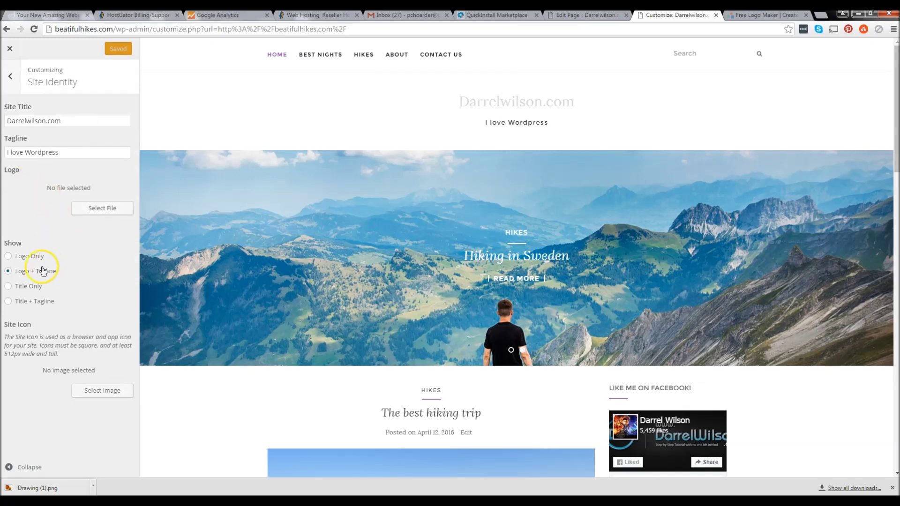
pyautogui.click(16, 256)
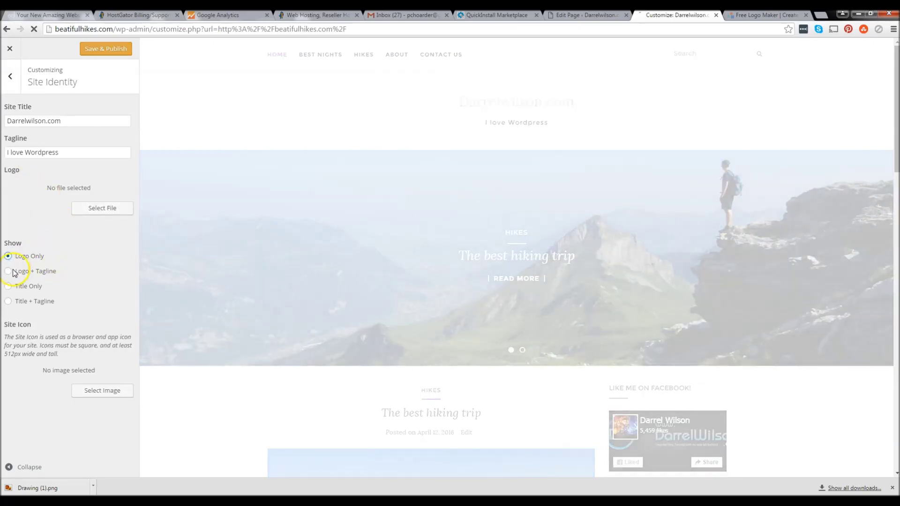
pyautogui.click(10, 273)
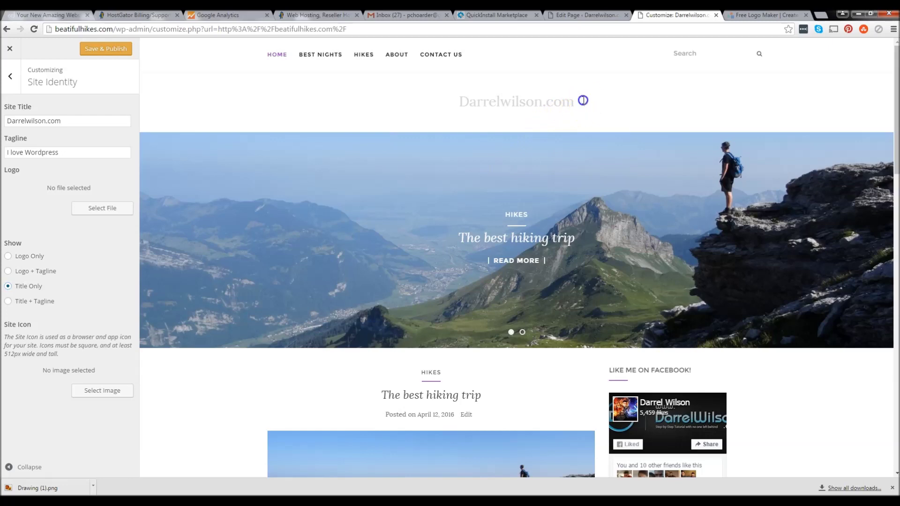
pyautogui.moveTo(582, 100); pyautogui.dragTo(471, 102)
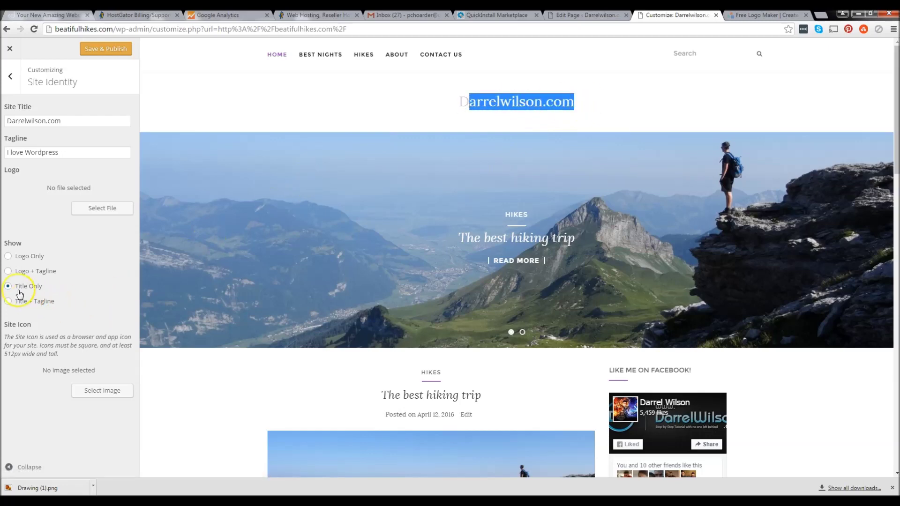
pyautogui.click(8, 273)
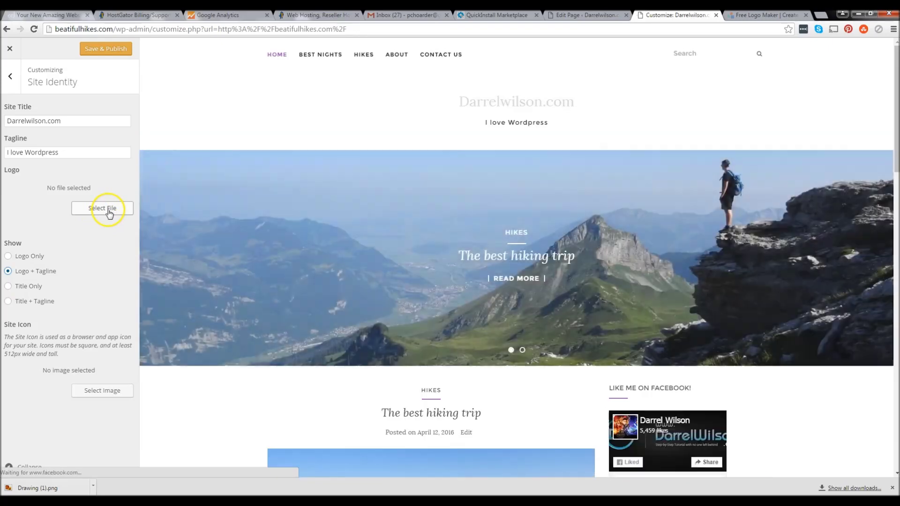
# - Upload Drawing (1).png from Downloads and choose it as the site logo
pyautogui.click(107, 210)
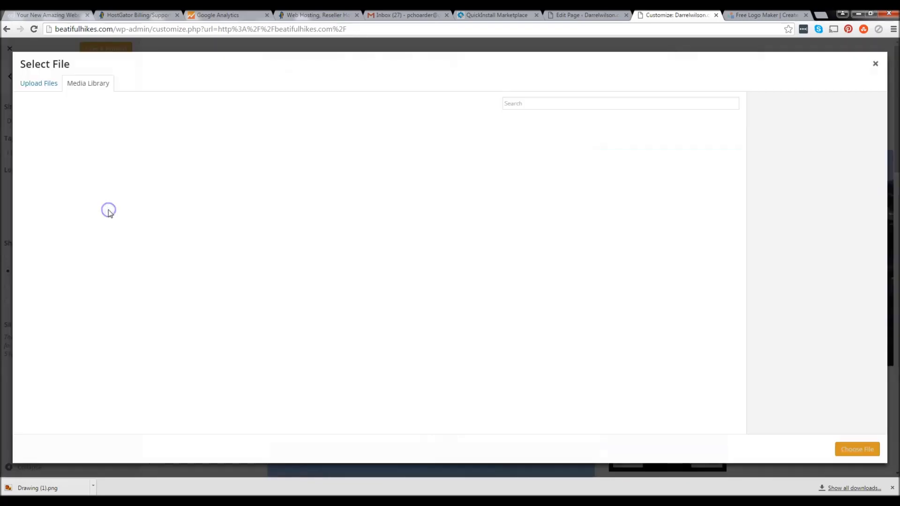
pyautogui.click(39, 86)
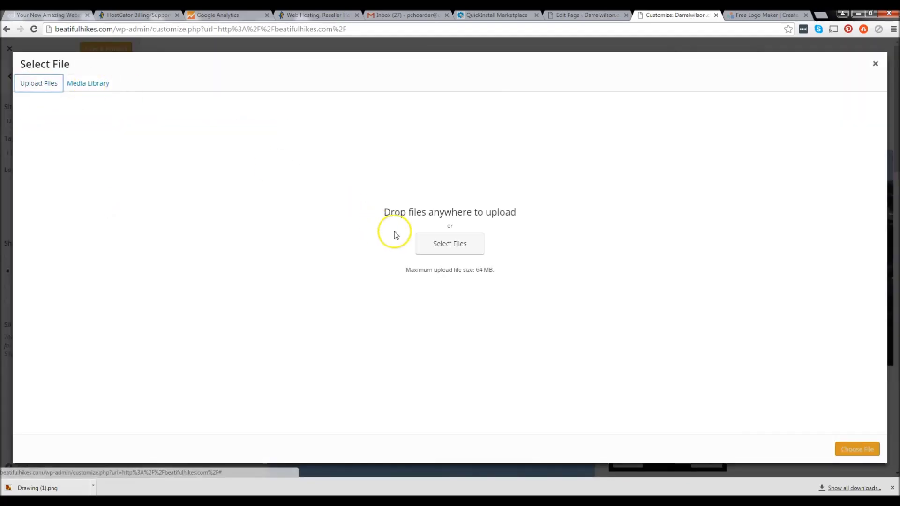
pyautogui.click(447, 252)
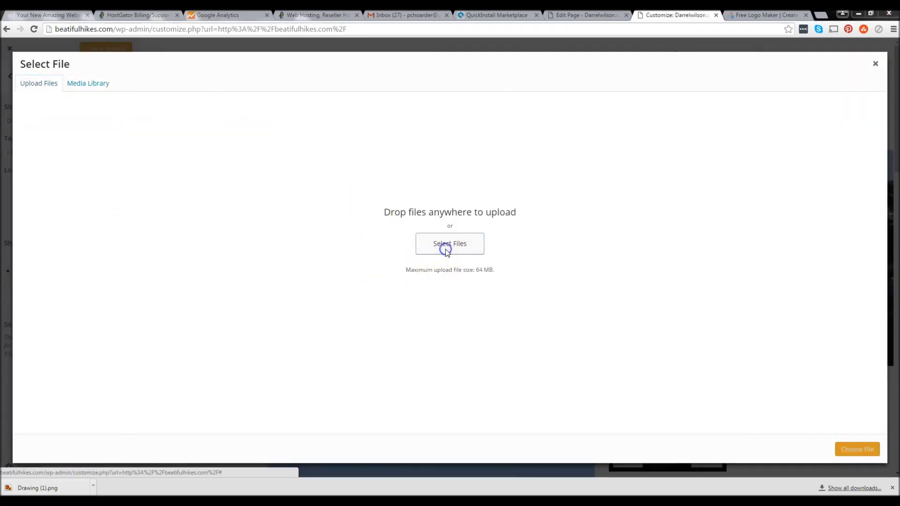
pyautogui.click(47, 83)
pyautogui.click(122, 430)
pyautogui.write('draw')
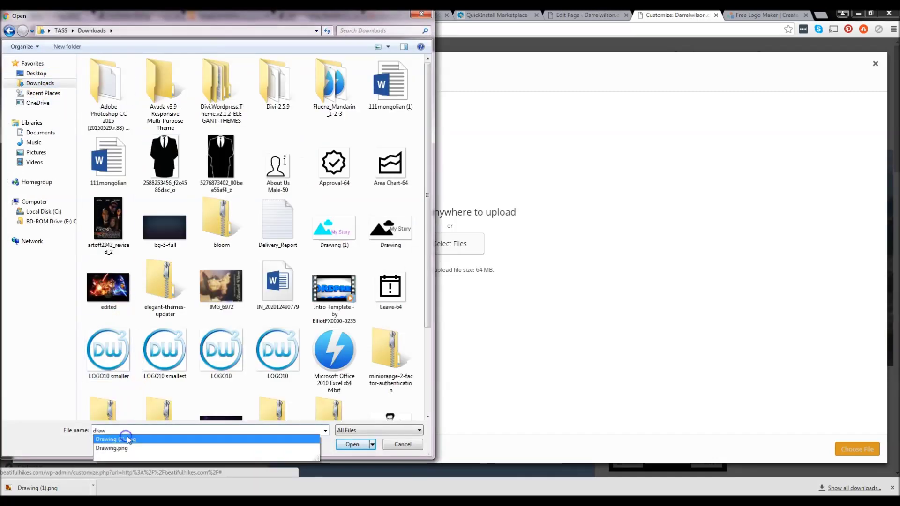
pyautogui.click(125, 439)
pyautogui.click(352, 444)
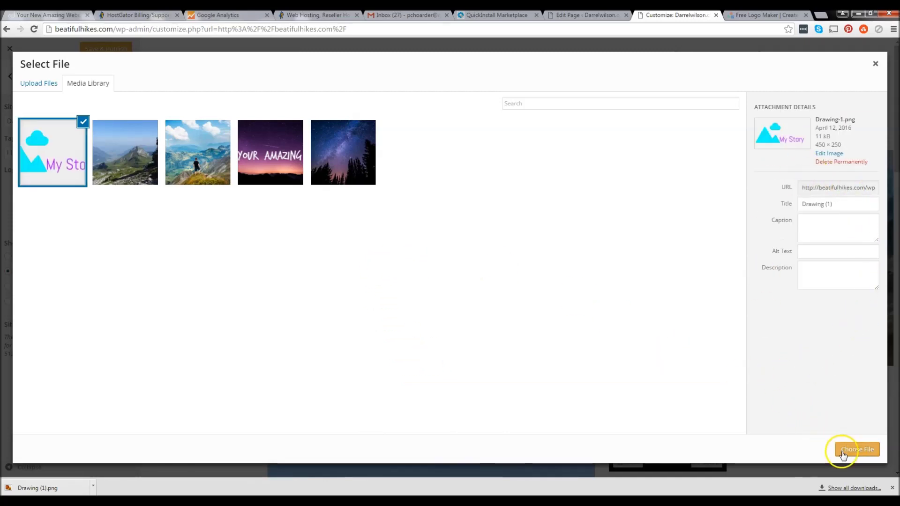
pyautogui.click(856, 450)
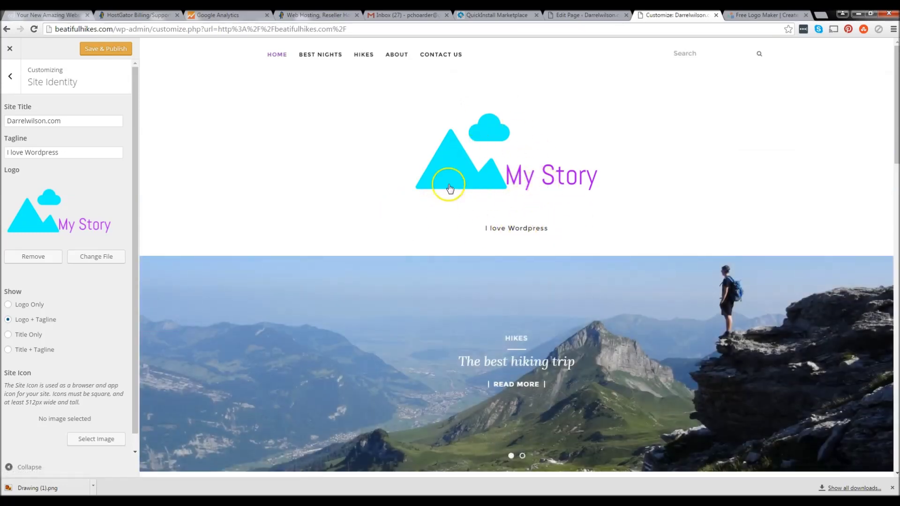
# - Switch the header to Logo Only, Save & Publish, and exit the Customizer
pyautogui.click(9, 306)
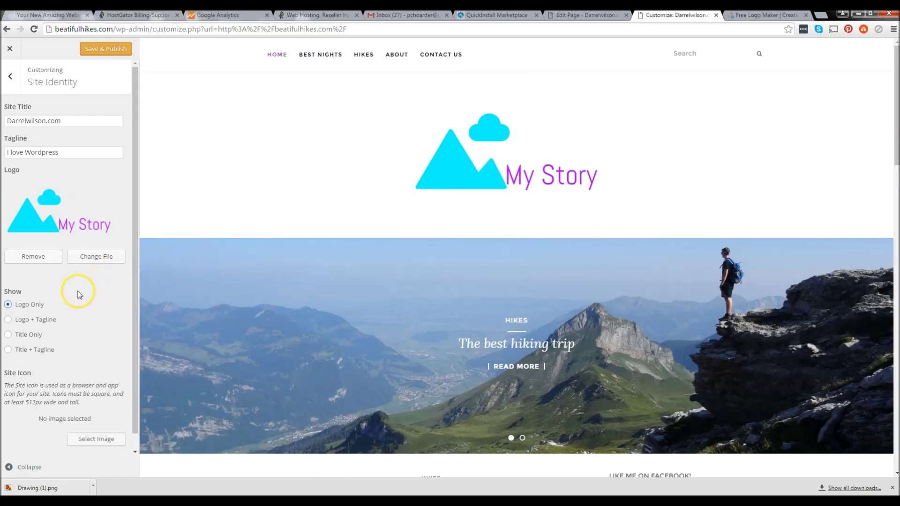
pyautogui.click(9, 320)
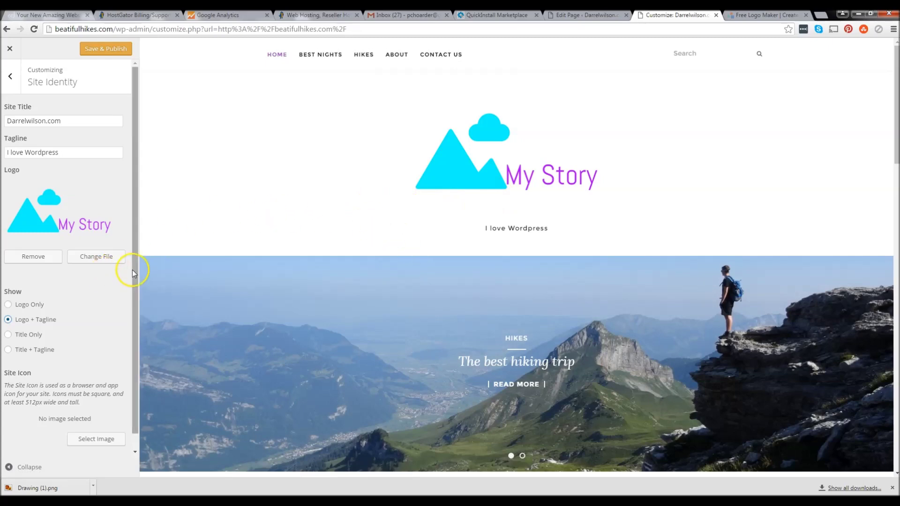
pyautogui.click(9, 305)
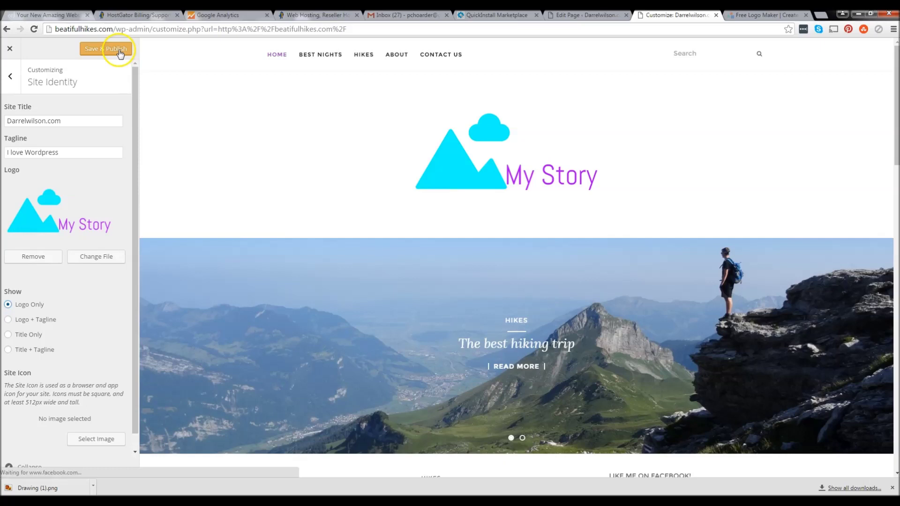
pyautogui.click(119, 50)
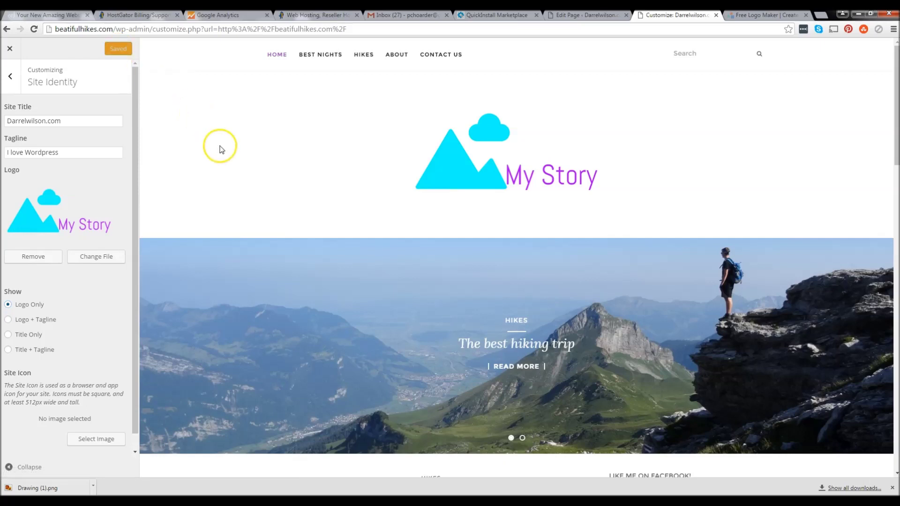
pyautogui.click(9, 49)
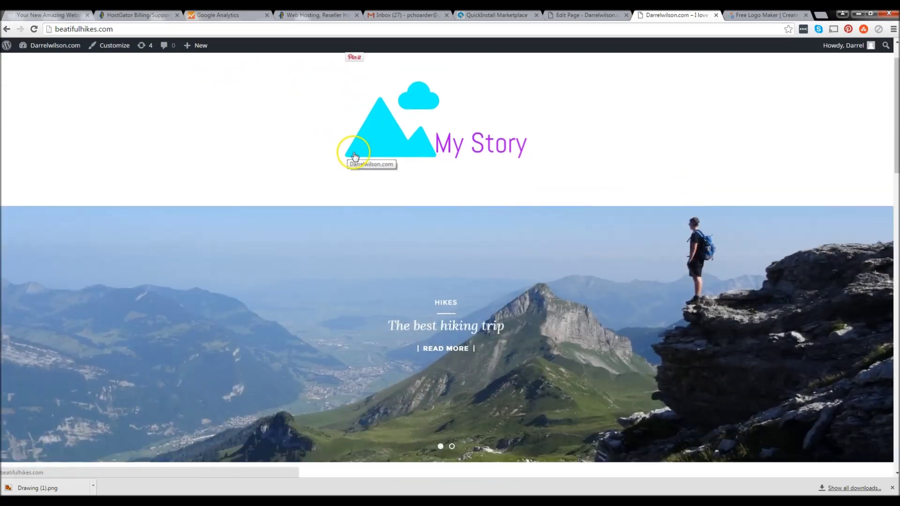
# - Scroll the live homepage, dismiss Chrome's download bar, and click the slider image
pyautogui.scroll(-1, 371, 155)
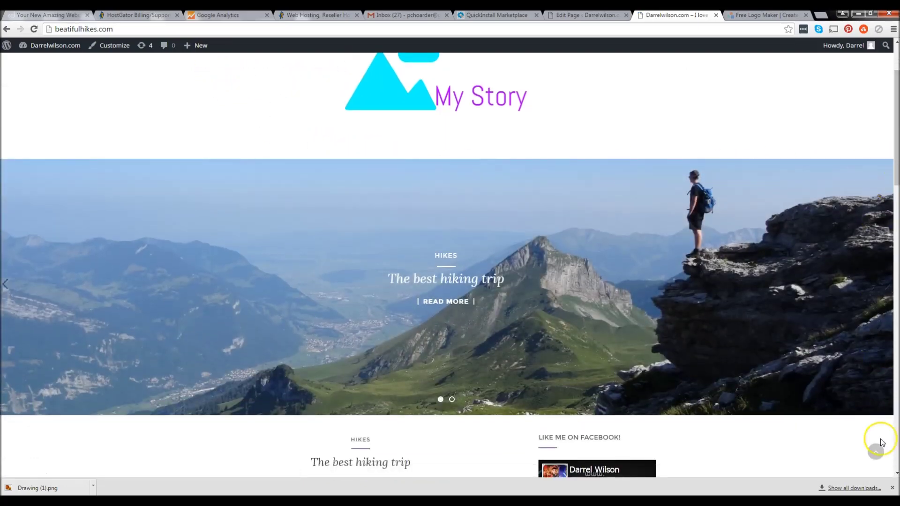
pyautogui.click(890, 489)
pyautogui.scroll(3, 773, 307)
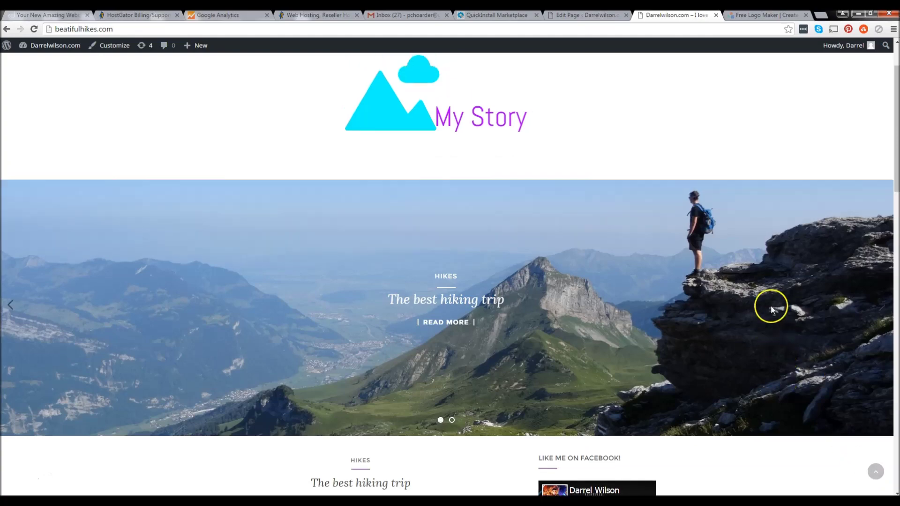
pyautogui.scroll(-2, 771, 305)
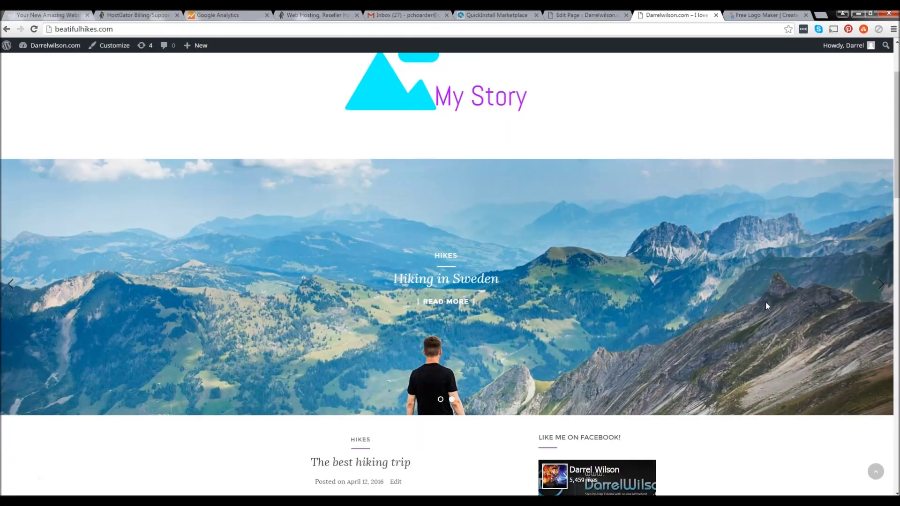
pyautogui.click(611, 266)
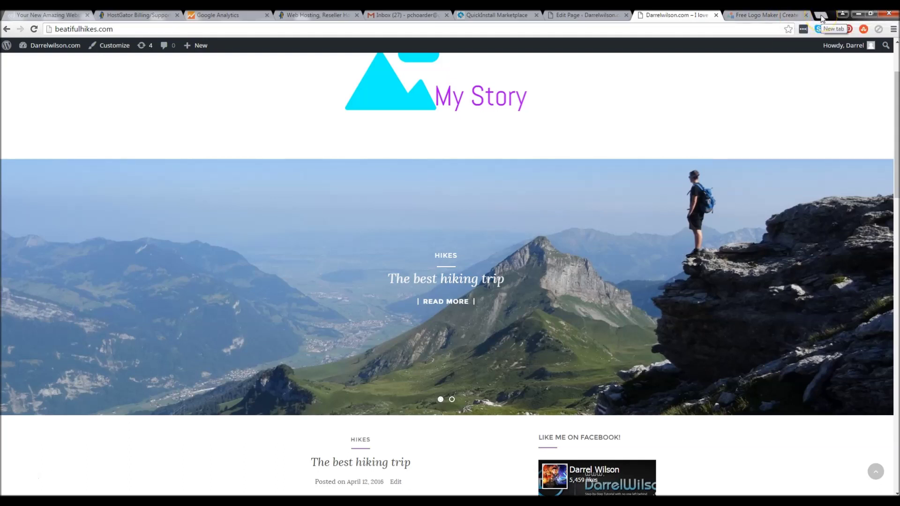
# - Load the Unsplash website in the browser
pyautogui.click(770, 15)
pyautogui.click(752, 29)
pyautogui.write('unsplash')
pyautogui.press('Return')
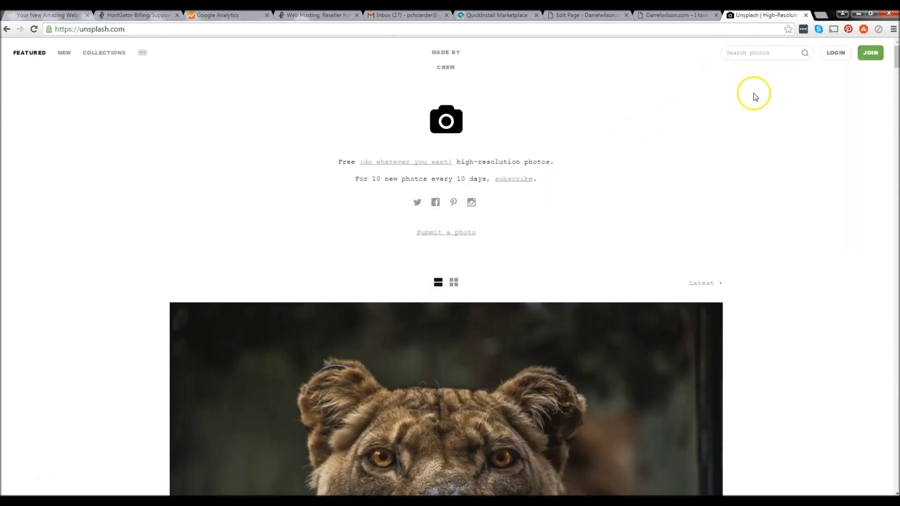
# - Search Unsplash for 'sky' and scroll the results for a starry night photo
pyautogui.click(753, 54)
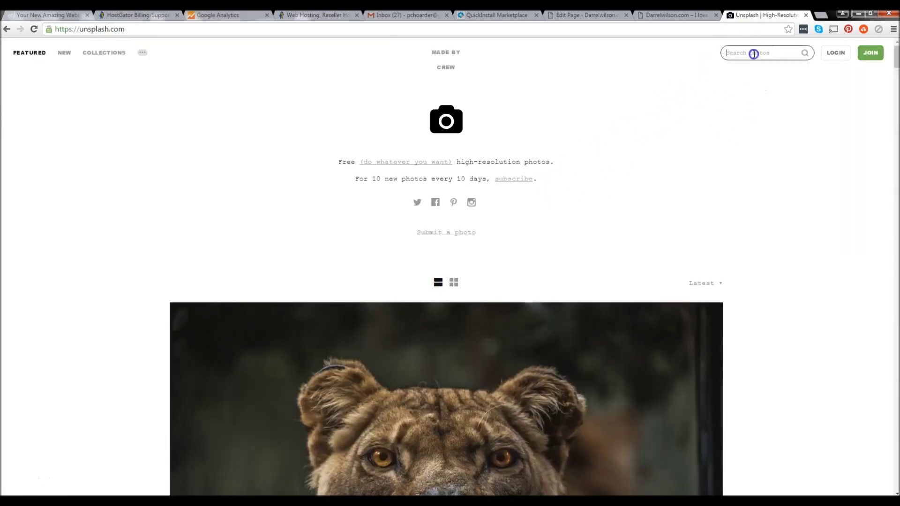
pyautogui.write('sky')
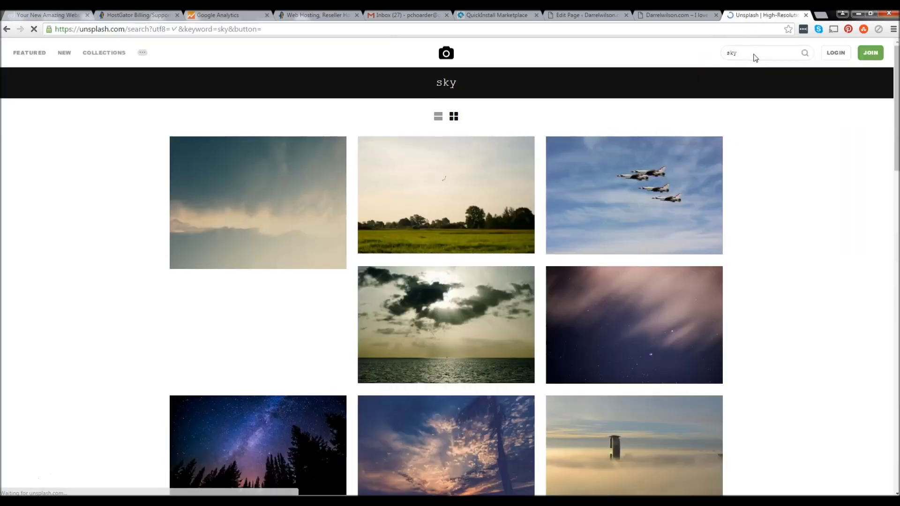
pyautogui.scroll(-6, 488, 261)
pyautogui.scroll(-10, 462, 278)
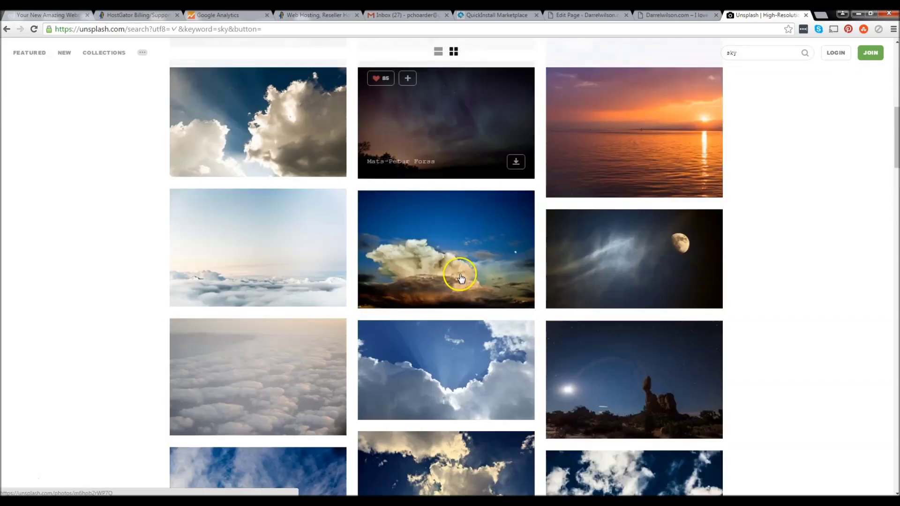
pyautogui.scroll(-7, 459, 277)
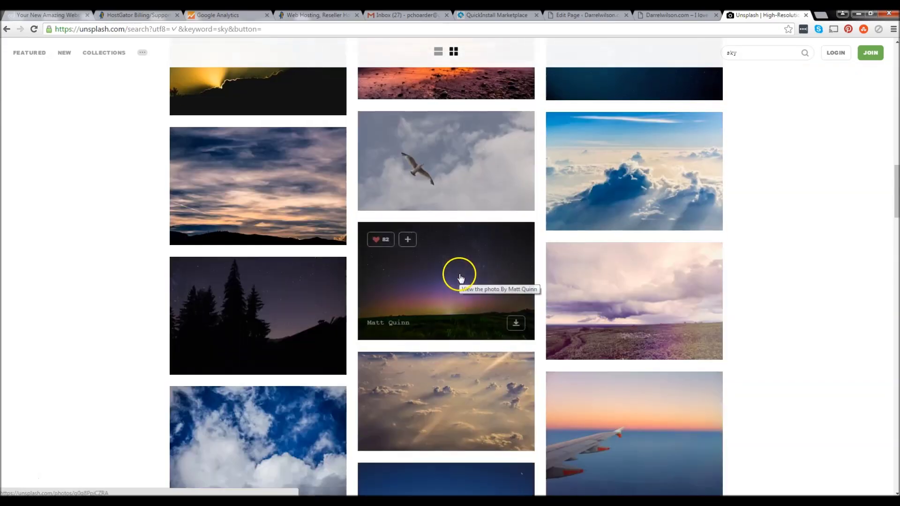
pyautogui.scroll(10, 460, 278)
pyautogui.scroll(13, 460, 276)
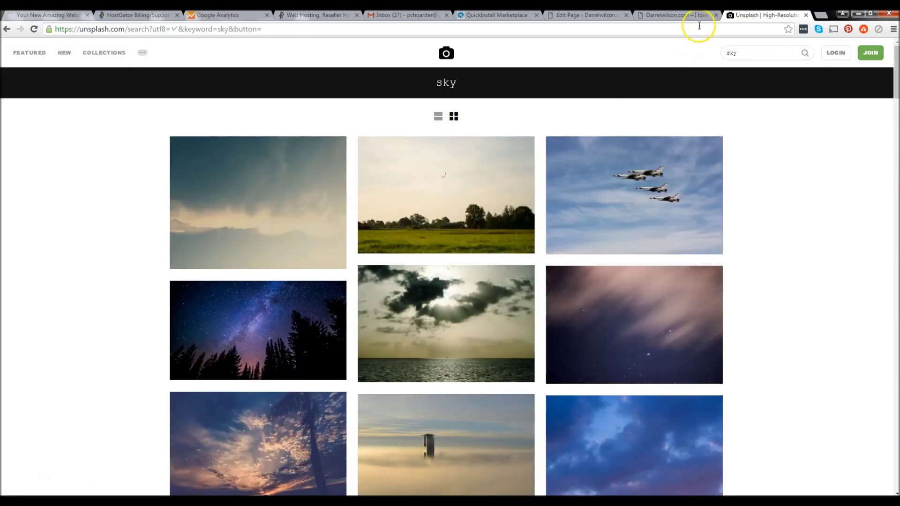
pyautogui.click(699, 26)
# - Go to PicMonkey and open the starry night-sky photo from Desktop > Tutorial for editing
pyautogui.write('picmonkey.com')
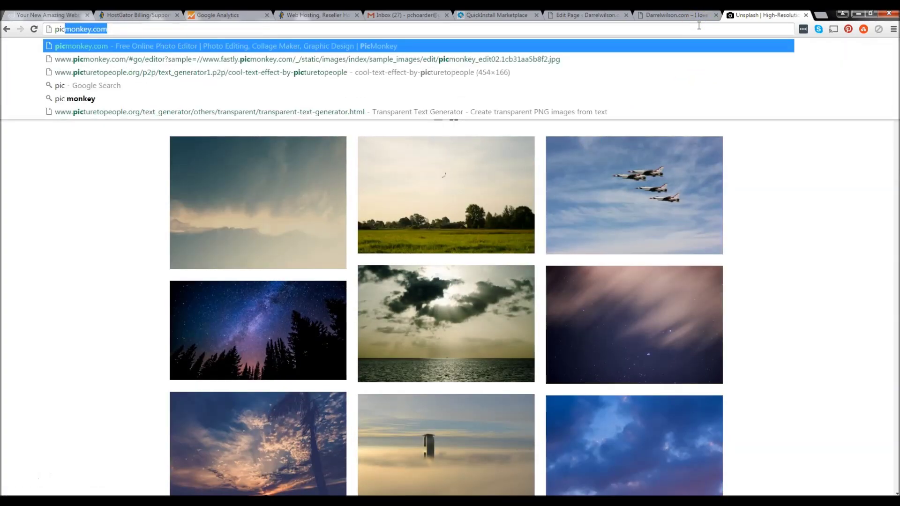
pyautogui.press('Return')
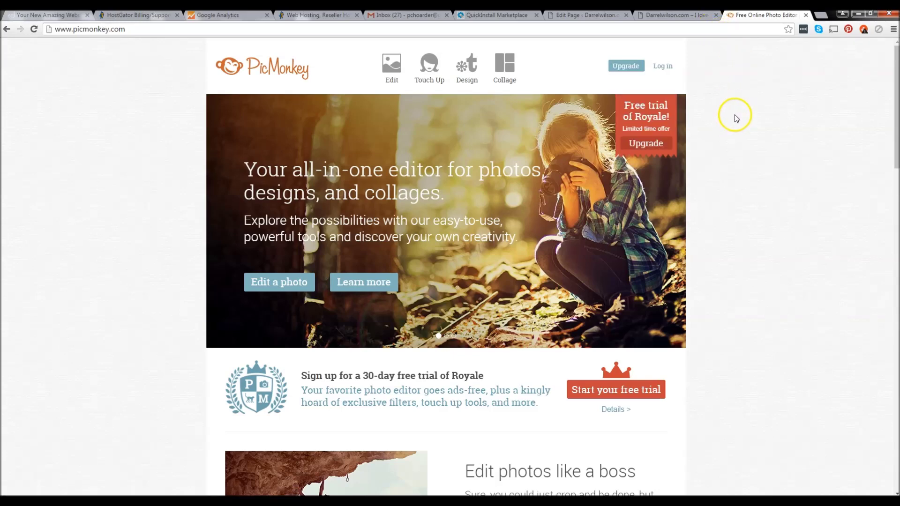
pyautogui.click(270, 285)
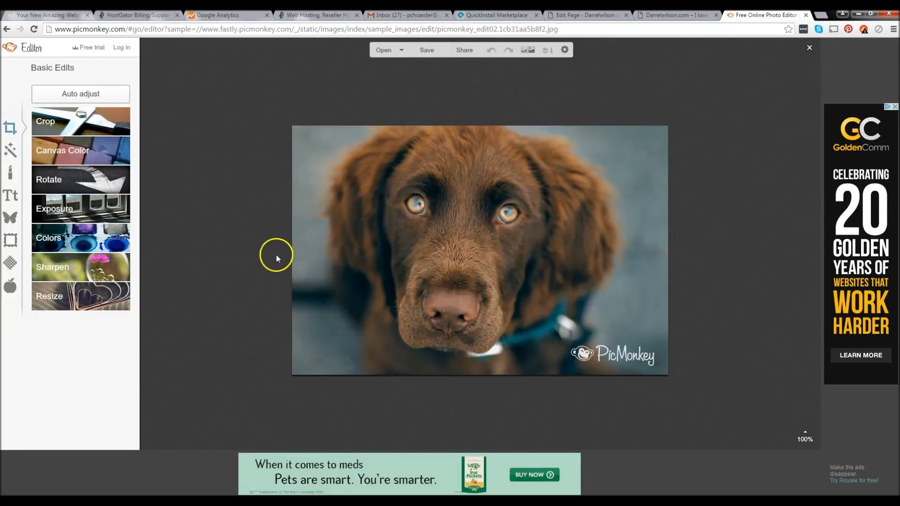
pyautogui.click(402, 53)
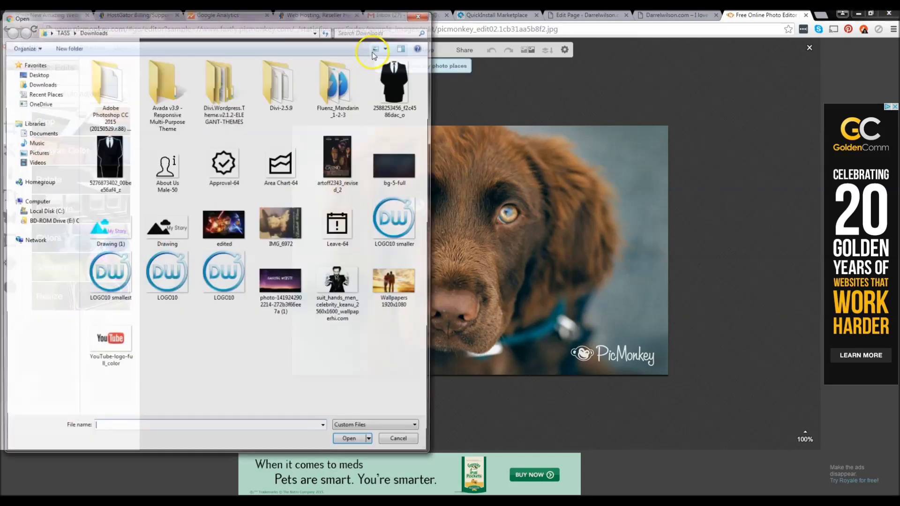
pyautogui.click(42, 75)
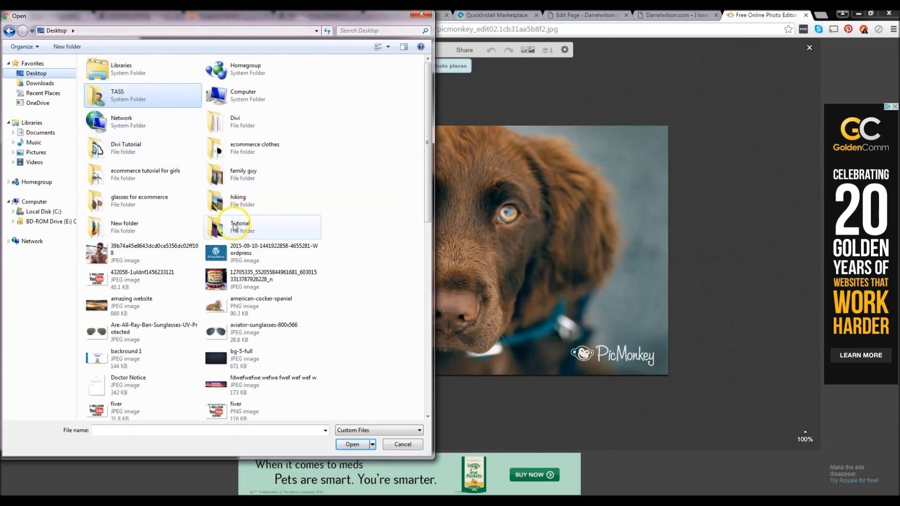
pyautogui.doubleClick(232, 225)
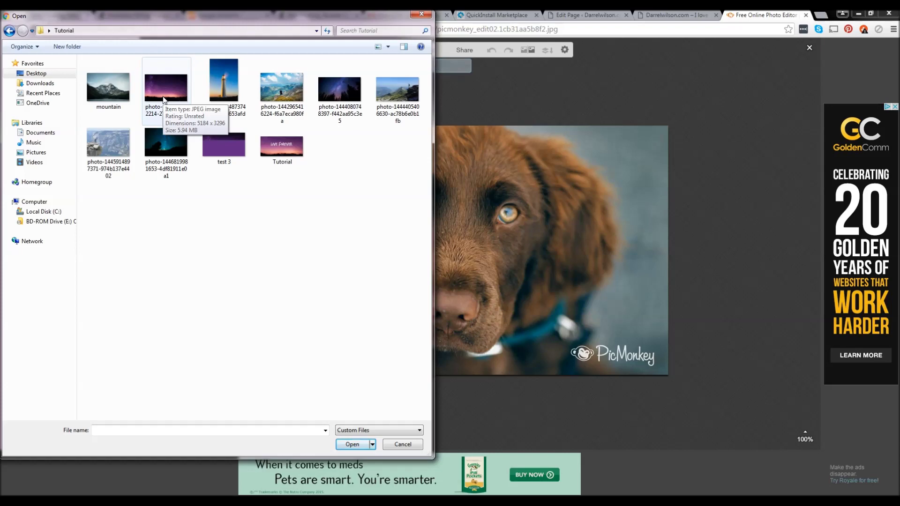
pyautogui.doubleClick(164, 99)
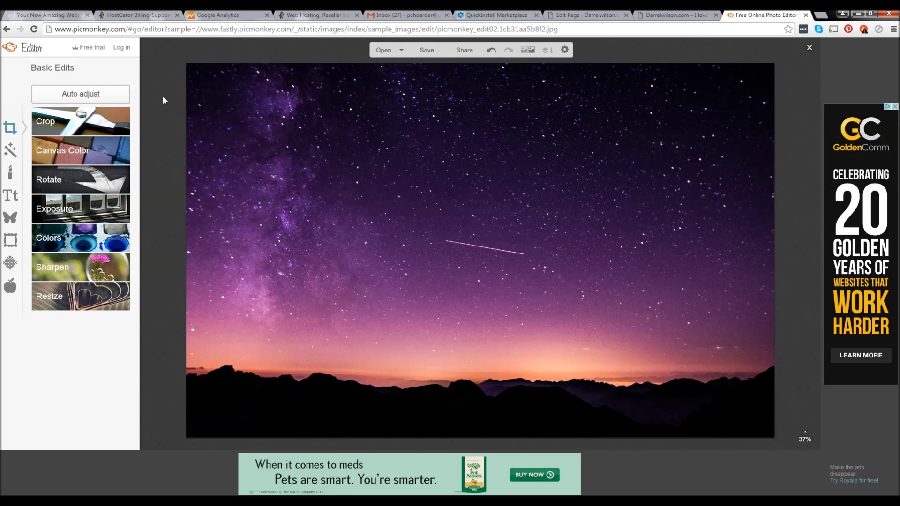
# - Resize the photo from 3397 to 1920 wide (1920 × 1221), keeping proportions
pyautogui.click(70, 300)
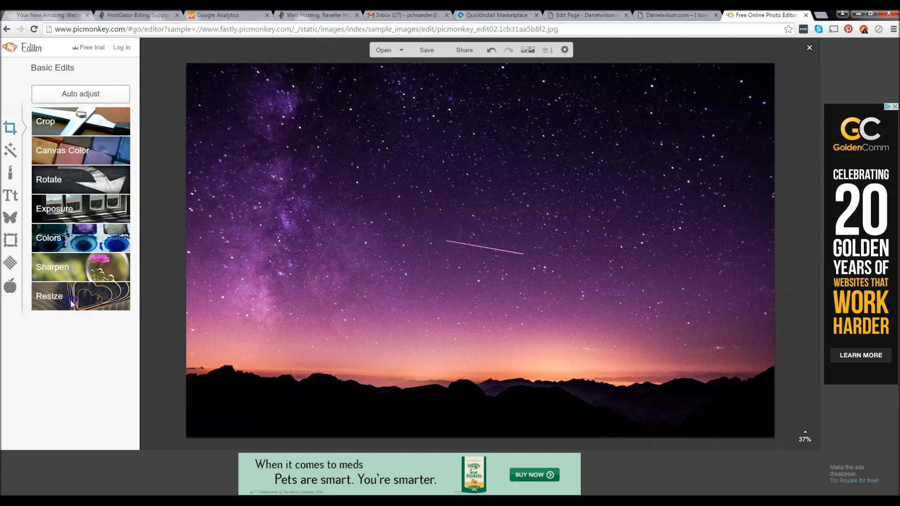
pyautogui.click(58, 322)
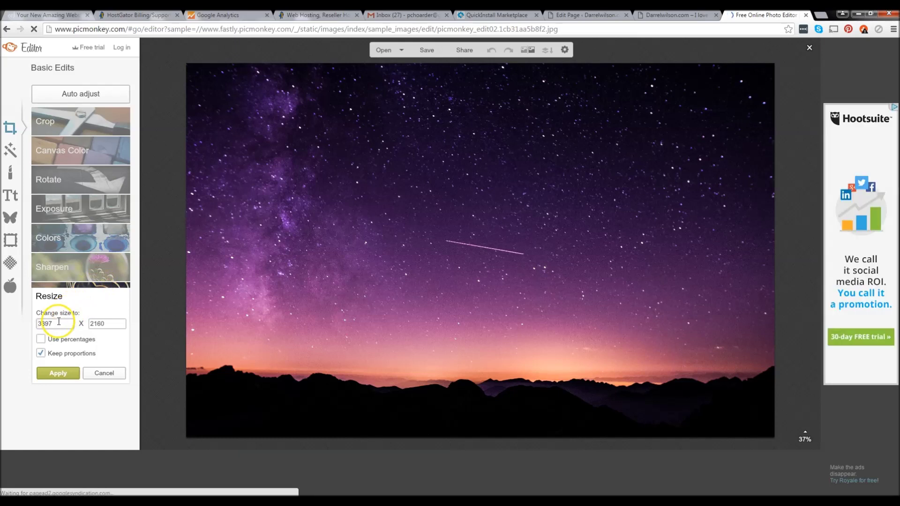
pyautogui.doubleClick(59, 322)
pyautogui.write('1920')
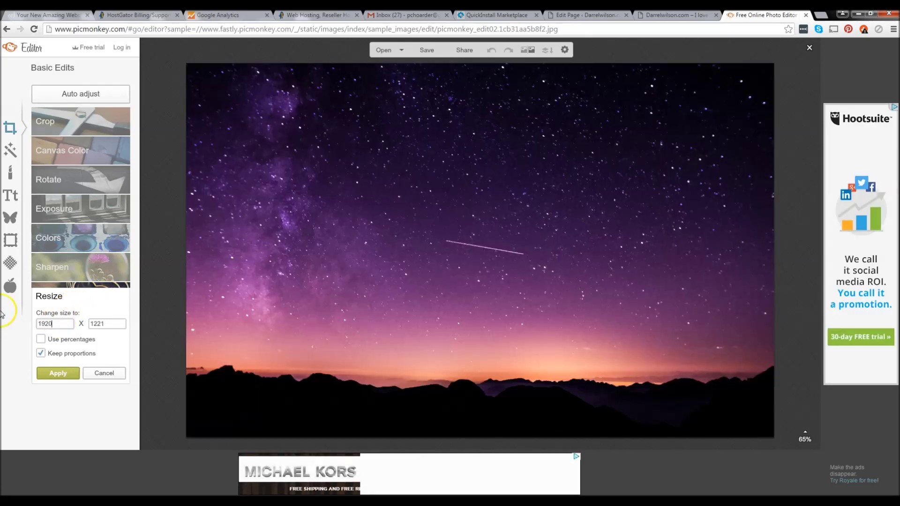
pyautogui.press('BackSpace')
pyautogui.press('BackSpace')
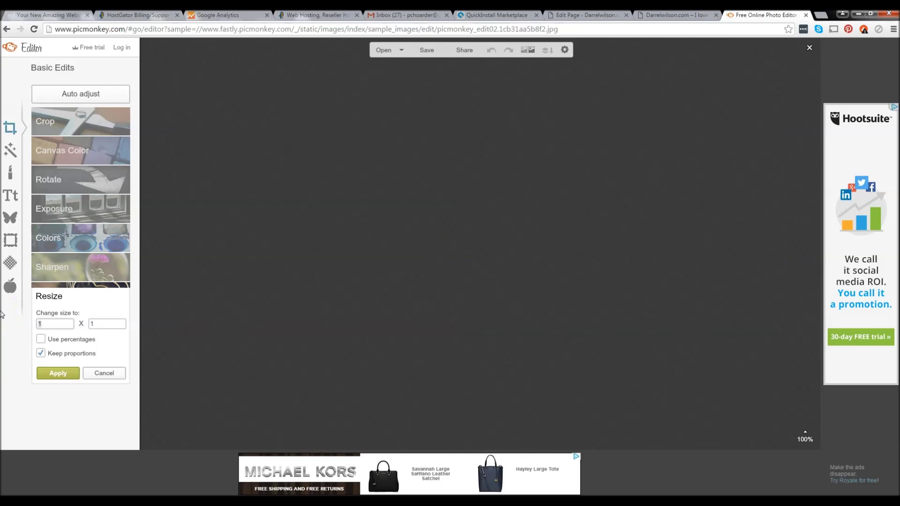
pyautogui.write('920')
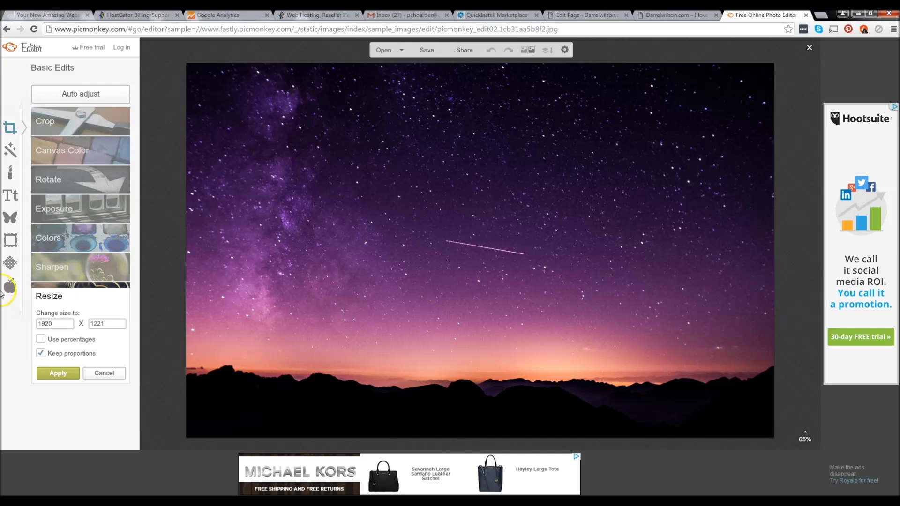
pyautogui.click(57, 374)
pyautogui.click(57, 374)
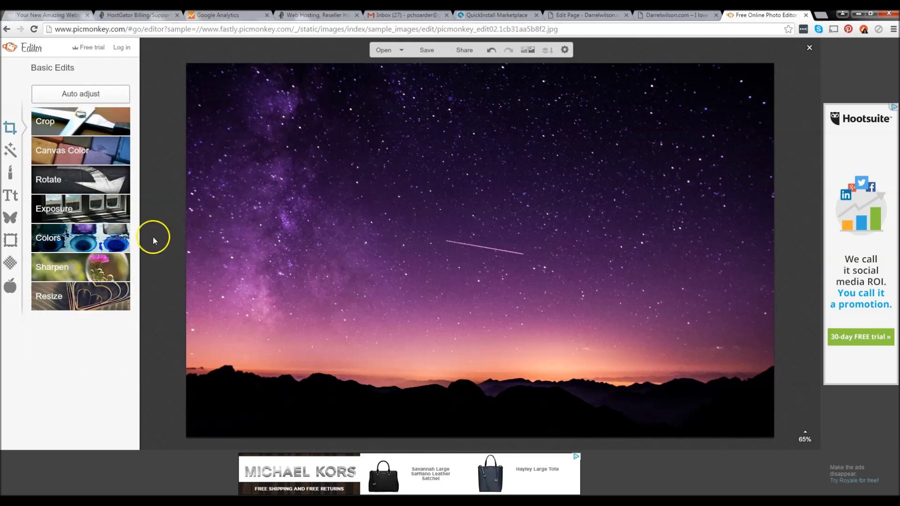
# - Add a Trashhand text box and move it down just above the horizon
pyautogui.click(10, 197)
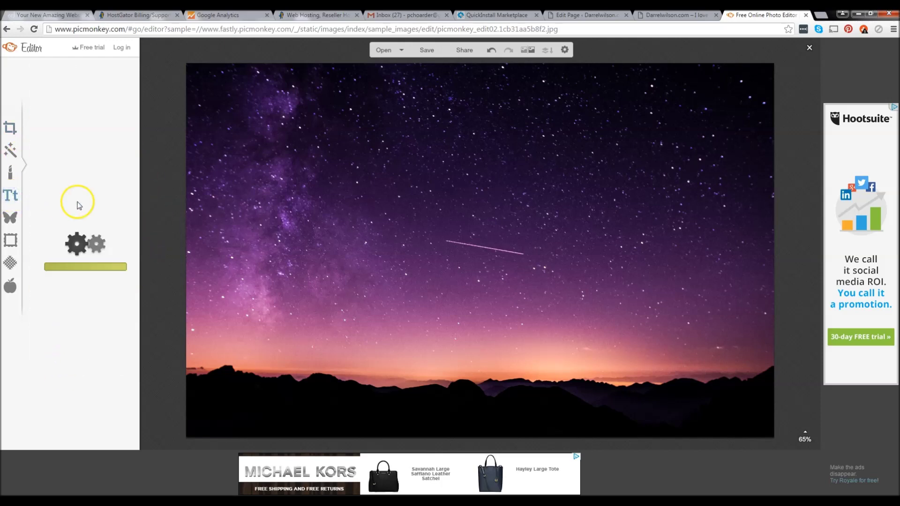
pyautogui.click(85, 187)
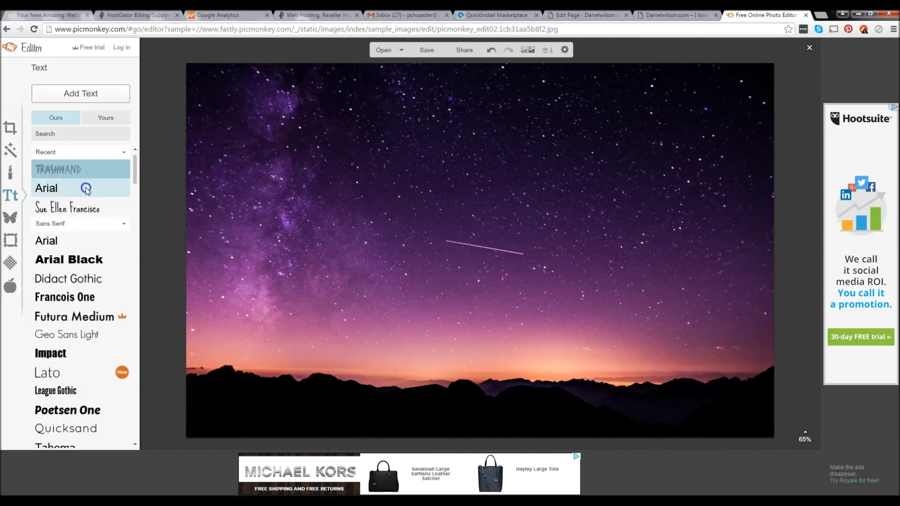
pyautogui.click(86, 99)
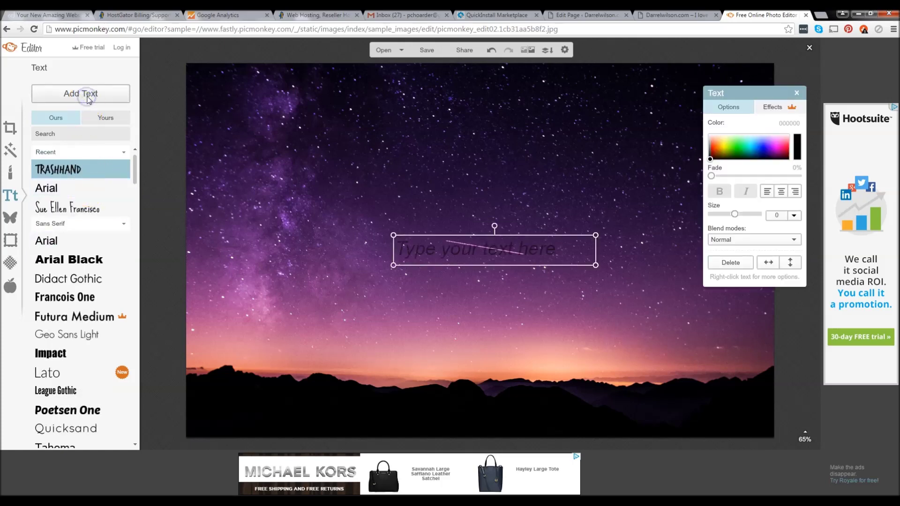
pyautogui.moveTo(456, 252); pyautogui.dragTo(456, 300)
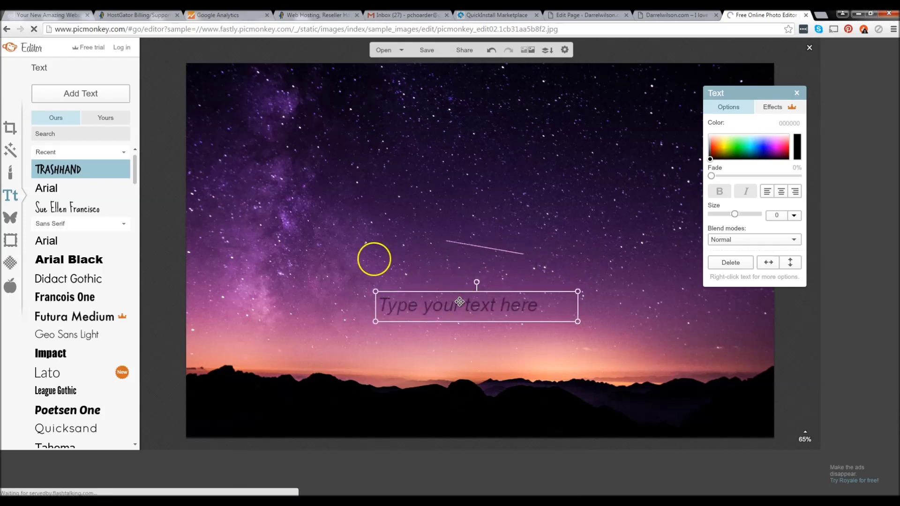
# - Type LIVE FOREVER and stretch the text box to the photo's full width
pyautogui.click(407, 305)
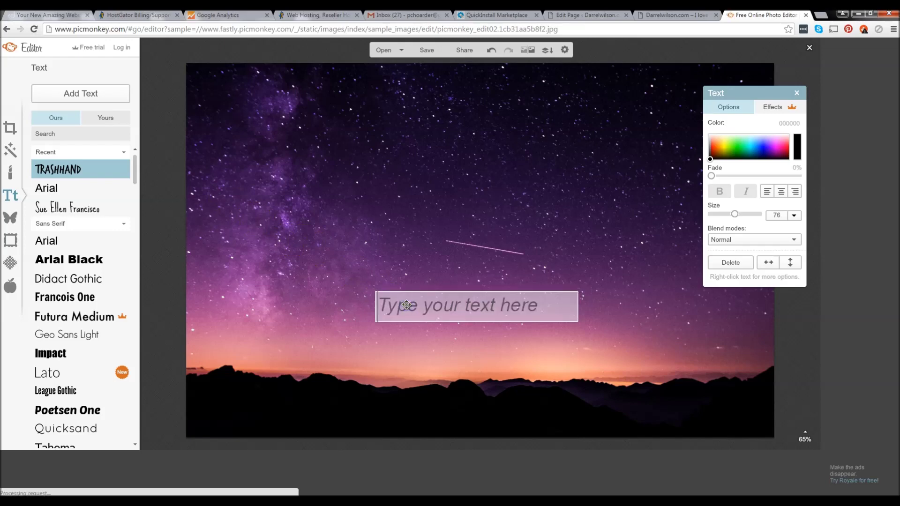
pyautogui.write('You')
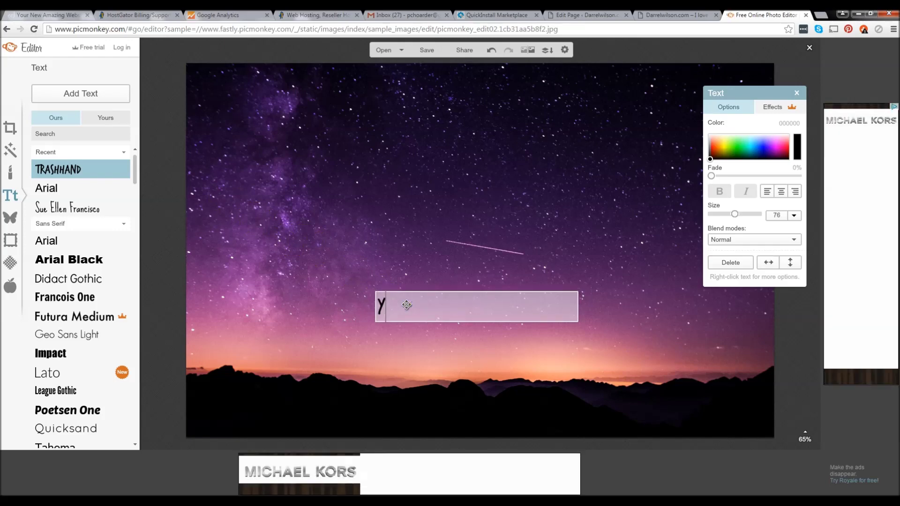
pyautogui.press('BackSpace')
pyautogui.press('BackSpace')
pyautogui.press('BackSpace')
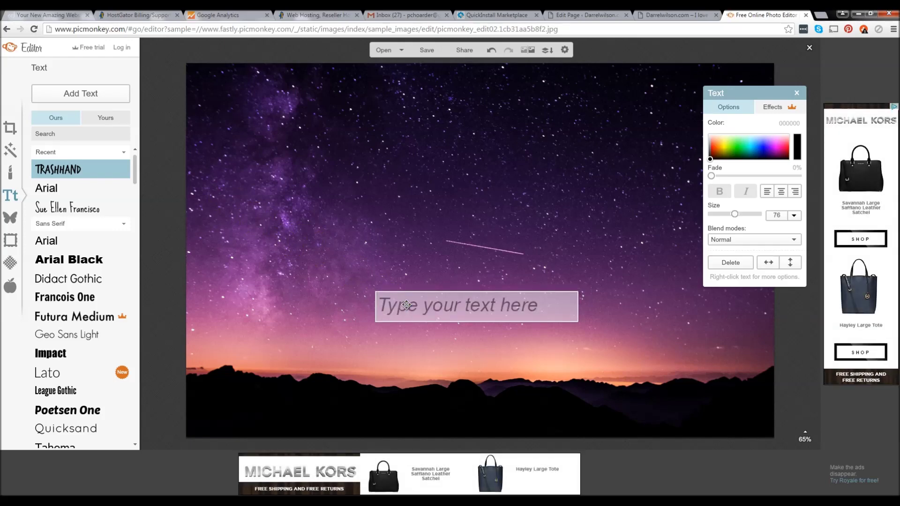
pyautogui.write('LIVE FOREVER')
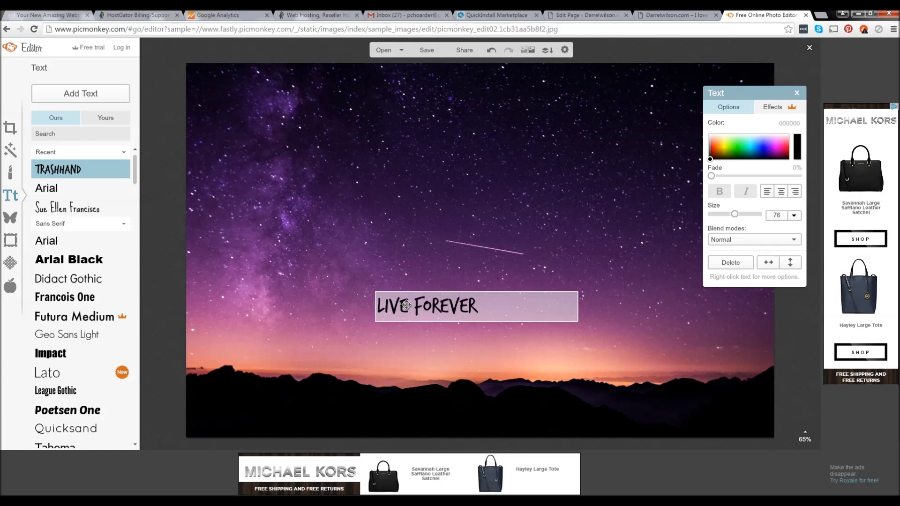
pyautogui.click(392, 342)
pyautogui.moveTo(374, 308); pyautogui.dragTo(186, 310)
pyautogui.moveTo(582, 309); pyautogui.dragTo(773, 310)
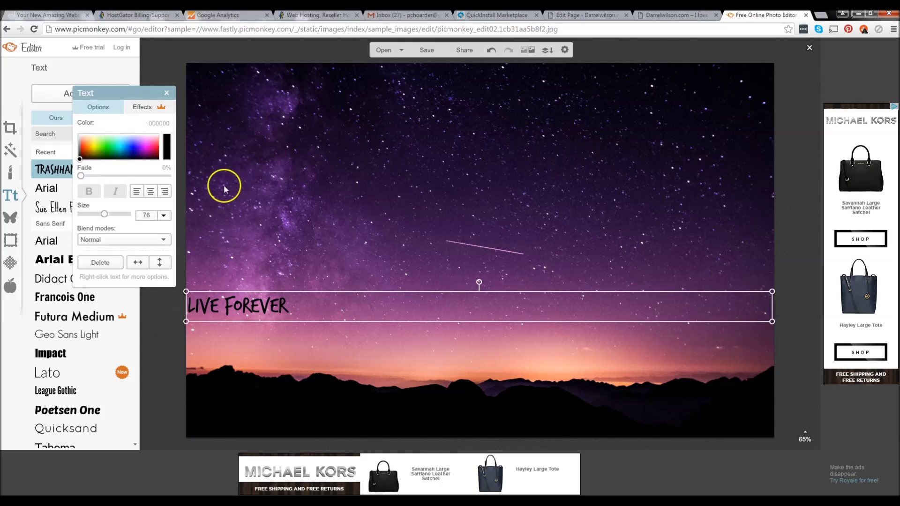
# - Centre the LIVE FOREVER caption, enlarge it to size 171, and colour it white (fcfeff)
pyautogui.click(153, 192)
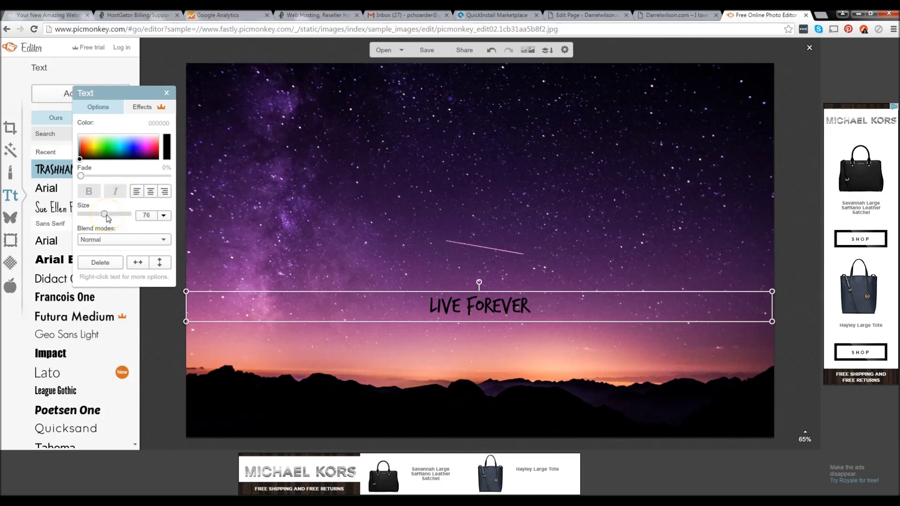
pyautogui.moveTo(107, 215); pyautogui.dragTo(121, 219)
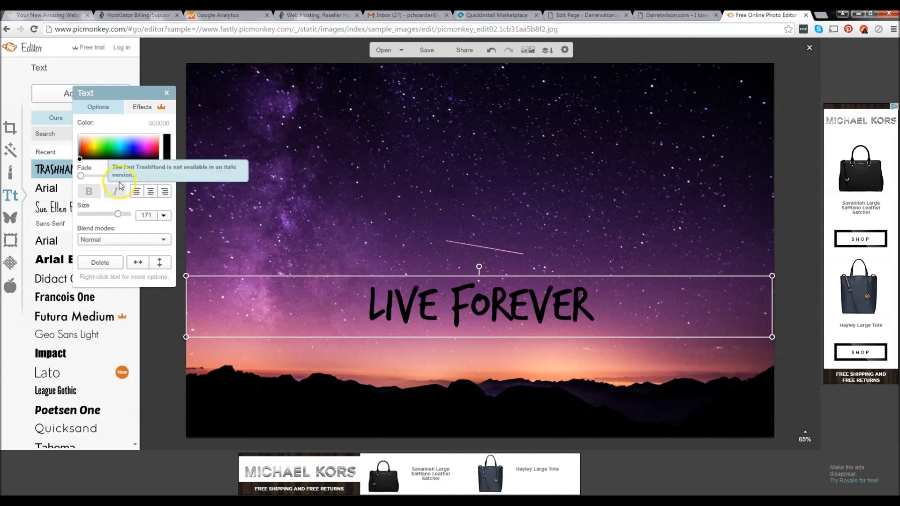
pyautogui.moveTo(80, 159); pyautogui.dragTo(126, 130)
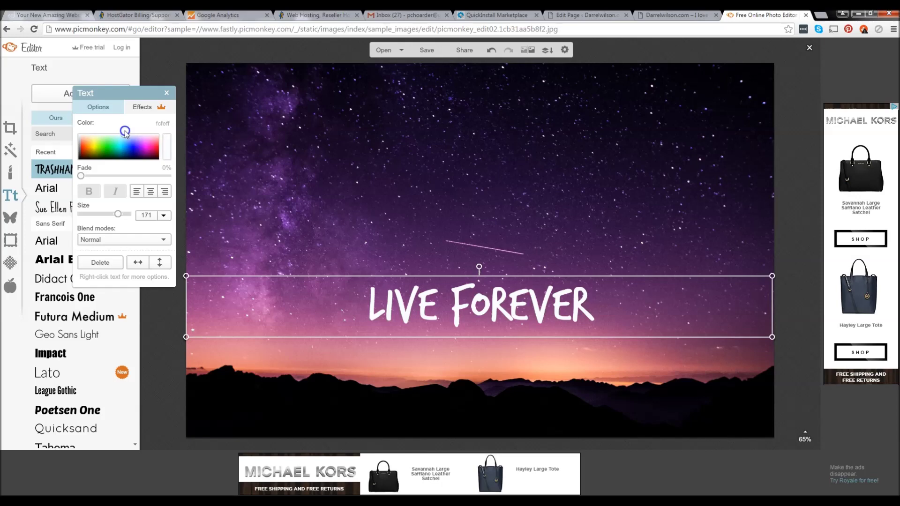
pyautogui.click(405, 185)
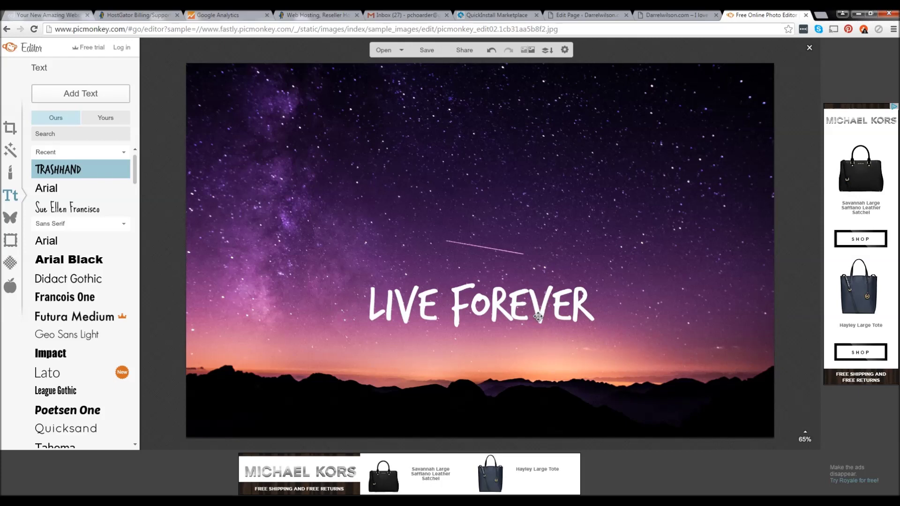
pyautogui.click(13, 130)
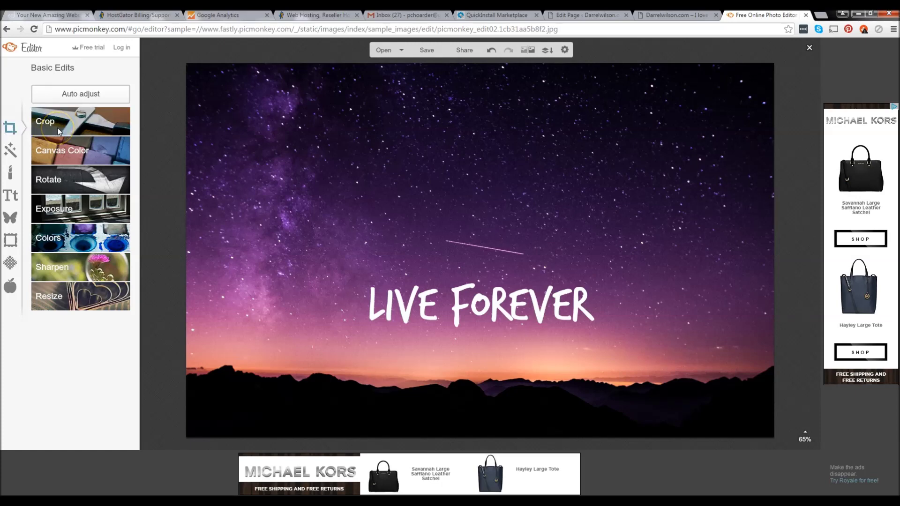
# - Set the crop to 1920 × 1080, shift the frame upward, then change the width to 1800
pyautogui.click(59, 132)
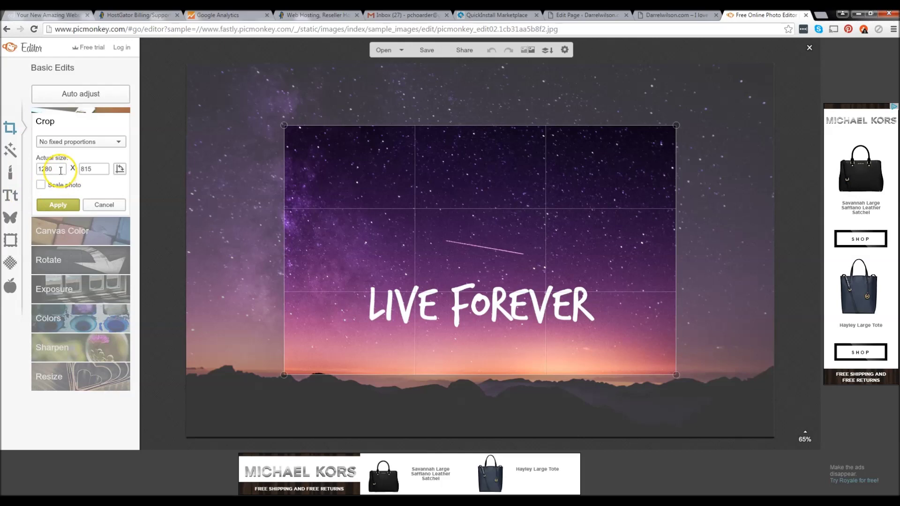
pyautogui.write('1920')
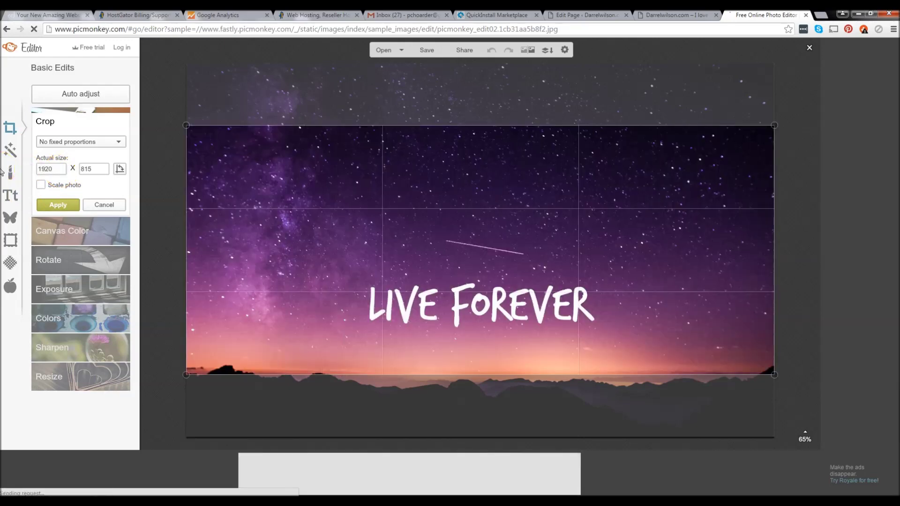
pyautogui.press('Tab')
pyautogui.write('1080')
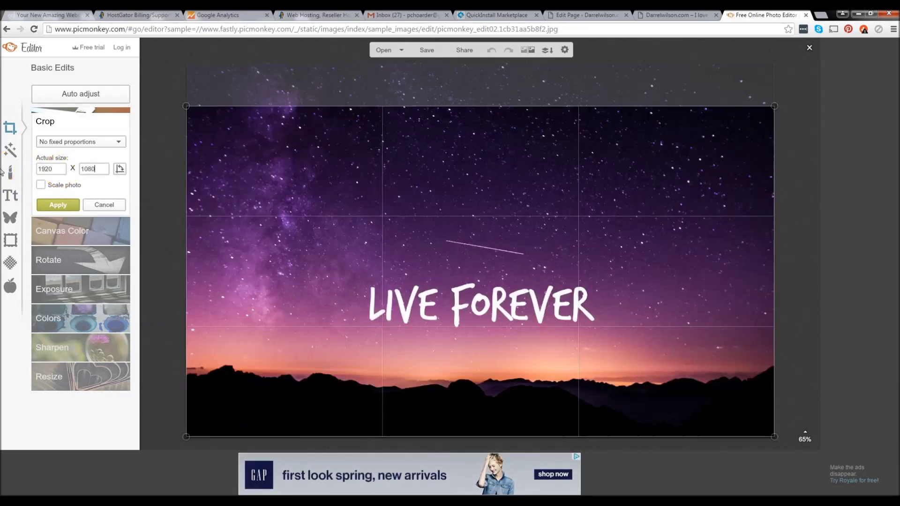
pyautogui.moveTo(297, 218); pyautogui.dragTo(297, 316)
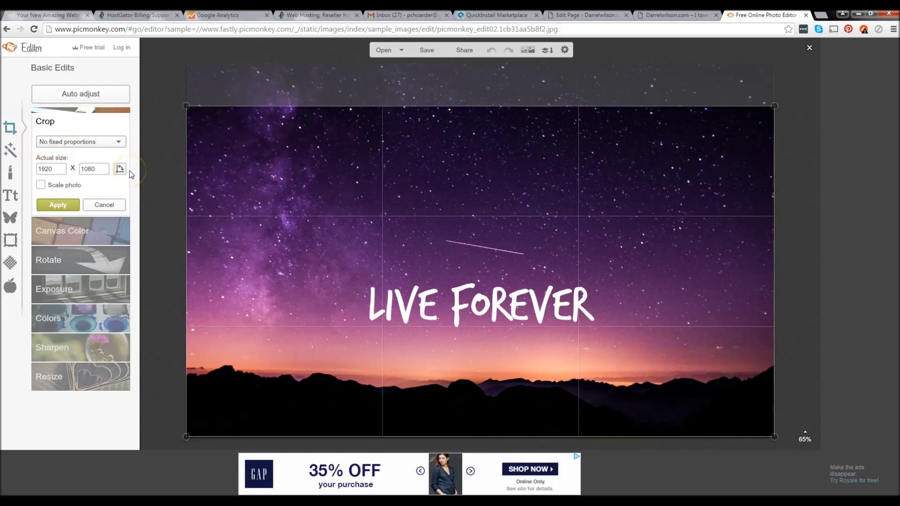
pyautogui.click(53, 170)
pyautogui.click(99, 170)
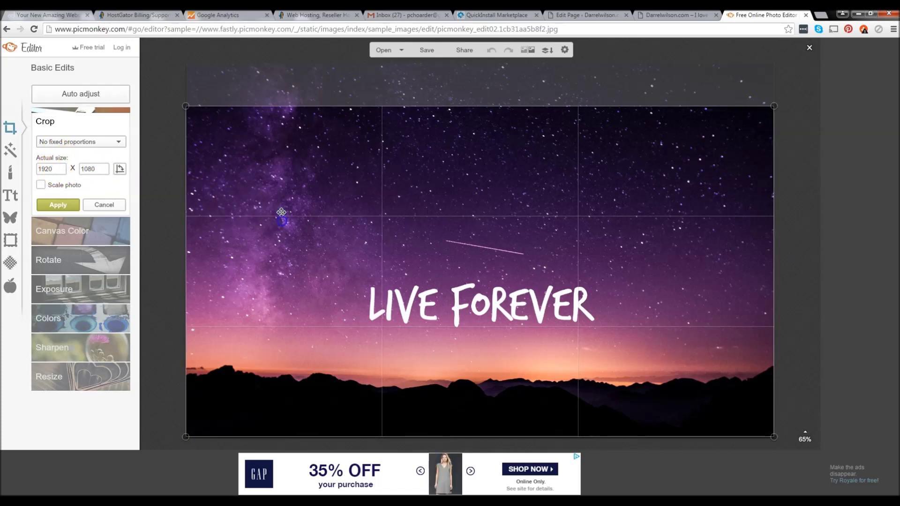
pyautogui.click(59, 169)
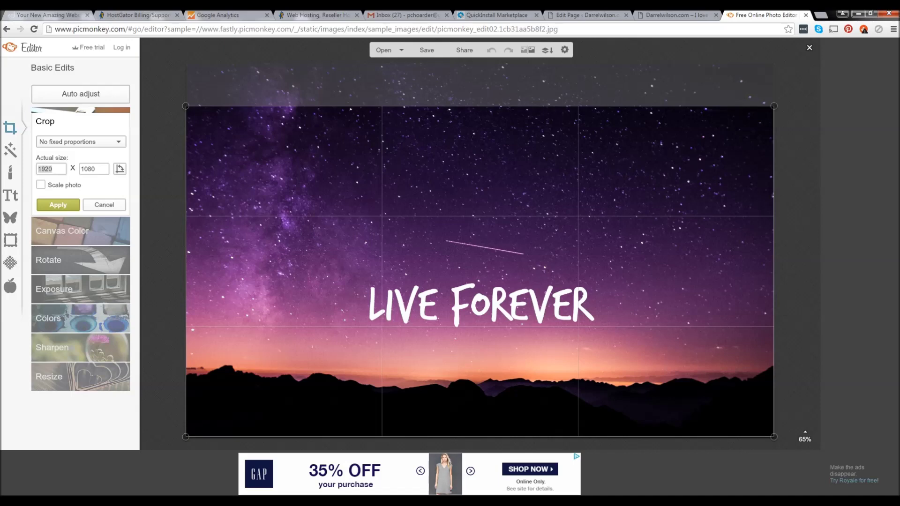
pyautogui.write('1800')
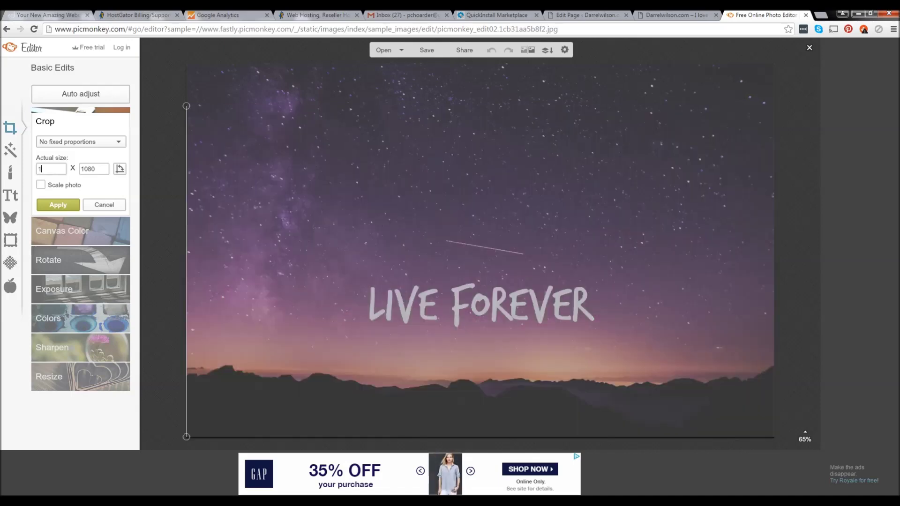
# - Reshape the crop into a 1893 × 791 strip over sky and mountains, apply it, and set Sharpness to 37
pyautogui.moveTo(251, 191); pyautogui.dragTo(373, 183)
pyautogui.moveTo(215, 106); pyautogui.dragTo(186, 194)
pyautogui.moveTo(311, 235); pyautogui.dragTo(318, 235)
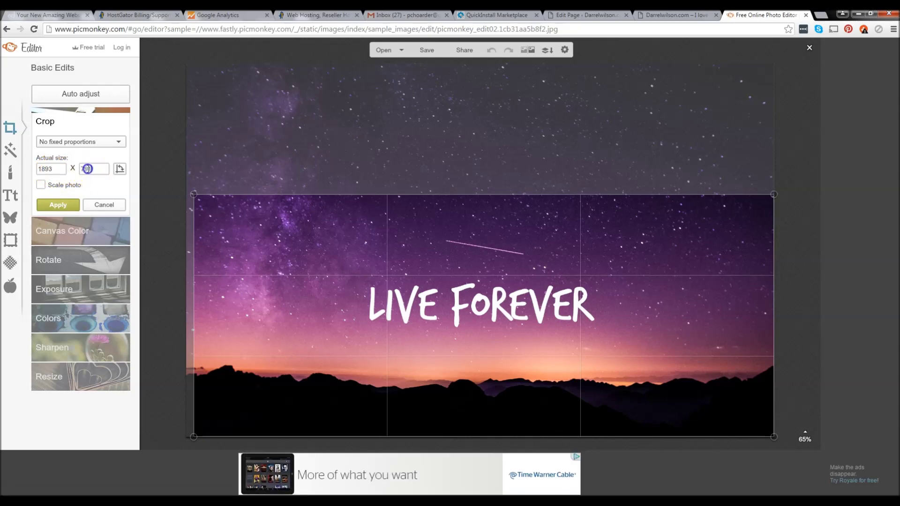
pyautogui.click(84, 169)
pyautogui.click(70, 207)
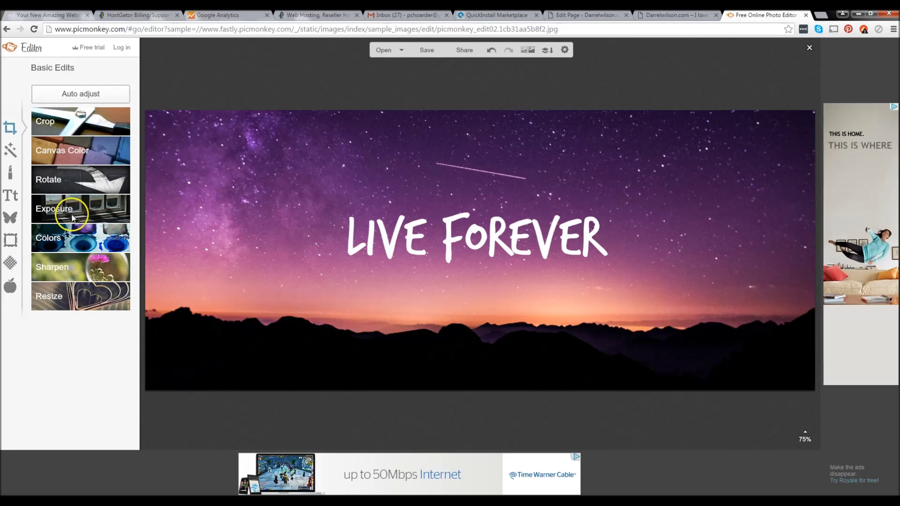
pyautogui.click(73, 267)
pyautogui.moveTo(40, 291); pyautogui.dragTo(115, 294)
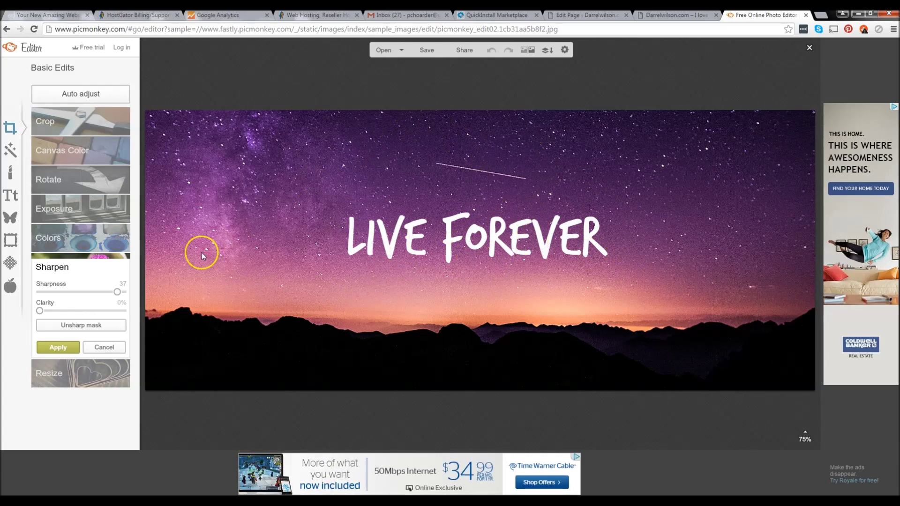
# - Apply the sharpening and save the LIVE FOREVER banner as a Sean-quality JPEG in the Tutorial folder
pyautogui.click(58, 347)
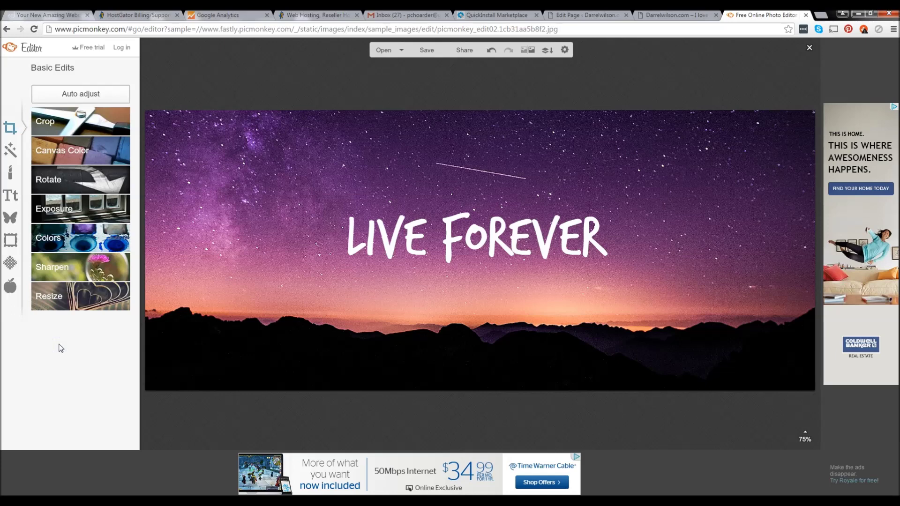
pyautogui.click(417, 52)
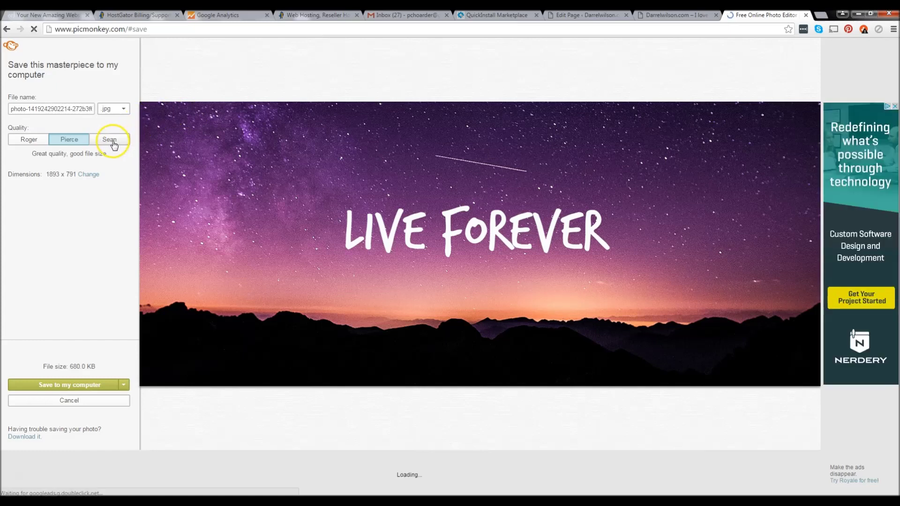
pyautogui.click(115, 141)
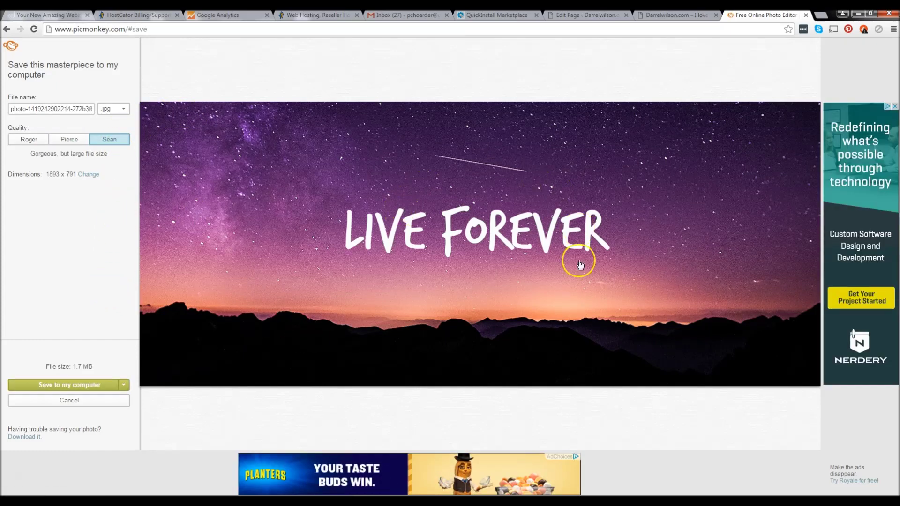
pyautogui.click(70, 385)
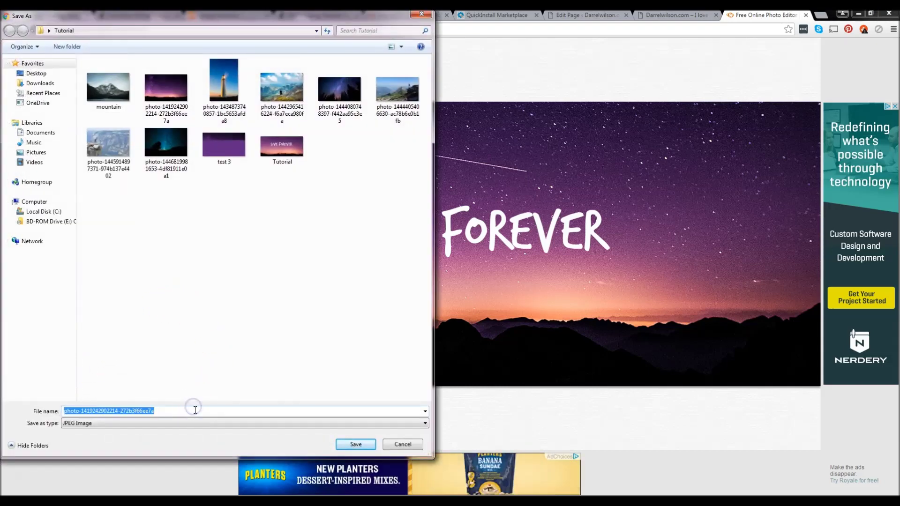
pyautogui.click(237, 409)
pyautogui.write('11')
pyautogui.click(363, 446)
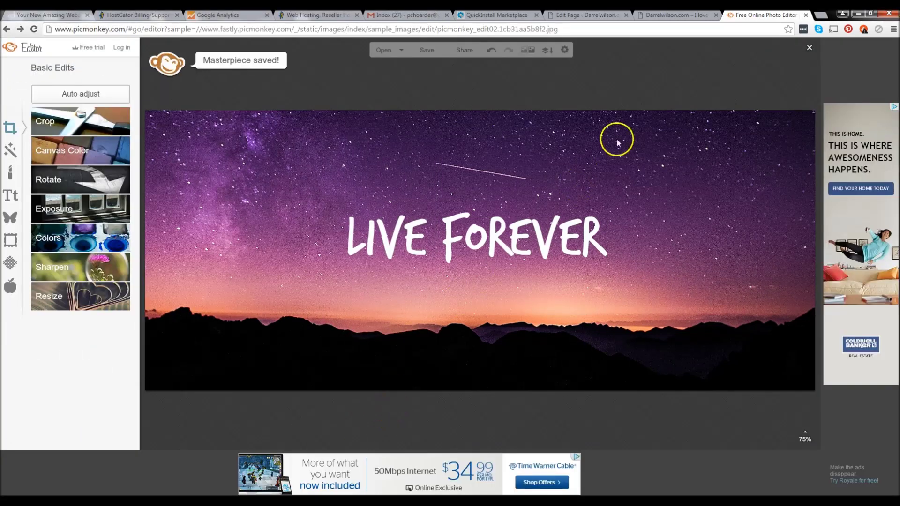
pyautogui.click(668, 16)
# - Scroll the live My Story home page and show the New menu's Post, Media, Page and User options
pyautogui.scroll(2, 624, 149)
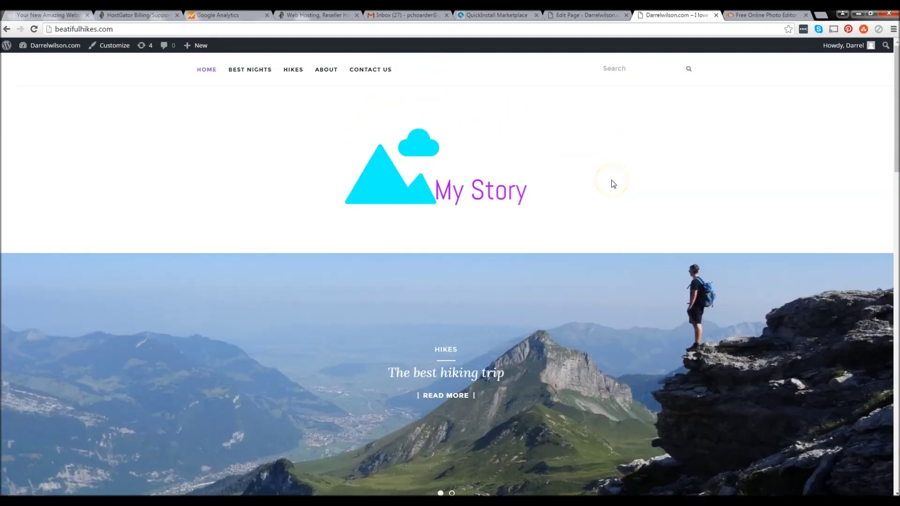
pyautogui.scroll(-2, 614, 184)
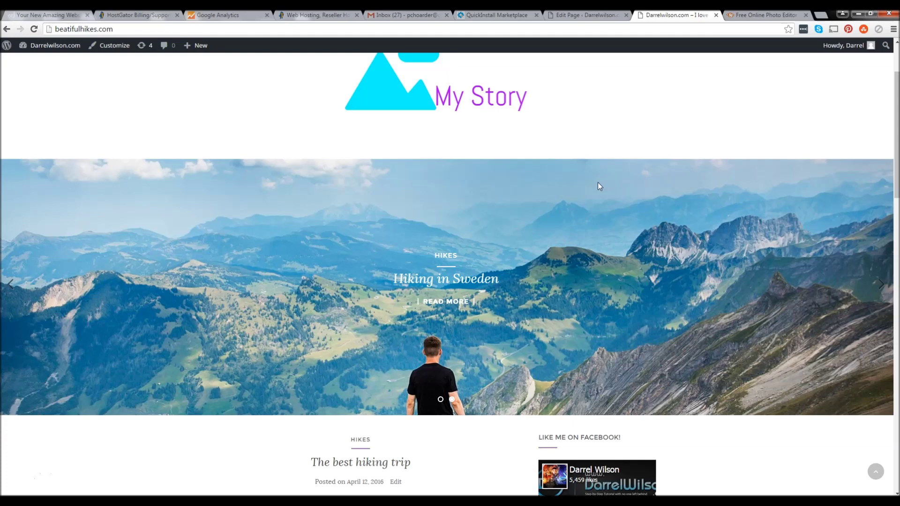
pyautogui.moveTo(64, 51)
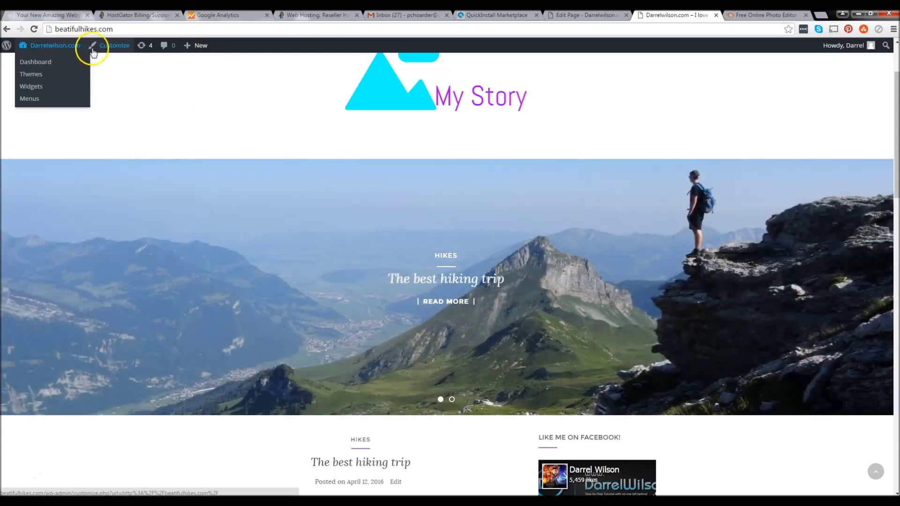
pyautogui.moveTo(195, 48)
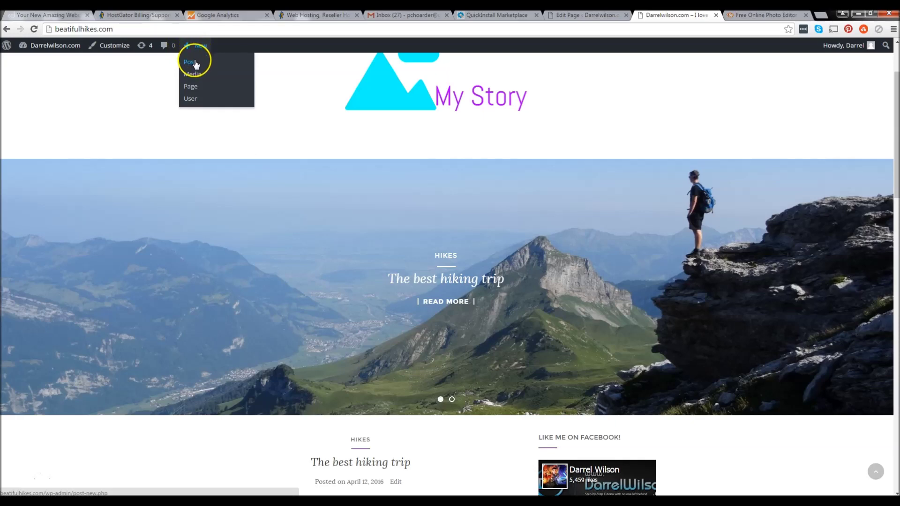
# - Create a new post titled 'Amazing' and clear the accidentally pasted Facebook link from its body
pyautogui.click(195, 64)
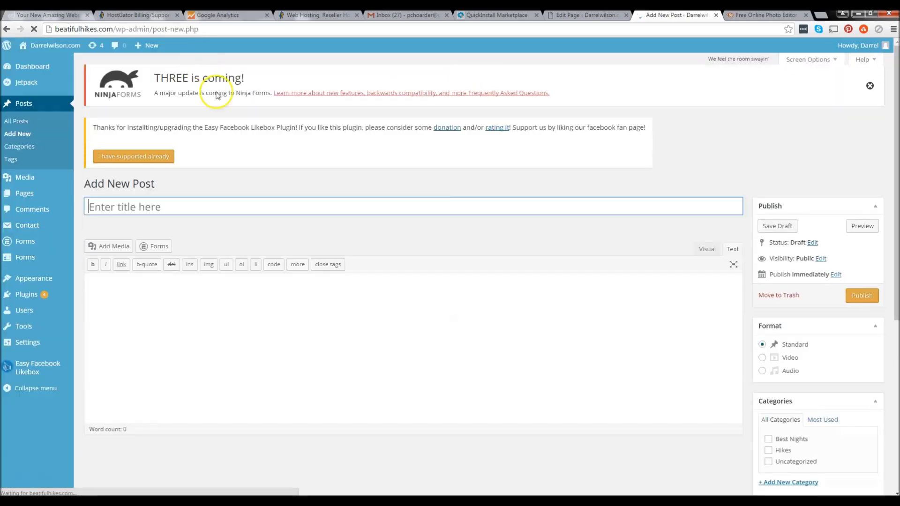
pyautogui.click(233, 200)
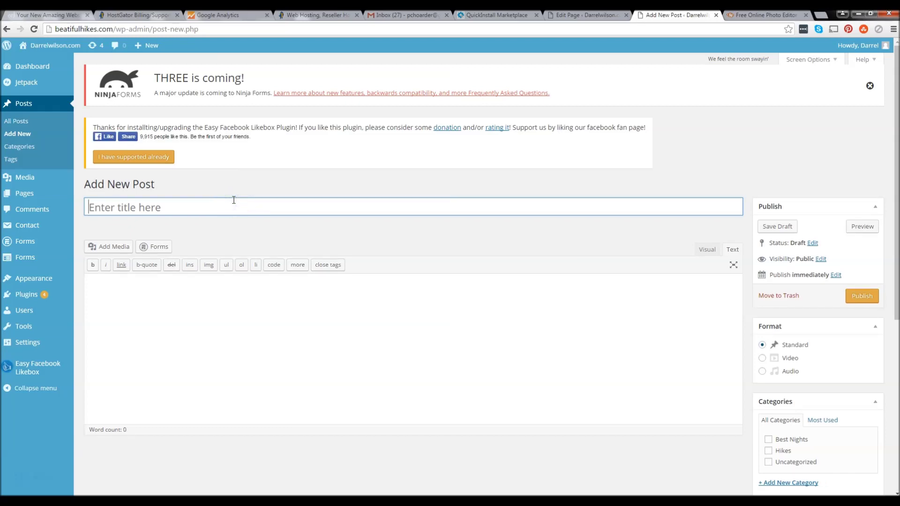
pyautogui.write('Amazing')
pyautogui.press('Tab')
pyautogui.write('https://www.facebook.com/DarrelWilson03/')
pyautogui.click(272, 293)
pyautogui.moveTo(273, 293); pyautogui.dragTo(121, 287)
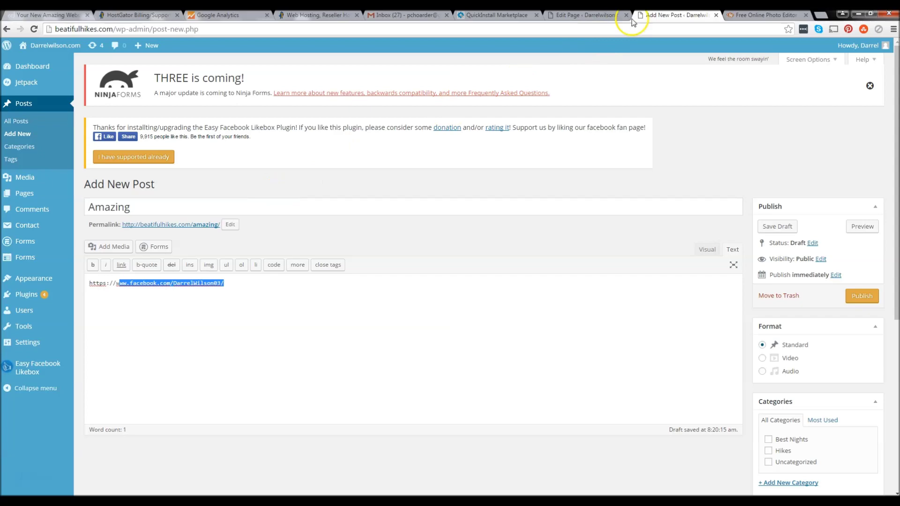
pyautogui.press('BackSpace')
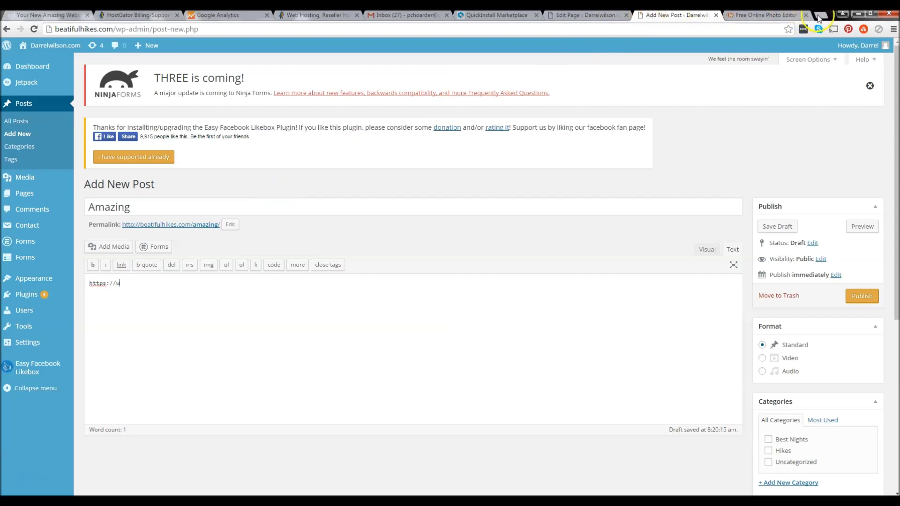
# - Search for 'dumy text' and copy a lorem ipsum paragraph from the dummy text generator site
pyautogui.click(818, 18)
pyautogui.write('dumy te')
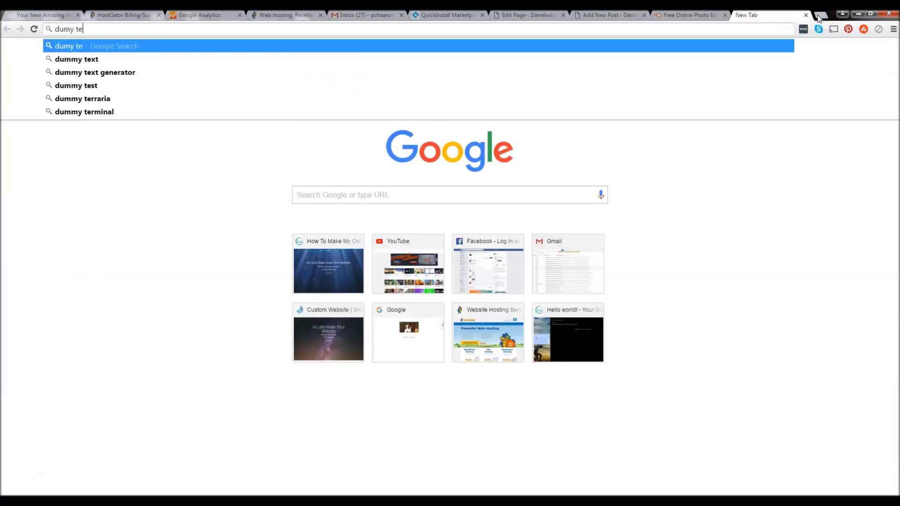
pyautogui.write('xt')
pyautogui.press('Return')
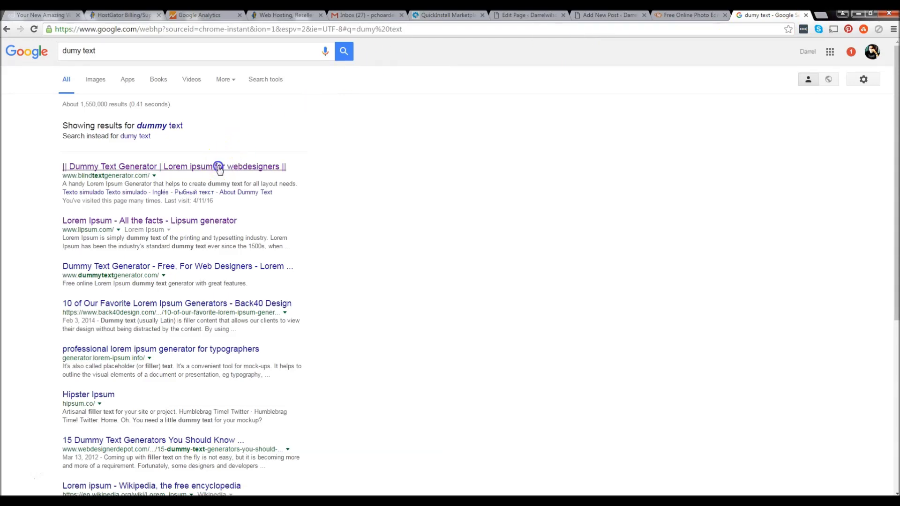
pyautogui.click(219, 167)
pyautogui.moveTo(494, 174); pyautogui.dragTo(403, 131)
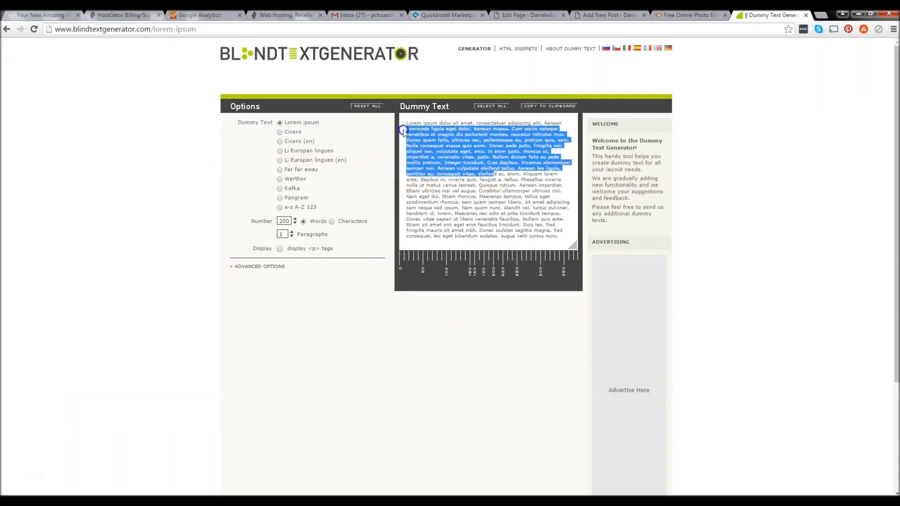
# - Replace the post body with the lorem ipsum paragraph pasted twice, shown in the Visual editor
pyautogui.click(597, 16)
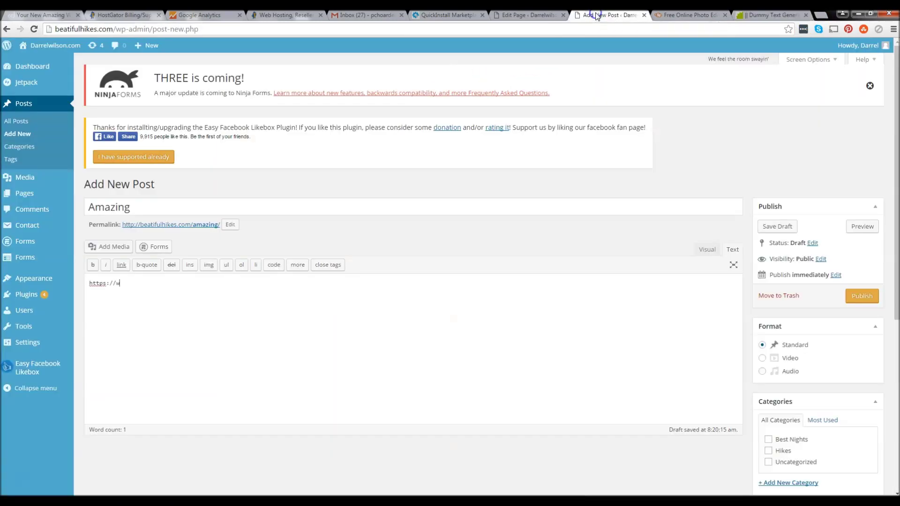
pyautogui.hotkey('ctrl', 'a')
pyautogui.hotkey('ctrl', 'v')
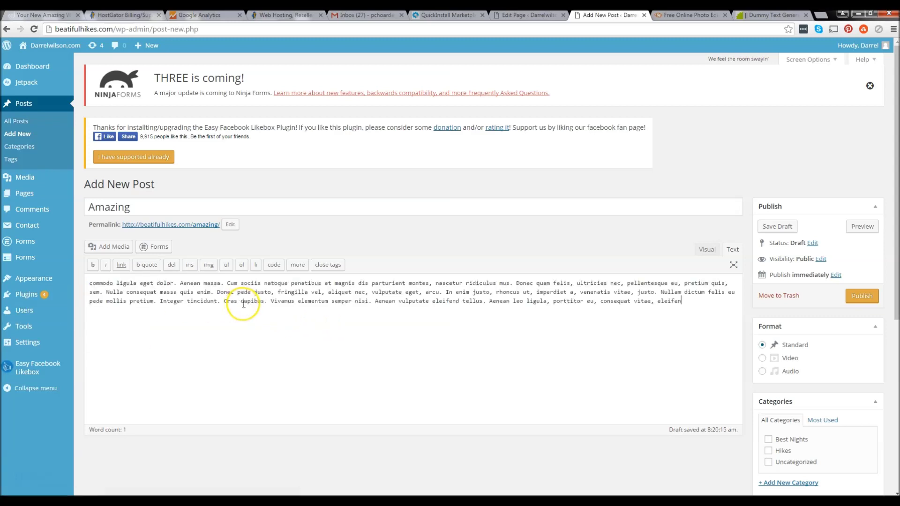
pyautogui.hotkey('ctrl', 'v')
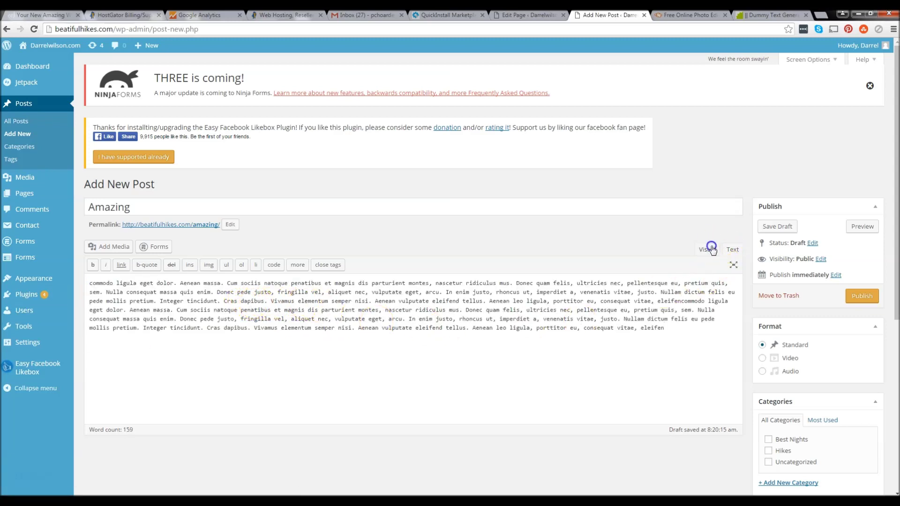
pyautogui.click(711, 249)
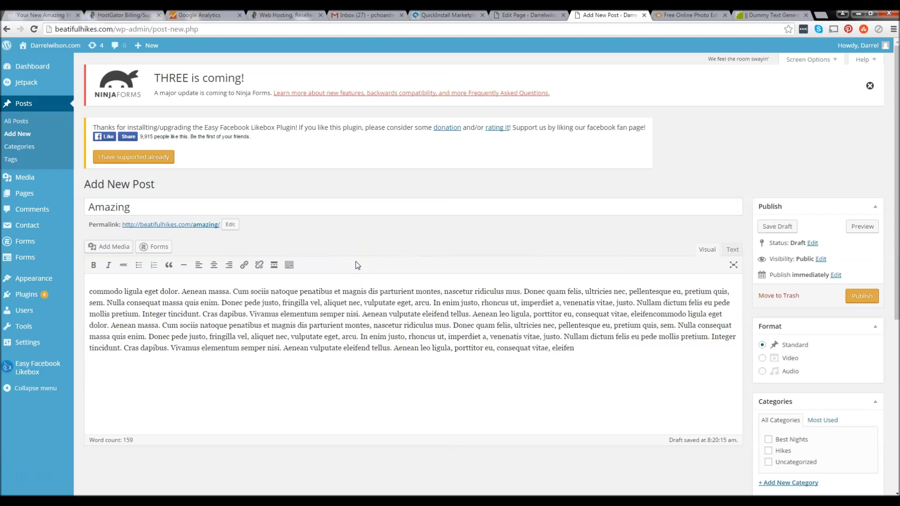
pyautogui.scroll(-2, 413, 282)
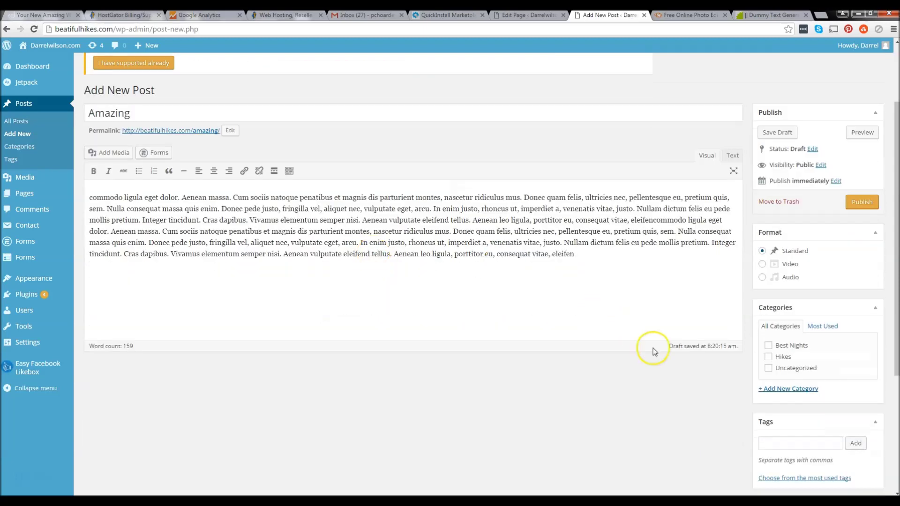
# - File the post under a new Dreams category and set YOUR AMAZING as its featured image
pyautogui.click(780, 389)
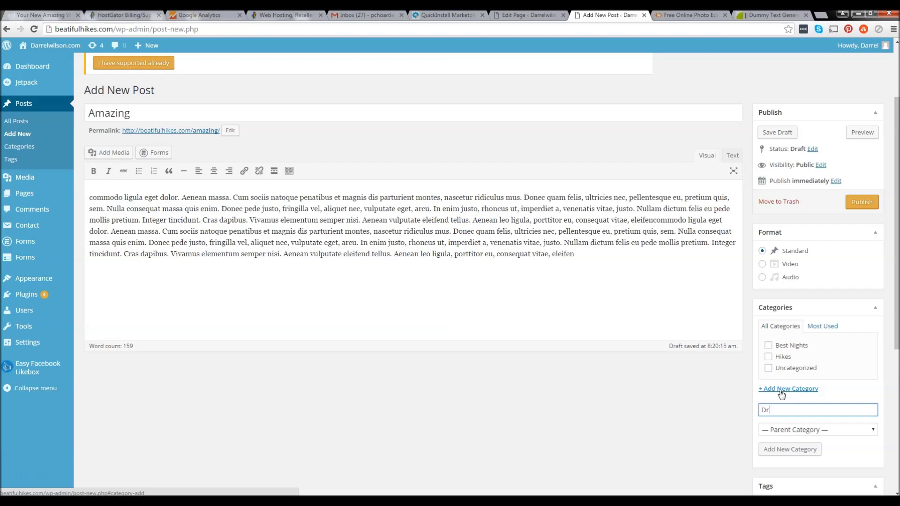
pyautogui.click(778, 448)
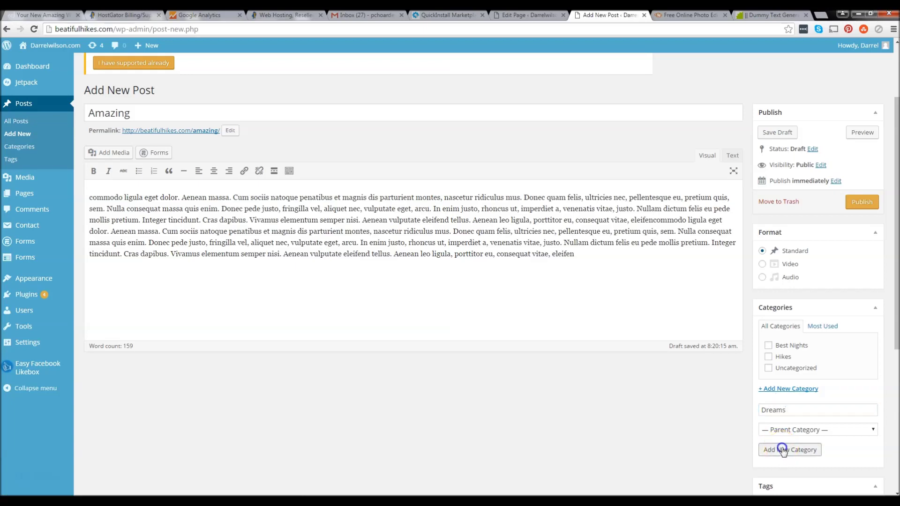
pyautogui.scroll(-6, 713, 360)
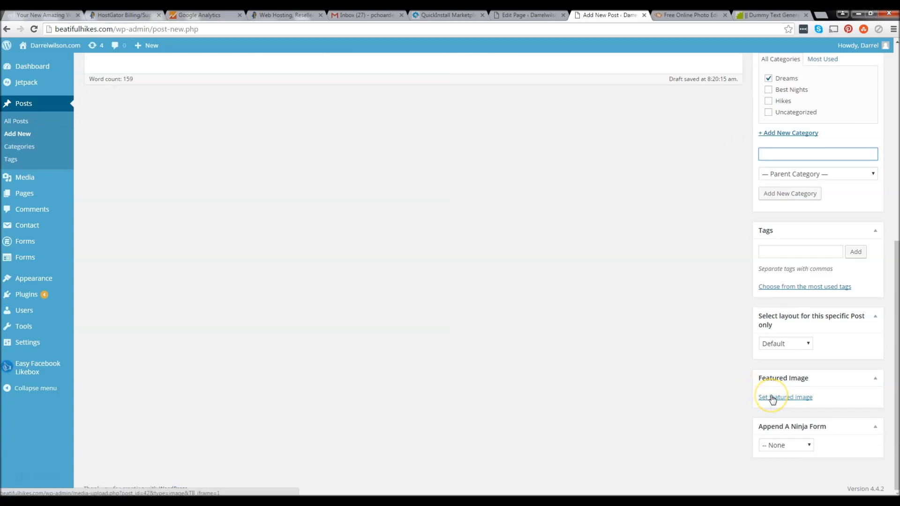
pyautogui.click(773, 399)
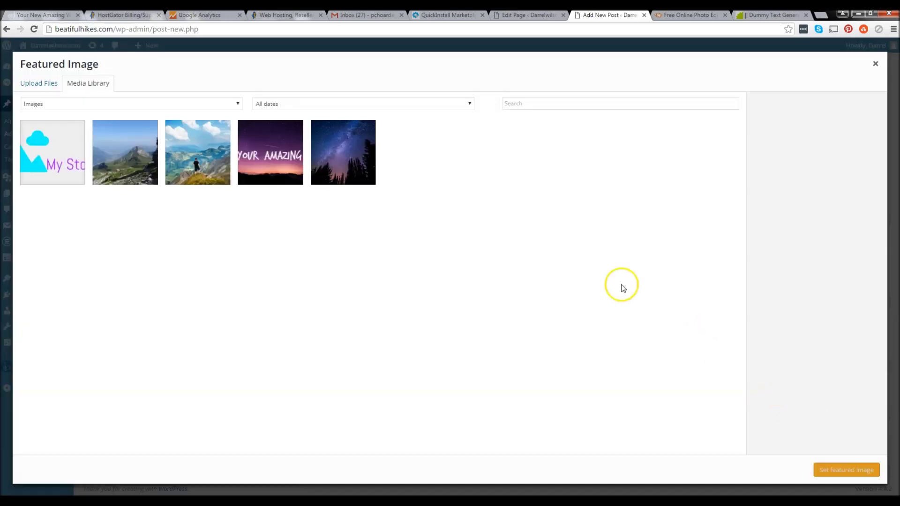
pyautogui.click(287, 158)
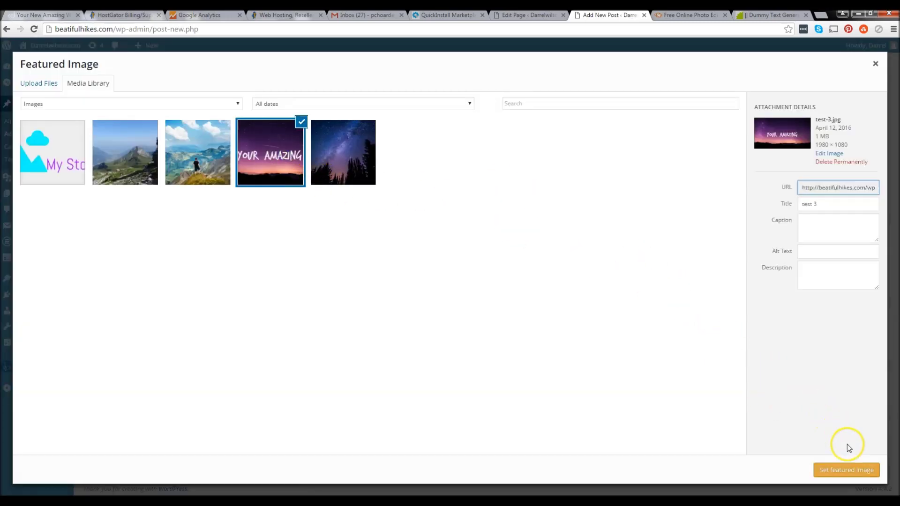
pyautogui.click(854, 470)
pyautogui.click(752, 382)
# - Publish the Amazing post
pyautogui.scroll(7, 753, 383)
pyautogui.click(854, 266)
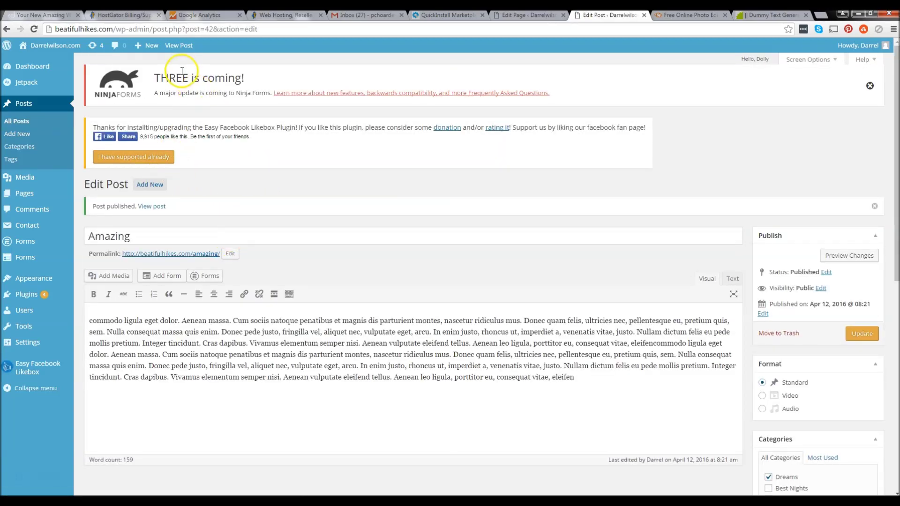
pyautogui.moveTo(151, 45)
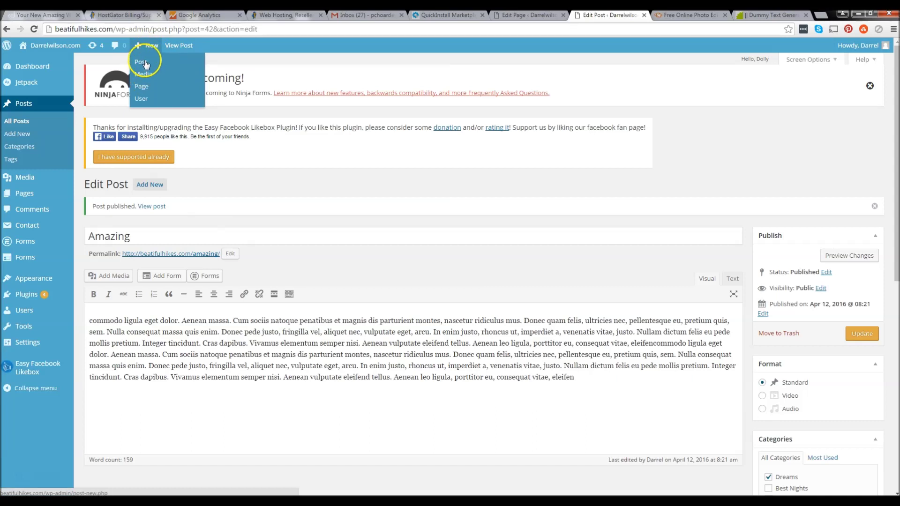
# - Start a new post titled 'Stunning Time' and paste lorem ipsum text into its body
pyautogui.click(142, 62)
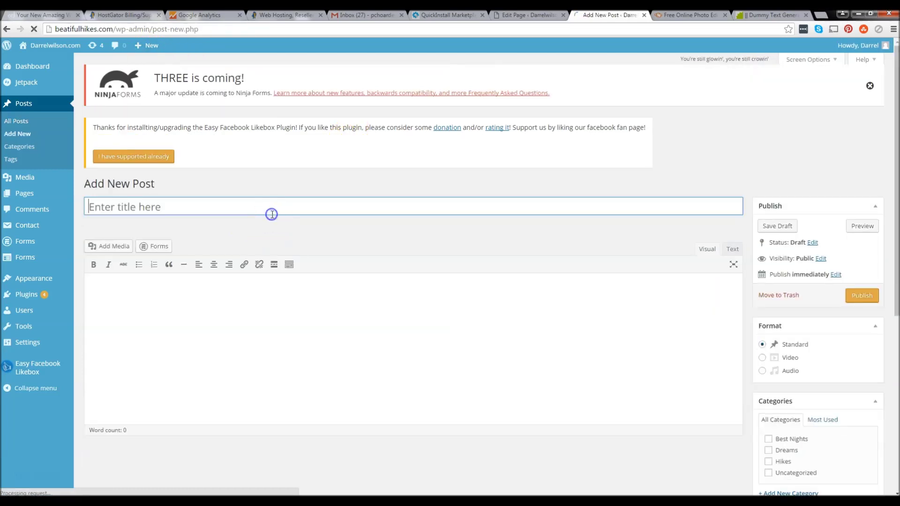
pyautogui.click(281, 209)
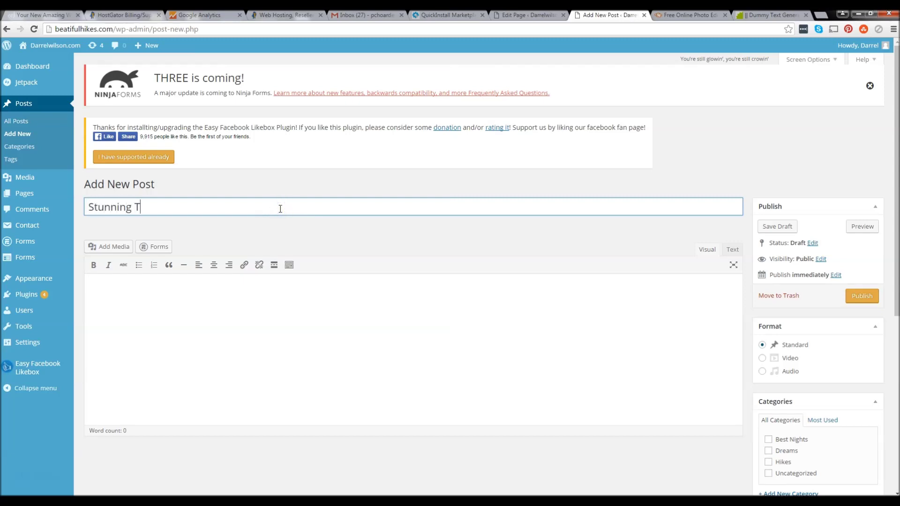
pyautogui.press('Tab')
pyautogui.hotkey('ctrl', 'v')
pyautogui.hotkey('ctrl', 'v')
pyautogui.hotkey('ctrl', 'v')
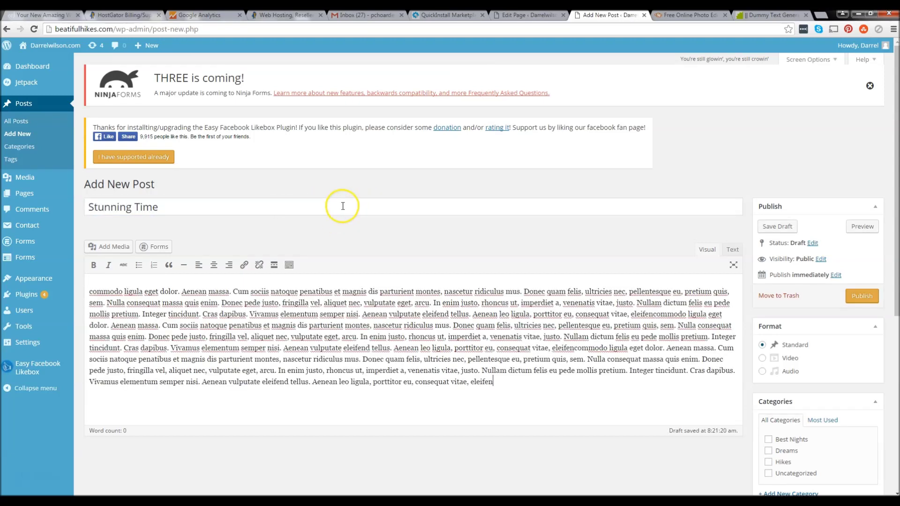
pyautogui.scroll(-4, 647, 295)
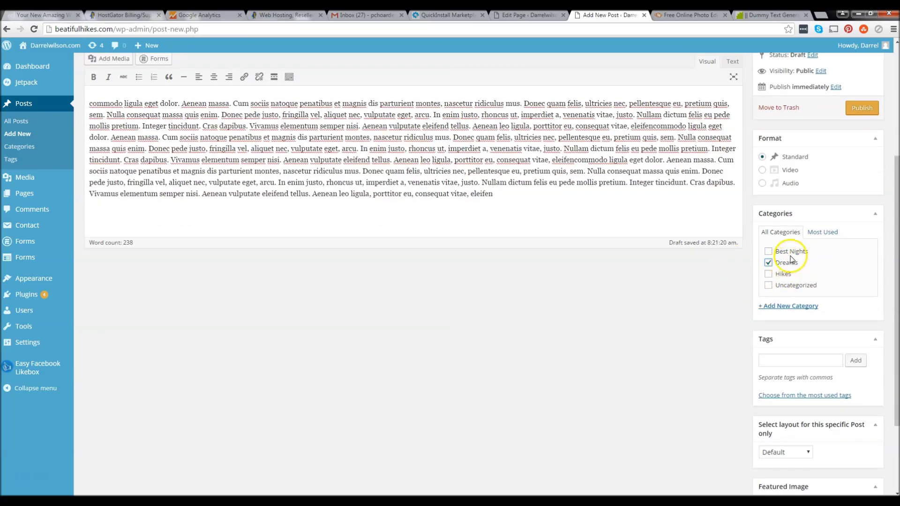
pyautogui.scroll(-3, 797, 339)
# - Set the starry-sky photo as featured image and publish the post in Dreams
pyautogui.click(795, 398)
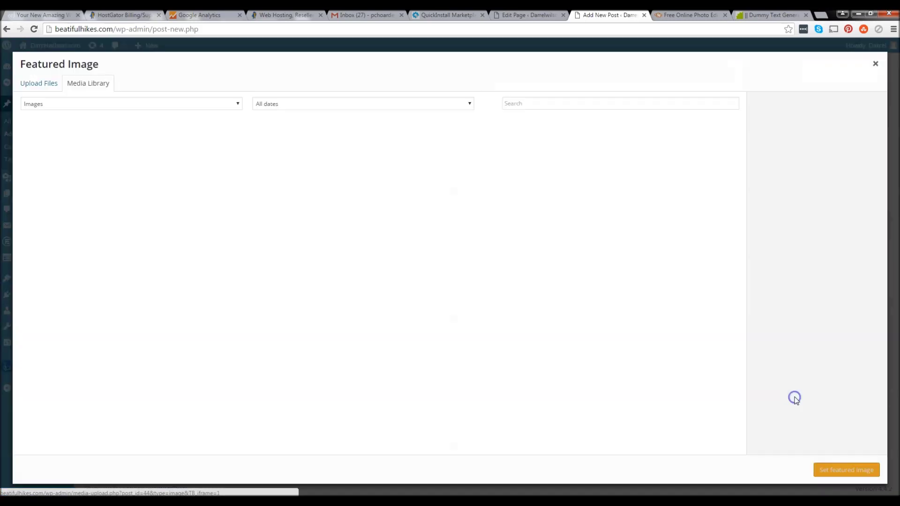
pyautogui.click(354, 173)
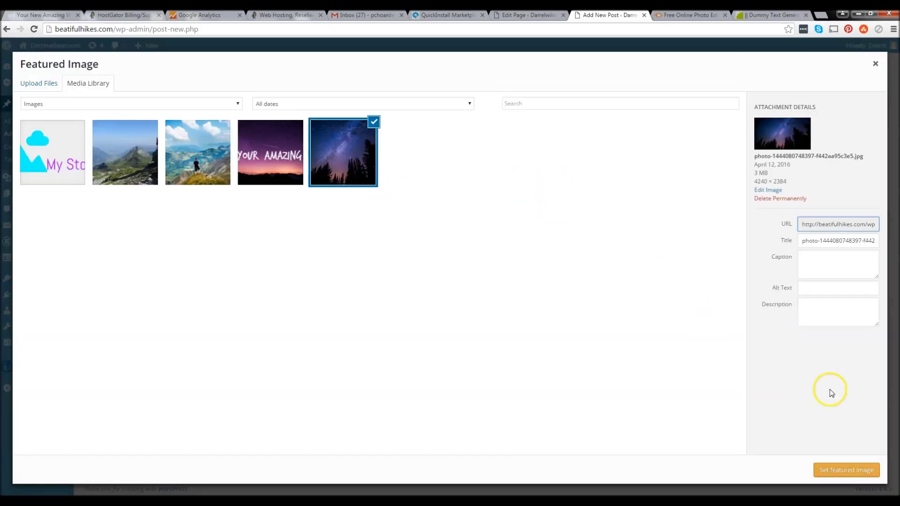
pyautogui.click(848, 470)
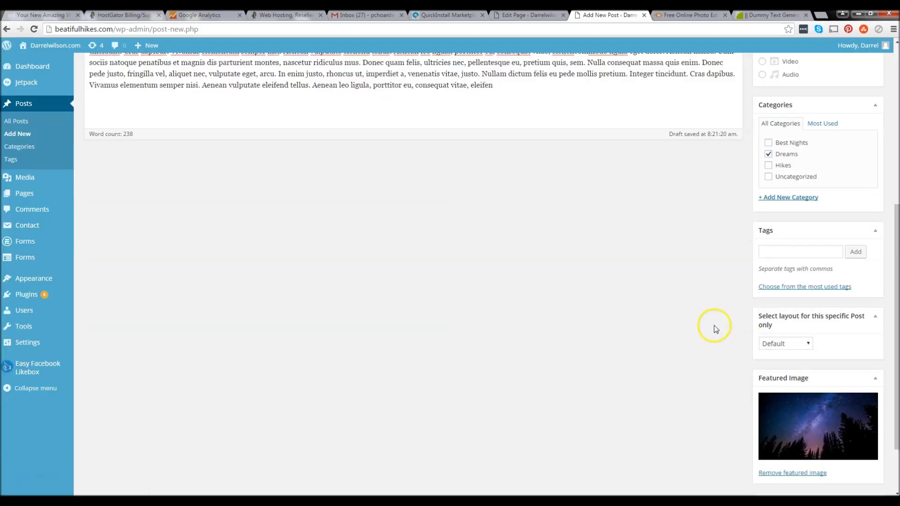
pyautogui.scroll(6, 709, 367)
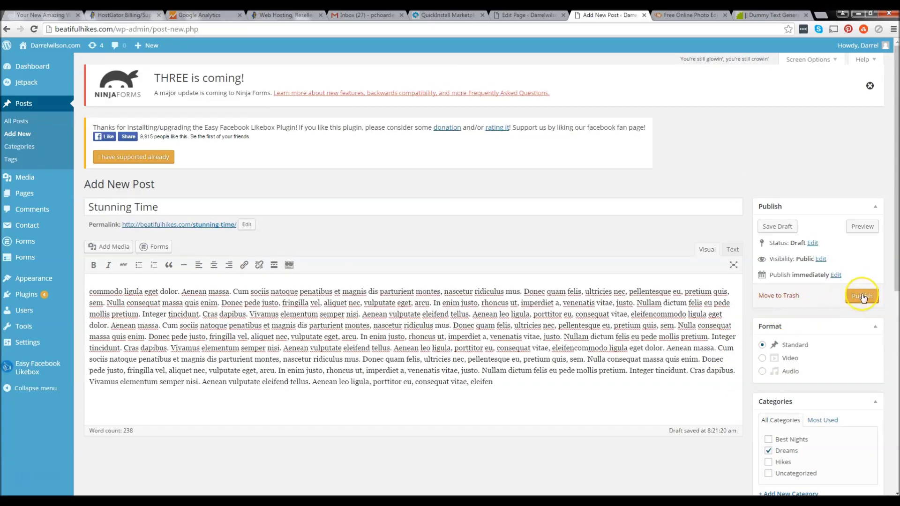
pyautogui.click(869, 297)
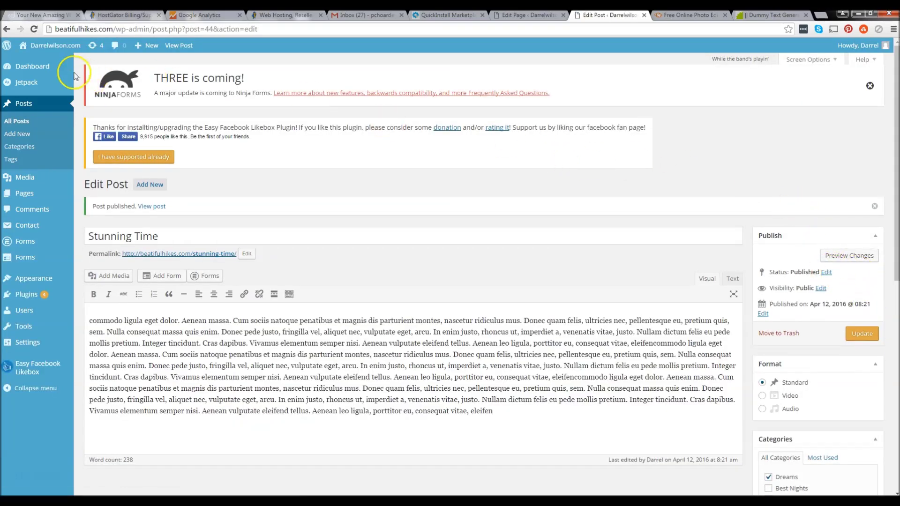
# - Visit the live site and scroll to the Stunning Time post beneath the hiking slider
pyautogui.moveTo(47, 45)
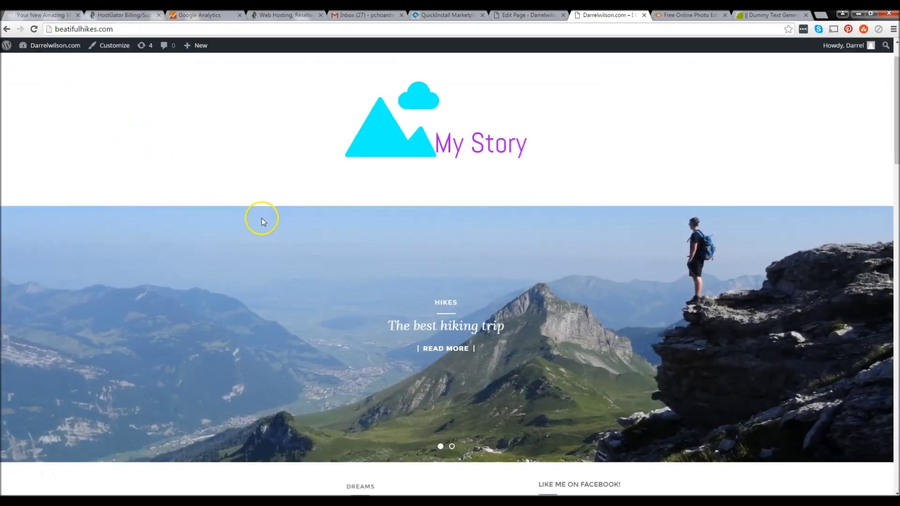
pyautogui.scroll(-1, 398, 195)
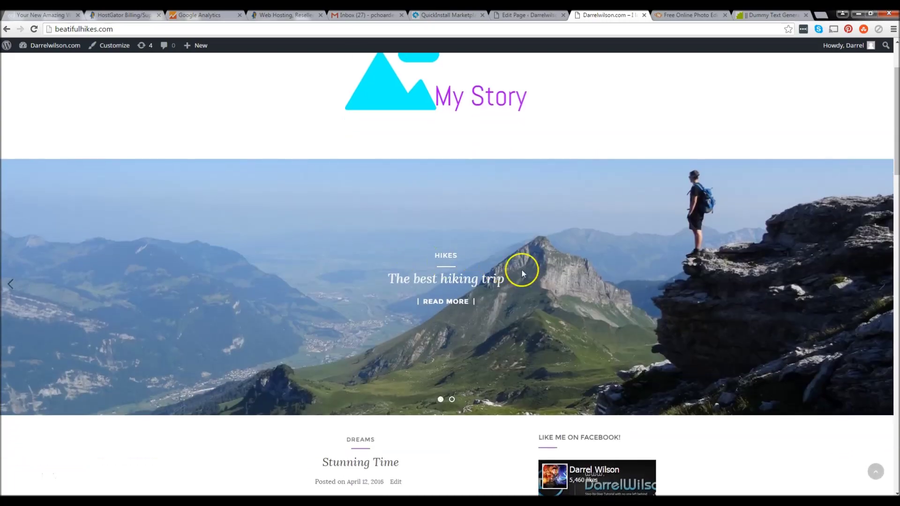
pyautogui.scroll(-4, 566, 304)
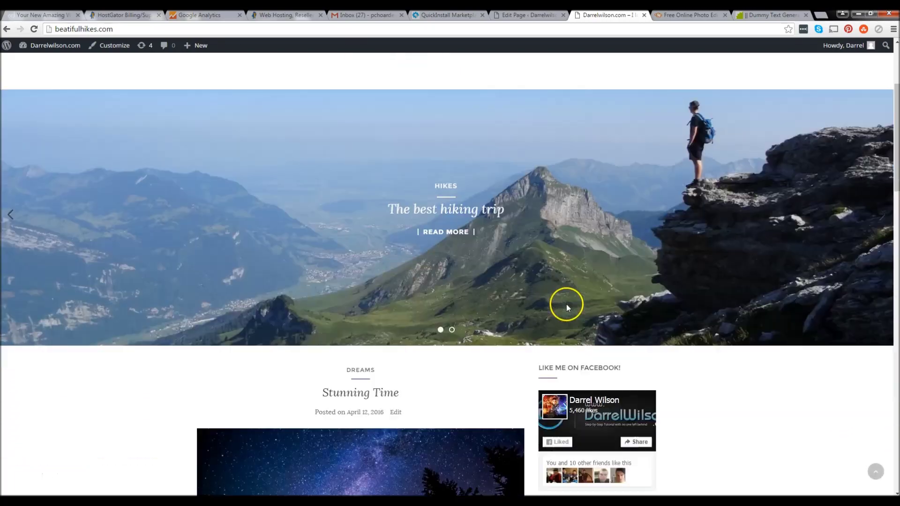
pyautogui.scroll(4, 567, 303)
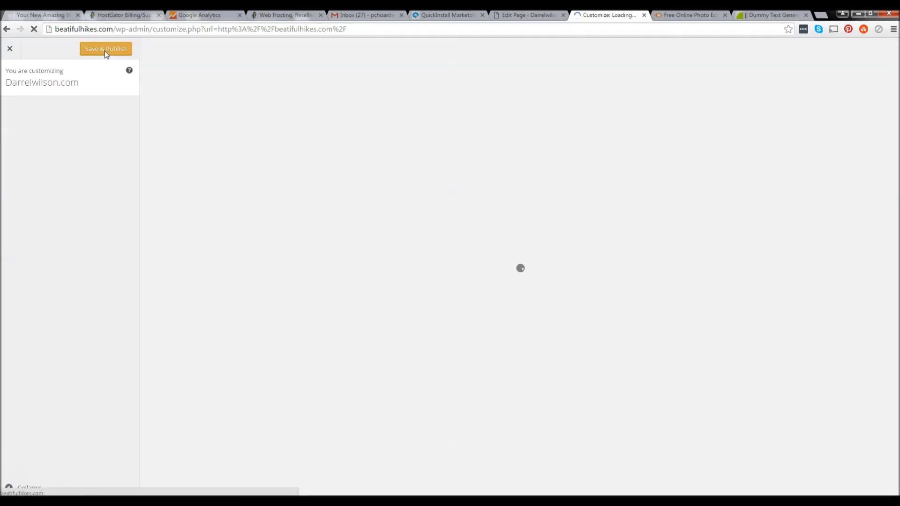
# - Set the Activello slider category to Dreams, save and publish, then exit the Customizer to the live site
pyautogui.click(105, 57)
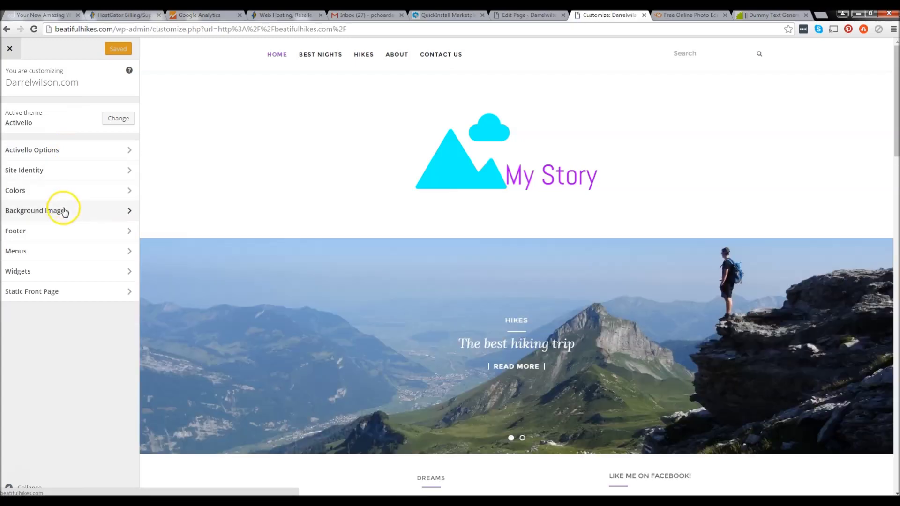
pyautogui.click(57, 154)
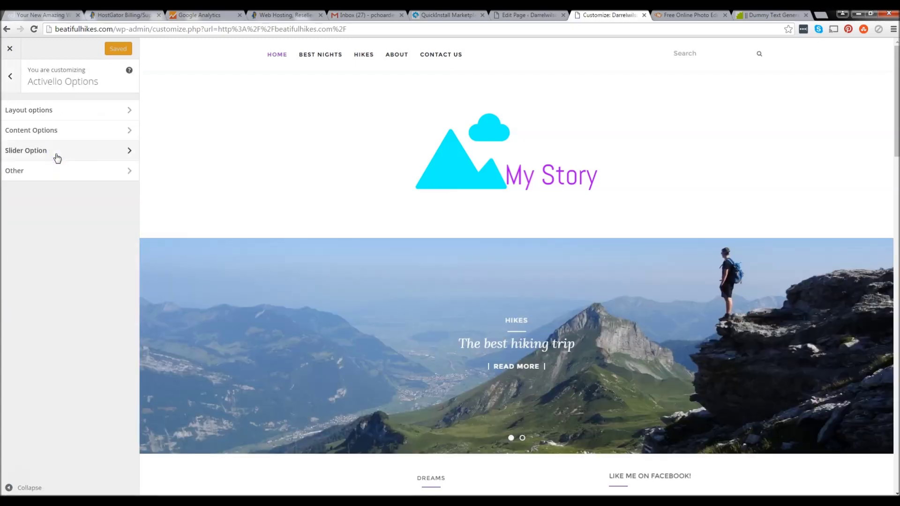
pyautogui.click(57, 157)
pyautogui.click(54, 121)
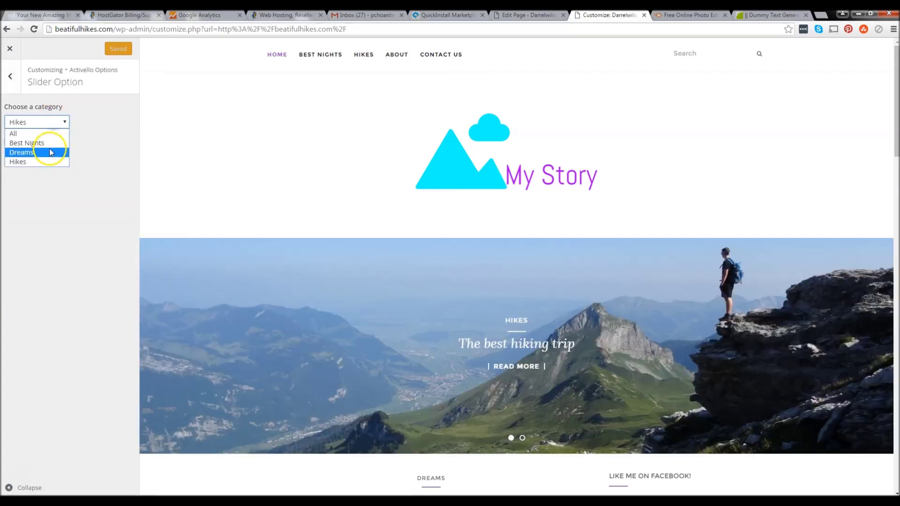
pyautogui.click(51, 152)
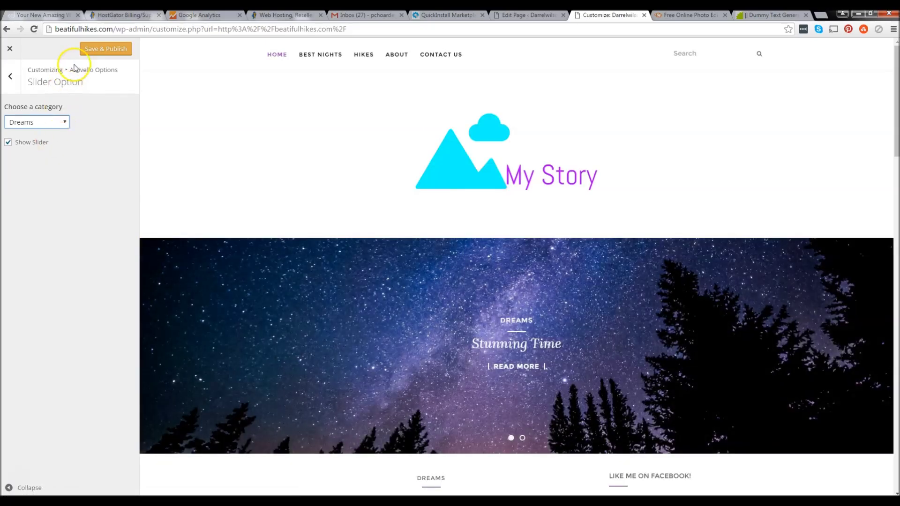
pyautogui.click(88, 53)
pyautogui.scroll(-2, 439, 250)
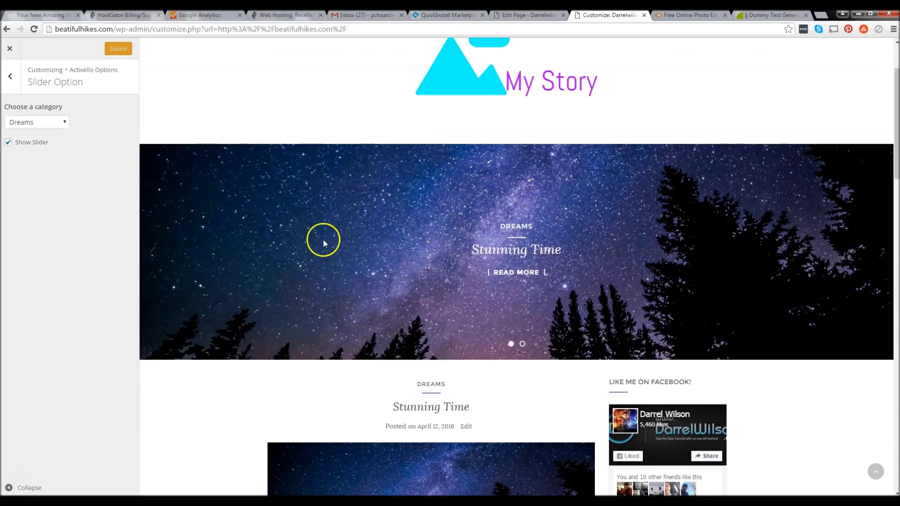
pyautogui.scroll(-10, 464, 268)
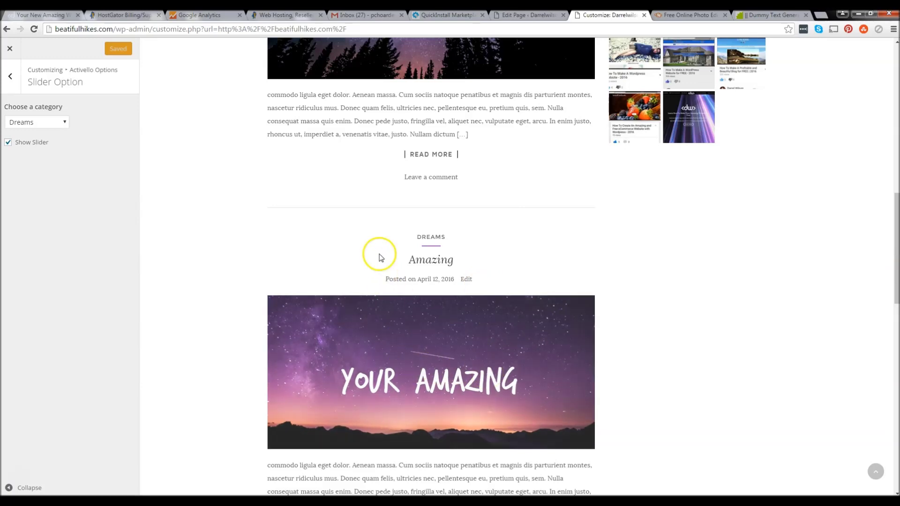
pyautogui.scroll(10, 472, 355)
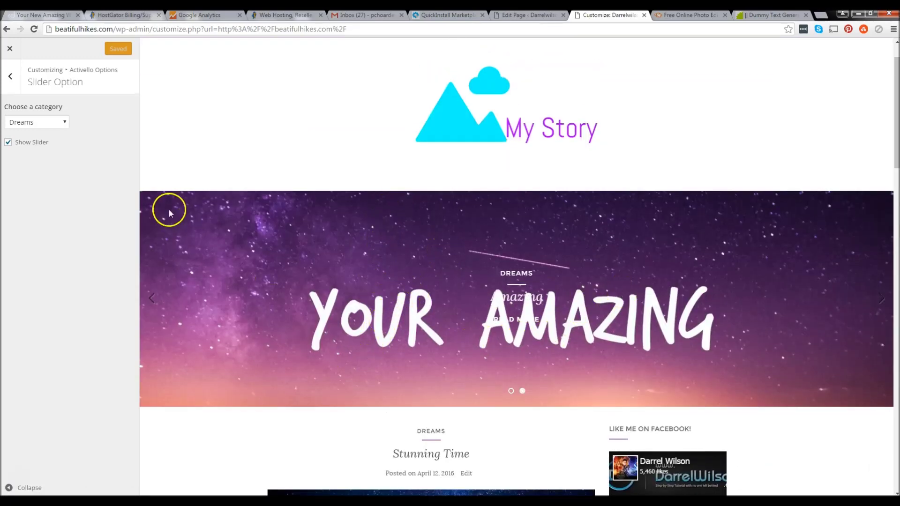
pyautogui.click(10, 76)
pyautogui.click(10, 49)
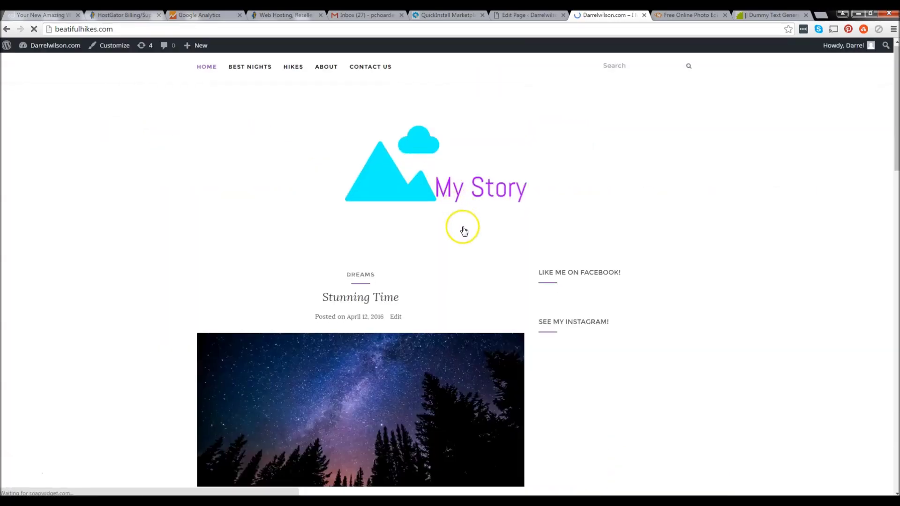
pyautogui.scroll(-2, 465, 231)
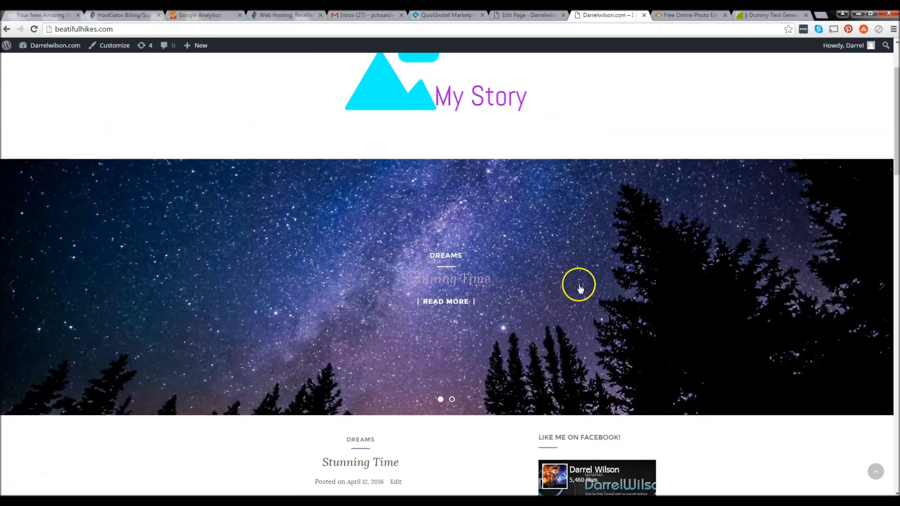
pyautogui.scroll(-1, 579, 283)
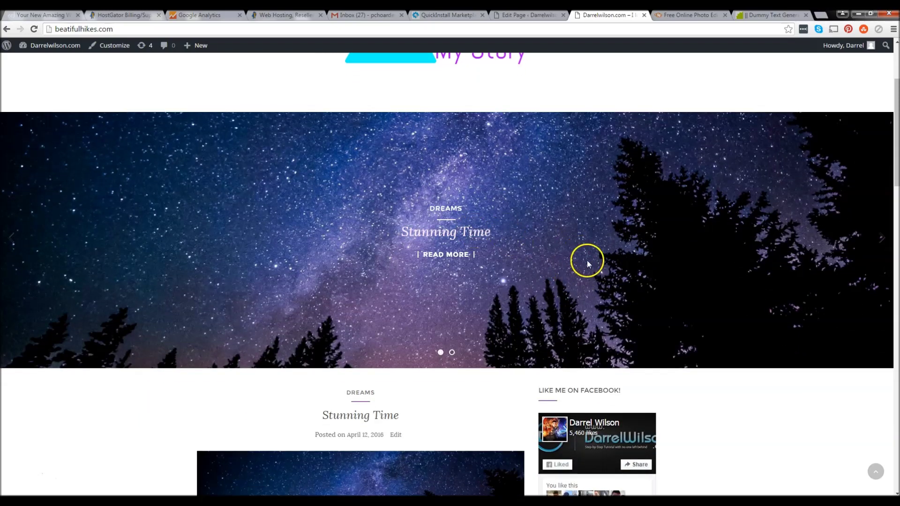
pyautogui.scroll(1, 587, 260)
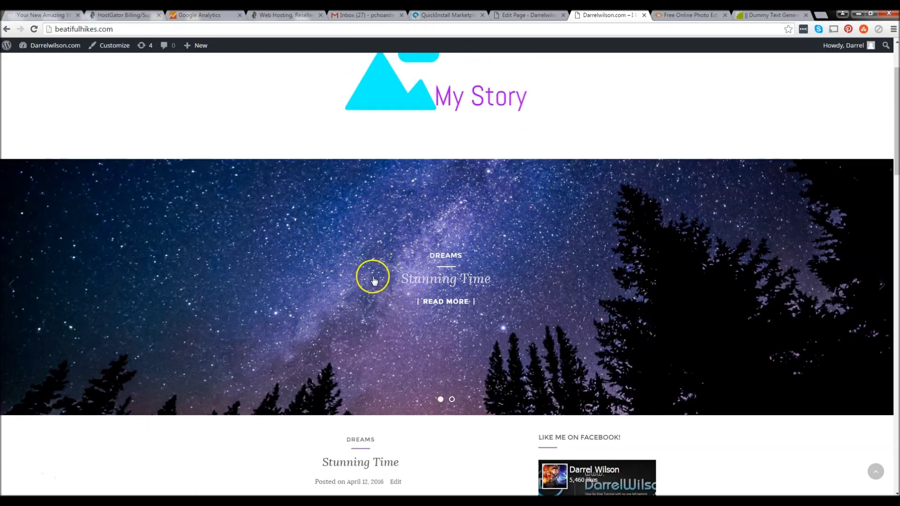
pyautogui.scroll(-1, 373, 275)
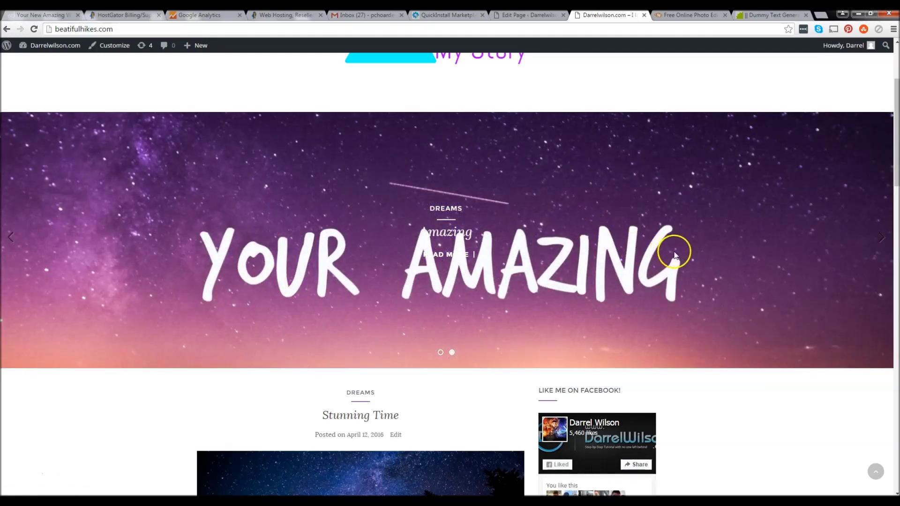
pyautogui.scroll(1, 664, 271)
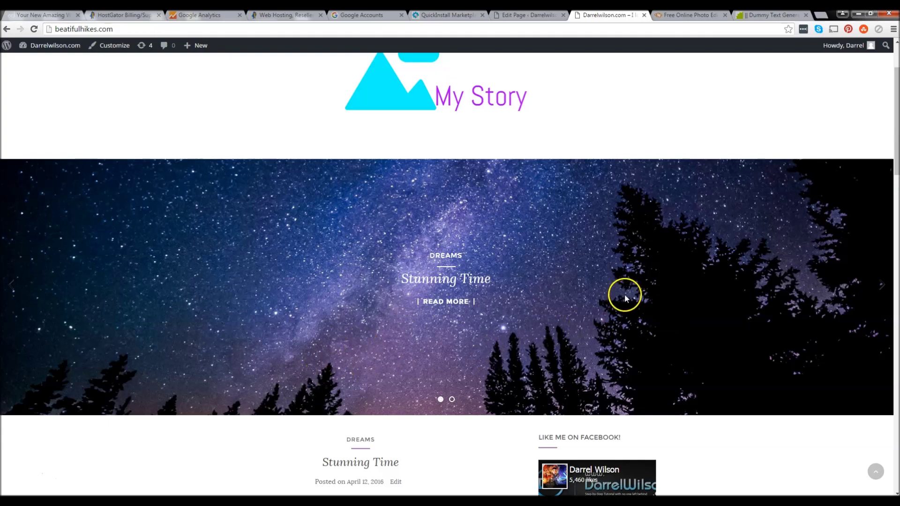
pyautogui.scroll(2, 670, 261)
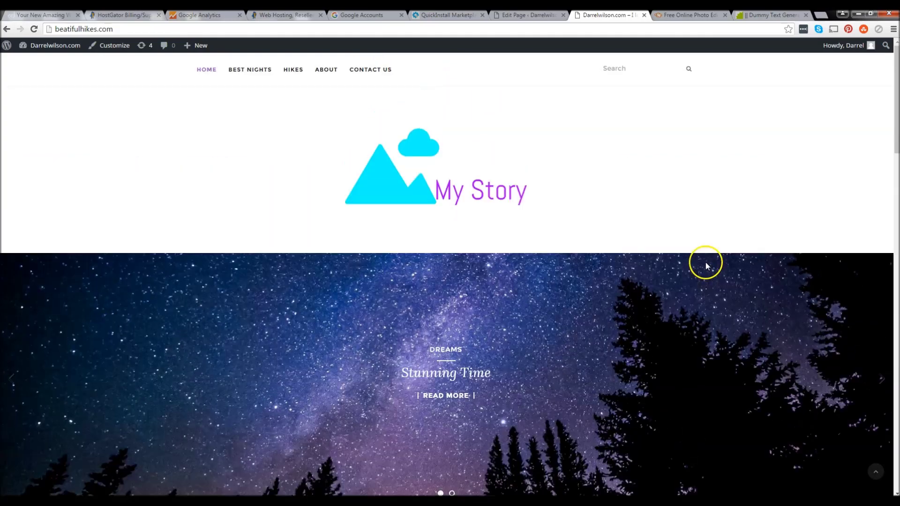
pyautogui.scroll(-3, 747, 300)
pyautogui.scroll(3, 604, 284)
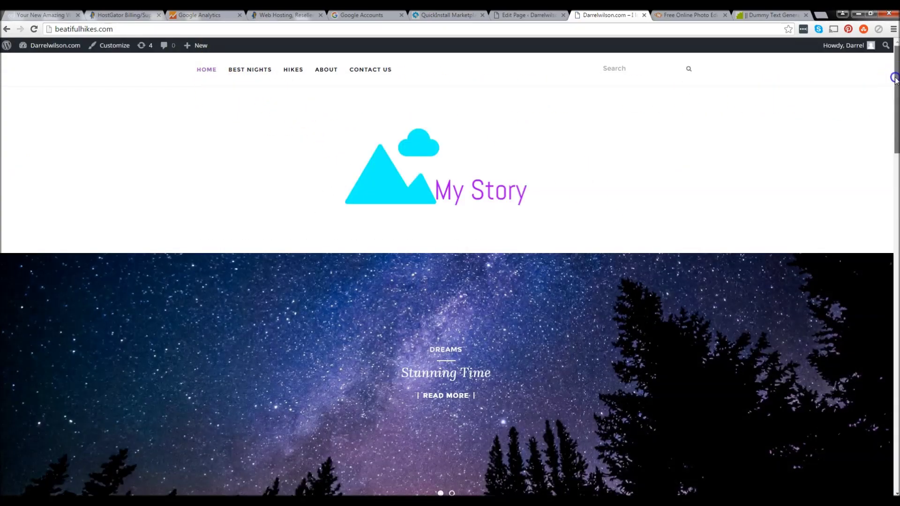
pyautogui.scroll(-2, 895, 97)
pyautogui.moveTo(895, 97); pyautogui.dragTo(894, 73)
pyautogui.click(295, 69)
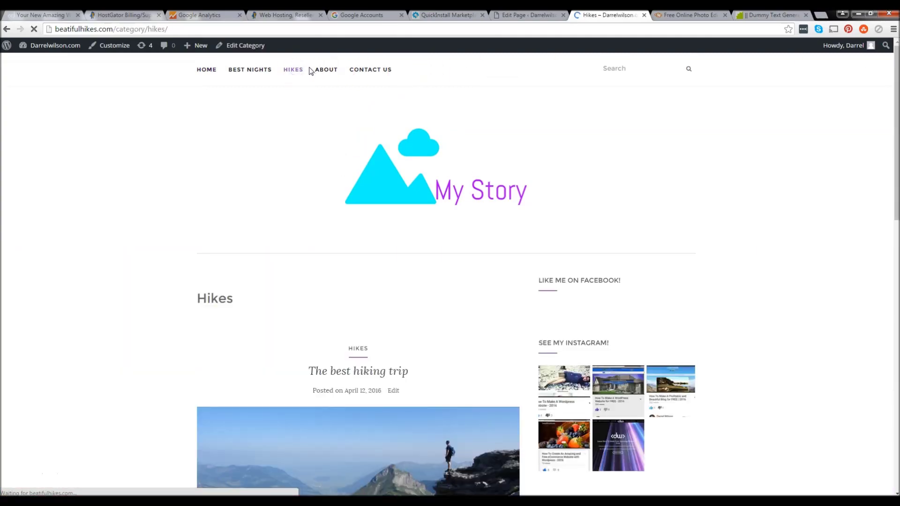
pyautogui.click(225, 73)
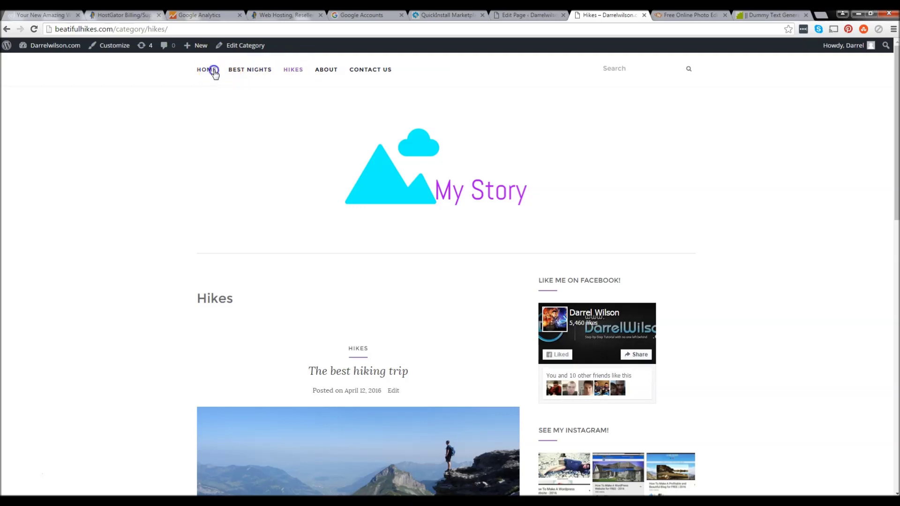
pyautogui.click(212, 70)
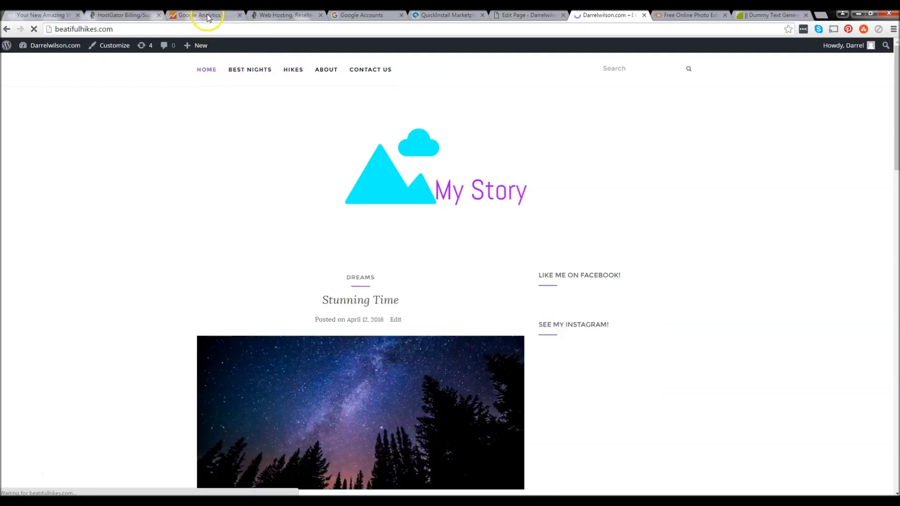
pyautogui.click(207, 15)
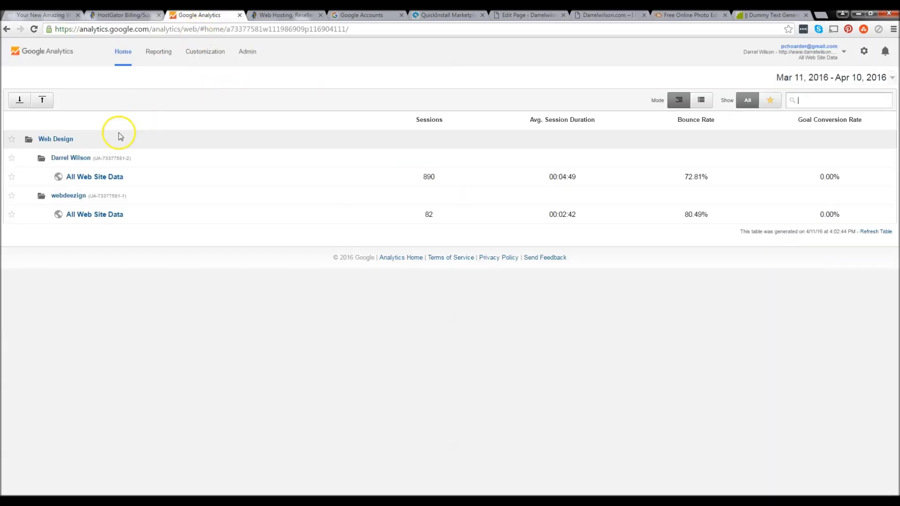
# - Check the All Web Site Data report, then load YouTube and start signing in
pyautogui.click(88, 179)
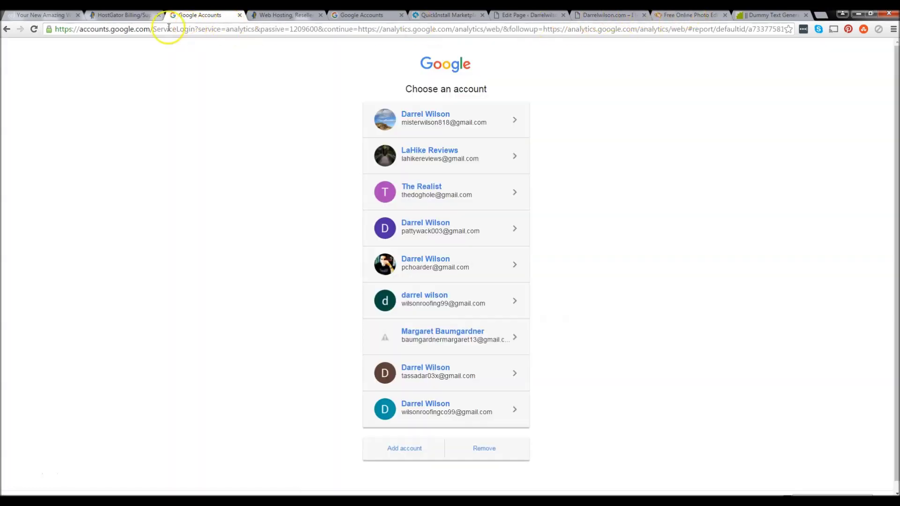
pyautogui.click(6, 30)
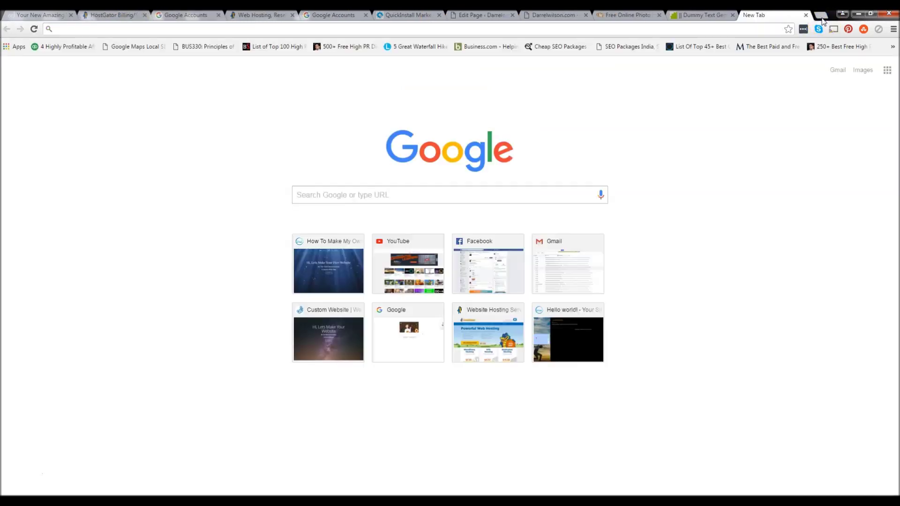
pyautogui.write('youtube')
pyautogui.press('Return')
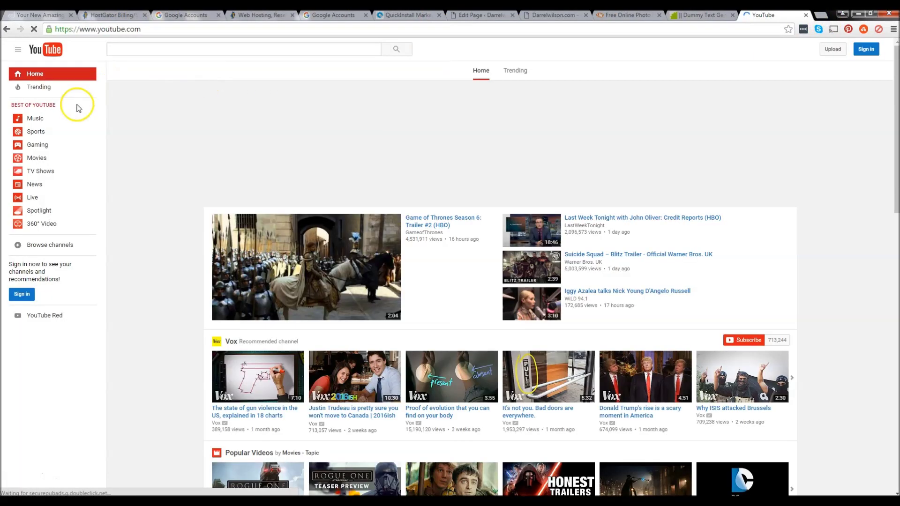
pyautogui.click(867, 49)
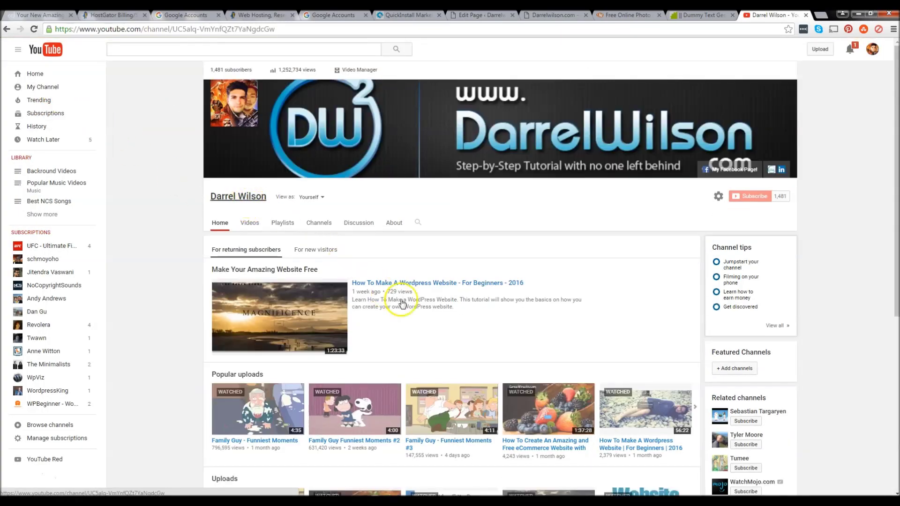
# - Open the 'How to Install Google Analytics on Wordpress 2016' video and expand its full description
pyautogui.scroll(-3, 470, 300)
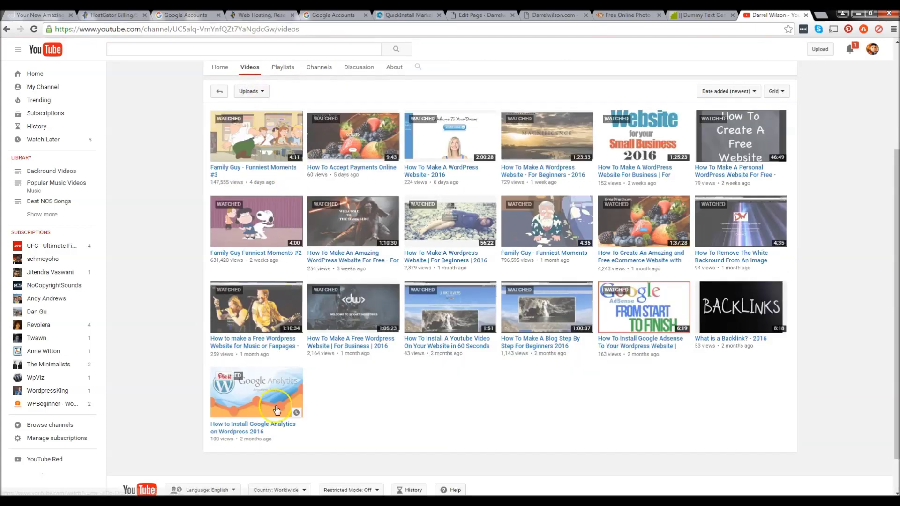
pyautogui.scroll(-1, 277, 410)
pyautogui.click(252, 403)
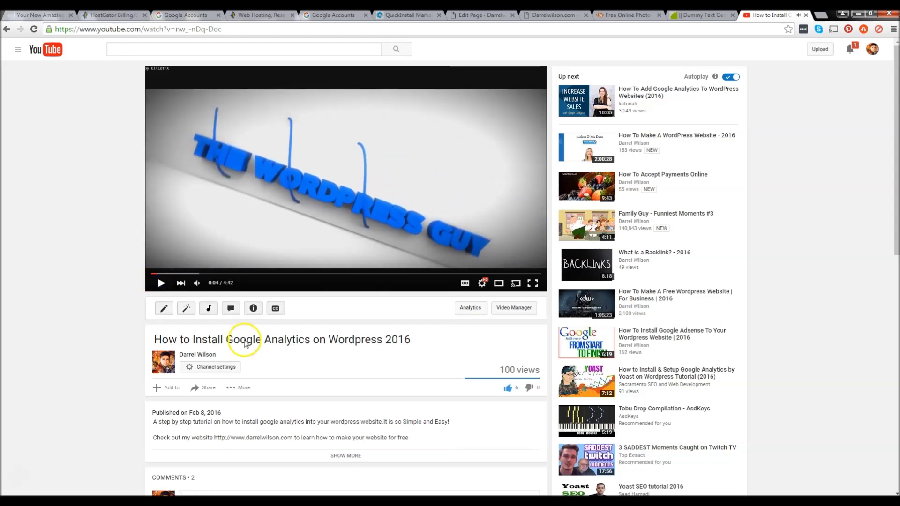
pyautogui.click(348, 455)
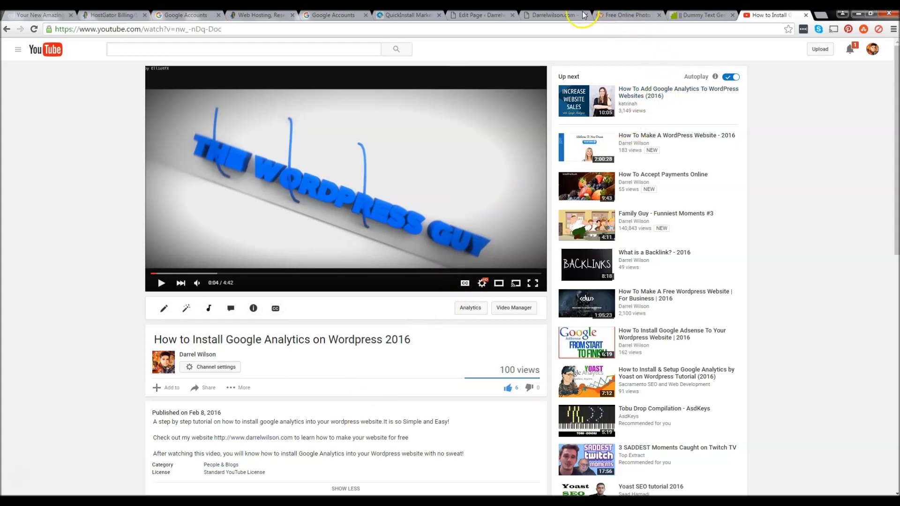
# - Scroll through the beatifulhikes.com blog posts, then open a new blank browser tab
pyautogui.click(553, 15)
pyautogui.scroll(-4, 563, 167)
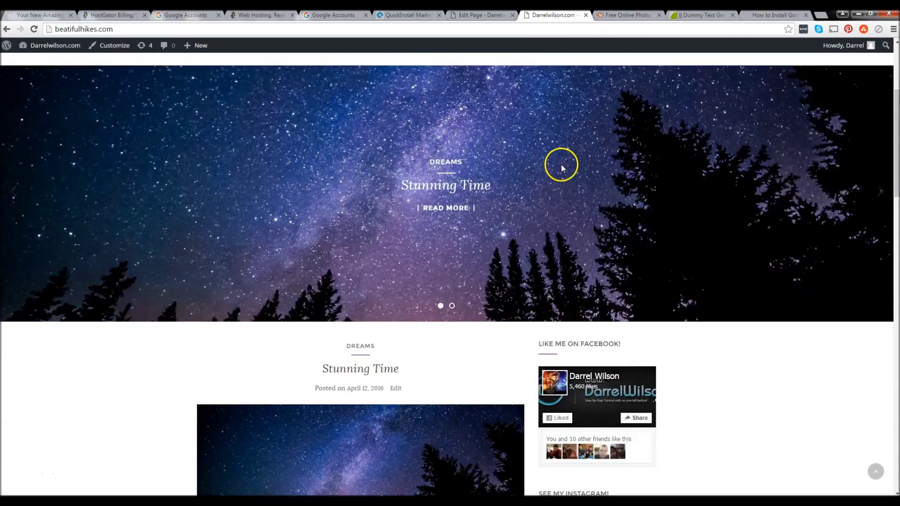
pyautogui.scroll(-12, 561, 164)
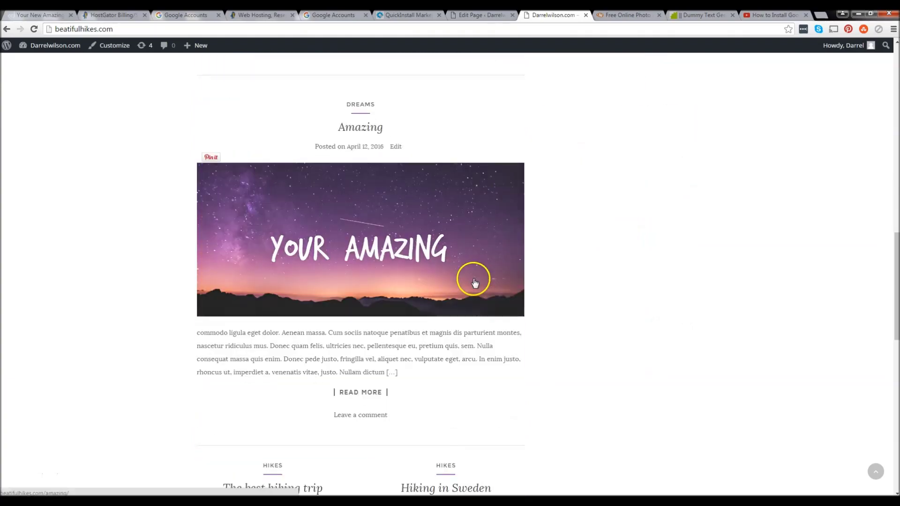
pyautogui.scroll(-14, 474, 282)
pyautogui.scroll(20, 482, 293)
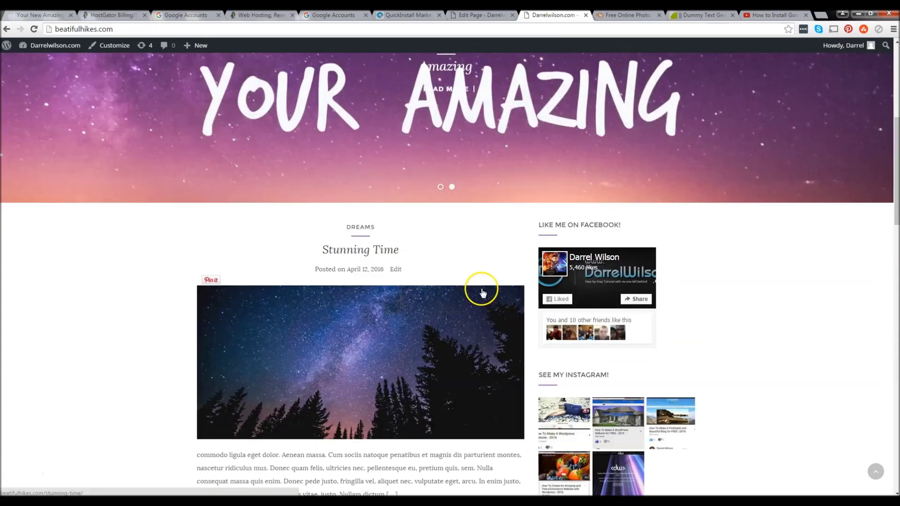
pyautogui.scroll(6, 482, 292)
pyautogui.click(819, 16)
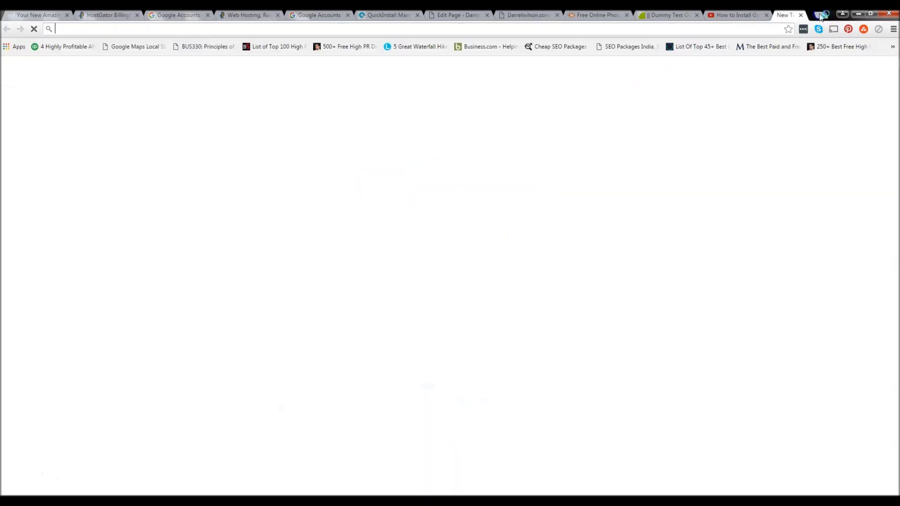
# - Load pattywack2.com from the address bar suggestions
pyautogui.write('part')
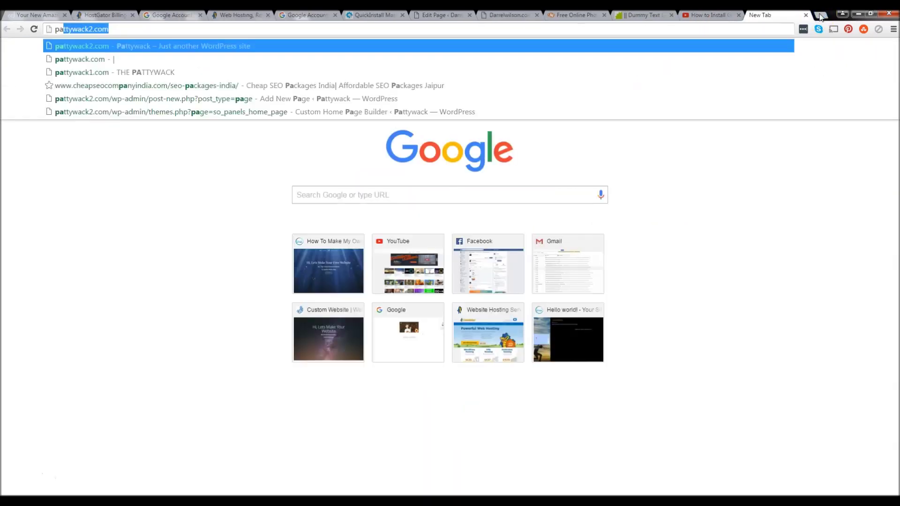
pyautogui.press('BackSpace')
pyautogui.press('BackSpace')
pyautogui.press('BackSpace')
pyautogui.press('BackSpace')
pyautogui.write('patt')
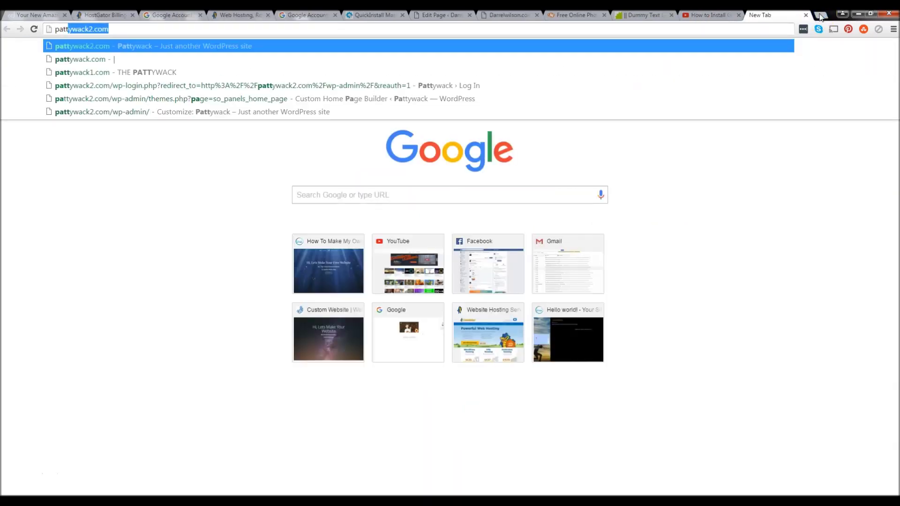
pyautogui.press('Down')
pyautogui.press('Down')
pyautogui.press('Up')
pyautogui.press('Up')
pyautogui.press('Return')
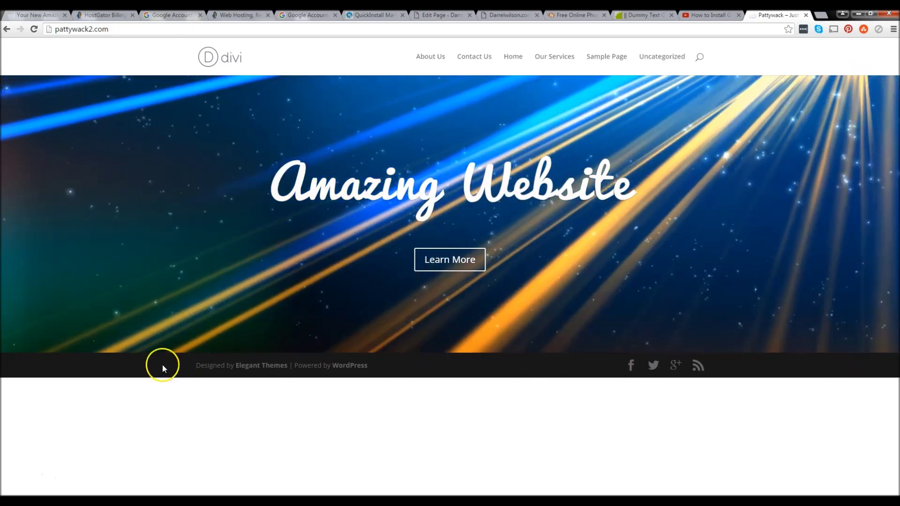
# - Load darrelwilson.com in a new tab, revisit pattywack2.com, then return to the My Story blog tab
pyautogui.click(822, 15)
pyautogui.write('darrelwilson.com')
pyautogui.press('Return')
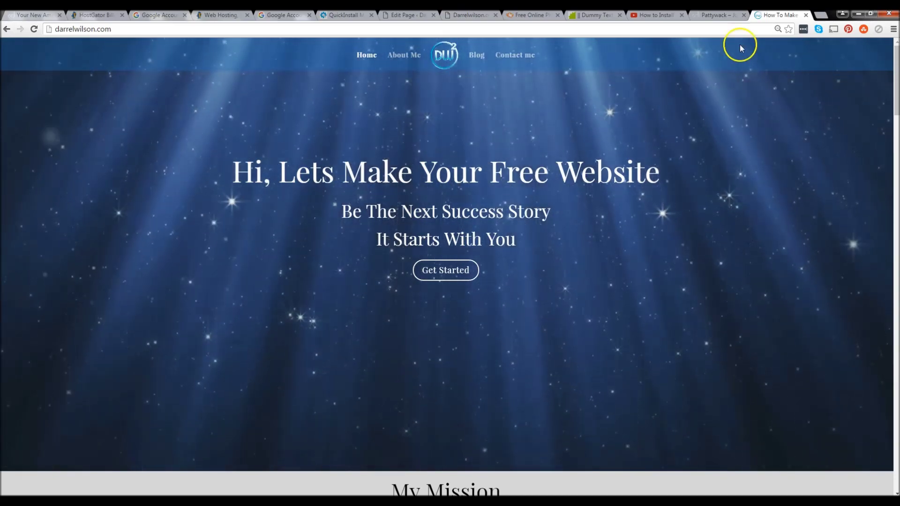
pyautogui.click(723, 15)
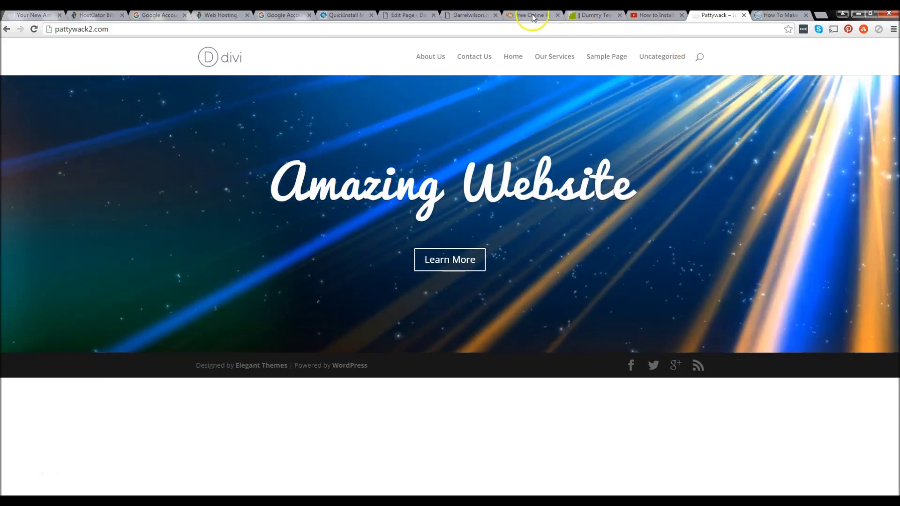
pyautogui.click(468, 15)
# - Scroll down through the My Story posts and back up to the Dreams slider
pyautogui.scroll(-1, 514, 145)
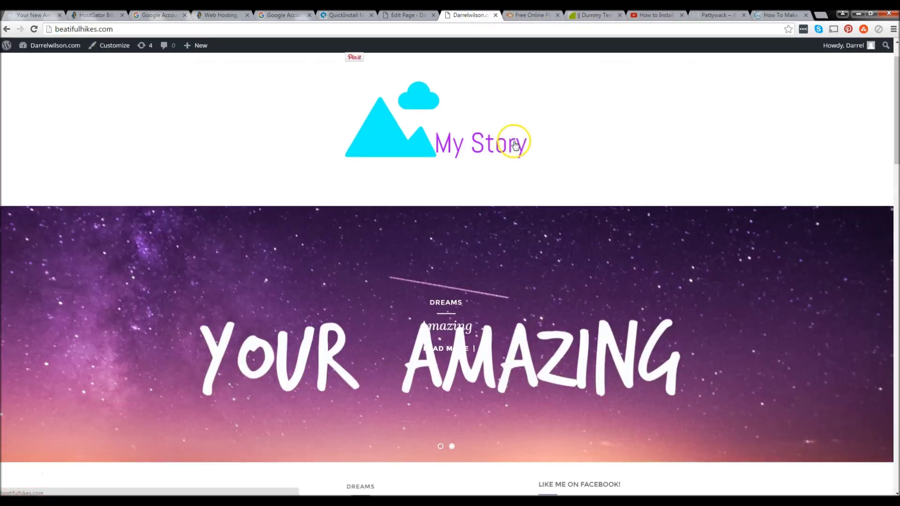
pyautogui.scroll(-3, 533, 230)
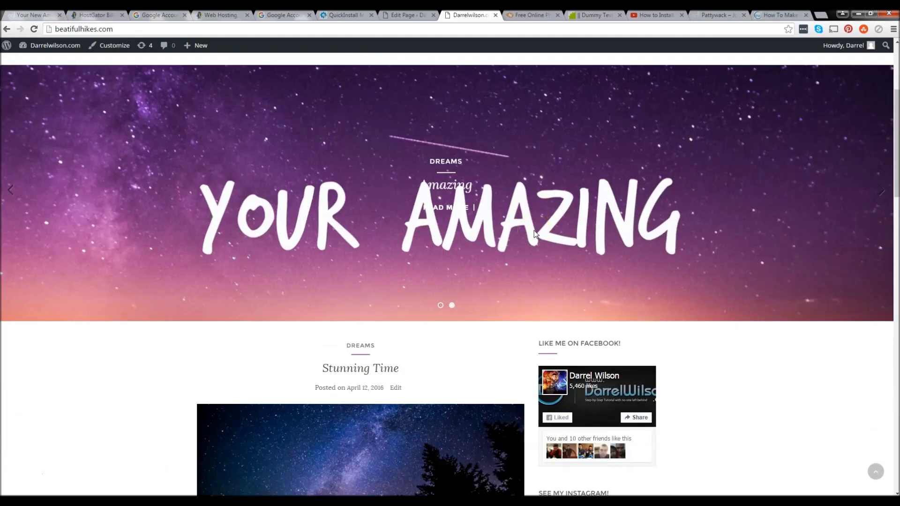
pyautogui.scroll(-3, 534, 235)
pyautogui.scroll(-9, 573, 296)
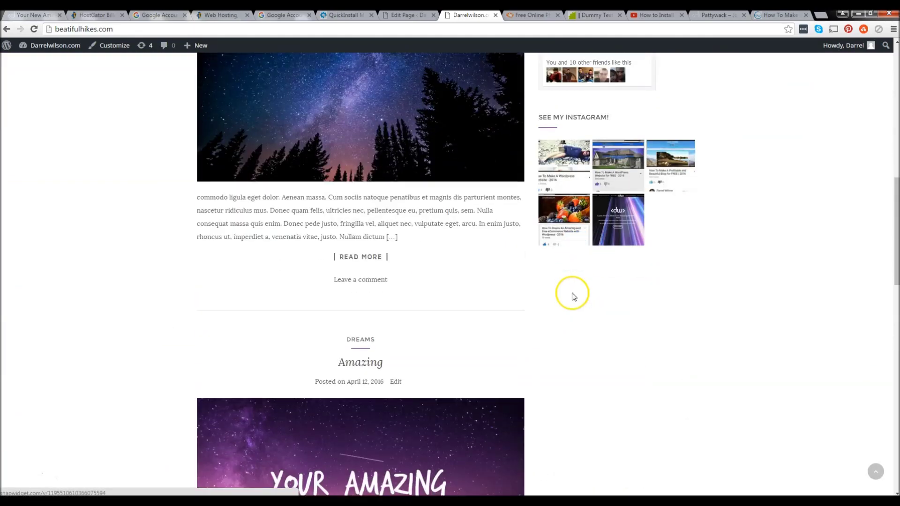
pyautogui.scroll(-7, 573, 296)
pyautogui.scroll(10, 573, 296)
pyautogui.scroll(14, 573, 294)
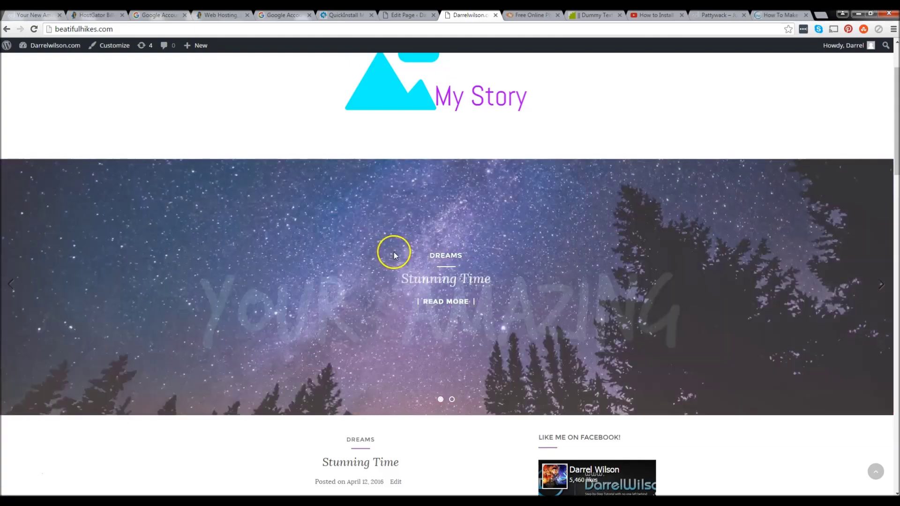
pyautogui.scroll(1, 392, 254)
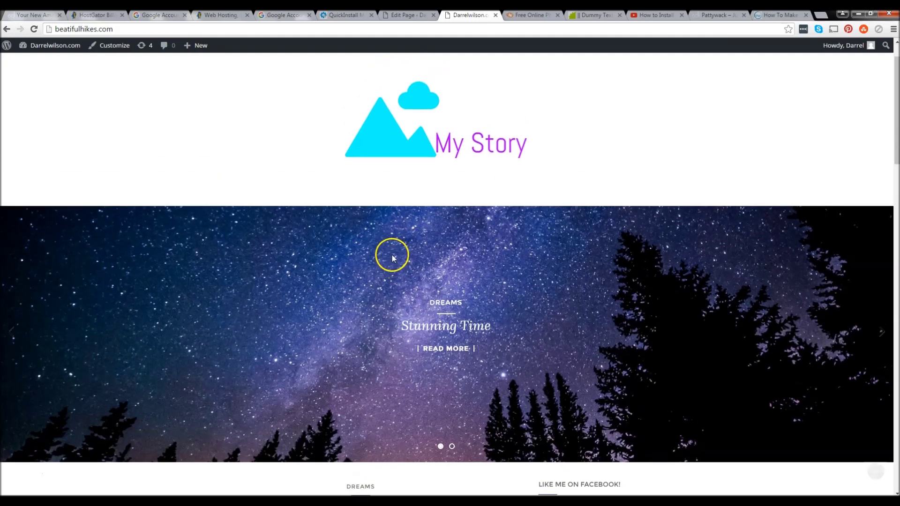